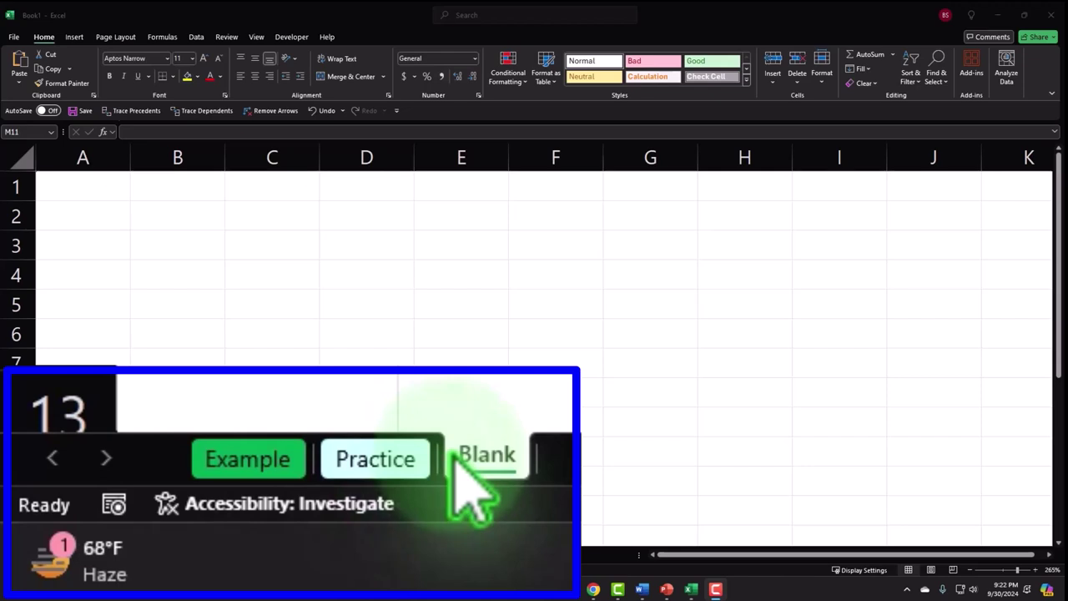
# - On the Example sheet, move the green vertical line across the bell curve, finishing at its centre near 16.15
pyautogui.click(271, 455)
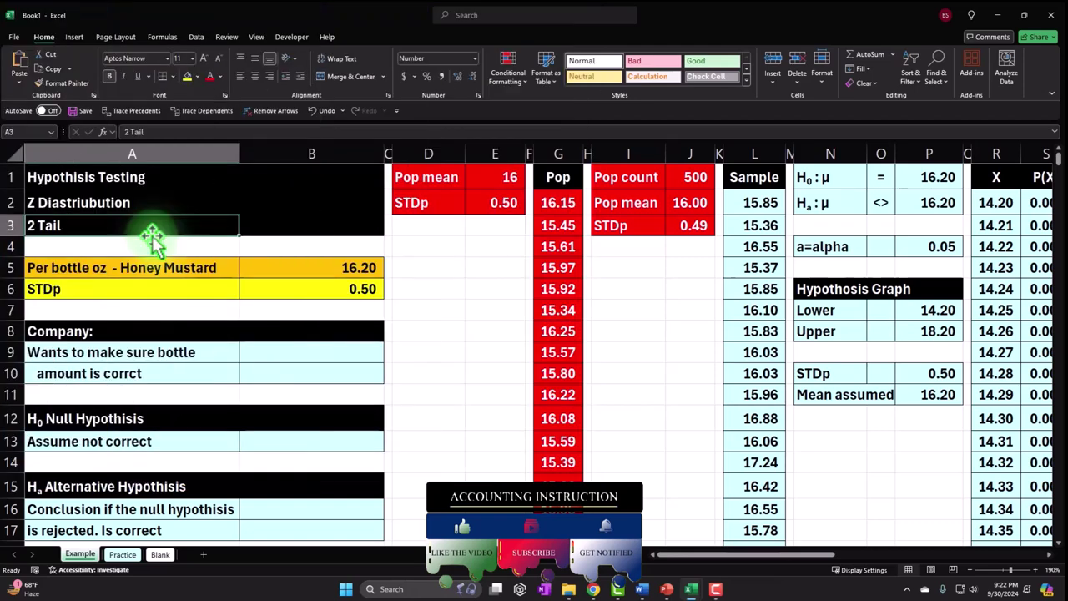
pyautogui.moveTo(716, 563); pyautogui.dragTo(930, 573)
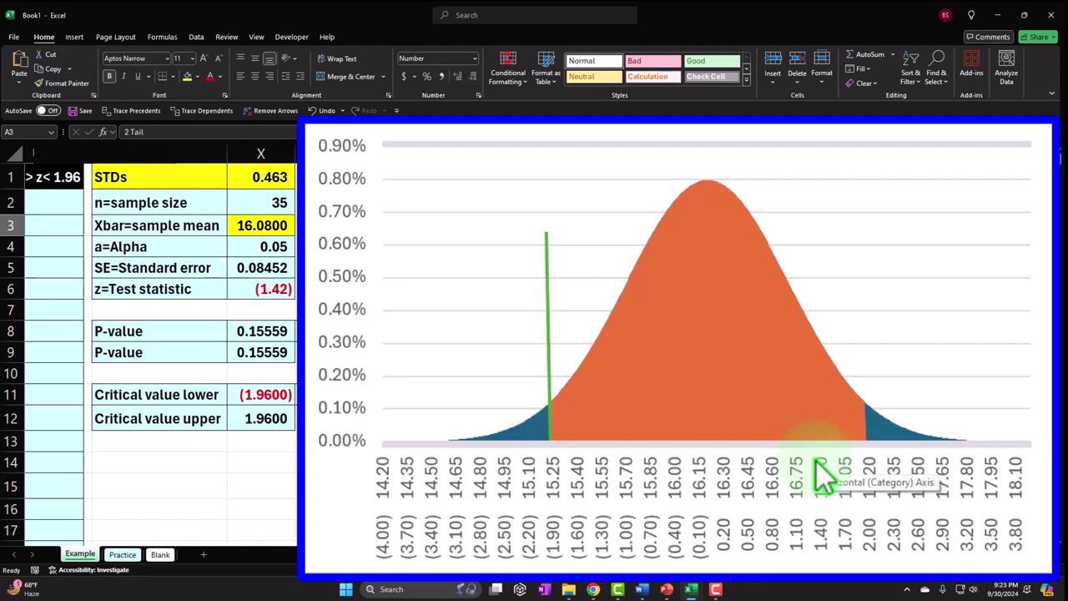
pyautogui.moveTo(545, 333); pyautogui.dragTo(698, 329)
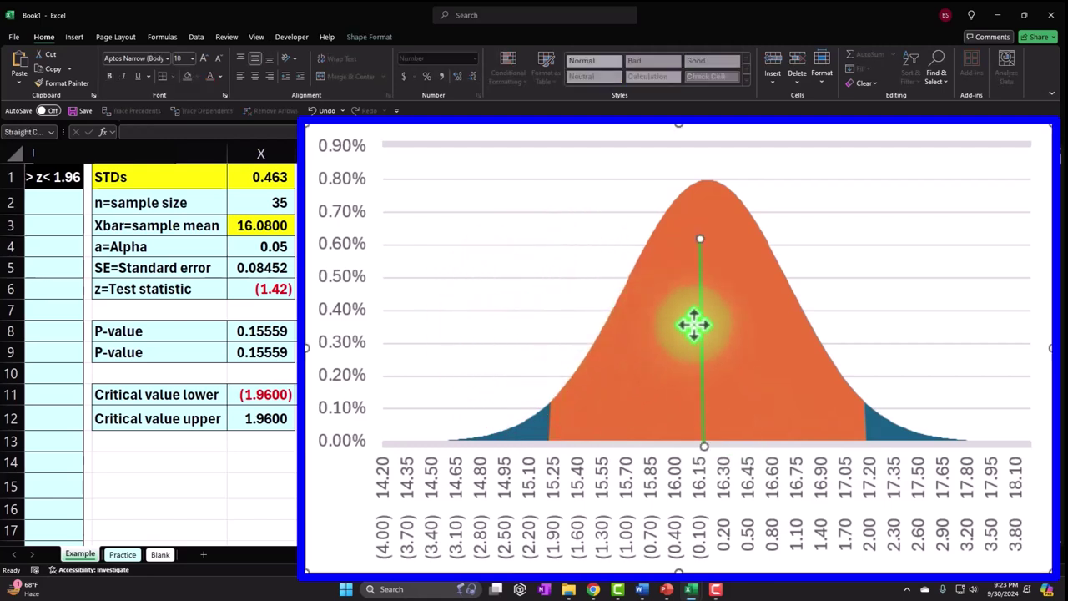
pyautogui.click(696, 323)
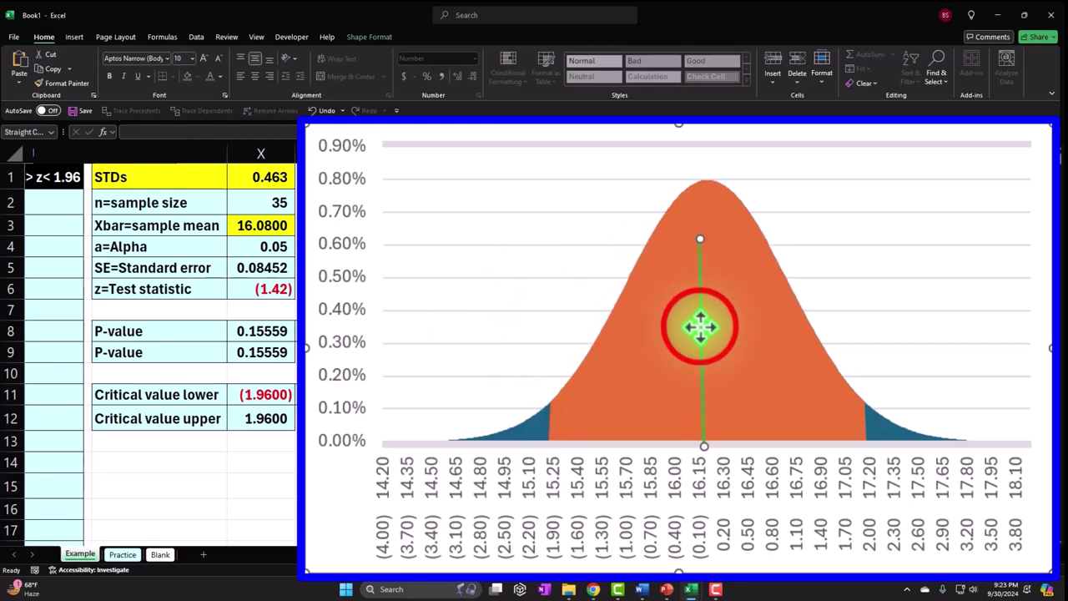
pyautogui.moveTo(701, 327); pyautogui.dragTo(839, 331)
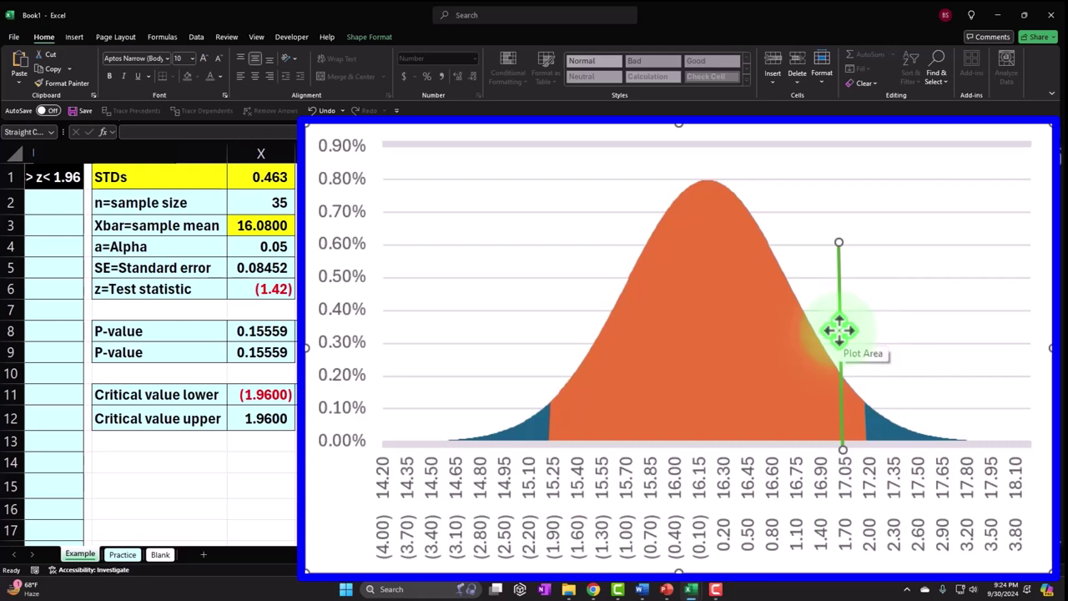
pyautogui.moveTo(838, 331); pyautogui.dragTo(581, 320)
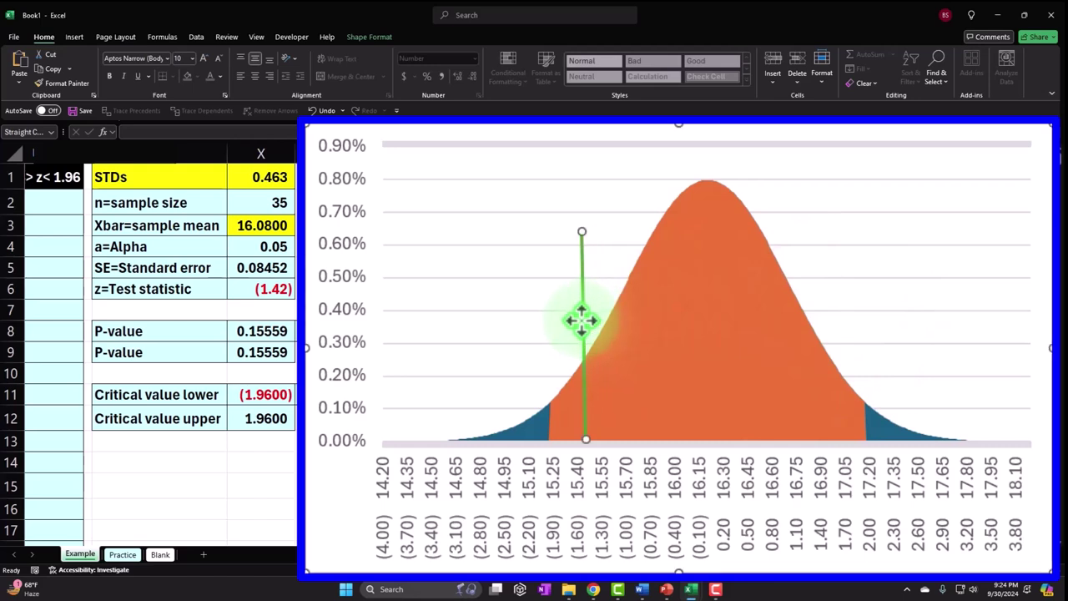
pyautogui.moveTo(582, 320); pyautogui.dragTo(525, 321)
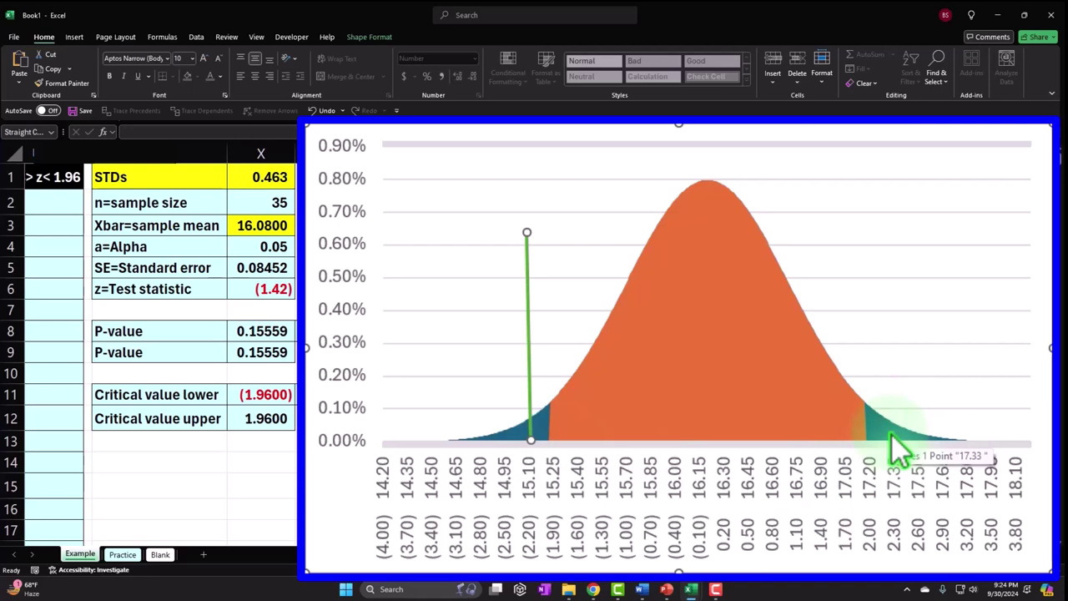
pyautogui.moveTo(529, 311)
pyautogui.mouseDown()
pyautogui.moveTo(877, 305)
pyautogui.moveTo(882, 316)
pyautogui.mouseUp()
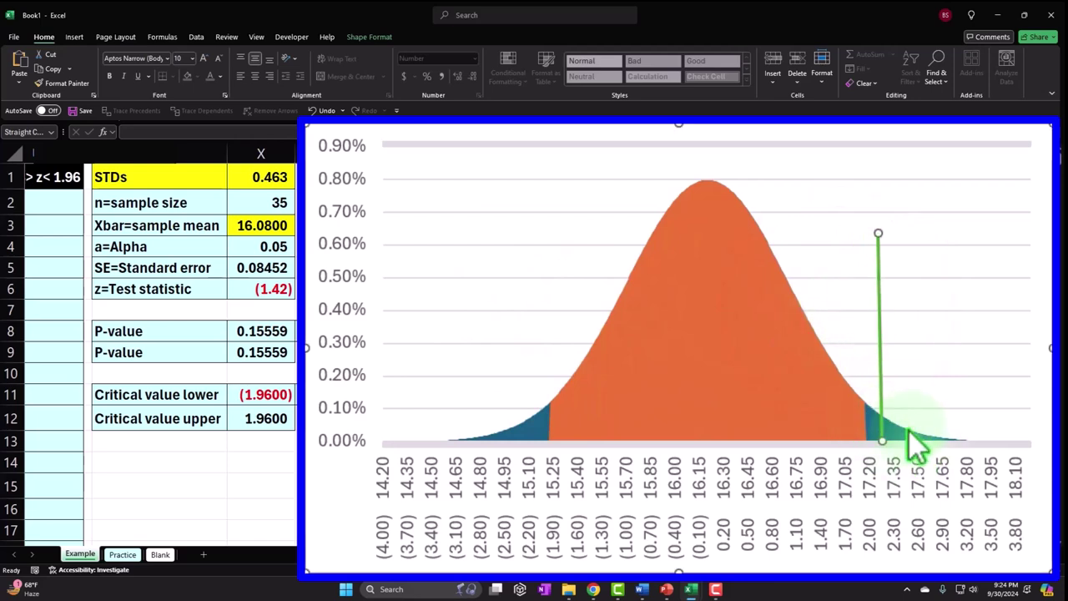
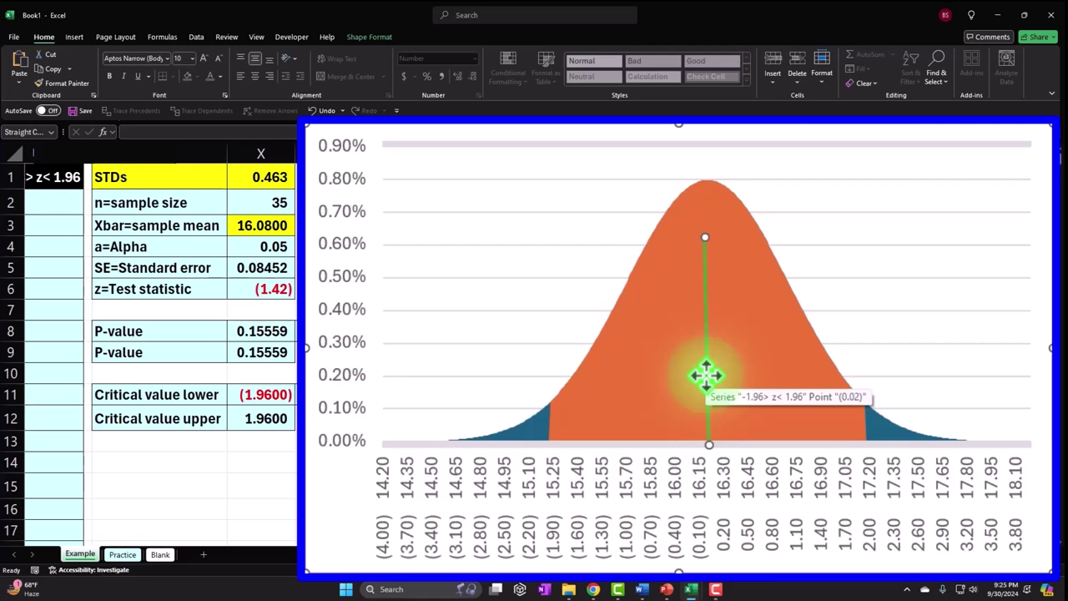
pyautogui.moveTo(706, 376); pyautogui.dragTo(704, 369)
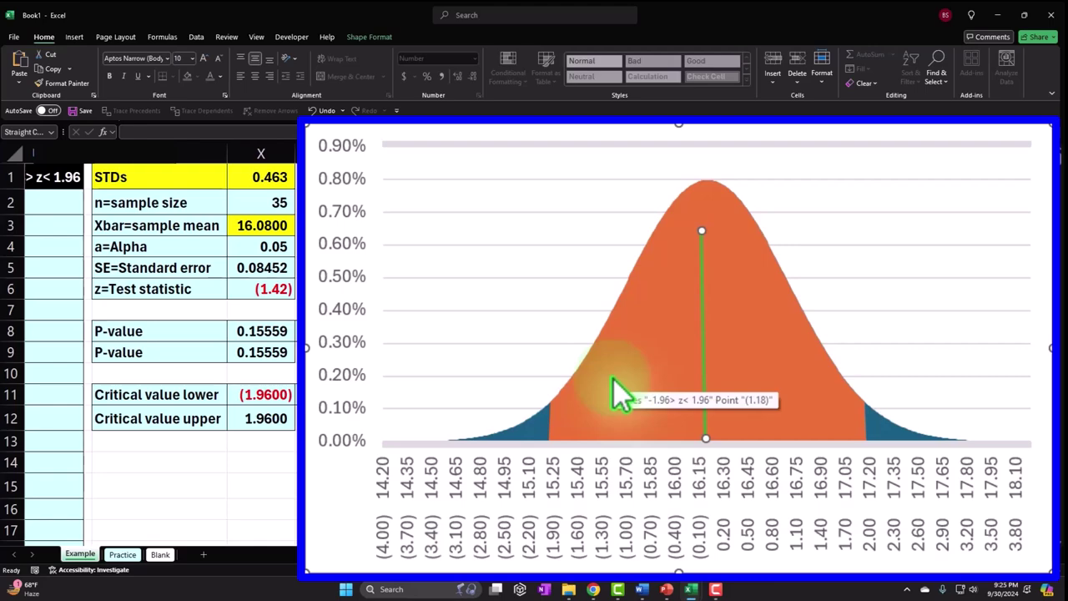
# - Return to the first columns of the Example sheet and look over the Practice sheet
pyautogui.click(667, 492)
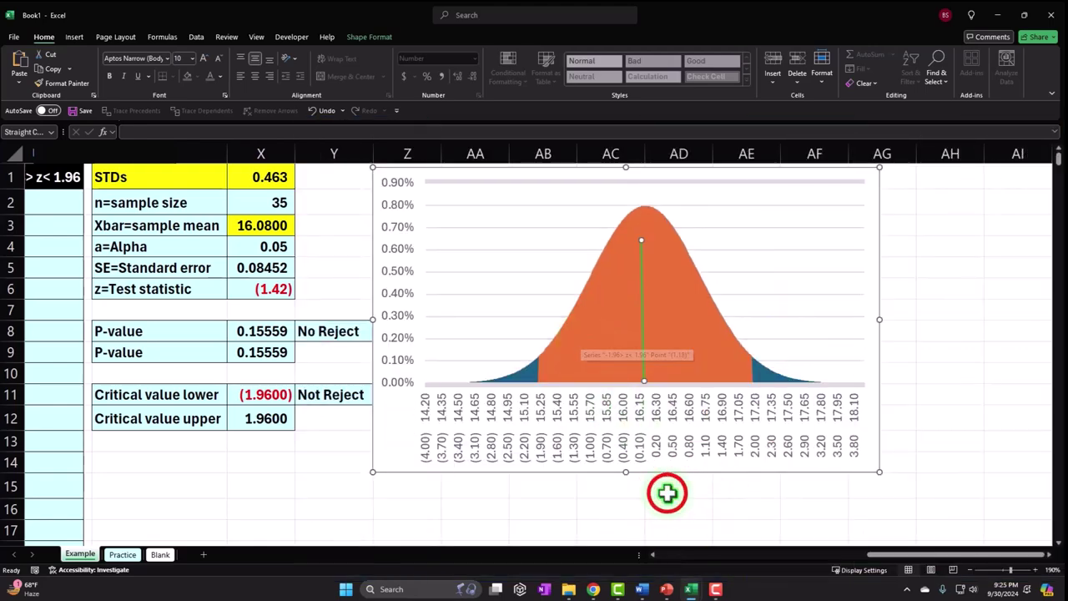
pyautogui.moveTo(898, 555); pyautogui.dragTo(622, 588)
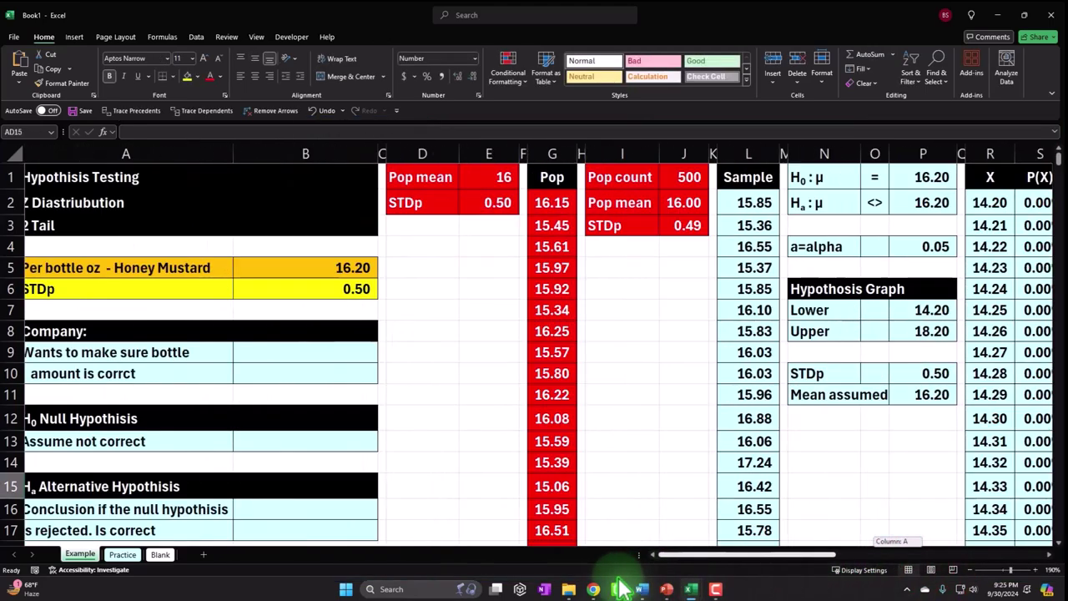
pyautogui.click(123, 555)
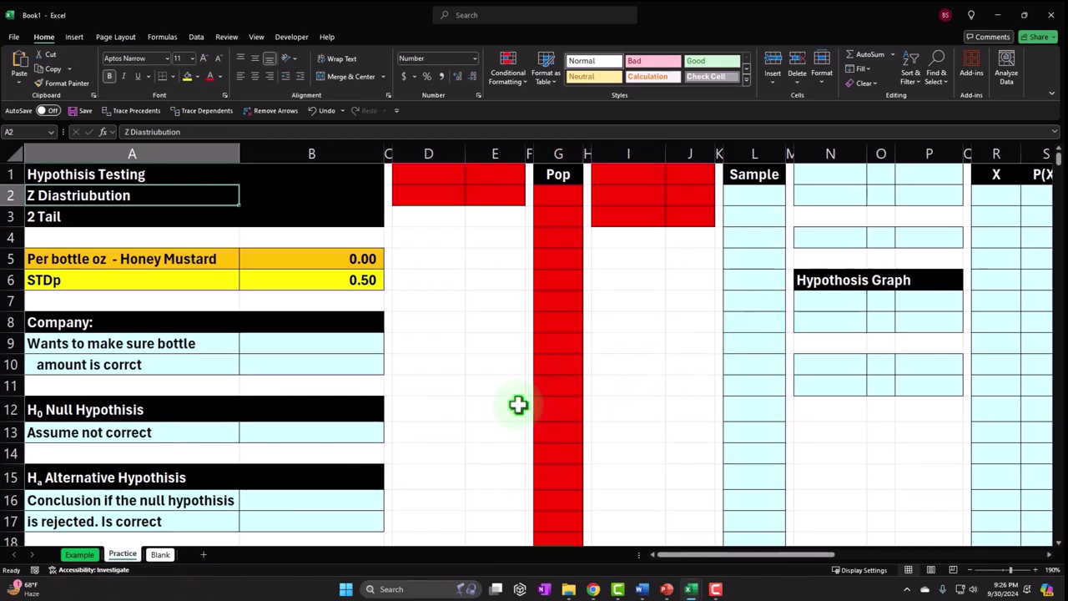
# - Open the Blank sheet and choose the Currency number format with red bracketed negatives for all its cells
pyautogui.click(159, 554)
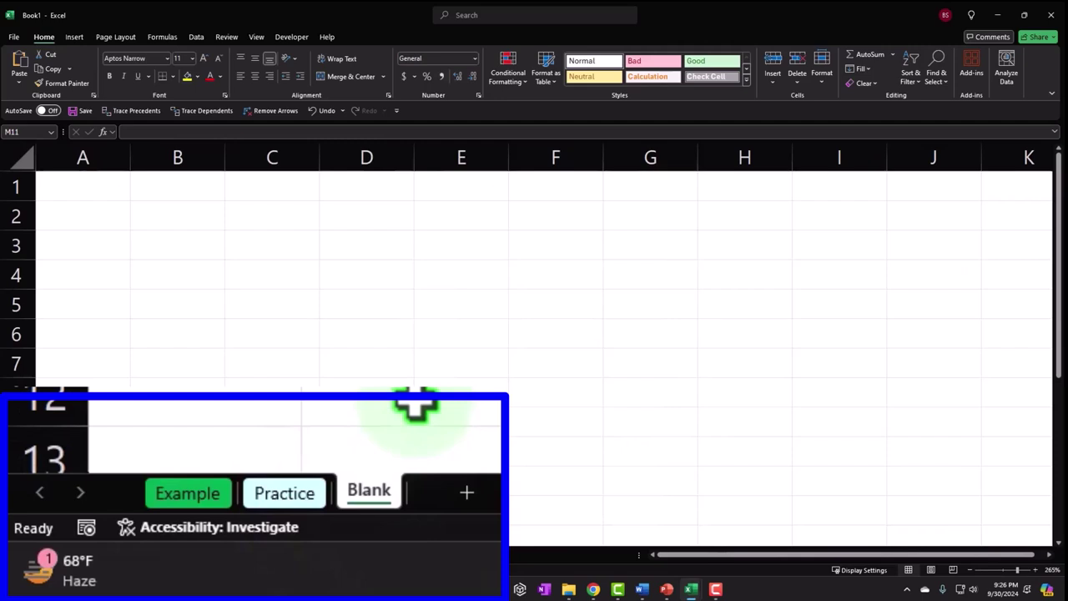
pyautogui.click(25, 192)
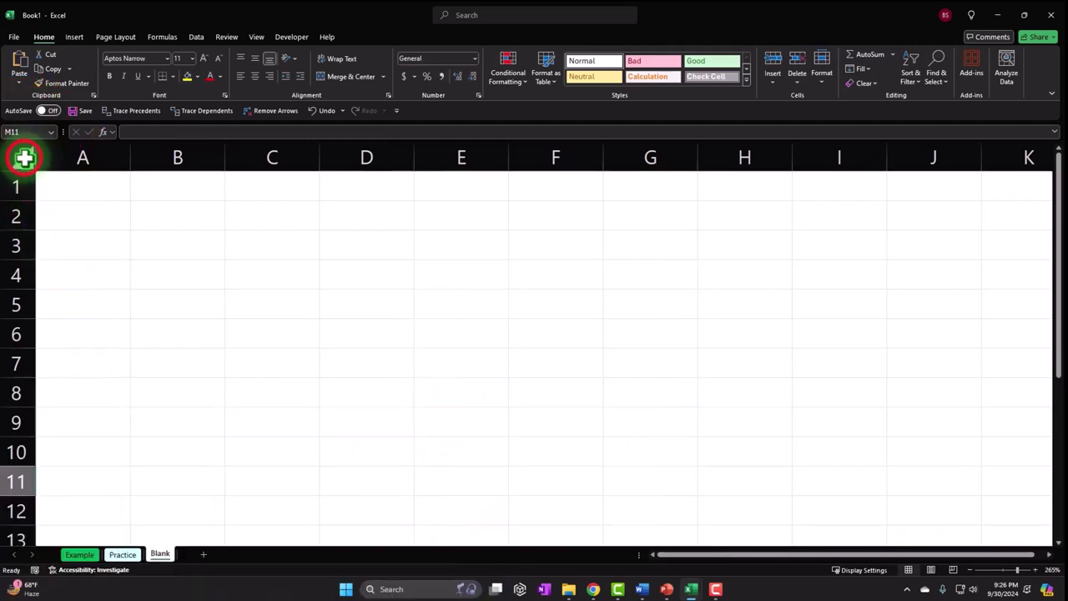
pyautogui.click(21, 159)
pyautogui.rightClick(265, 240)
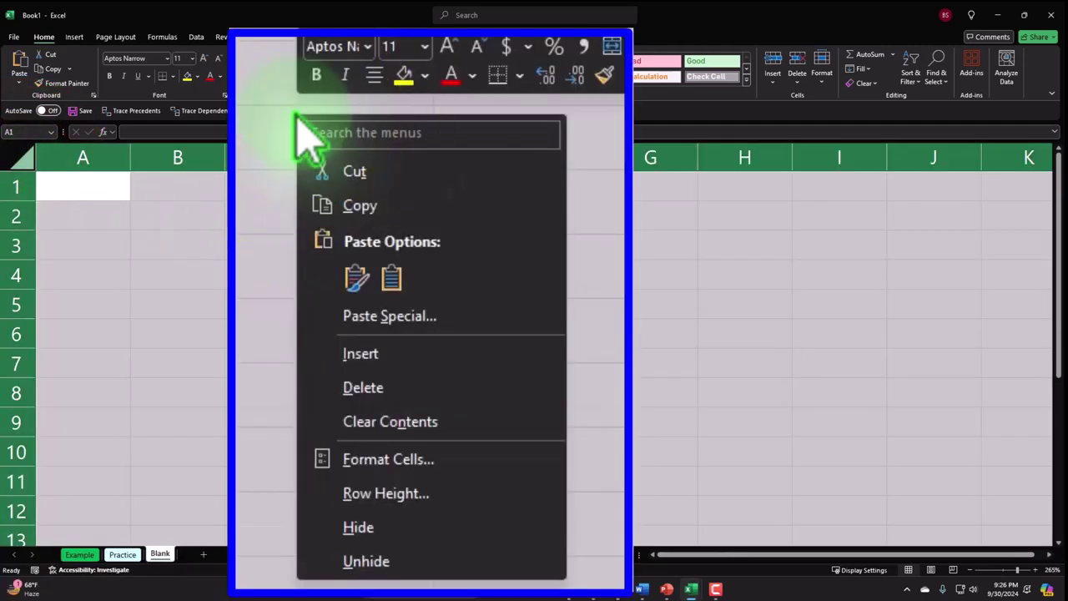
pyautogui.click(326, 394)
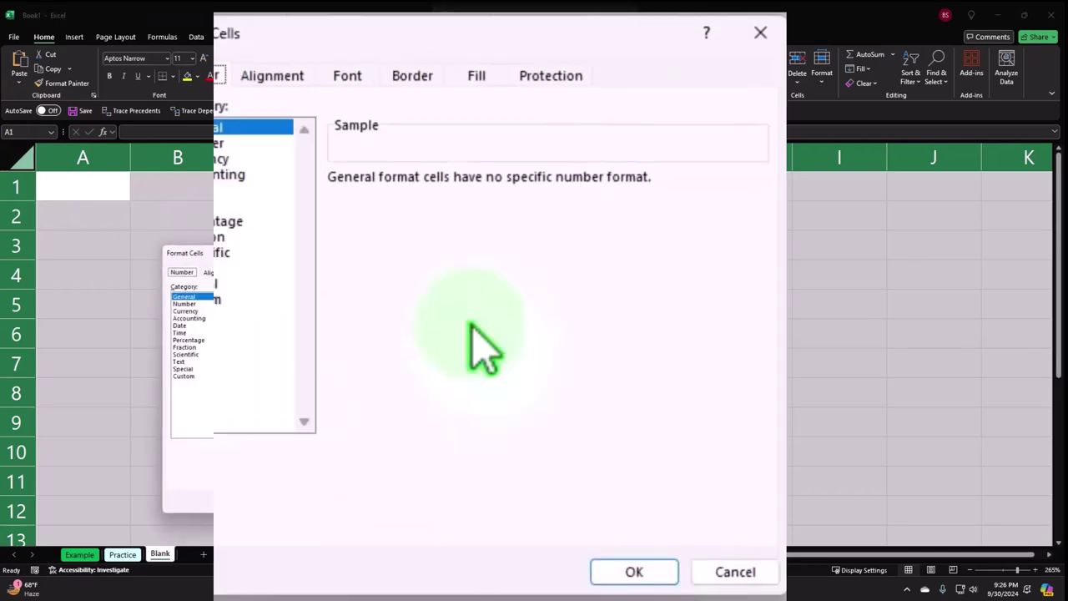
pyautogui.click(219, 159)
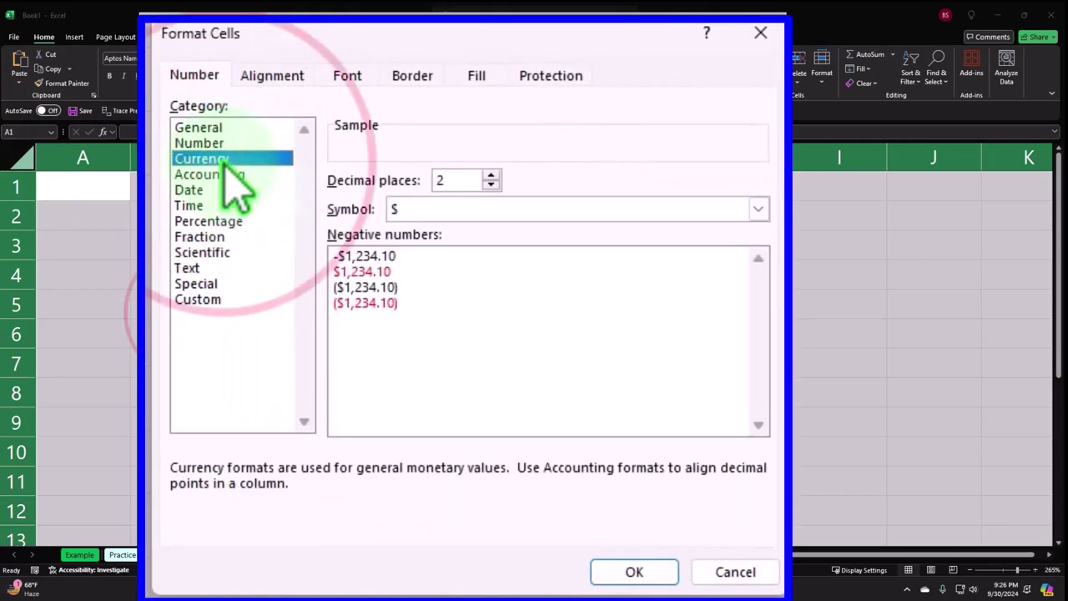
pyautogui.click(399, 303)
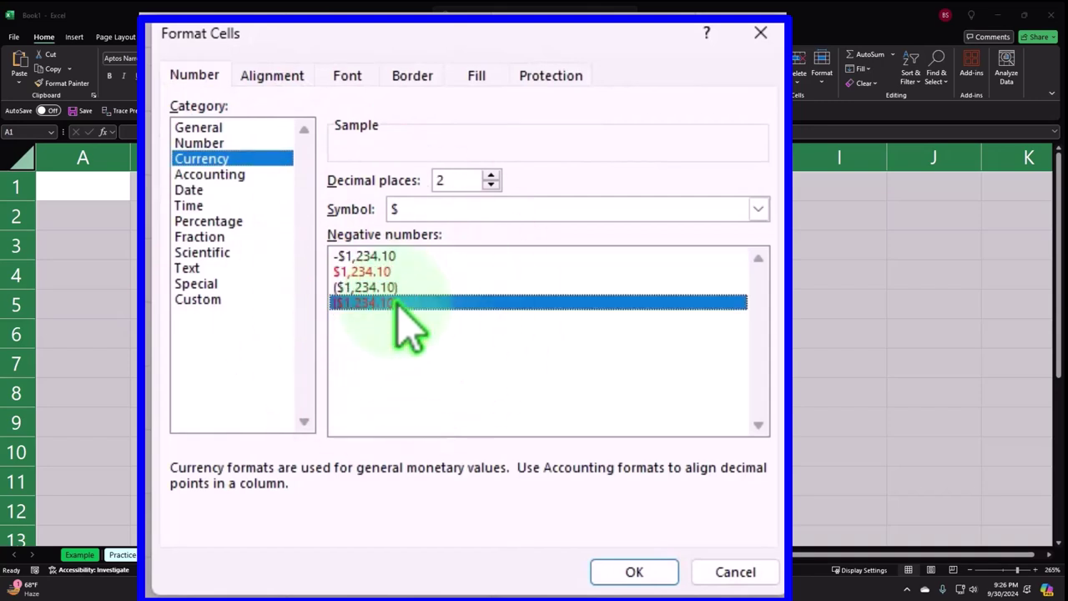
# - Set the currency symbol to None with 0 decimal places, apply the format and make the whole sheet bold
pyautogui.click(512, 207)
pyautogui.click(472, 226)
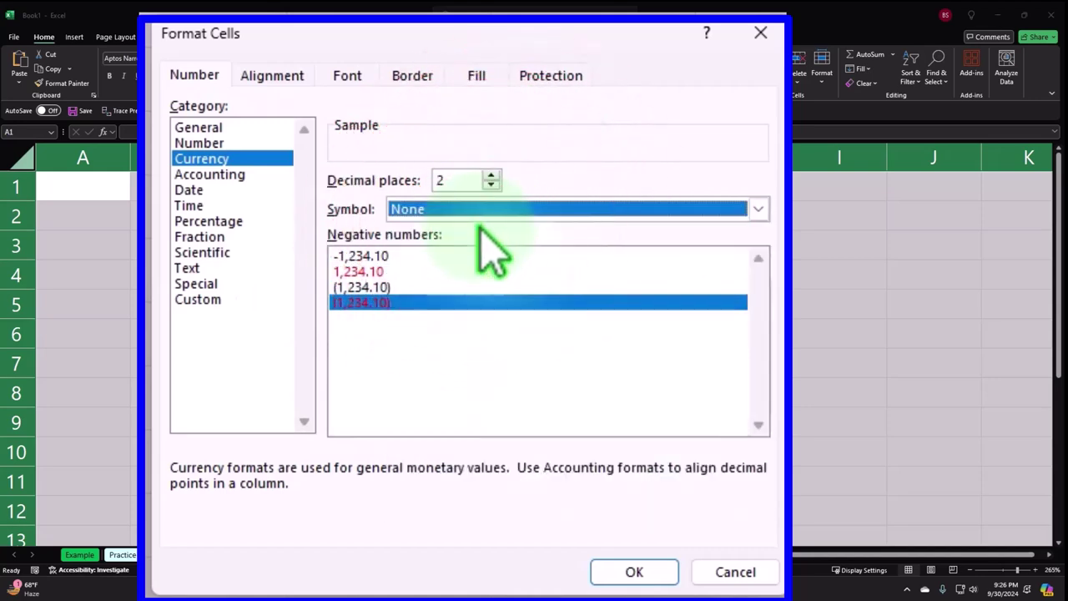
pyautogui.click(490, 184)
pyautogui.click(491, 185)
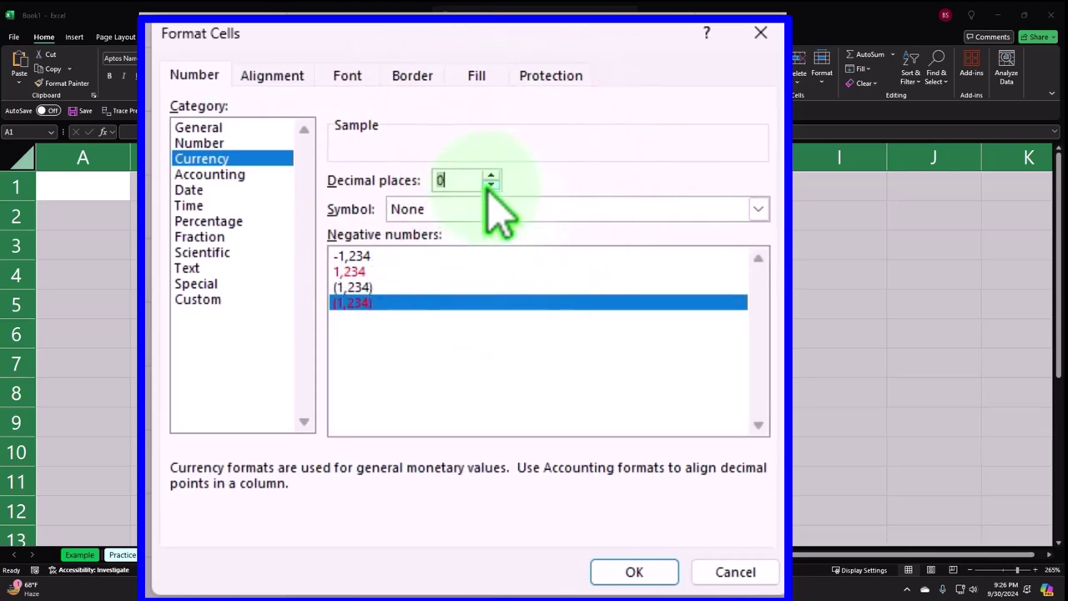
pyautogui.click(627, 570)
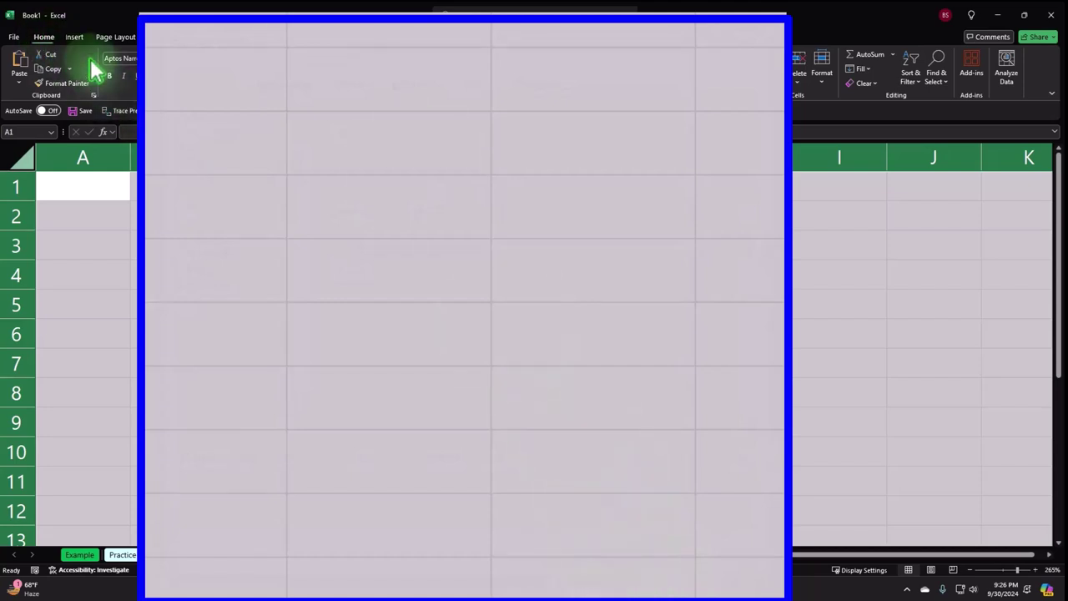
pyautogui.click(111, 77)
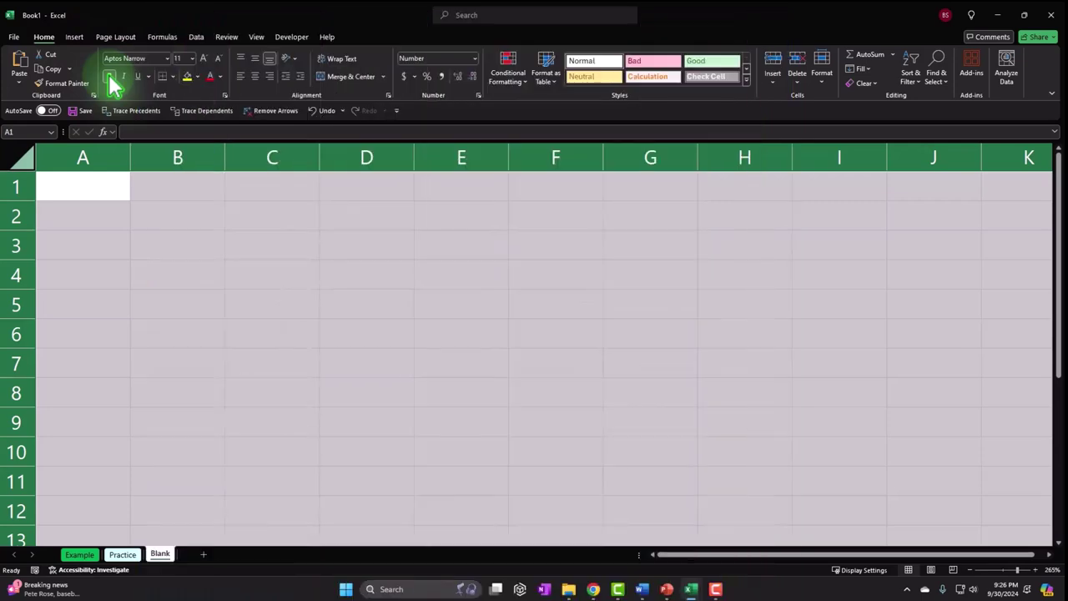
# - Enter the title "Hypothisis Testing" in cell A1
pyautogui.click(91, 185)
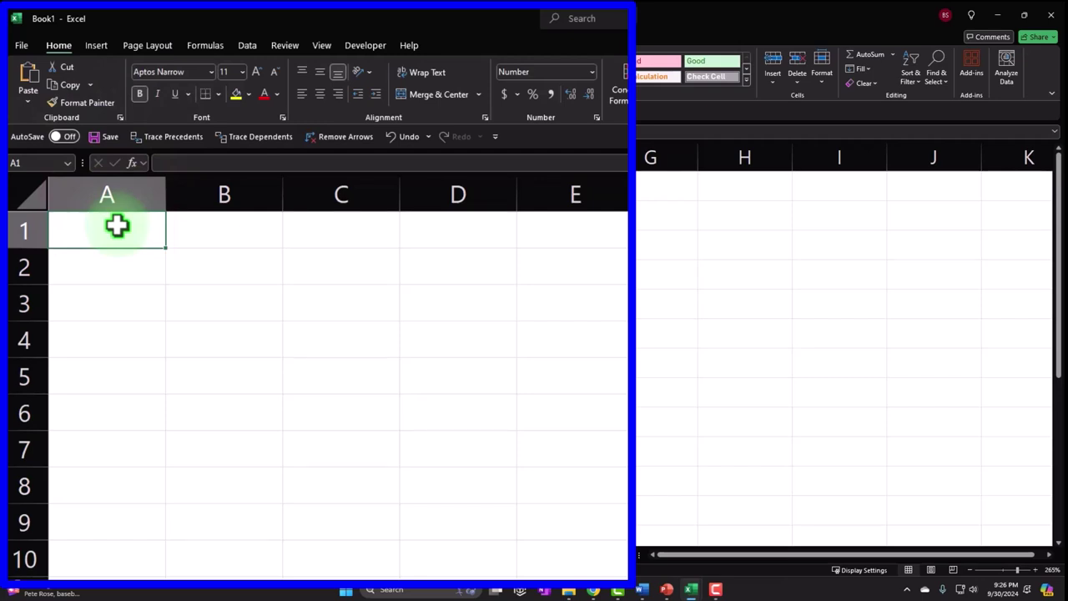
pyautogui.write('Hy')
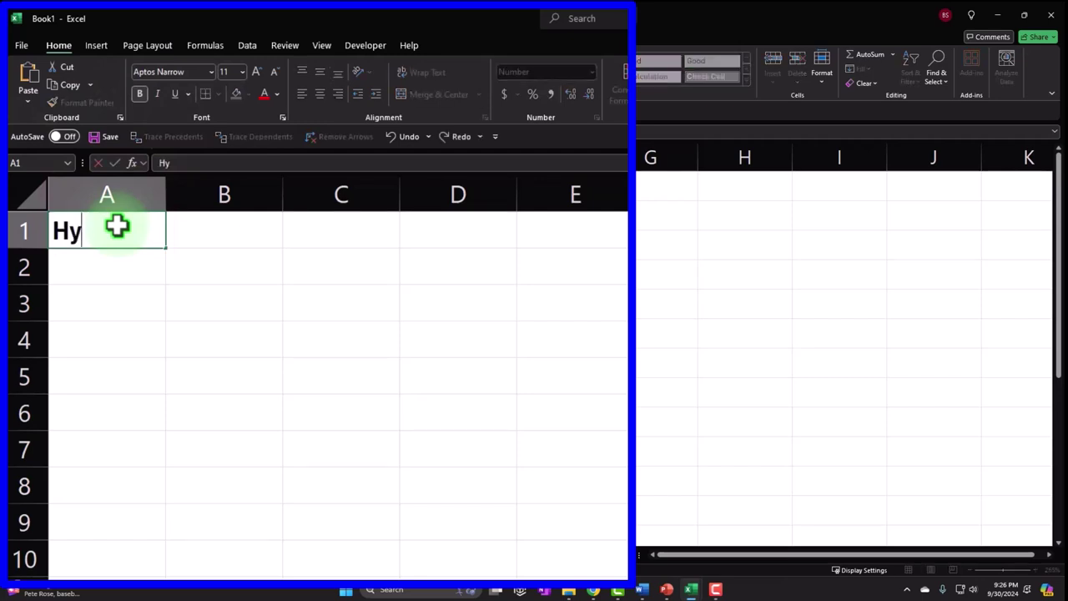
pyautogui.write('po')
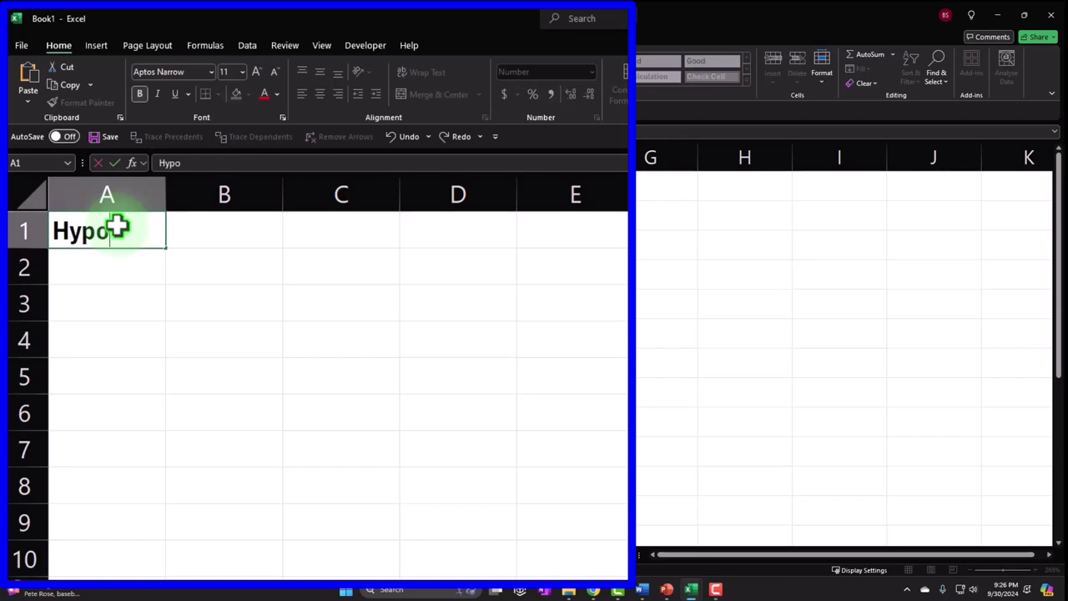
pyautogui.write('thisis Testing')
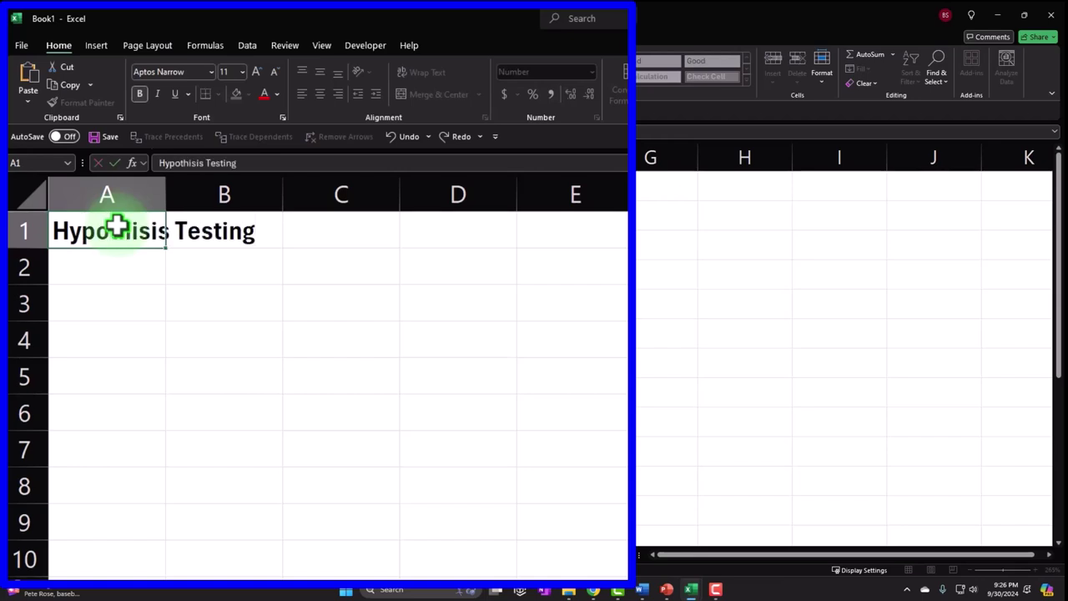
pyautogui.press('Return')
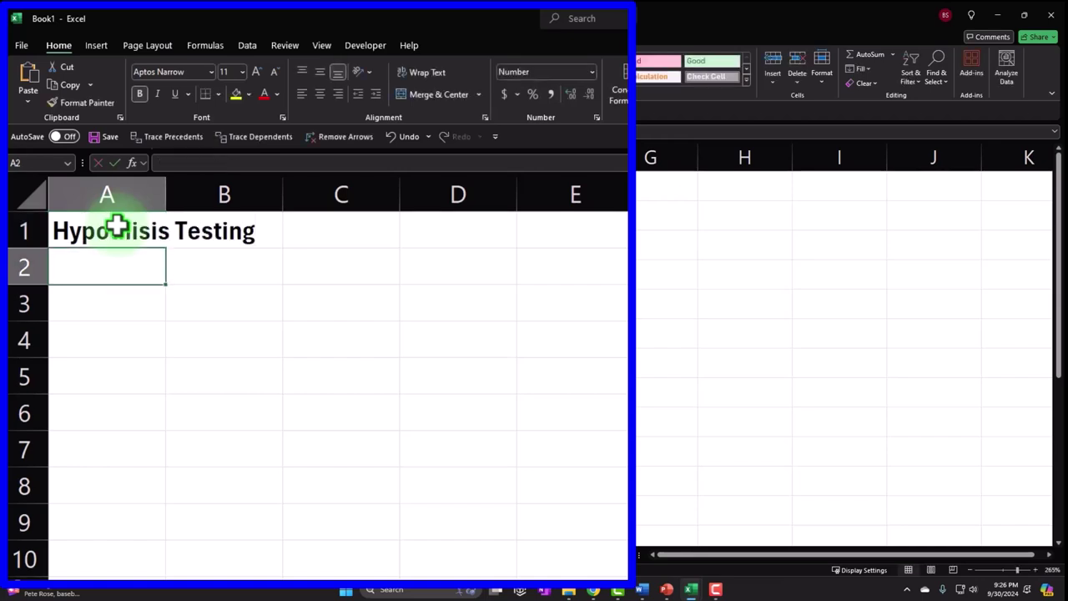
# - Enter "Z Distribution" in cell A2 and "2 Tail" in cell A3
pyautogui.write('Z')
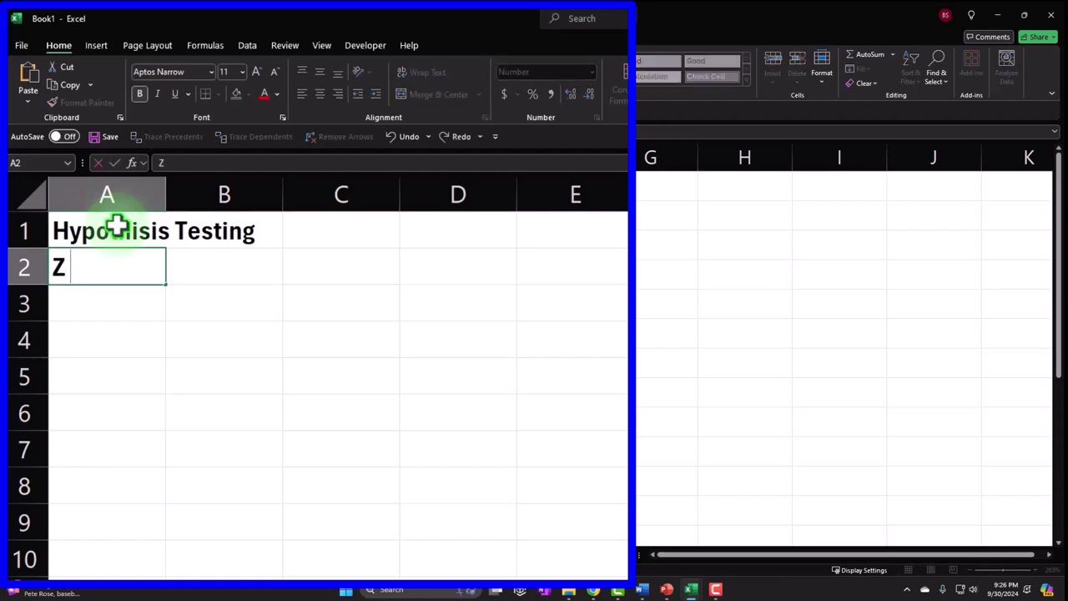
pyautogui.write(' SD')
pyautogui.press('BackSpace')
pyautogui.press('BackSpace')
pyautogui.write('Distribution')
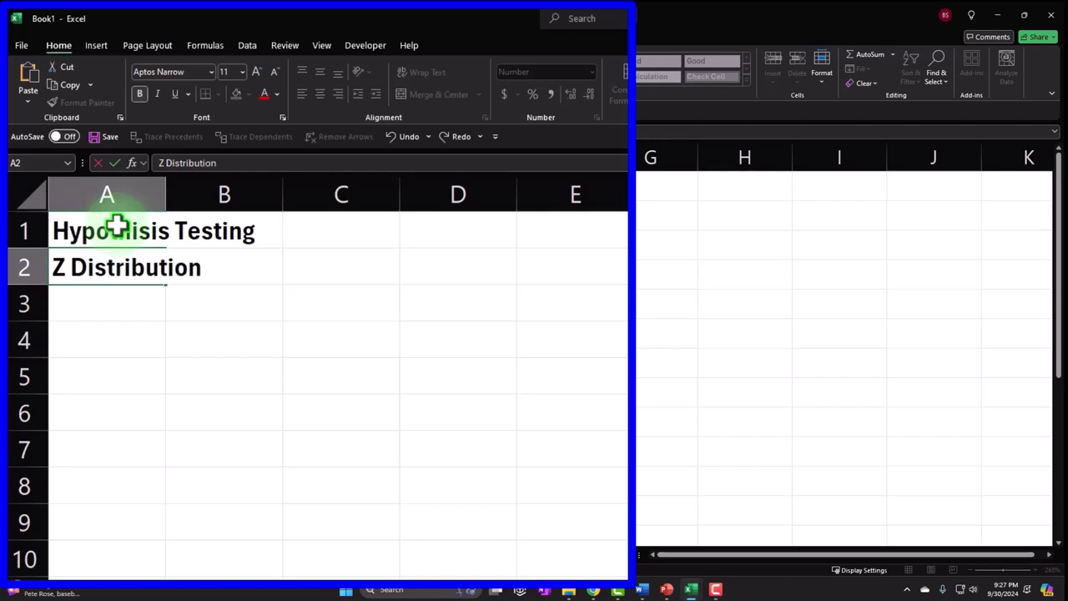
pyautogui.press('Return')
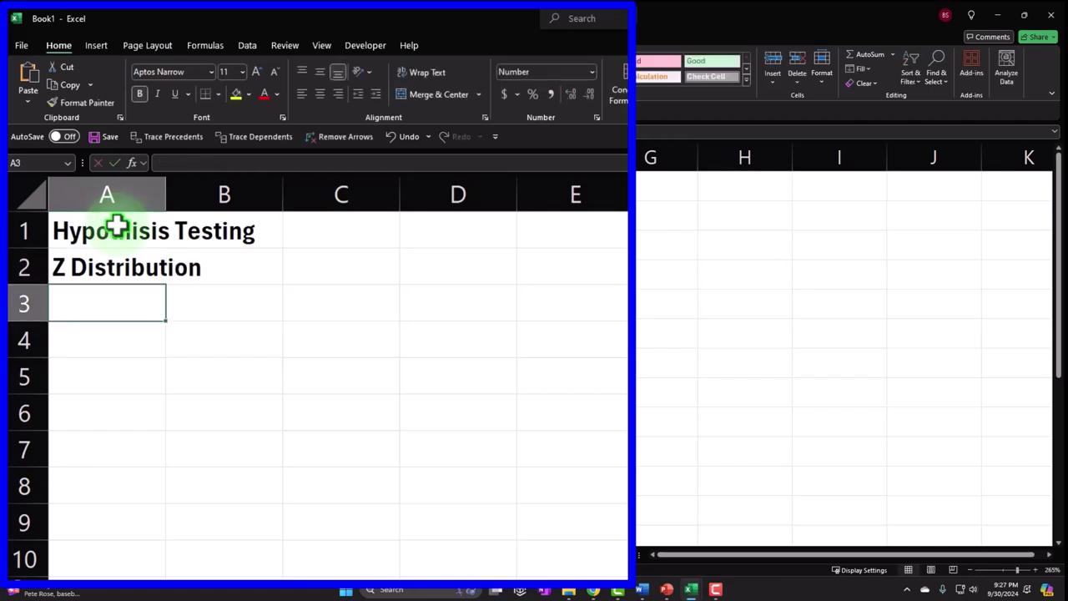
pyautogui.write('2 Tail')
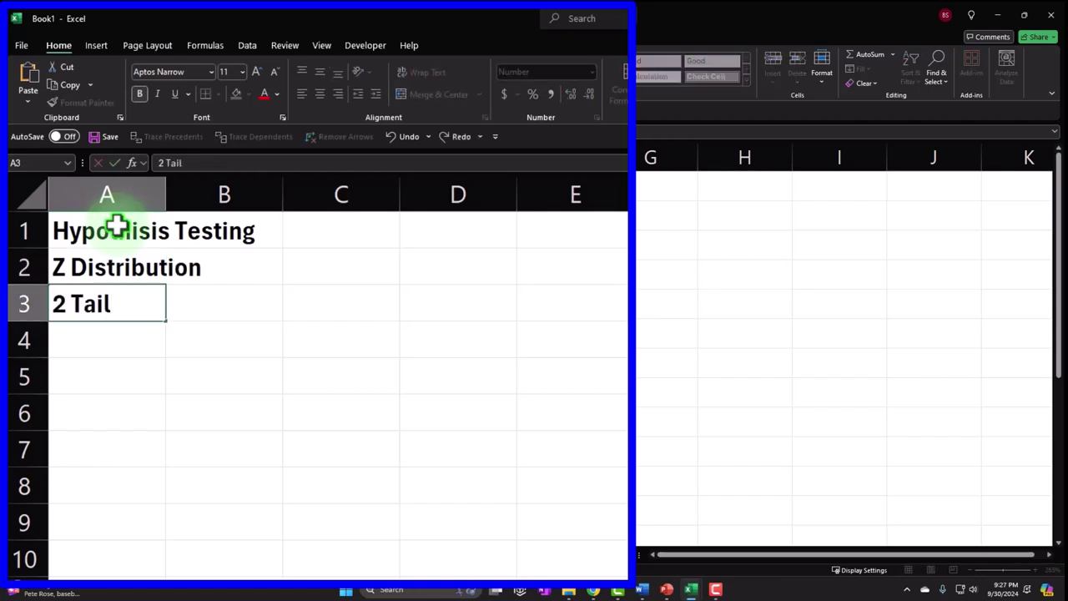
pyautogui.press('Return')
# - Format the title block A1:B3 with a black fill and white font
pyautogui.moveTo(117, 224); pyautogui.dragTo(220, 303)
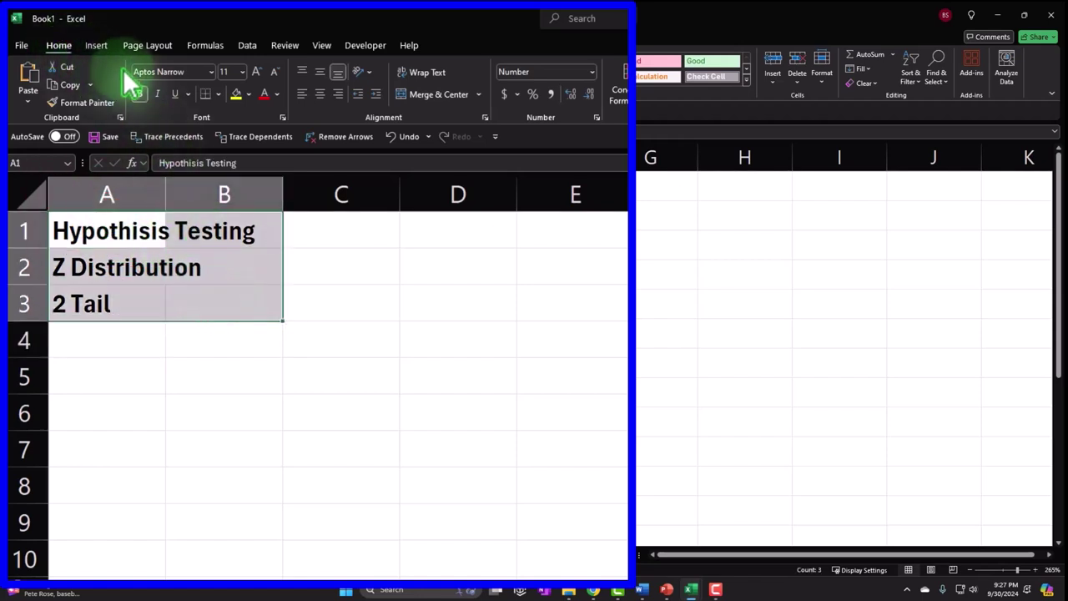
pyautogui.click(251, 99)
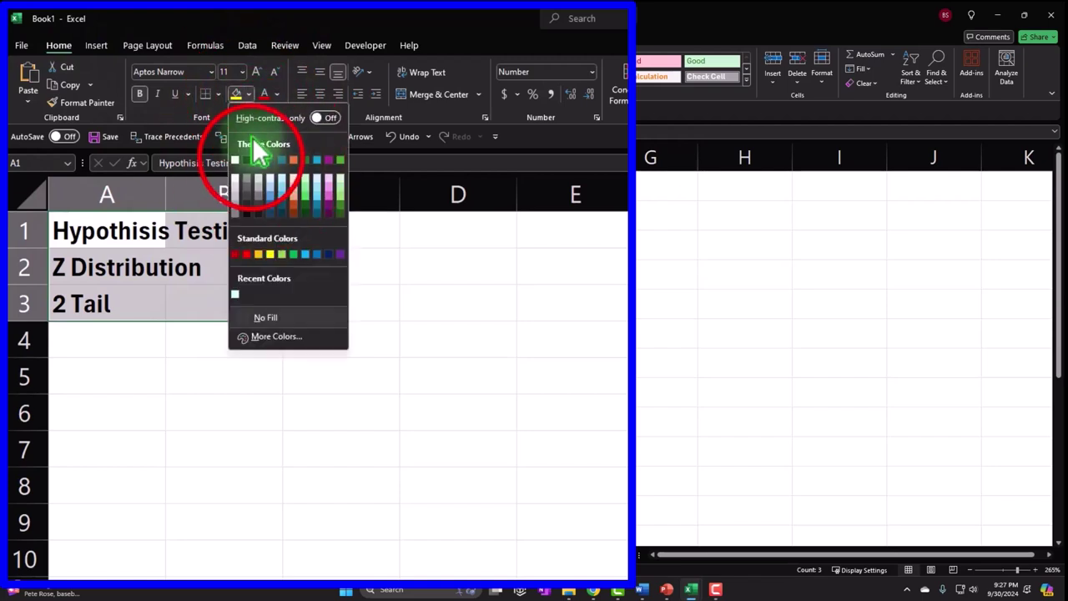
pyautogui.click(252, 157)
pyautogui.click(276, 95)
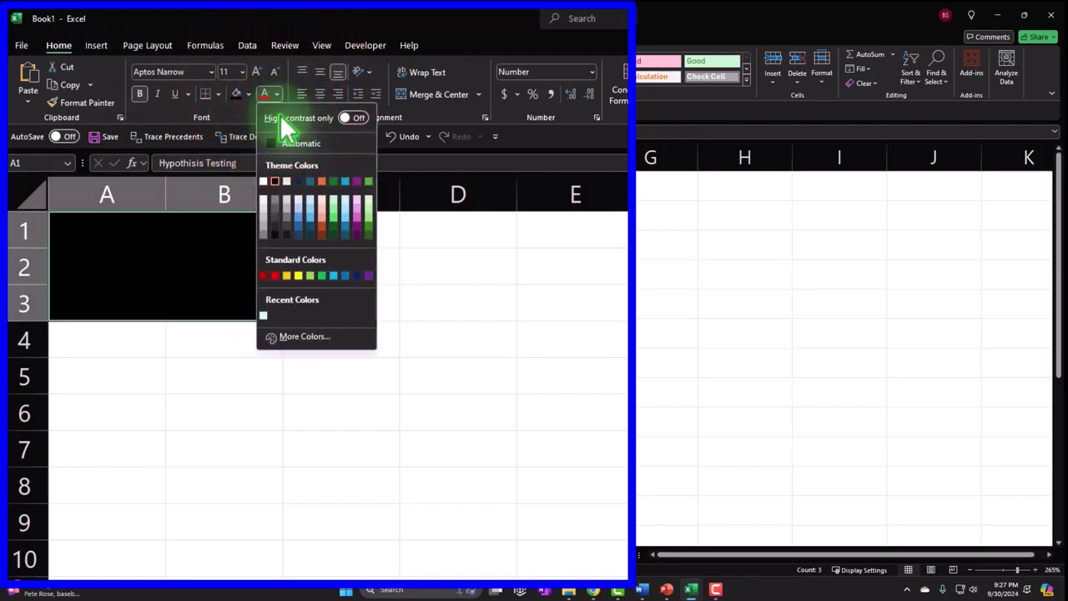
pyautogui.click(264, 177)
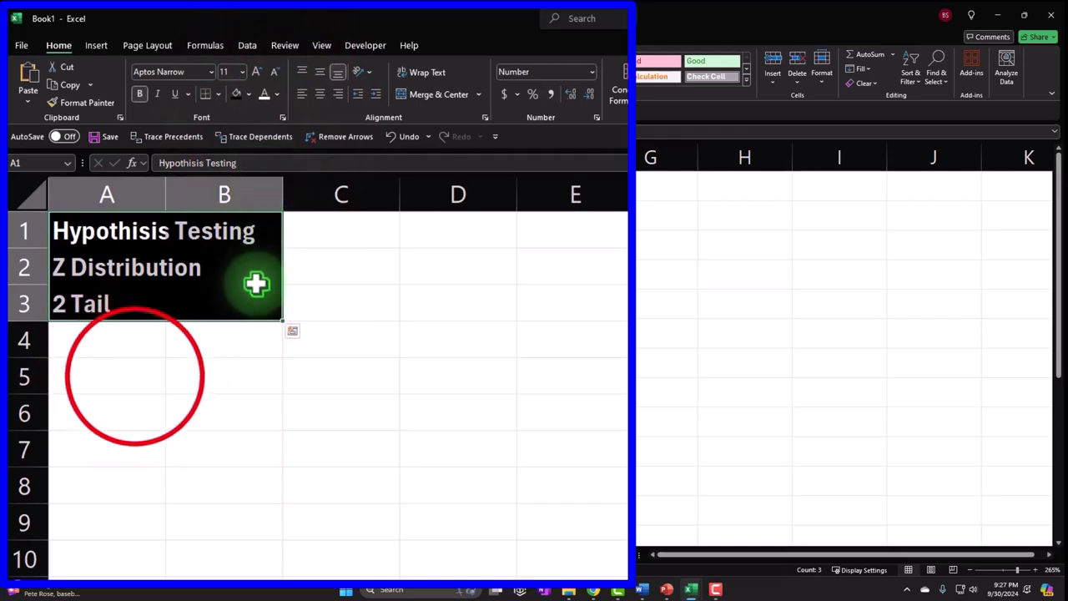
# - Enter "Per bottle oz- Honey Mustard" in cell A5 and autofit column A to the text
pyautogui.click(135, 378)
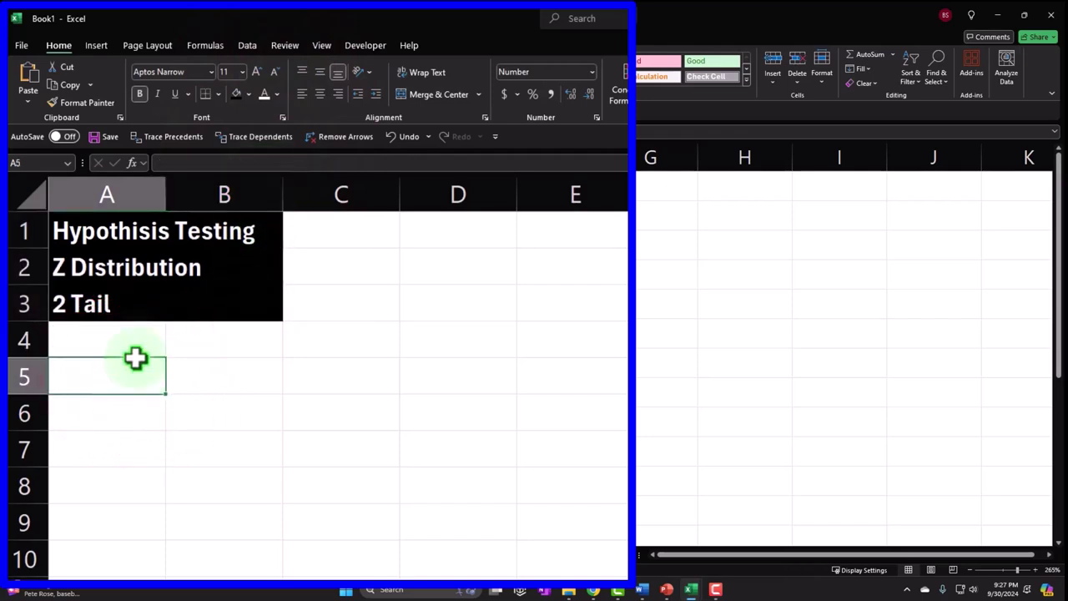
pyautogui.write('Per bo')
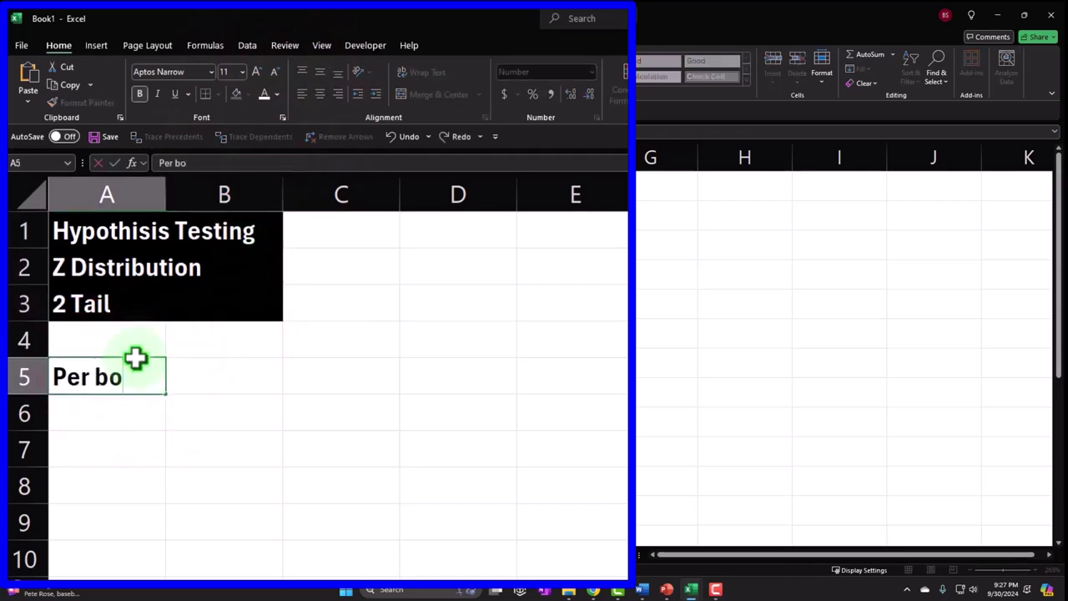
pyautogui.write('ttle oz')
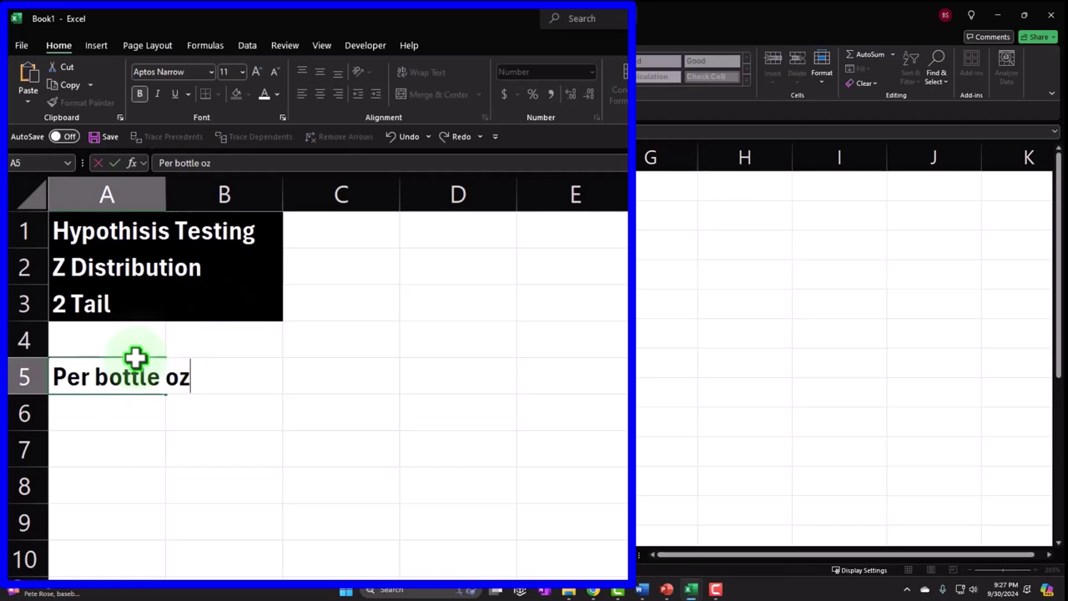
pyautogui.write('- Ho')
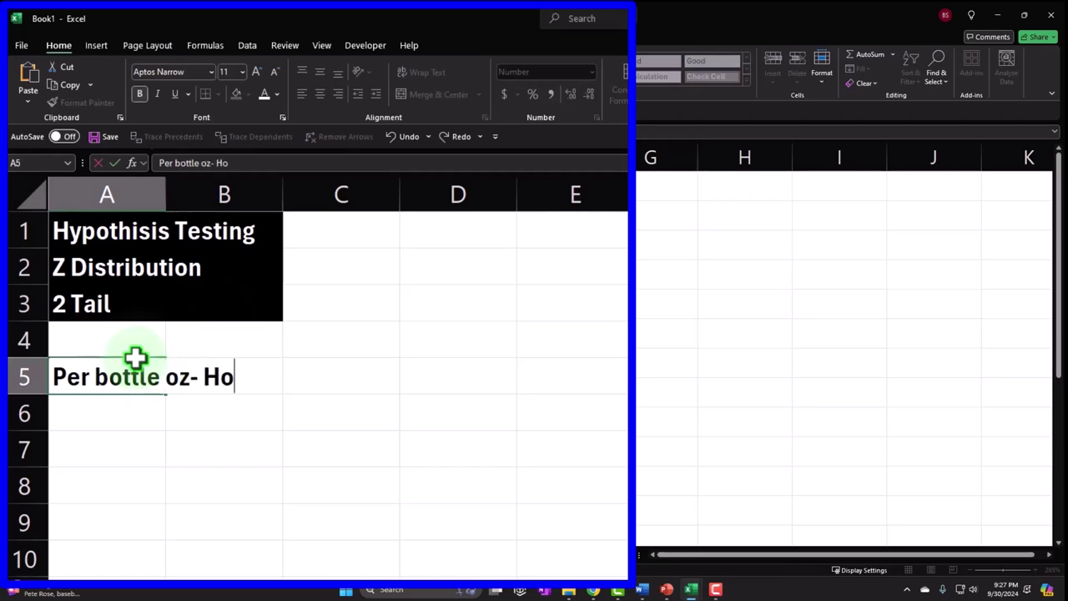
pyautogui.write('ney Mustard')
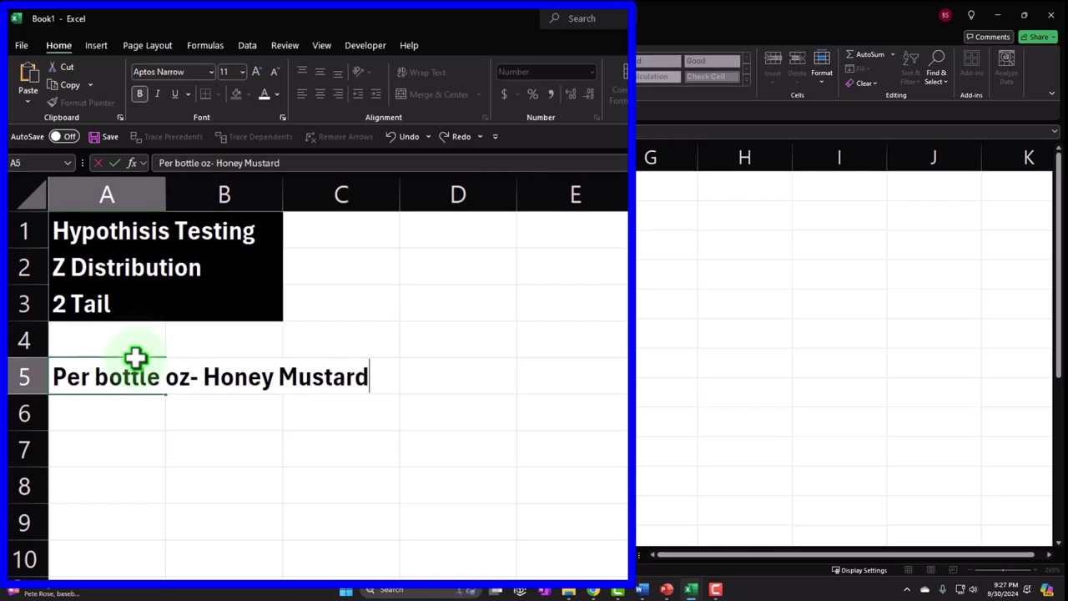
pyautogui.press('Return')
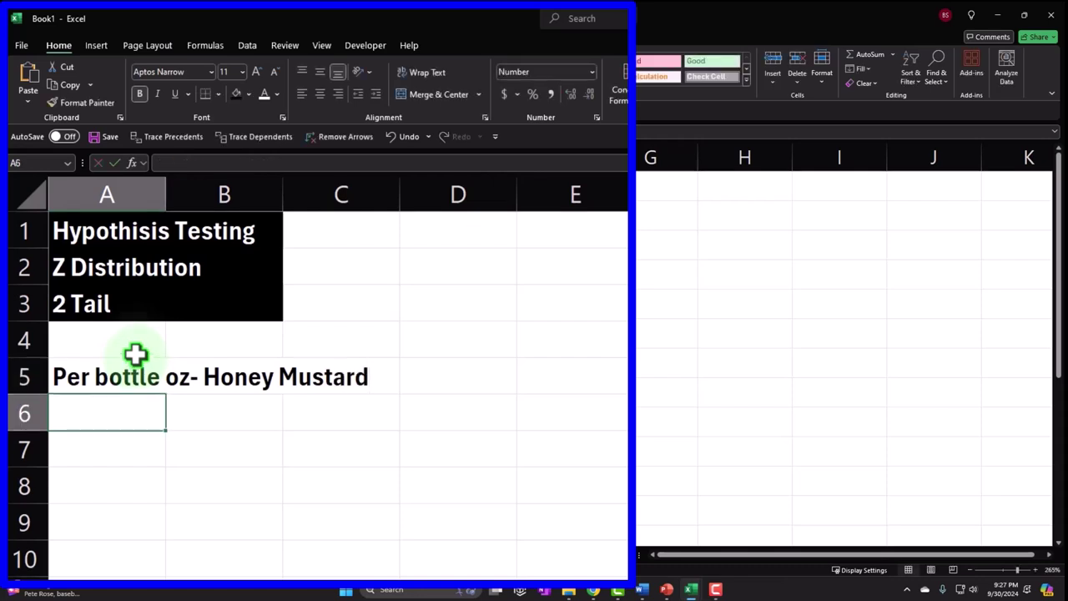
pyautogui.doubleClick(165, 193)
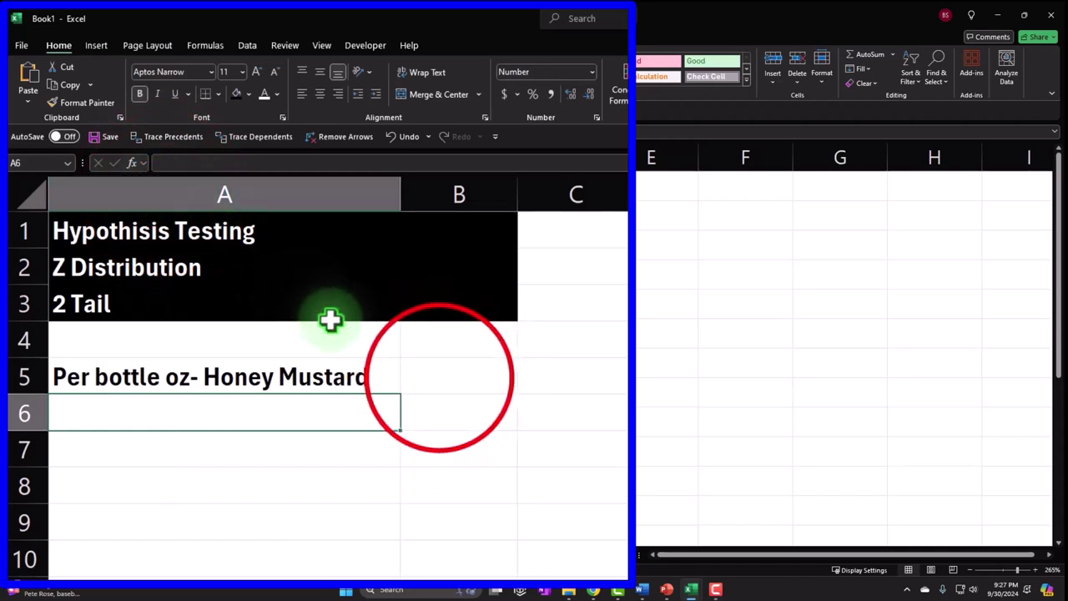
# - Enter 16.2 in cell B5 and show it with two decimal places
pyautogui.click(437, 377)
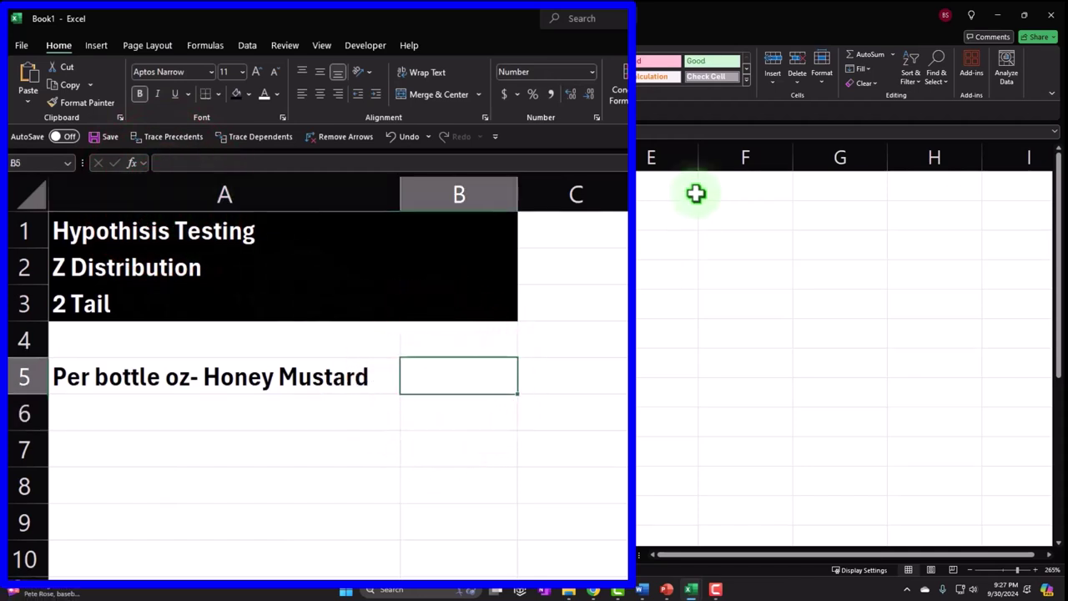
pyautogui.write('16.2')
pyautogui.press('Return')
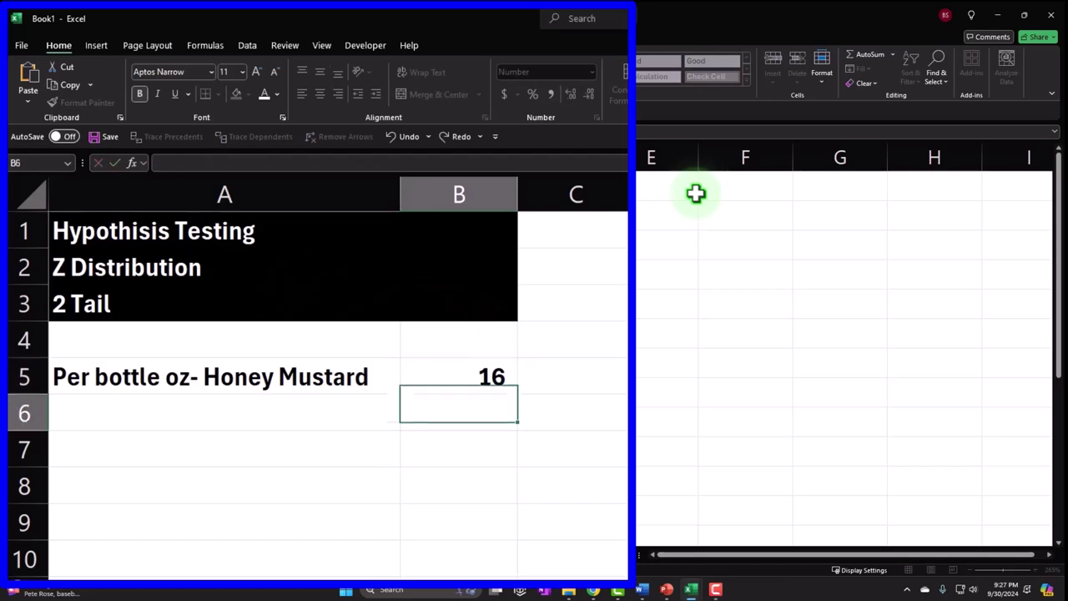
pyautogui.press('Up')
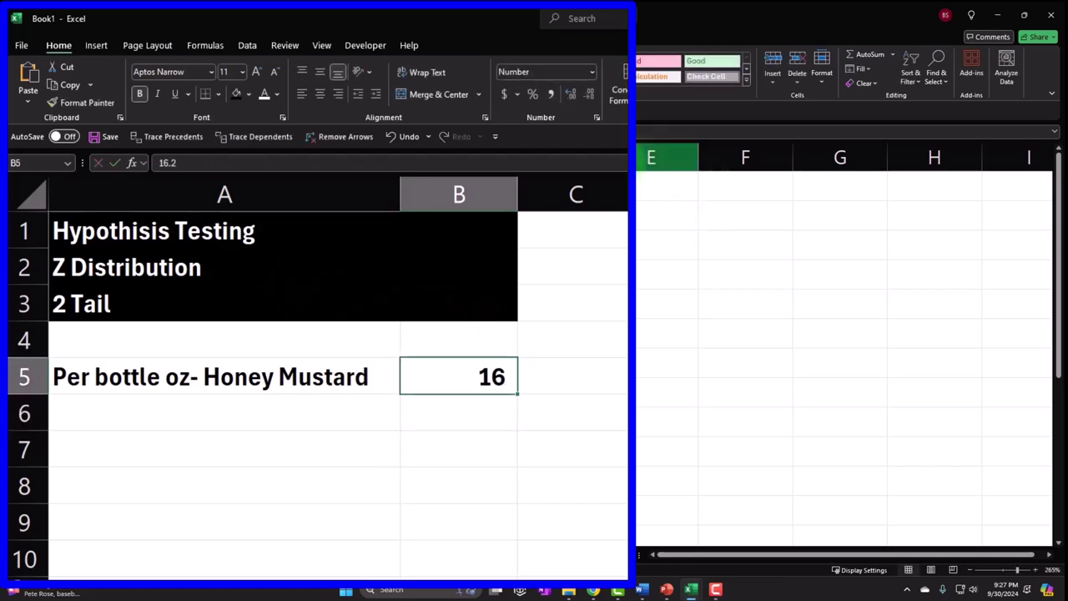
pyautogui.click(565, 94)
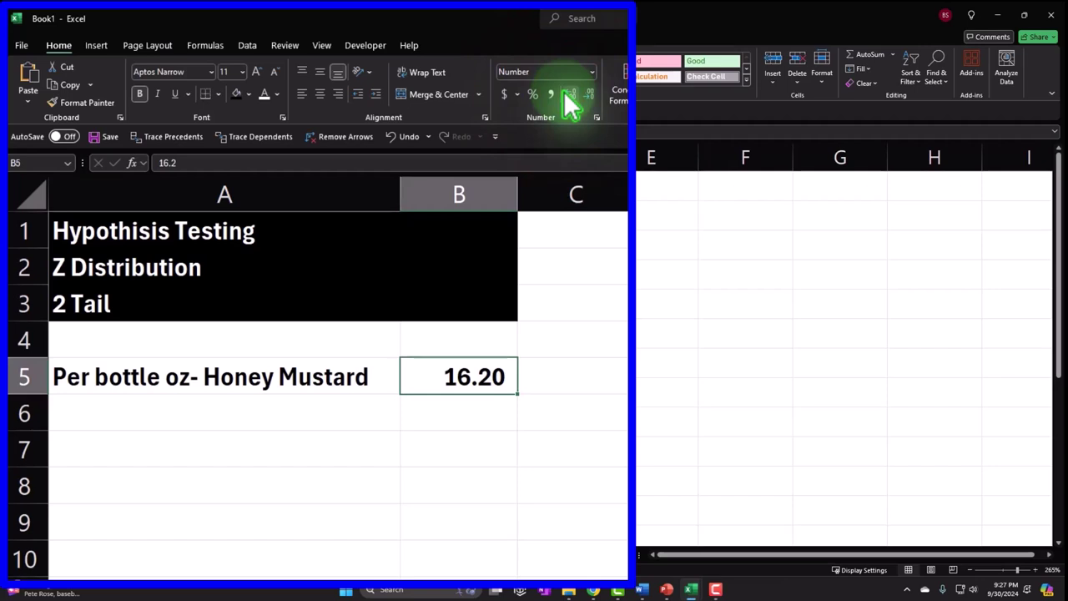
# - Enter the label "STDp" in cell A6 and the value 0.5 in cell B6
pyautogui.press('Return')
pyautogui.write('ST')
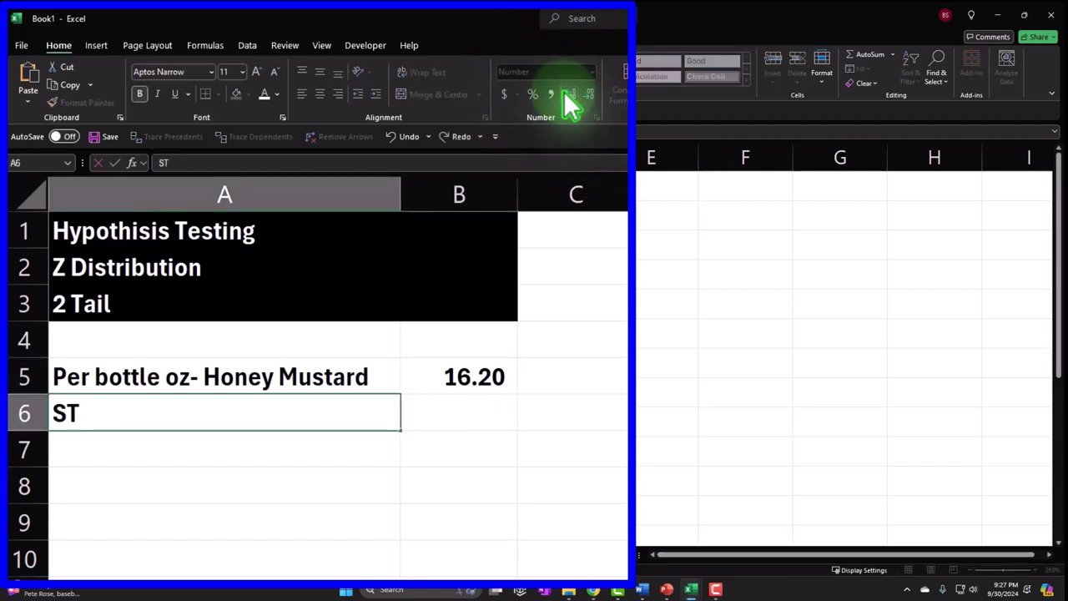
pyautogui.write('Dp')
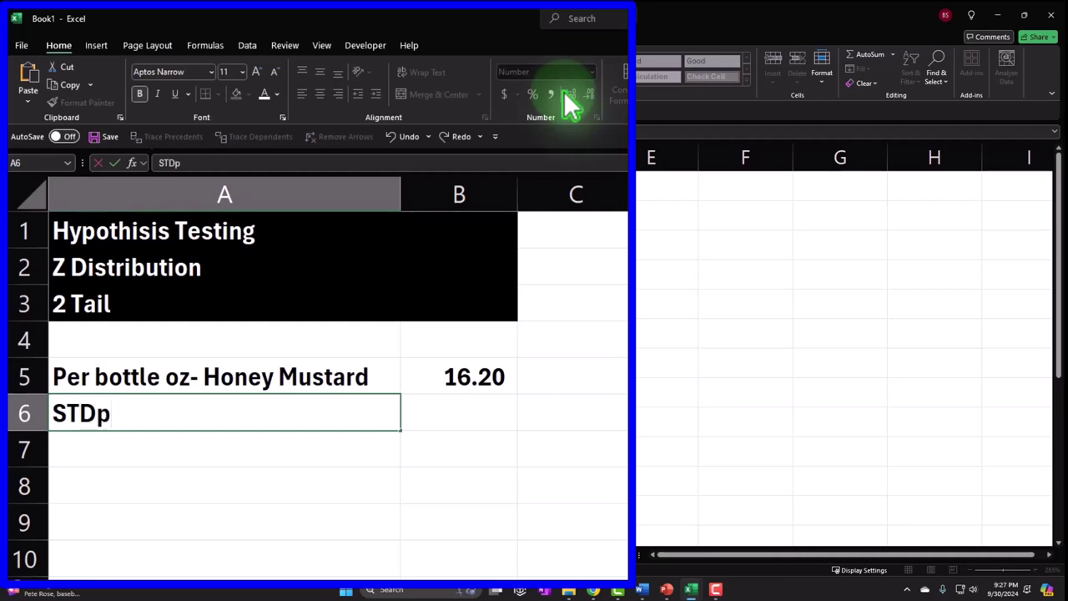
pyautogui.press('Tab')
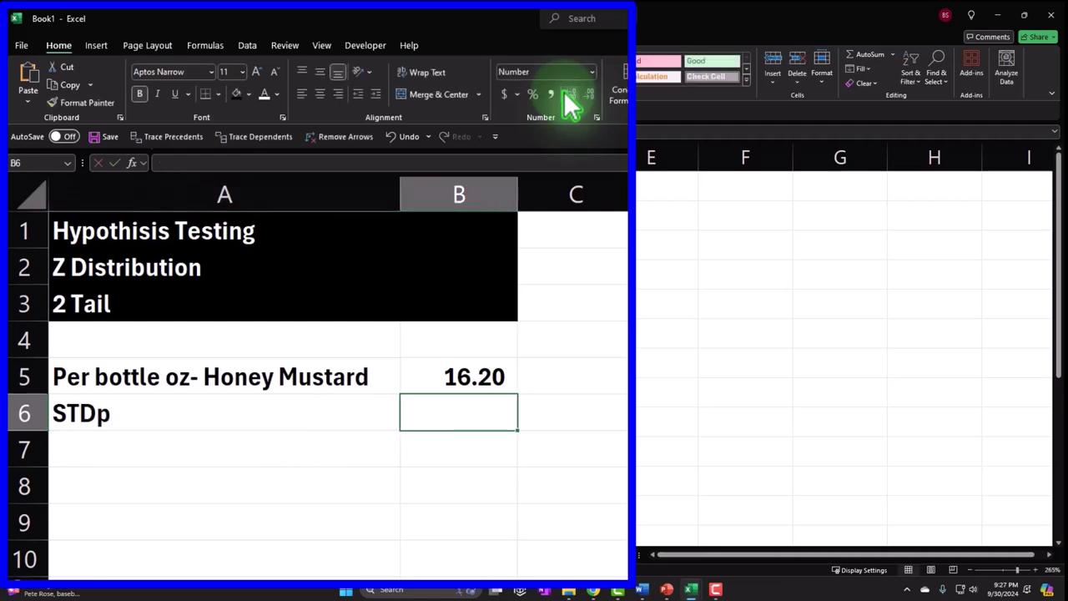
pyautogui.write('0.5')
pyautogui.press('Return')
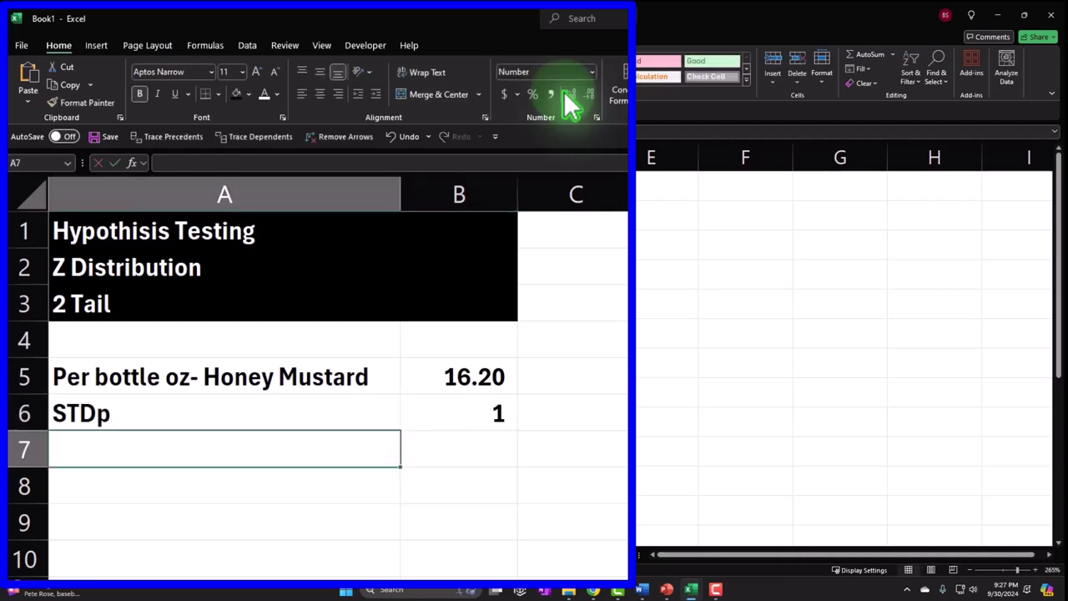
# - Show the STDp value in cell B6 with two decimal places, undoing a trial percentage format
pyautogui.press('Up')
pyautogui.press('Right')
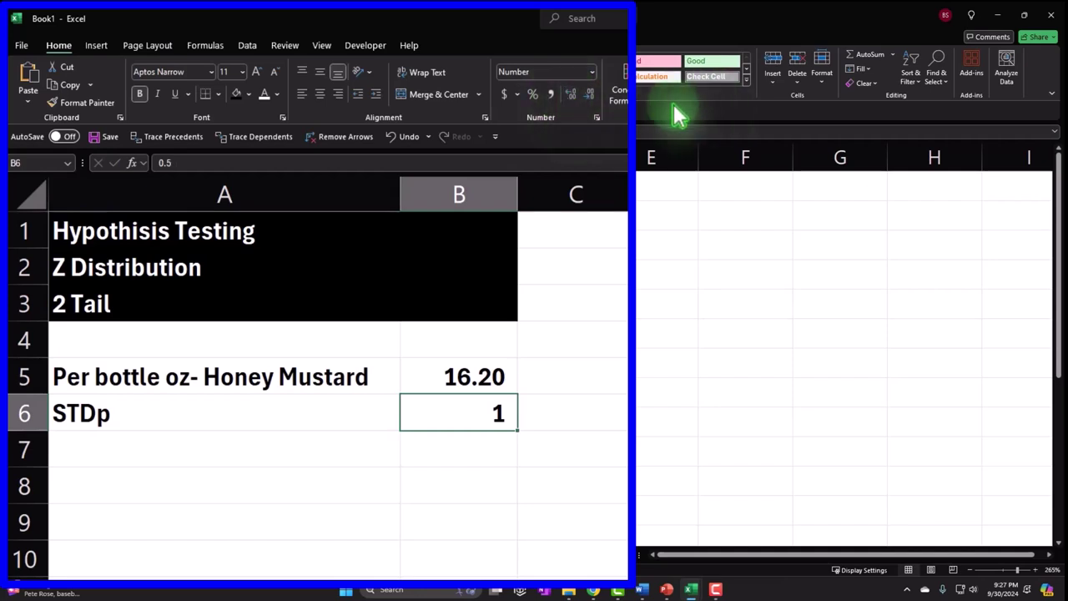
pyautogui.click(534, 98)
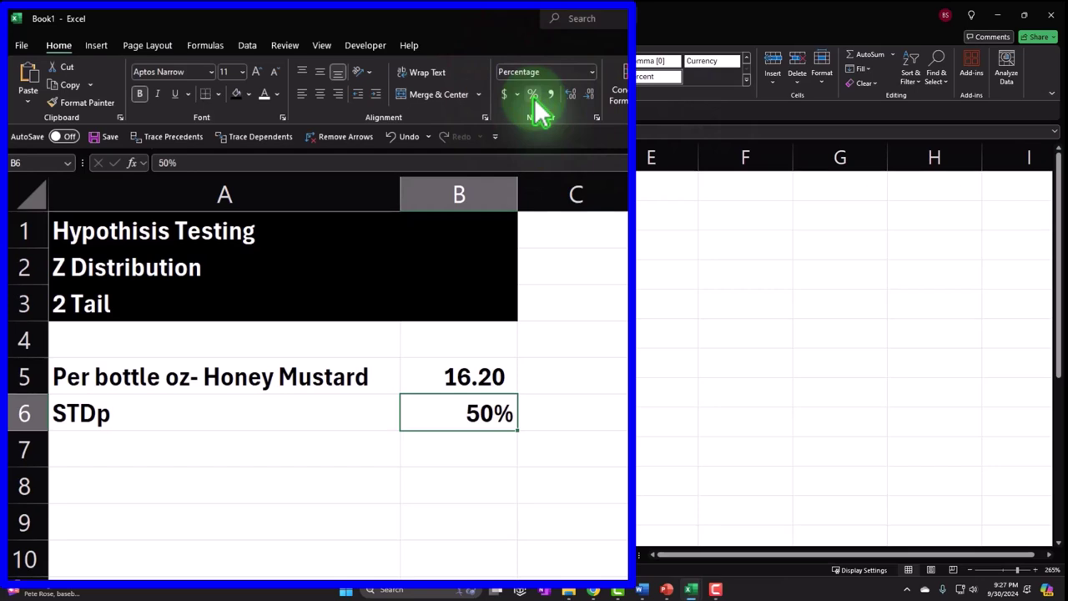
pyautogui.click(391, 136)
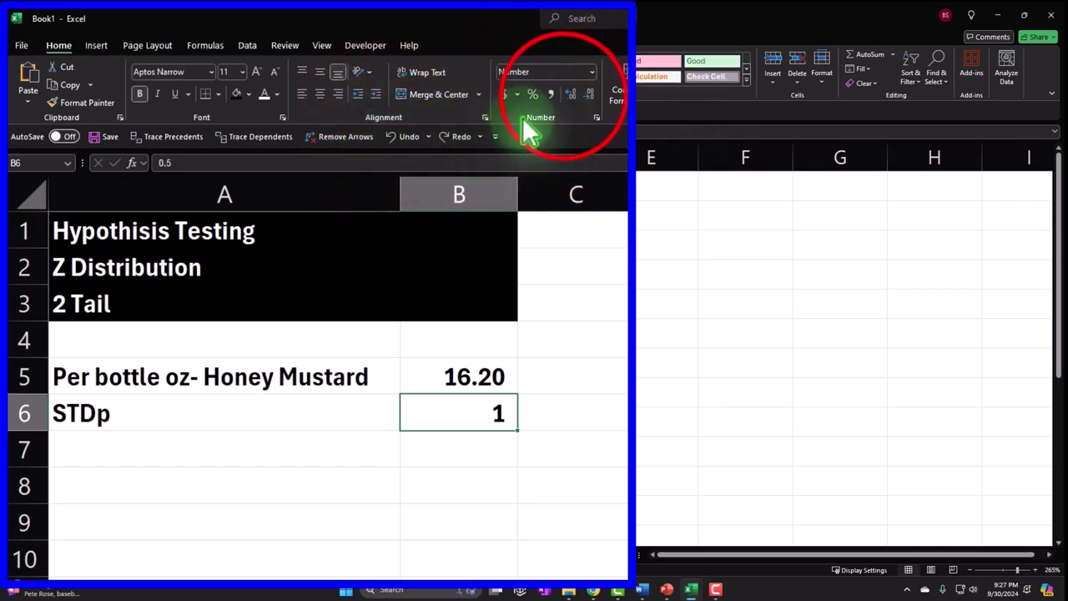
pyautogui.click(565, 95)
pyautogui.click(564, 95)
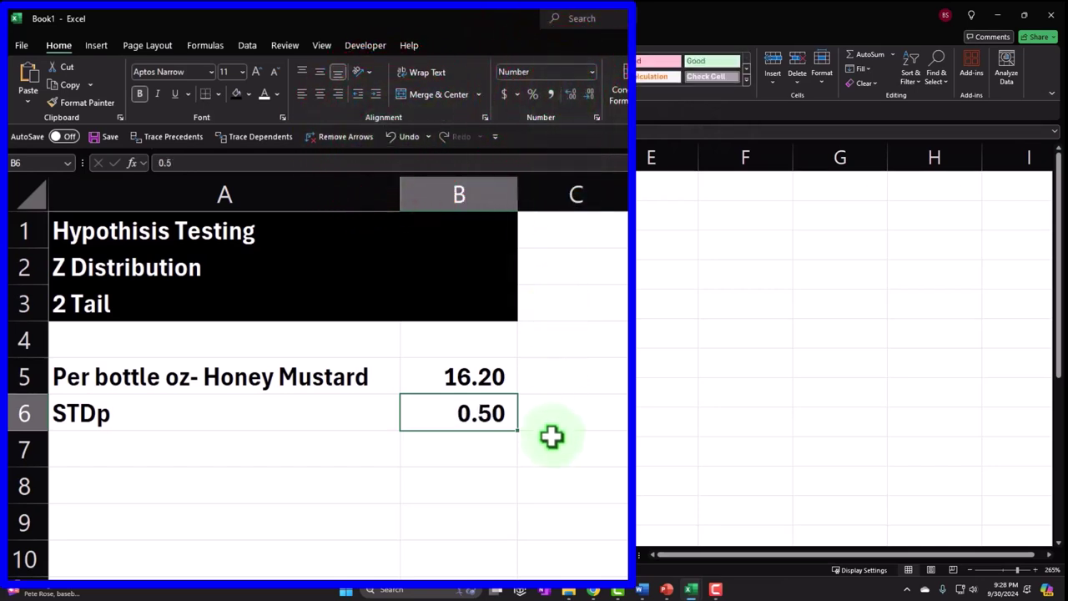
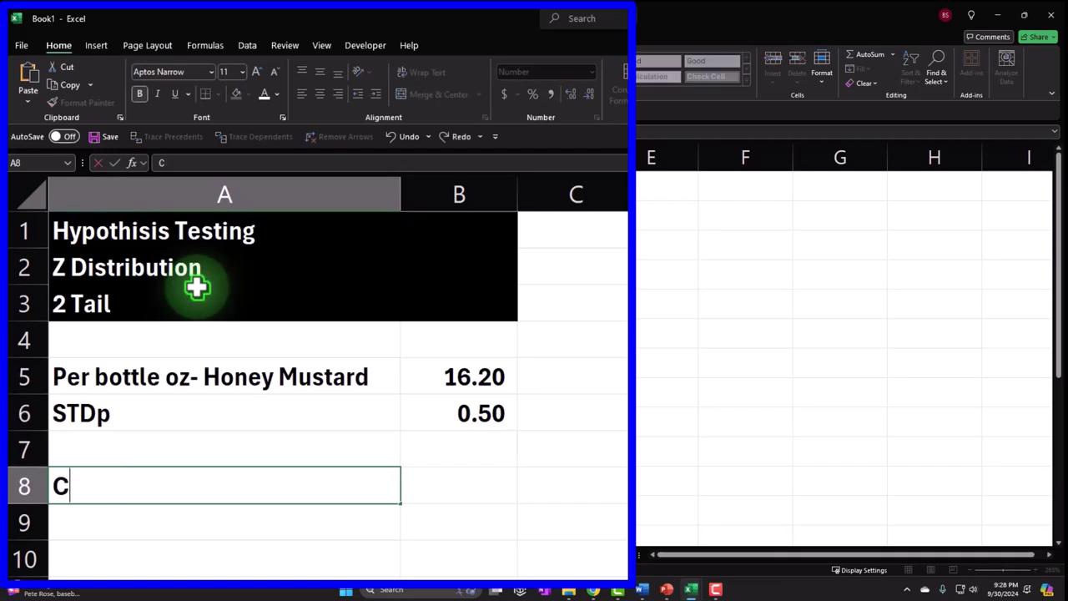
# - Enter the heading "Company:" in cell A8
pyautogui.write('ompan')
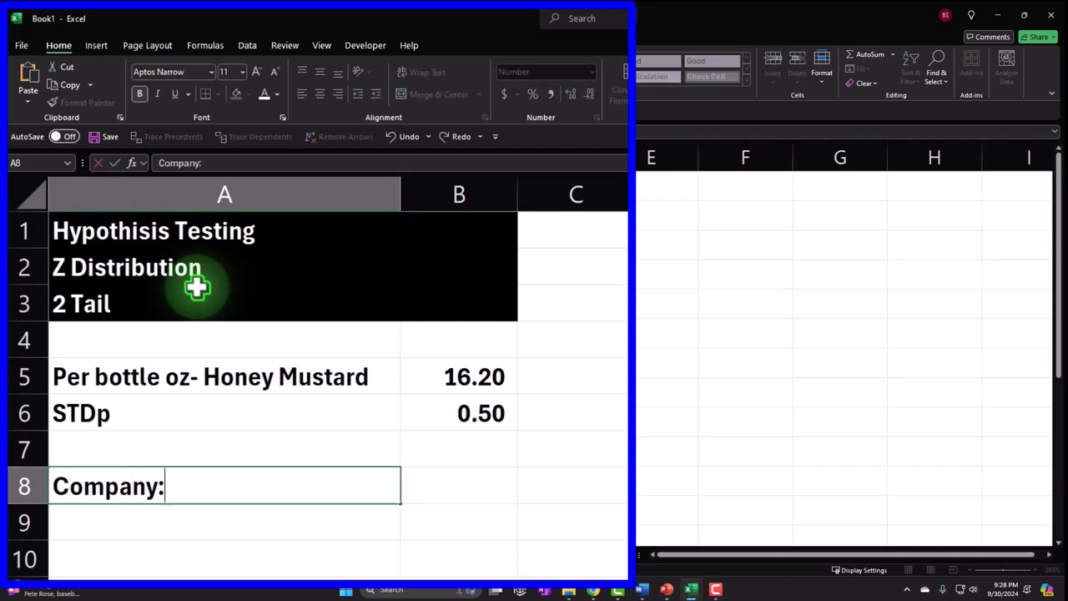
pyautogui.write('y:')
pyautogui.press('Return')
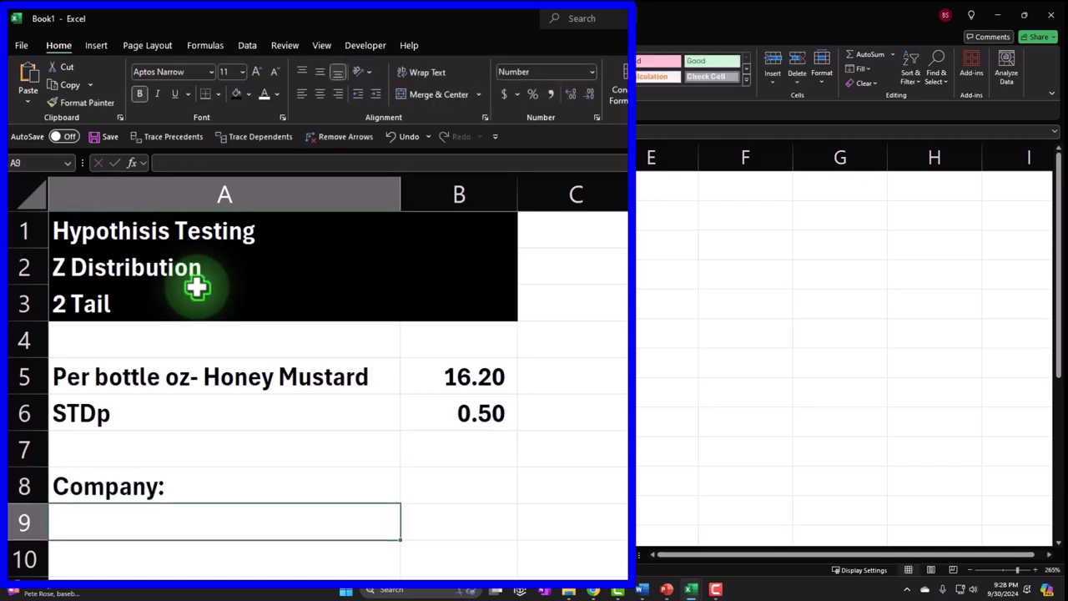
# - Enter "Want to make sure the bottle is" in cell A9 and "filled to the proper amount" in cell A10
pyautogui.write('Want to make sure the bottle is')
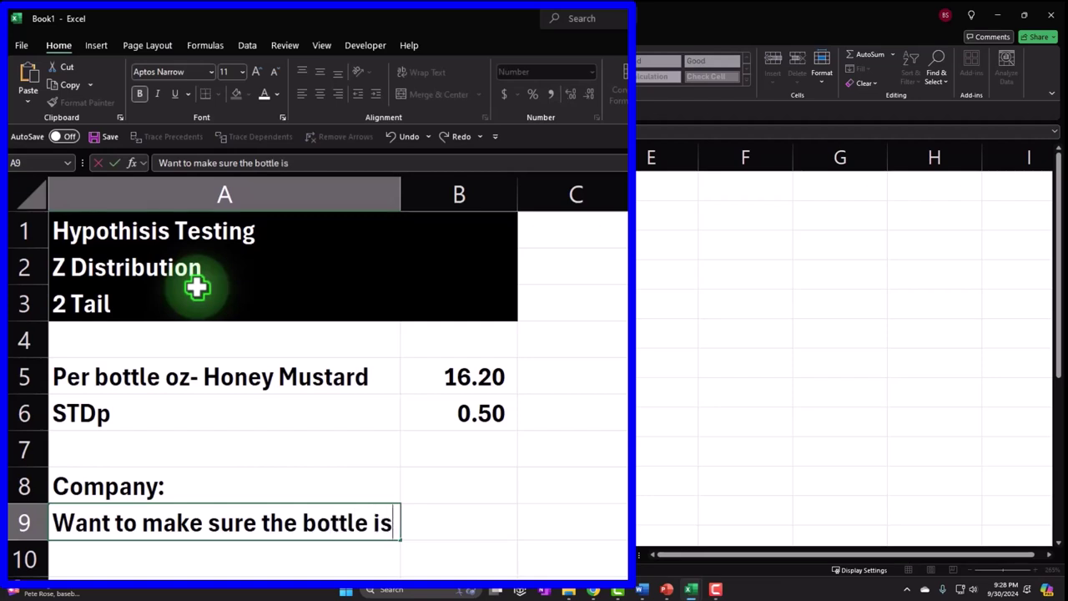
pyautogui.press('Return')
pyautogui.write('filled to')
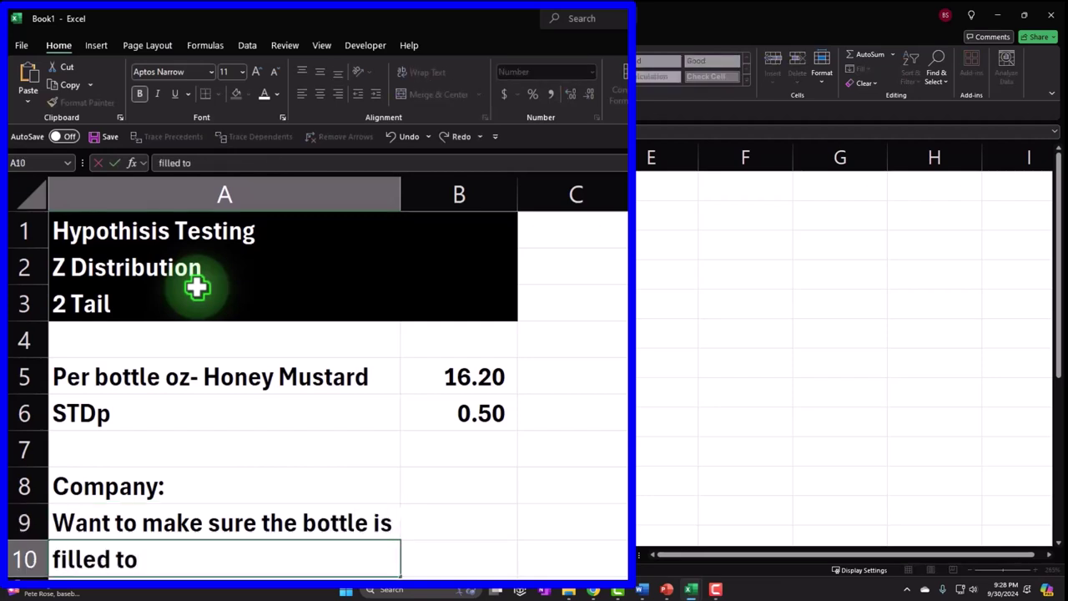
pyautogui.write(' the proper amount')
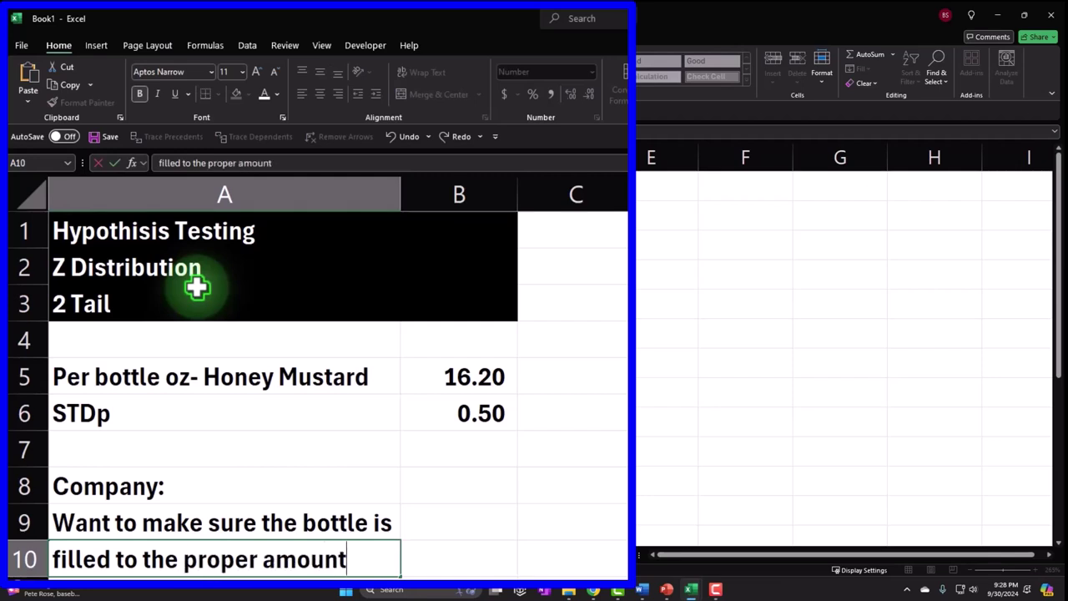
pyautogui.press('Return')
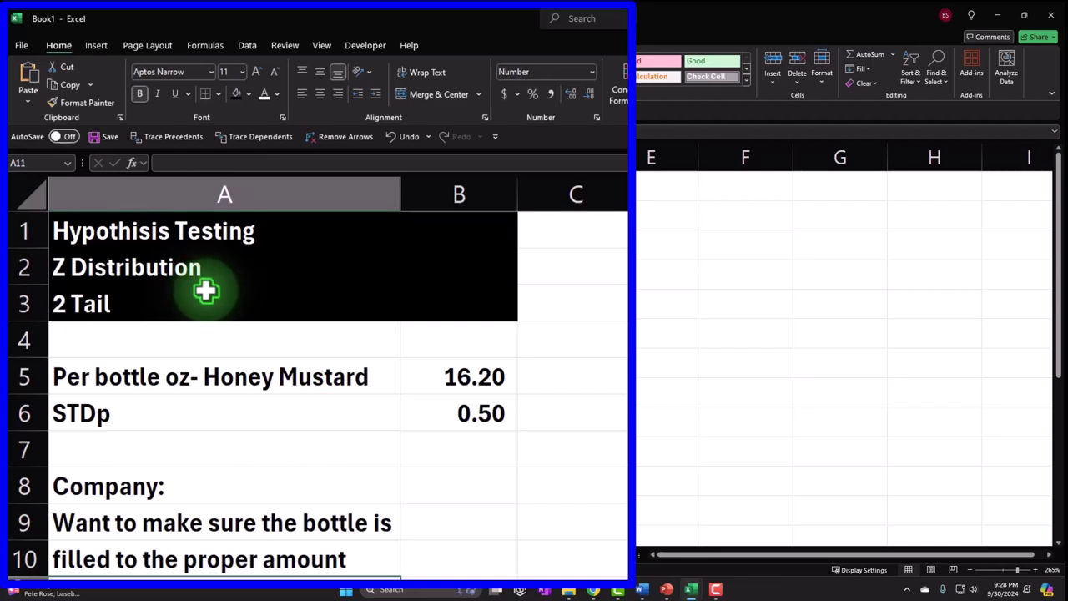
# - Format the "Company:" heading row A8:B8 with a black fill and white font
pyautogui.click(189, 486)
pyautogui.moveTo(225, 485); pyautogui.dragTo(421, 485)
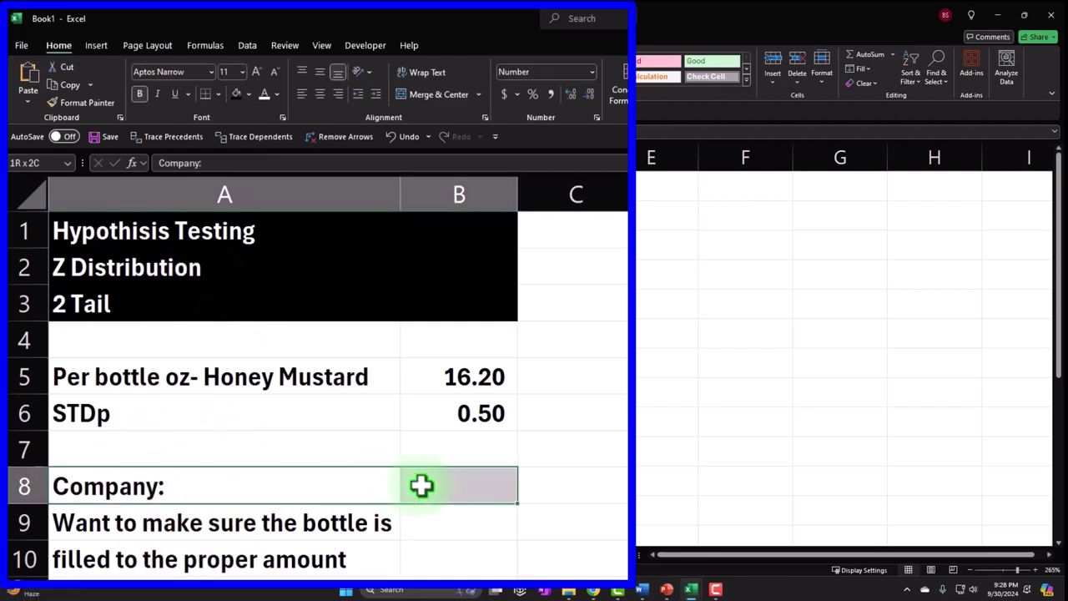
pyautogui.click(236, 93)
pyautogui.click(261, 94)
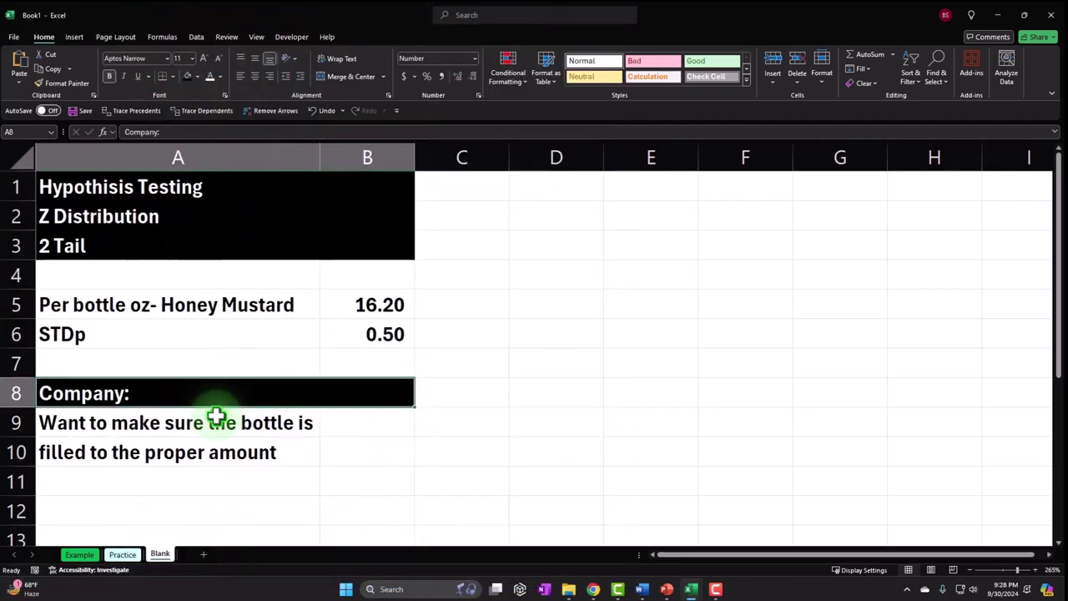
# - Format the Company text cells A9:B10 with the standard orange fill and all borders
pyautogui.moveTo(216, 417); pyautogui.dragTo(341, 453)
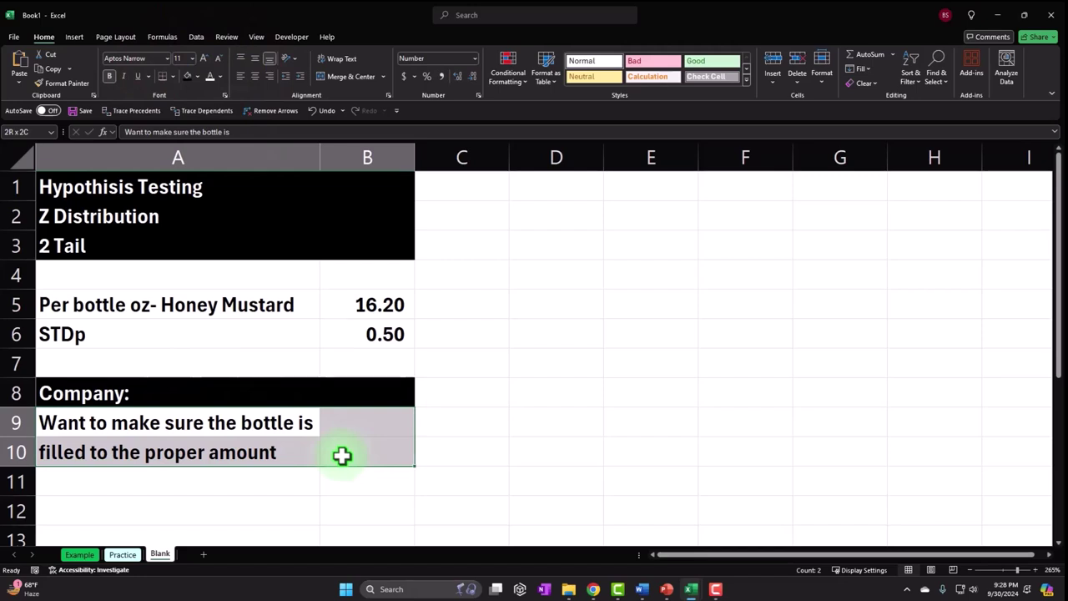
pyautogui.click(198, 77)
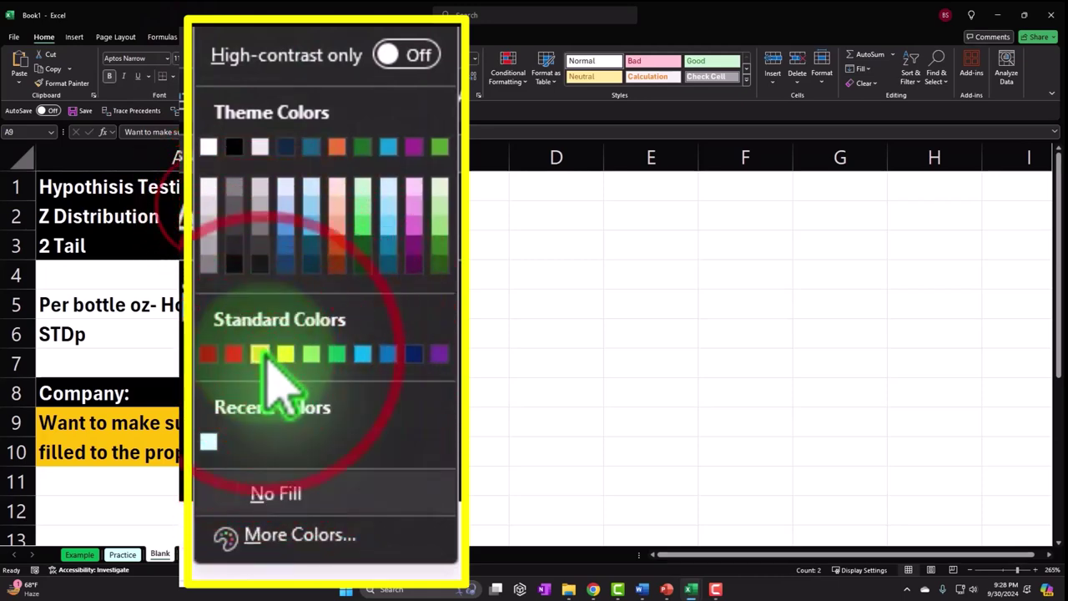
pyautogui.click(266, 355)
pyautogui.click(163, 83)
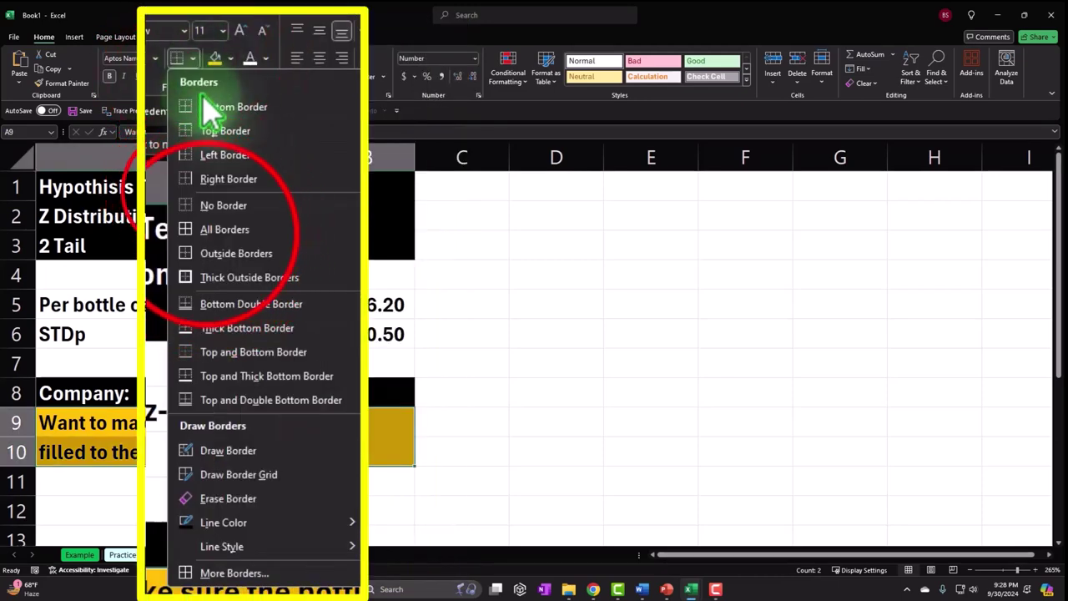
pyautogui.click(188, 185)
# - Apply the orange fill and all borders to the bottle ounces and STDp rows, A5:B6
pyautogui.moveTo(162, 306); pyautogui.dragTo(350, 341)
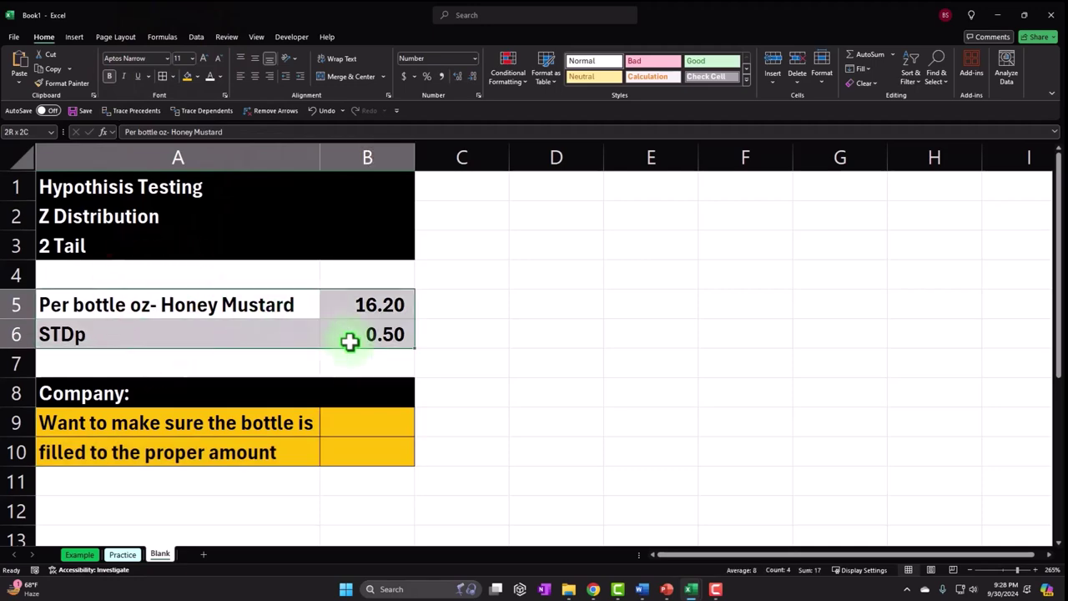
pyautogui.click(396, 158)
pyautogui.click(223, 331)
# - Enter the heading "H0 - Null Hypothisis" in cell A12
pyautogui.scroll(-1, 224, 332)
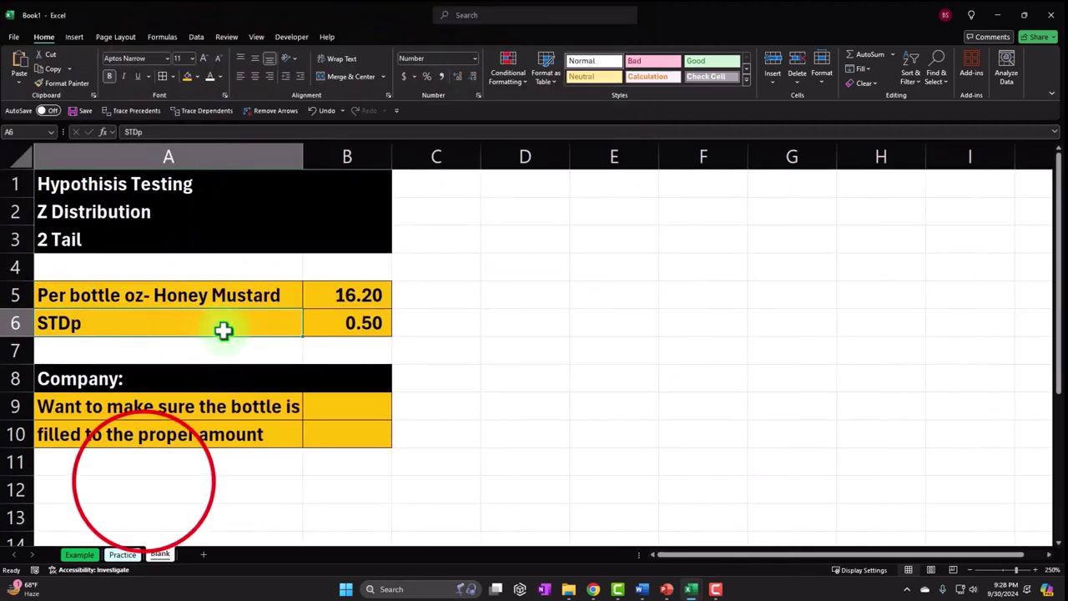
pyautogui.click(143, 482)
pyautogui.write('H')
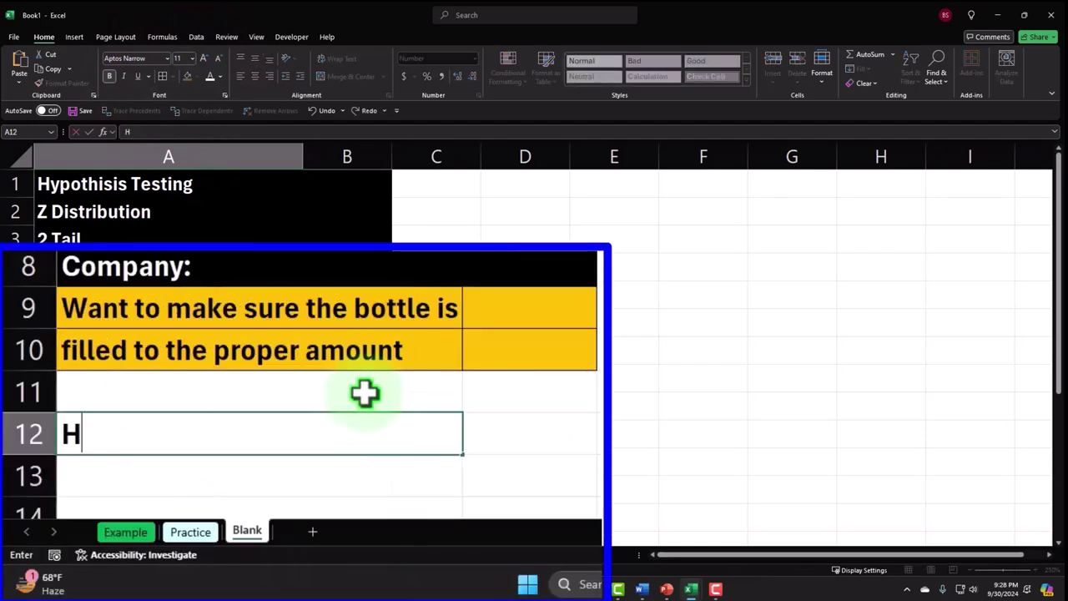
pyautogui.write('0 -')
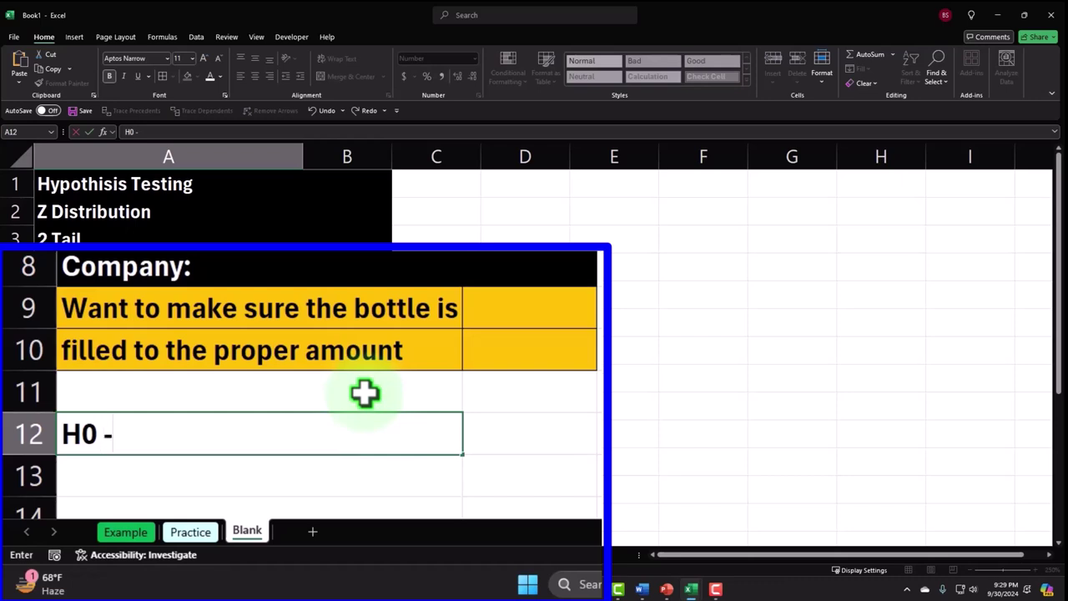
pyautogui.write(' Null Hypothesis')
pyautogui.press('Return')
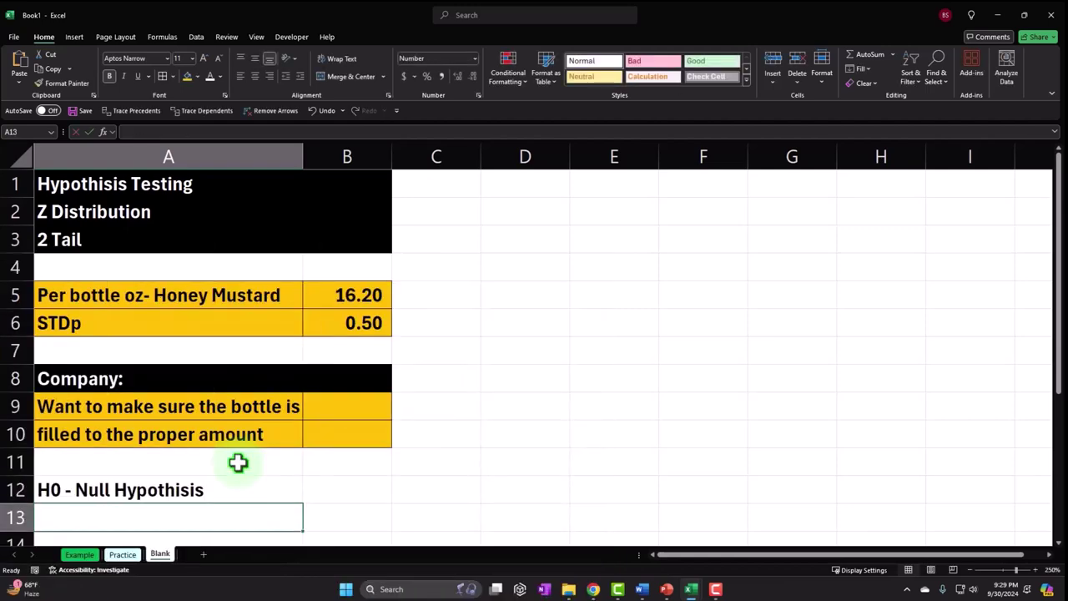
# - Format the "0" of "H0" in the cell A12 heading as a subscript
pyautogui.scroll(-1, 238, 463)
pyautogui.scroll(1, 229, 453)
pyautogui.press('ctrl')
pyautogui.scroll(-1, 229, 453)
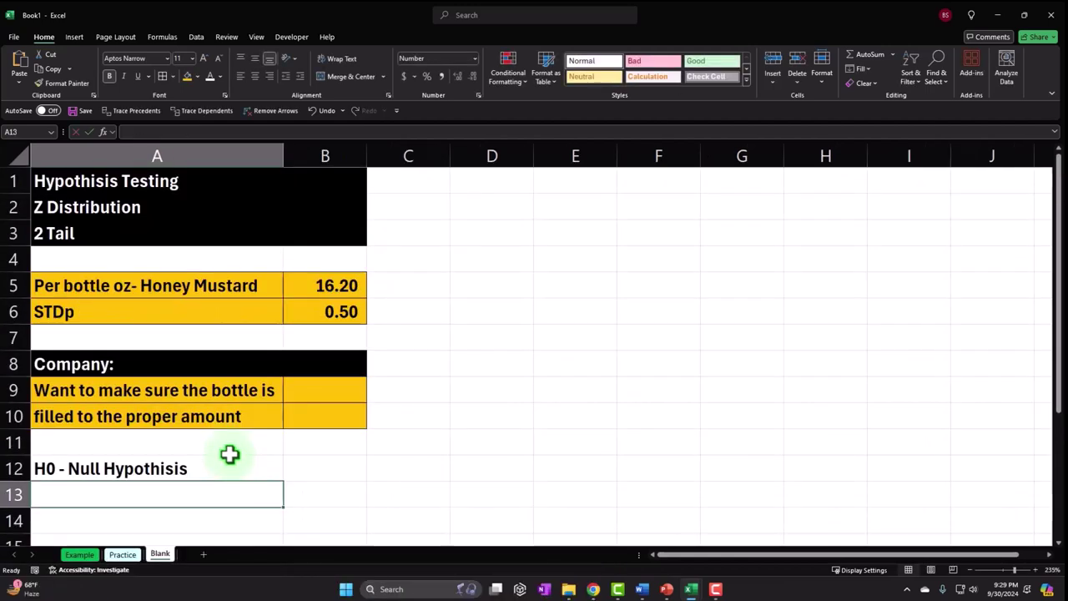
pyautogui.scroll(-1, 230, 453)
pyautogui.moveTo(203, 445); pyautogui.dragTo(267, 448)
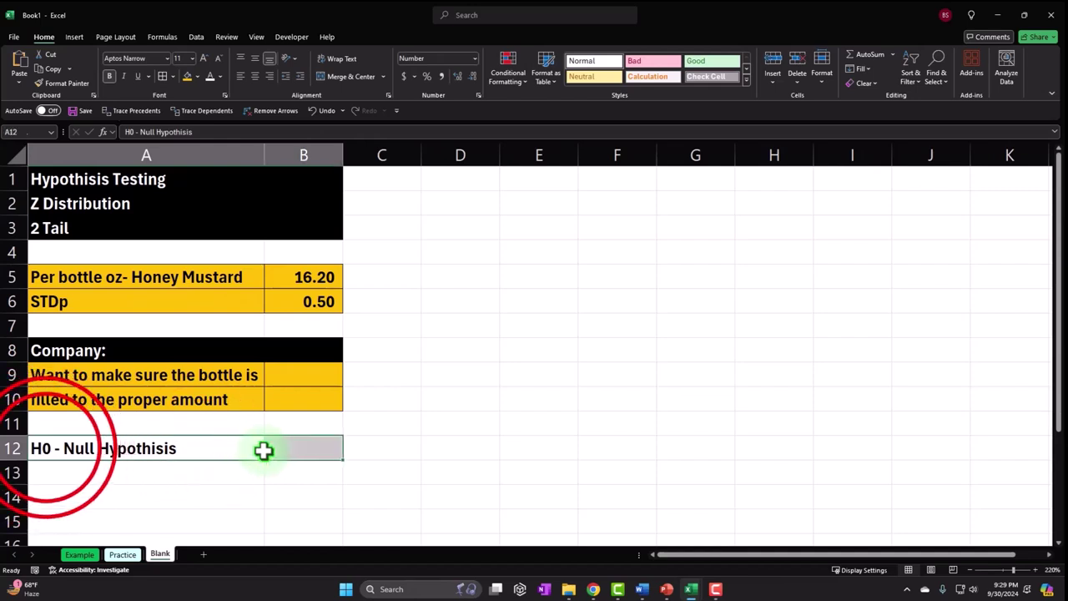
pyautogui.doubleClick(46, 448)
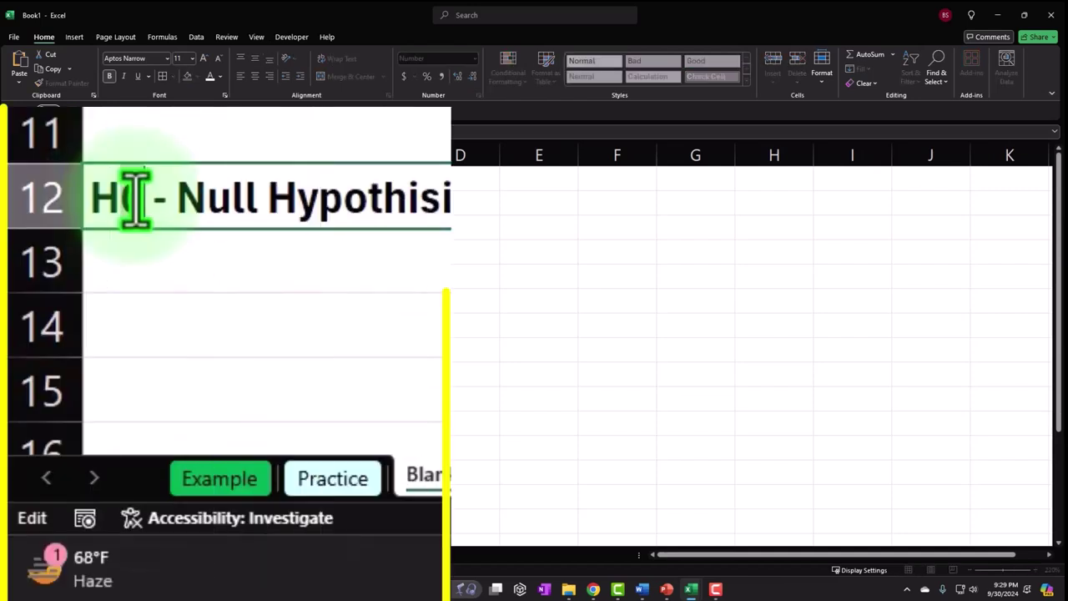
pyautogui.rightClick(133, 202)
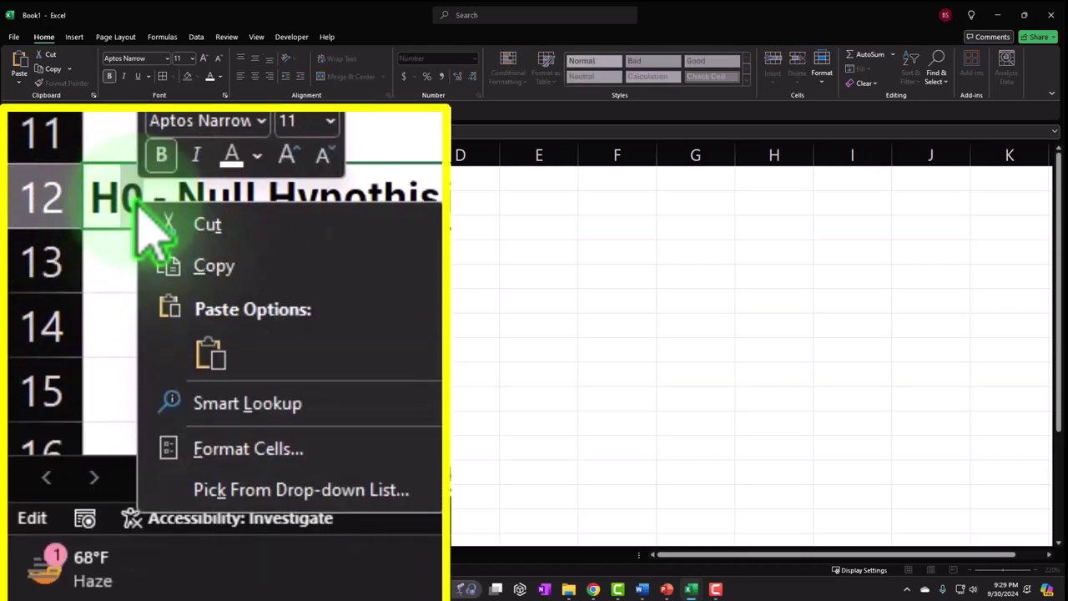
pyautogui.click(250, 446)
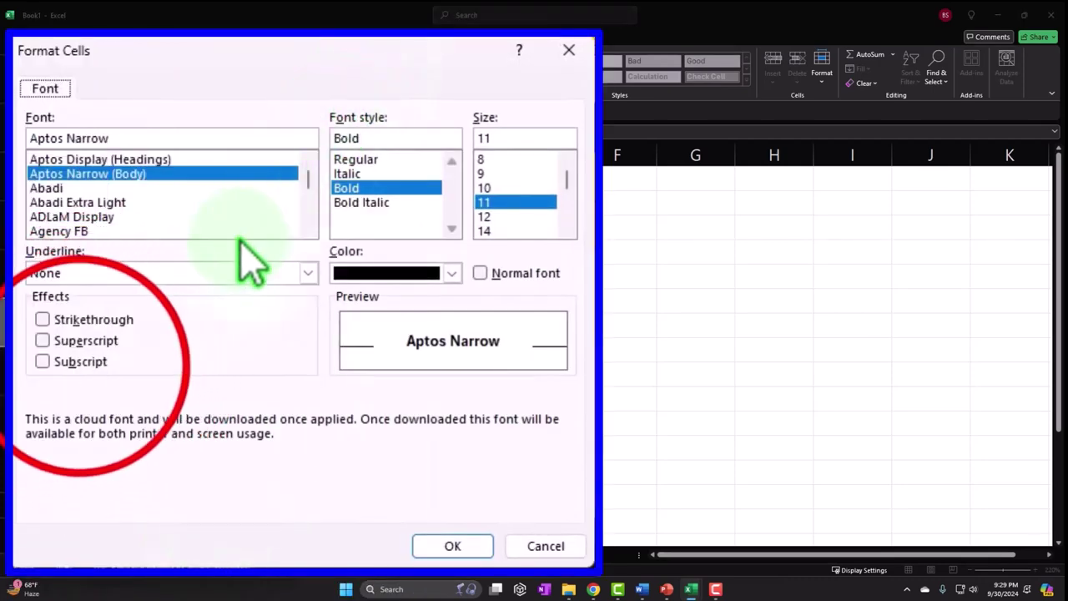
pyautogui.click(79, 362)
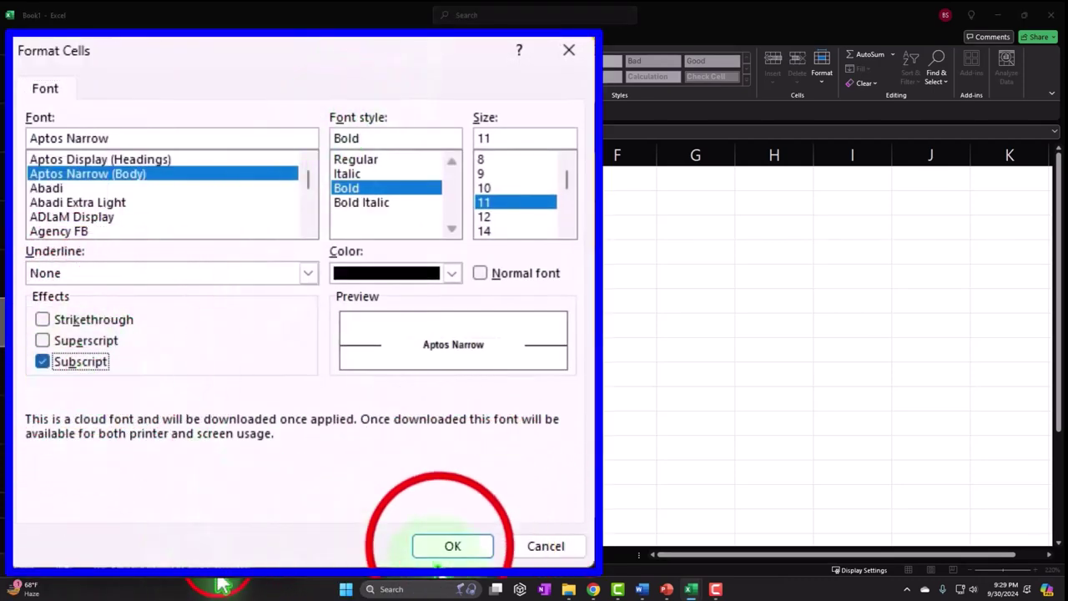
pyautogui.click(451, 547)
# - Format the null hypothesis heading row A12:B12 with a black fill and white font
pyautogui.moveTo(181, 450); pyautogui.dragTo(269, 446)
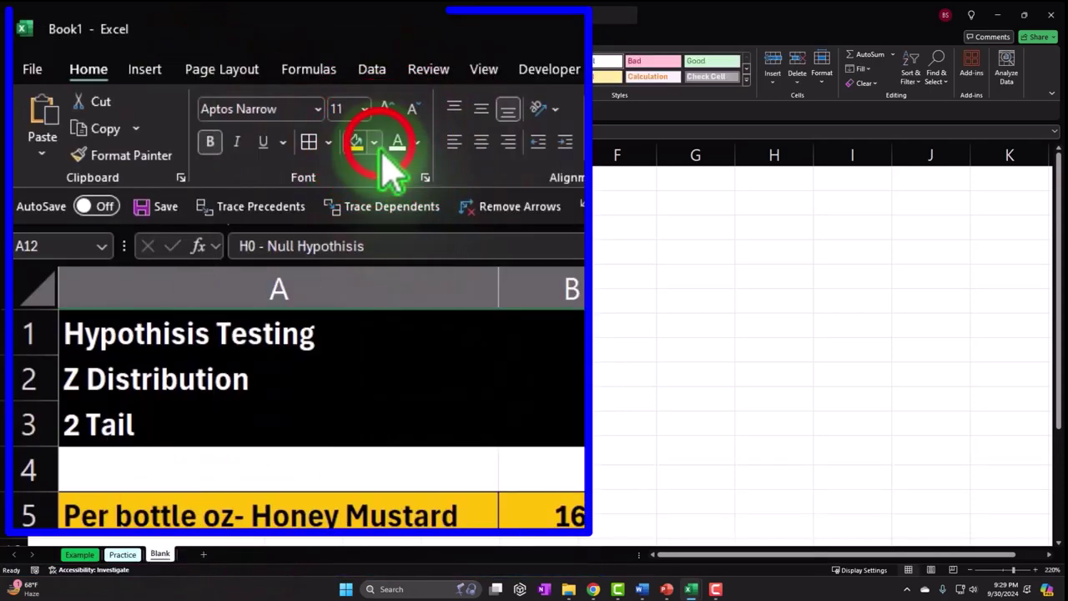
pyautogui.click(375, 143)
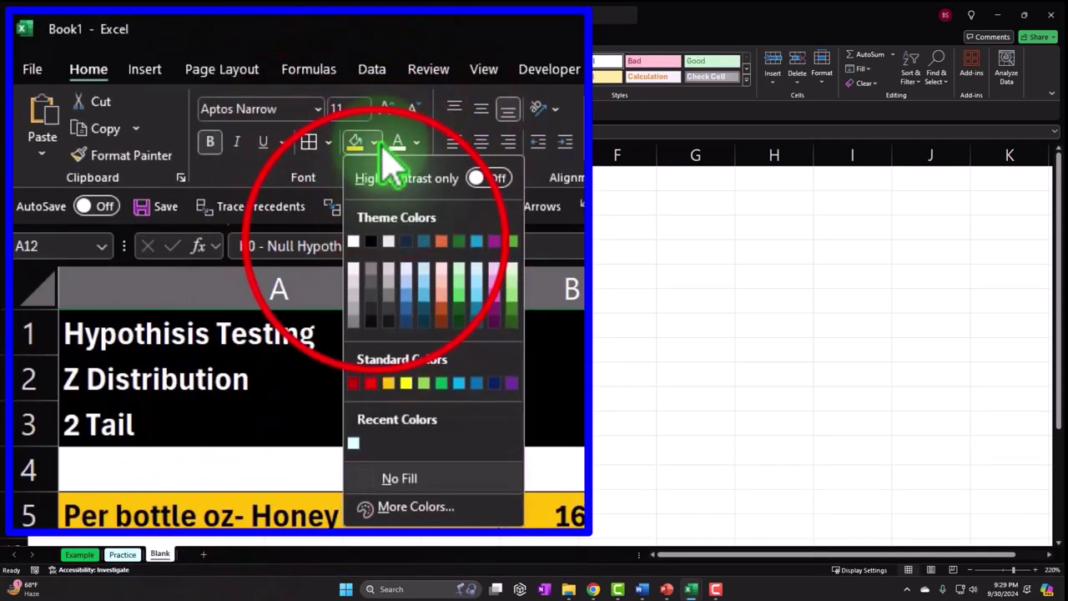
pyautogui.click(385, 241)
pyautogui.click(397, 142)
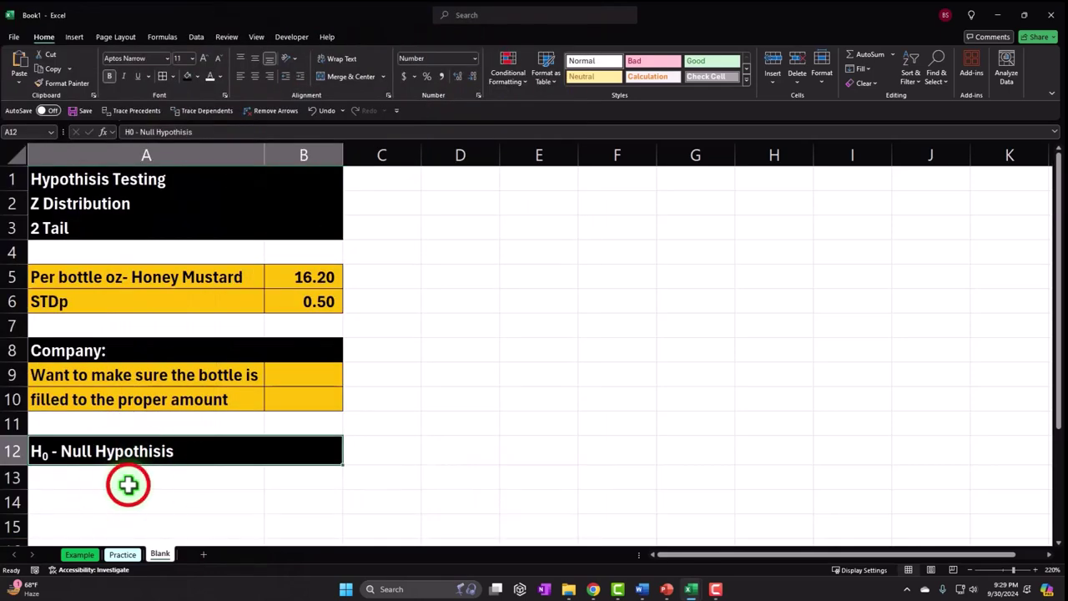
# - Enter "Assume actual amount is at the" in cell A13 and "Lable amount" in cell A14
pyautogui.click(128, 485)
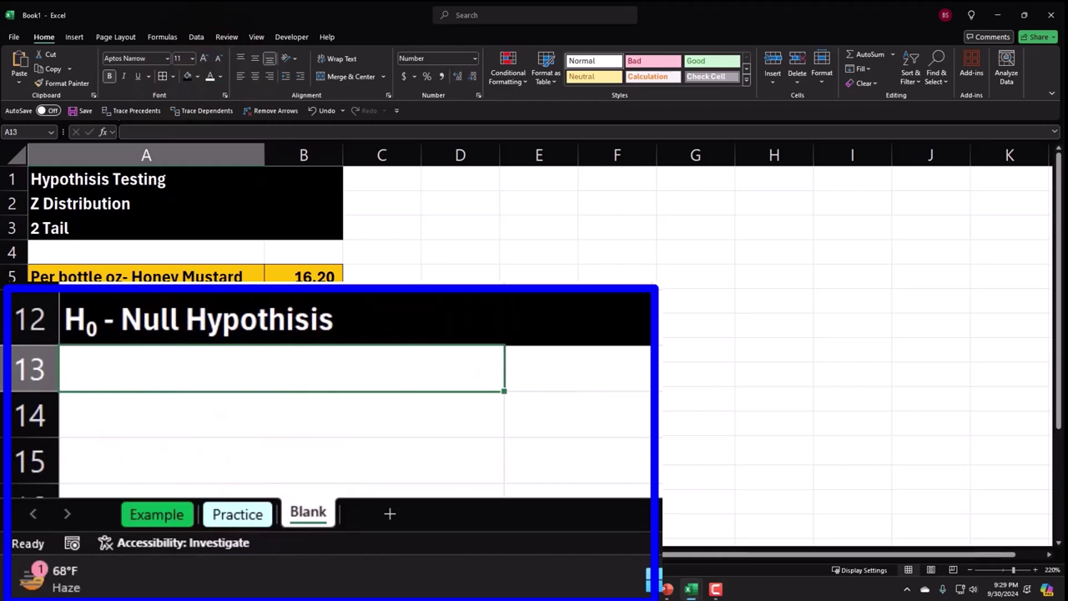
pyautogui.write('Assum')
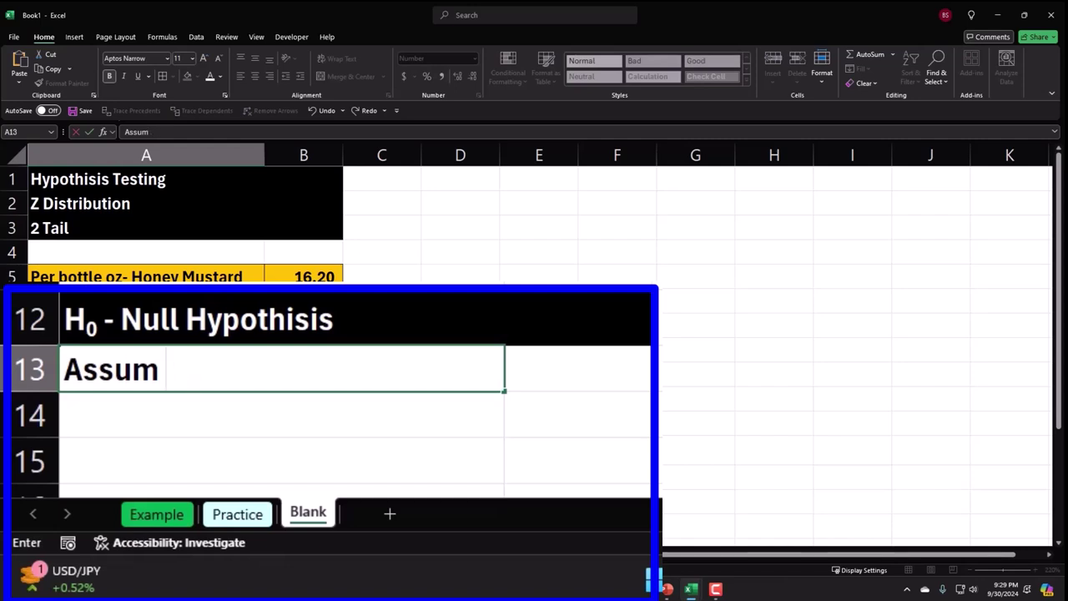
pyautogui.write(' ittual')
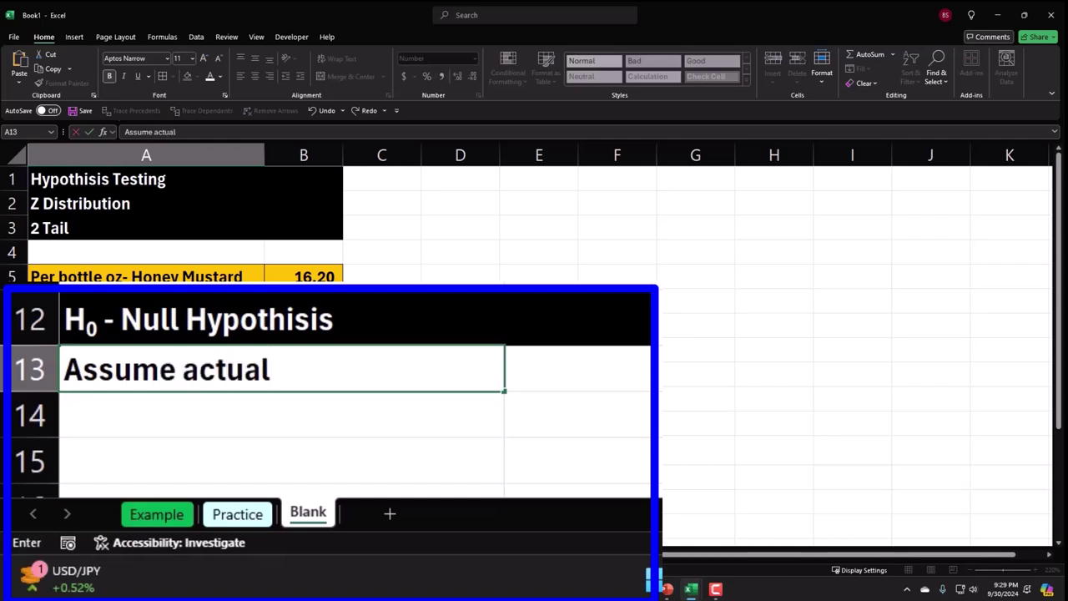
pyautogui.write(' amount is at the')
pyautogui.press('Return')
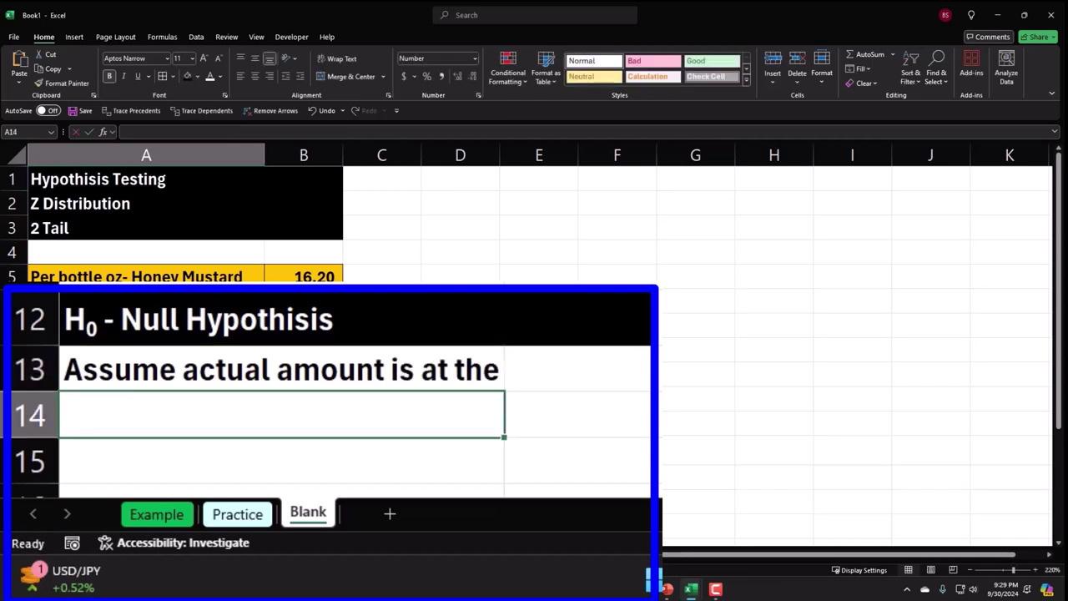
pyautogui.write('Label')
pyautogui.press('BackSpace')
pyautogui.press('BackSpace')
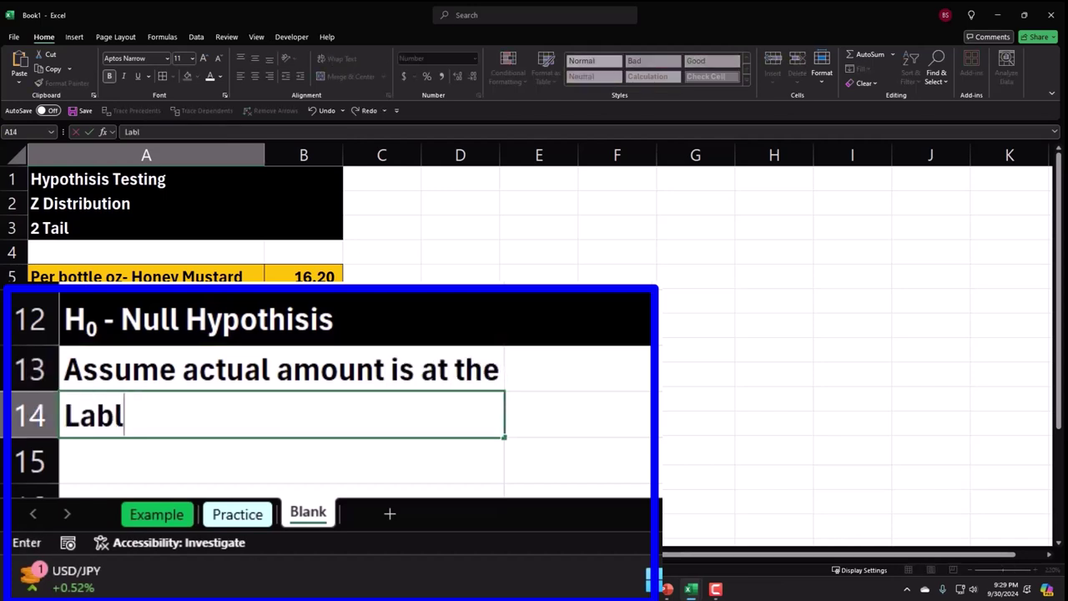
pyautogui.write('le amount')
pyautogui.press('Return')
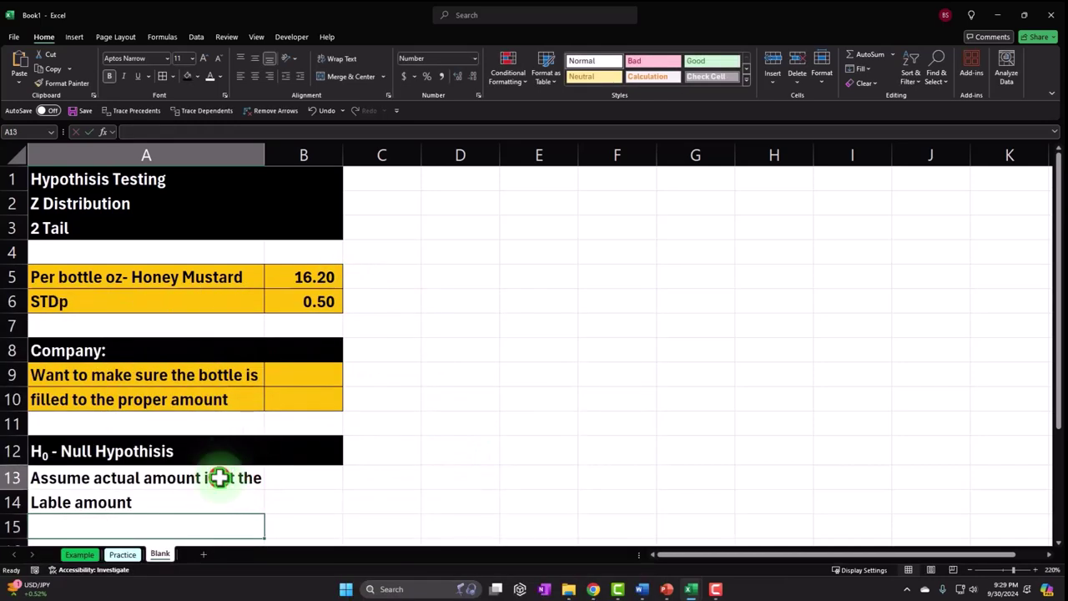
# - Apply the orange fill and all borders to the null hypothesis text cells A13:B14
pyautogui.moveTo(223, 476); pyautogui.dragTo(270, 491)
pyautogui.click(200, 74)
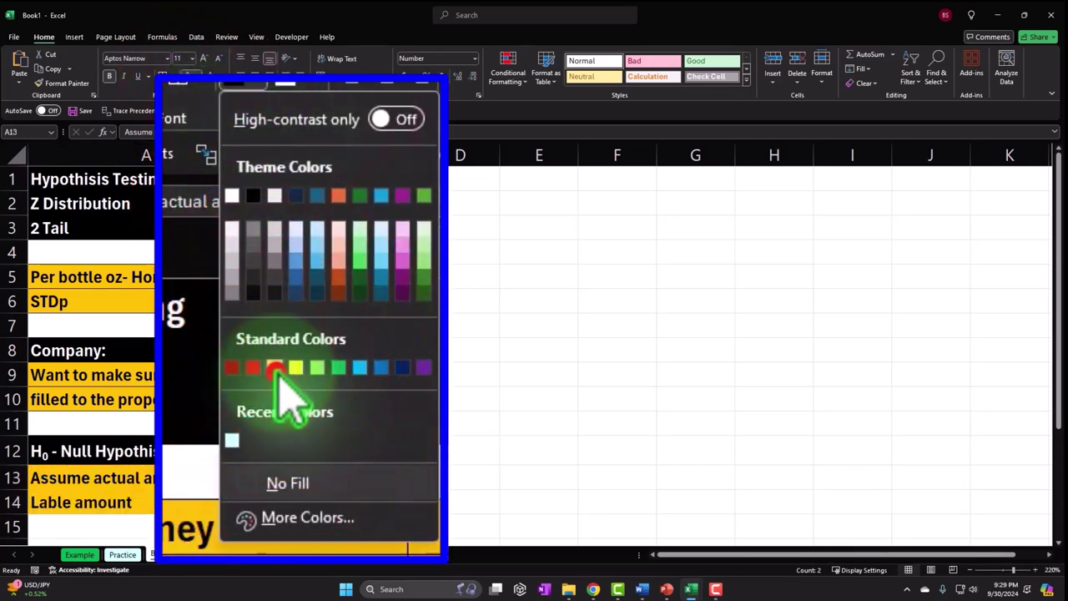
pyautogui.click(212, 215)
# - Enter the heading "Ha - Alternative Hypothisis" in cell A16
pyautogui.scroll(-1, 121, 467)
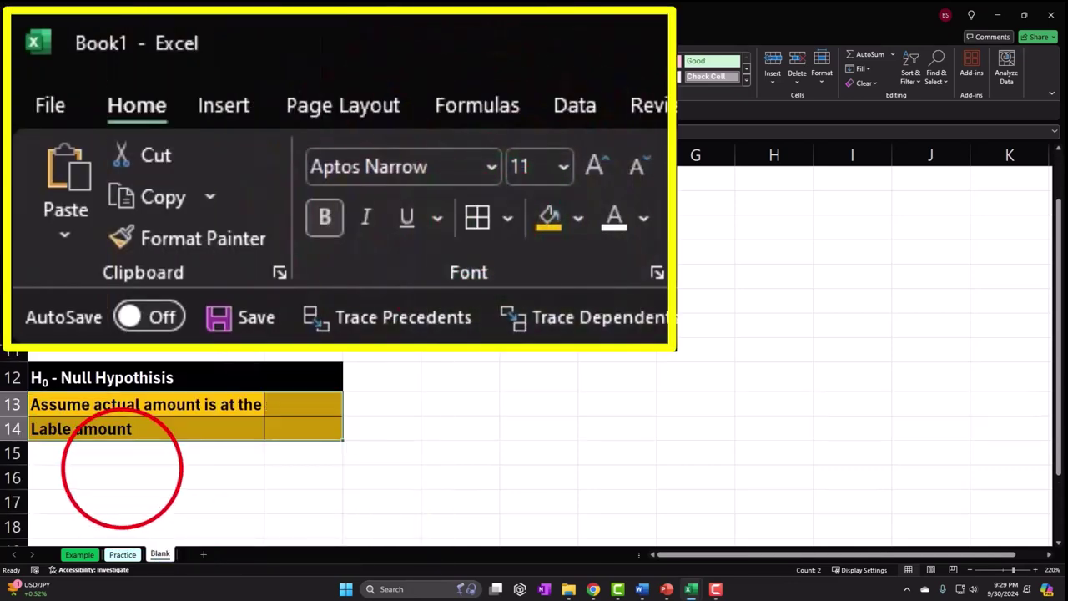
pyautogui.click(122, 467)
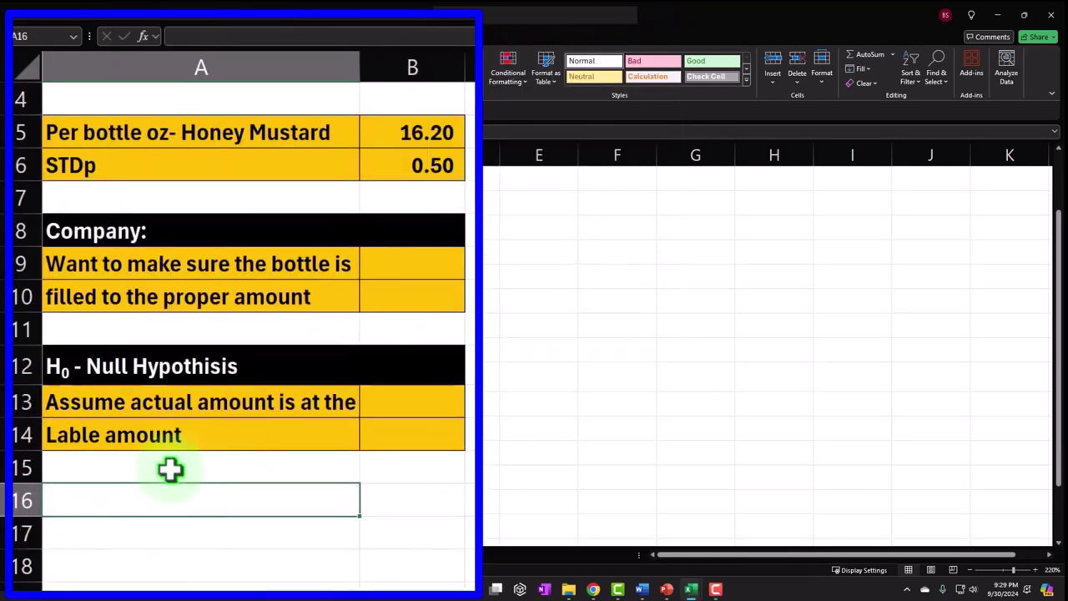
pyautogui.write('Ha')
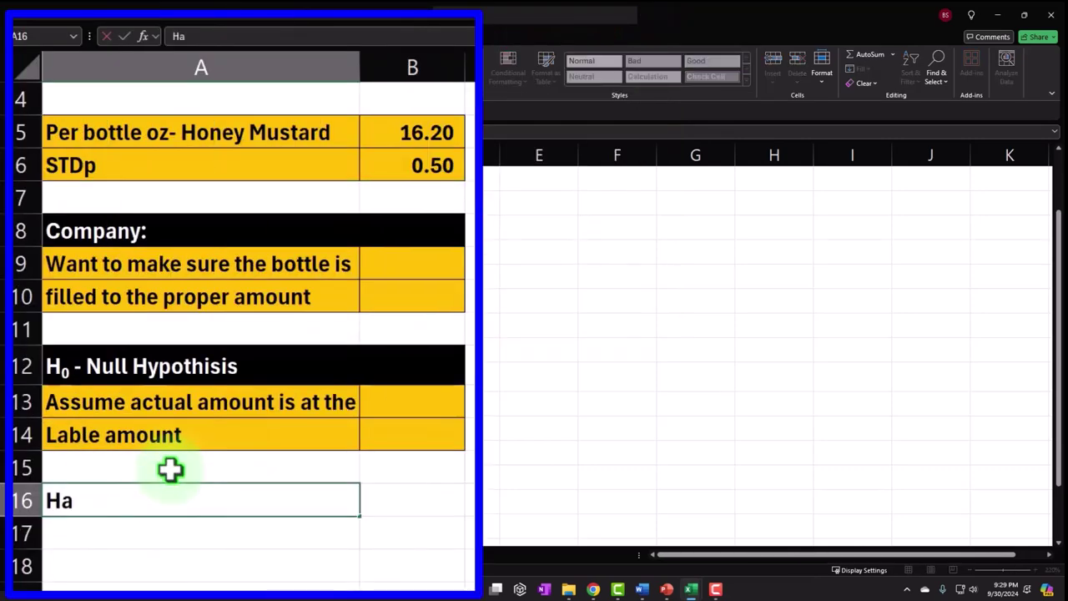
pyautogui.write(' - Alte')
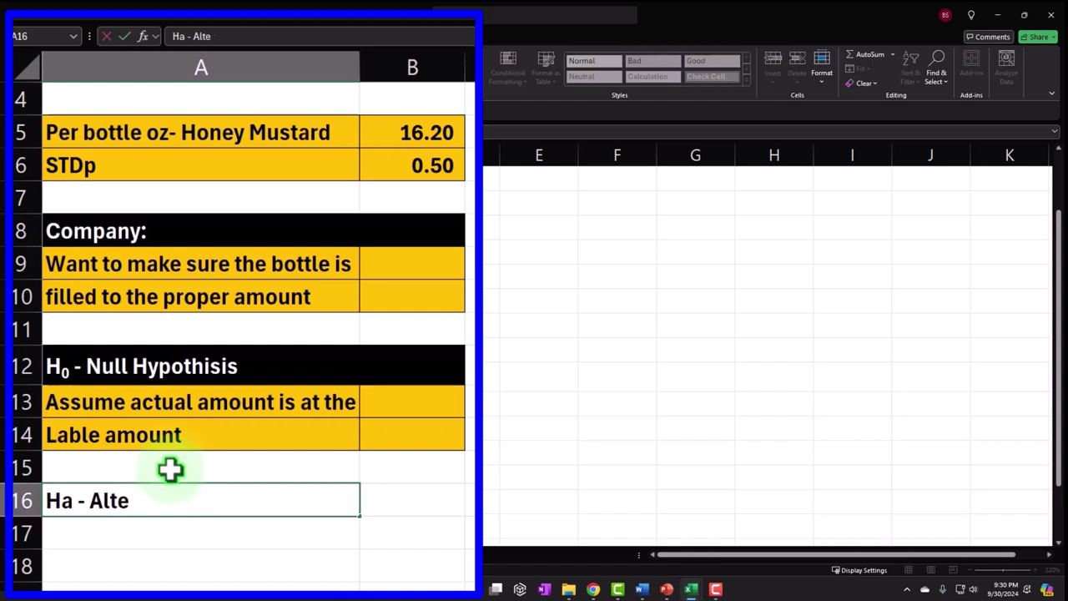
pyautogui.write('rnative Hy')
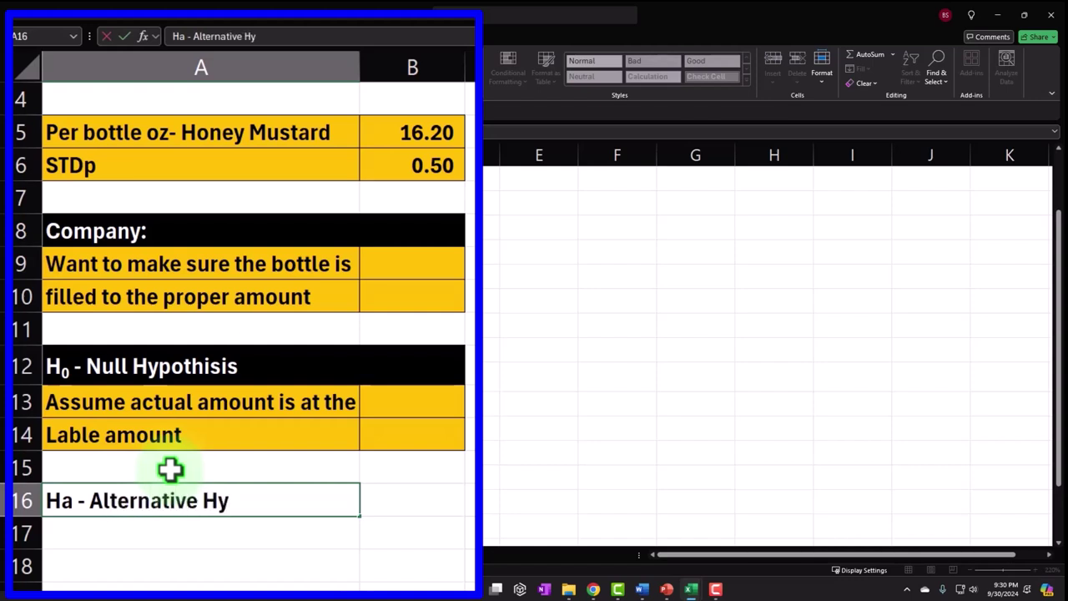
pyautogui.write('pothisis')
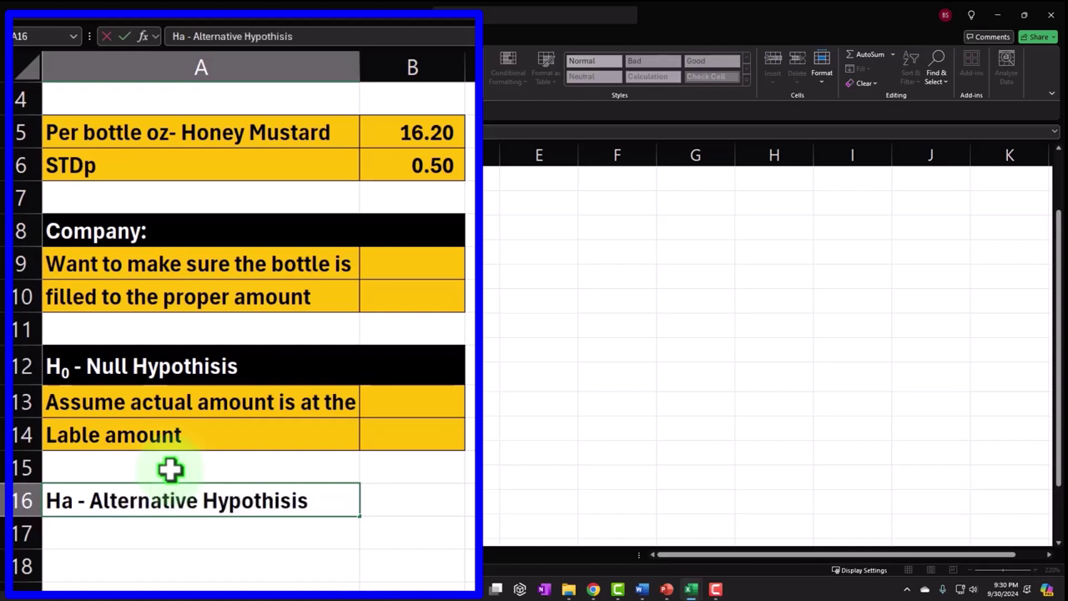
pyautogui.press('Return')
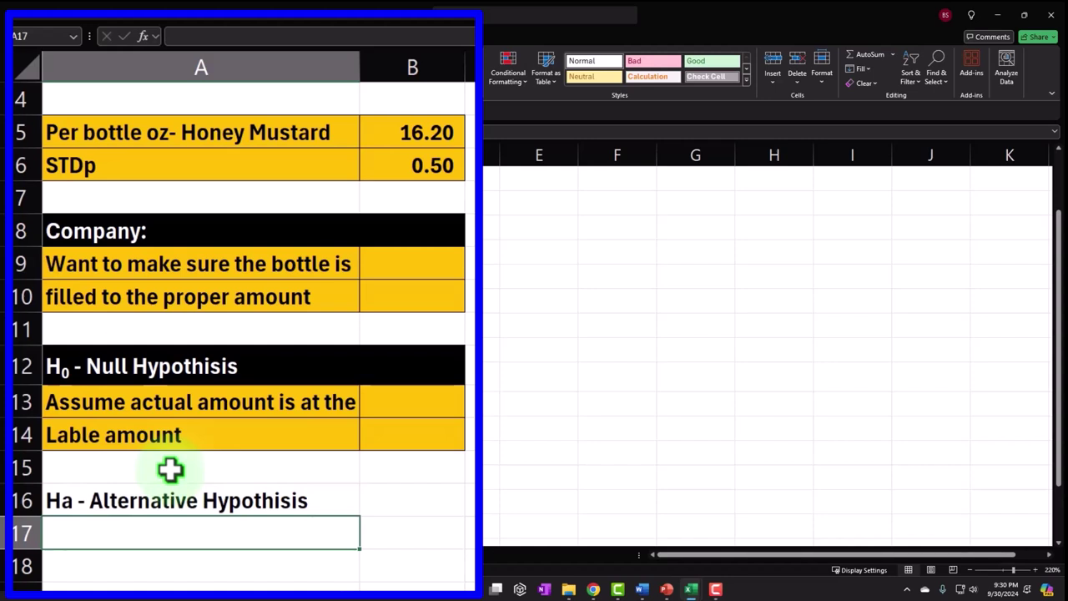
# - Enter "Conclusion if the null hypthisis" in cell A17 and "is refected" in cell A18
pyautogui.write('Conclu')
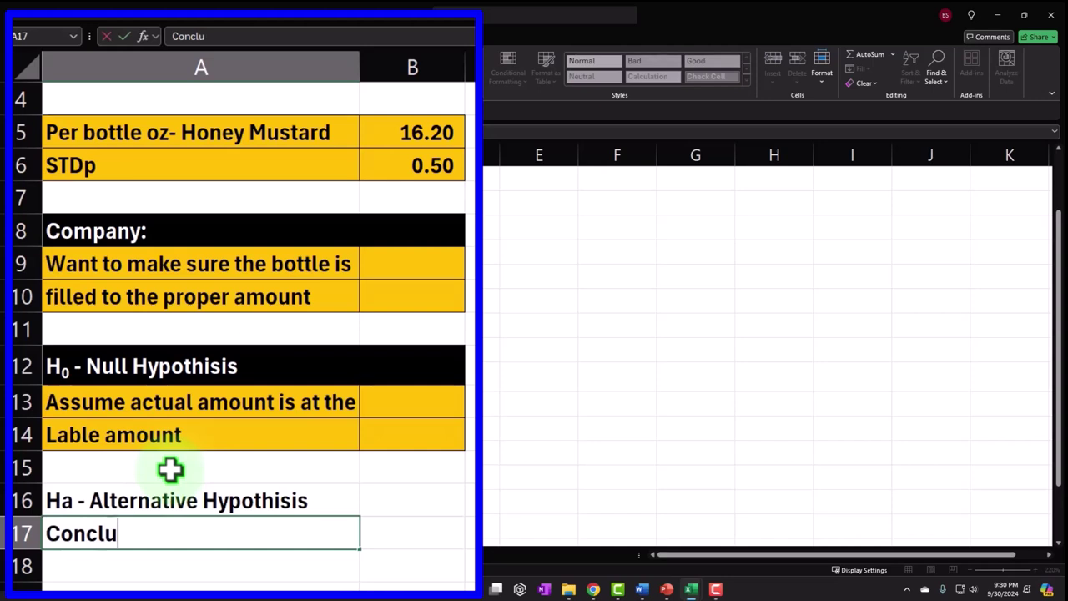
pyautogui.write('sion if the null')
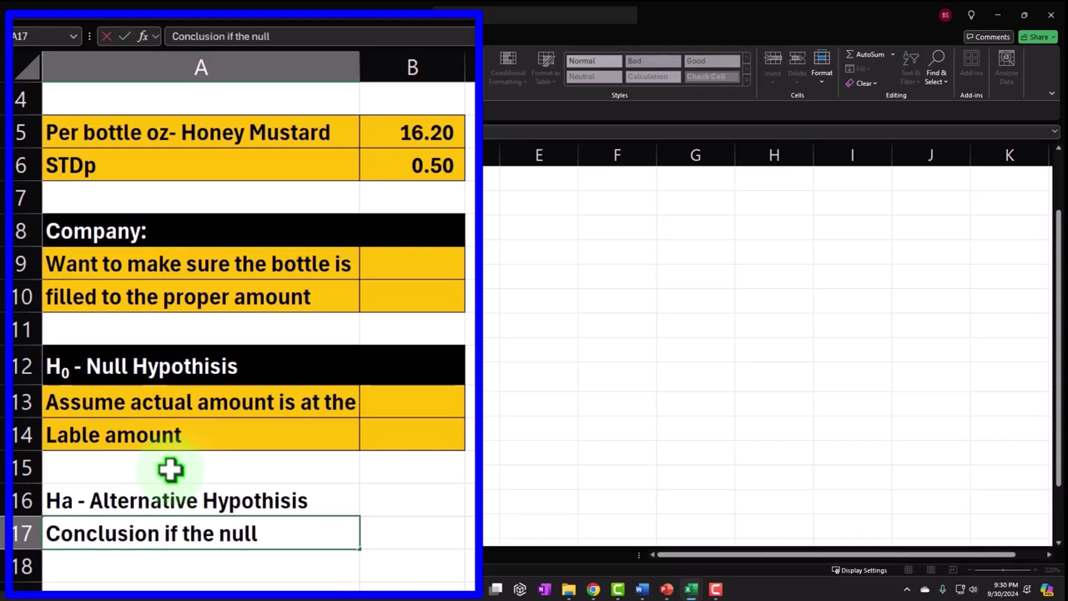
pyautogui.write(' hypthisi')
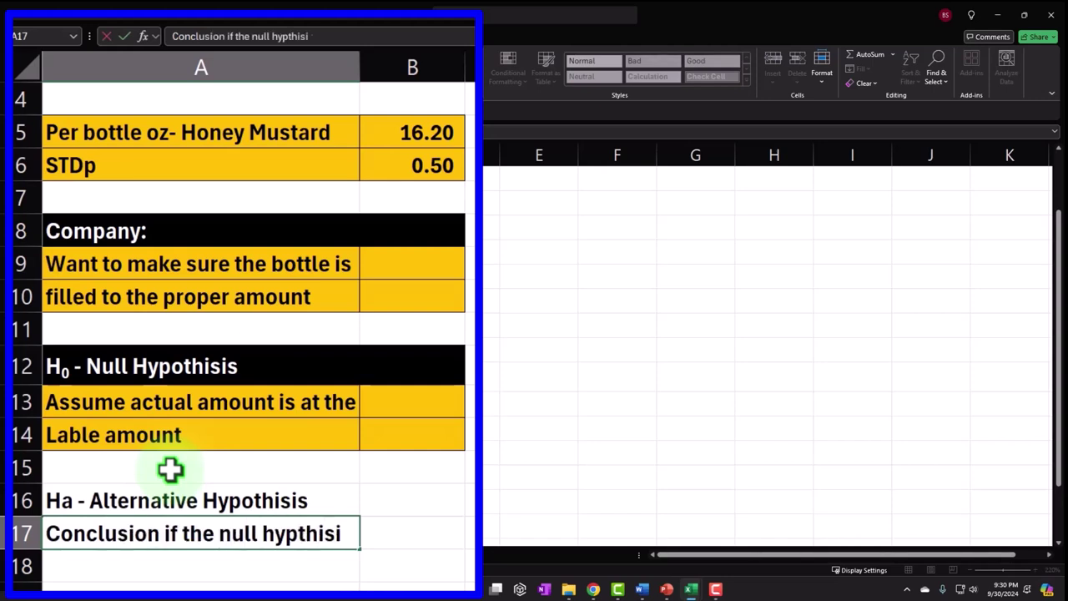
pyautogui.write('s')
pyautogui.press('Return')
pyautogui.write('is ')
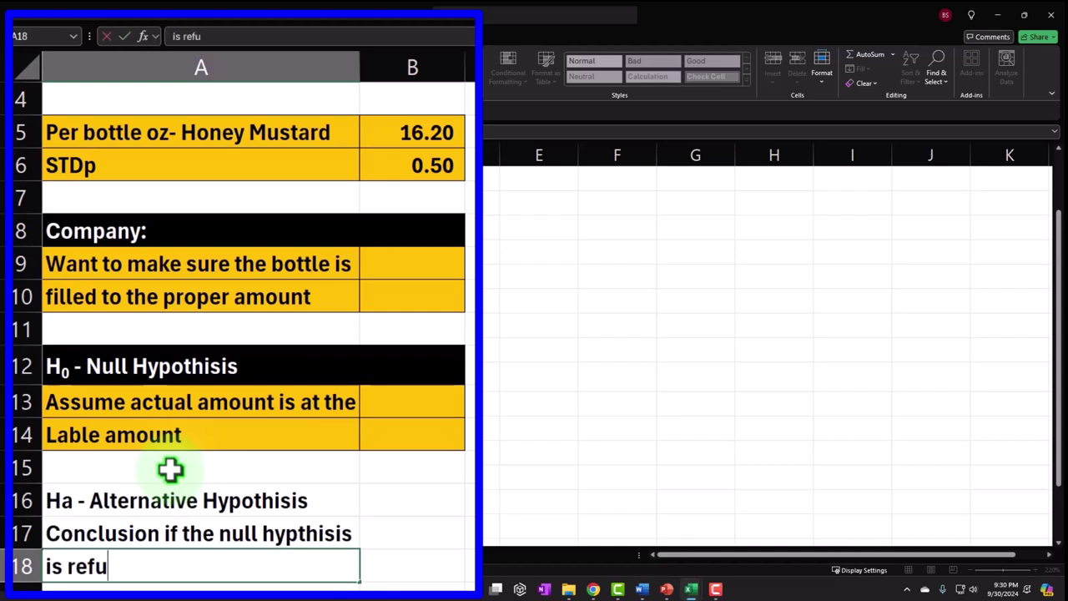
pyautogui.write('refu')
pyautogui.press('BackSpace')
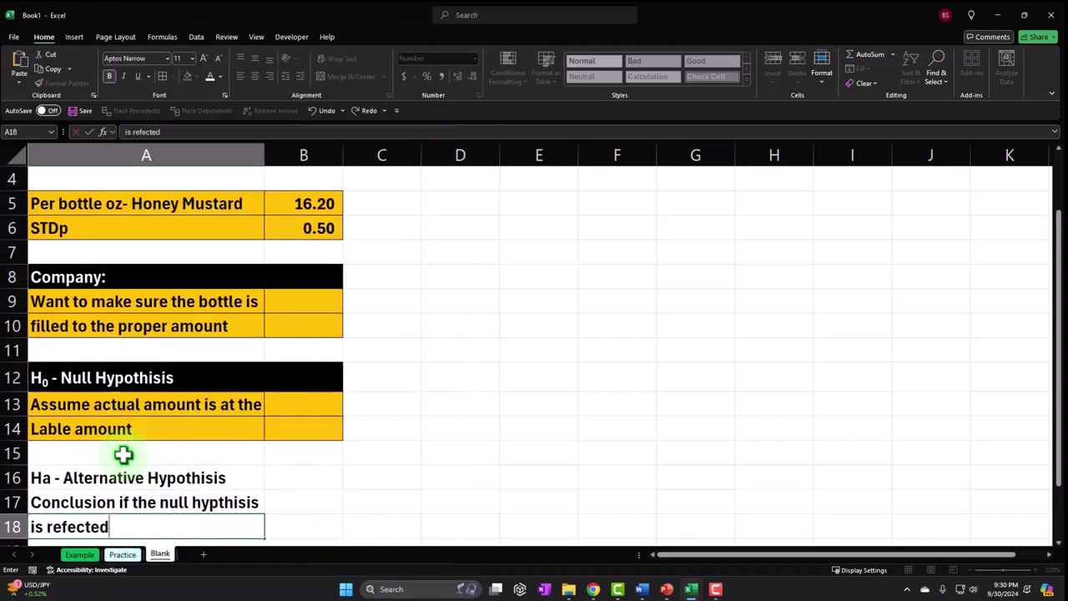
pyautogui.write('ected')
pyautogui.press('Return')
# - Format the alternative hypothesis heading row A16:B16 with a black fill and white font
pyautogui.click(254, 452)
pyautogui.moveTo(254, 452); pyautogui.dragTo(281, 450)
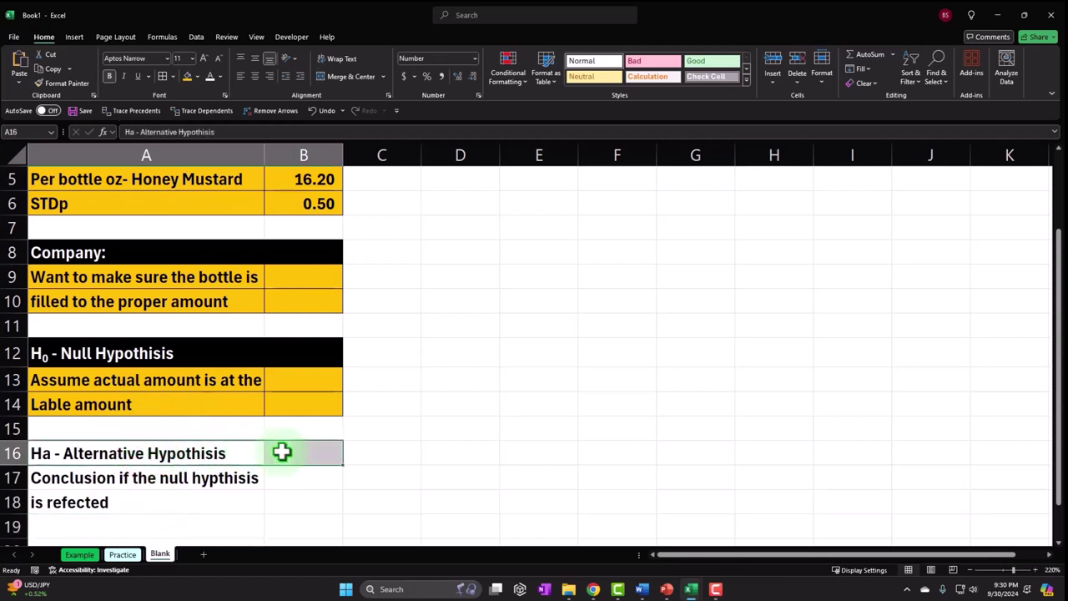
pyautogui.click(200, 73)
pyautogui.click(197, 130)
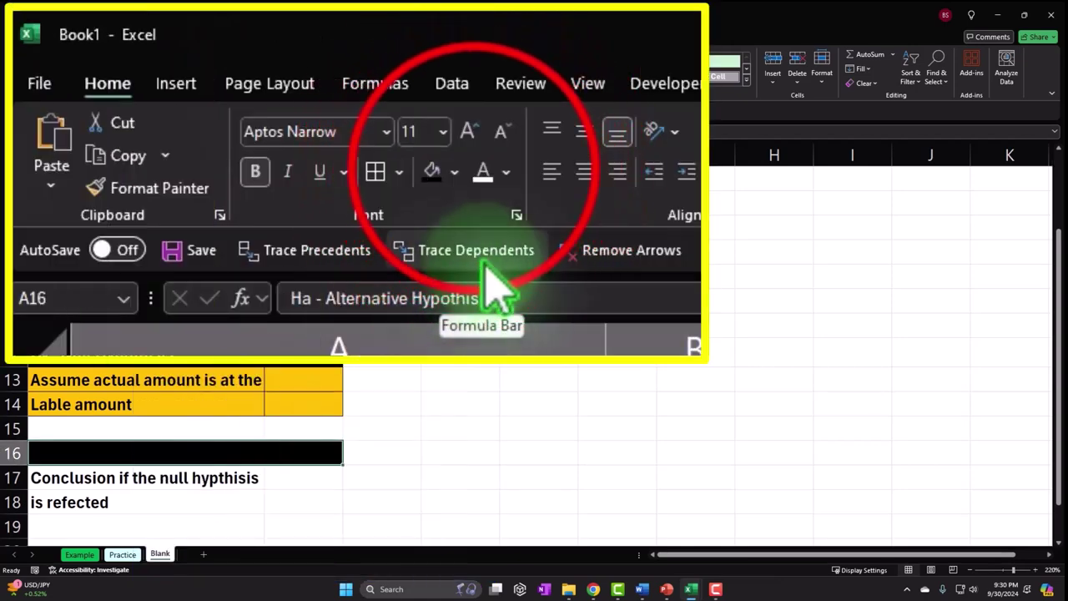
pyautogui.click(209, 75)
# - Apply the orange fill and all borders to the alternative hypothesis text cells A17:B18
pyautogui.click(187, 477)
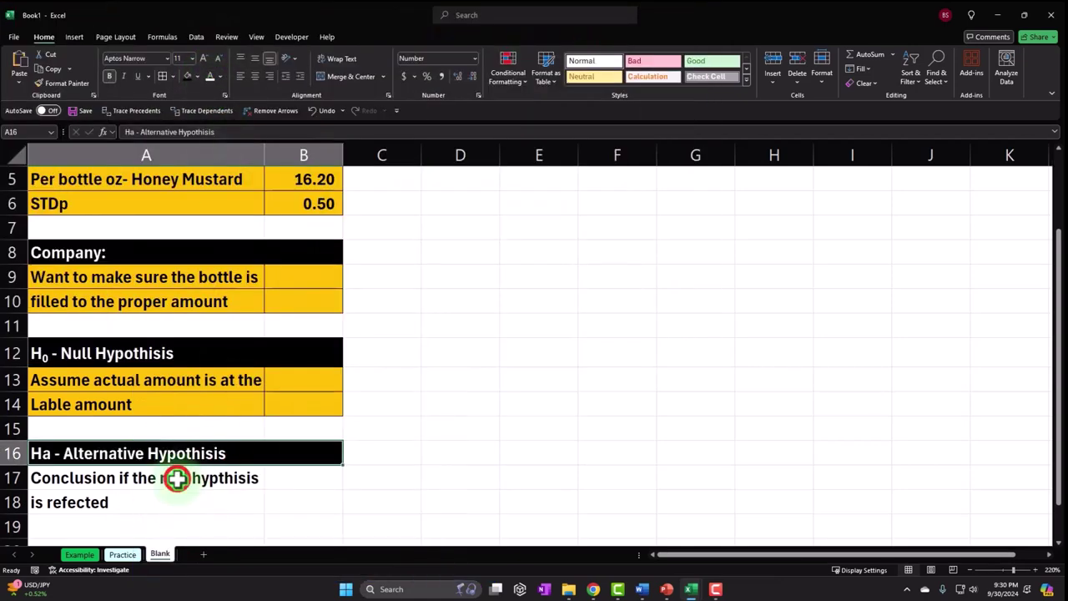
pyautogui.moveTo(268, 490); pyautogui.dragTo(303, 502)
pyautogui.click(196, 76)
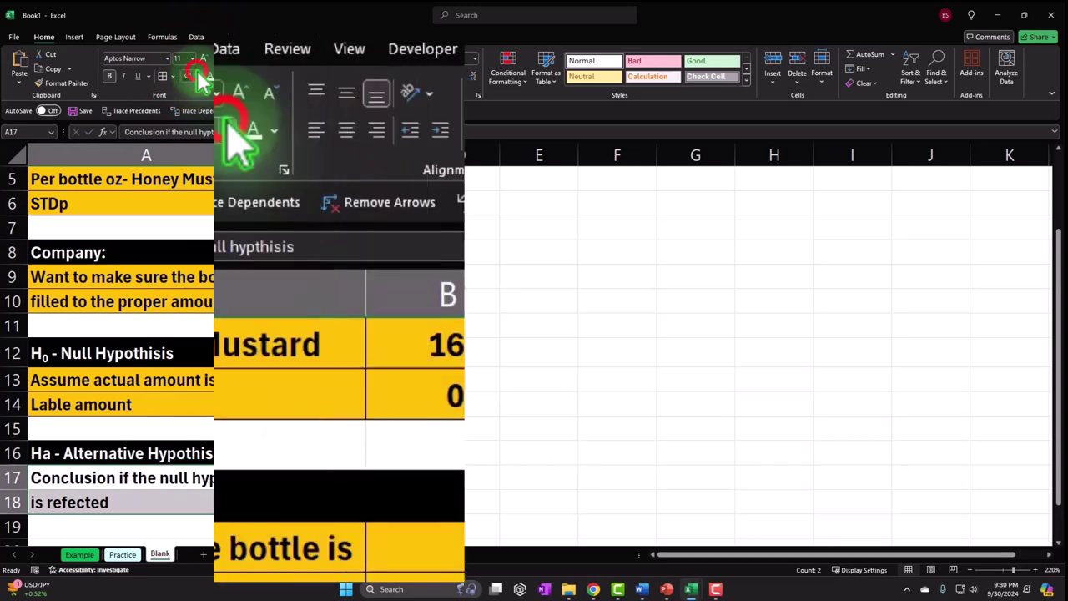
pyautogui.click(203, 203)
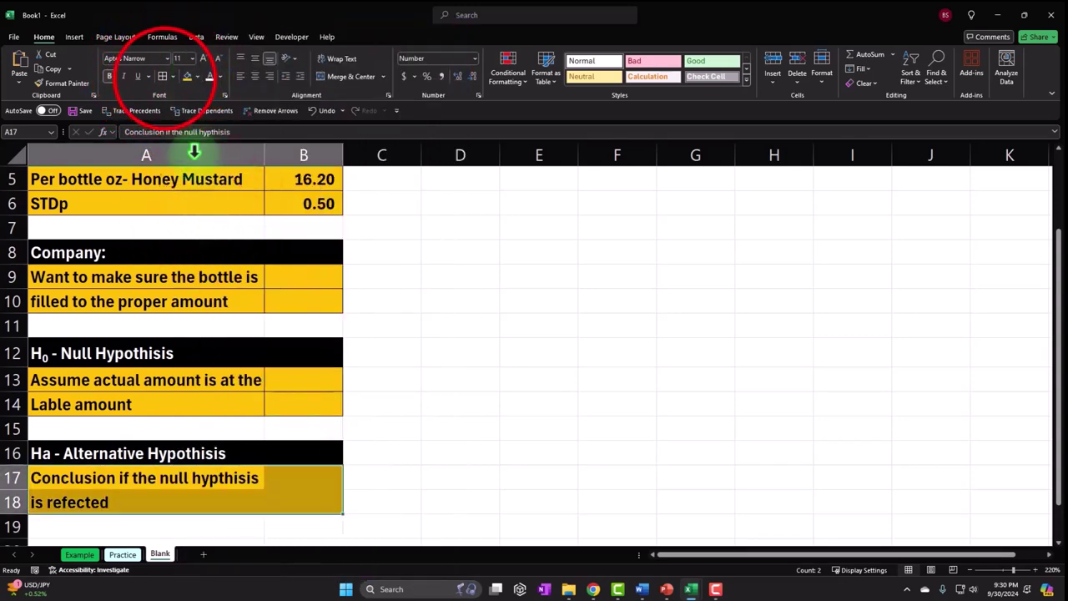
pyautogui.click(164, 76)
# - Narrow column C to a thin spacer and enter the labels "Pop mean" in D1 and "STDp" in D2
pyautogui.scroll(2, 535, 303)
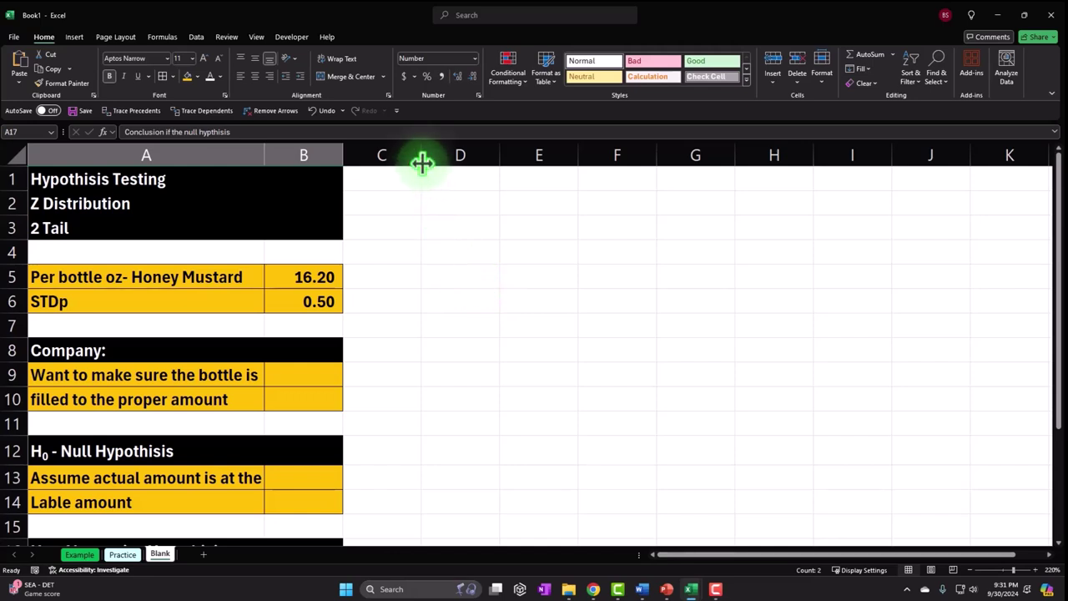
pyautogui.moveTo(422, 164); pyautogui.dragTo(352, 164)
pyautogui.click(381, 171)
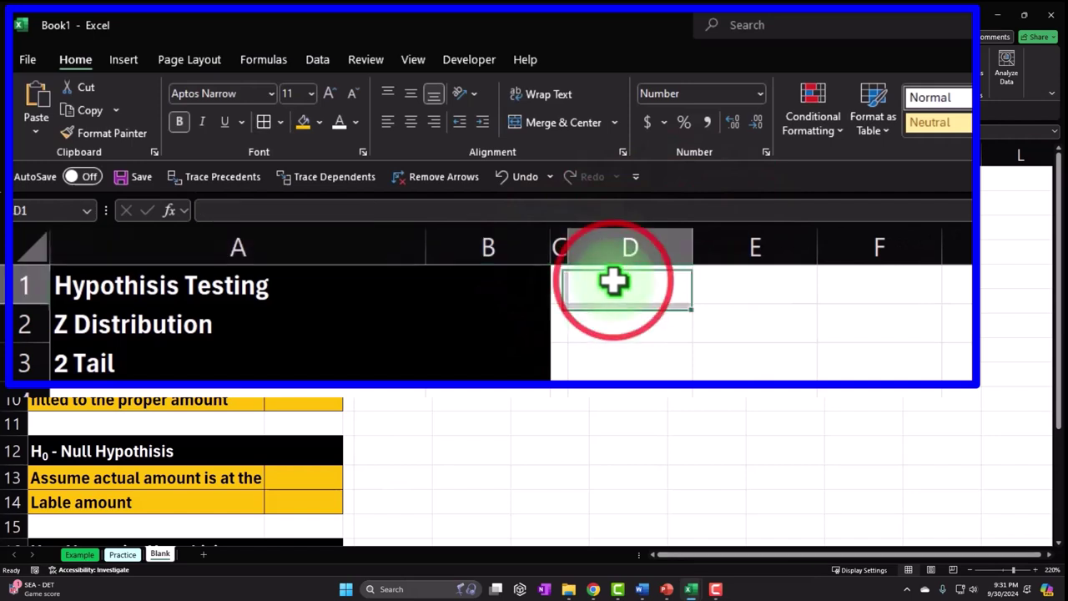
pyautogui.write('Po')
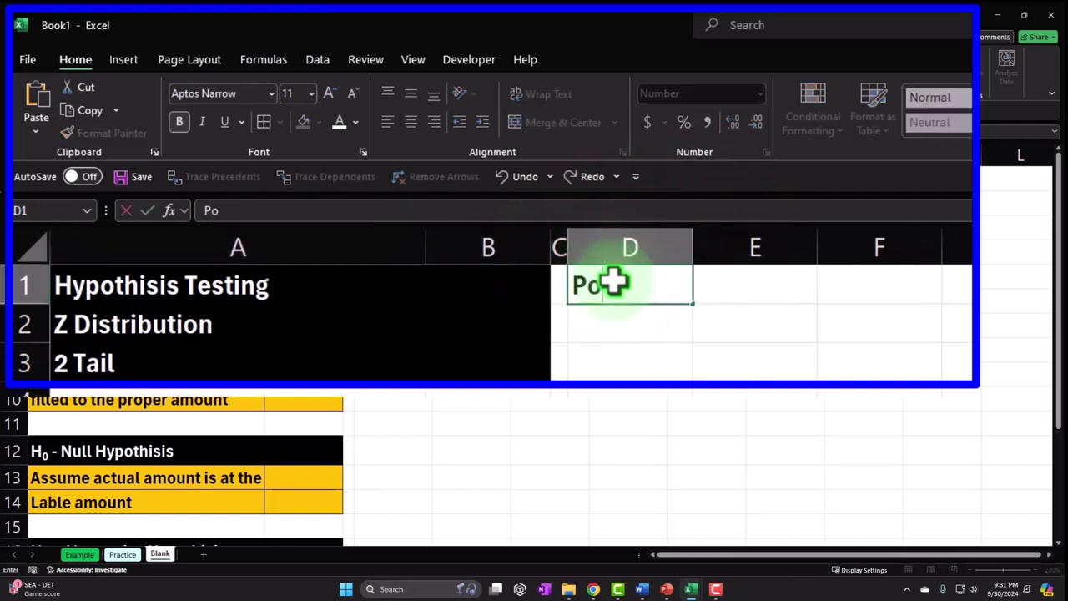
pyautogui.write('p mean')
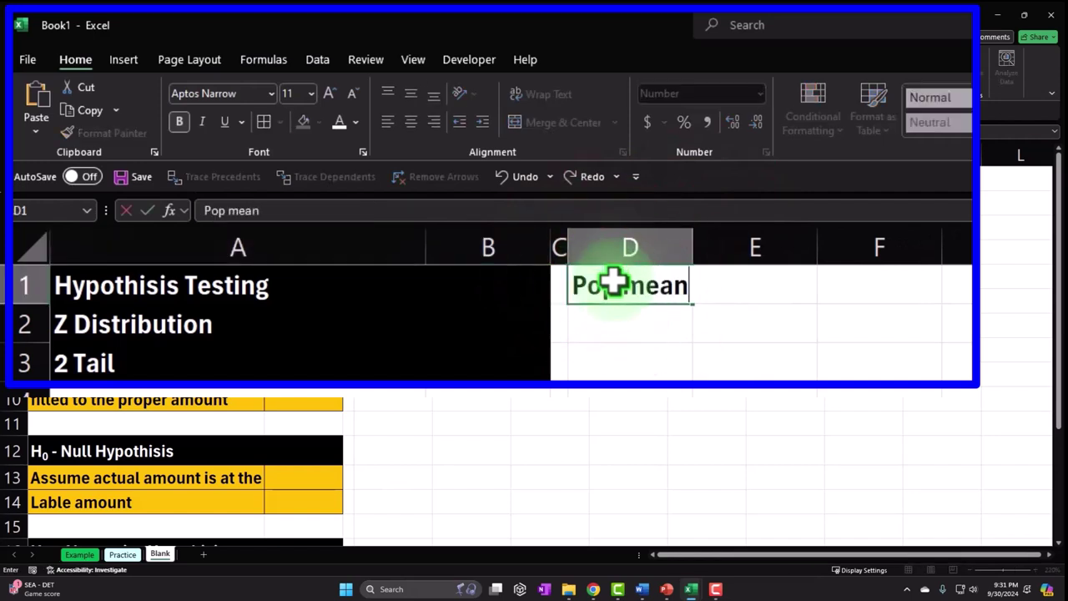
pyautogui.press('Return')
pyautogui.write('STD')
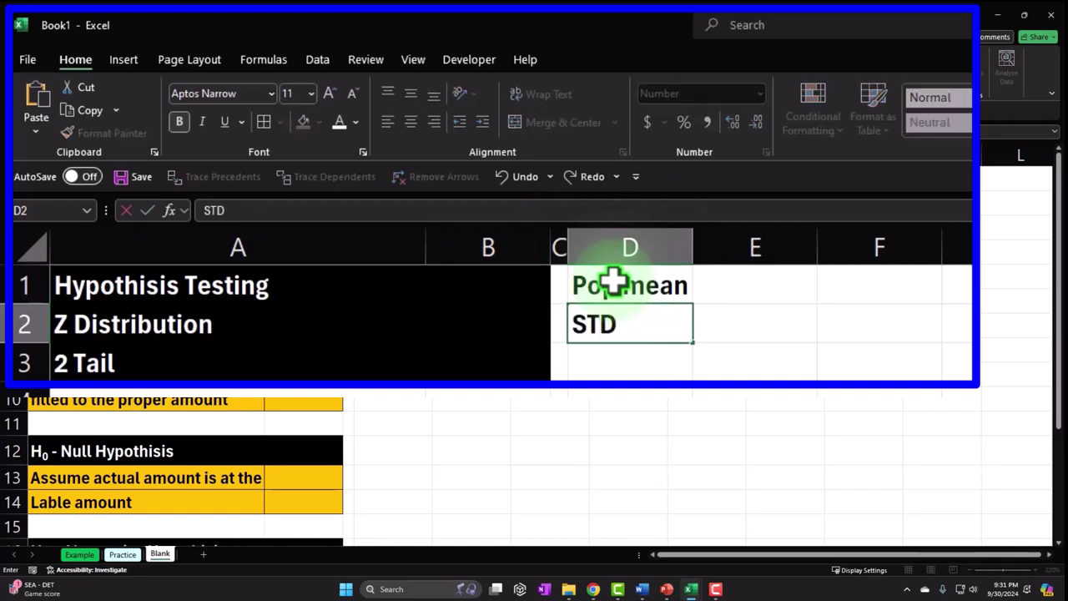
pyautogui.write('p')
pyautogui.press('Tab')
# - Enter the population mean 16 in cell E1 and show it with two decimal places
pyautogui.press('Up')
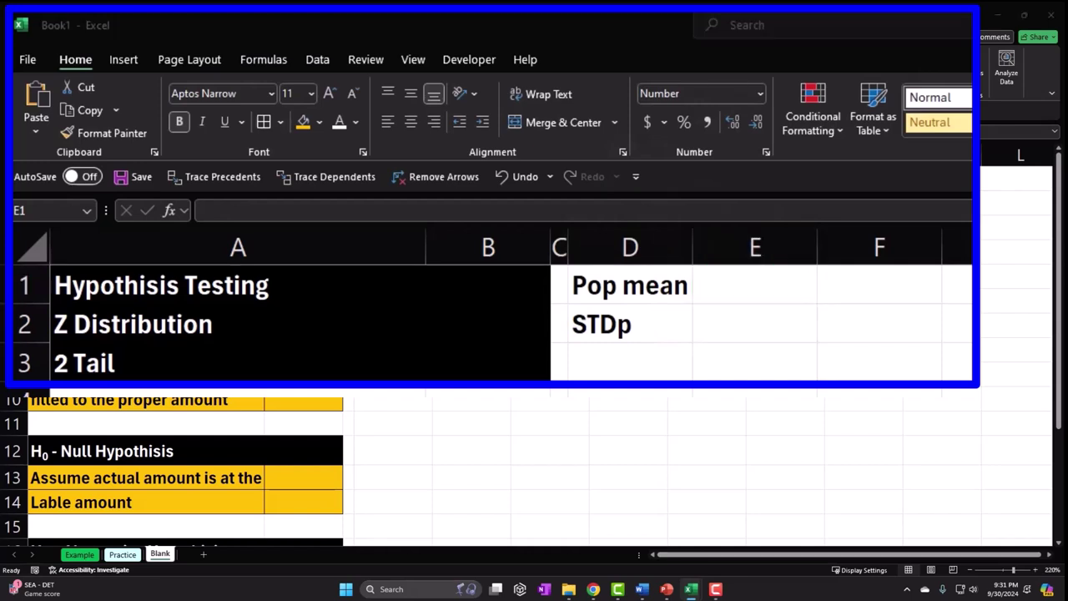
pyautogui.click(753, 287)
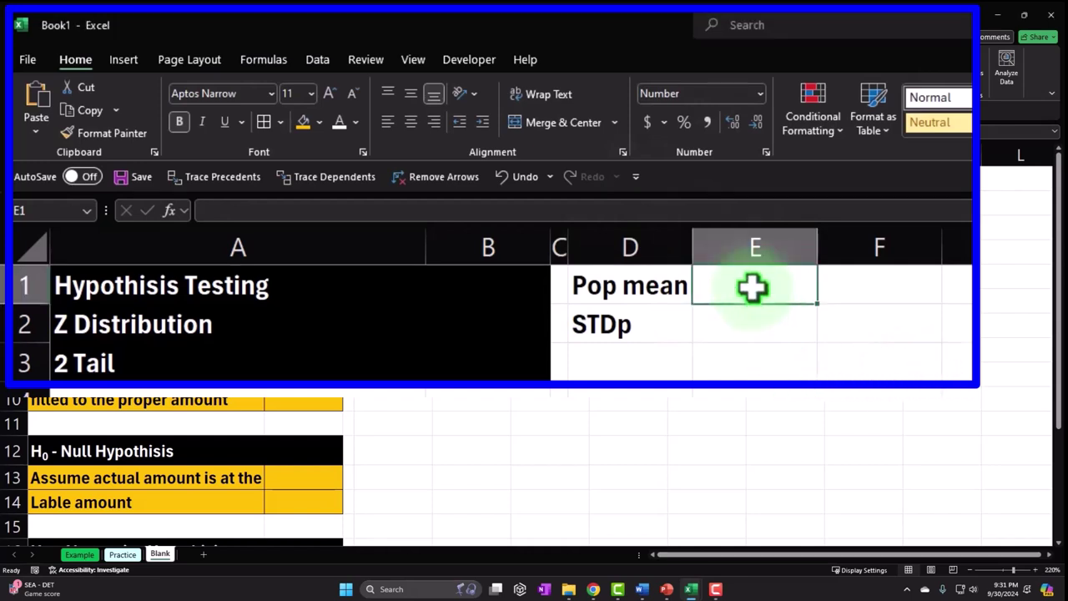
pyautogui.press('Down')
pyautogui.press('Up')
pyautogui.write('16')
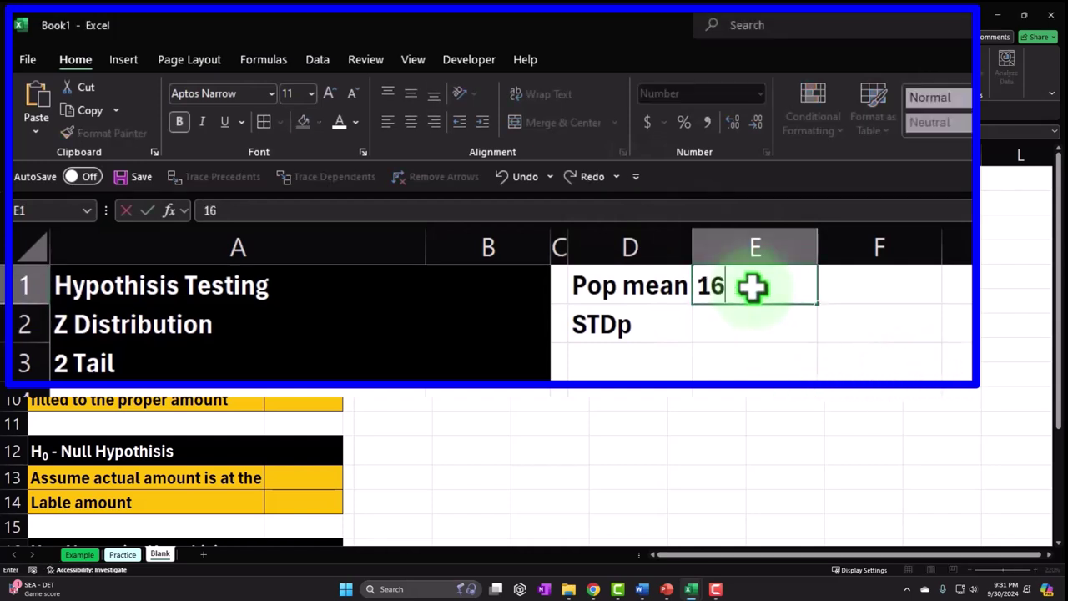
pyautogui.press('Return')
pyautogui.click(752, 287)
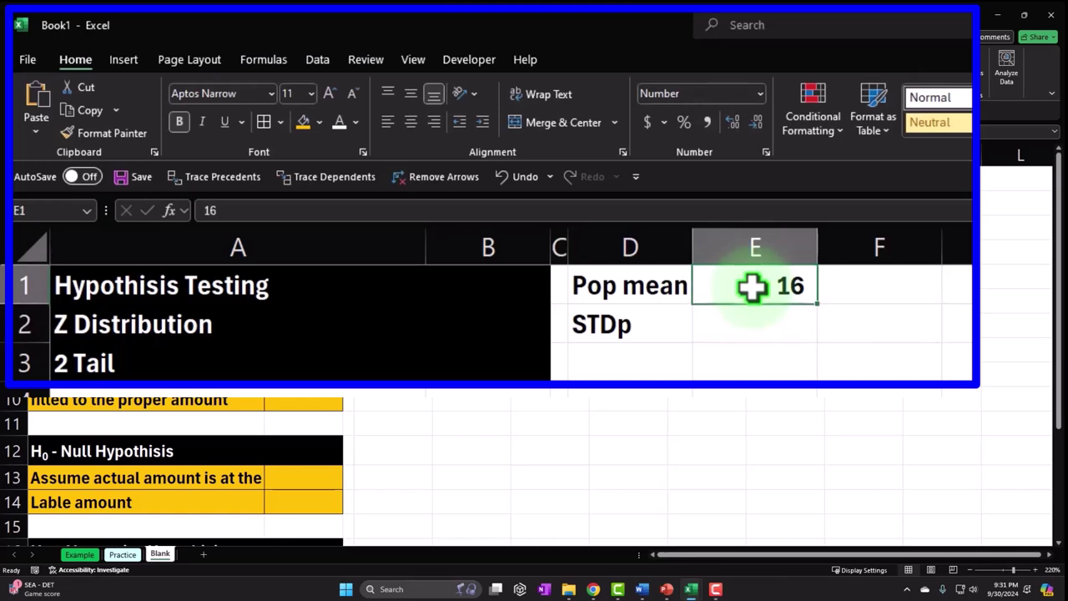
pyautogui.click(735, 122)
# - Enter the standard deviation 0.5 in cell E2 and show it with two decimal places
pyautogui.click(789, 327)
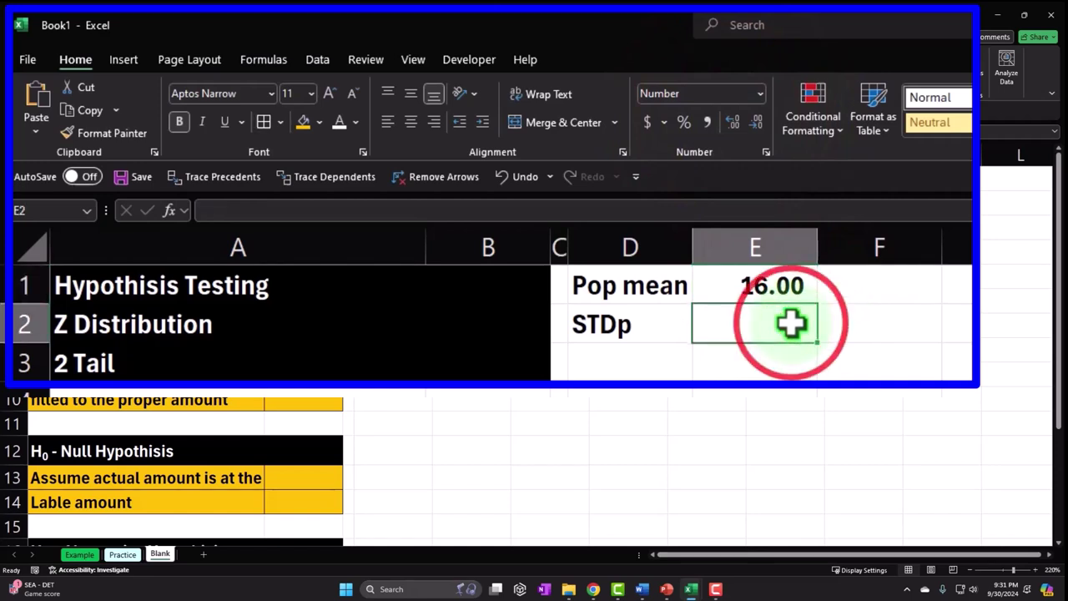
pyautogui.write('0.5')
pyautogui.hotkey('ctrl', 'Return')
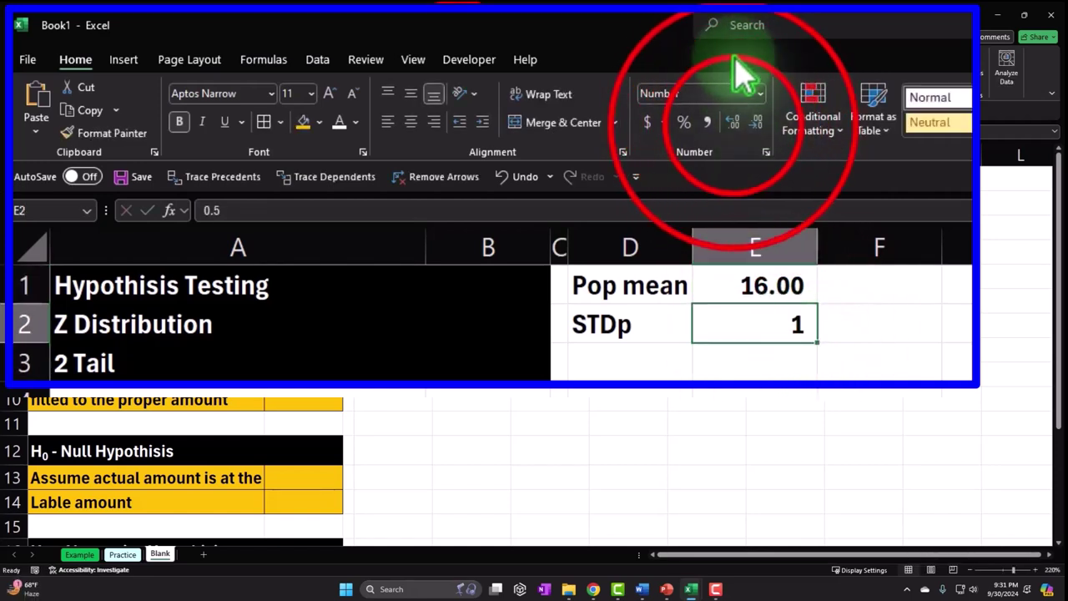
pyautogui.click(732, 124)
pyautogui.click(732, 124)
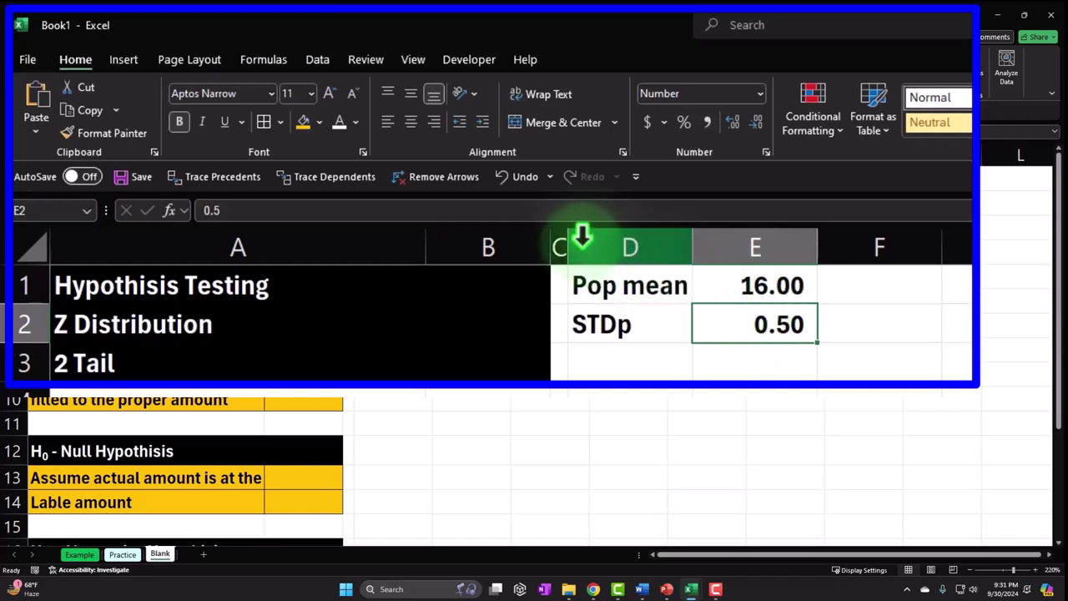
# - Make column F a thin spacer by copying column C's format onto it with Format Painter
pyautogui.click(557, 236)
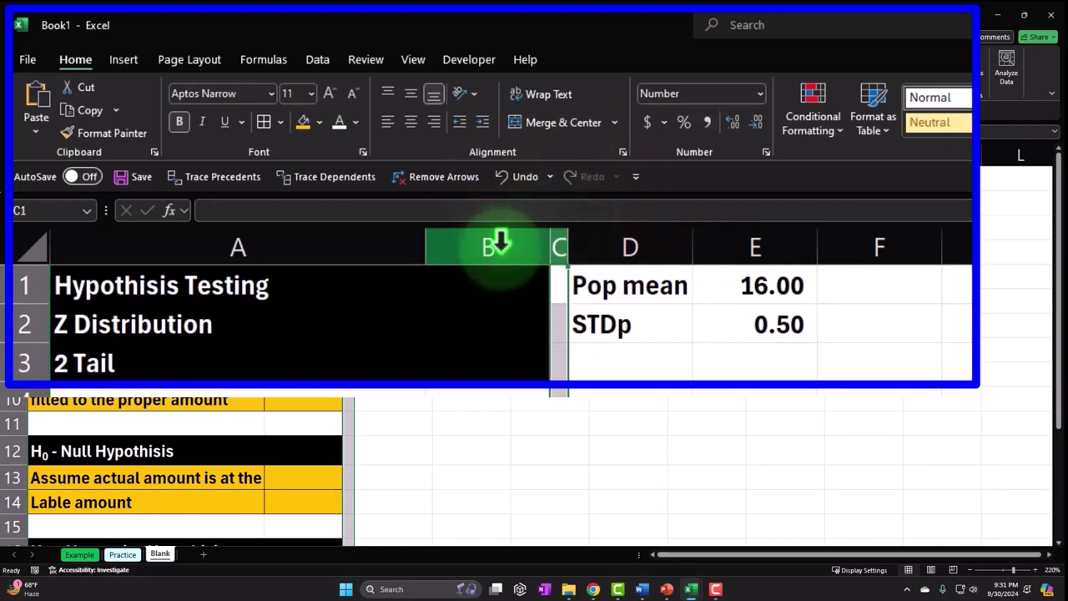
pyautogui.click(100, 145)
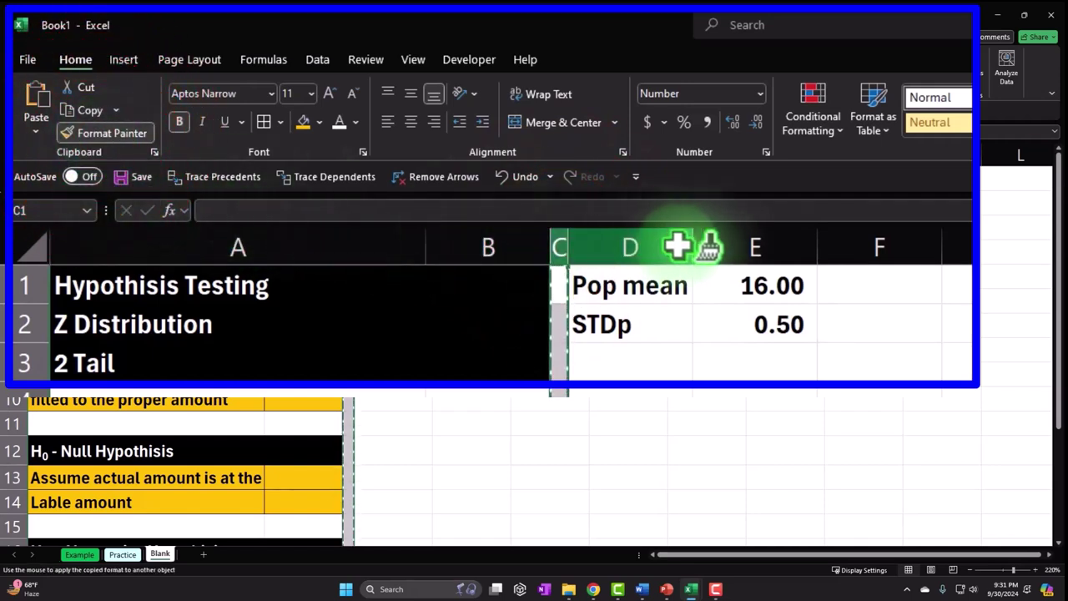
pyautogui.click(872, 248)
# - Enter the heading "Pop" in cell G1
pyautogui.click(897, 297)
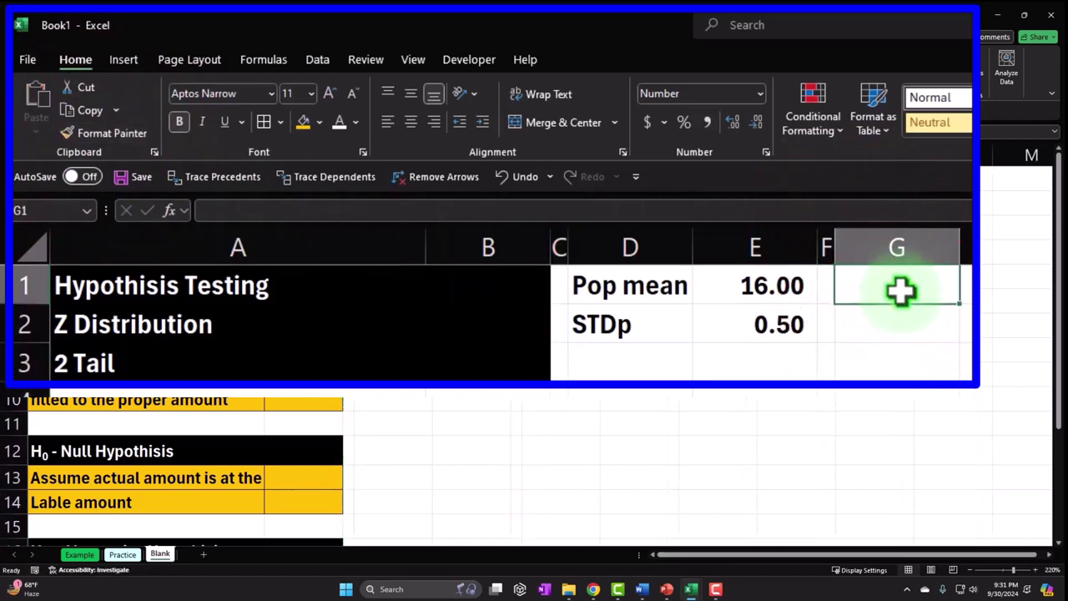
pyautogui.write('Pop')
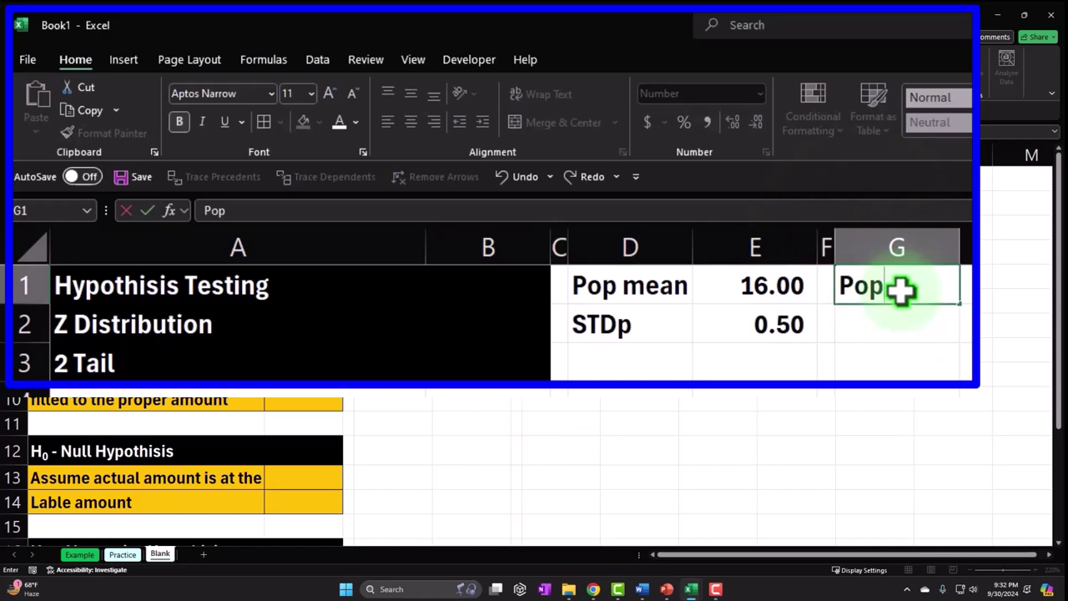
pyautogui.press('Return')
pyautogui.click(901, 288)
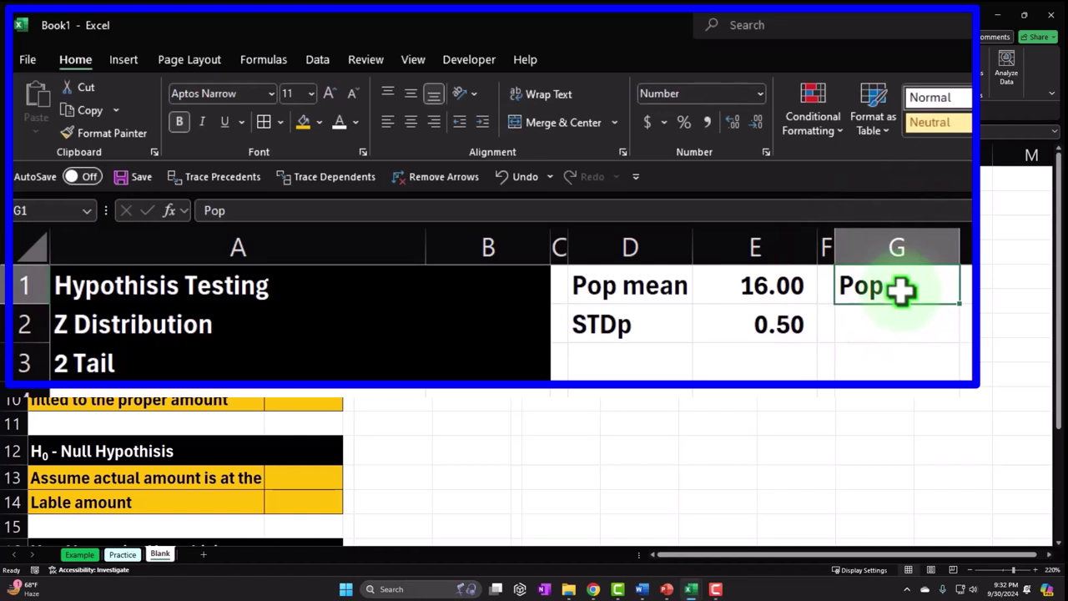
# - Open the Random Number Generation tool from Data Analysis with cell G2 selected
pyautogui.click(794, 286)
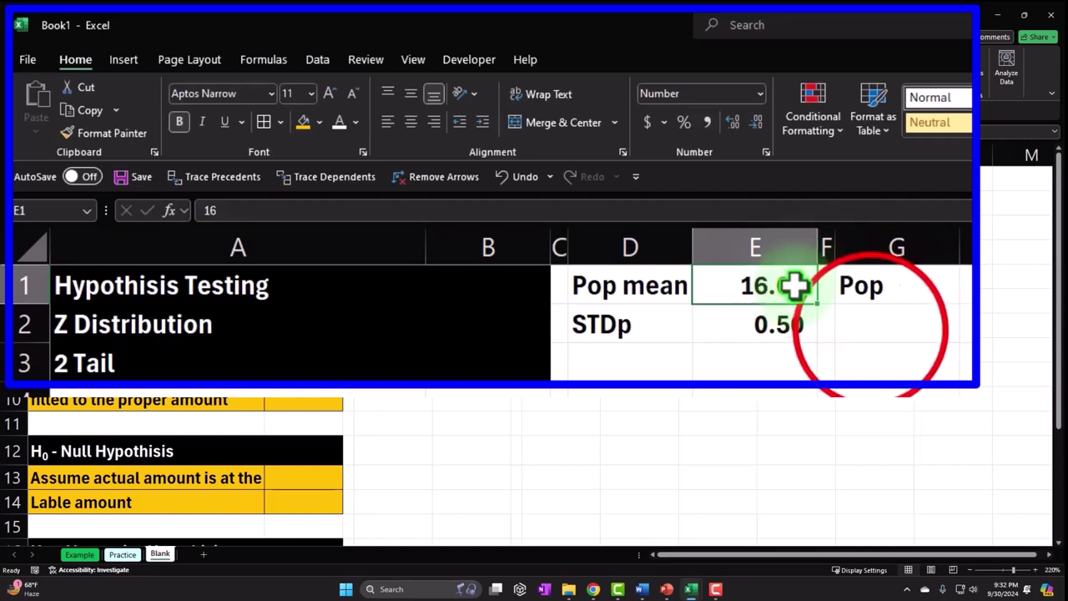
pyautogui.click(871, 330)
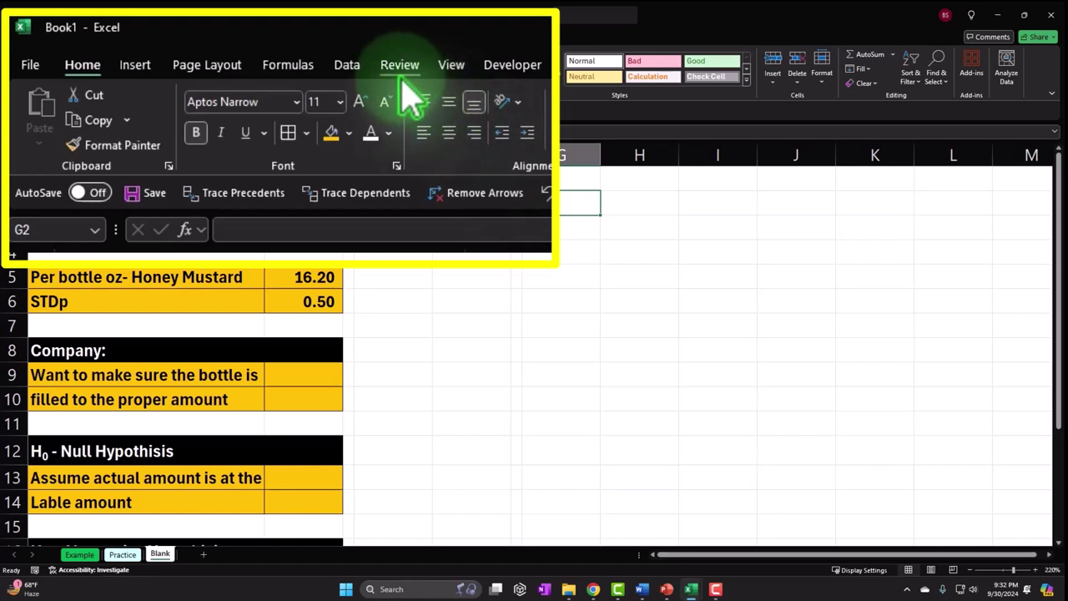
pyautogui.click(349, 67)
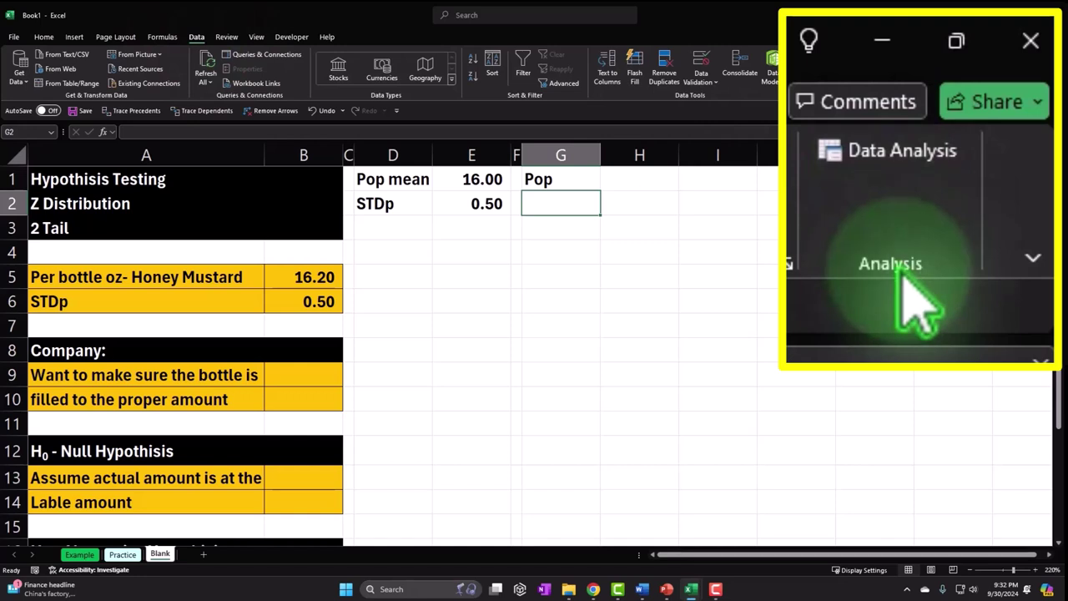
pyautogui.click(1002, 57)
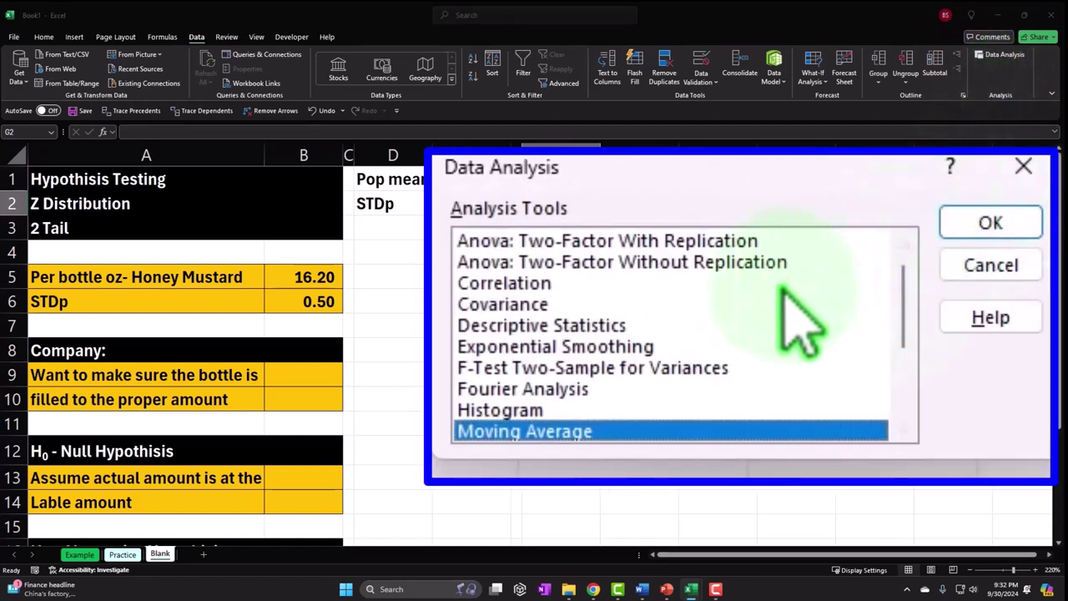
pyautogui.scroll(-1, 803, 322)
pyautogui.click(685, 389)
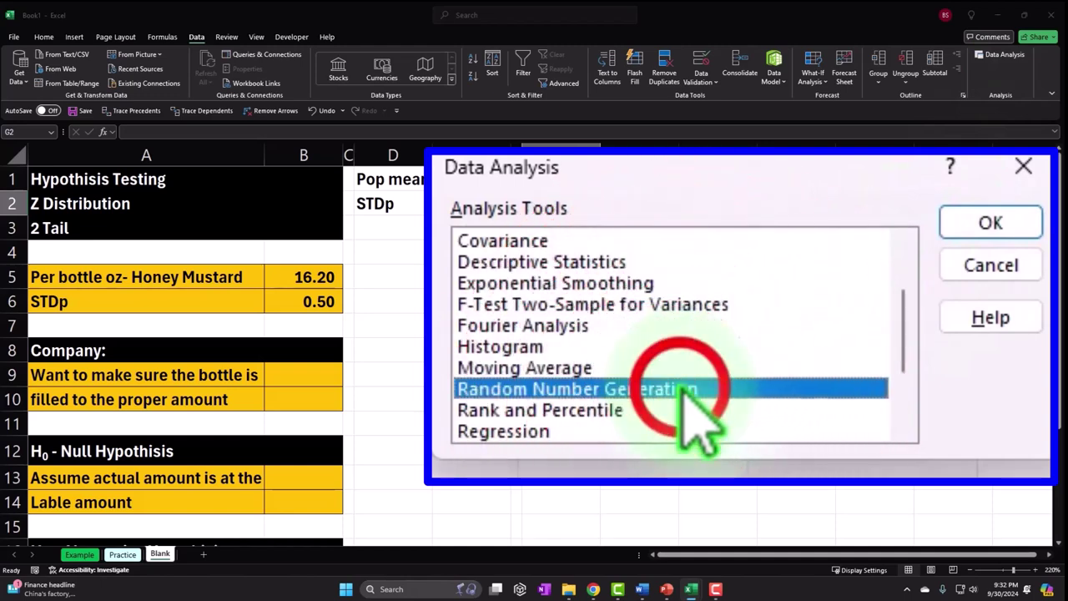
pyautogui.click(845, 226)
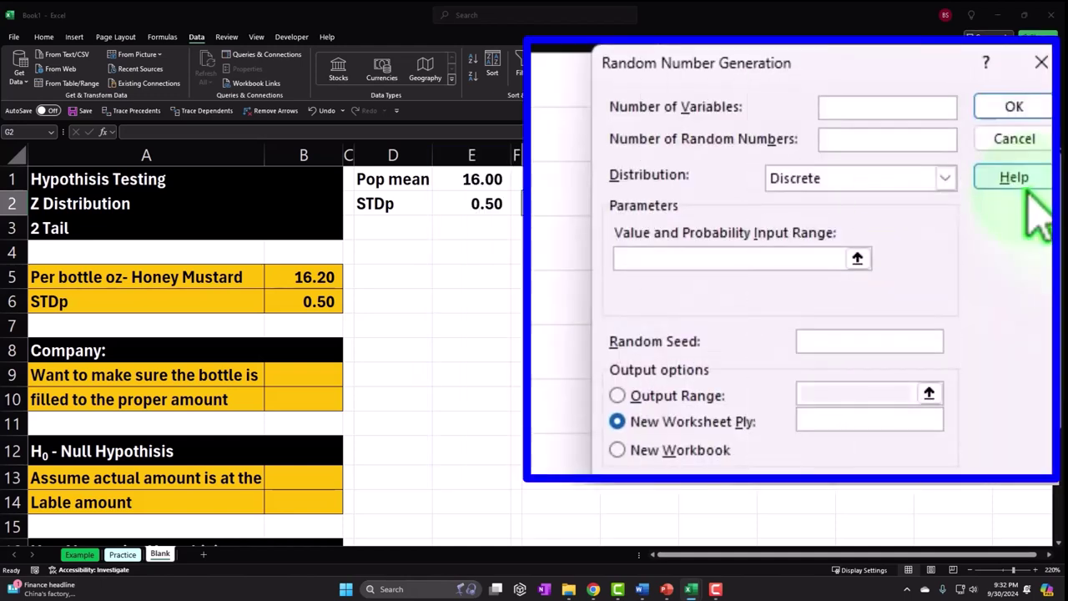
# - Set the random number generation to 1 variable and 500 random numbers
pyautogui.write('1')
pyautogui.press('Tab')
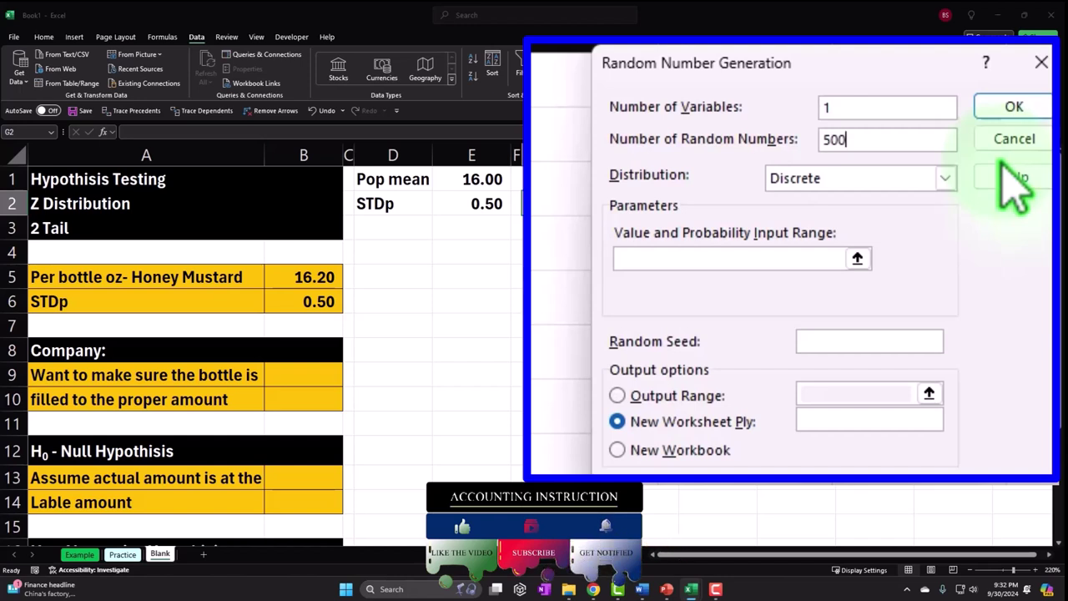
pyautogui.press('Tab')
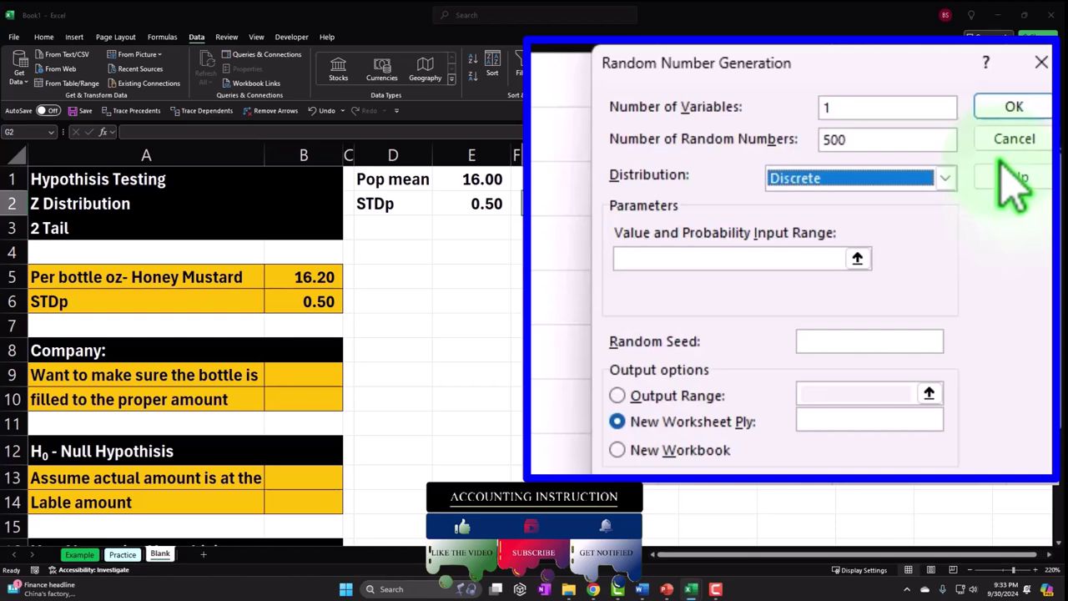
# - Generate the random numbers from a Normal distribution with mean 16 and standard deviation 0.5, output to cell G2
pyautogui.press('n')
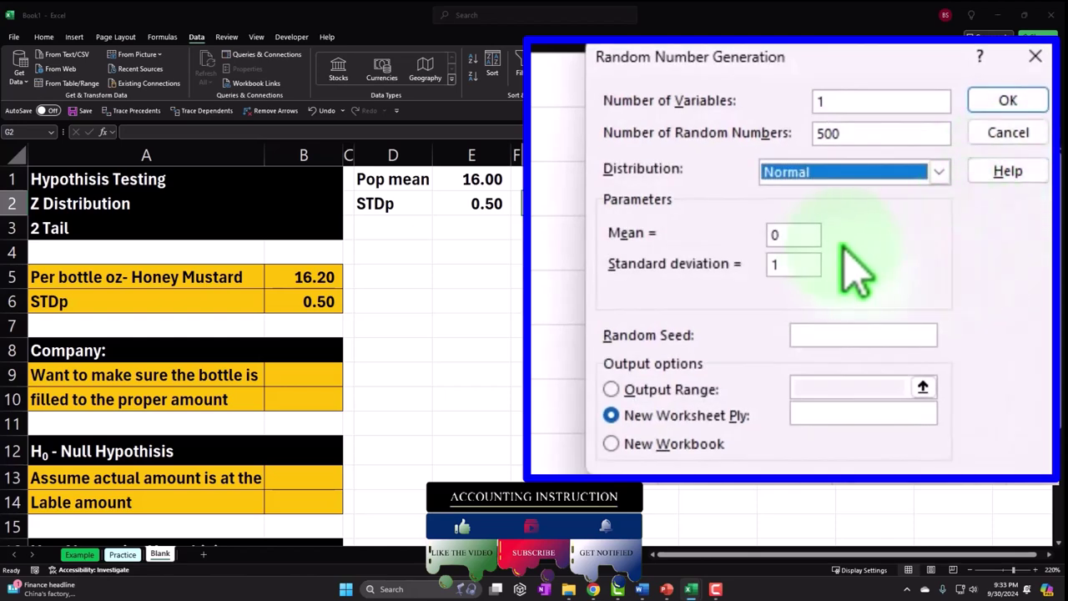
pyautogui.click(797, 237)
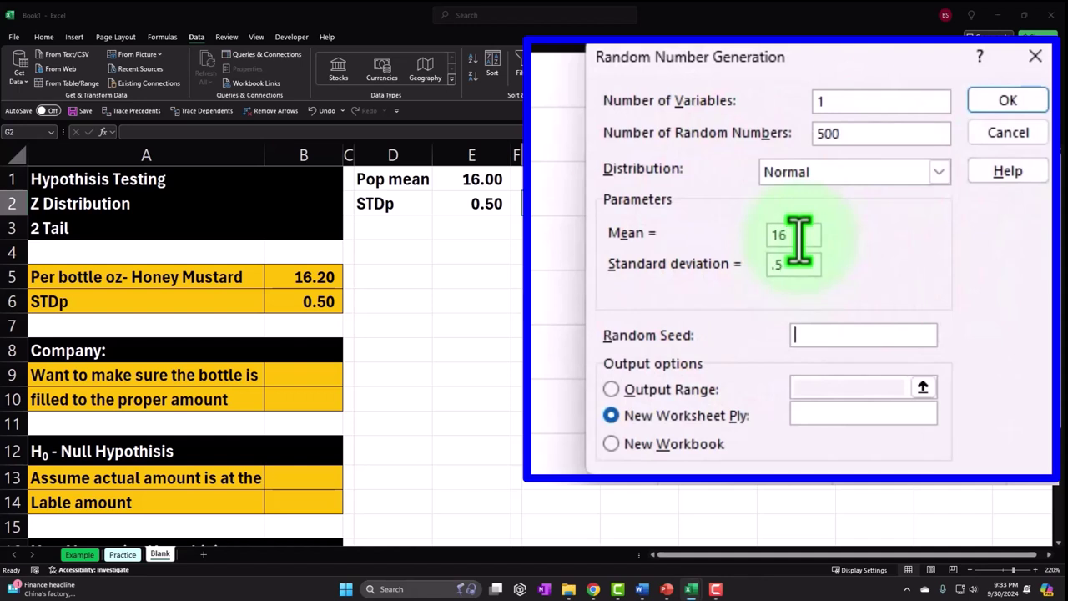
pyautogui.click(613, 389)
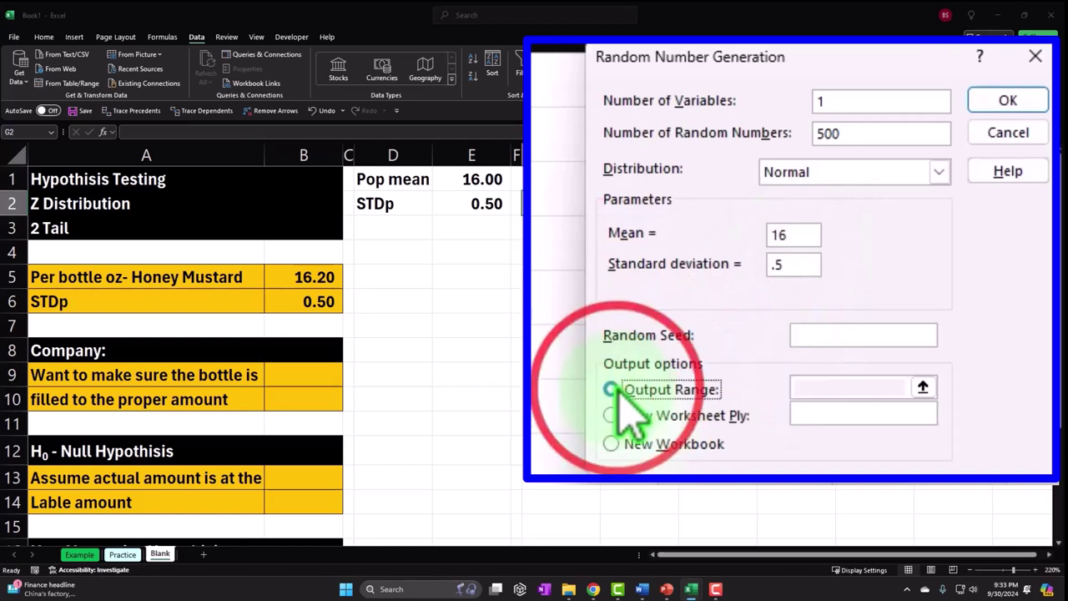
pyautogui.click(805, 384)
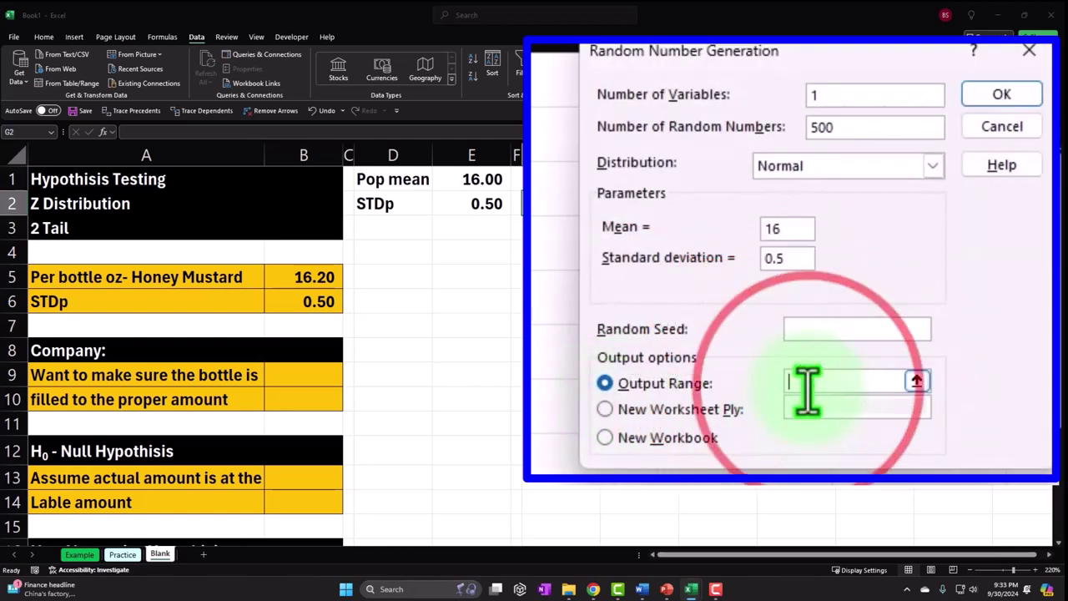
pyautogui.click(551, 204)
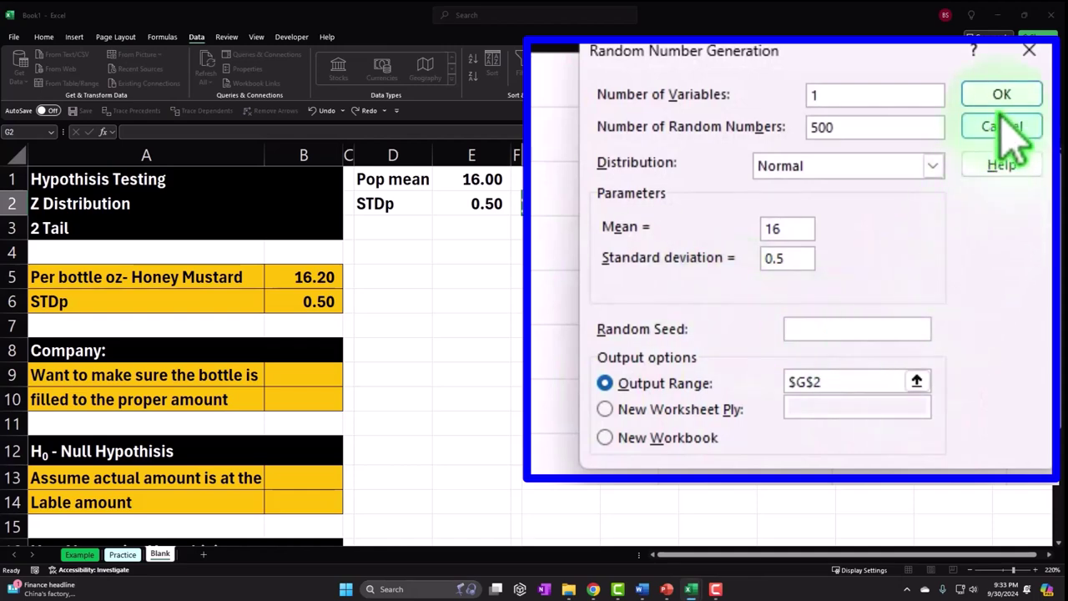
pyautogui.click(834, 188)
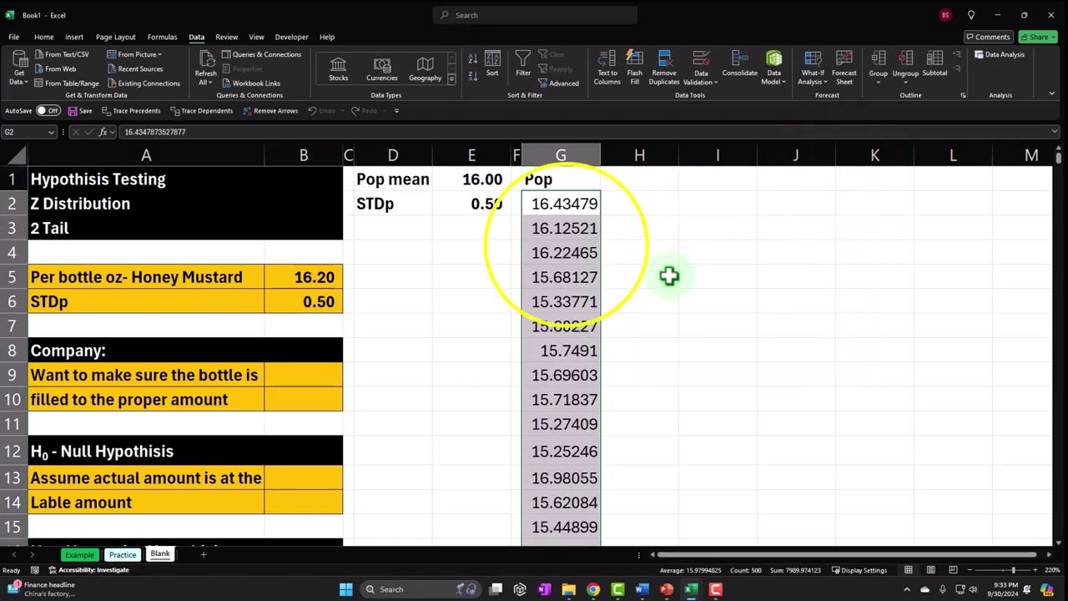
# - Format the generated population numbers as Currency with no symbol, two decimals and red parentheses for negatives
pyautogui.rightClick(568, 241)
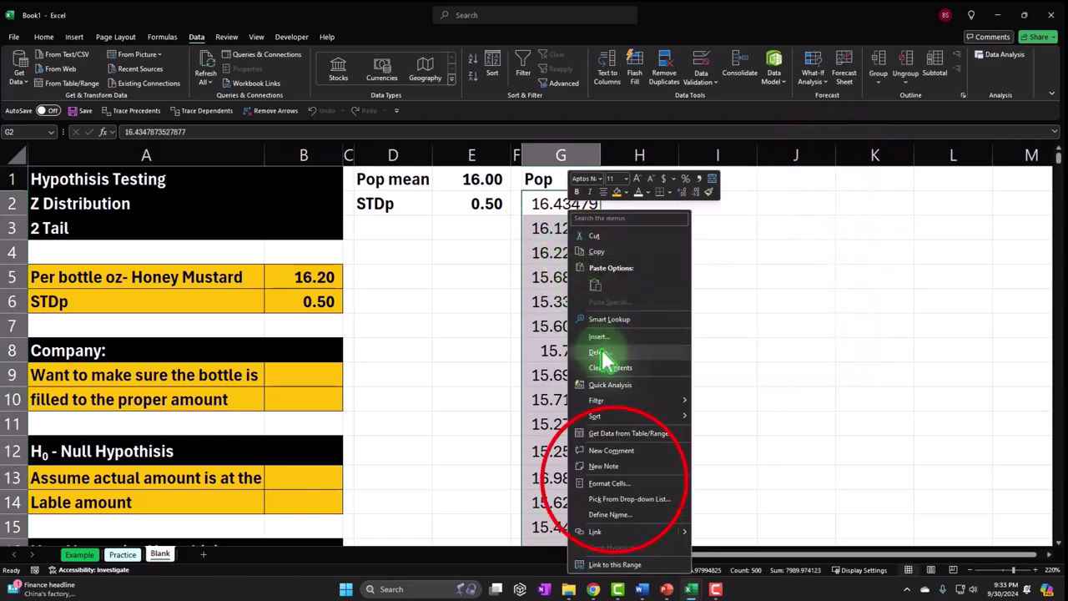
pyautogui.click(614, 483)
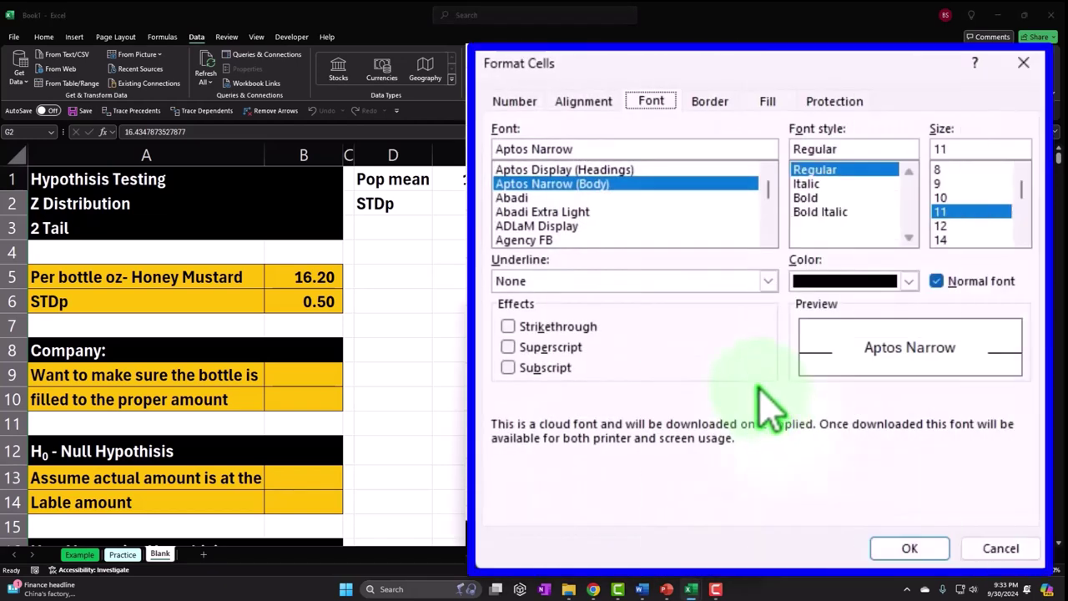
pyautogui.click(516, 104)
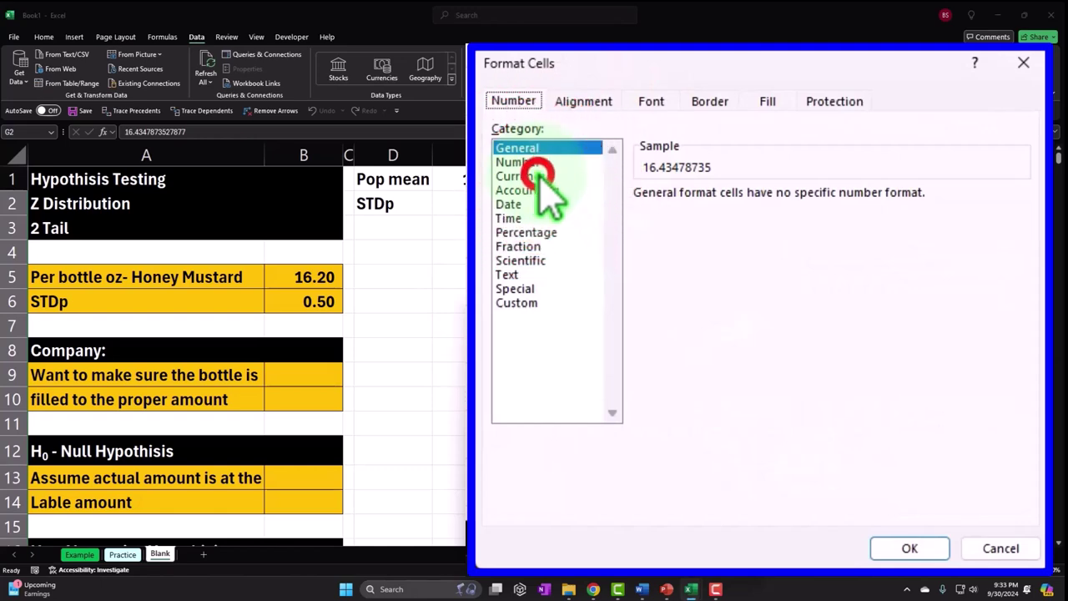
pyautogui.click(544, 177)
pyautogui.click(705, 306)
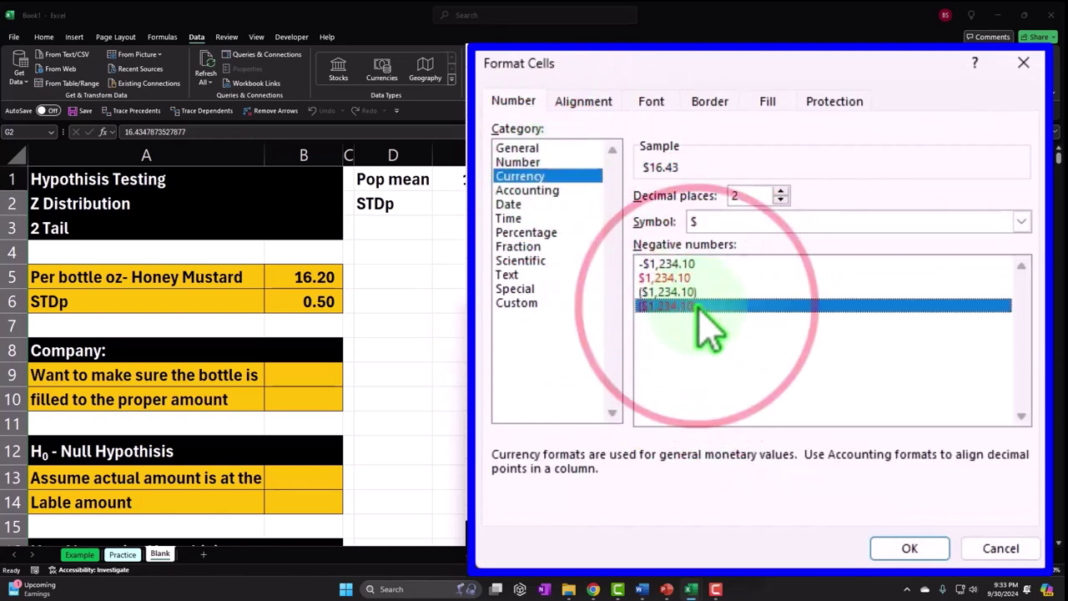
pyautogui.click(755, 222)
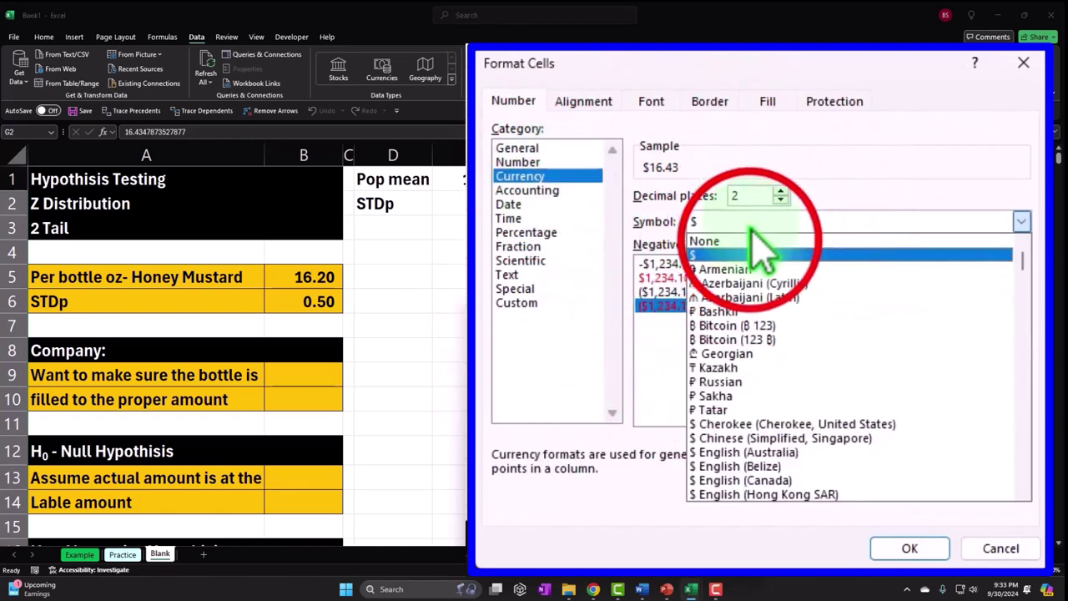
pyautogui.click(755, 242)
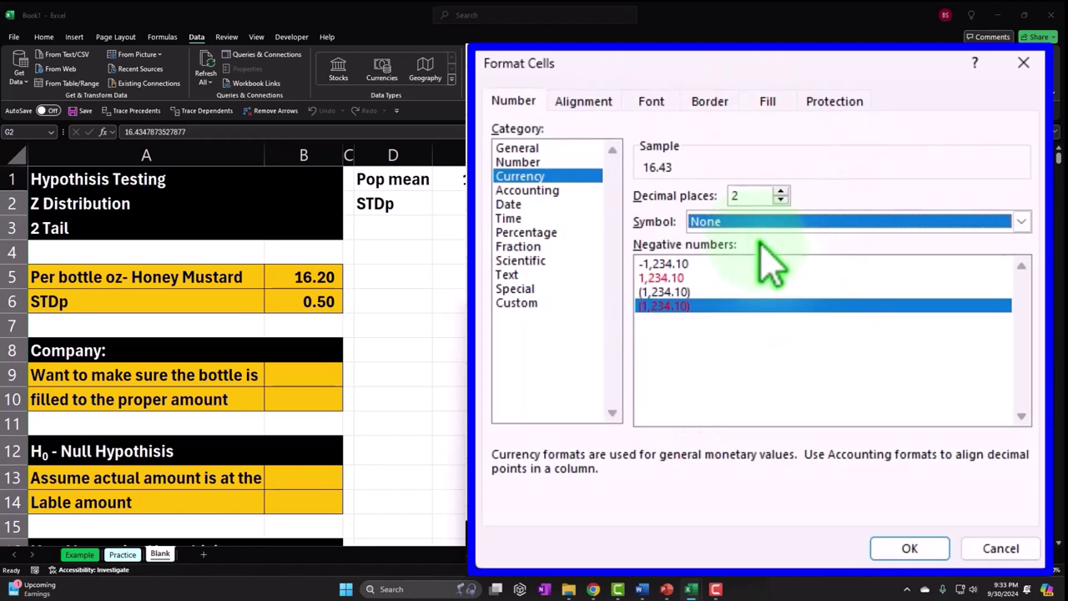
pyautogui.click(910, 549)
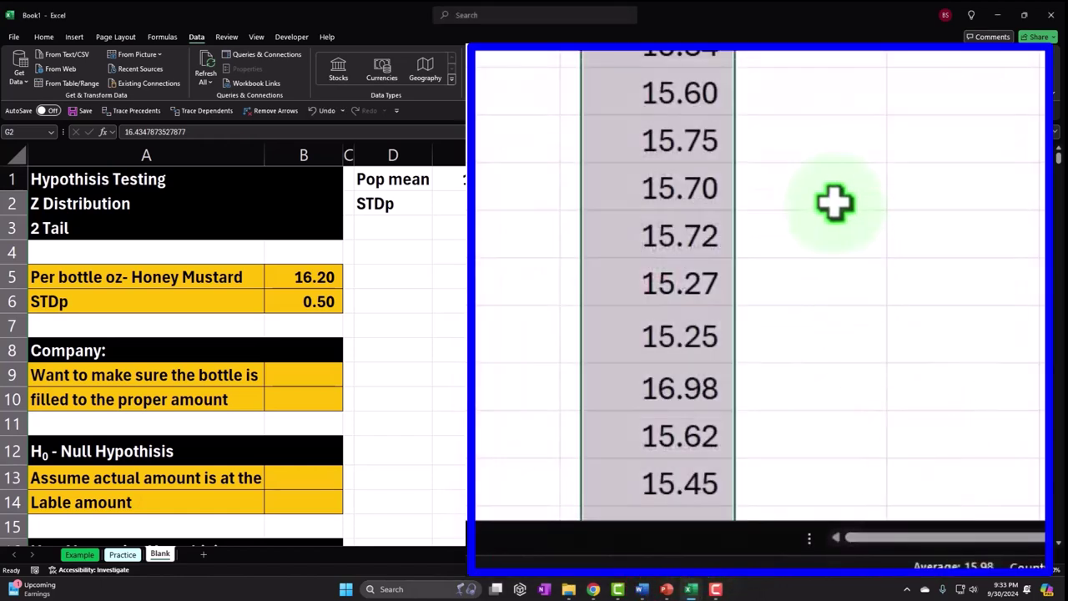
# - Format the population numbers in column G as bold white text on a red fill with borders
pyautogui.click(43, 37)
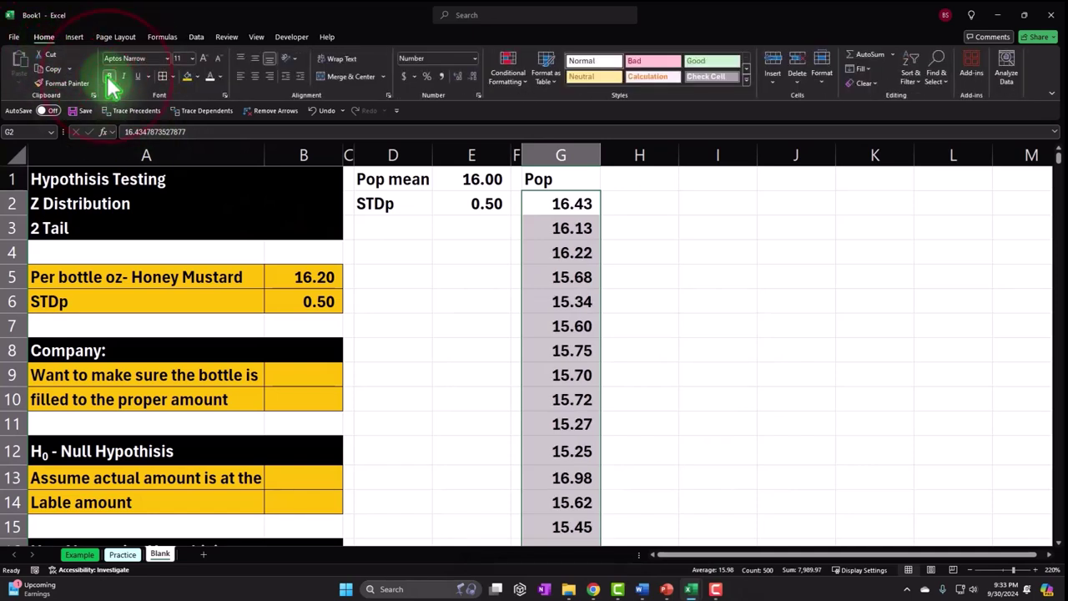
pyautogui.click(194, 77)
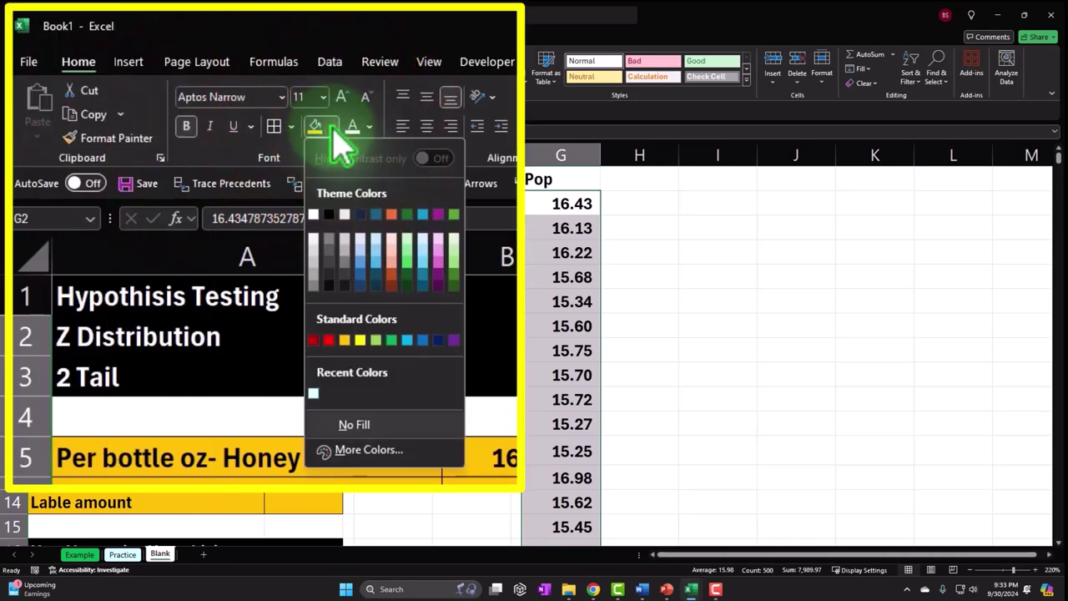
pyautogui.click(330, 341)
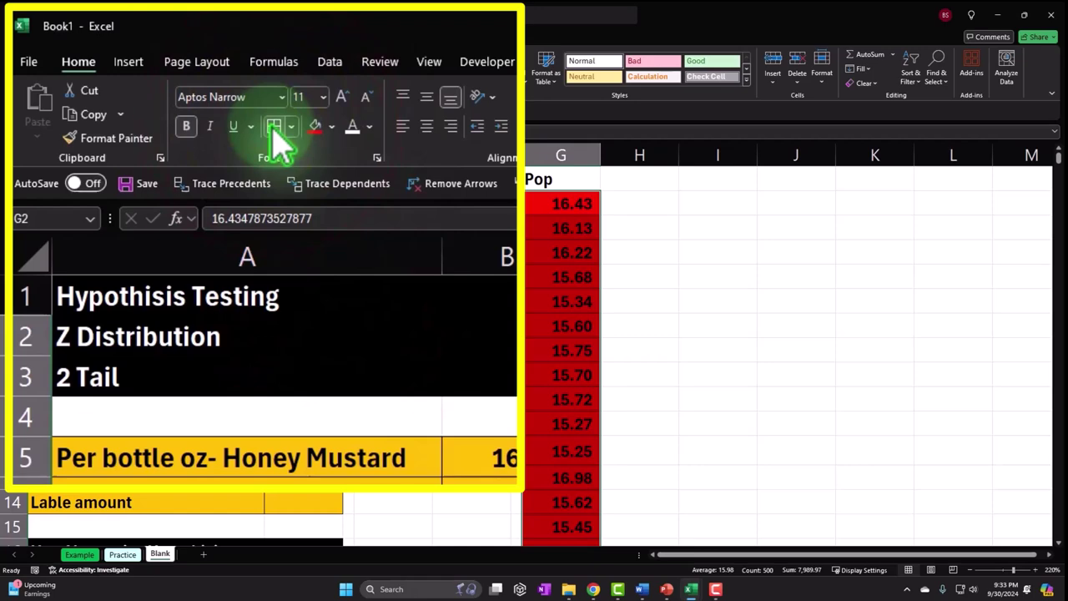
pyautogui.click(315, 132)
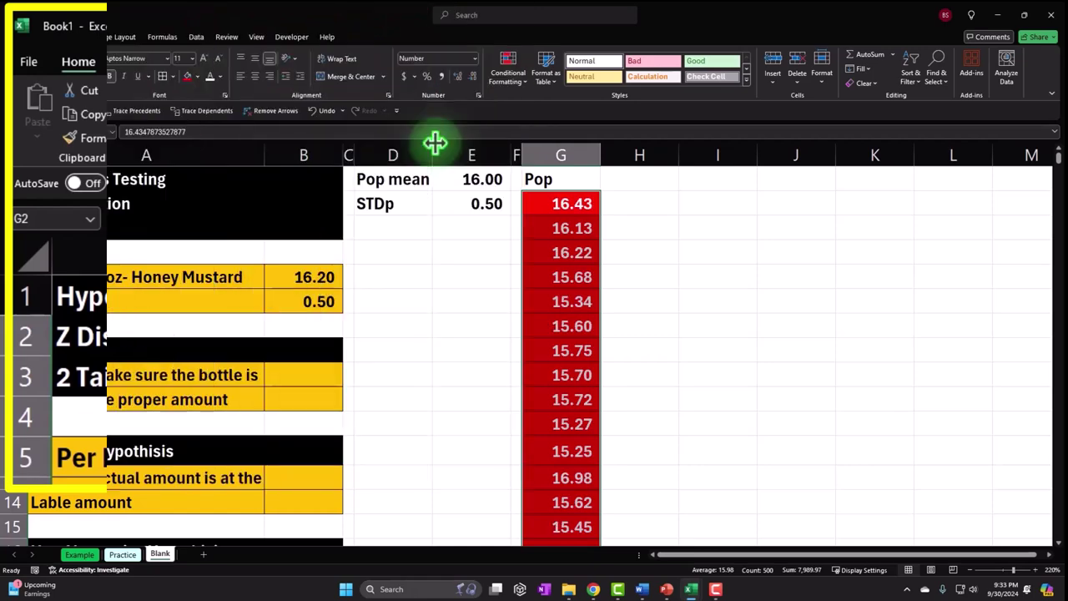
# - Give the population mean and STDp cells D1:E2 a red fill, borders and white text
pyautogui.click(420, 178)
pyautogui.moveTo(419, 177); pyautogui.dragTo(460, 199)
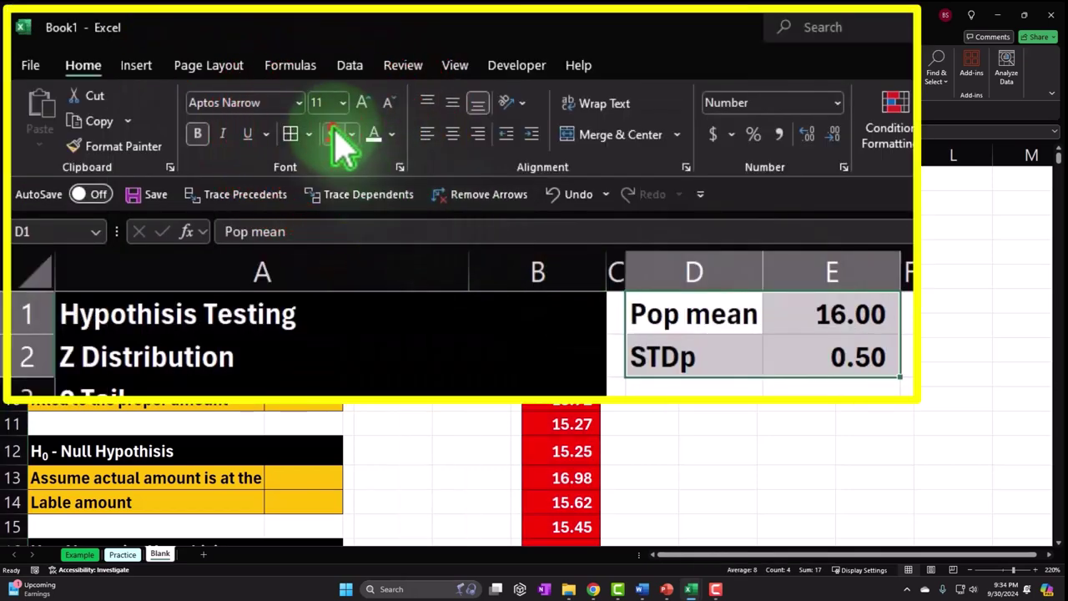
pyautogui.click(191, 76)
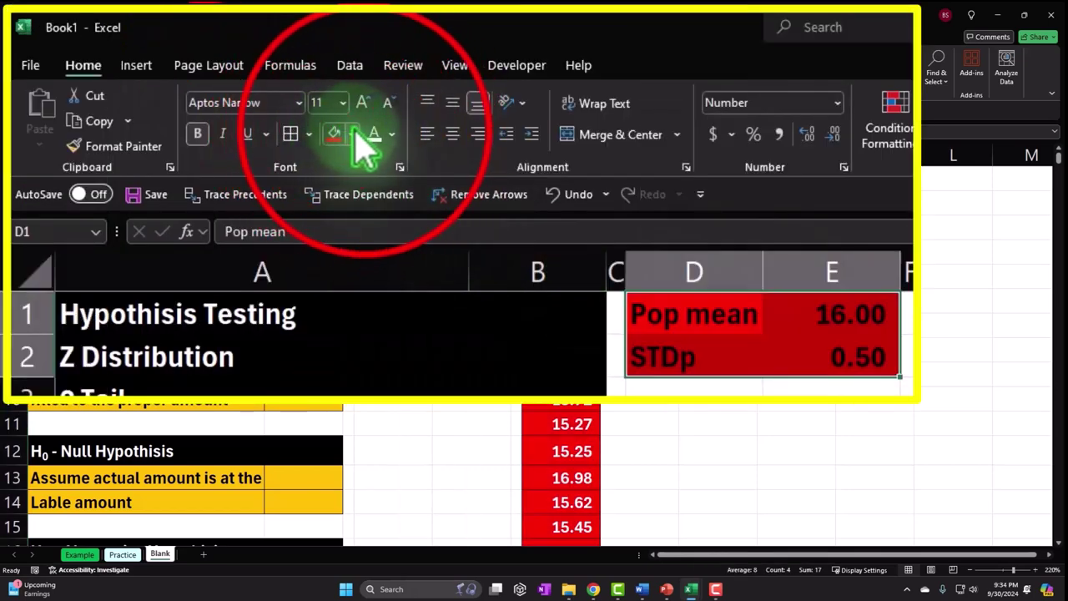
pyautogui.click(298, 137)
# - Format the "Pop" heading in G1 with a black fill and white text, and center it
pyautogui.click(914, 304)
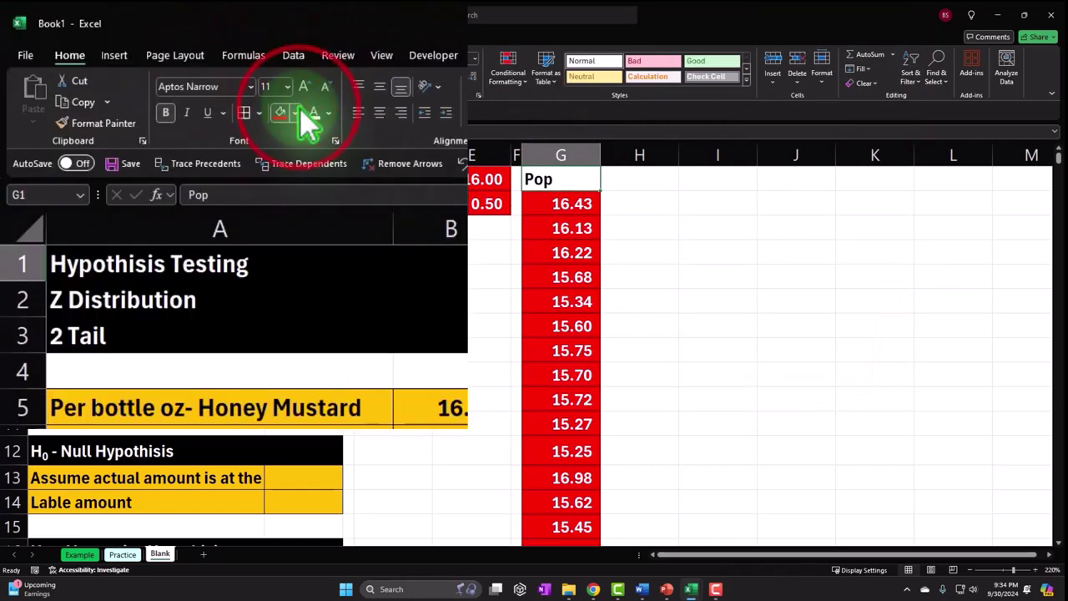
pyautogui.click(295, 113)
pyautogui.click(292, 191)
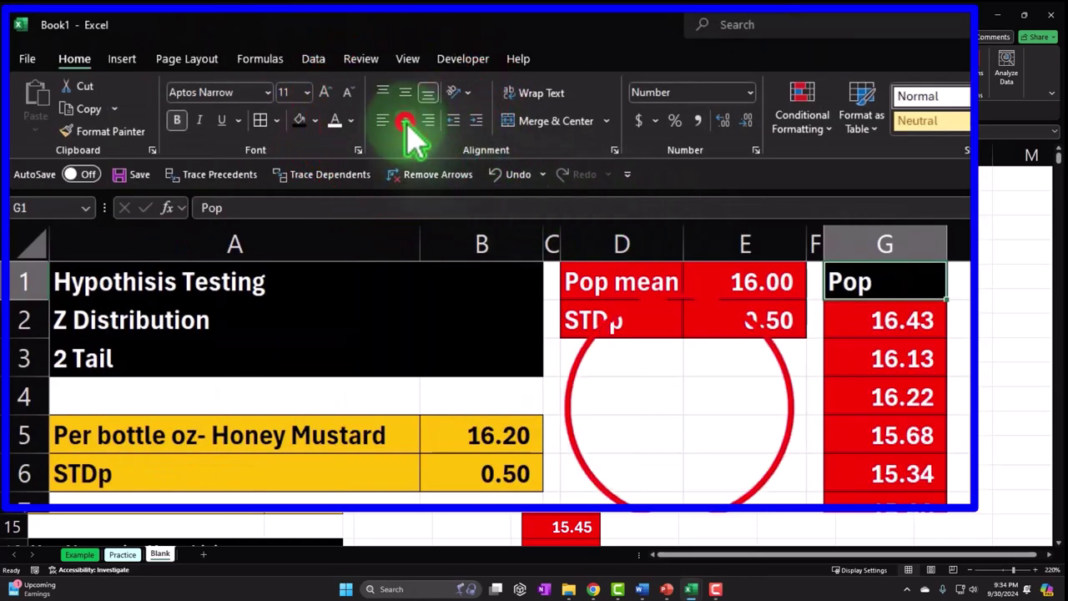
pyautogui.click(255, 76)
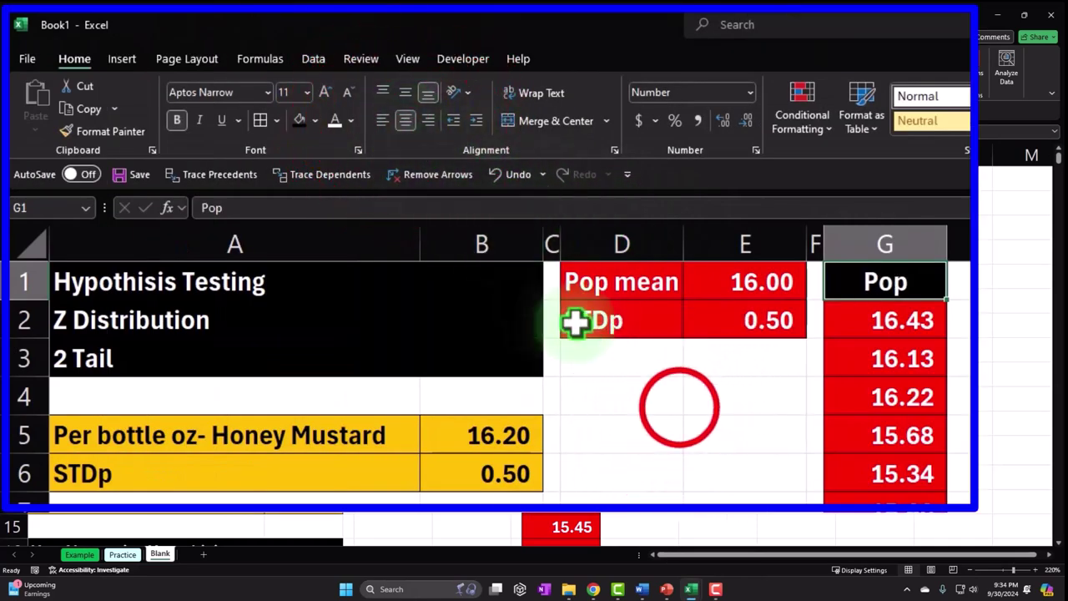
pyautogui.click(676, 399)
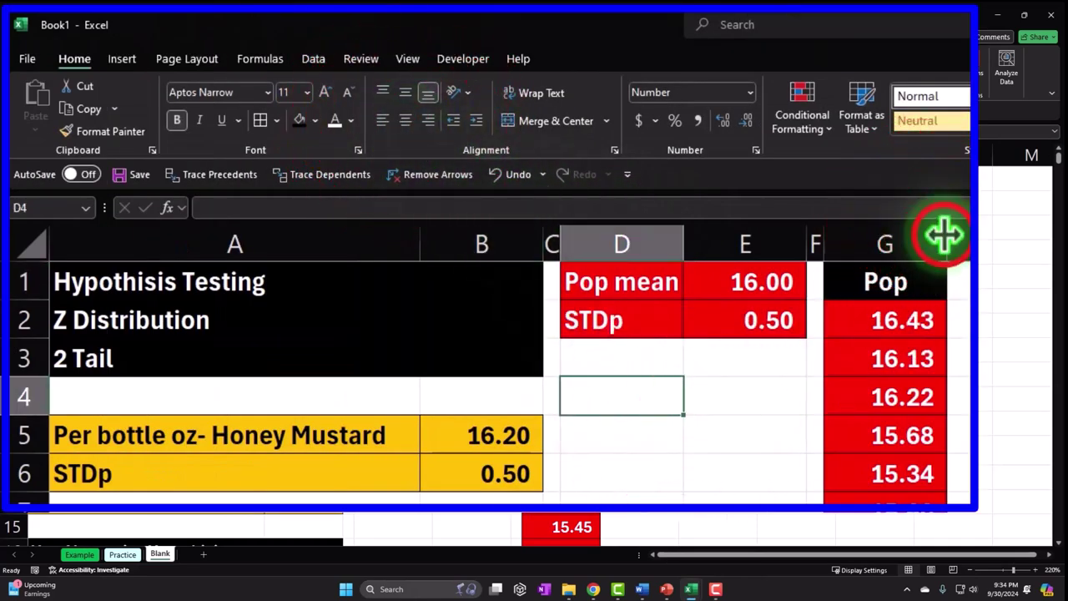
# - Narrow column G slightly and make column H a thin spacer by copying column F's format with Format Painter
pyautogui.moveTo(947, 244); pyautogui.dragTo(924, 241)
pyautogui.click(815, 243)
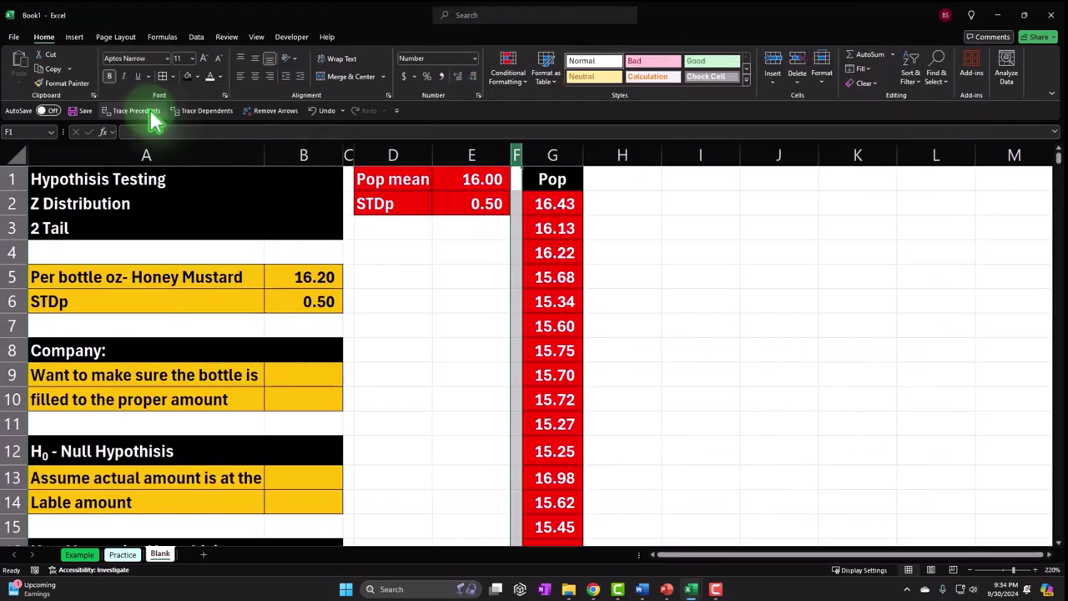
pyautogui.click(84, 88)
pyautogui.click(625, 155)
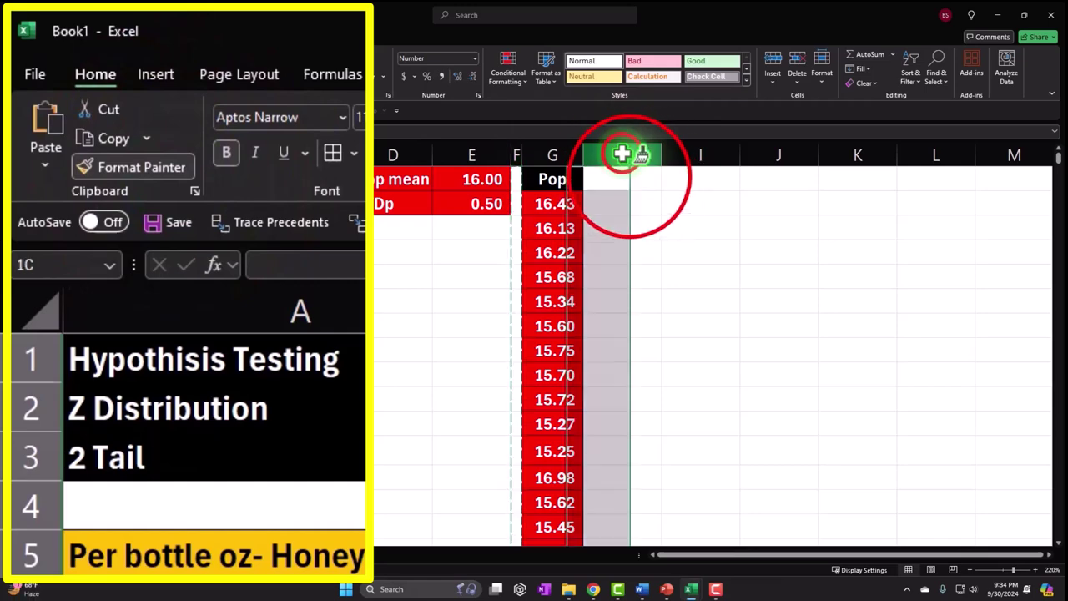
pyautogui.click(629, 176)
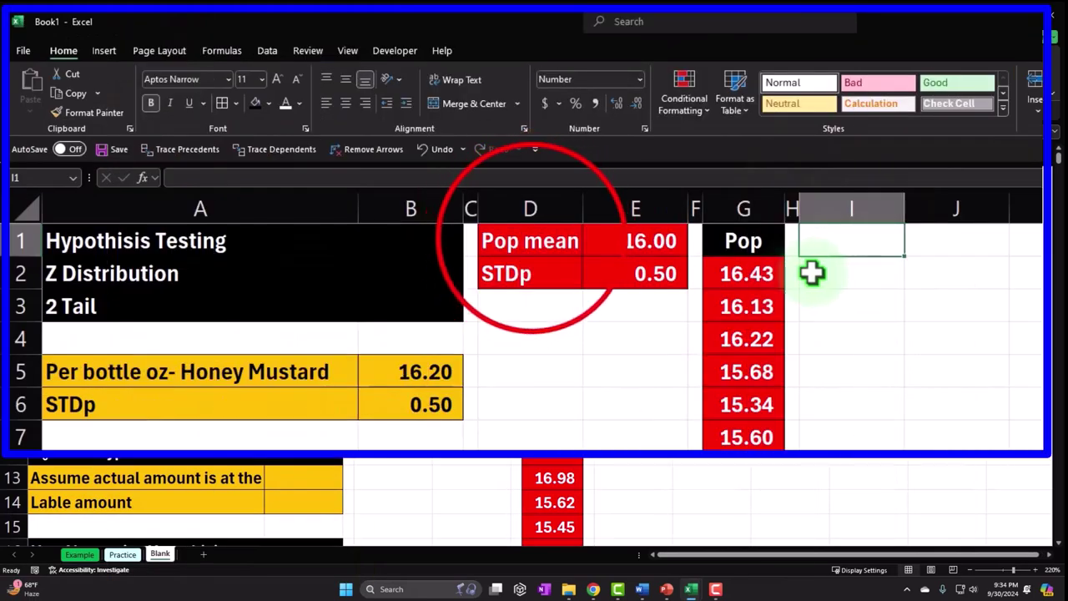
# - Copy the population mean and STDp block D1:E2 and paste it starting at cell I1
pyautogui.moveTo(557, 243); pyautogui.dragTo(536, 274)
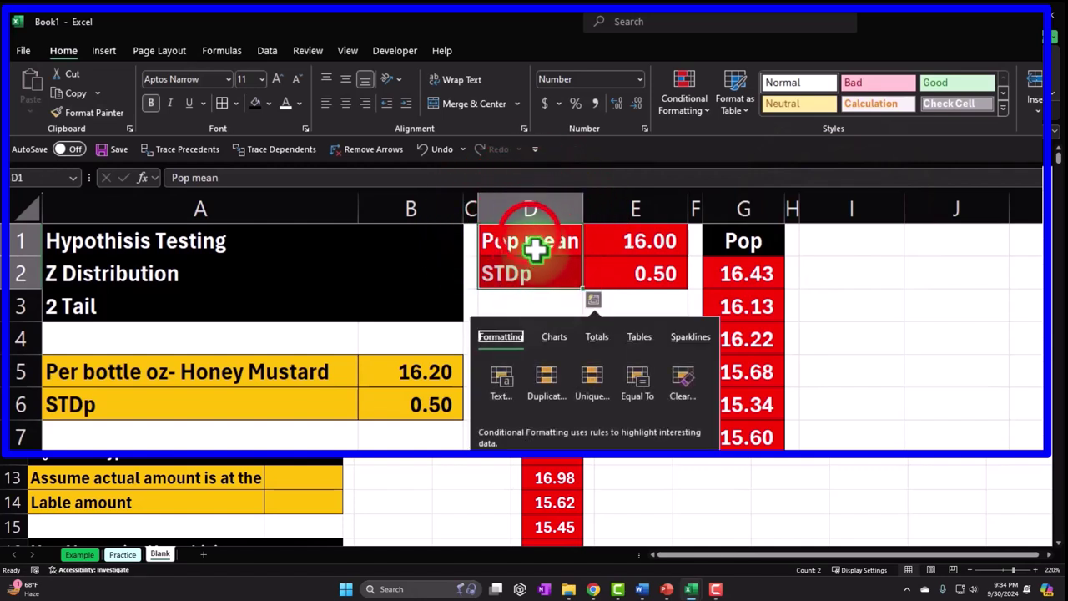
pyautogui.keyDown('shift'); pyautogui.click(620, 270); pyautogui.keyUp('shift')
pyautogui.hotkey('ctrl', 'c')
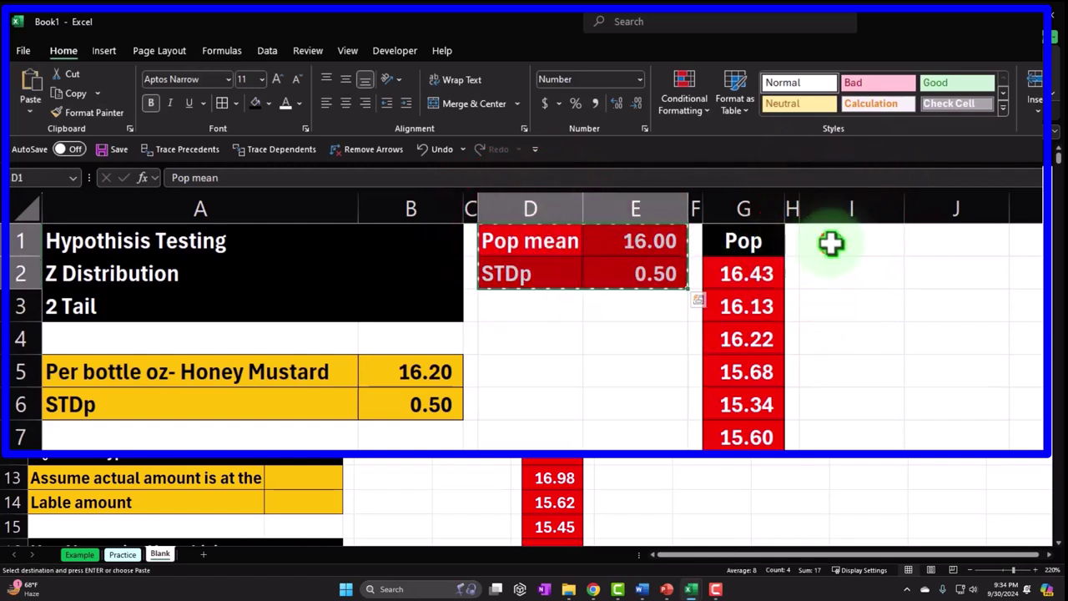
pyautogui.click(830, 242)
pyautogui.hotkey('ctrl', 'v')
# - Clear the copied values in cells J1:J2, keeping their labels and formatting
pyautogui.click(944, 243)
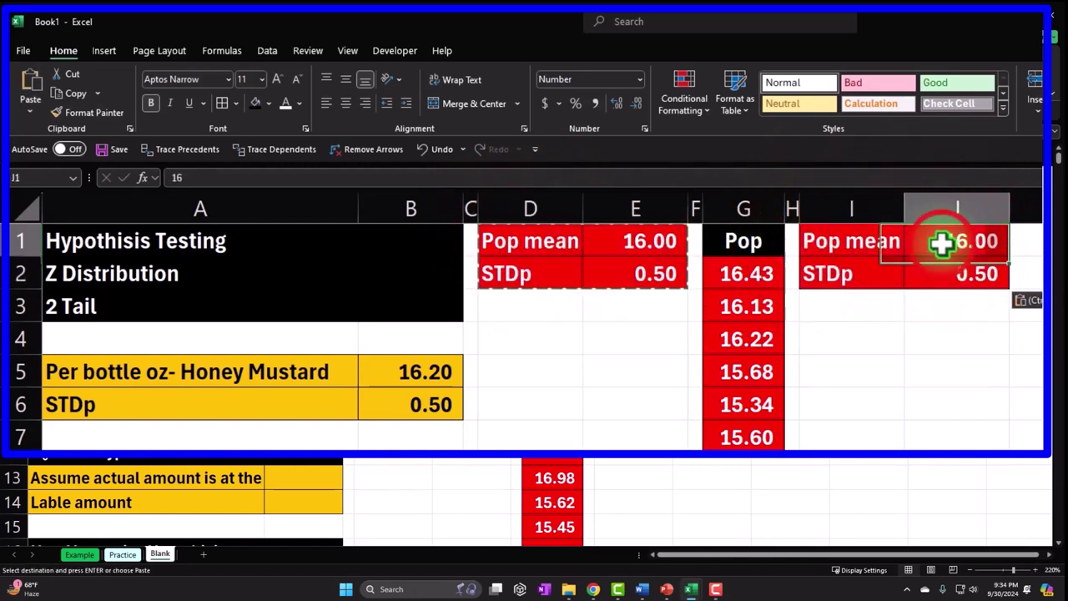
pyautogui.click(978, 274)
pyautogui.press('Delete')
pyautogui.press('Down')
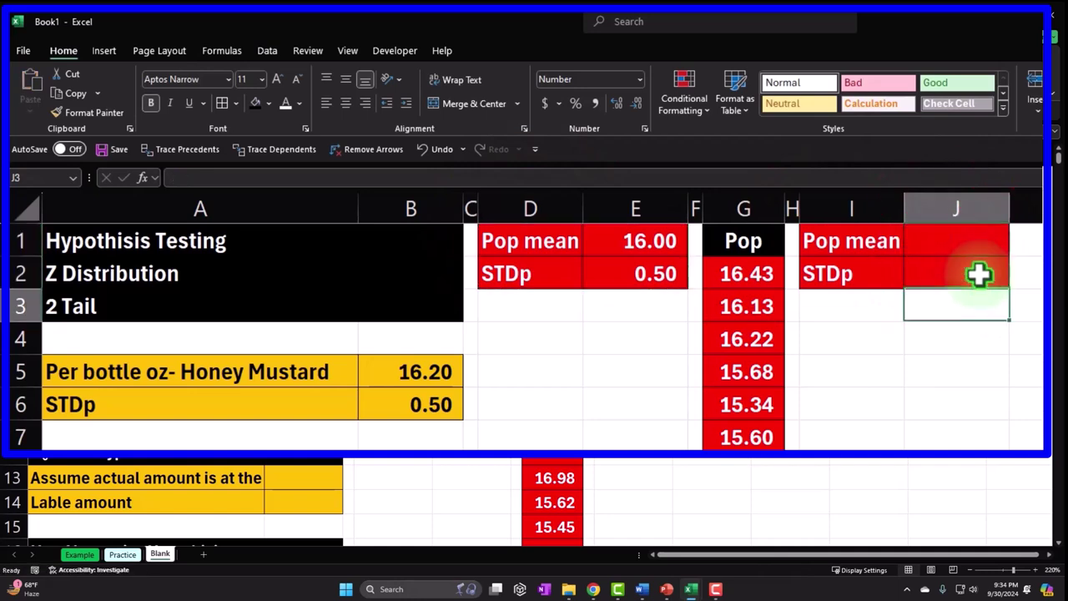
# - Calculate the population mean in J1 with AVERAGE over G2:G501
pyautogui.press('Up')
pyautogui.press('Up')
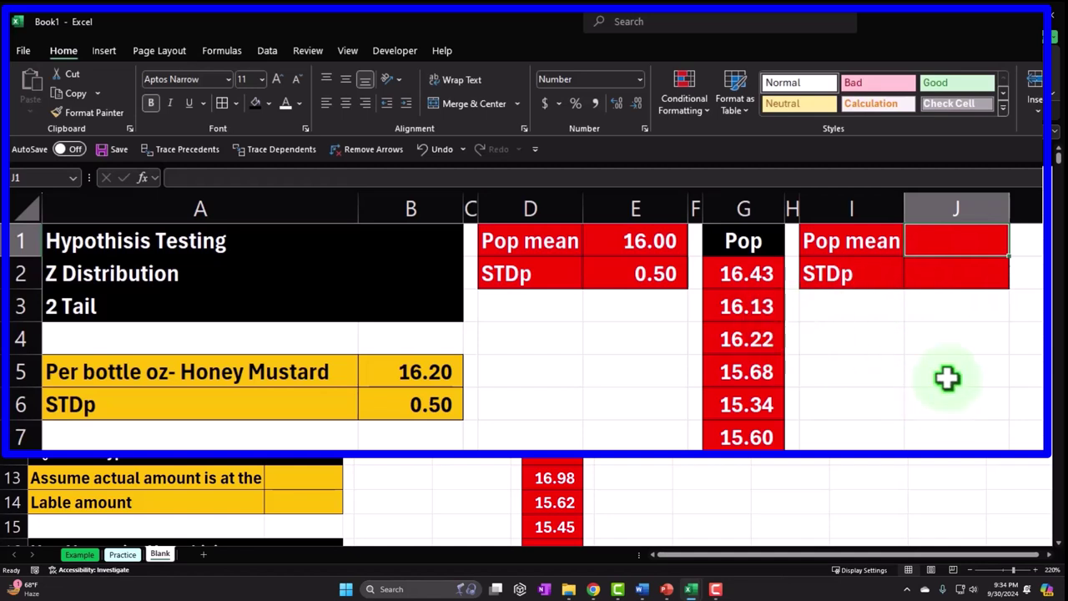
pyautogui.write('=mean')
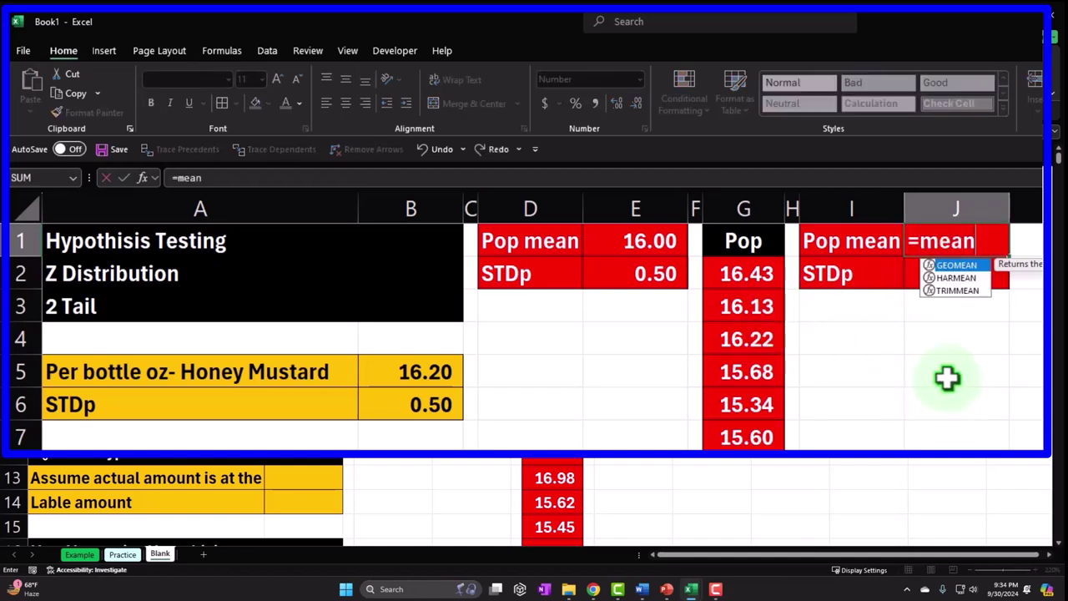
pyautogui.write('aver')
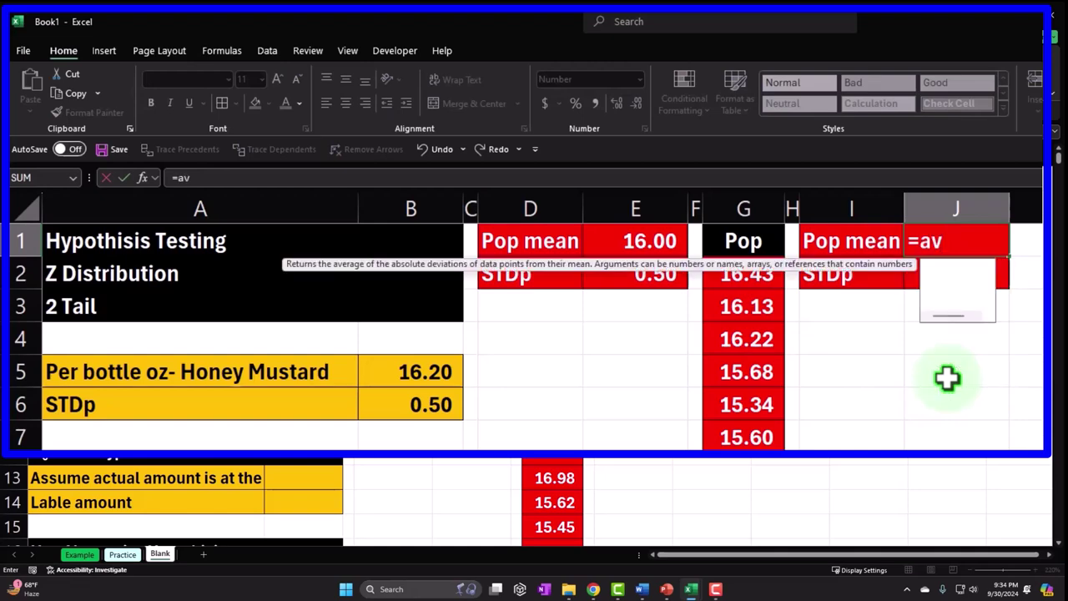
pyautogui.press('Tab')
pyautogui.press('Left')
pyautogui.press('Left')
pyautogui.press('Left')
pyautogui.press('Down')
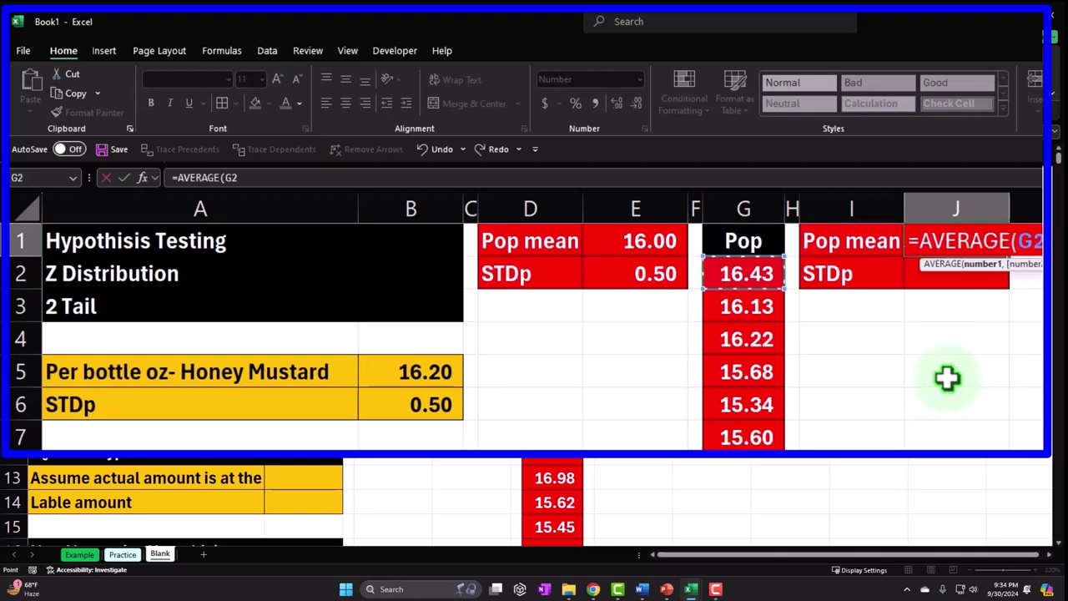
pyautogui.hotkey('ctrl', 'shift', 'Down')
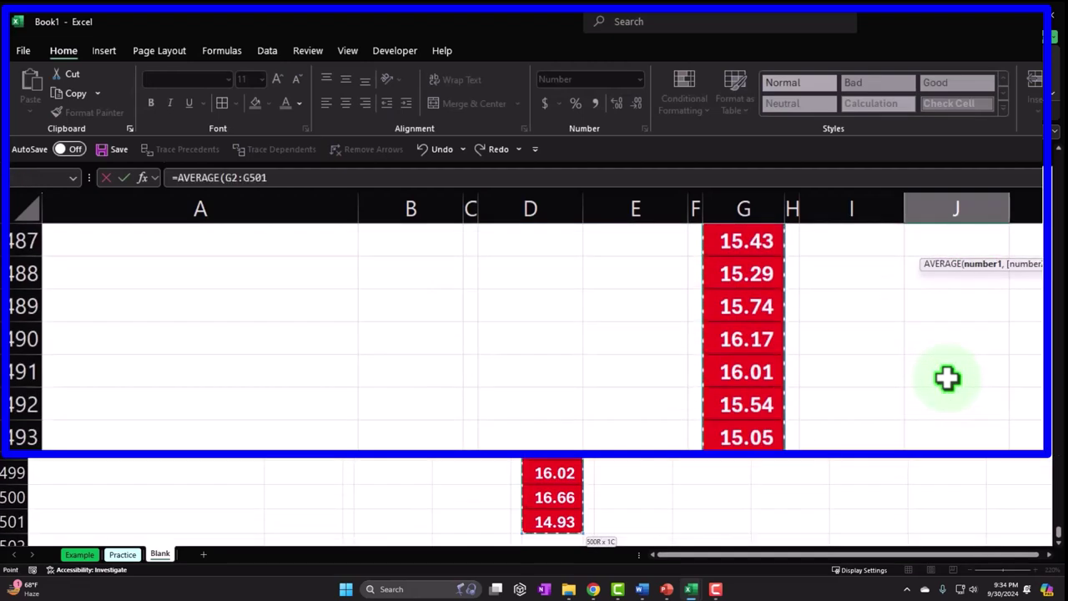
pyautogui.hotkey('ctrl', 'BackSpace')
pyautogui.press('Return')
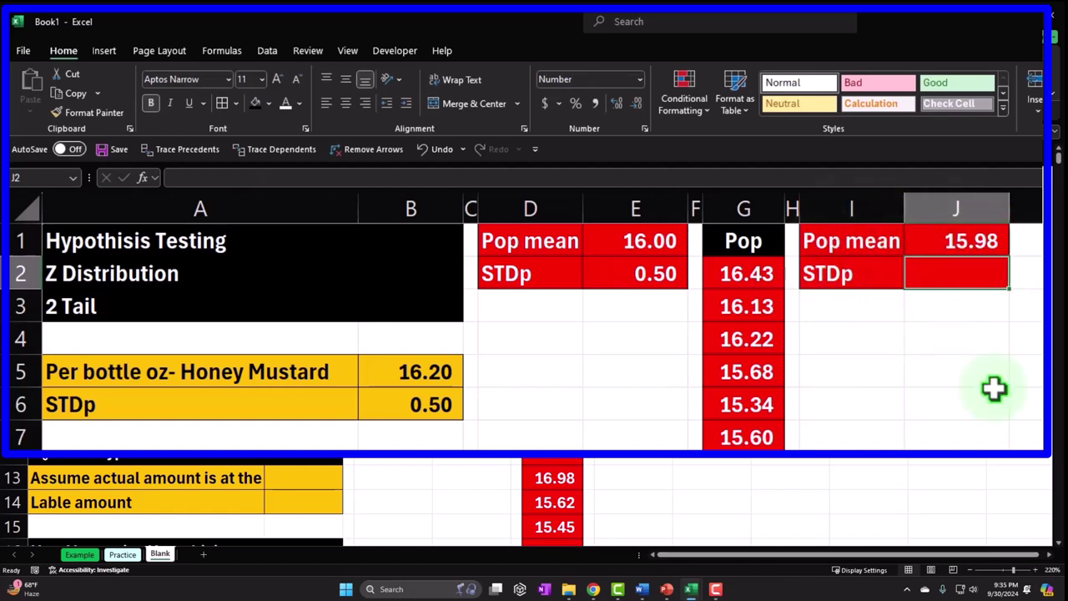
# - Calculate the population standard deviation in J2 with STDEV.P over G2:G501
pyautogui.write('=std')
pyautogui.press('Tab')
pyautogui.press('Left')
pyautogui.press('Left')
pyautogui.press('Left')
pyautogui.hotkey('ctrl', 'shift', 'Down')
pyautogui.hotkey('ctrl', 'BackSpace')
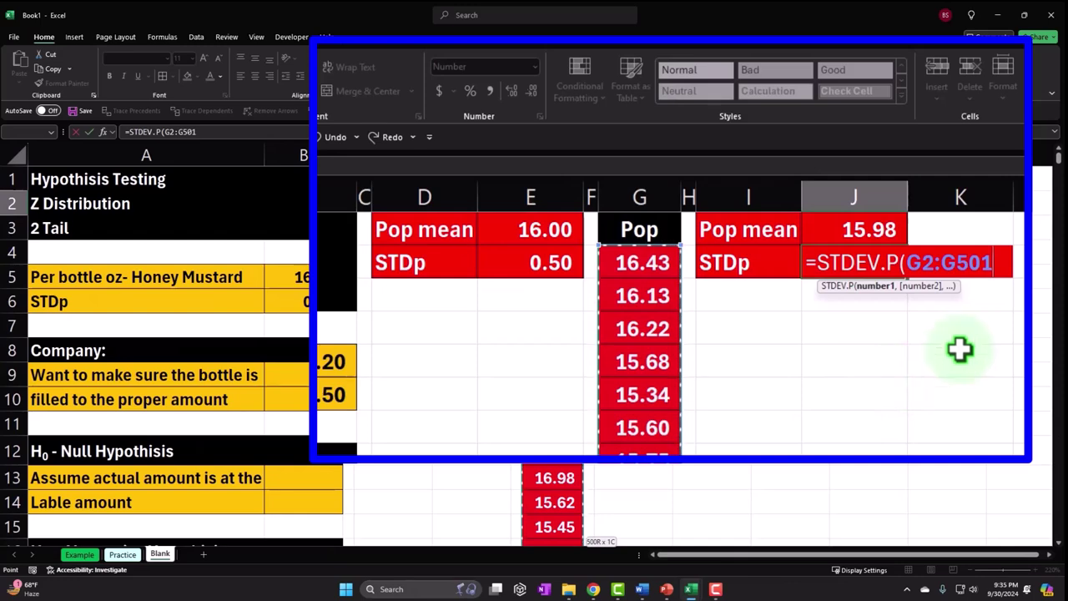
pyautogui.press('Return')
pyautogui.press('Up')
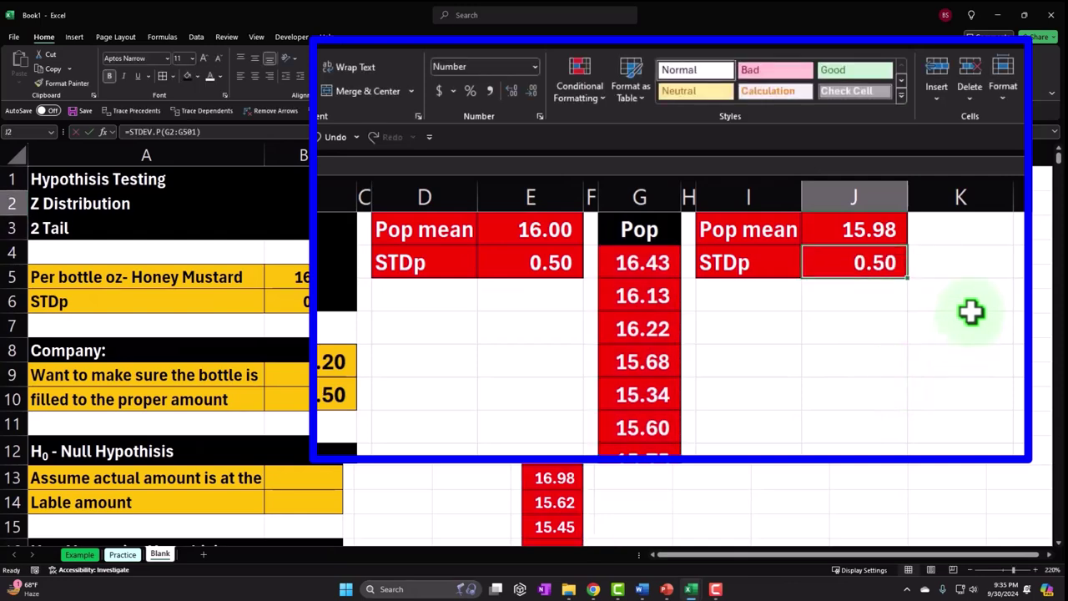
# - Show the standard deviation in J2 with three decimals and restore it to two decimals
pyautogui.click(513, 90)
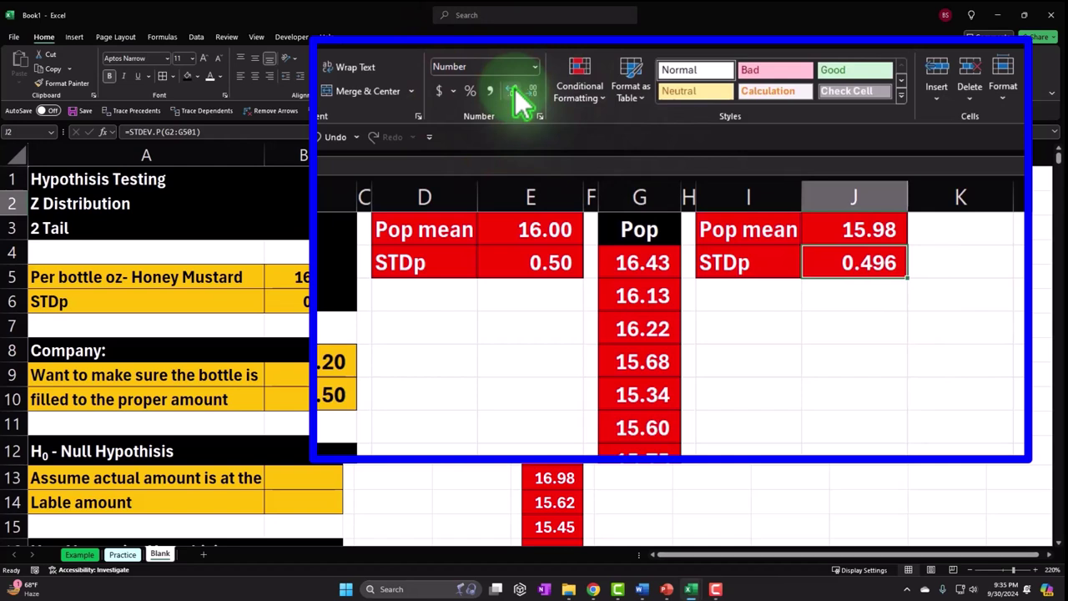
pyautogui.click(535, 92)
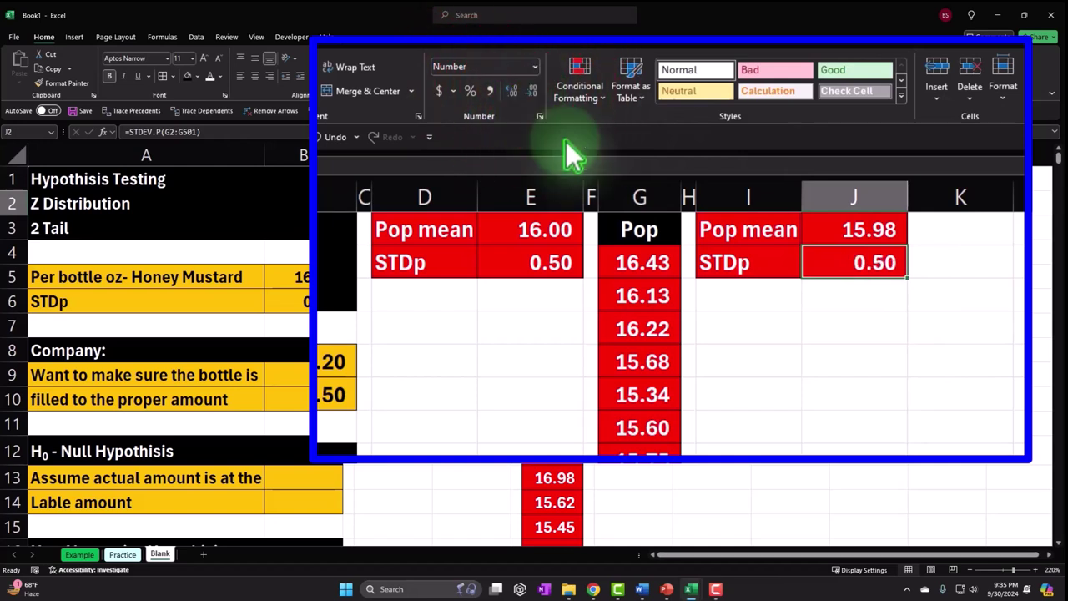
pyautogui.moveTo(746, 219); pyautogui.dragTo(850, 260)
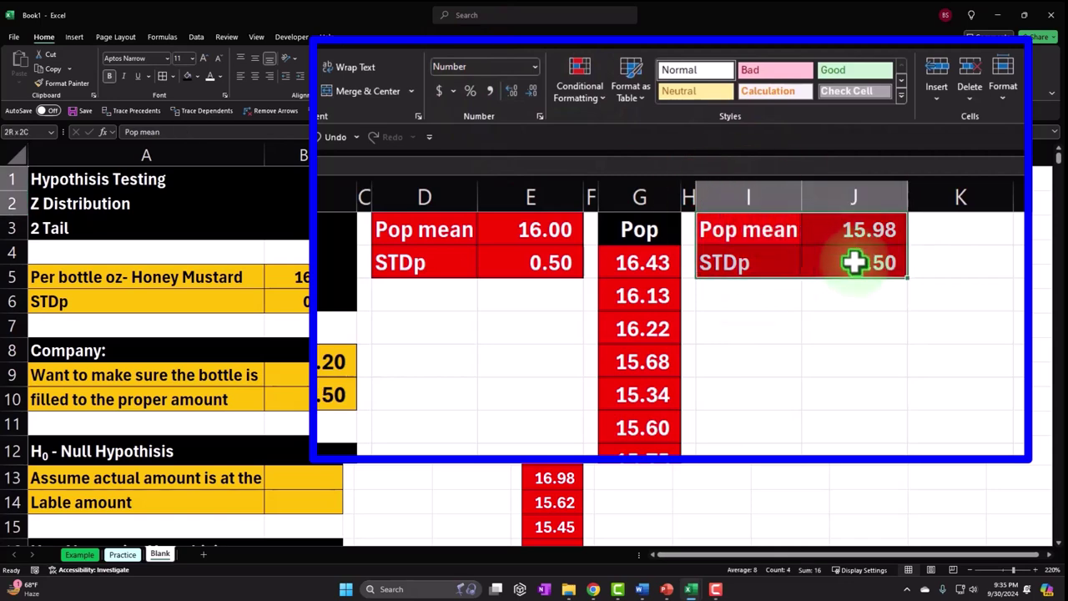
pyautogui.click(852, 262)
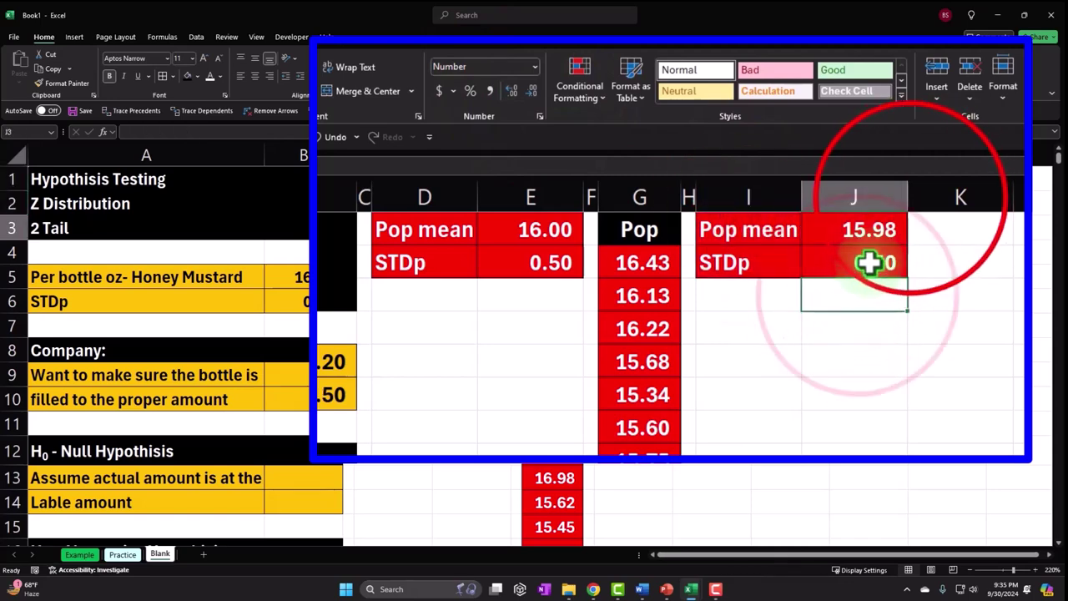
# - Narrow column J slightly and make column K a thin spacer by copying column H's format with Format Painter
pyautogui.moveTo(908, 197); pyautogui.dragTo(882, 199)
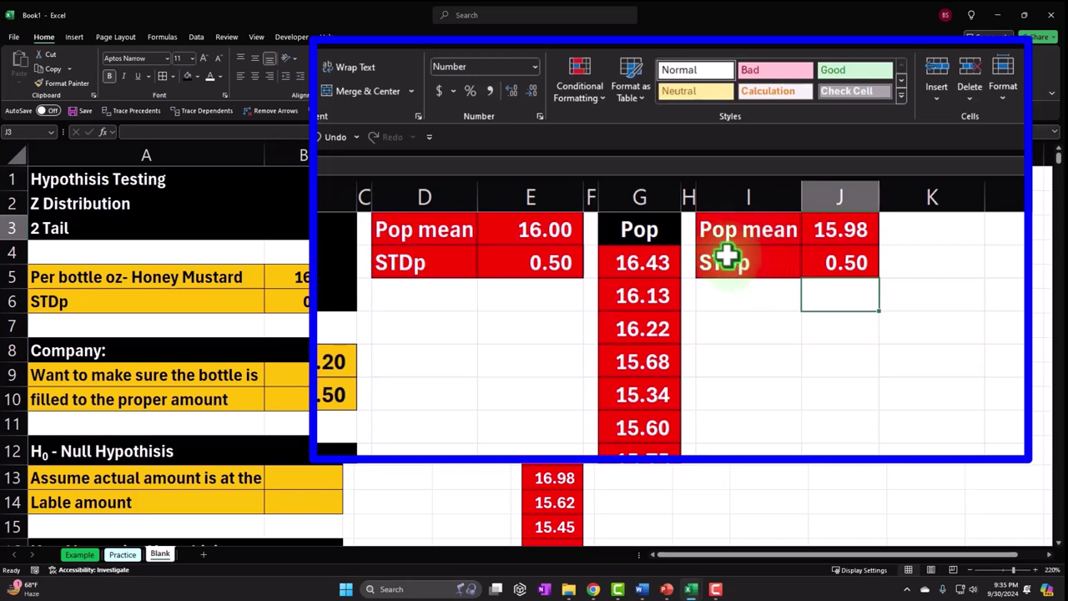
pyautogui.click(689, 192)
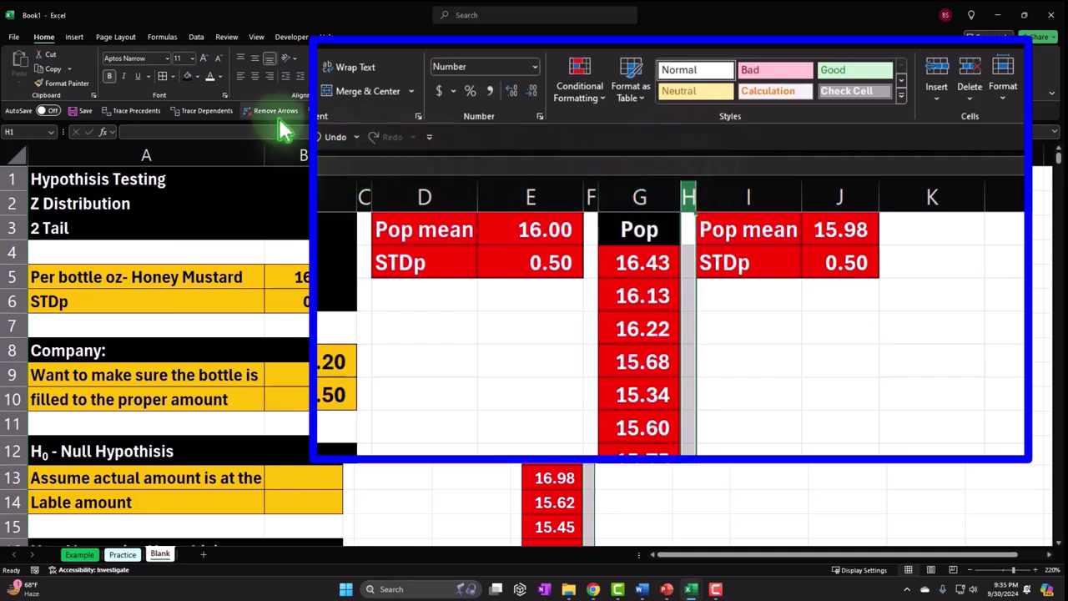
pyautogui.click(77, 86)
pyautogui.click(918, 191)
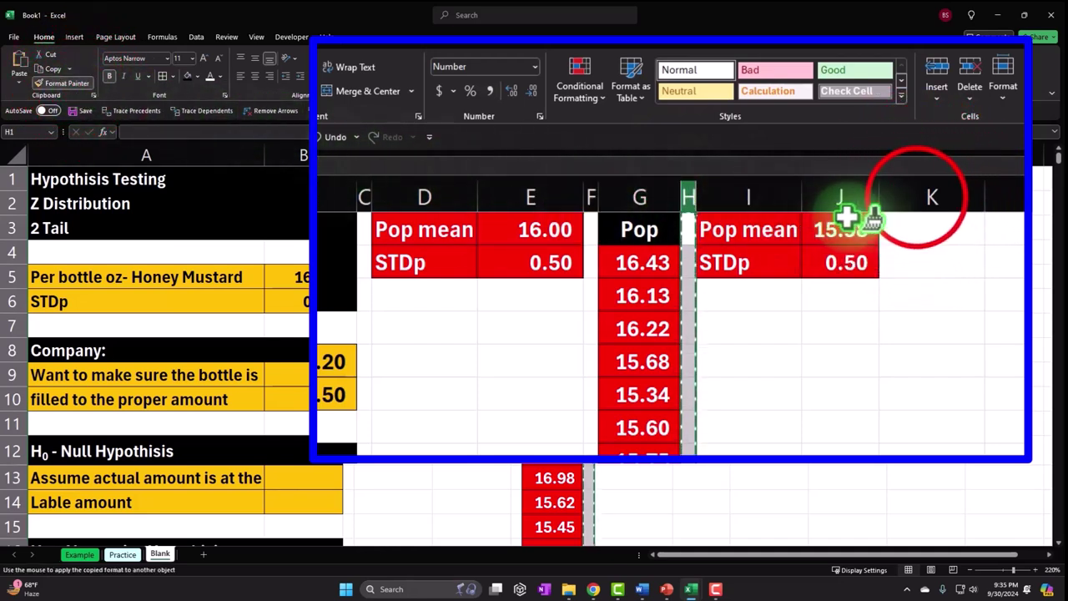
# - Enter the heading "Count" in L1 with the starting numbers 1 and 2 in L2 and L3
pyautogui.click(945, 230)
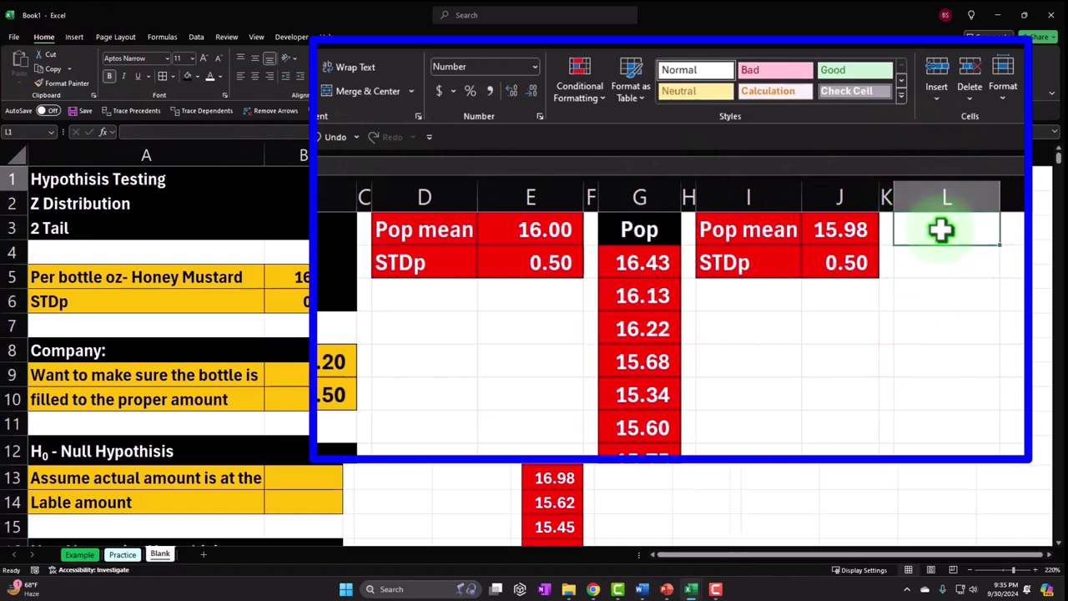
pyautogui.write('S')
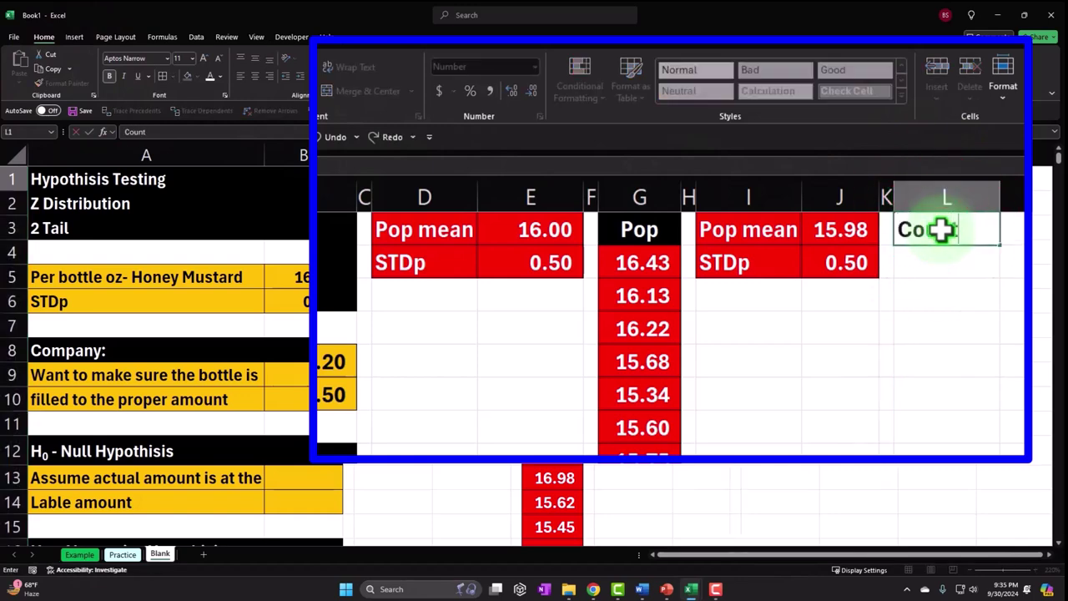
pyautogui.press('Return')
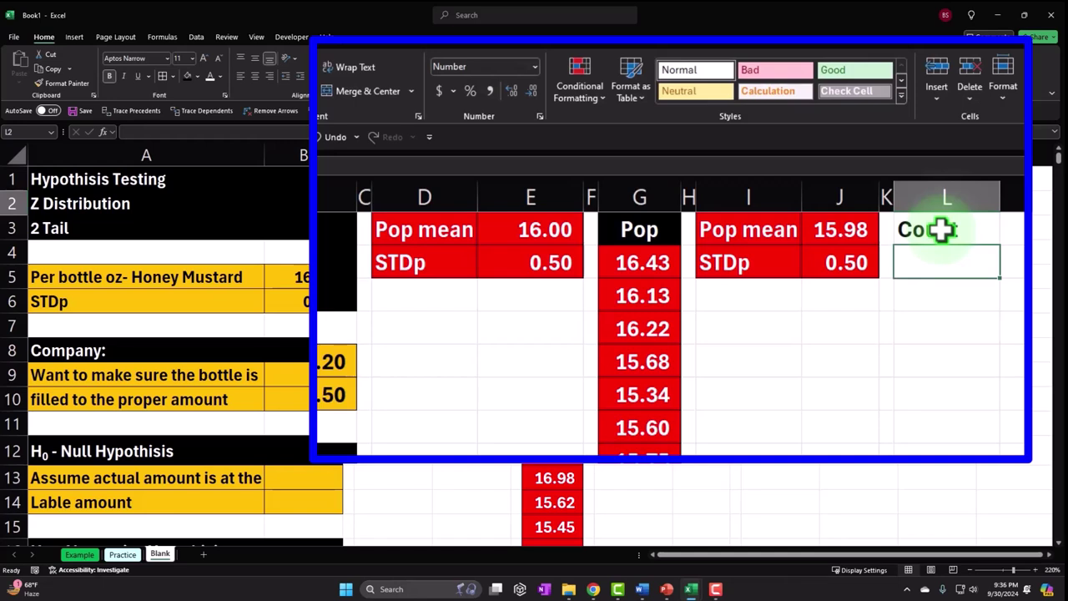
pyautogui.write('1')
pyautogui.press('Return')
pyautogui.write('2')
pyautogui.press('Return')
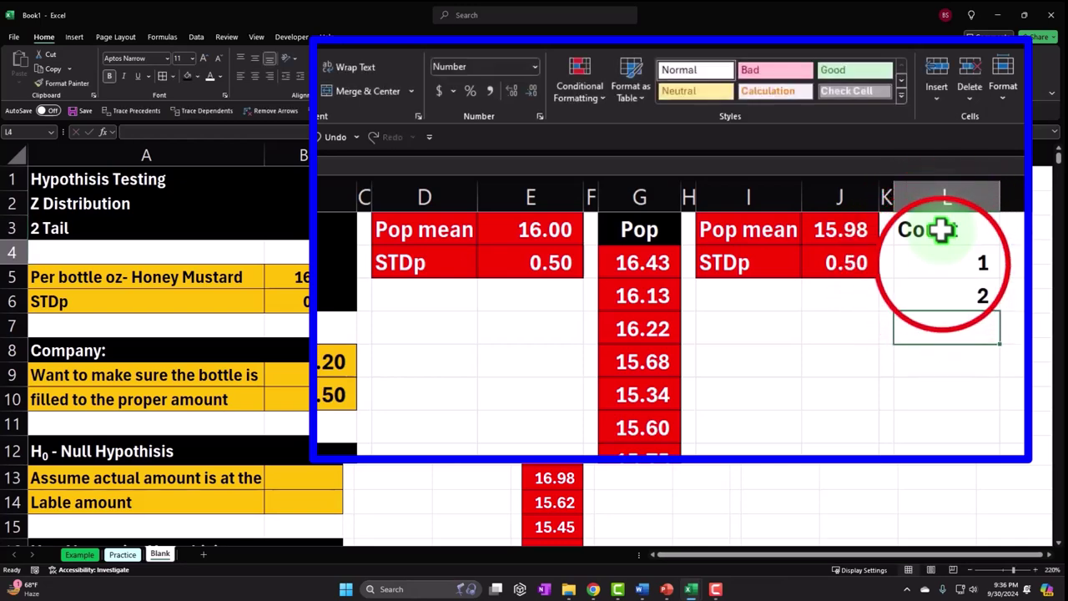
# - Fill the count series from L2:L3 down to 35 in L36 and narrow column L
pyautogui.moveTo(944, 262); pyautogui.dragTo(948, 288)
pyautogui.moveTo(820, 240); pyautogui.dragTo(803, 470)
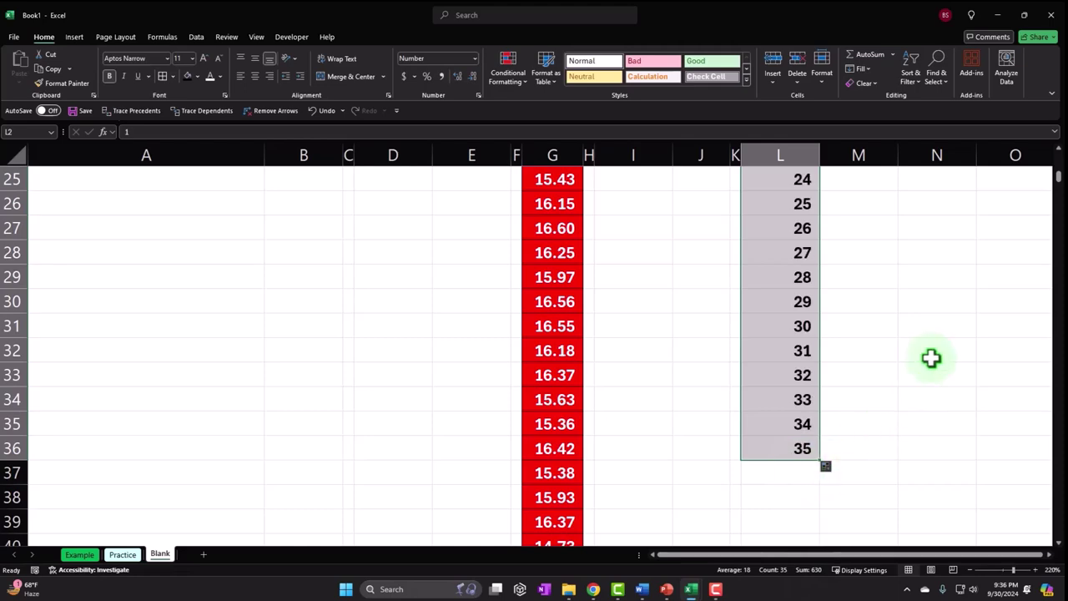
pyautogui.moveTo(1056, 182); pyautogui.dragTo(1059, 159)
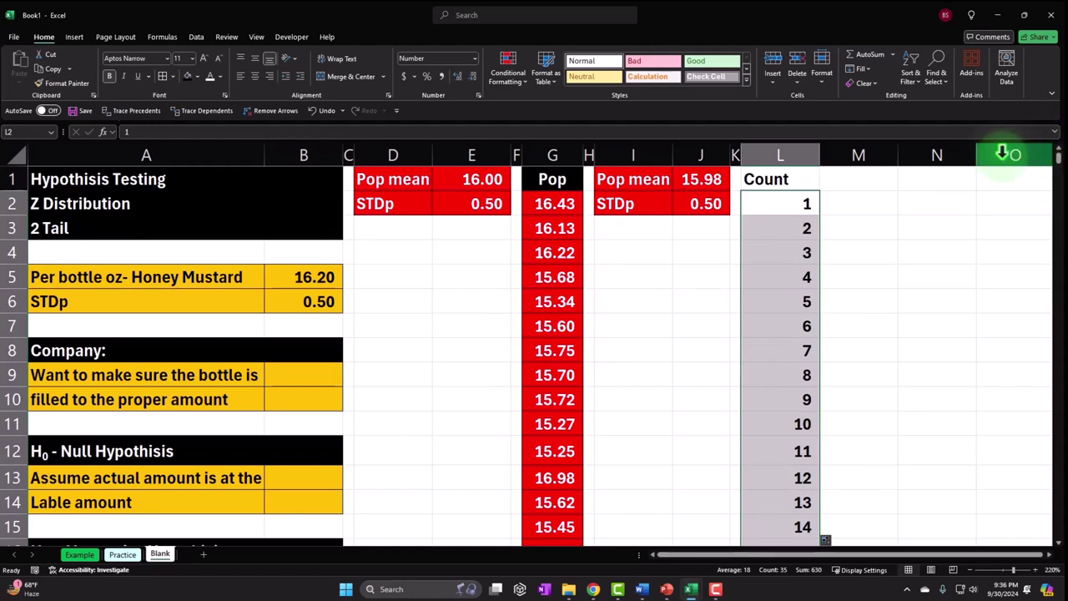
pyautogui.moveTo(822, 157); pyautogui.dragTo(800, 155)
pyautogui.click(828, 205)
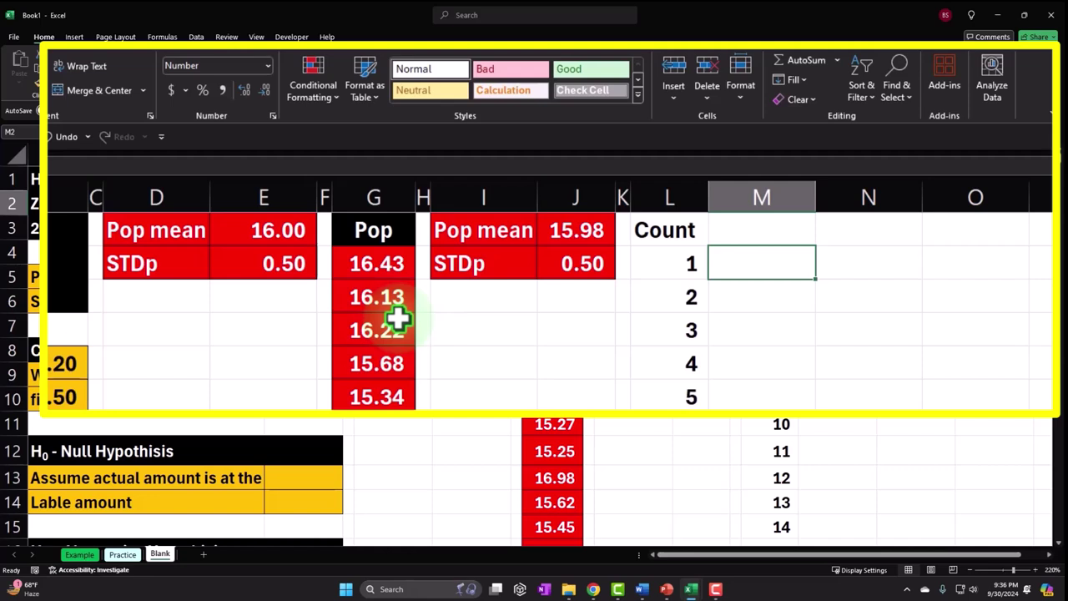
# - Enter the heading "Sample" in M1
pyautogui.moveTo(375, 269); pyautogui.dragTo(372, 340)
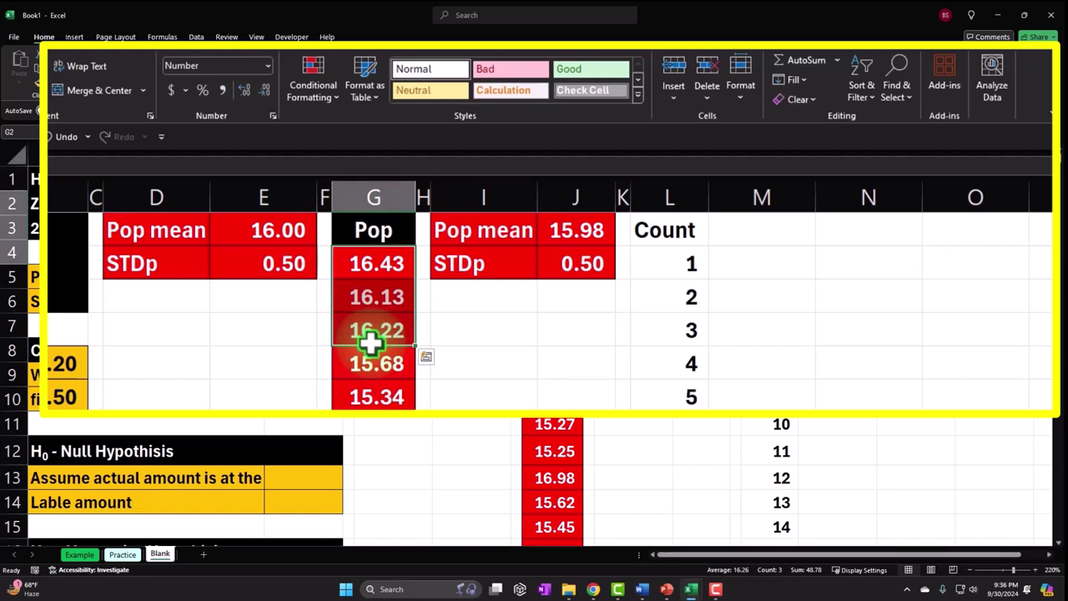
pyautogui.click(772, 240)
pyautogui.write('sa')
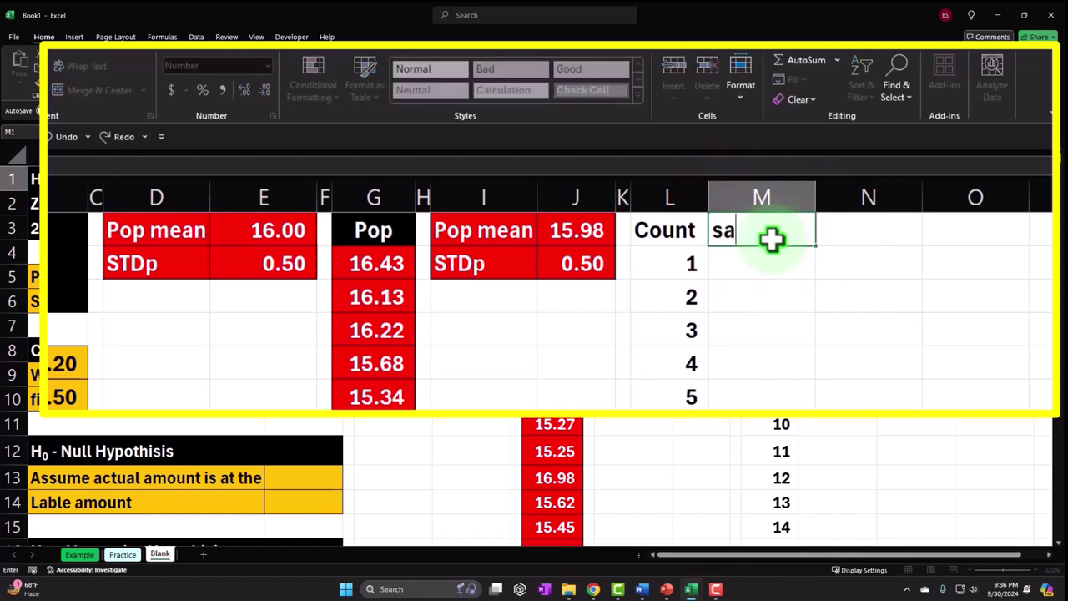
pyautogui.press('Tab')
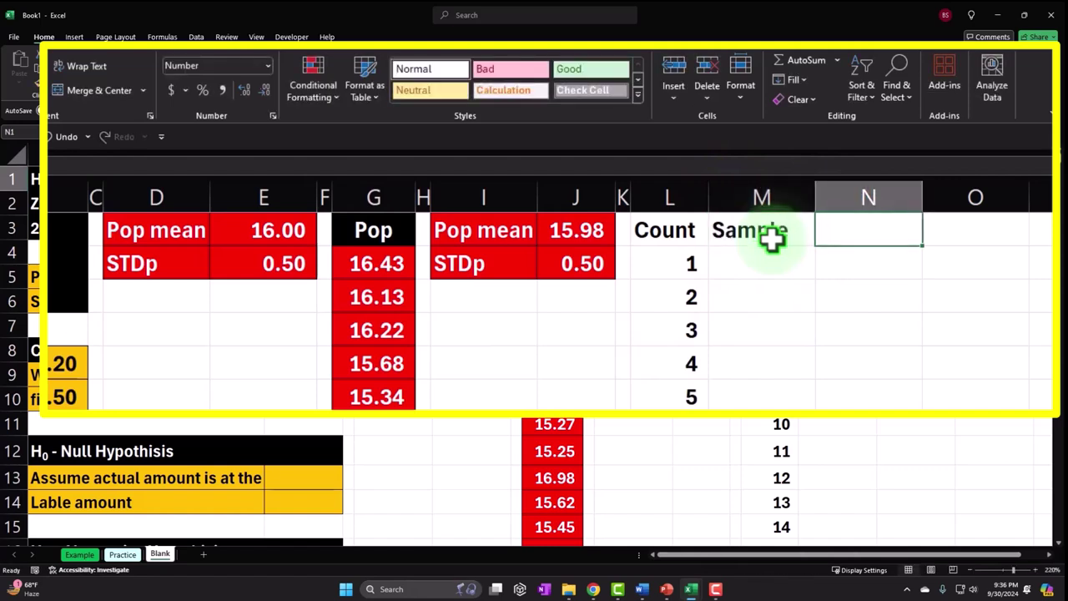
pyautogui.press('Return')
# - Start an INDEX formula in M2 with the population range G2:G501 as its array
pyautogui.write('=')
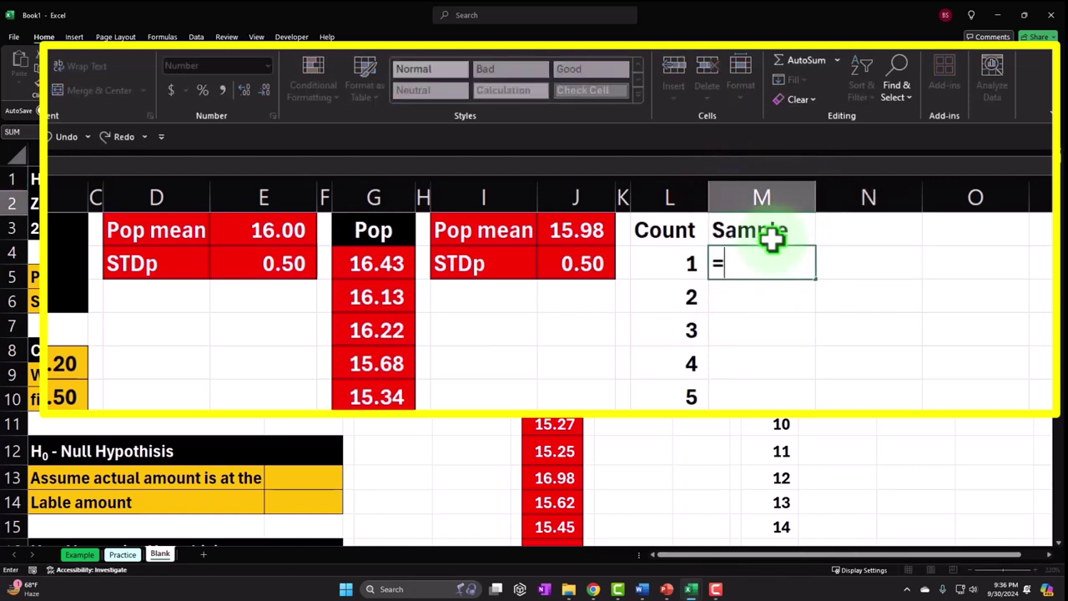
pyautogui.write('ind')
pyautogui.press('Tab')
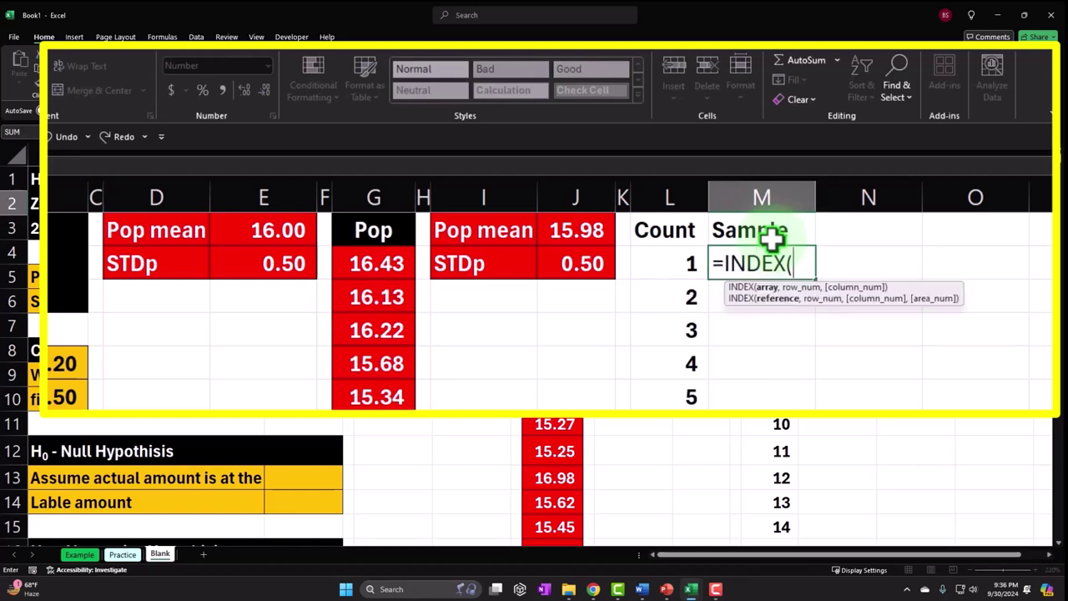
pyautogui.press('Left')
pyautogui.press('Left')
pyautogui.press('Left')
pyautogui.press('Left')
pyautogui.press('Left')
pyautogui.press('Left')
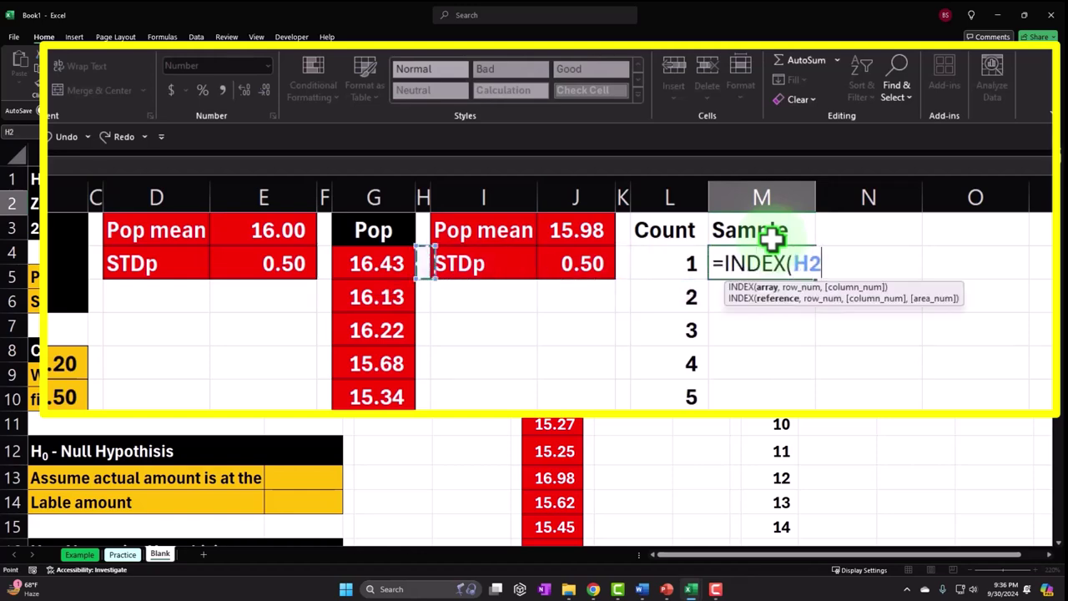
pyautogui.hotkey('ctrl', 'shift', 'Down')
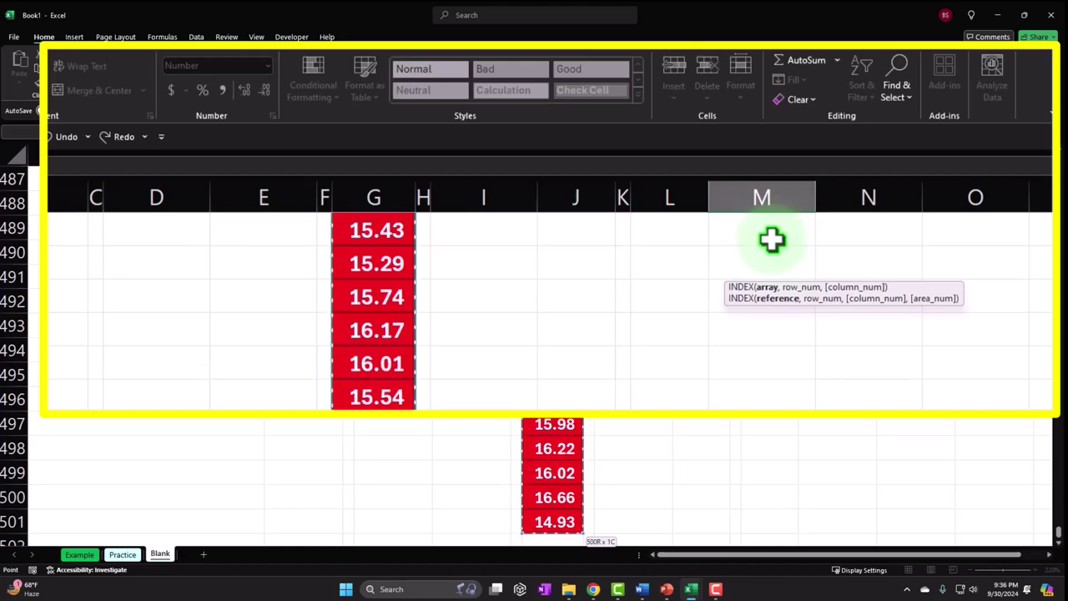
pyautogui.hotkey('ctrl', 'BackSpace')
pyautogui.write(',')
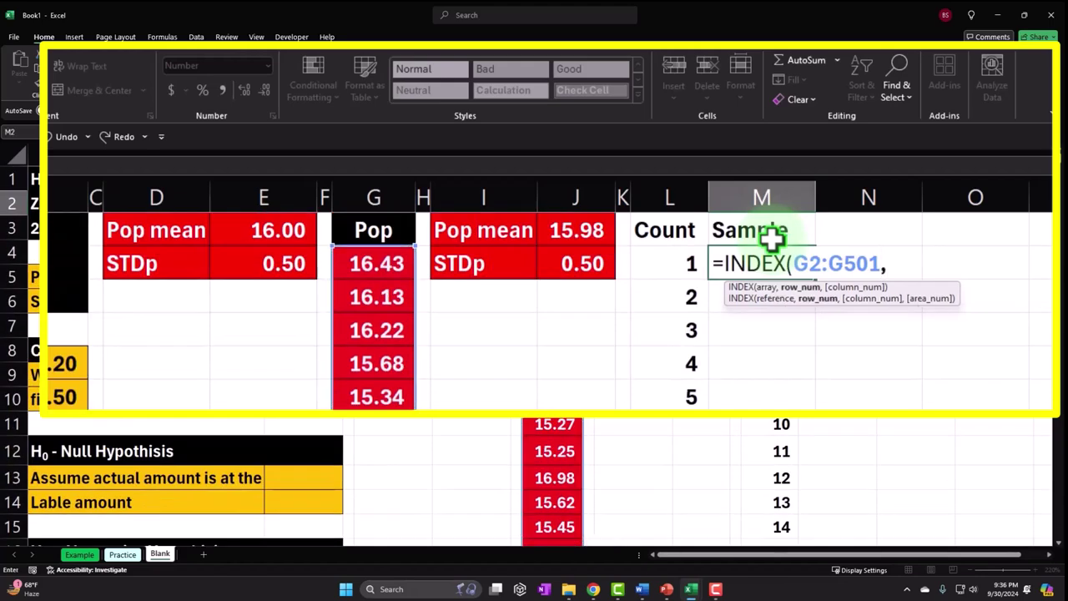
# - Complete the M2 formula as =INDEX(G2:G501,RANDBETWEEN(1,500)), accepting the proposed closing parenthesis
pyautogui.write('rand')
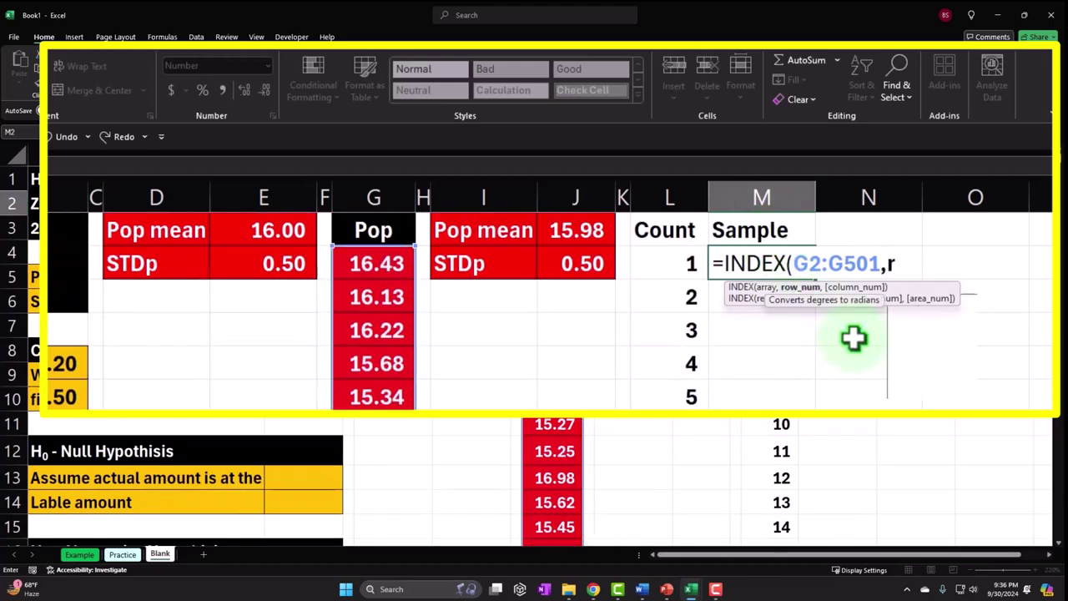
pyautogui.doubleClick(934, 326)
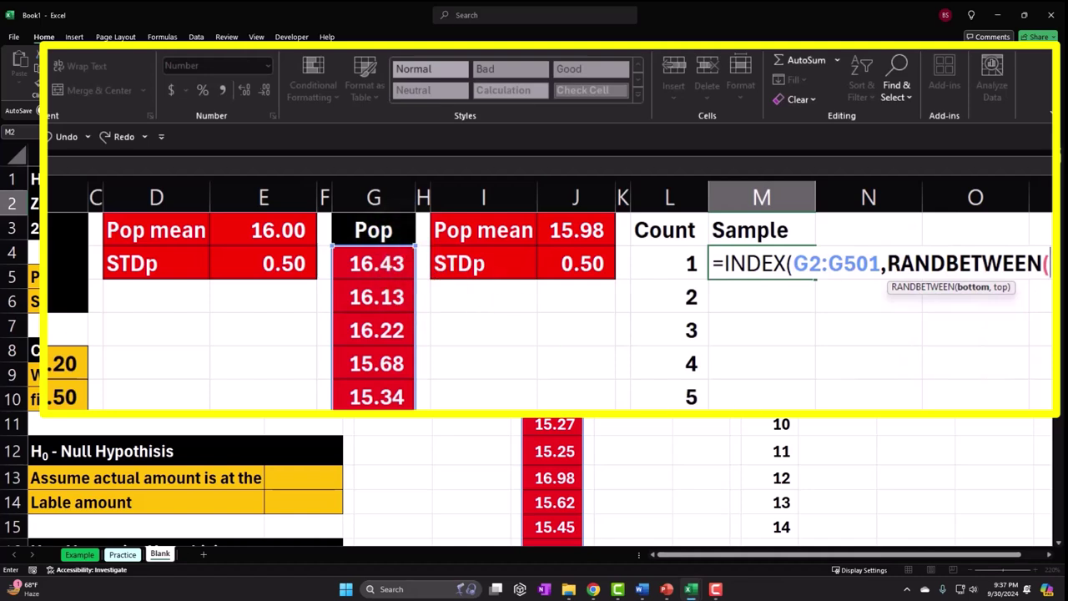
pyautogui.write('n,')
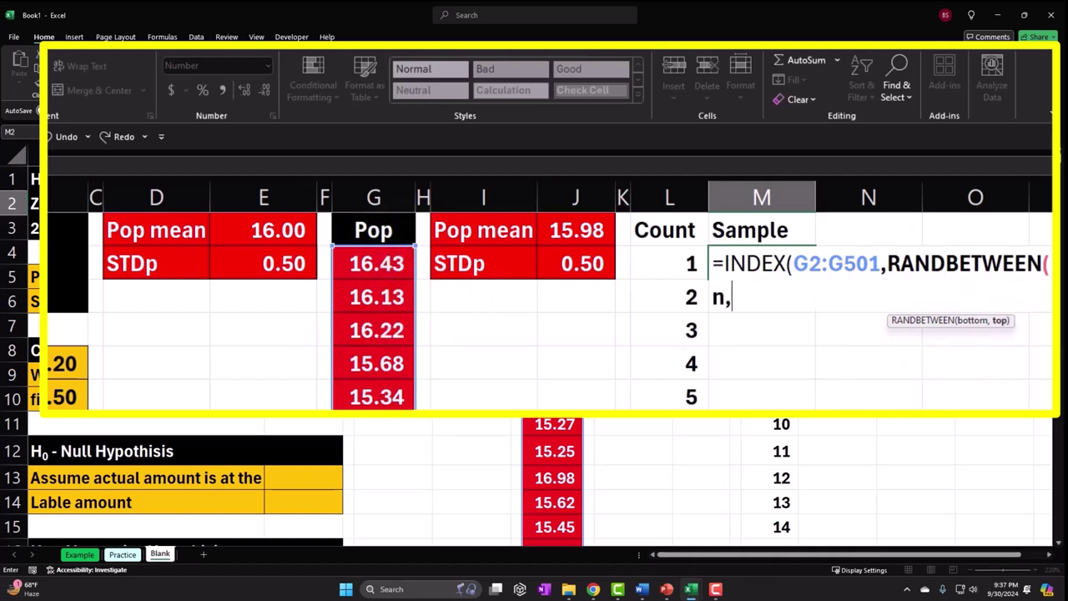
pyautogui.press('BackSpace')
pyautogui.press('BackSpace')
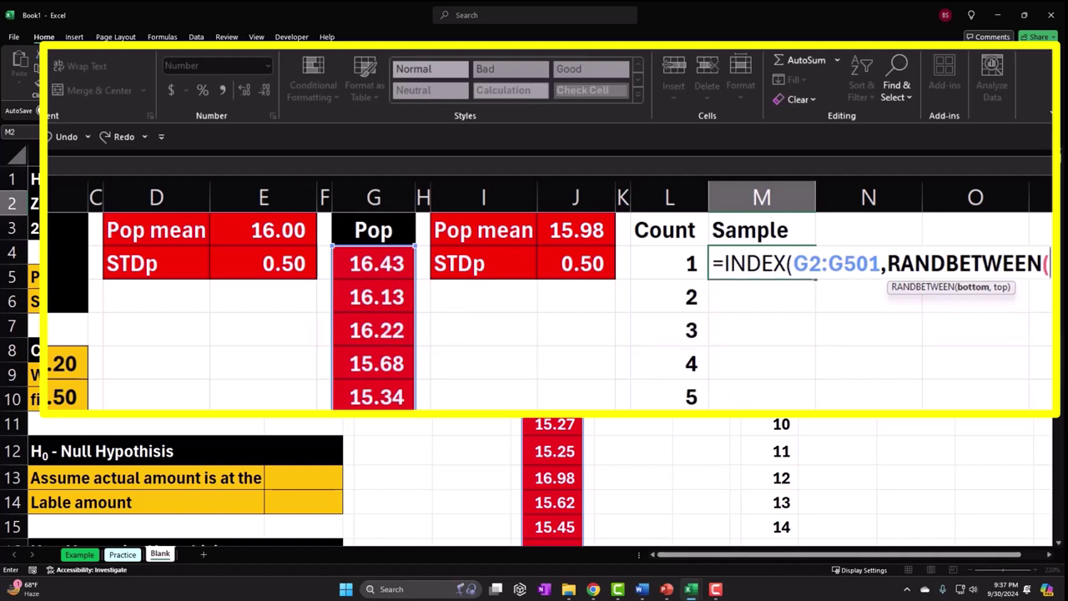
pyautogui.write('1,500')
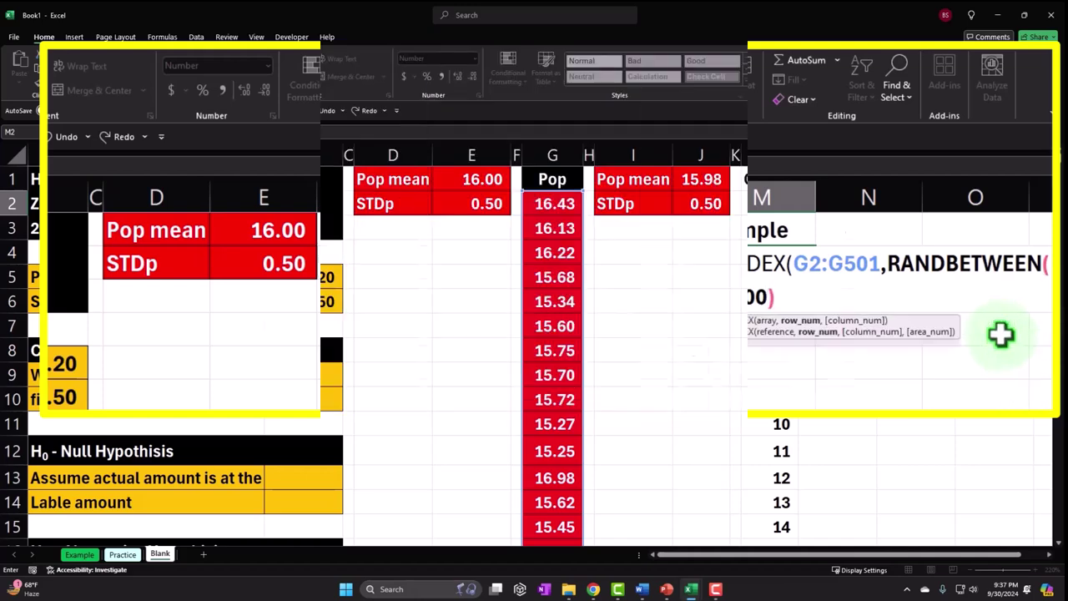
pyautogui.write(')')
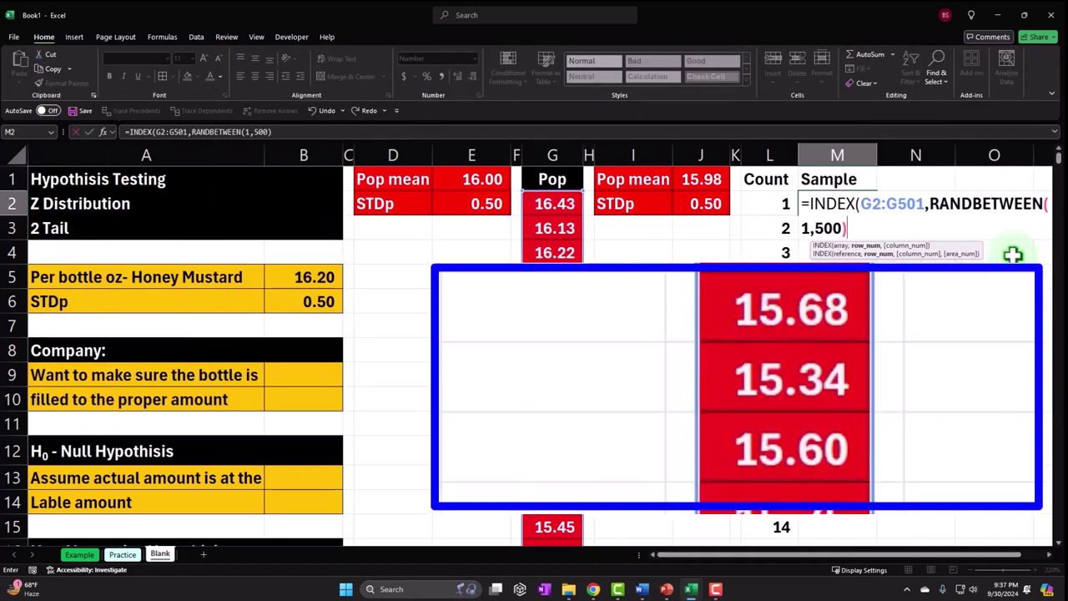
pyautogui.press('Return')
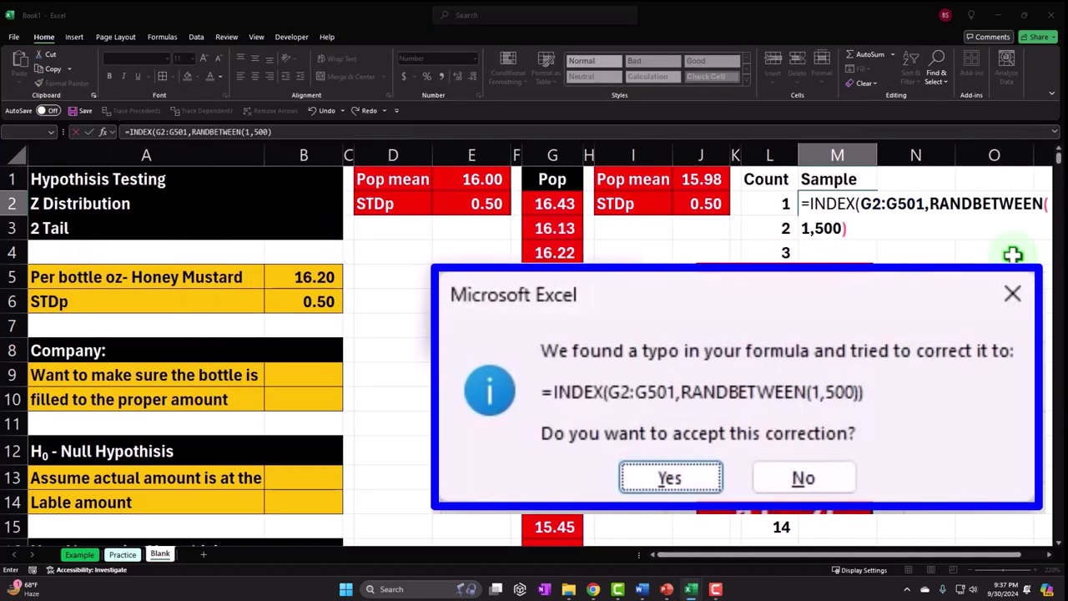
pyautogui.press('Return')
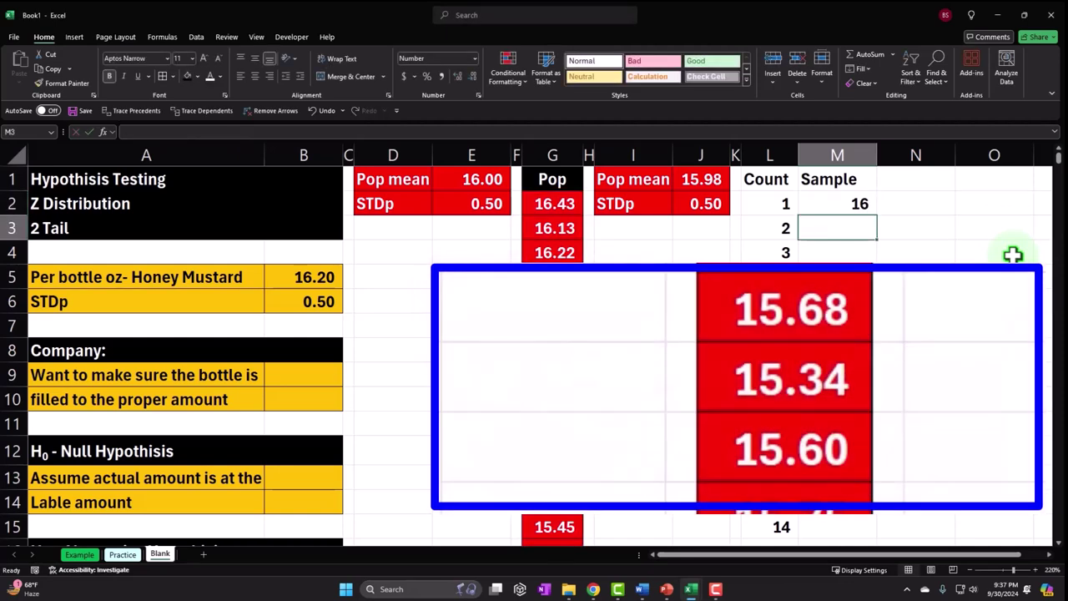
# - Make the population range in the M2 formula absolute as $G$2:$G$501
pyautogui.doubleClick(848, 204)
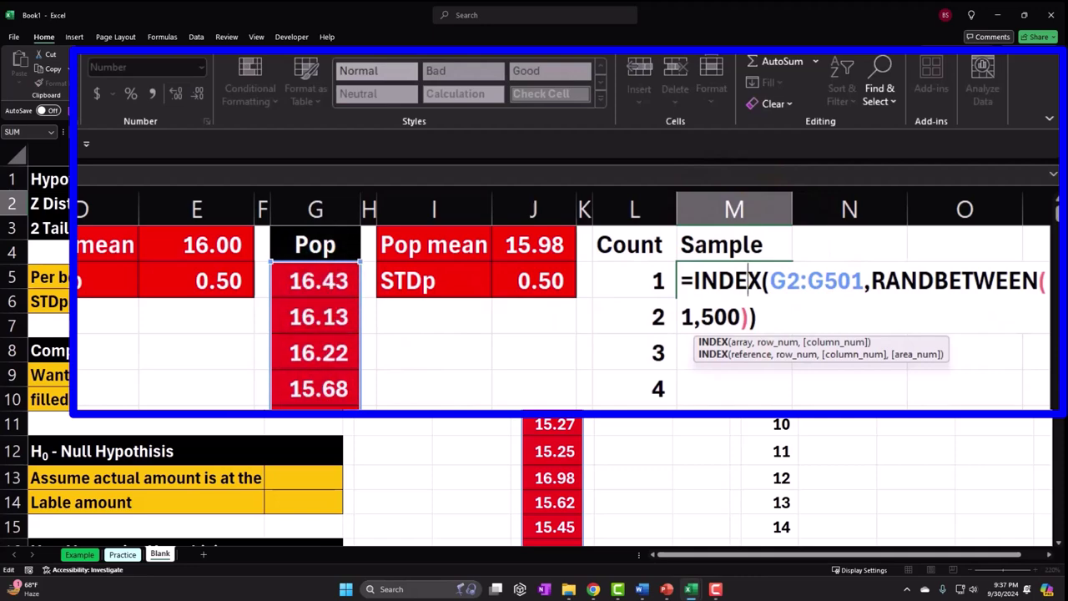
pyautogui.click(775, 294)
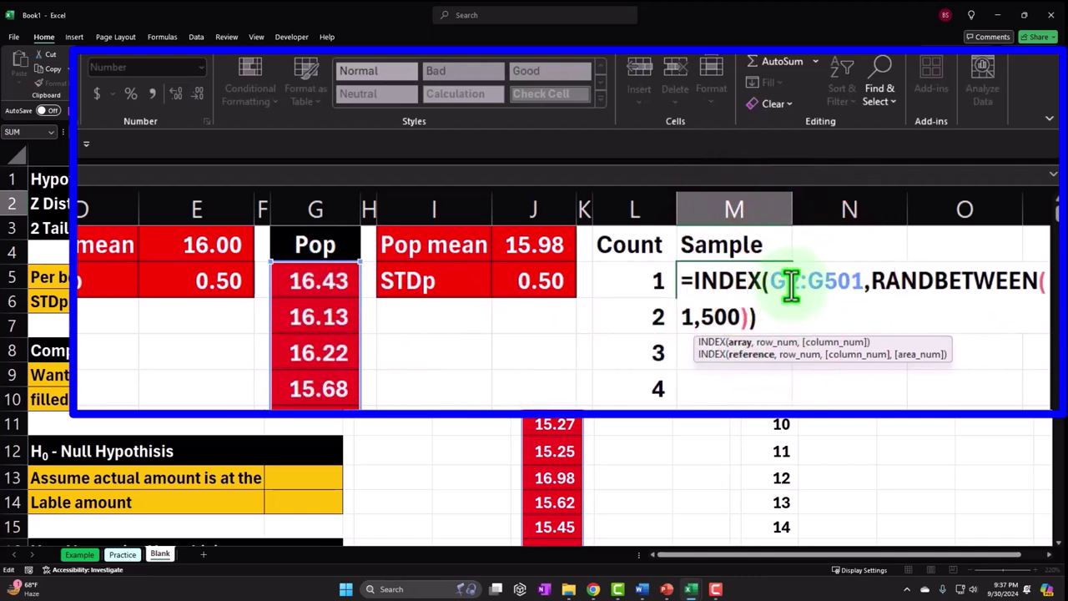
pyautogui.click(789, 283)
pyautogui.press('F4')
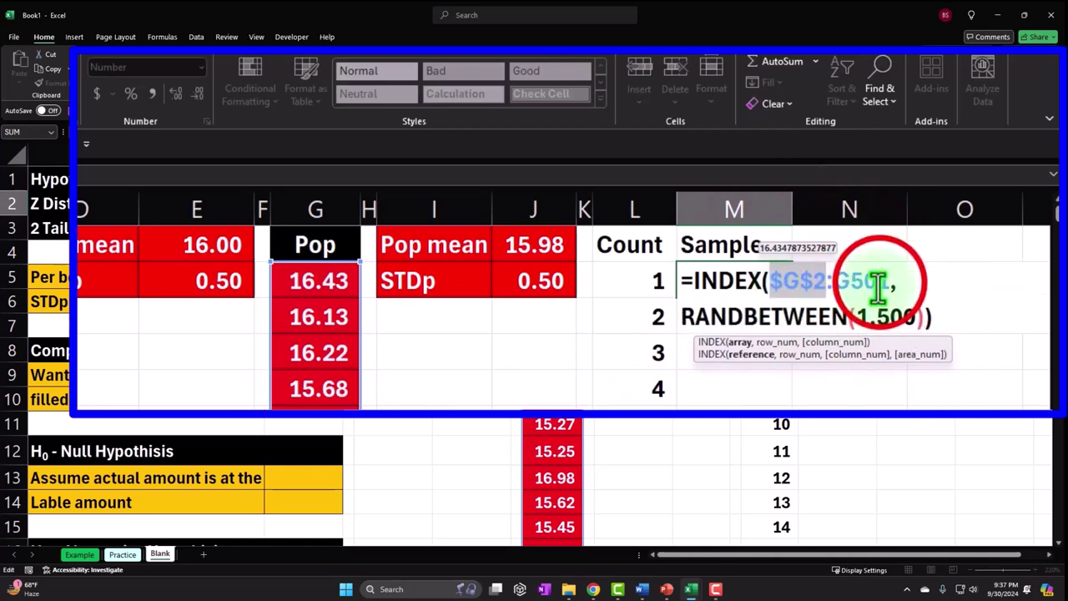
pyautogui.press('F4')
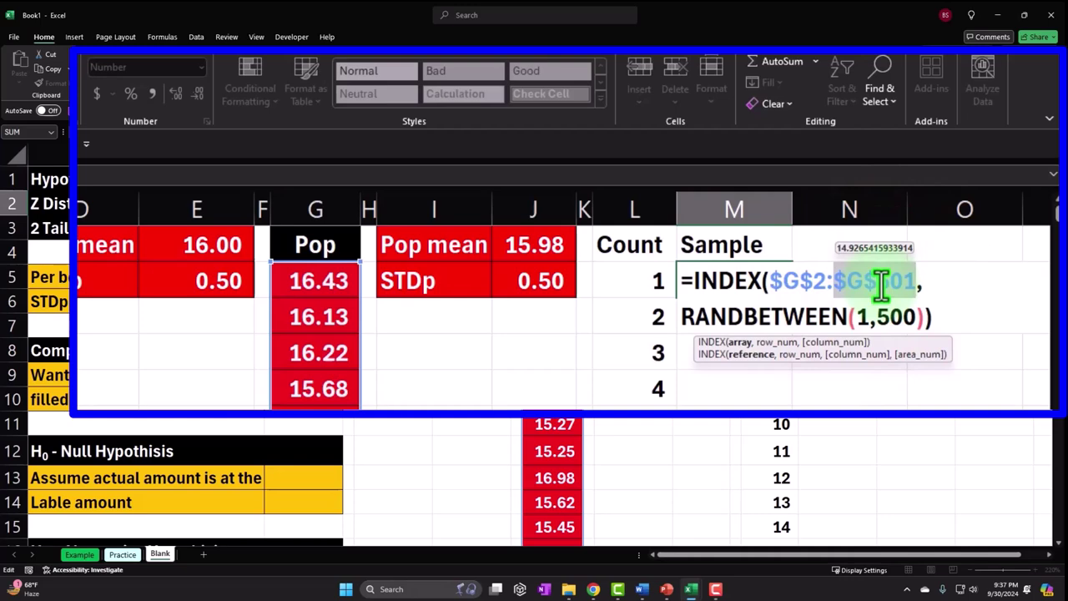
pyautogui.press('Return')
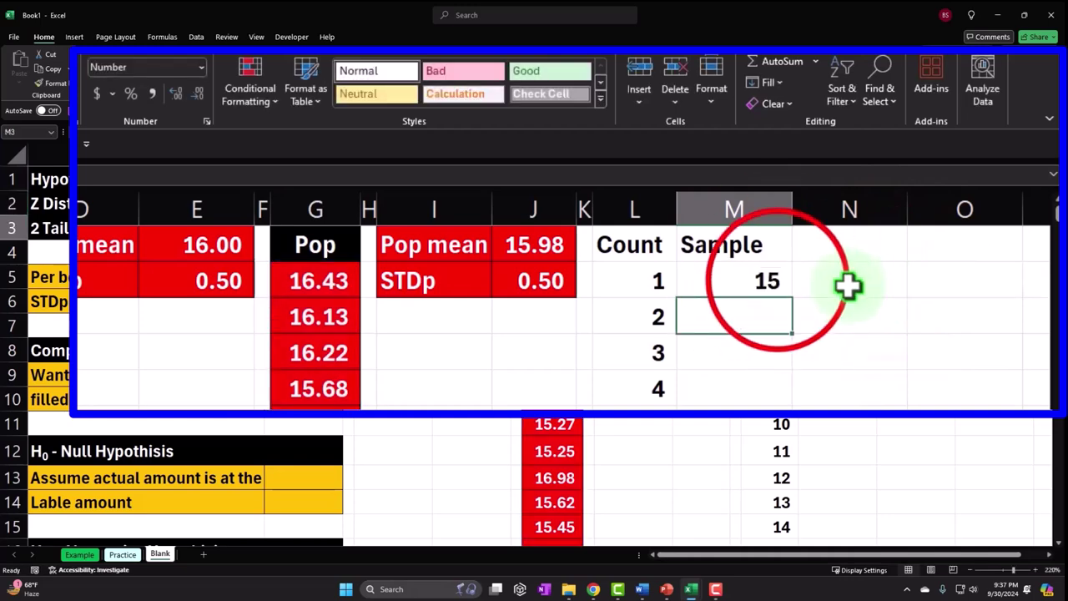
# - Show M2 with two decimal places and fill its formula down alongside the 35 count rows
pyautogui.click(776, 281)
pyautogui.click(177, 93)
pyautogui.click(178, 92)
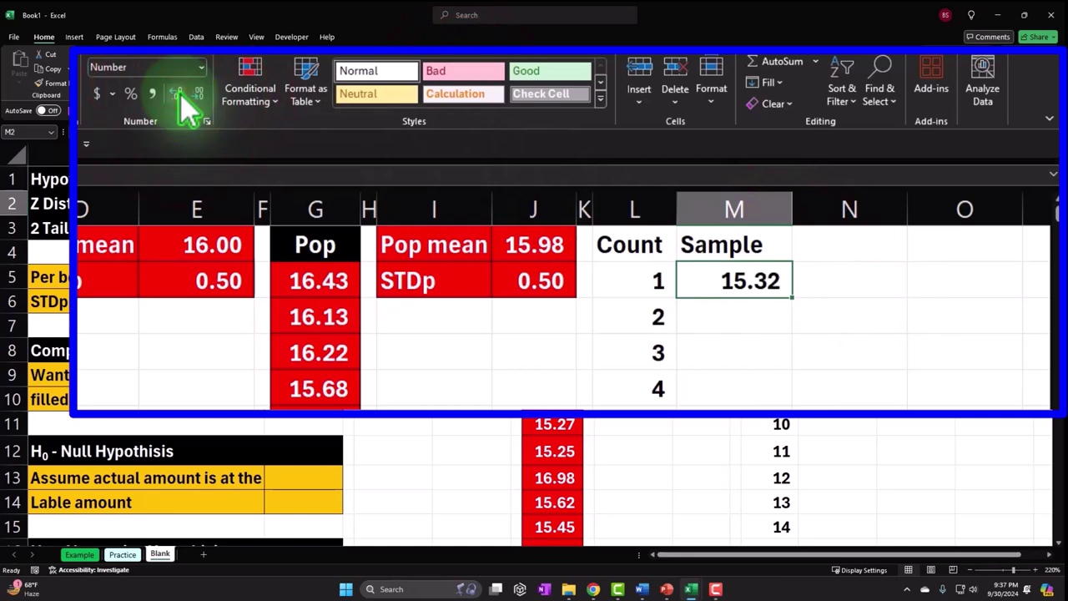
pyautogui.doubleClick(793, 298)
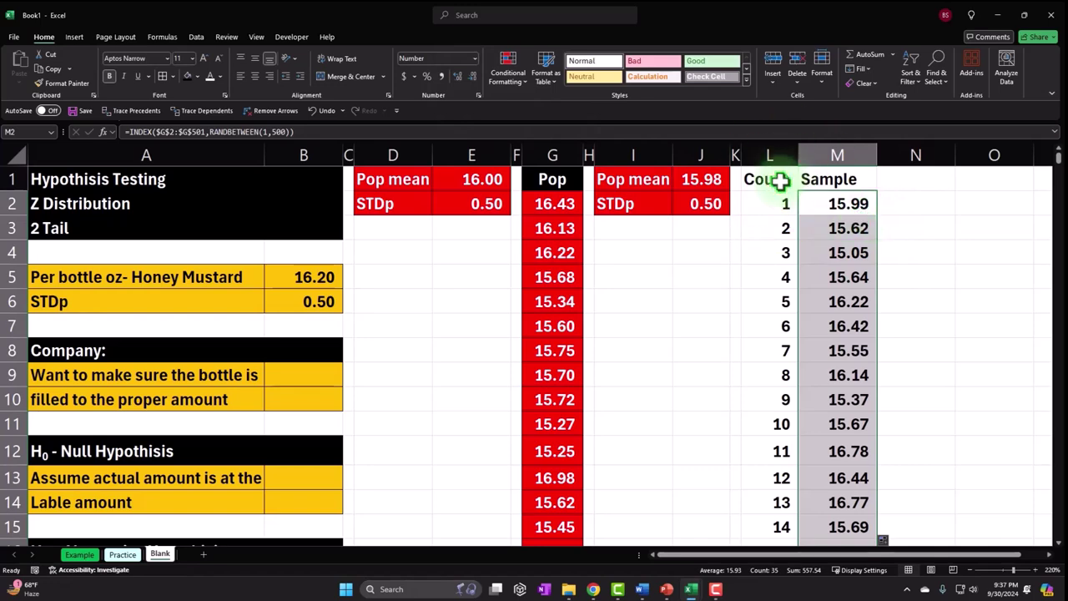
# - Format the headings in L1:M1 with a black fill, white font and centred alignment
pyautogui.moveTo(779, 179); pyautogui.dragTo(800, 181)
pyautogui.click(187, 76)
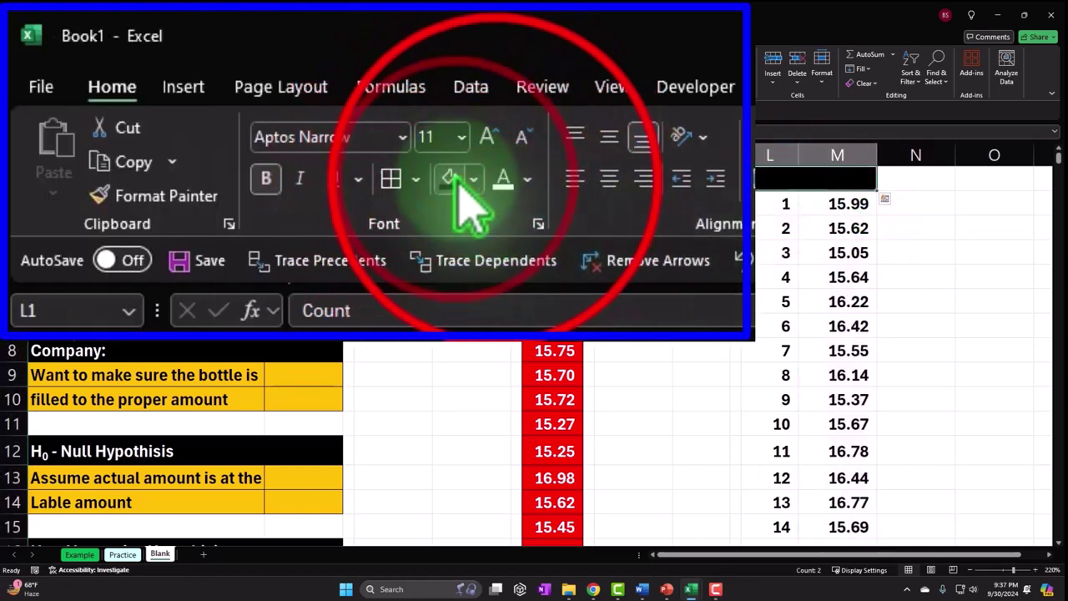
pyautogui.click(210, 75)
pyautogui.click(254, 75)
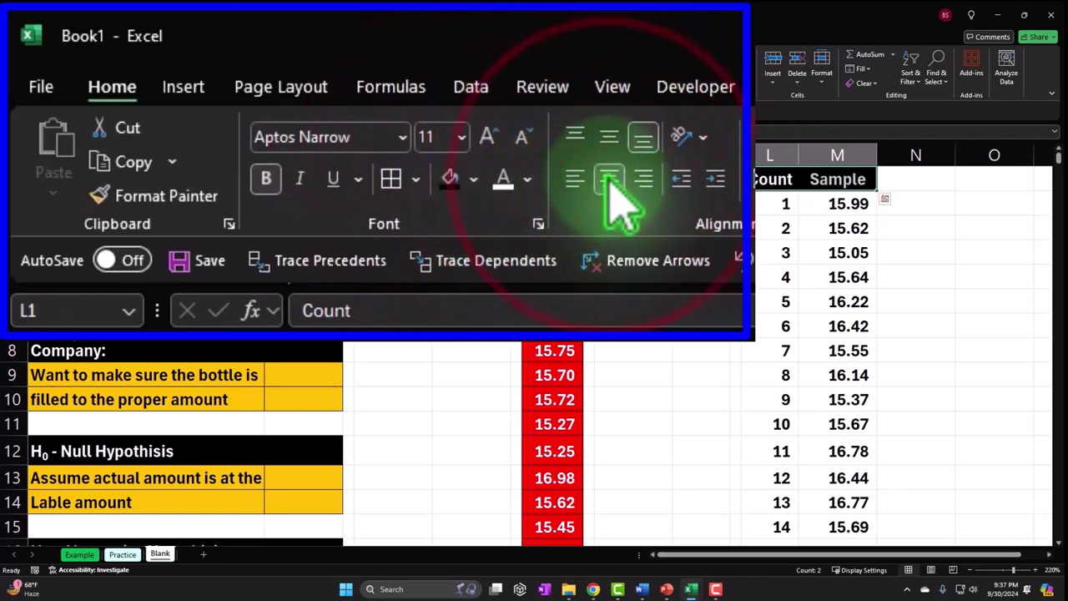
# - Give the count and sample data in L2:M36 borders and a light blue fill, and slightly narrow column L
pyautogui.moveTo(783, 204); pyautogui.dragTo(843, 211)
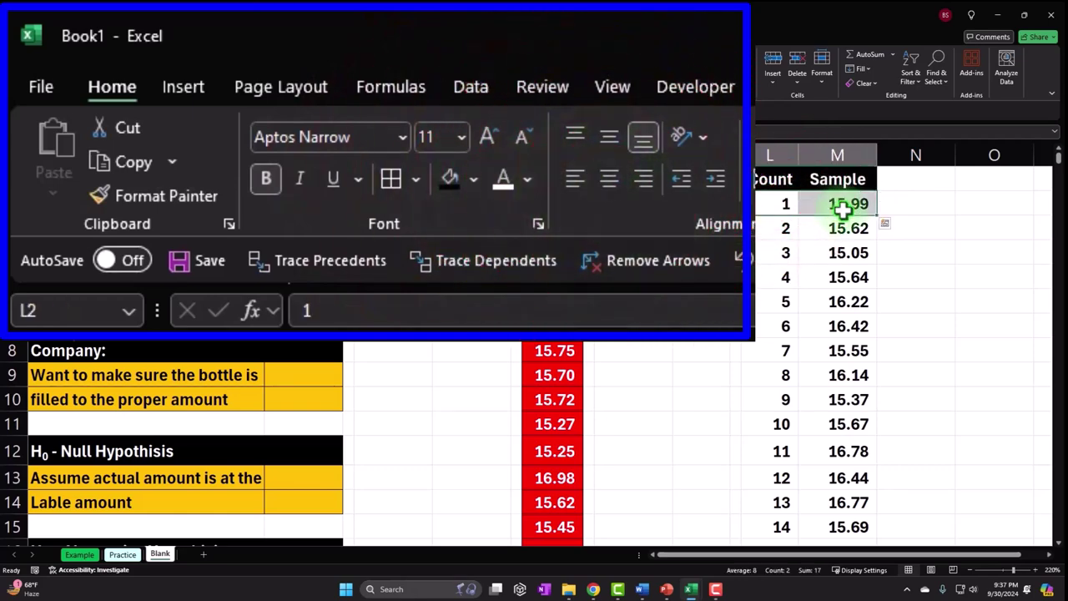
pyautogui.hotkey('ctrl', 'shift', 'Down')
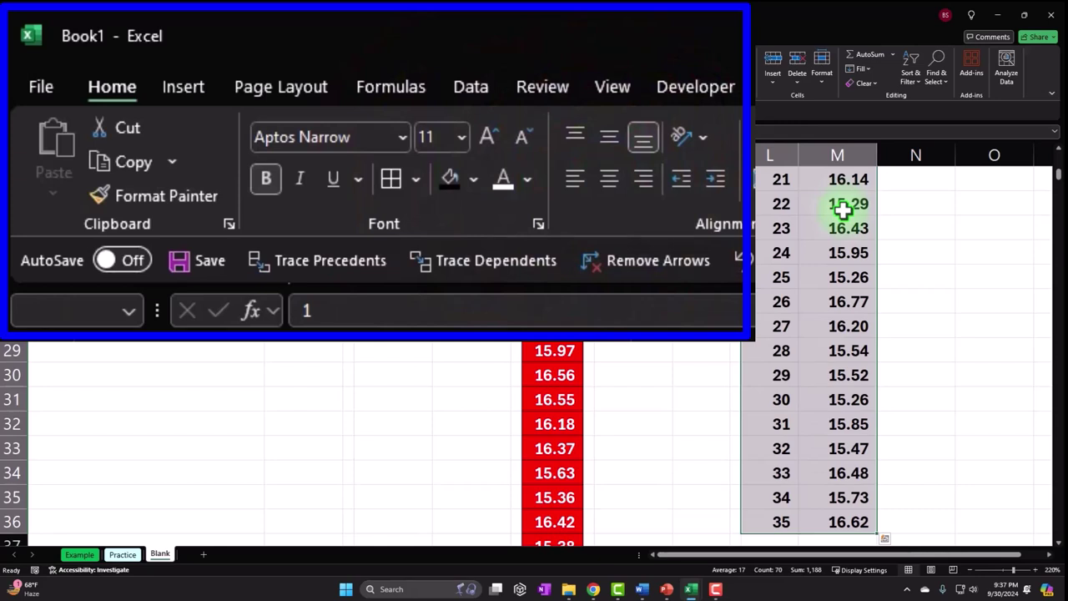
pyautogui.click(390, 178)
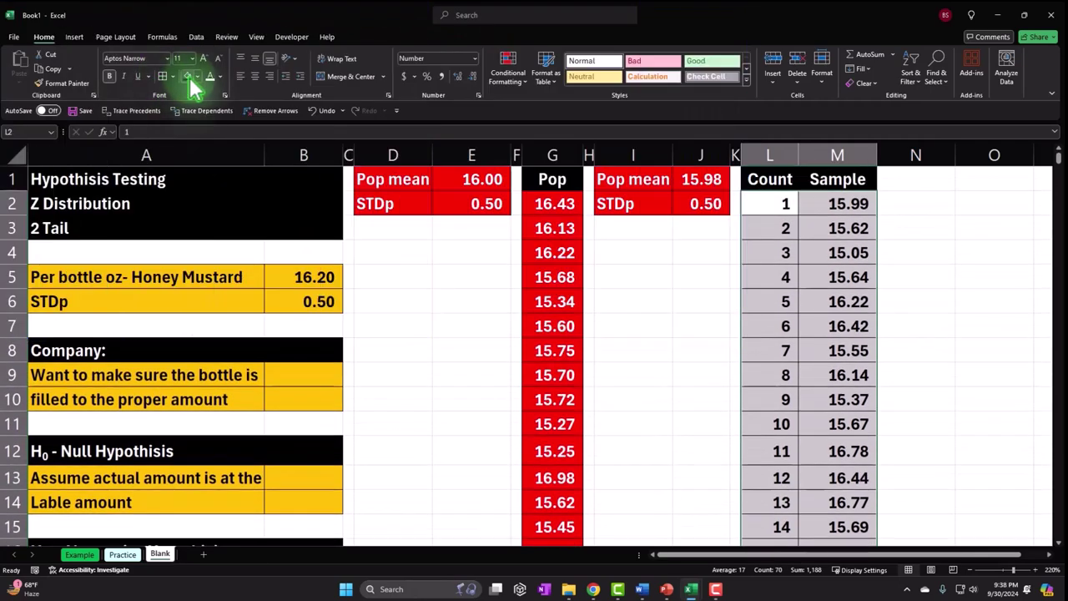
pyautogui.click(197, 77)
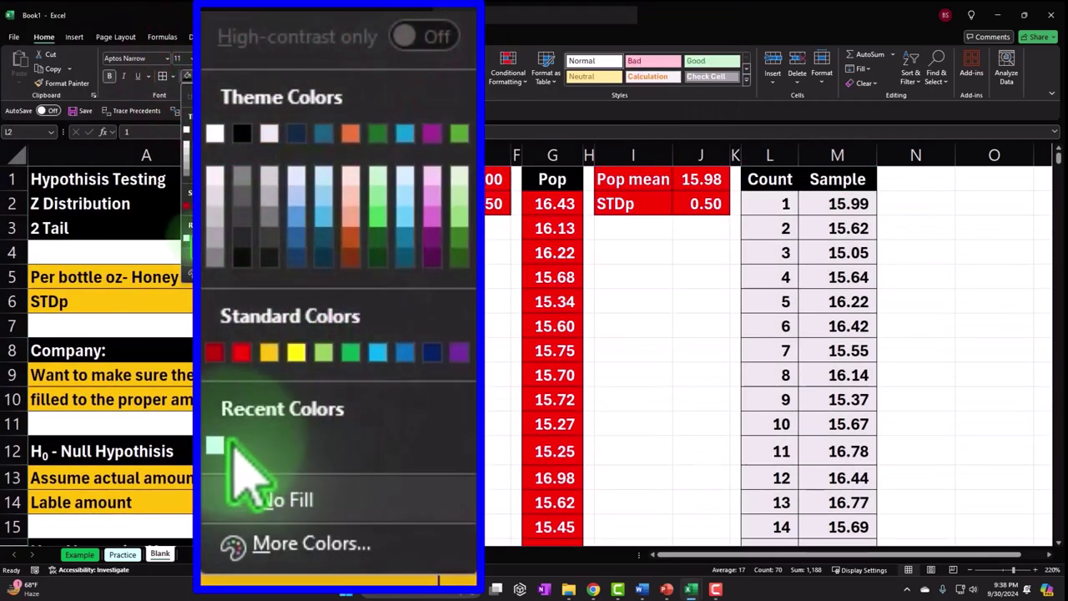
pyautogui.click(307, 551)
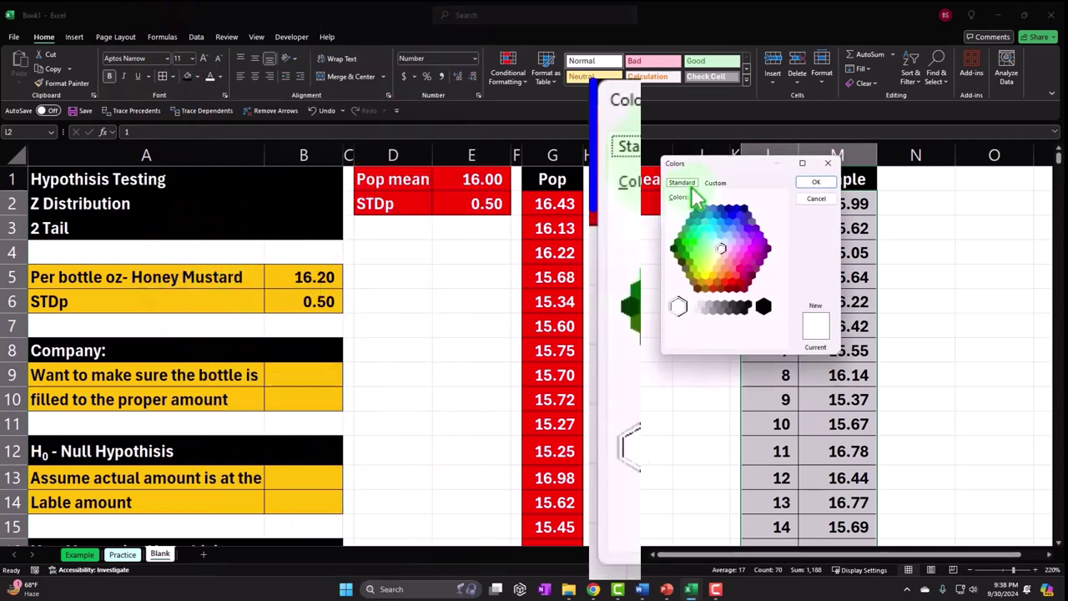
pyautogui.click(735, 289)
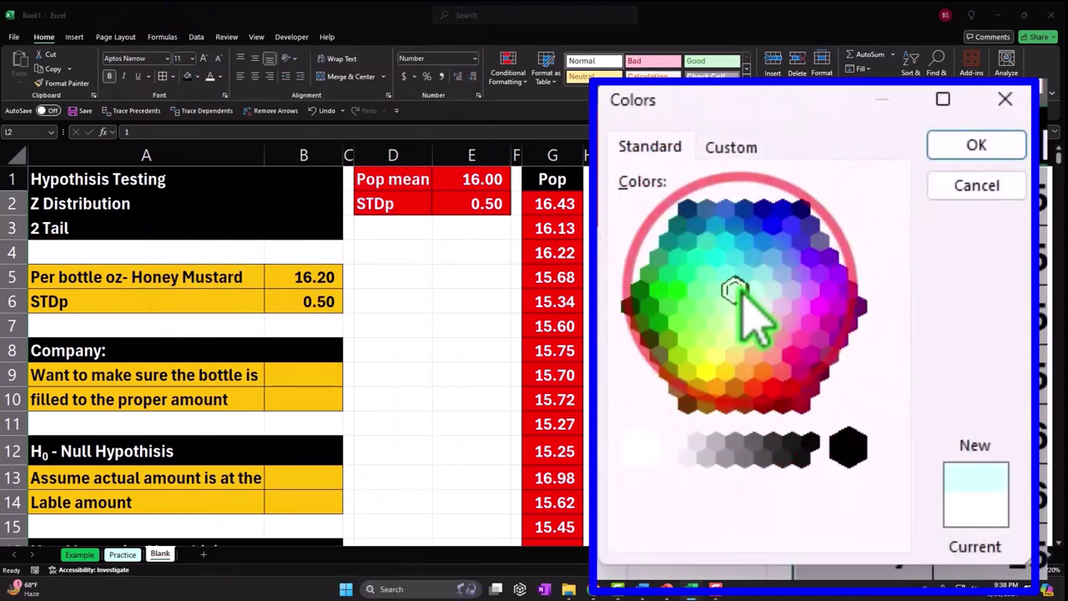
pyautogui.click(977, 144)
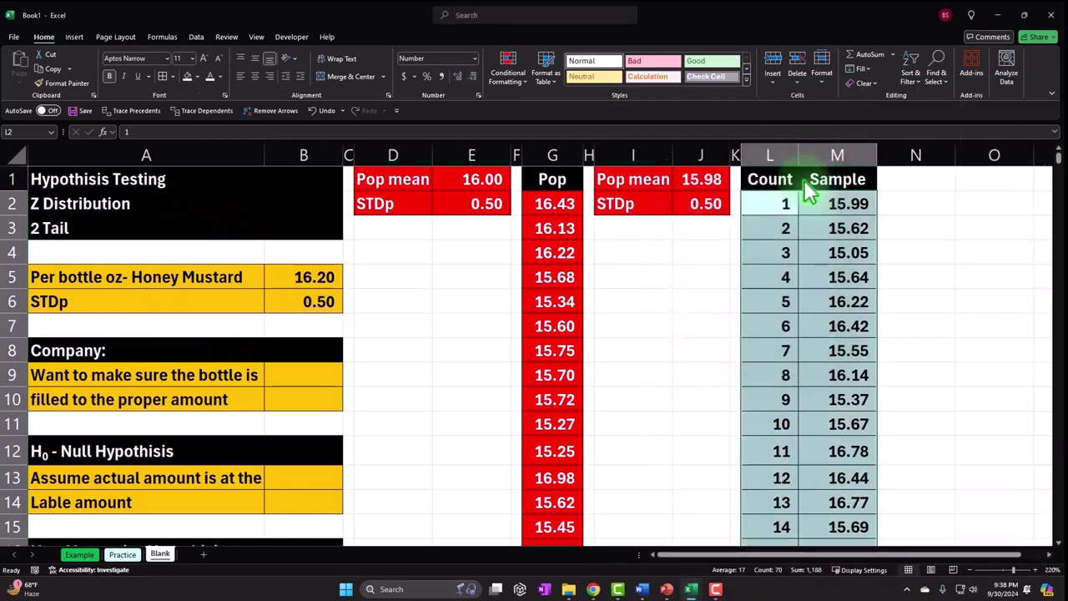
pyautogui.click(856, 115)
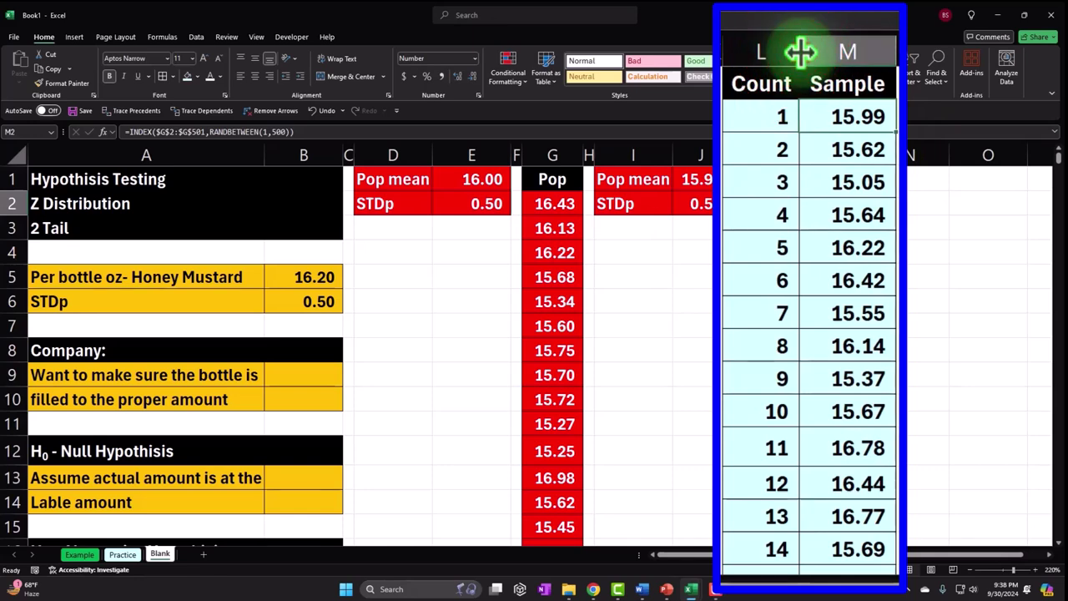
pyautogui.click(812, 114)
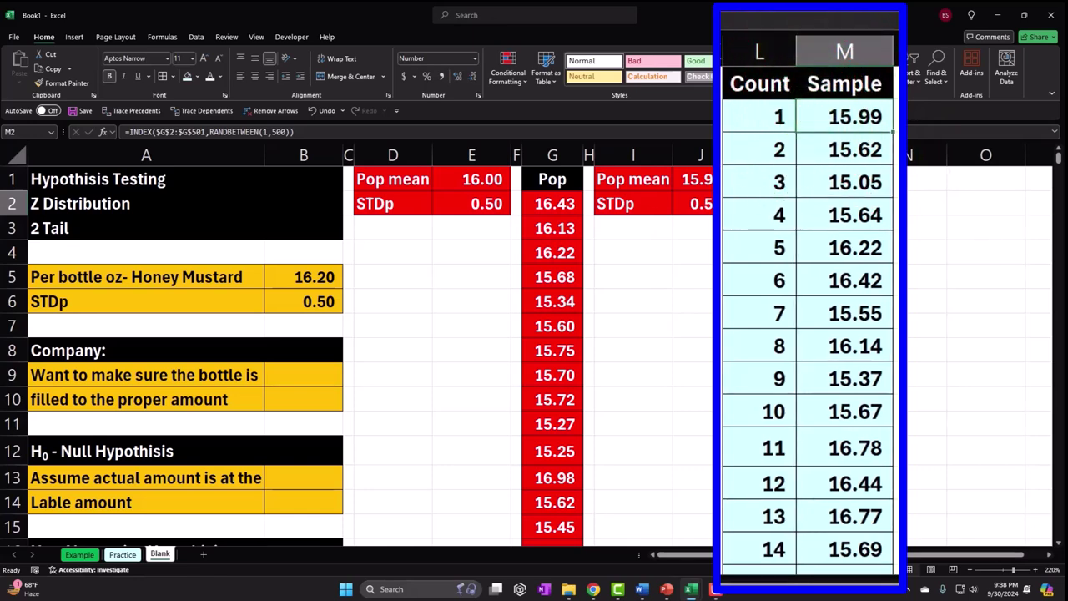
# - Copy the format and narrow width of column K to column N
pyautogui.click(918, 243)
pyautogui.press('Right')
pyautogui.press('Right')
pyautogui.press('Right')
pyautogui.press('Right')
pyautogui.press('Right')
pyautogui.press('Right')
pyautogui.press('Right')
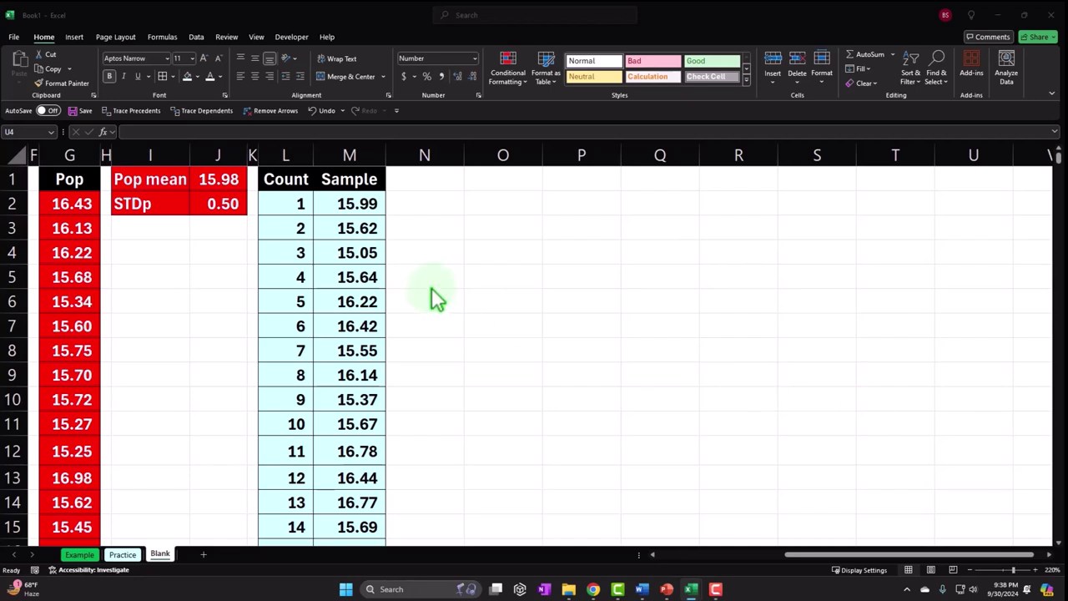
pyautogui.click(259, 151)
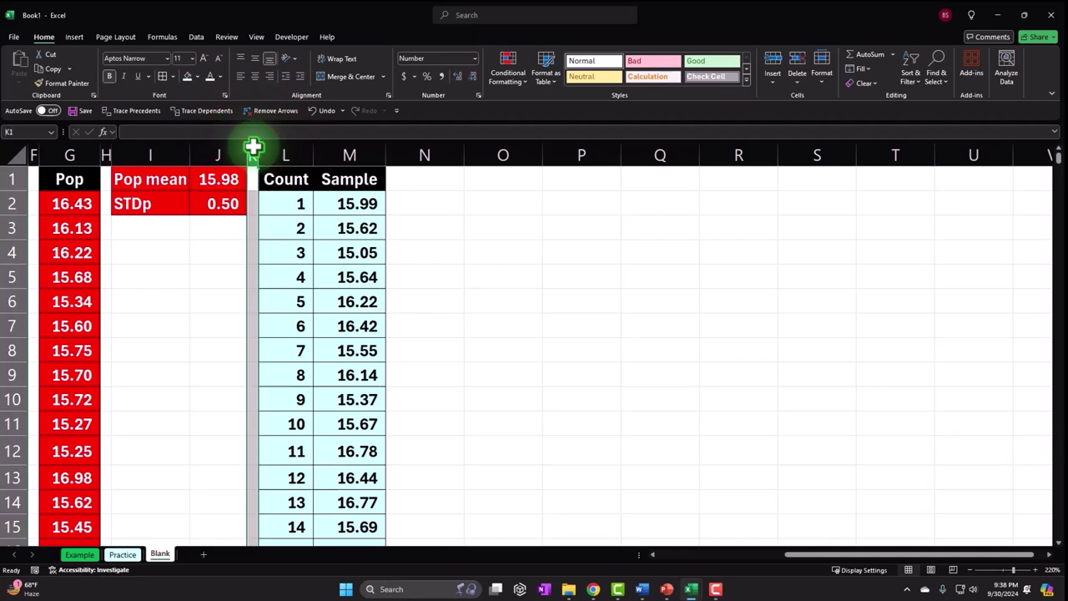
pyautogui.click(84, 133)
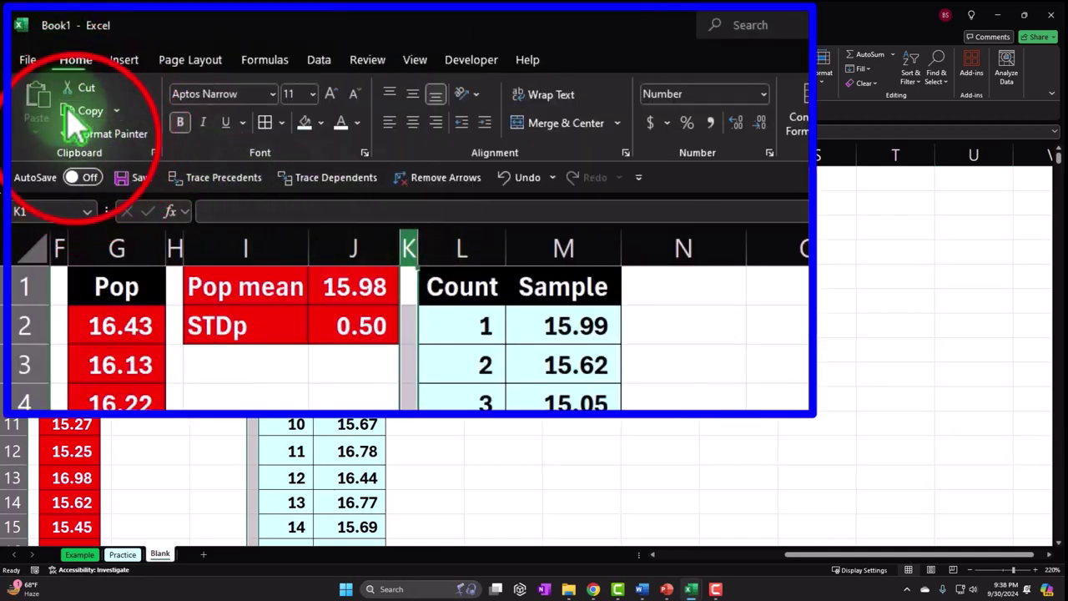
pyautogui.click(723, 247)
# - Enter the null hypothesis label "H0 : μ" in cell O1, using the Greek small letter mu symbol
pyautogui.click(731, 285)
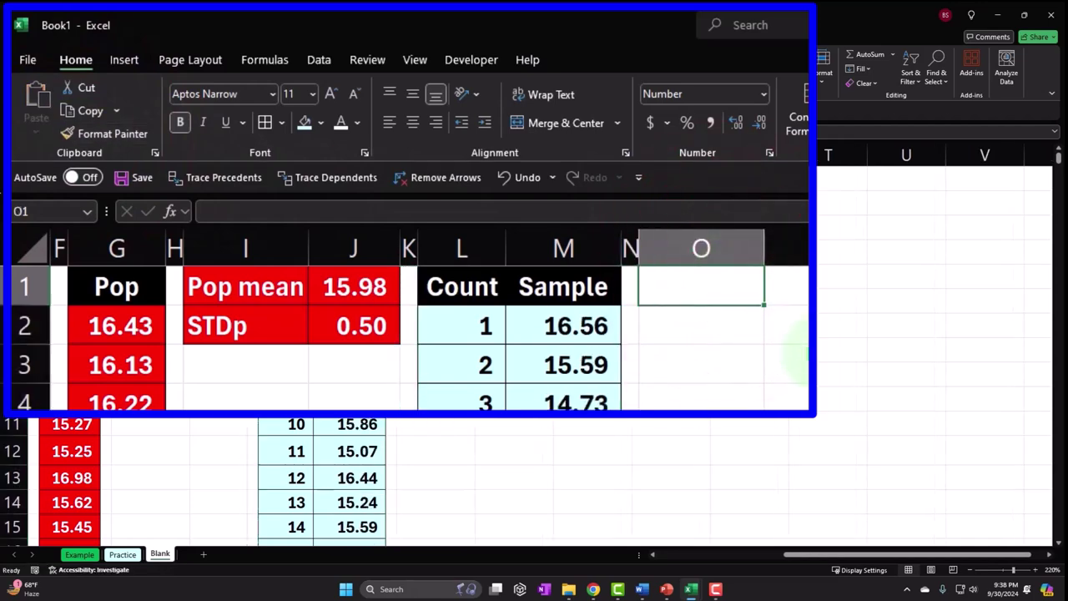
pyautogui.write('H0 :')
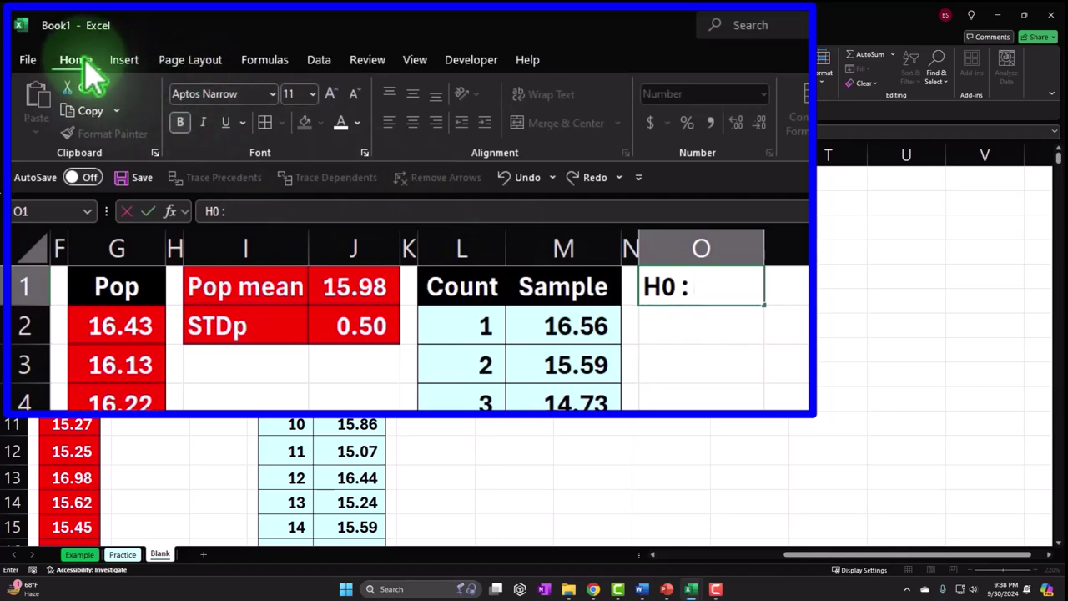
pyautogui.click(124, 60)
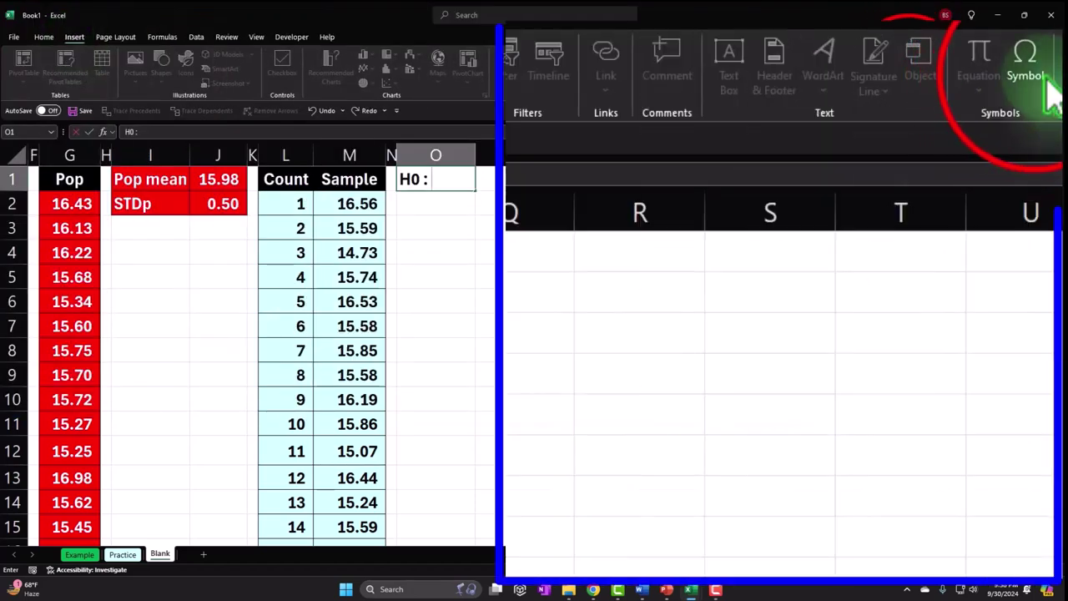
pyautogui.click(903, 65)
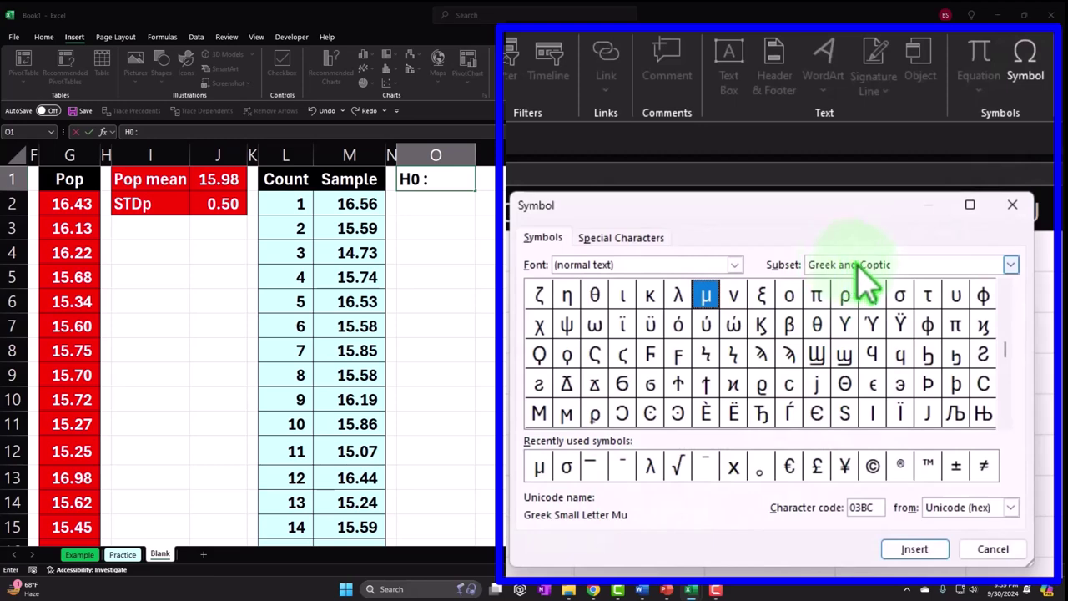
pyautogui.click(539, 466)
pyautogui.click(915, 549)
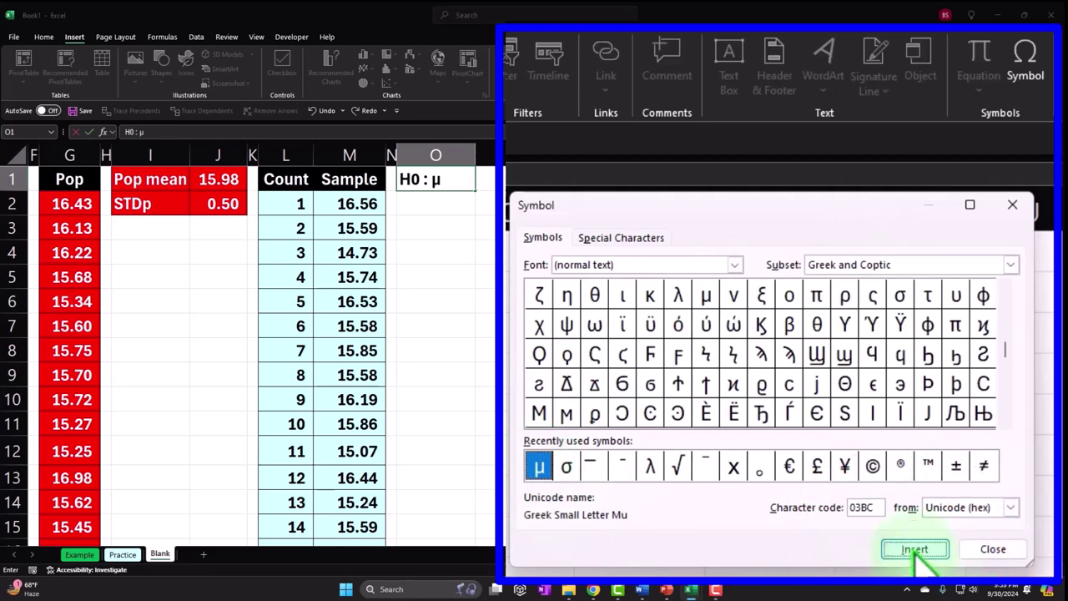
pyautogui.click(1012, 205)
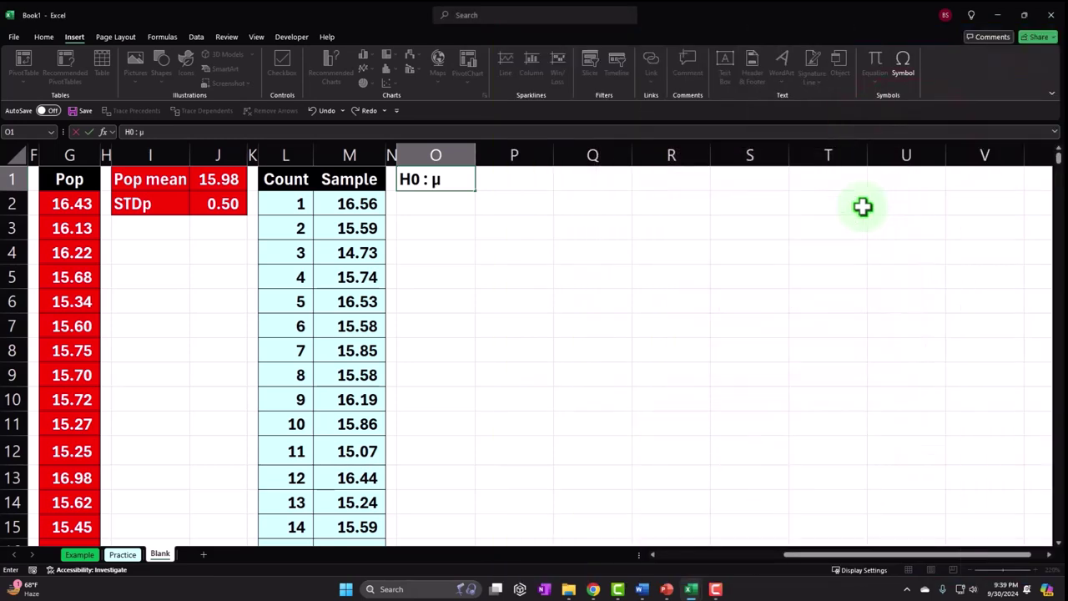
pyautogui.press('Return')
# - Format the 0 in the O1 null hypothesis label as subscript
pyautogui.click(409, 179)
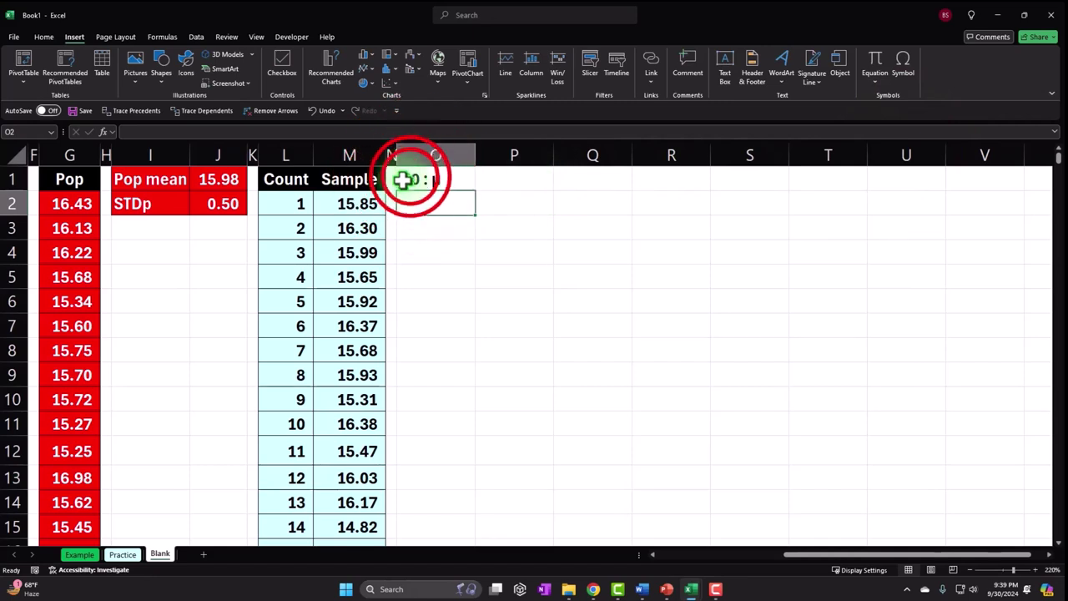
pyautogui.doubleClick(415, 179)
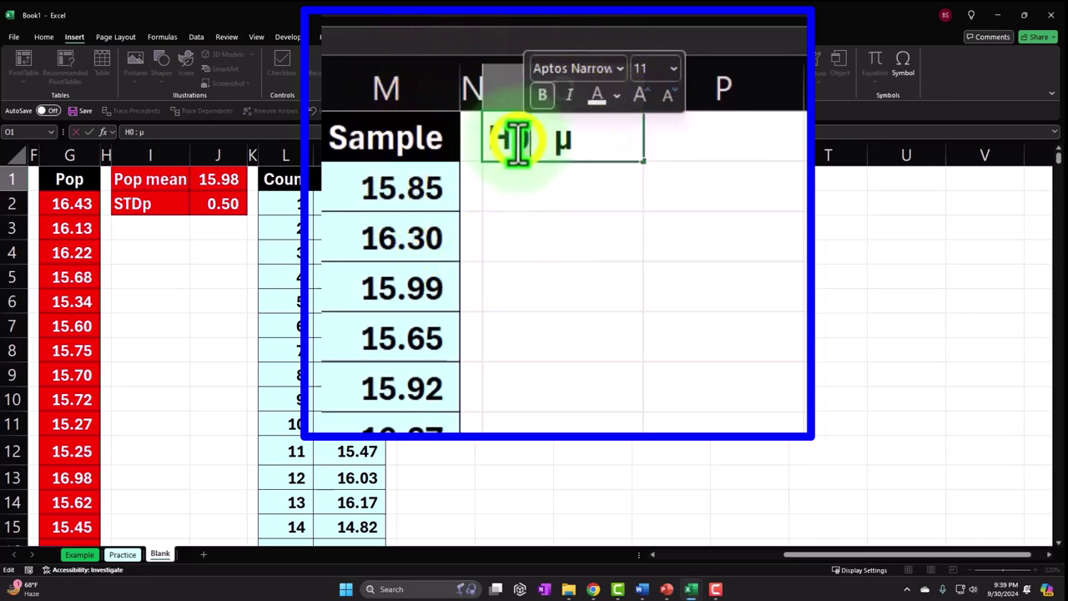
pyautogui.rightClick(523, 149)
pyautogui.click(451, 276)
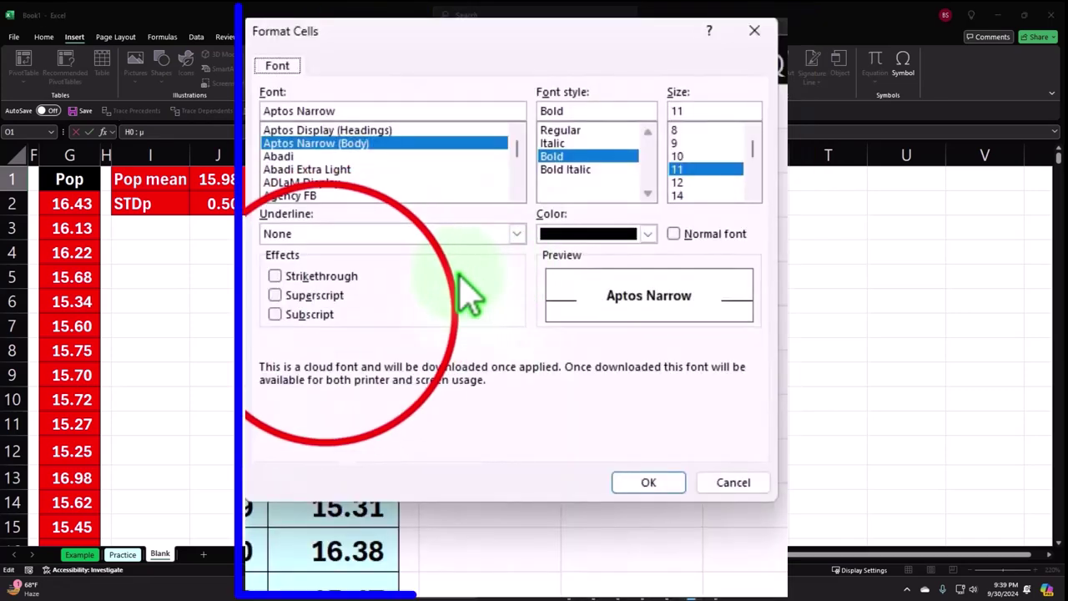
pyautogui.click(321, 315)
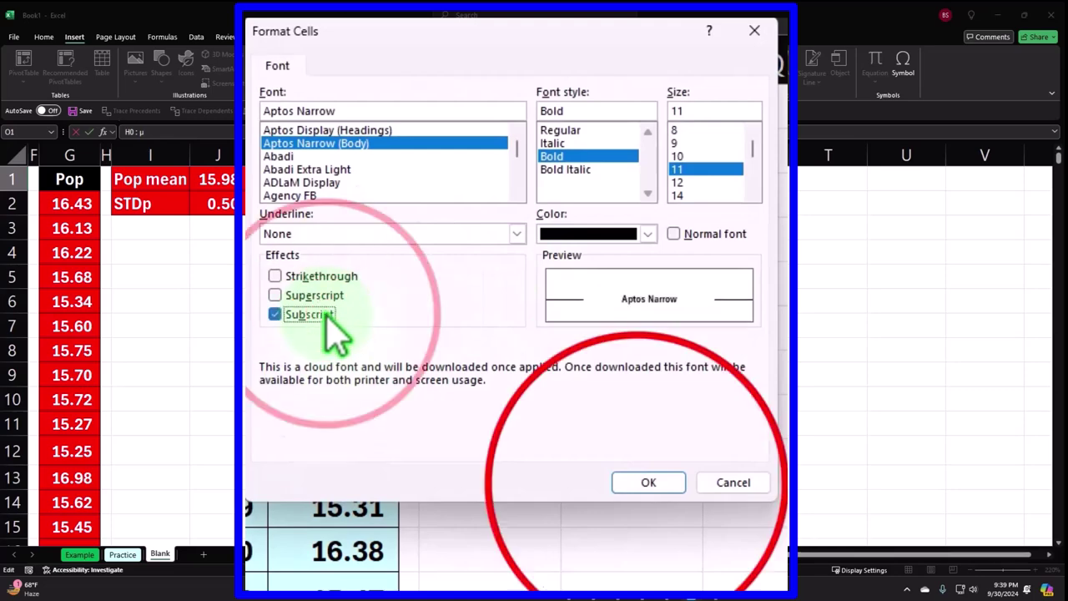
pyautogui.click(643, 484)
pyautogui.click(639, 480)
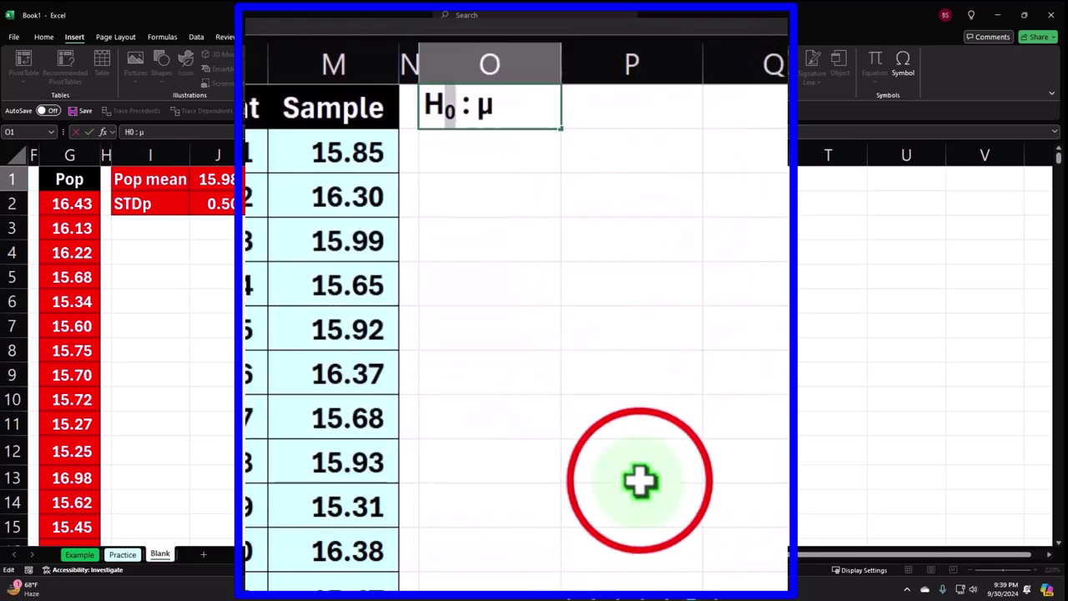
# - Enter a plain equals sign in P1, beside the null hypothesis label
pyautogui.click(496, 185)
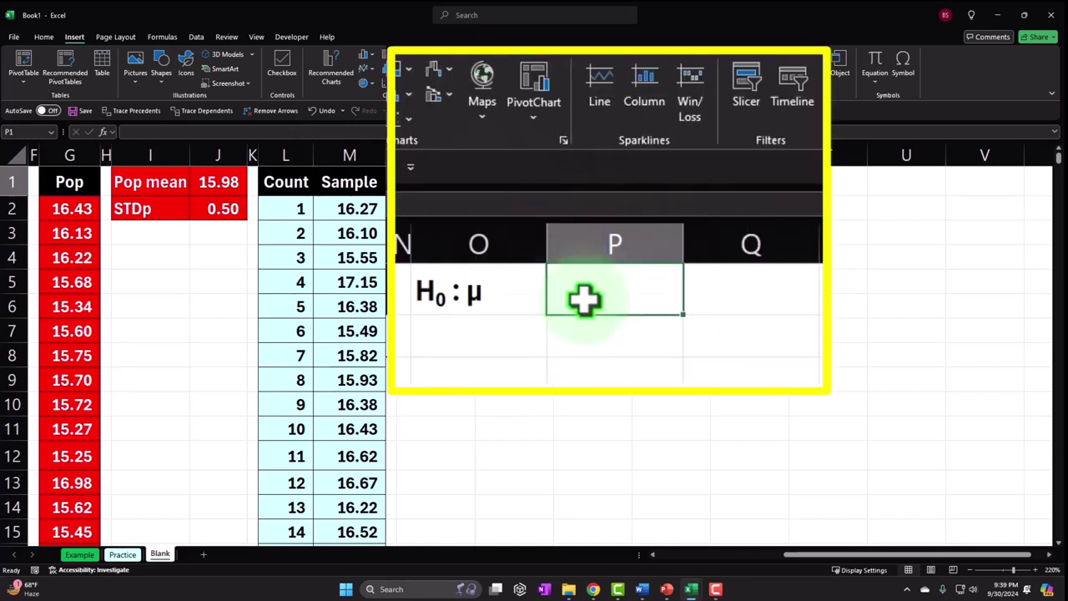
pyautogui.write('=')
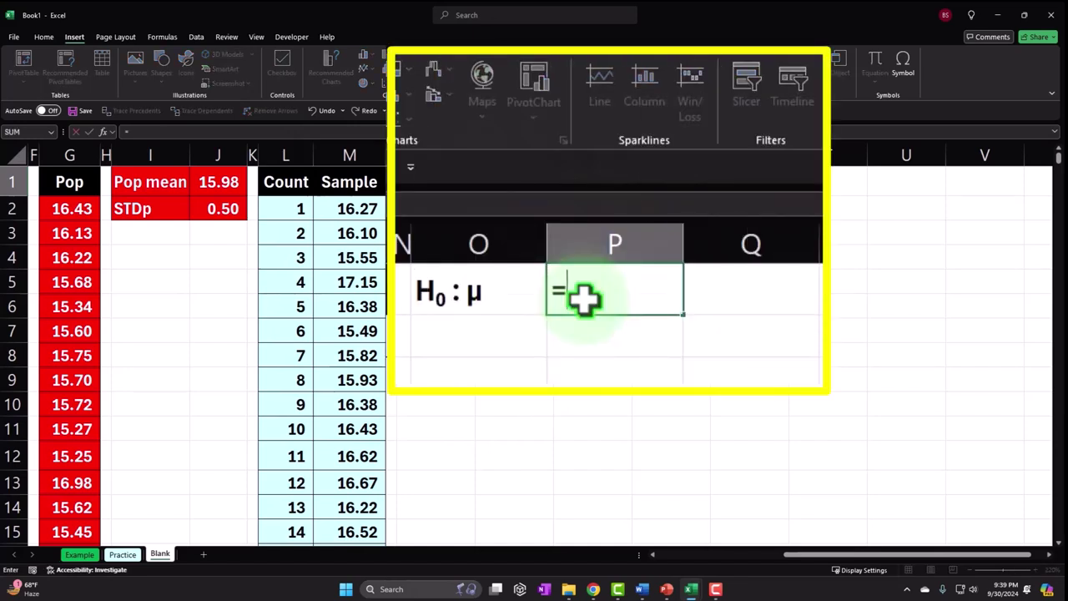
pyautogui.press('Right')
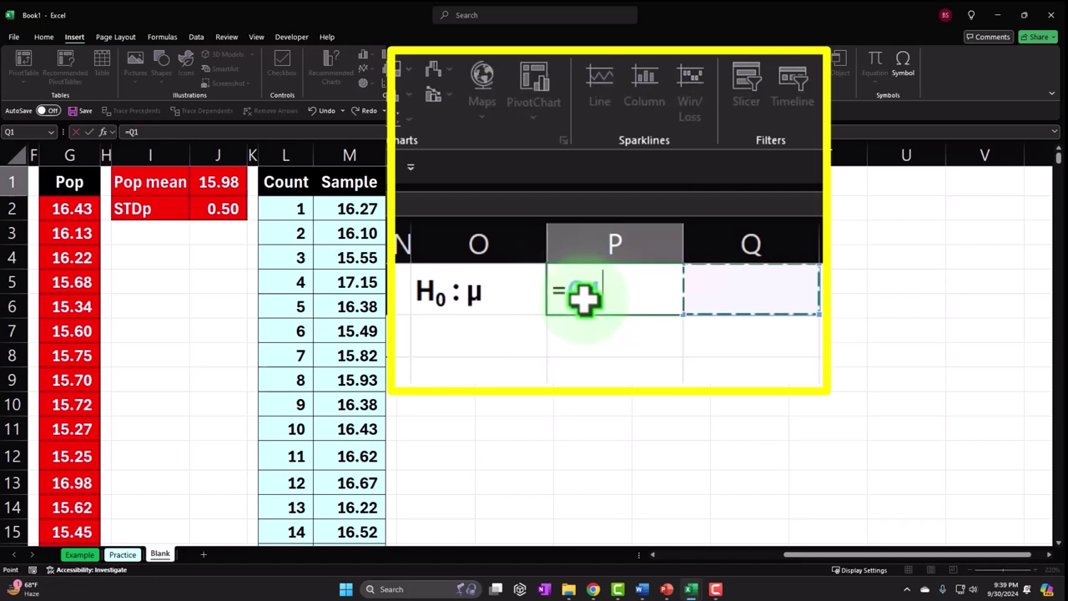
pyautogui.press('BackSpace')
pyautogui.press('Return')
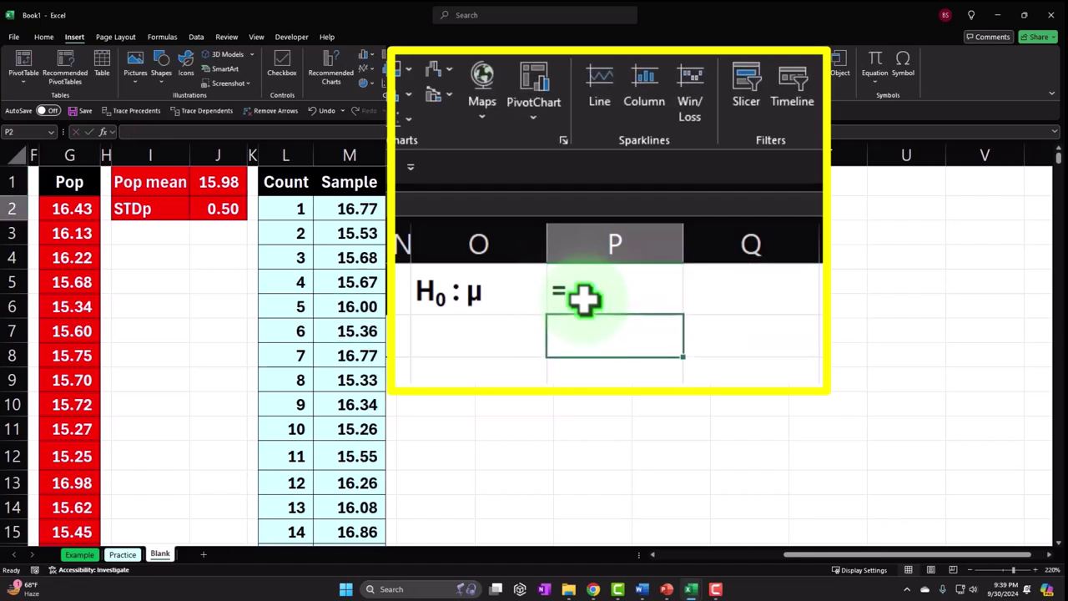
# - Link Q1 to the honey mustard ounces per bottle in B5 with the formula =B5
pyautogui.press('Up')
pyautogui.press('Right')
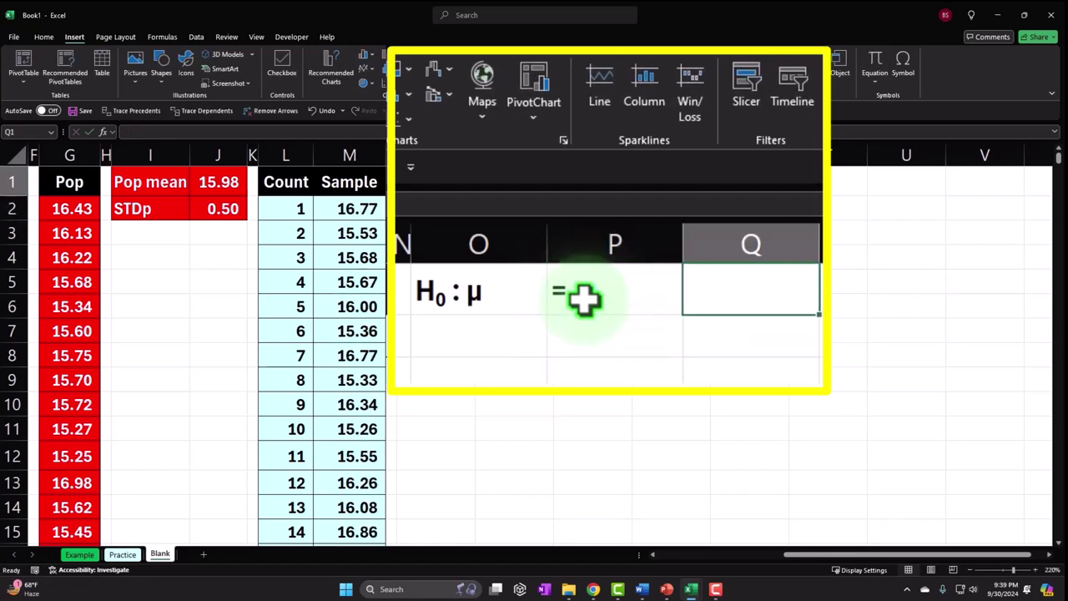
pyautogui.write('=')
pyautogui.press('Left')
pyautogui.press('Left')
pyautogui.press('Left')
pyautogui.press('Left')
pyautogui.press('Left')
pyautogui.press('Left')
pyautogui.press('Left')
pyautogui.press('Left')
pyautogui.press('Left')
pyautogui.press('Left')
pyautogui.press('Left')
pyautogui.press('Left')
pyautogui.press('Left')
pyautogui.press('Left')
pyautogui.press('Left')
pyautogui.press('Left')
pyautogui.press('Down')
pyautogui.press('Down')
pyautogui.press('Down')
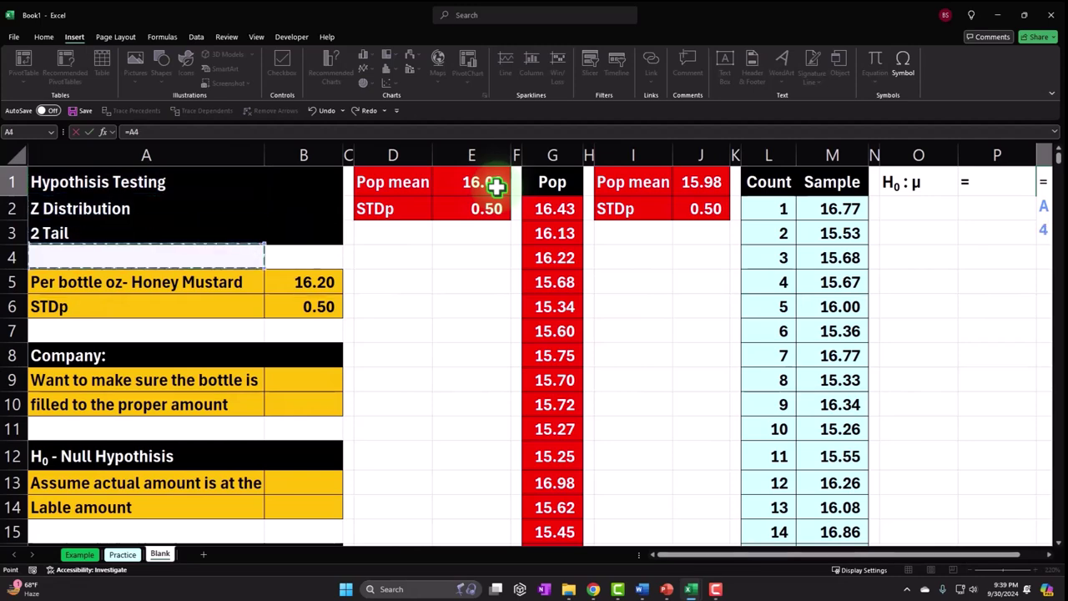
pyautogui.press('Down')
pyautogui.press('Right')
pyautogui.press('Return')
pyautogui.press('Up')
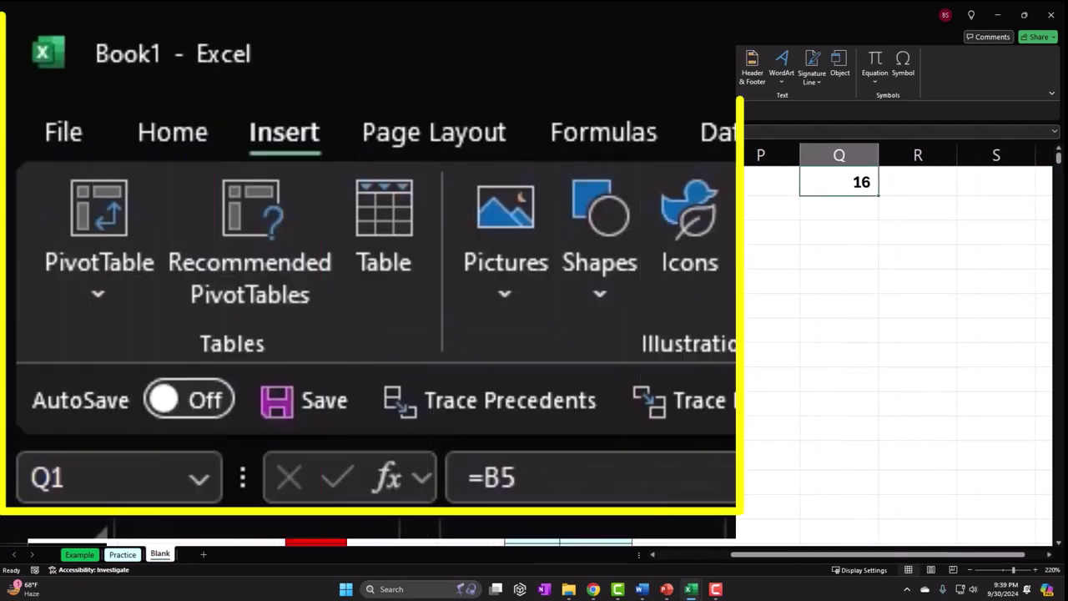
# - Show the linked bottle amount in Q1 with two decimal places
pyautogui.click(51, 42)
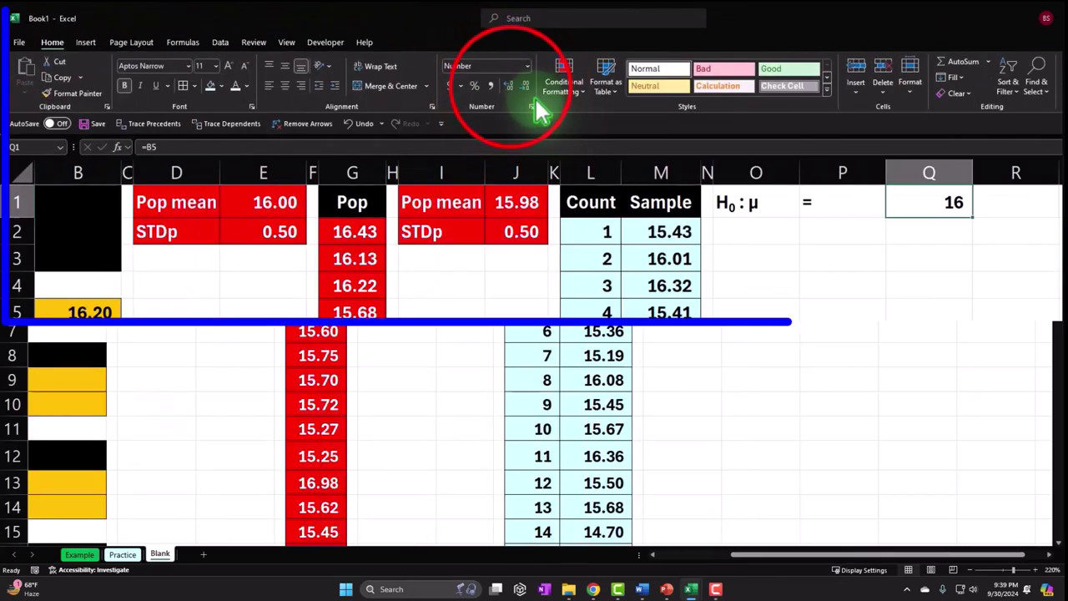
pyautogui.click(510, 85)
pyautogui.click(511, 85)
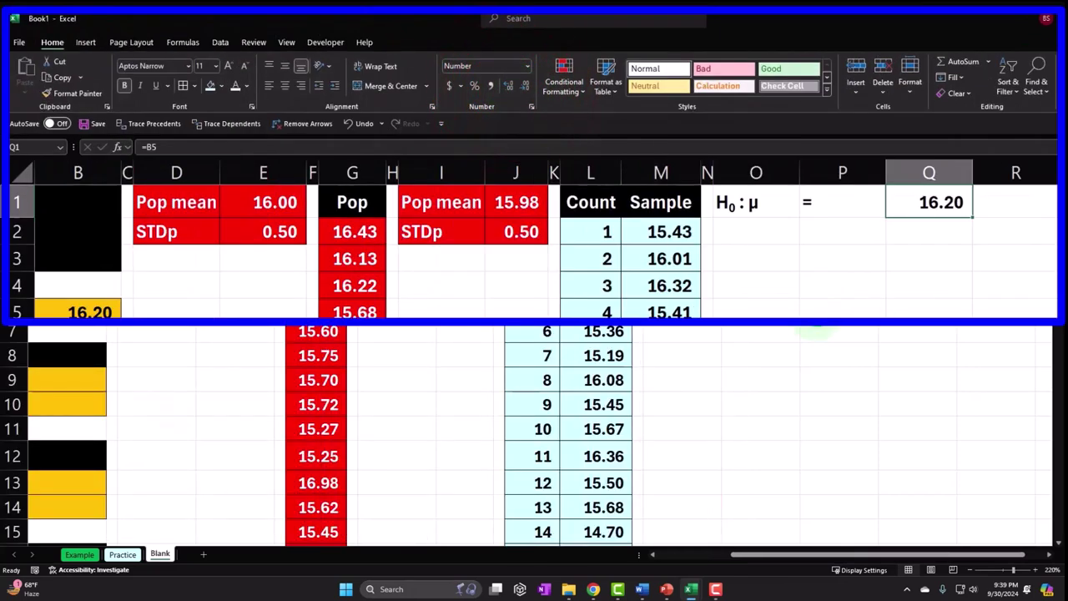
# - Enter the alternative hypothesis label "Ha : μ" in O2, using the Greek small letter mu symbol
pyautogui.press('Down')
pyautogui.press('Left')
pyautogui.press('Left')
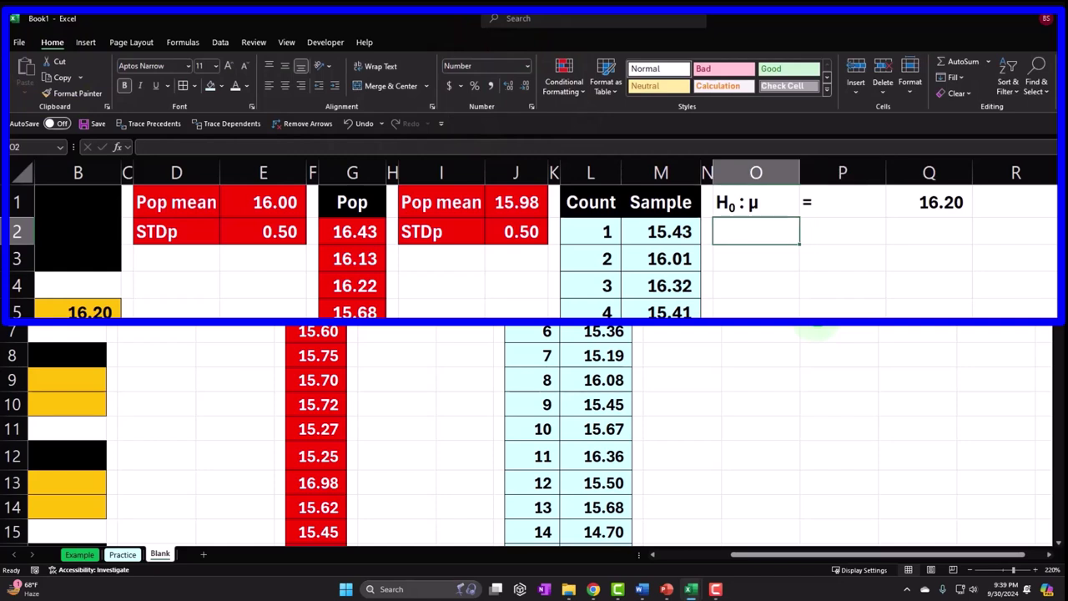
pyautogui.write('Hz')
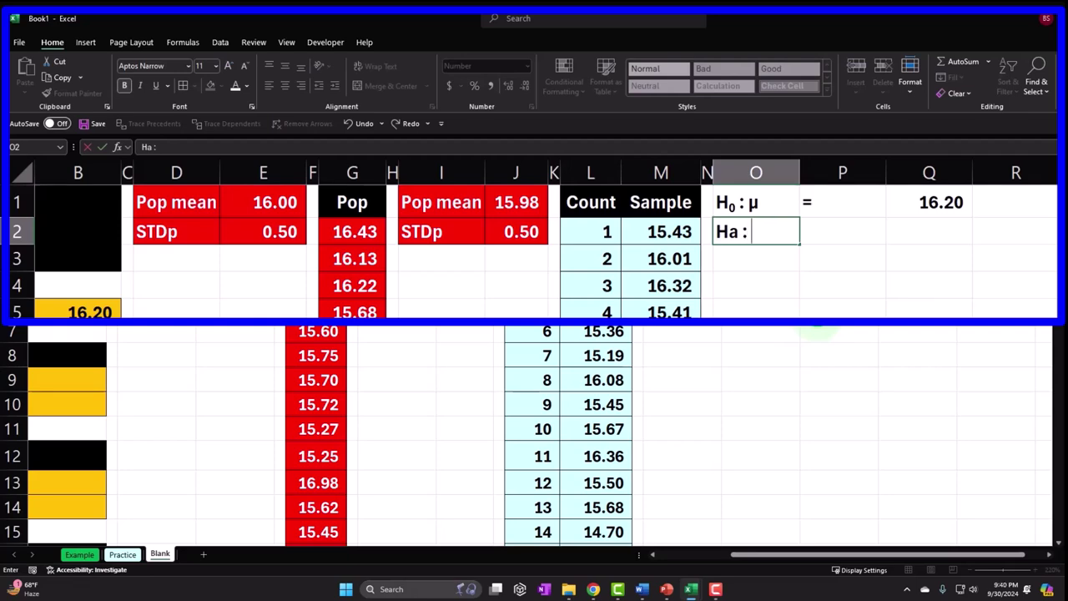
pyautogui.click(85, 42)
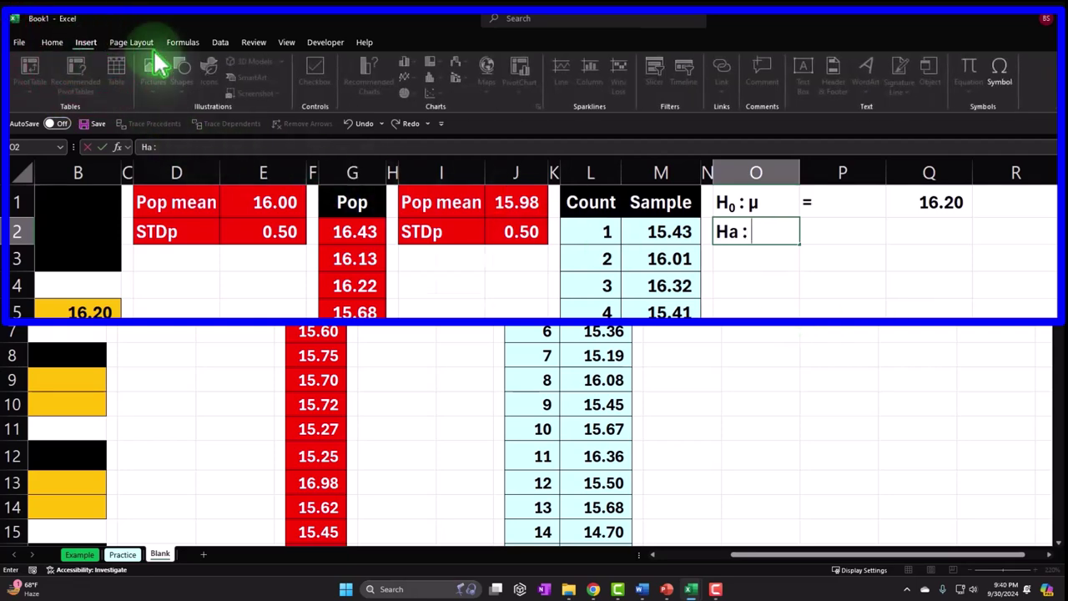
pyautogui.click(903, 65)
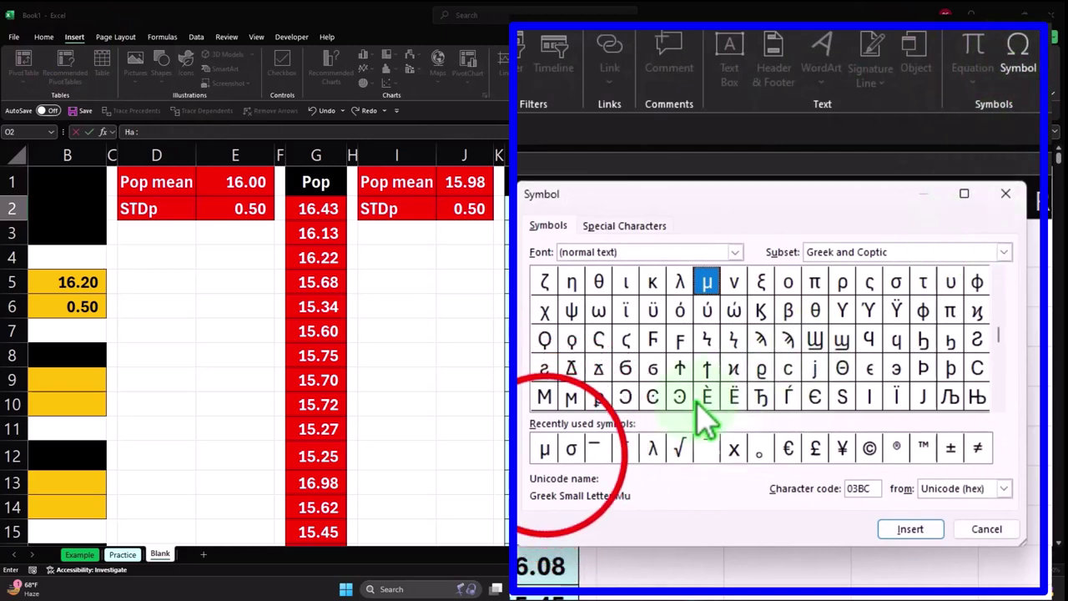
pyautogui.click(544, 451)
pyautogui.click(910, 529)
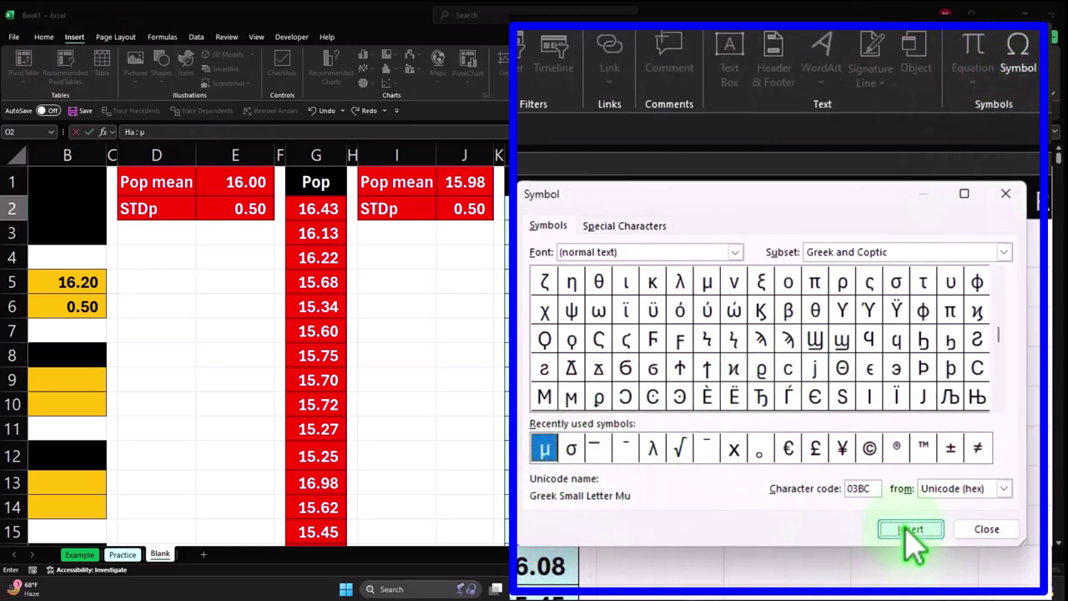
pyautogui.click(1006, 193)
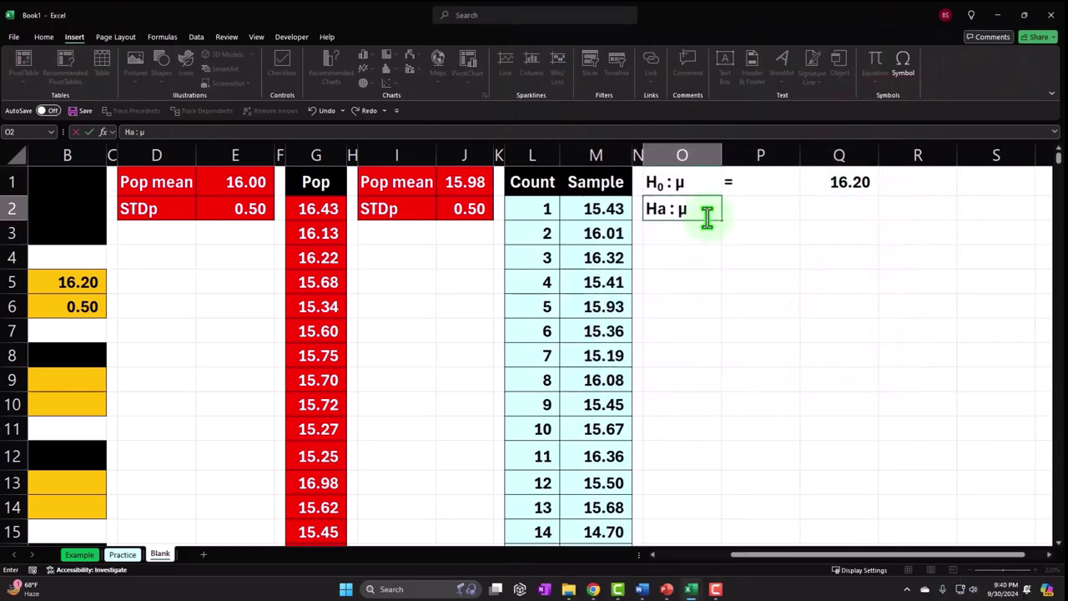
pyautogui.press('Return')
# - Format the letter a in the O2 alternative hypothesis label as subscript
pyautogui.click(872, 240)
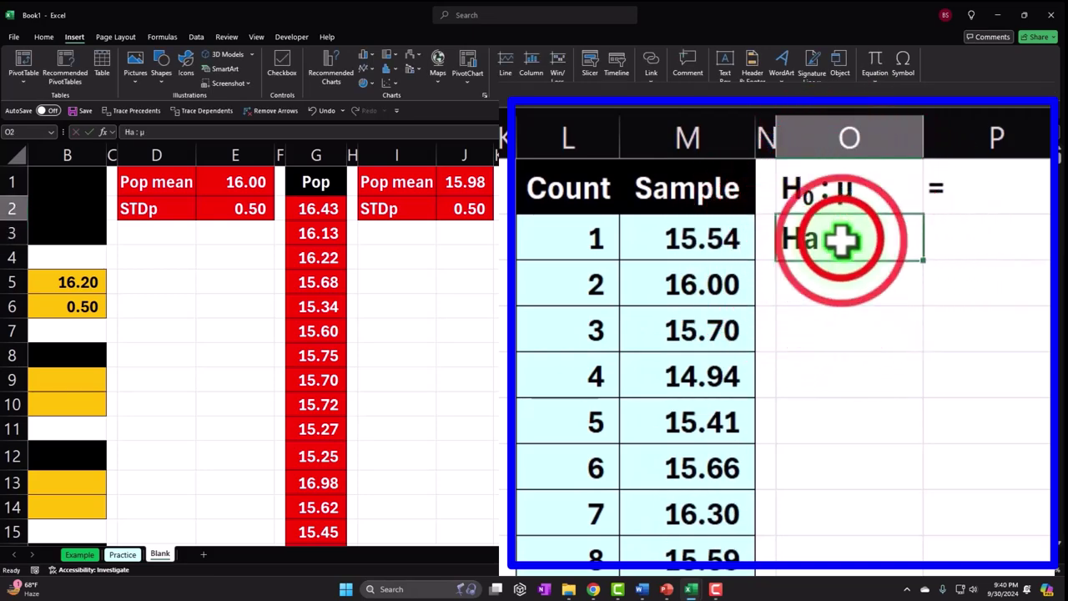
pyautogui.doubleClick(818, 239)
pyautogui.moveTo(818, 242); pyautogui.dragTo(806, 248)
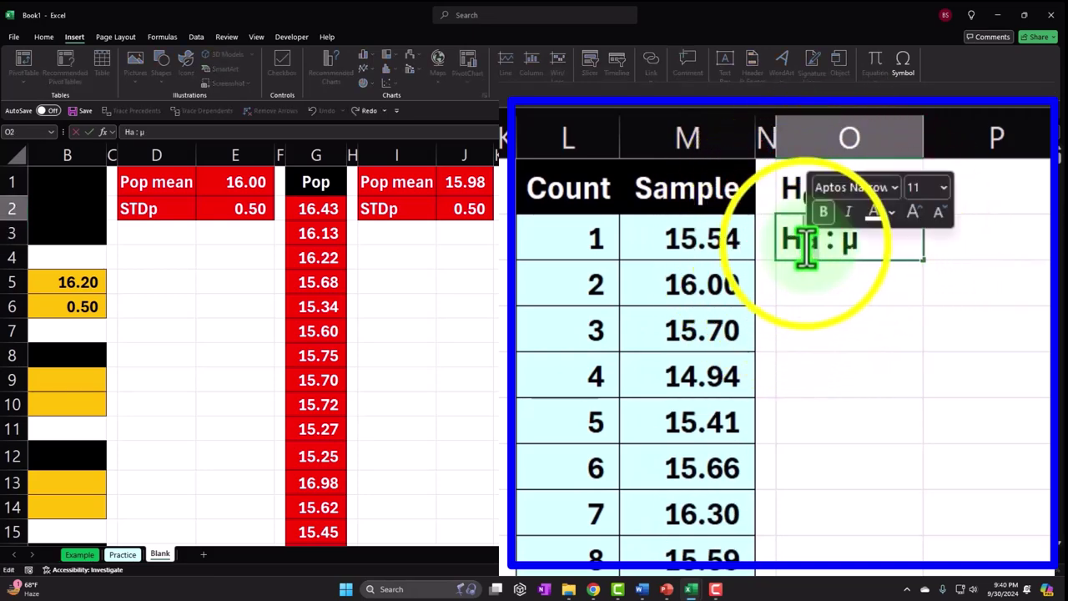
pyautogui.rightClick(805, 249)
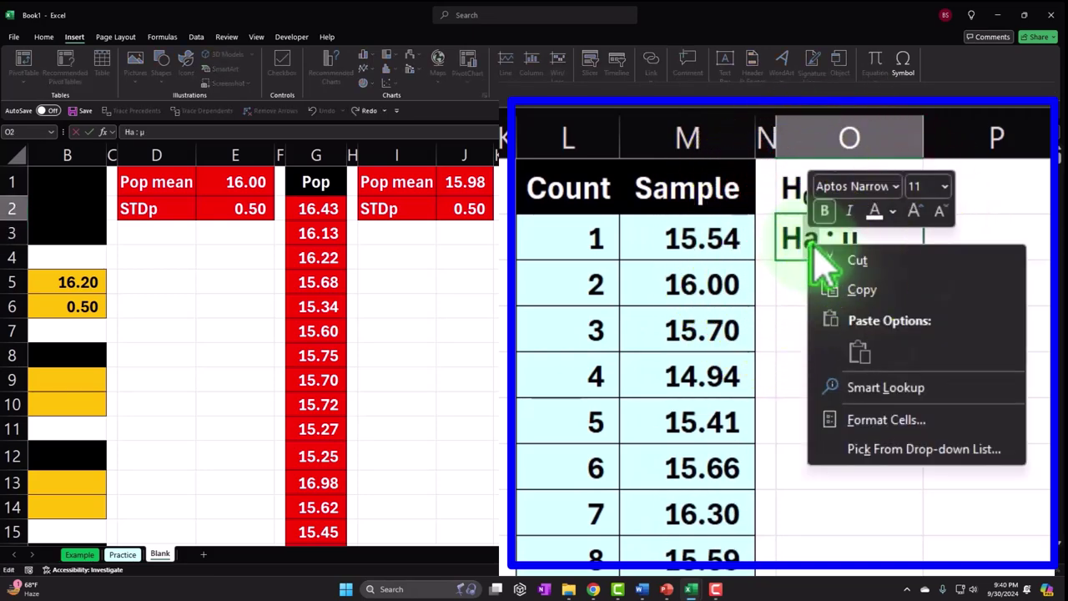
pyautogui.click(887, 423)
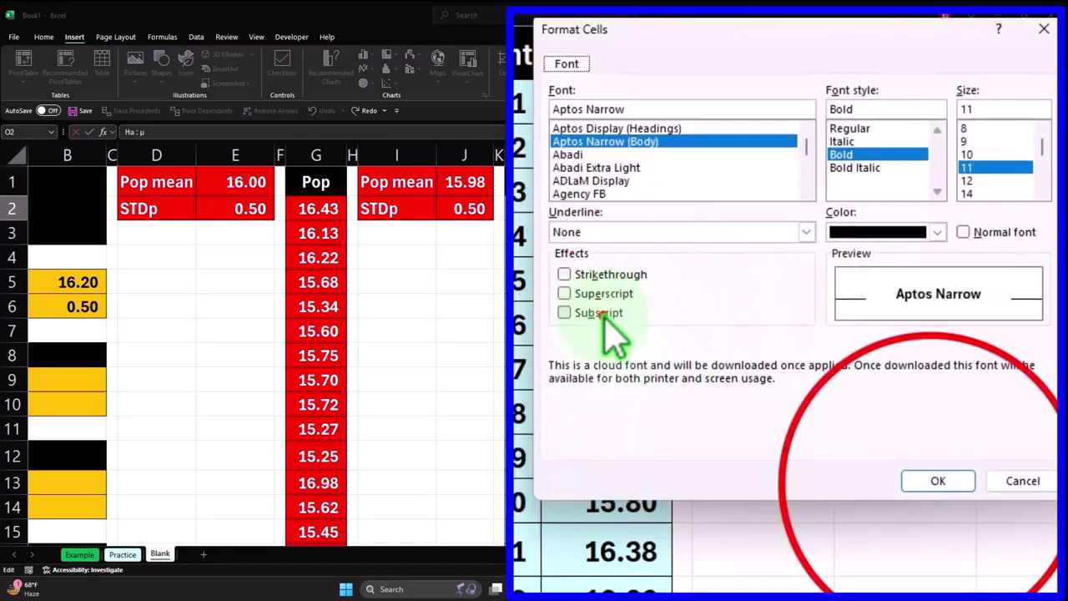
pyautogui.click(592, 320)
pyautogui.click(938, 480)
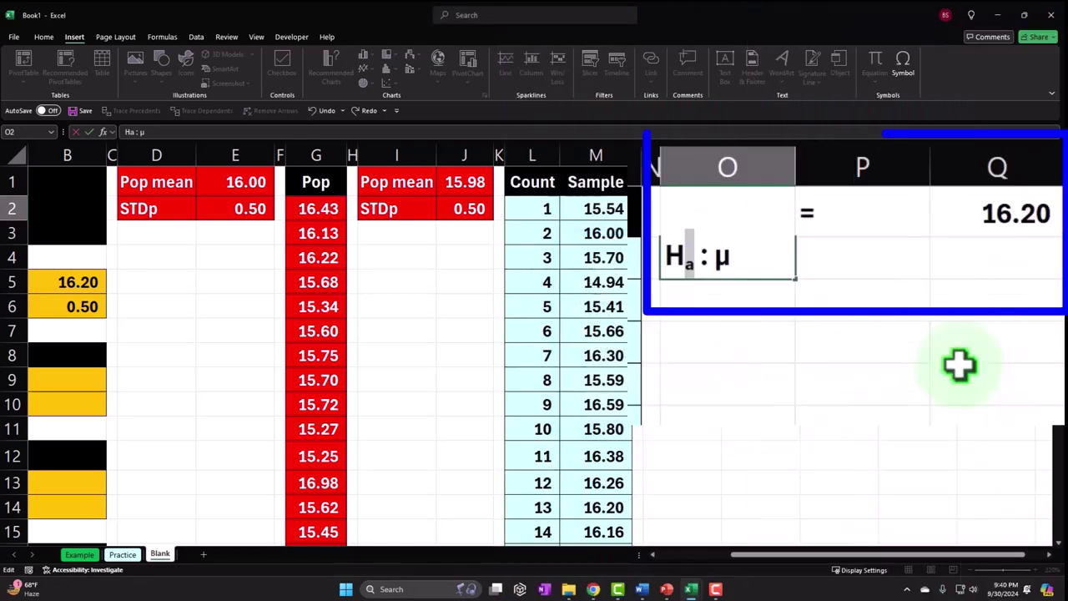
pyautogui.press('Return')
# - Enter the not-equal sign "<>" in P2, beside the alternative hypothesis label
pyautogui.press('Up')
pyautogui.press('Right')
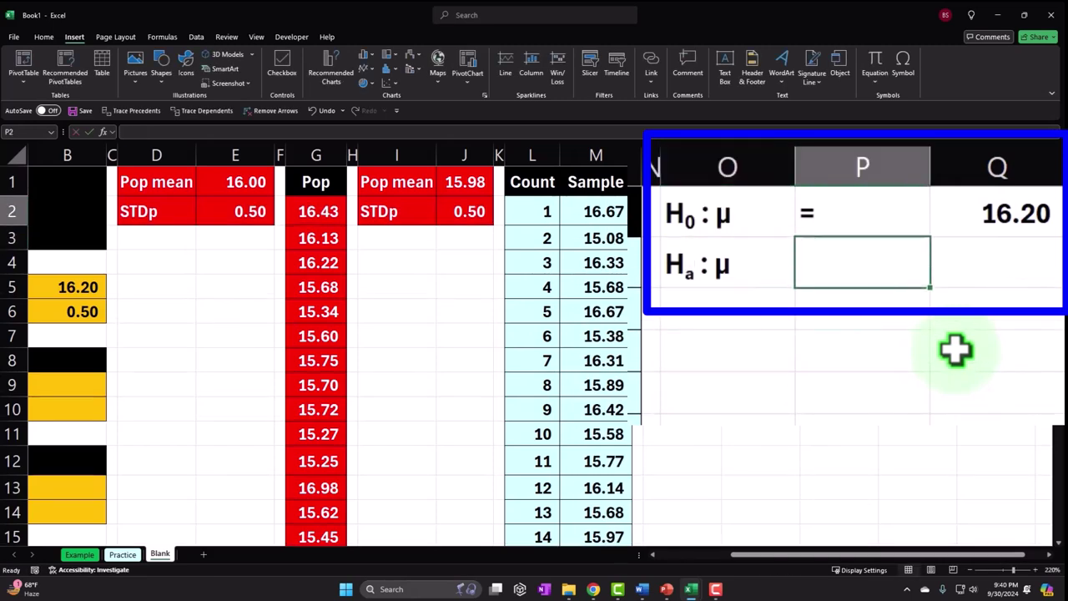
pyautogui.write('=')
pyautogui.press('Return')
pyautogui.press('Up')
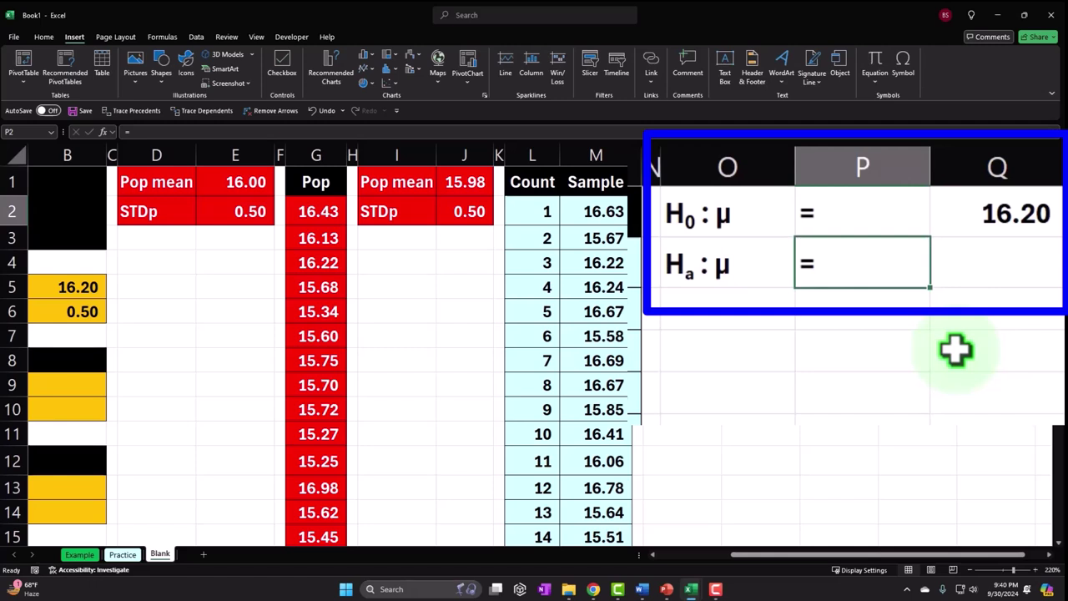
pyautogui.write('<>')
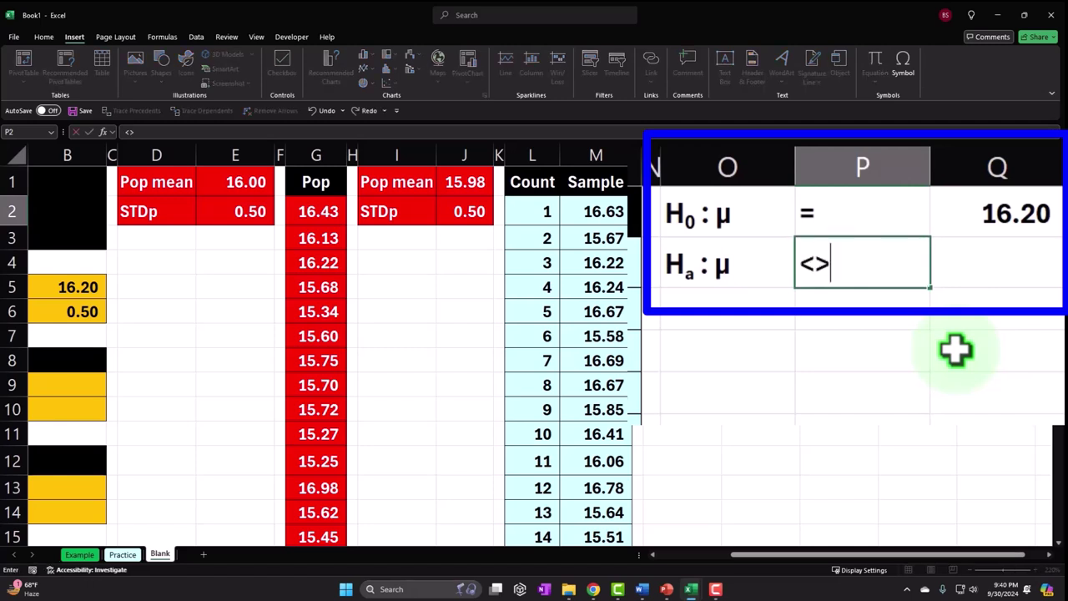
pyautogui.press('Return')
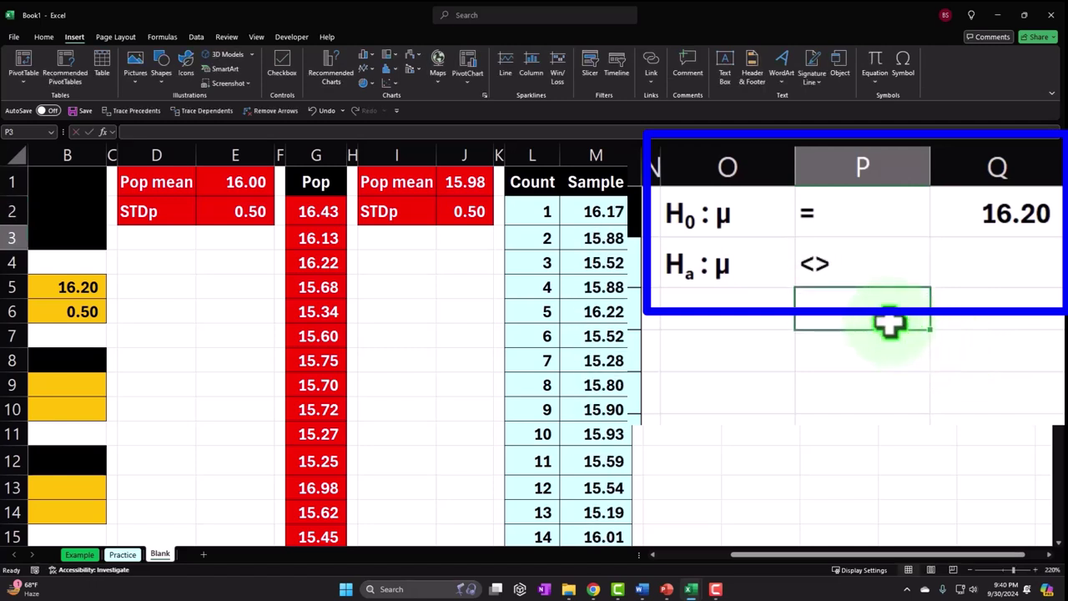
# - Narrow column P to fit the "=" and "<>" signs of the hypotheses
pyautogui.click(818, 266)
pyautogui.write('<>')
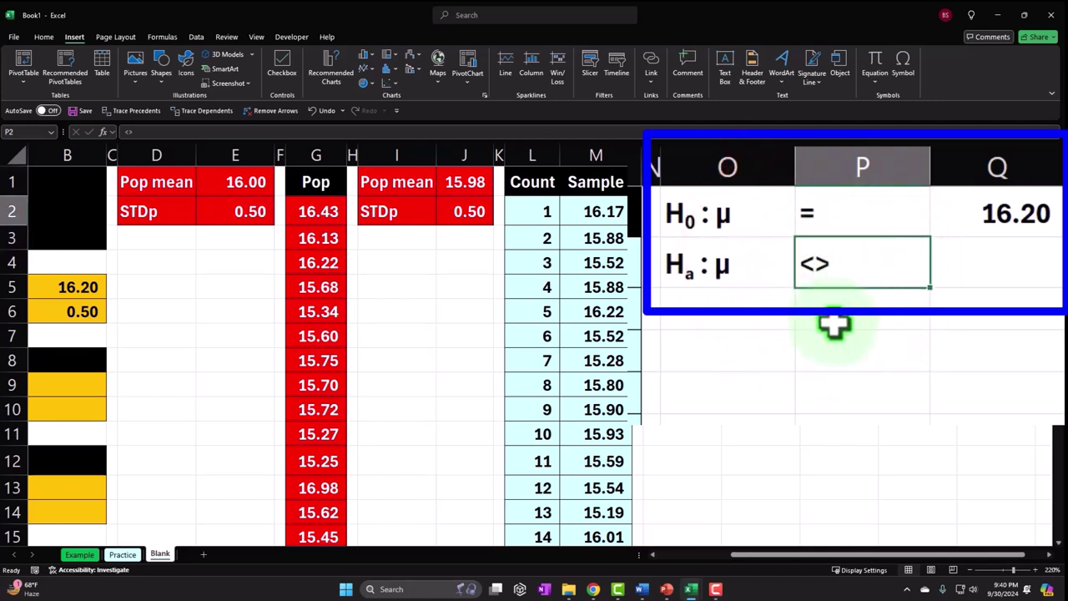
pyautogui.moveTo(925, 163); pyautogui.dragTo(839, 167)
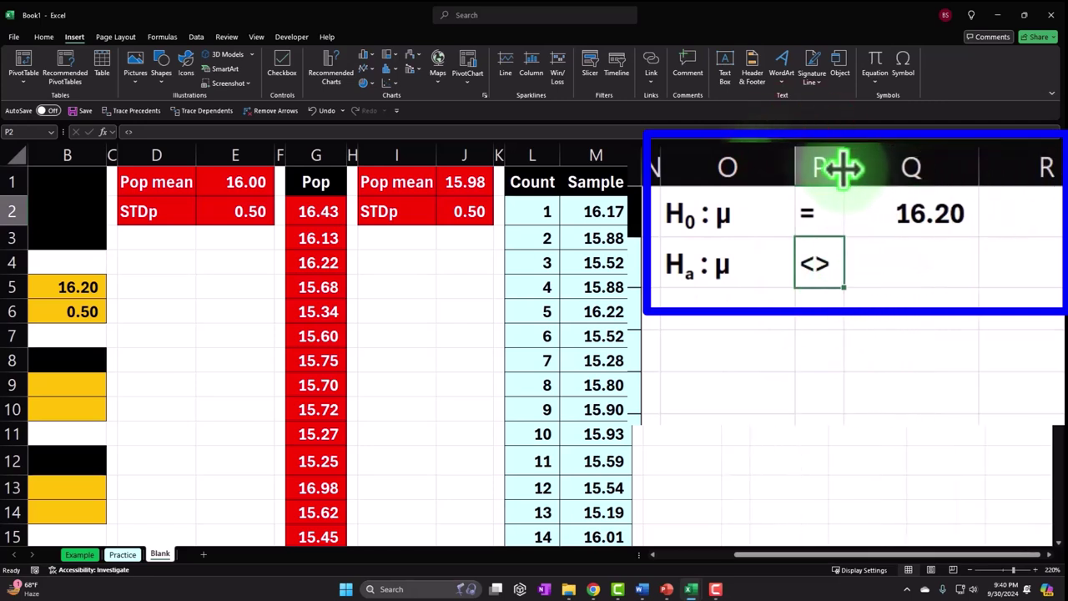
# - Link the alternative hypothesis value in Q2 to the null hypothesis value with the formula =Q1
pyautogui.click(913, 264)
pyautogui.write('=')
pyautogui.press('Up')
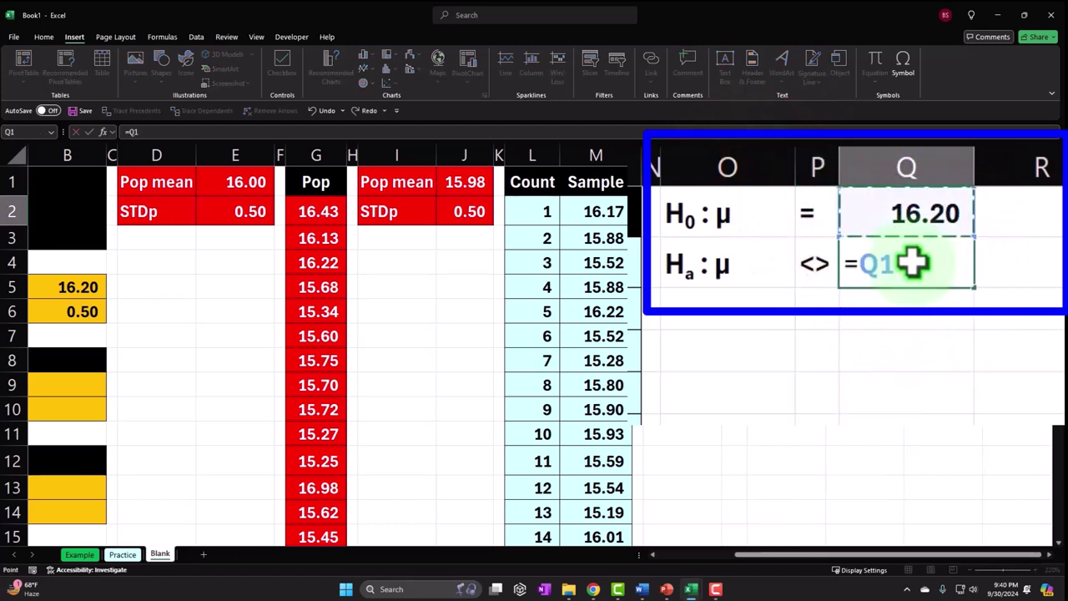
pyautogui.press('Return')
# - Apply all borders and the light blue fill to the hypothesis block O1:Q2
pyautogui.moveTo(734, 215); pyautogui.dragTo(886, 265)
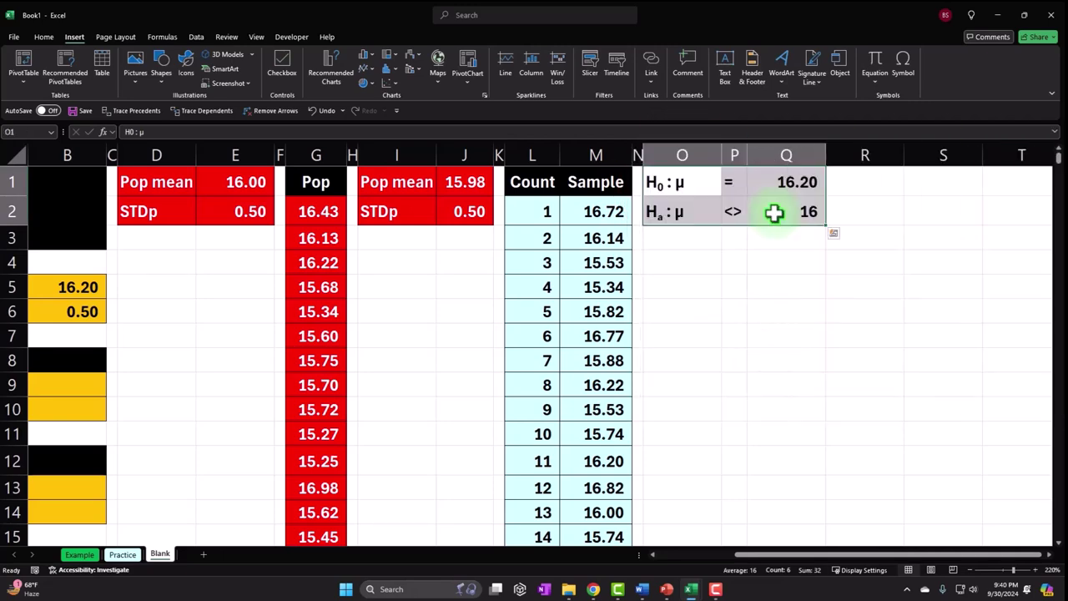
pyautogui.click(45, 37)
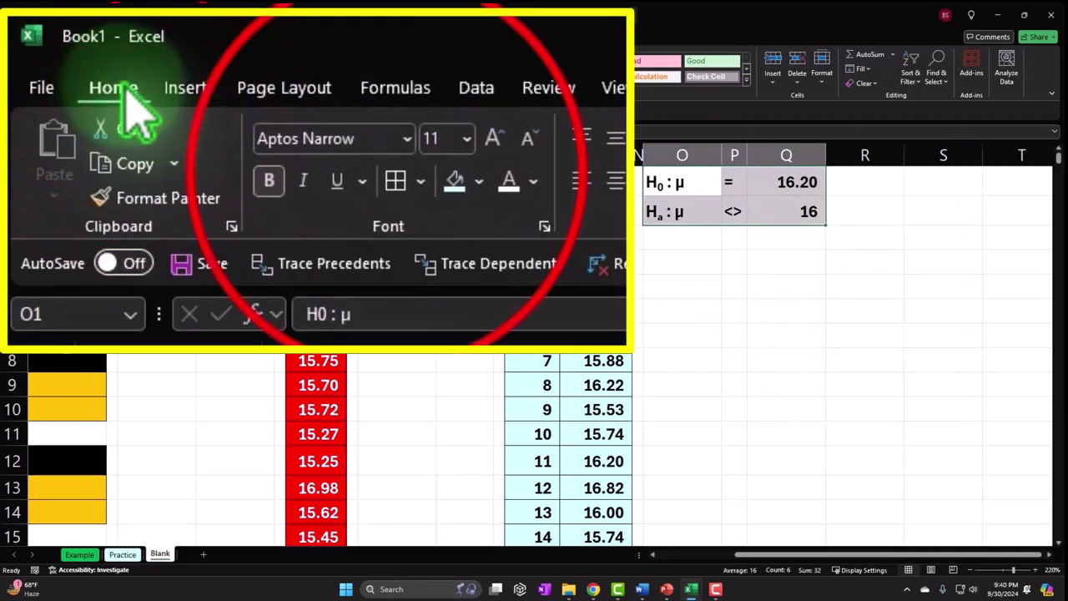
pyautogui.click(394, 180)
pyautogui.click(455, 182)
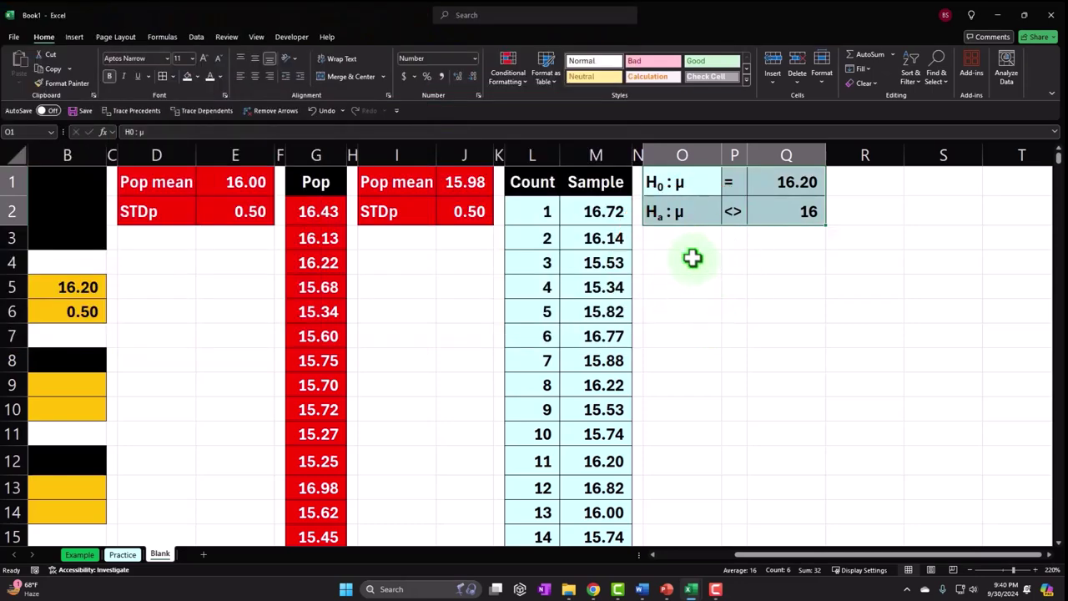
pyautogui.click(693, 259)
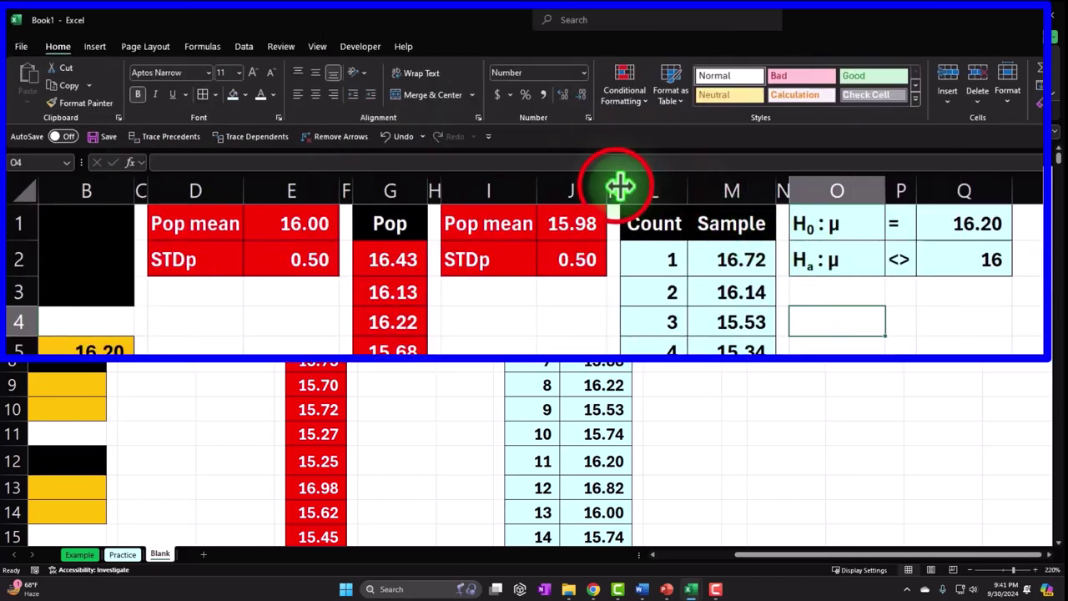
# - Make column R a narrow spacer by copying the format of column N onto it with Format Painter
pyautogui.click(499, 156)
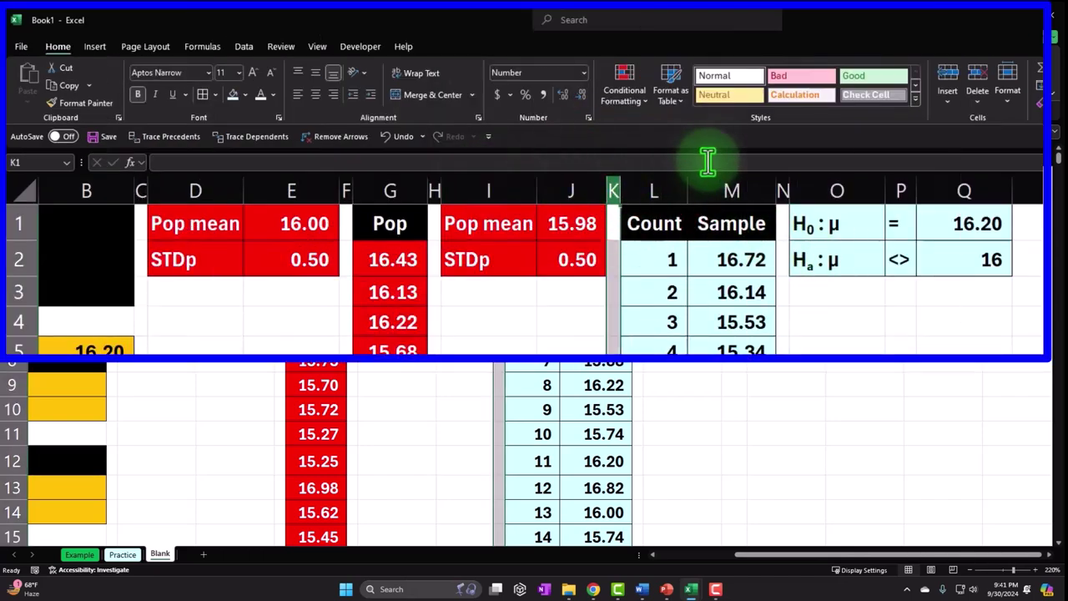
pyautogui.click(782, 179)
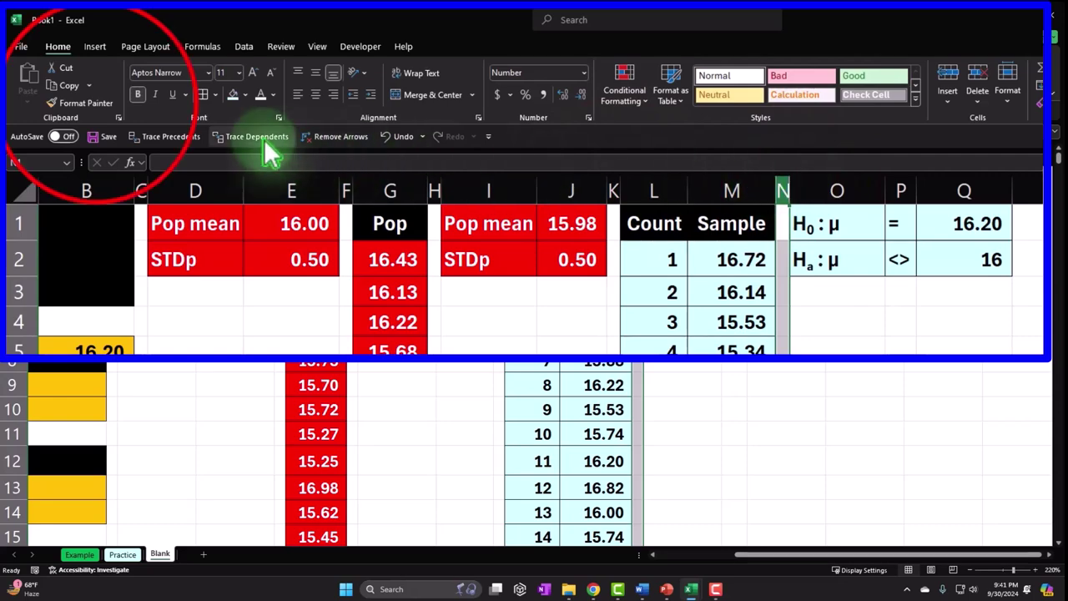
pyautogui.click(117, 117)
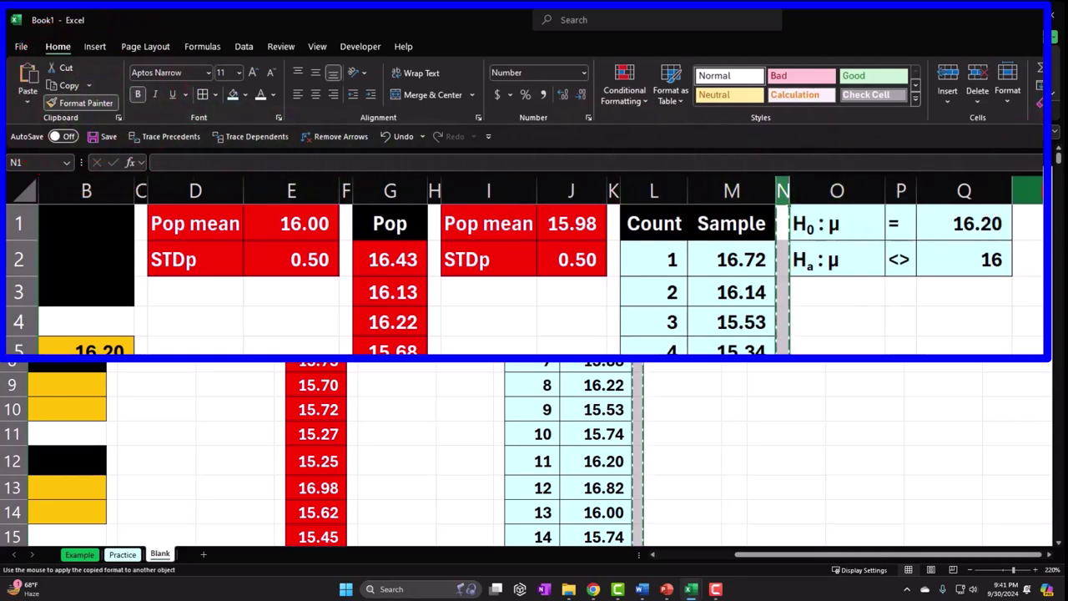
pyautogui.click(1028, 192)
# - Enter the sample standard deviation label "STDs" in S1
pyautogui.click(892, 181)
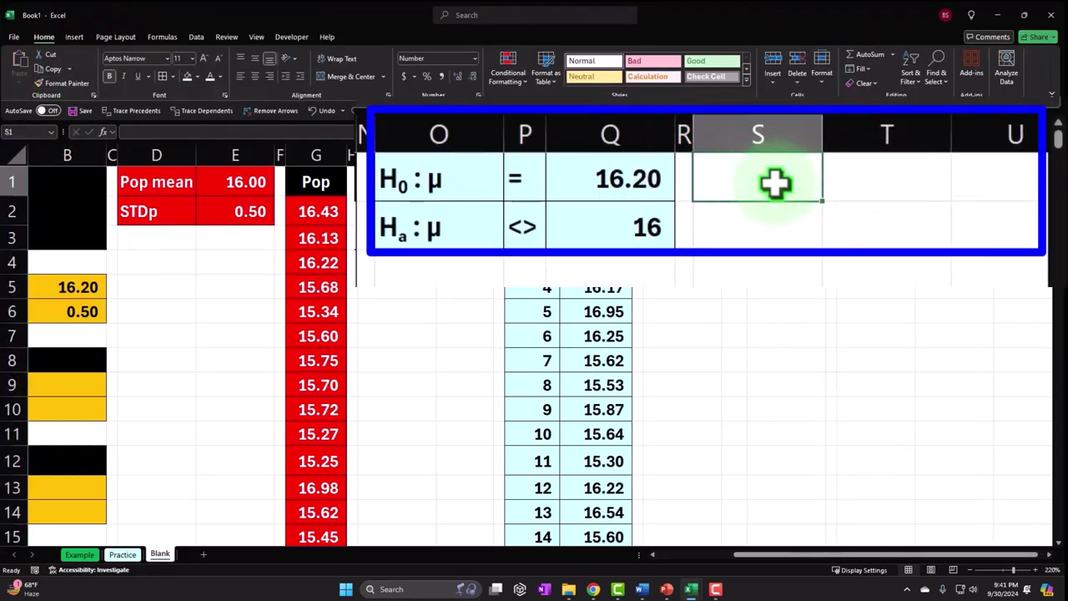
pyautogui.write('STD')
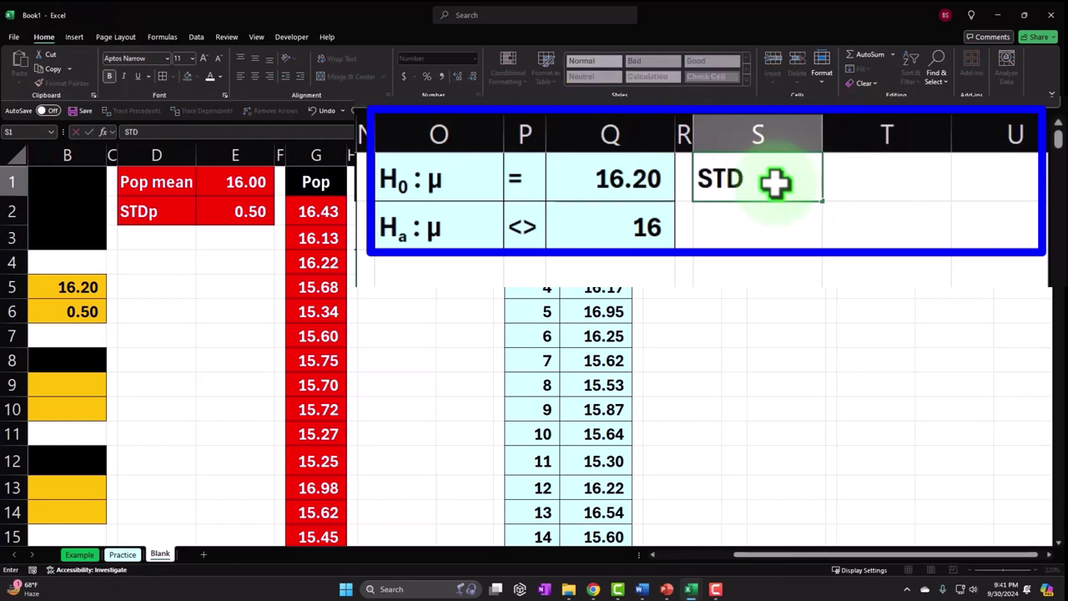
pyautogui.write('s')
pyautogui.press('Tab')
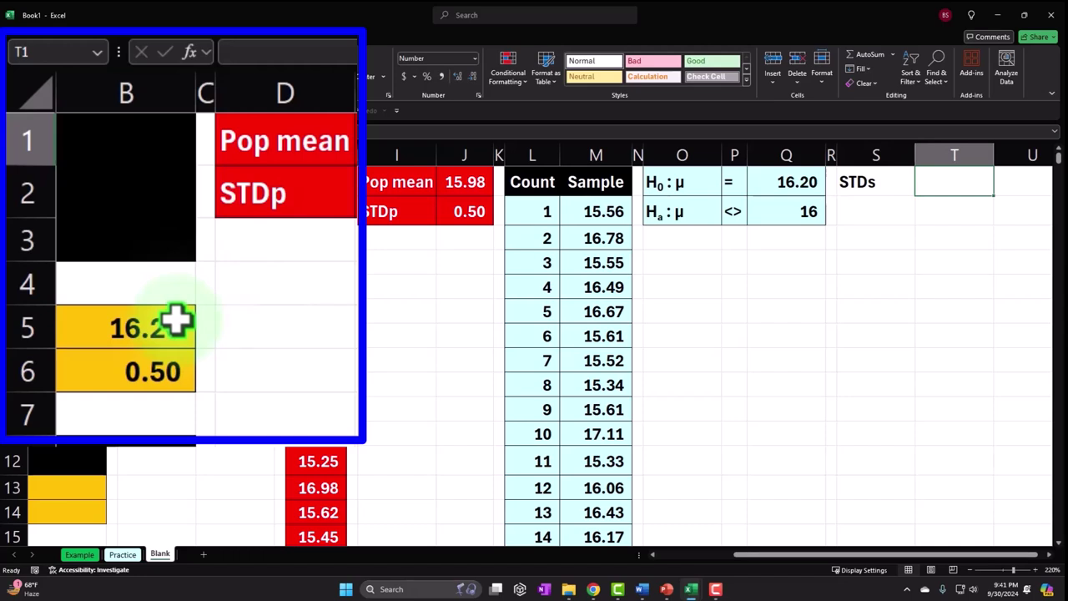
# - Calculate the sample standard deviation in T1 with STDEV.S over the sample range M2:M36
pyautogui.write('=')
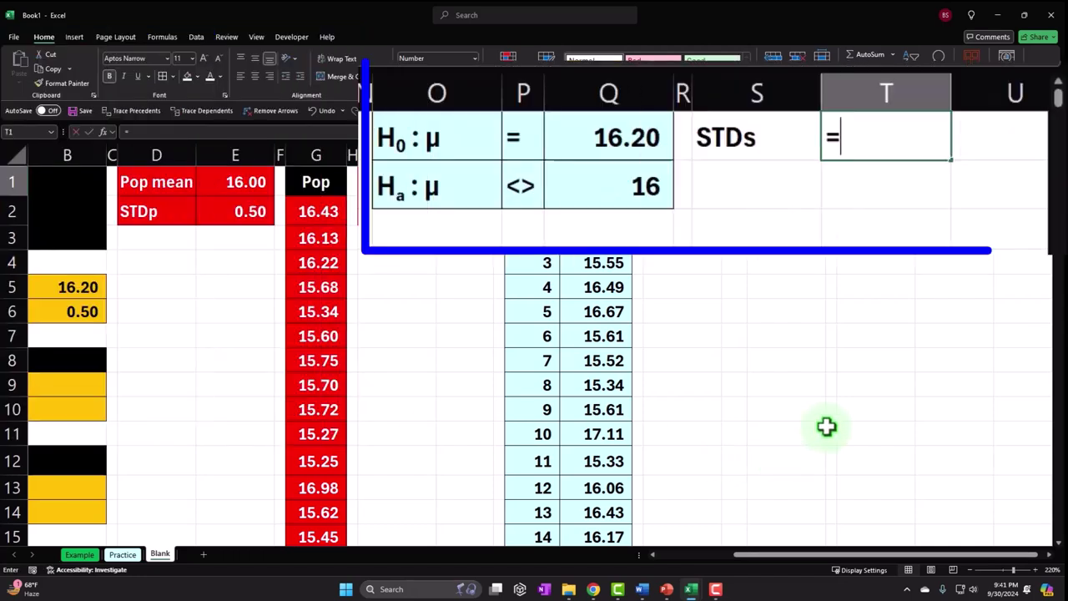
pyautogui.write('td')
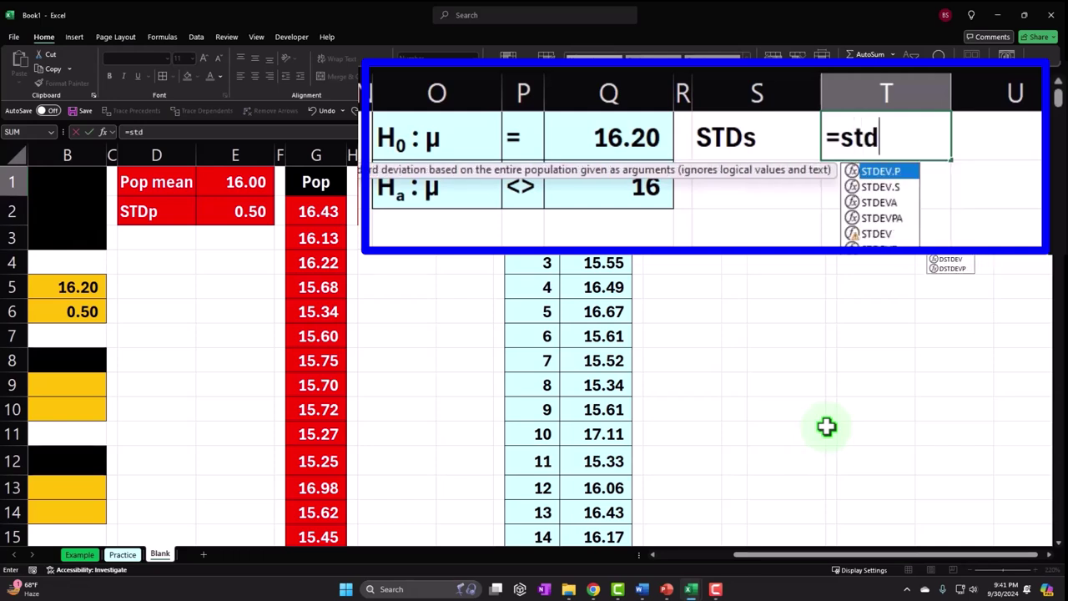
pyautogui.press('Down')
pyautogui.press('Tab')
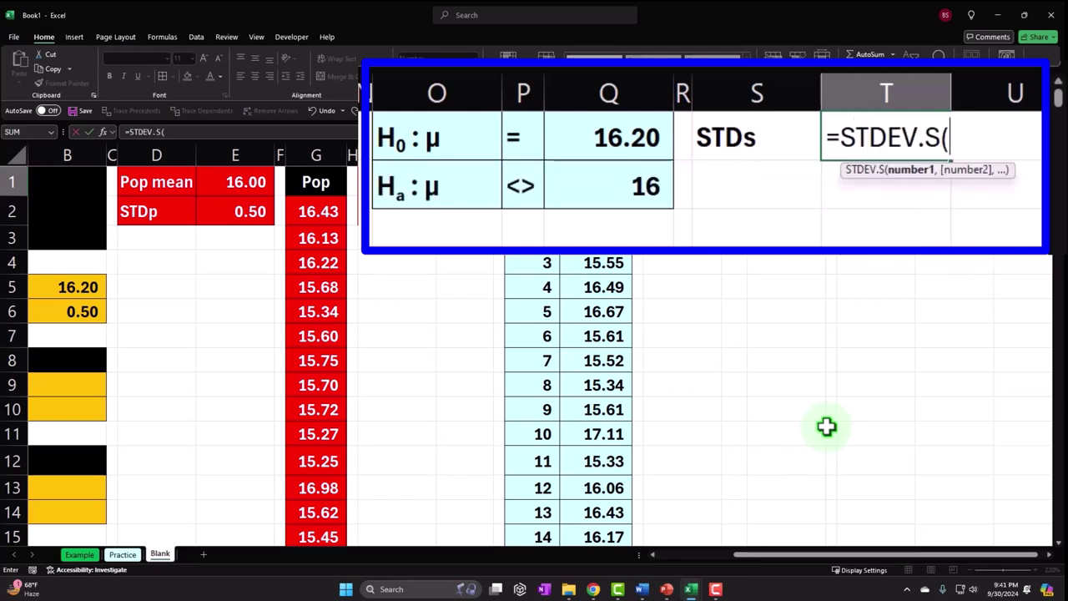
pyautogui.press('Left')
pyautogui.press('Left')
pyautogui.press('Left')
pyautogui.press('Left')
pyautogui.press('Left')
pyautogui.press('Left')
pyautogui.press('Left')
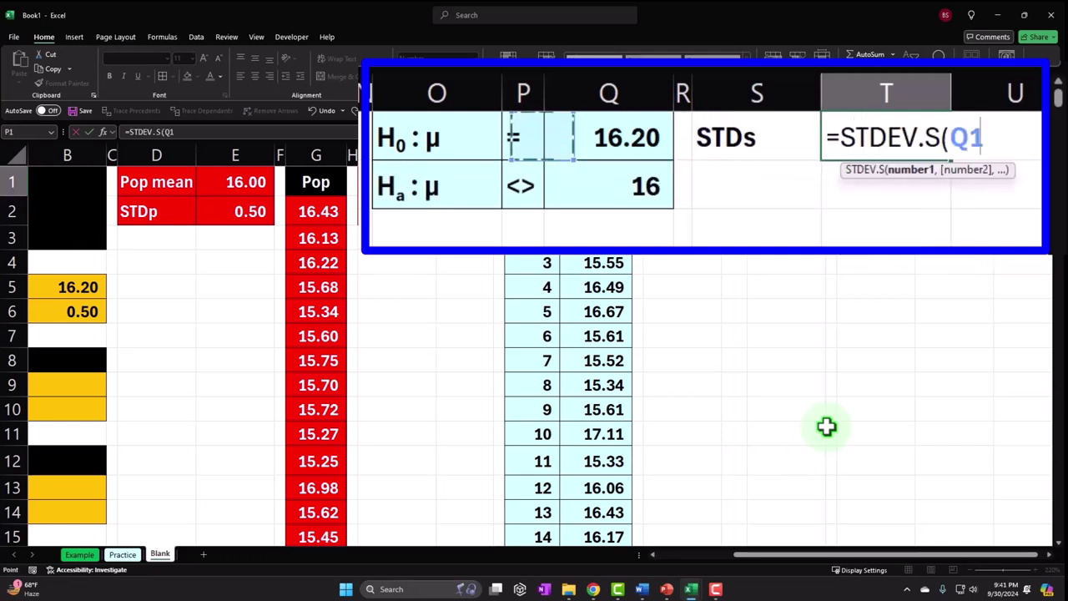
pyautogui.press('Down')
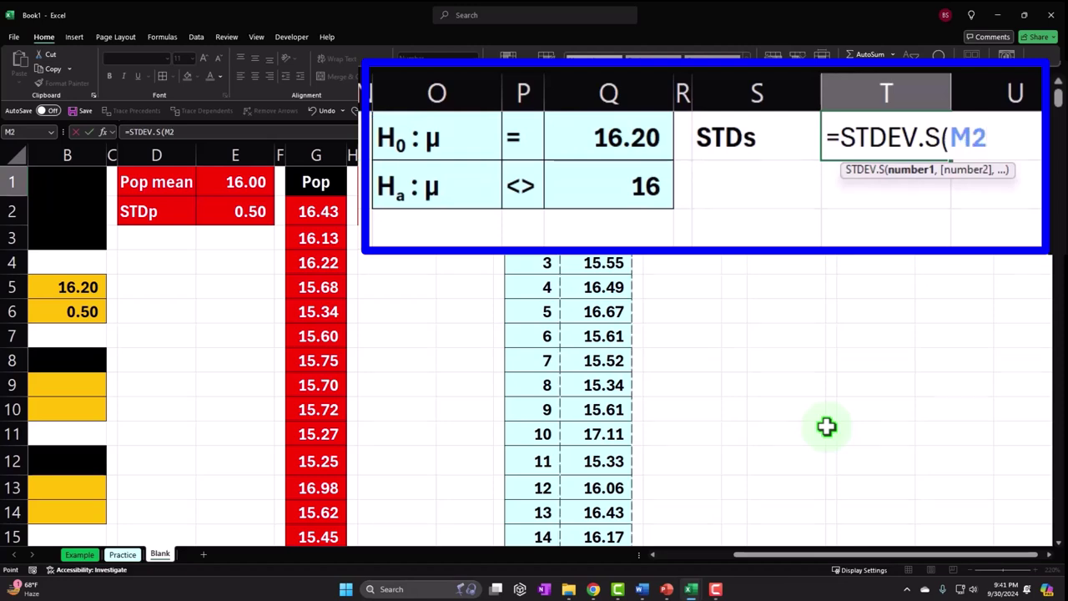
pyautogui.hotkey('ctrl', 'shift', 'Down')
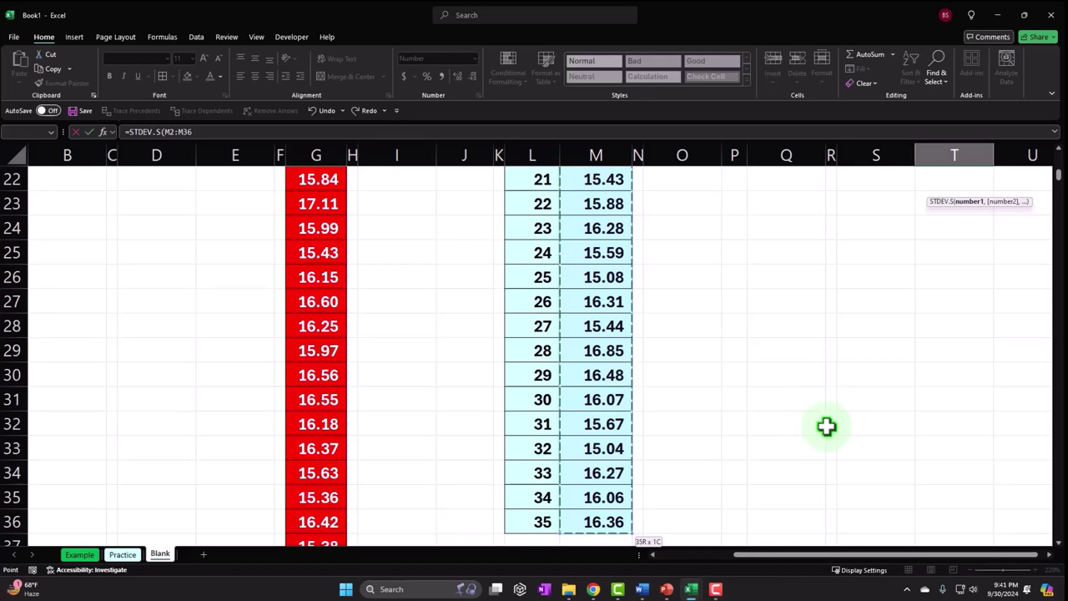
pyautogui.press('Escape')
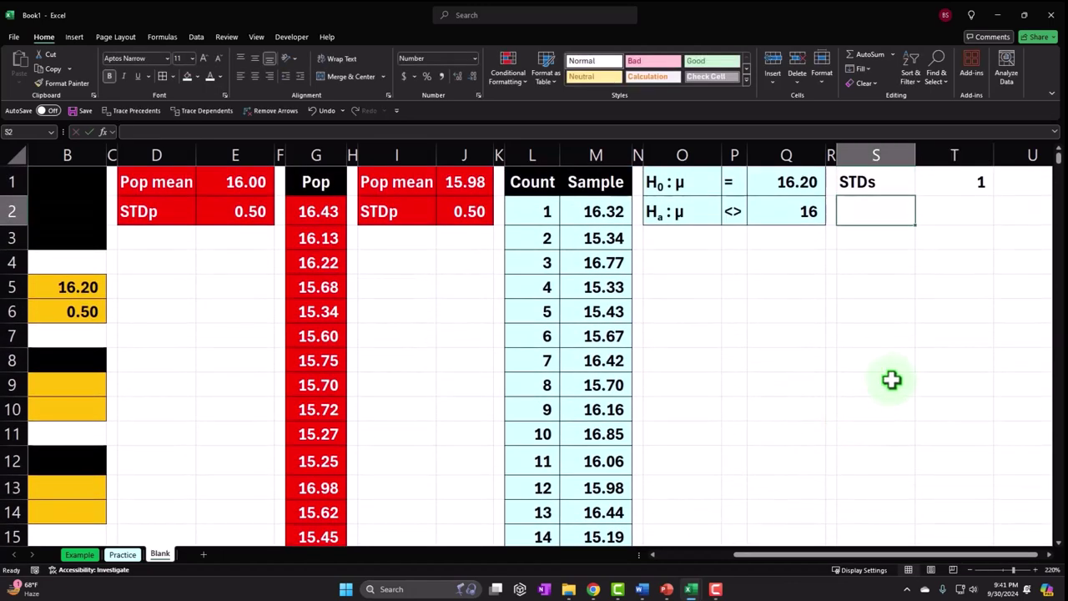
# - Show the sample standard deviation in T1 with three decimal places
pyautogui.click(948, 181)
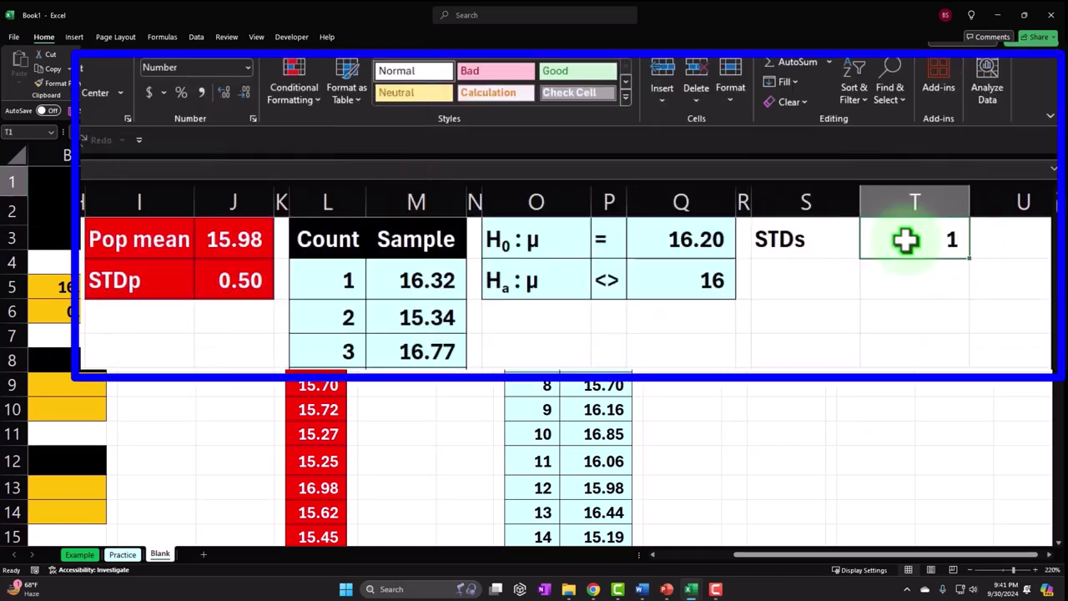
pyautogui.click(219, 92)
pyautogui.click(224, 94)
pyautogui.click(223, 93)
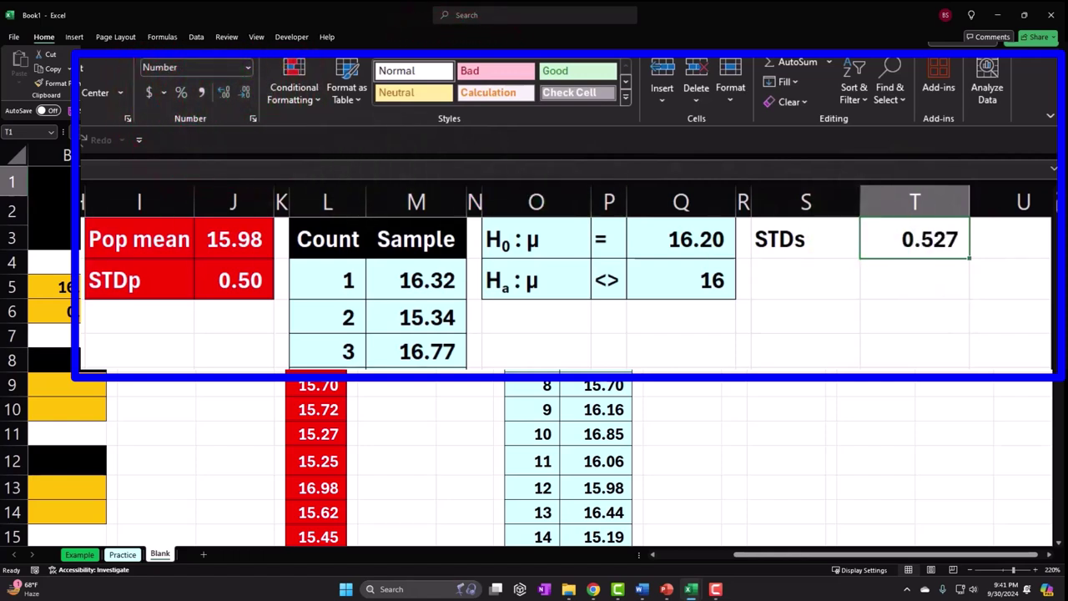
# - Link the label in S2 to the population standard deviation label with the formula =I2
pyautogui.click(808, 276)
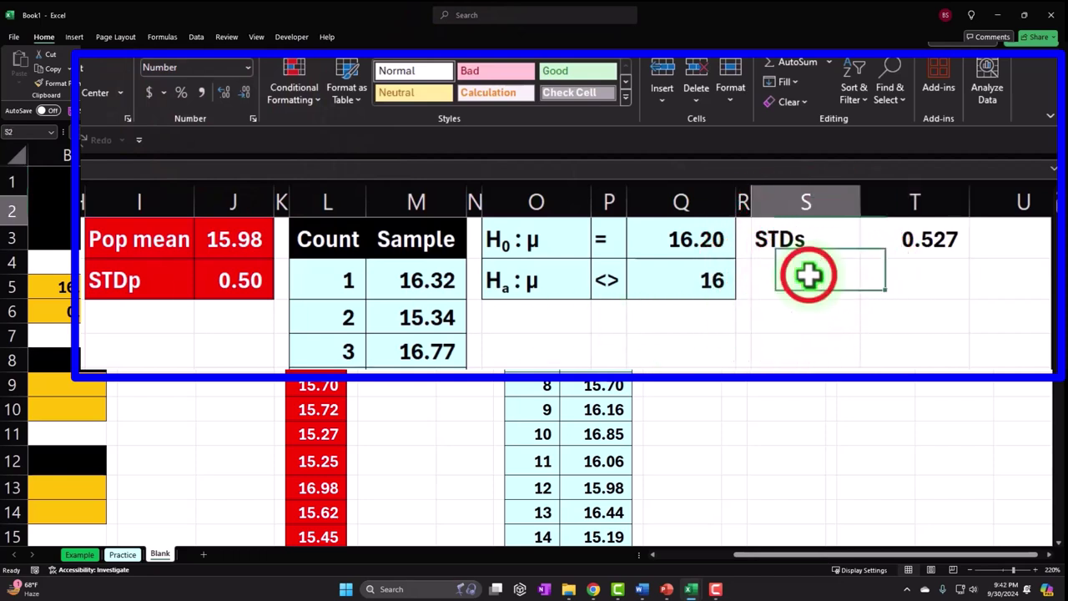
pyautogui.write('=')
pyautogui.press('Left')
pyautogui.press('Left')
pyautogui.press('Left')
pyautogui.press('Left')
pyautogui.press('Left')
pyautogui.press('Left')
pyautogui.press('Left')
pyautogui.press('Left')
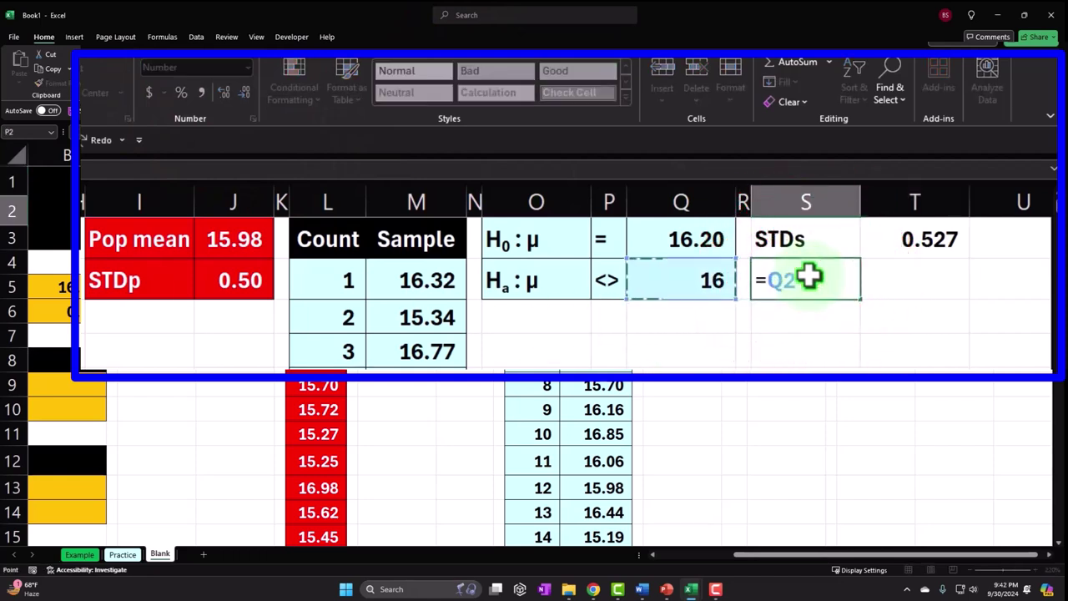
pyautogui.press('Left')
pyautogui.press('Left')
pyautogui.press('Return')
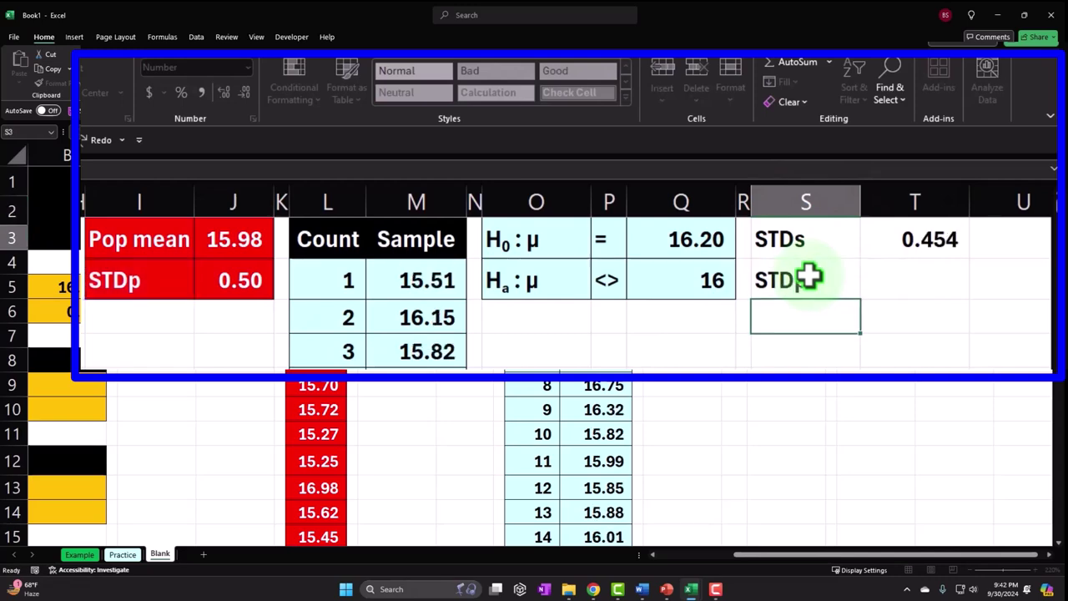
# - Link T2 to the population standard deviation value in J2
pyautogui.press('Up')
pyautogui.press('Right')
pyautogui.write('+')
pyautogui.press('Left')
pyautogui.press('Left')
pyautogui.press('Left')
pyautogui.press('Left')
pyautogui.press('Left')
pyautogui.press('Left')
pyautogui.press('Left')
pyautogui.press('Left')
pyautogui.press('Left')
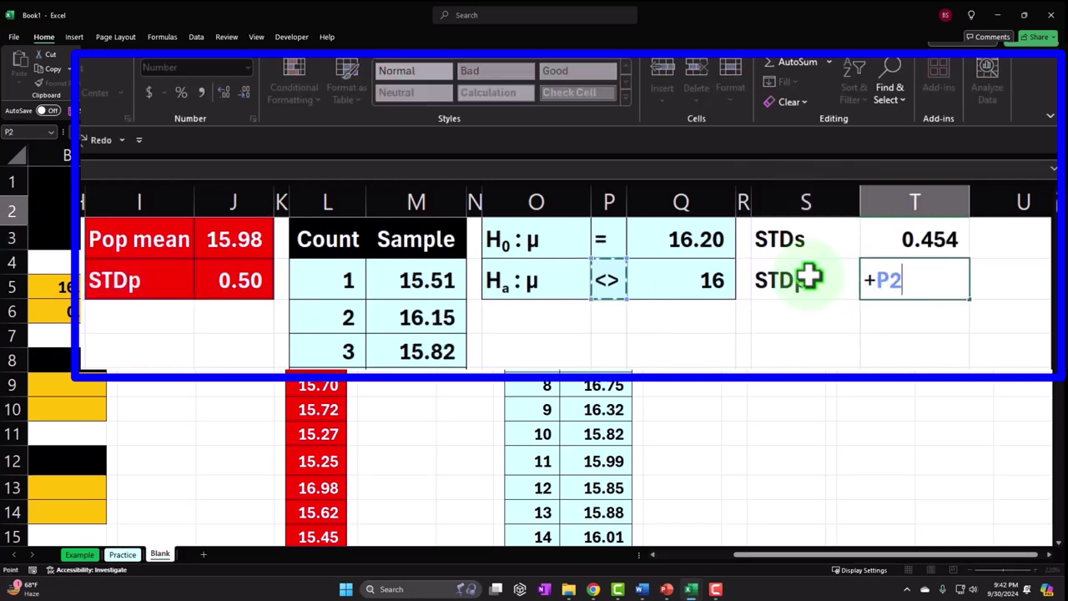
pyautogui.press('Left')
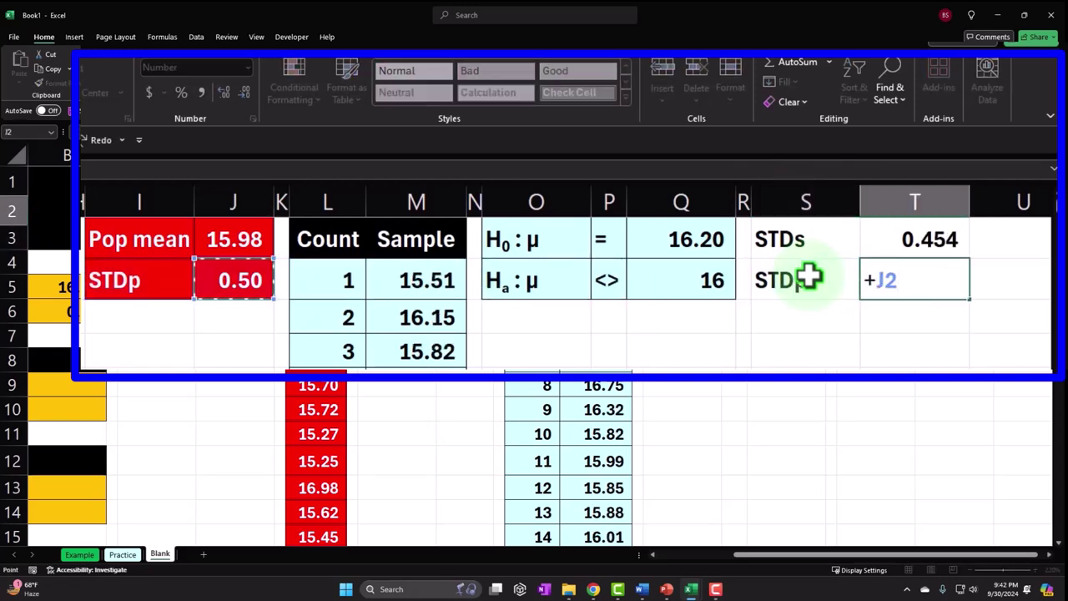
pyautogui.press('Return')
# - Show the linked population standard deviation in T2 with three decimal places
pyautogui.press('Up')
pyautogui.click(229, 93)
pyautogui.click(230, 94)
pyautogui.click(230, 93)
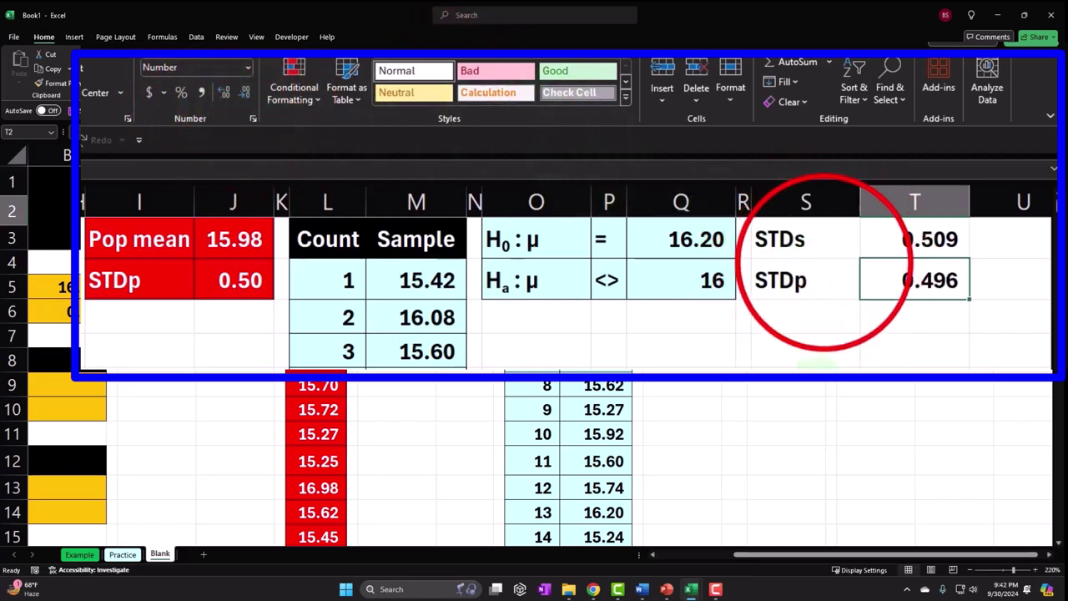
# - Fill the STDs label and value in S1:T1 with standard yellow
pyautogui.moveTo(830, 267); pyautogui.dragTo(874, 263)
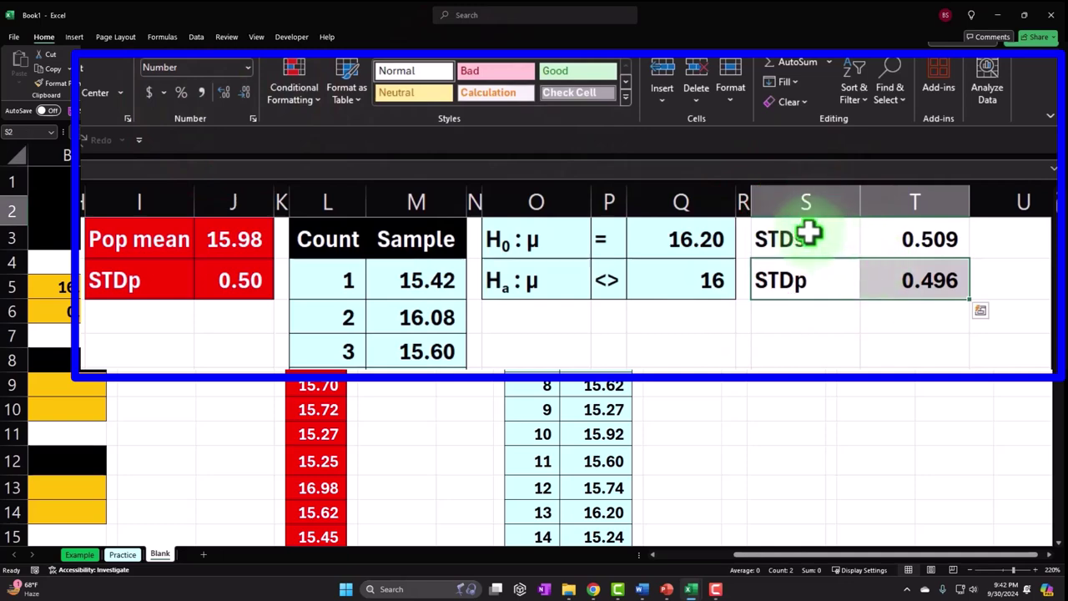
pyautogui.moveTo(811, 234); pyautogui.dragTo(877, 231)
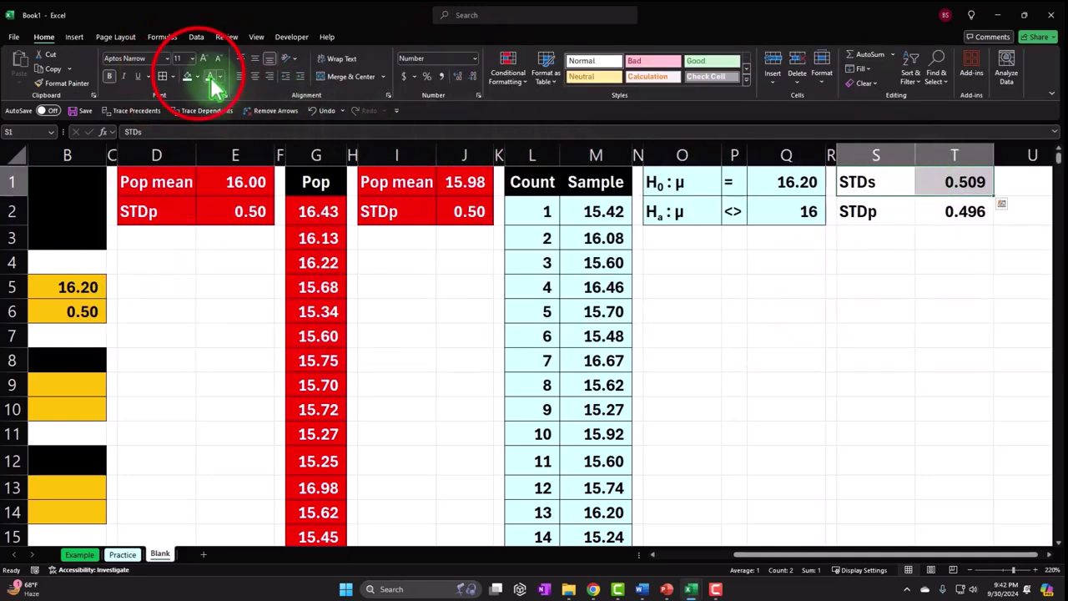
pyautogui.click(195, 76)
pyautogui.click(383, 361)
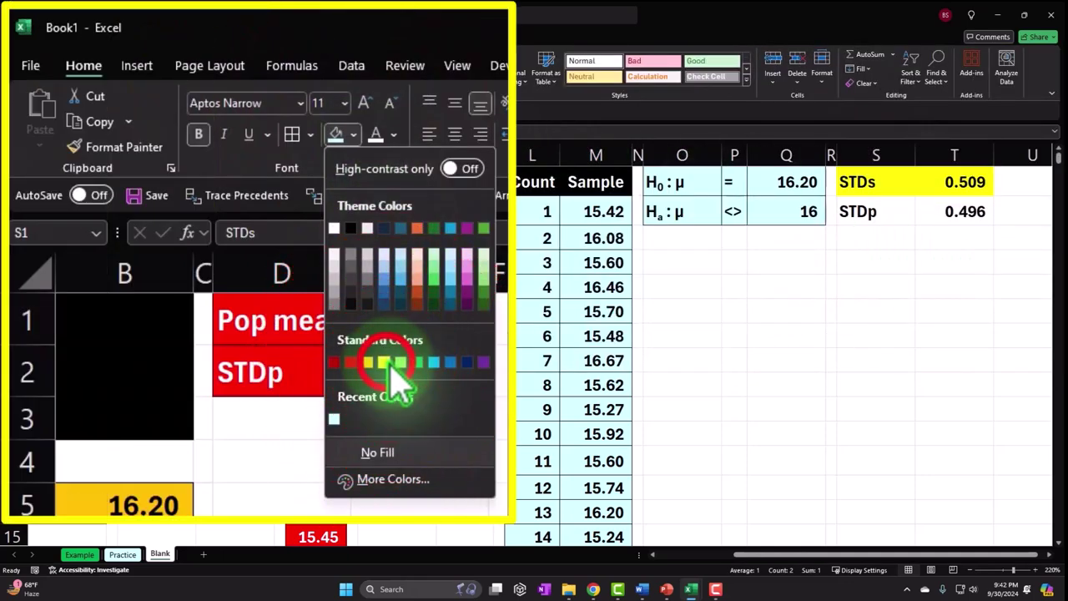
# - Fill the STDp label and value in S2:T2 with the recent light blue color
pyautogui.moveTo(892, 222); pyautogui.dragTo(932, 214)
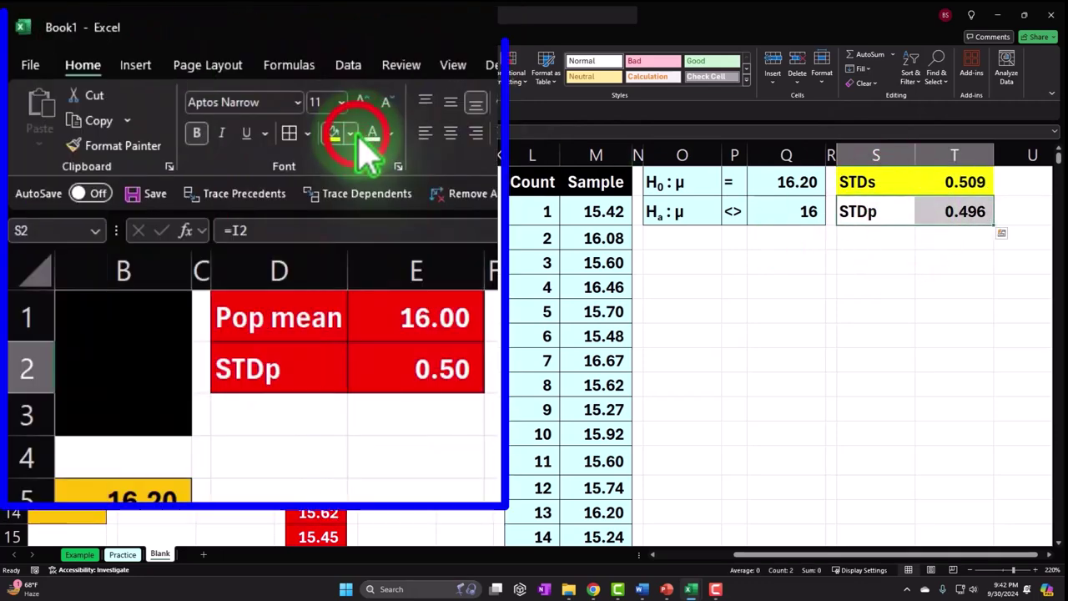
pyautogui.click(197, 76)
pyautogui.click(333, 415)
# - Fill the population STDp cells I2:J2 with standard orange
pyautogui.moveTo(389, 219); pyautogui.dragTo(453, 211)
pyautogui.rightClick(452, 211)
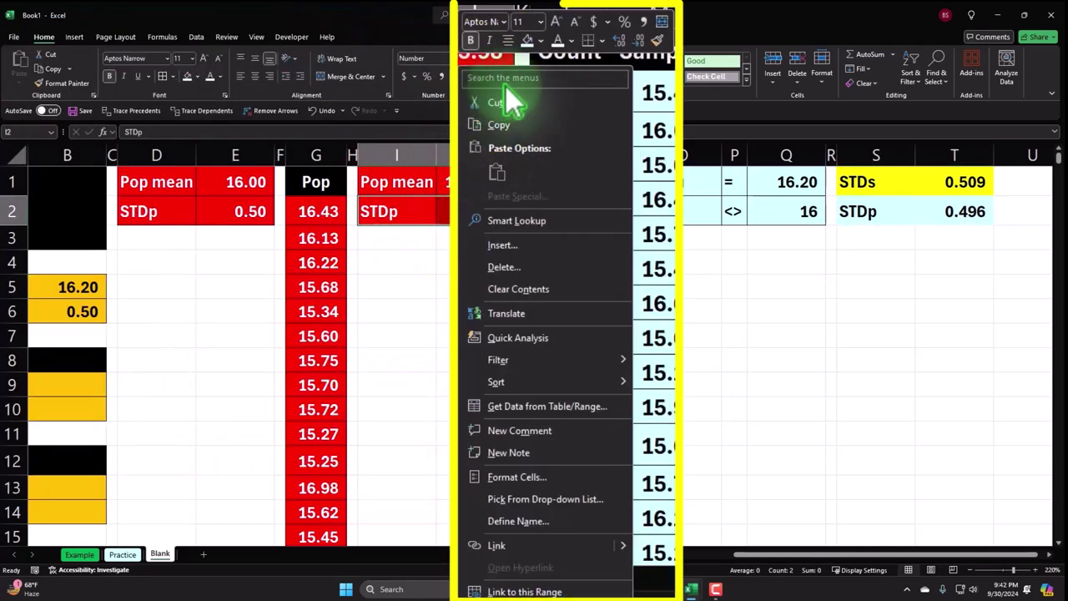
pyautogui.click(544, 42)
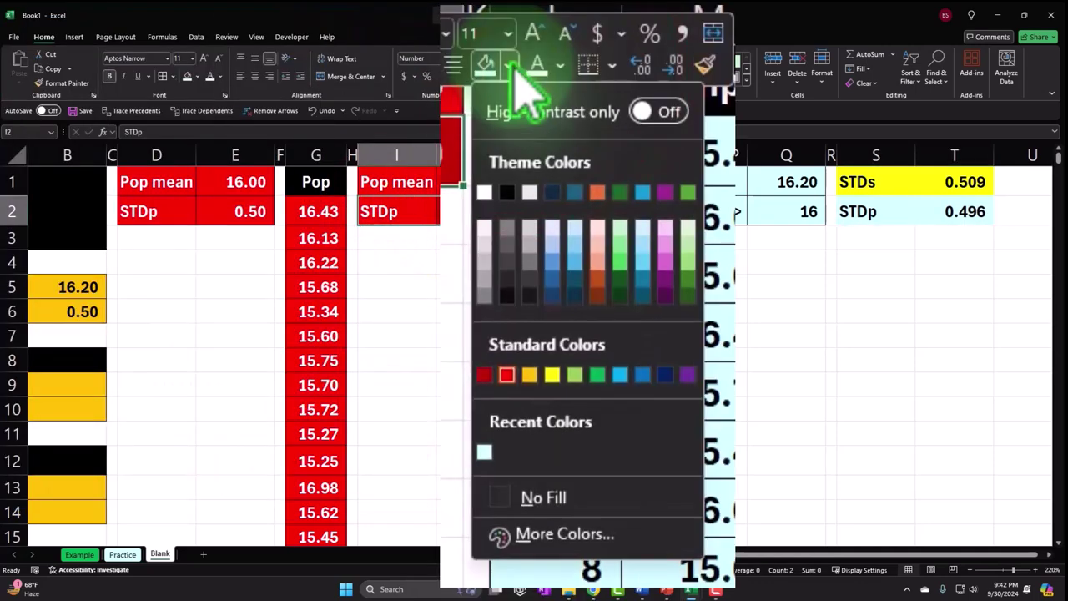
pyautogui.click(530, 375)
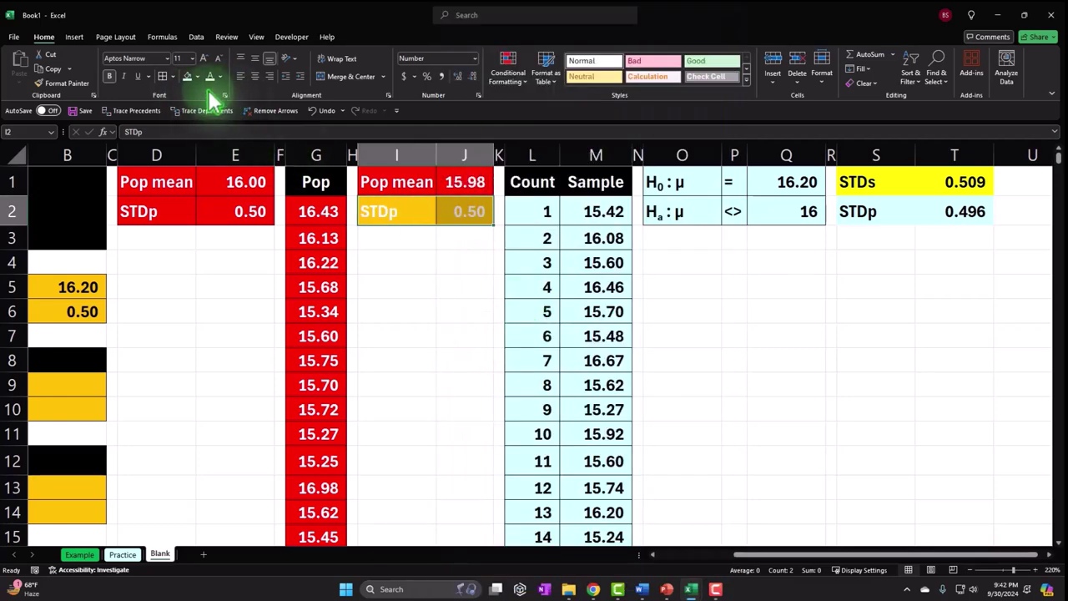
# - Set the font color of the population STDp label and value in I2:J2 to black
pyautogui.click(211, 83)
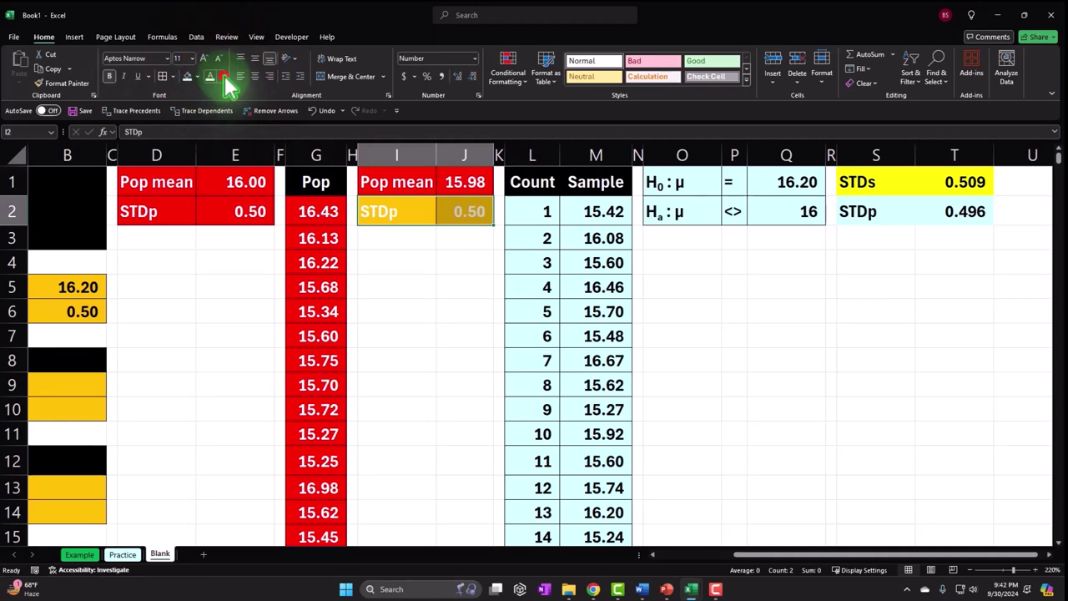
pyautogui.click(212, 129)
pyautogui.click(676, 309)
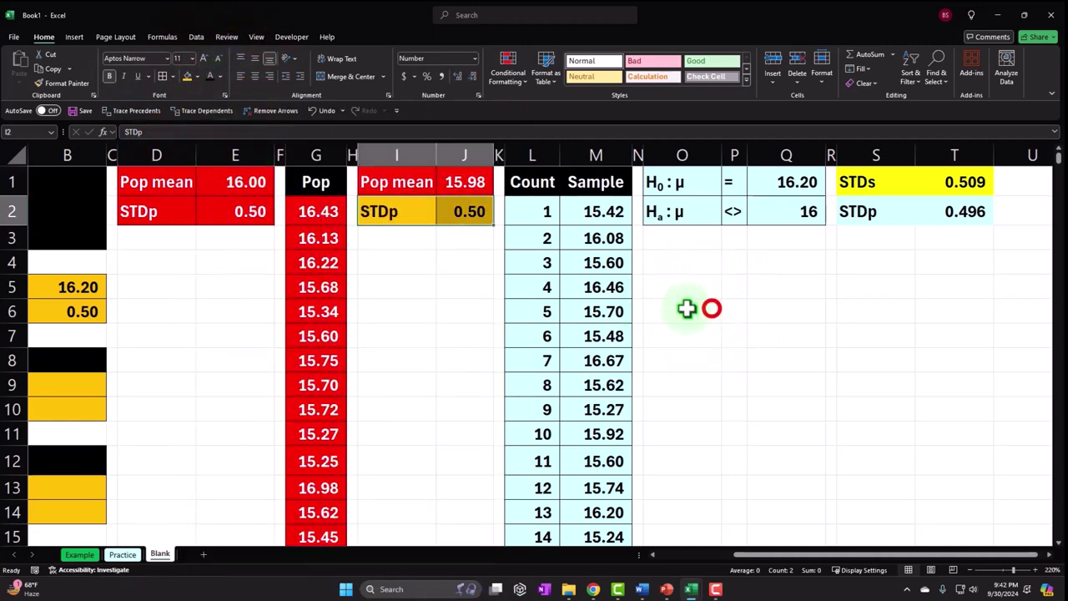
# - Add cell borders around the STDs and STDp labels and values in S1:T2
pyautogui.click(868, 182)
pyautogui.moveTo(892, 205); pyautogui.dragTo(916, 220)
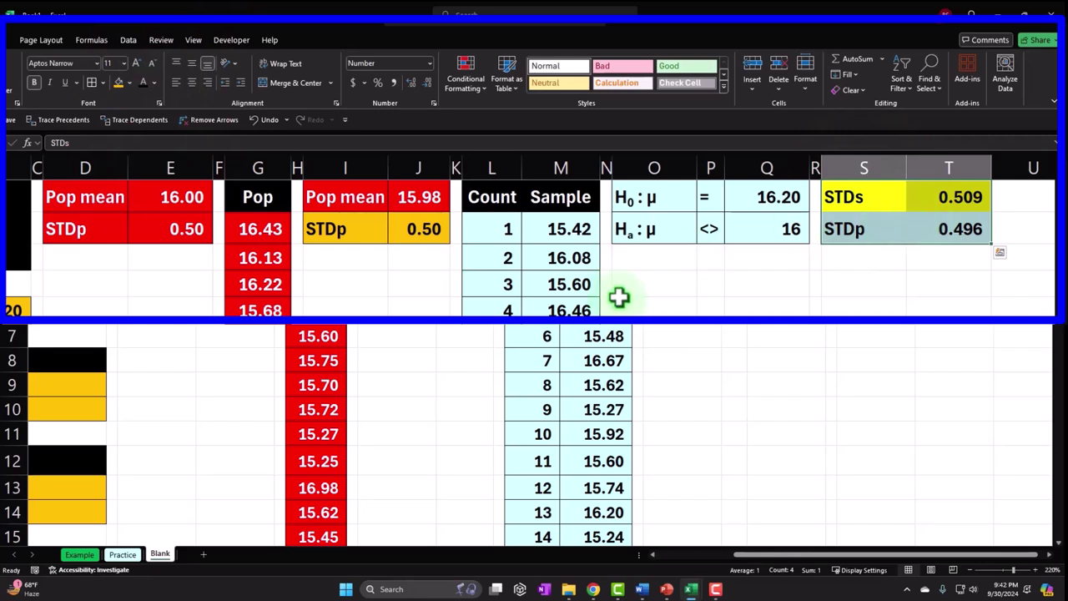
pyautogui.click(92, 82)
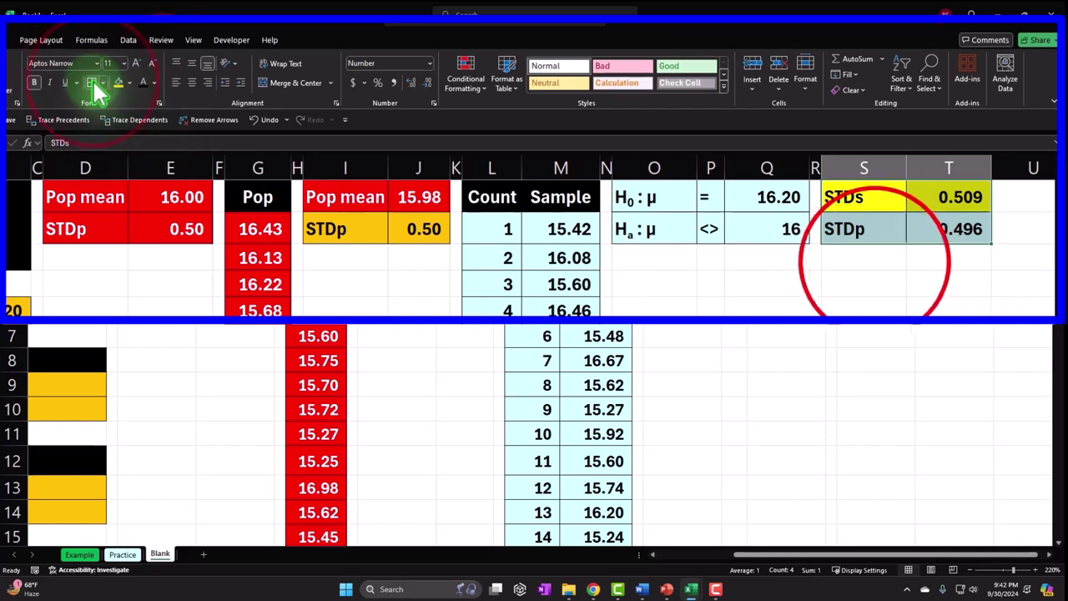
# - Enter the label n=sample size in S3 and widen column S to fit it
pyautogui.click(875, 262)
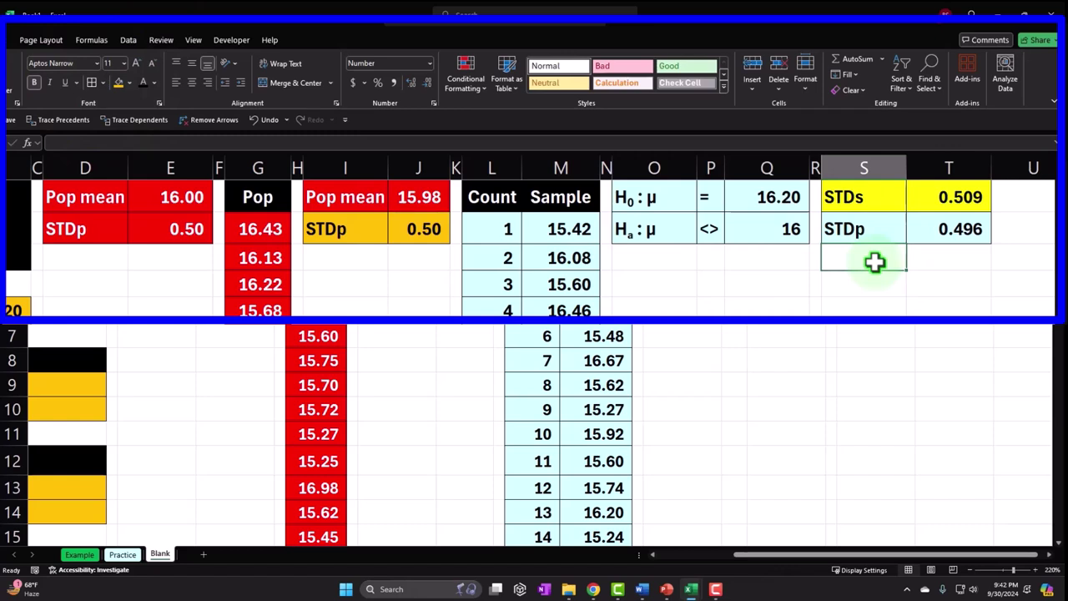
pyautogui.write('n=sample size')
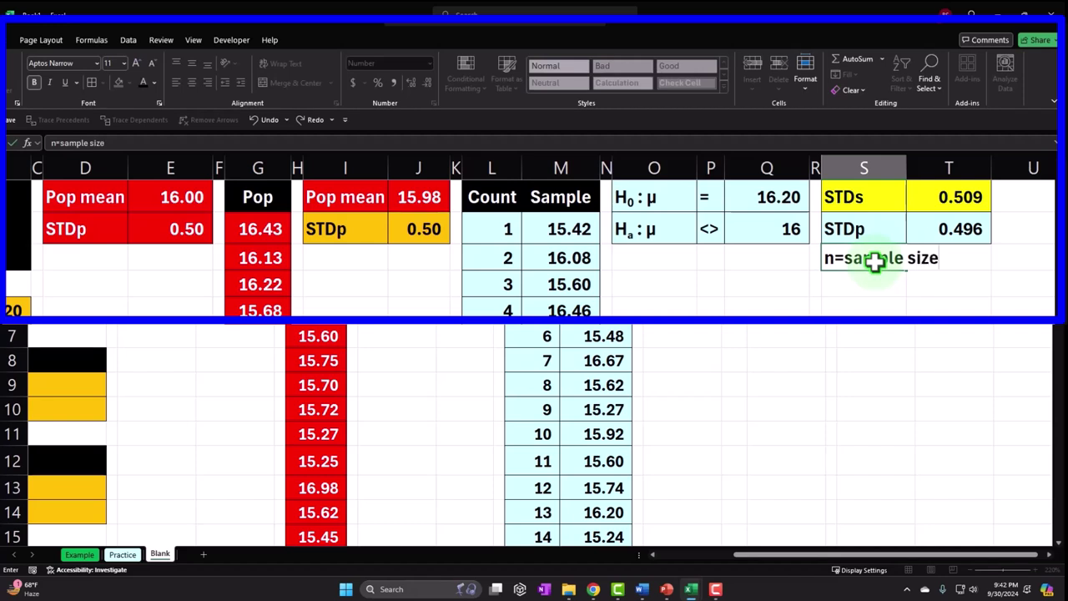
pyautogui.press('Return')
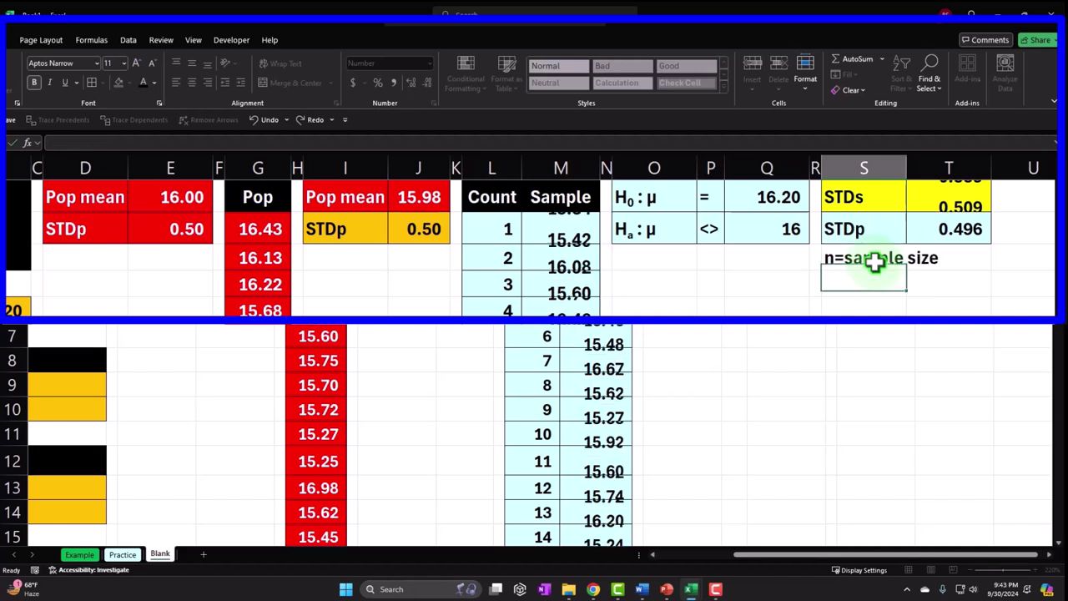
pyautogui.moveTo(876, 198); pyautogui.dragTo(904, 169)
pyautogui.doubleClick(907, 169)
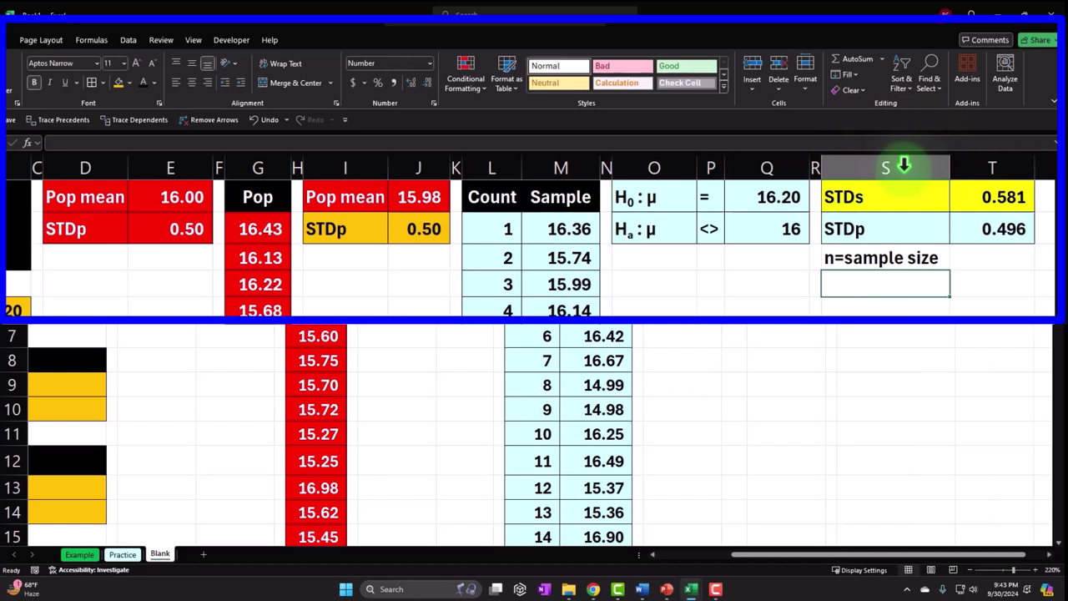
# - Calculate the sample size in T3 with a COUNT formula over the Sample column values from M2 down
pyautogui.press('Right')
pyautogui.press('Up')
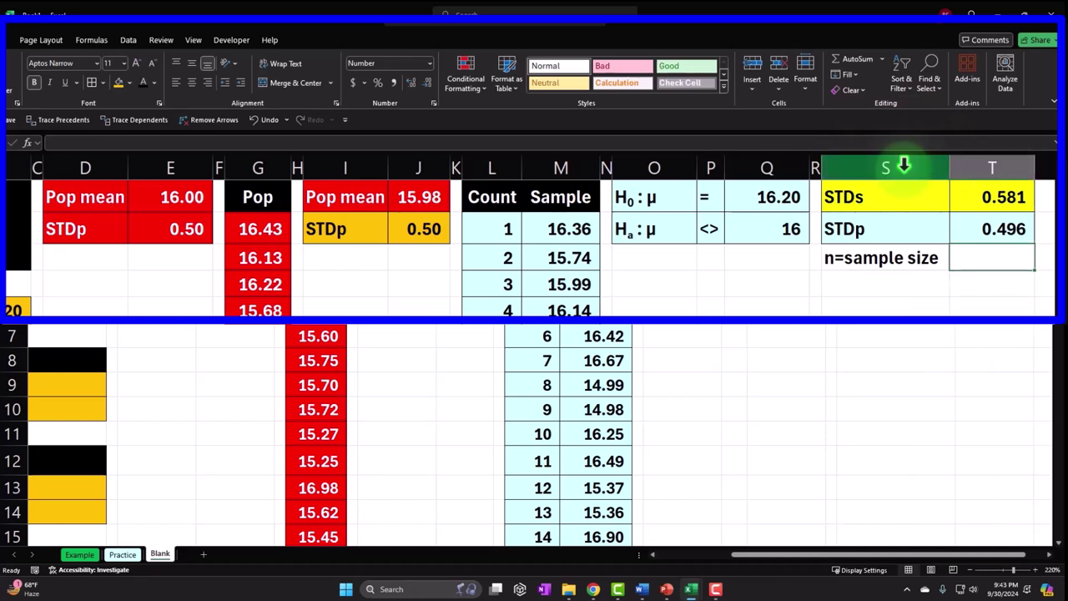
pyautogui.write('=')
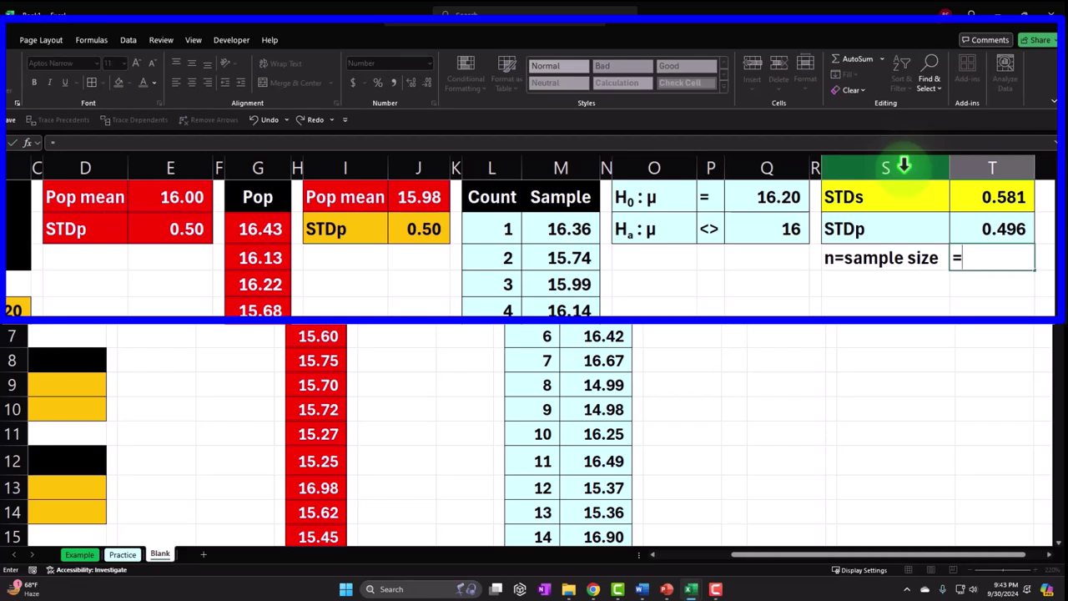
pyautogui.write('coun')
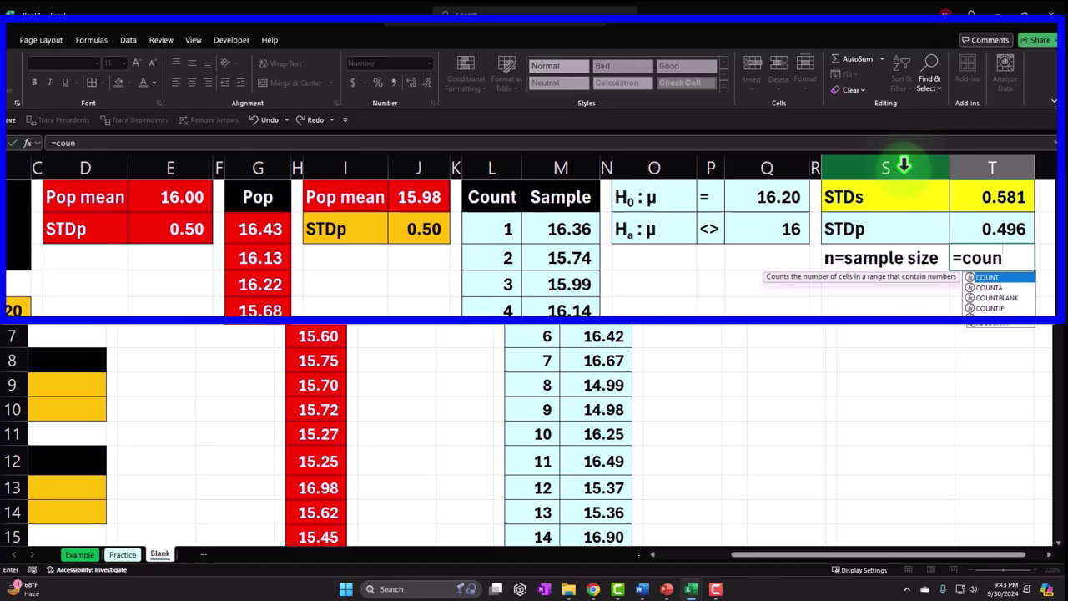
pyautogui.press('Tab')
pyautogui.press('Left')
pyautogui.press('Left')
pyautogui.press('Left')
pyautogui.press('Left')
pyautogui.press('Left')
pyautogui.press('Left')
pyautogui.press('Left')
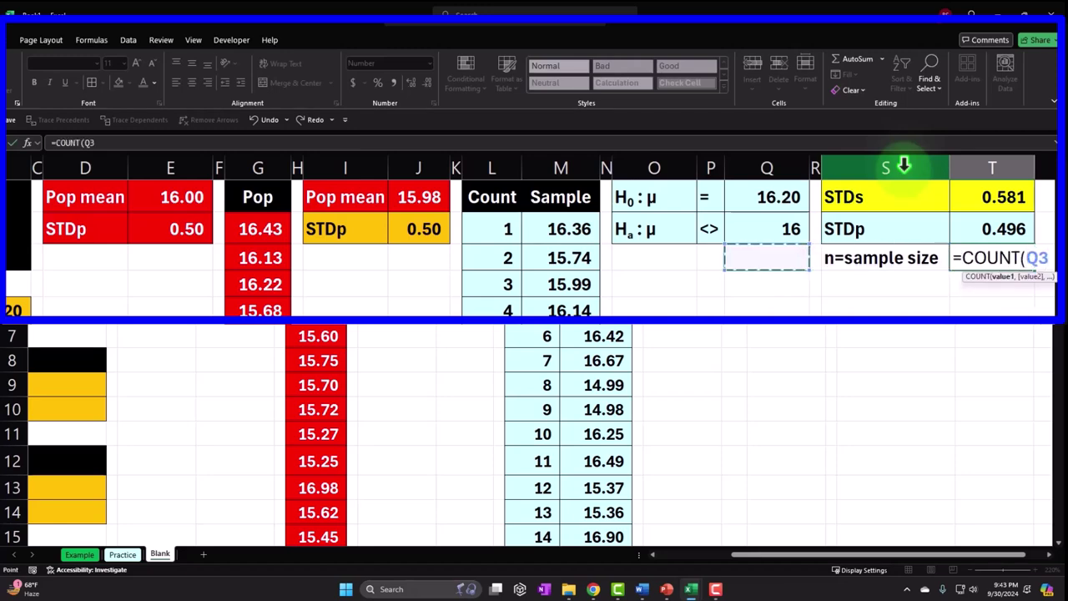
pyautogui.press('Up')
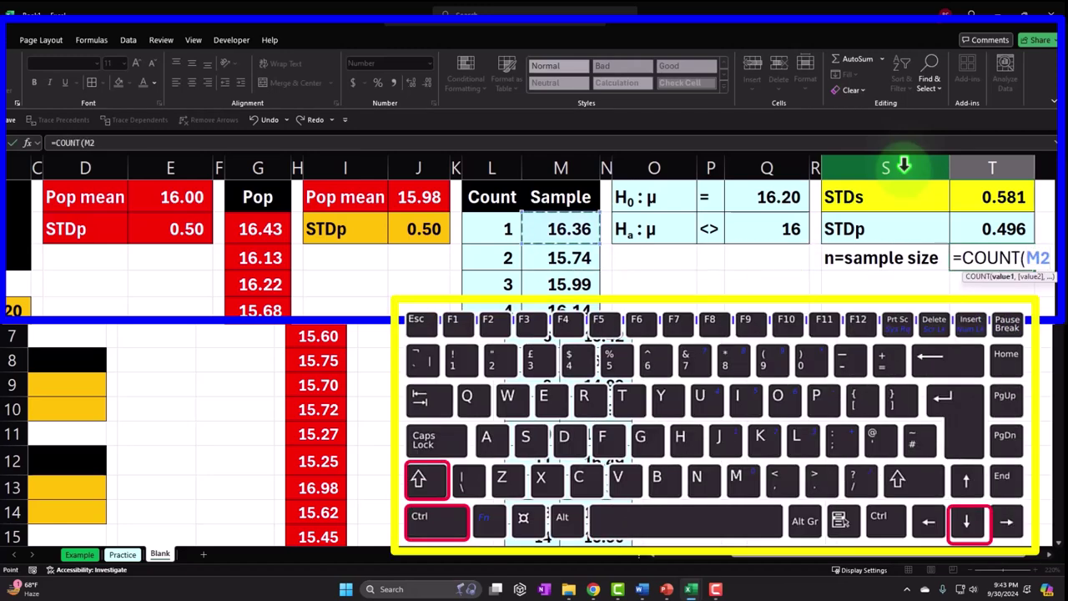
pyautogui.hotkey('ctrl', 'shift', 'Down')
pyautogui.press('Return')
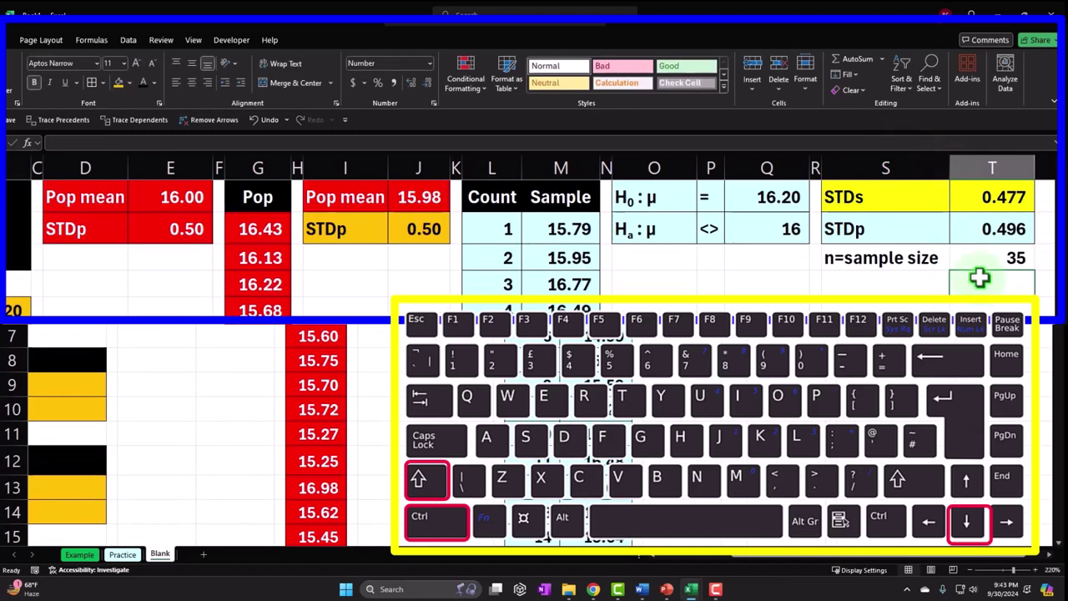
# - Enter the label Xbar=sample mean in S4 and widen column S to fit it
pyautogui.click(908, 265)
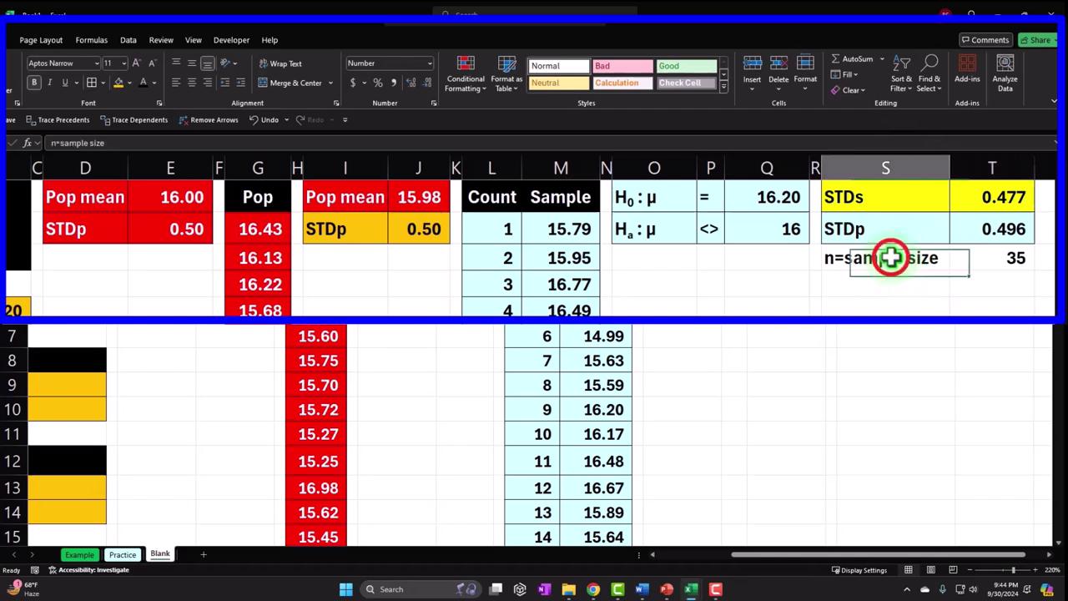
pyautogui.click(894, 282)
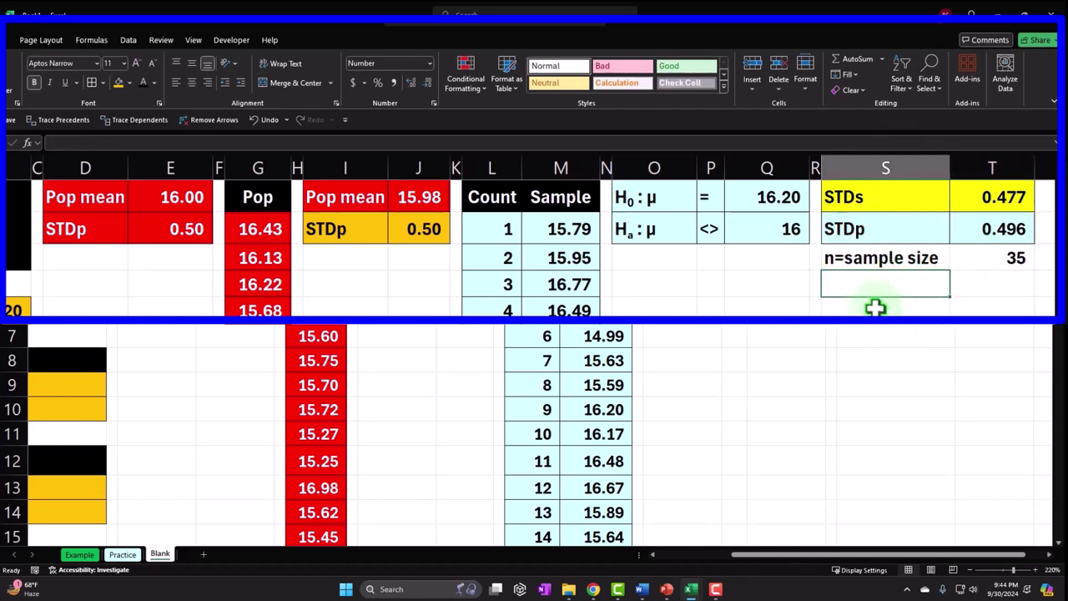
pyautogui.write('ar=sample mean')
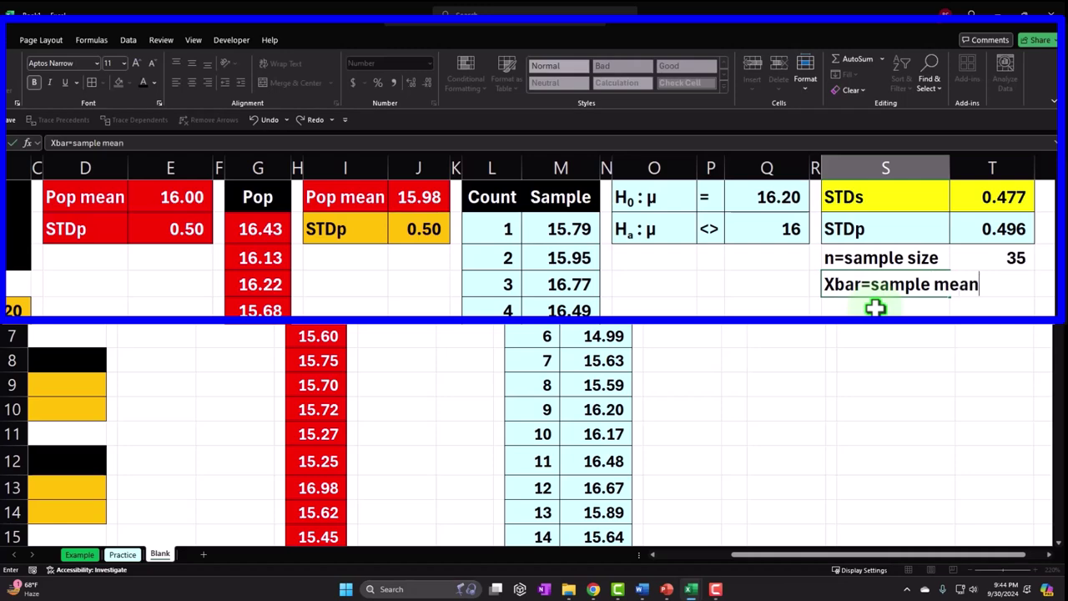
pyautogui.press('Return')
pyautogui.doubleClick(949, 165)
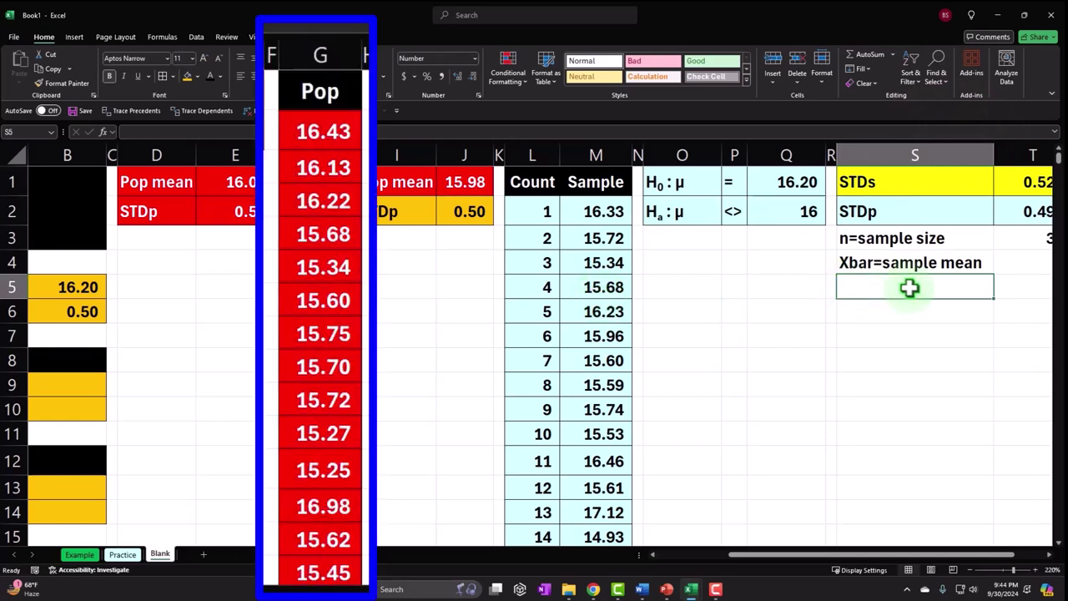
pyautogui.moveTo(310, 136); pyautogui.dragTo(311, 203)
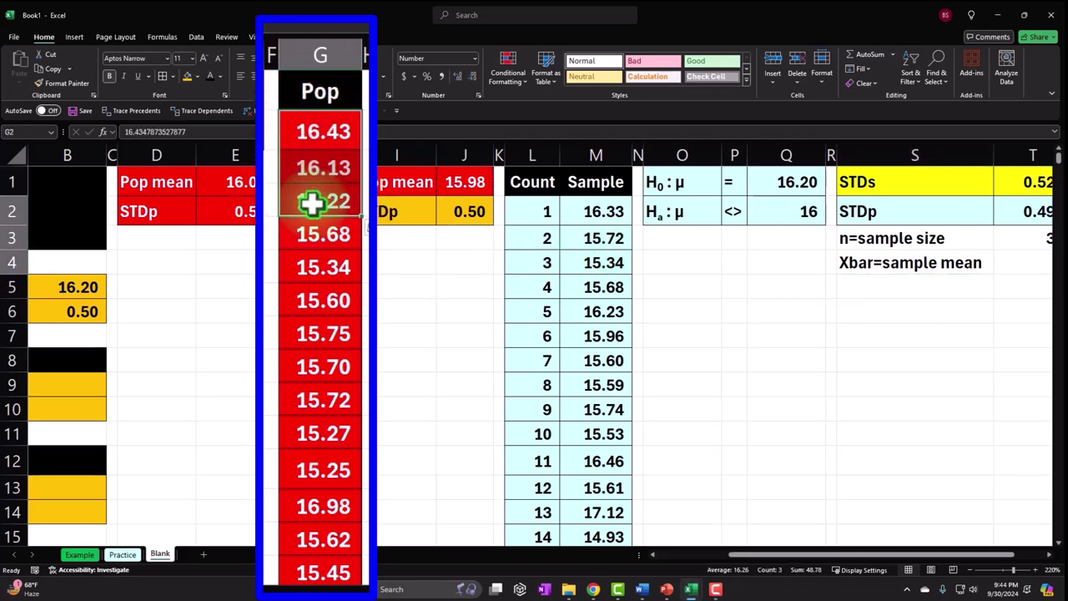
pyautogui.moveTo(589, 211); pyautogui.dragTo(596, 287)
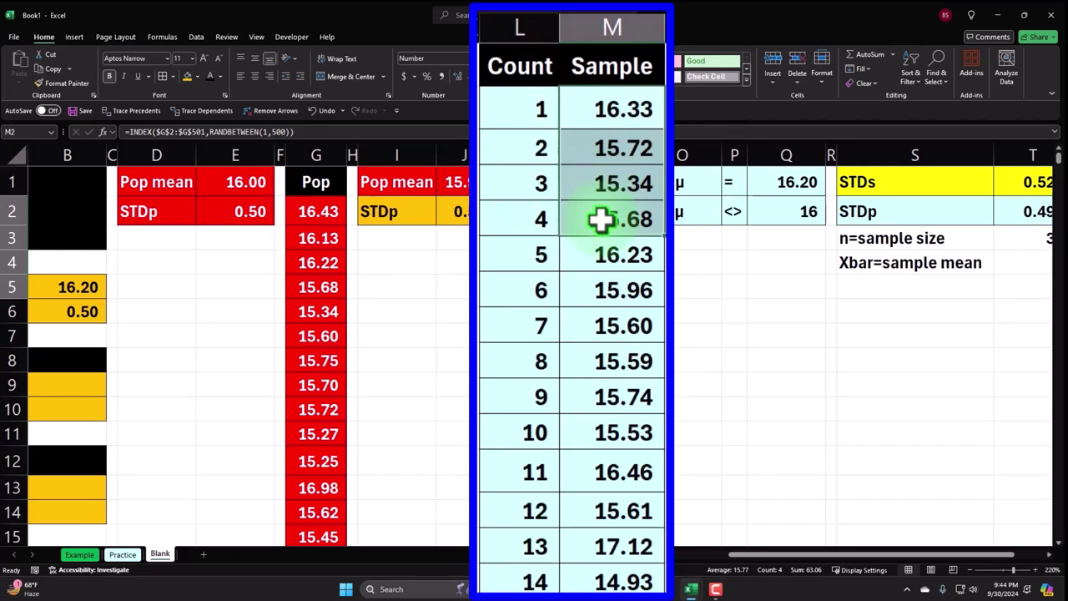
pyautogui.click(790, 310)
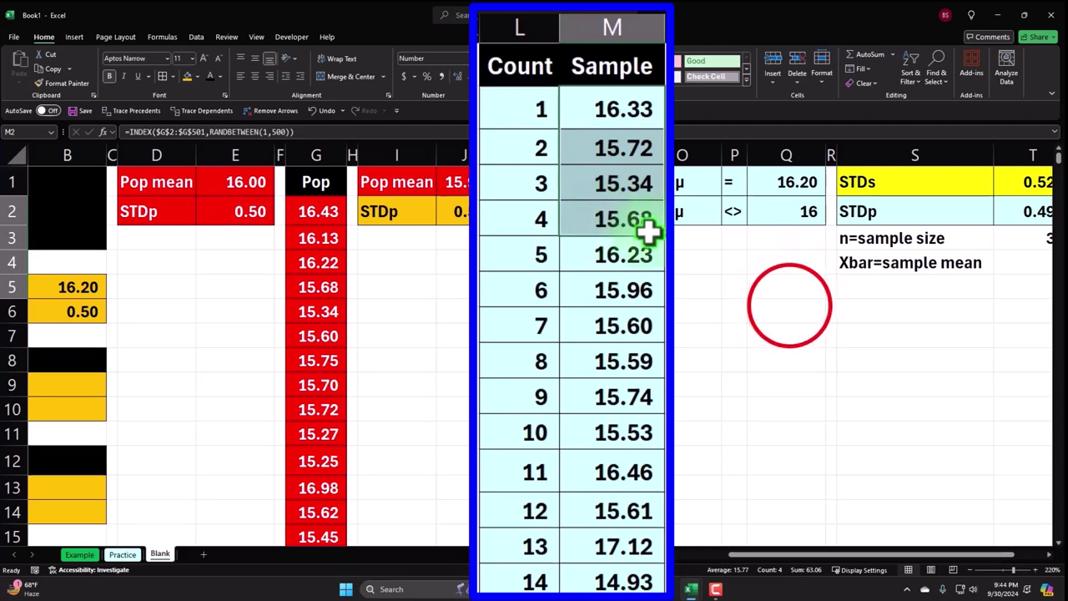
# - Calculate the sample mean in T4 with an AVERAGE formula over the Sample column values from M2 down
pyautogui.click(1043, 567)
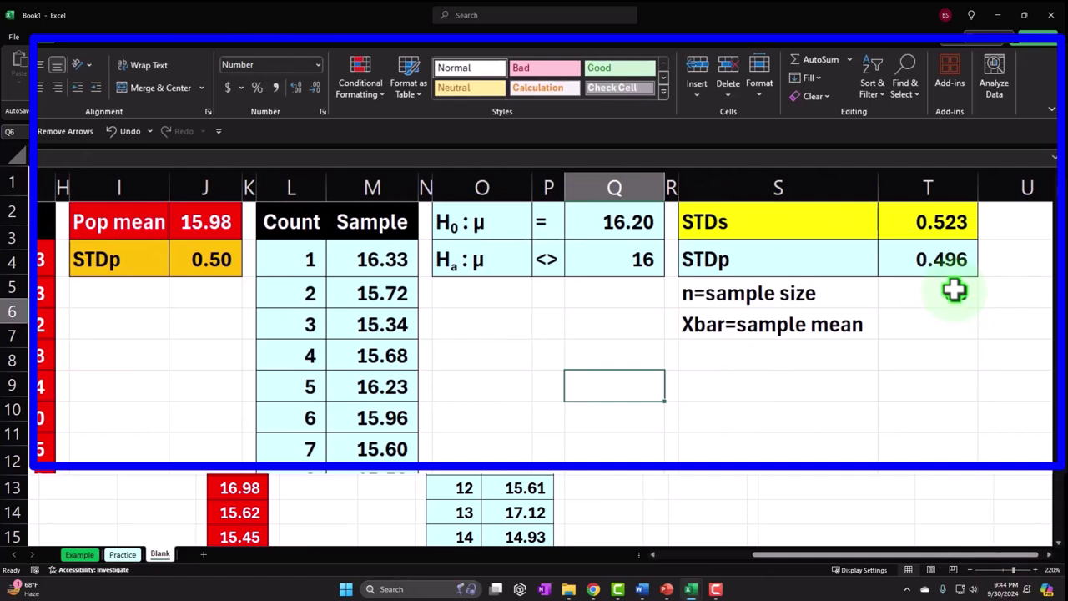
pyautogui.click(954, 290)
pyautogui.write('35')
pyautogui.press('Return')
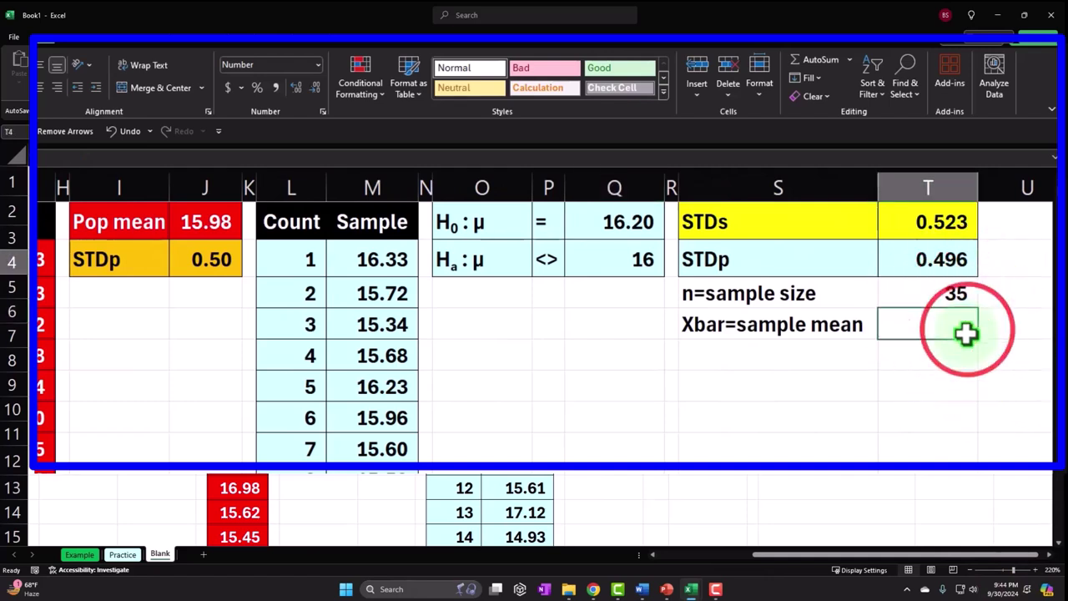
pyautogui.write('=')
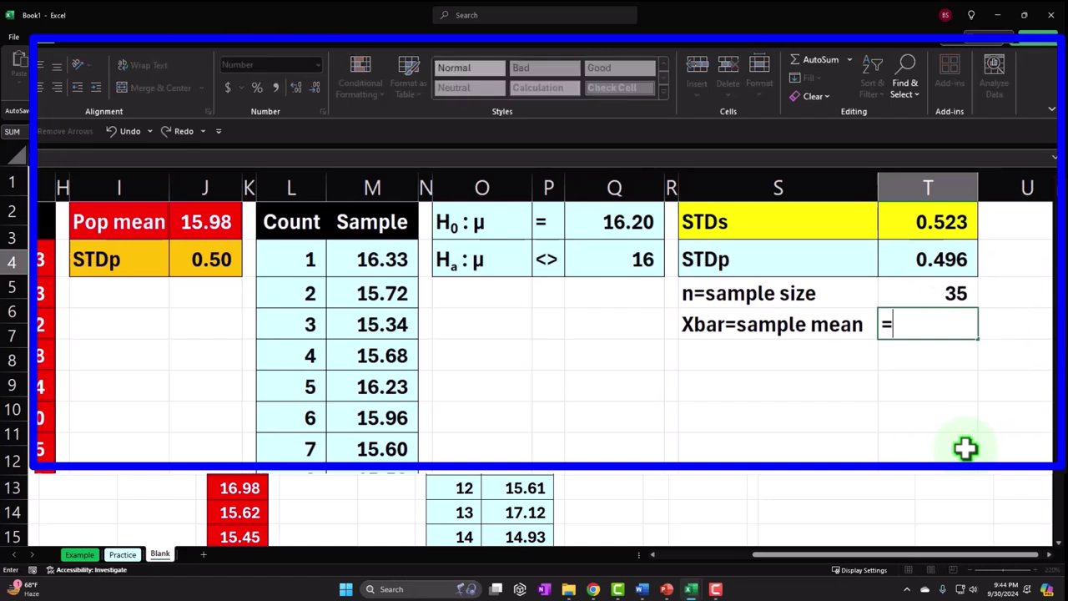
pyautogui.write('aver')
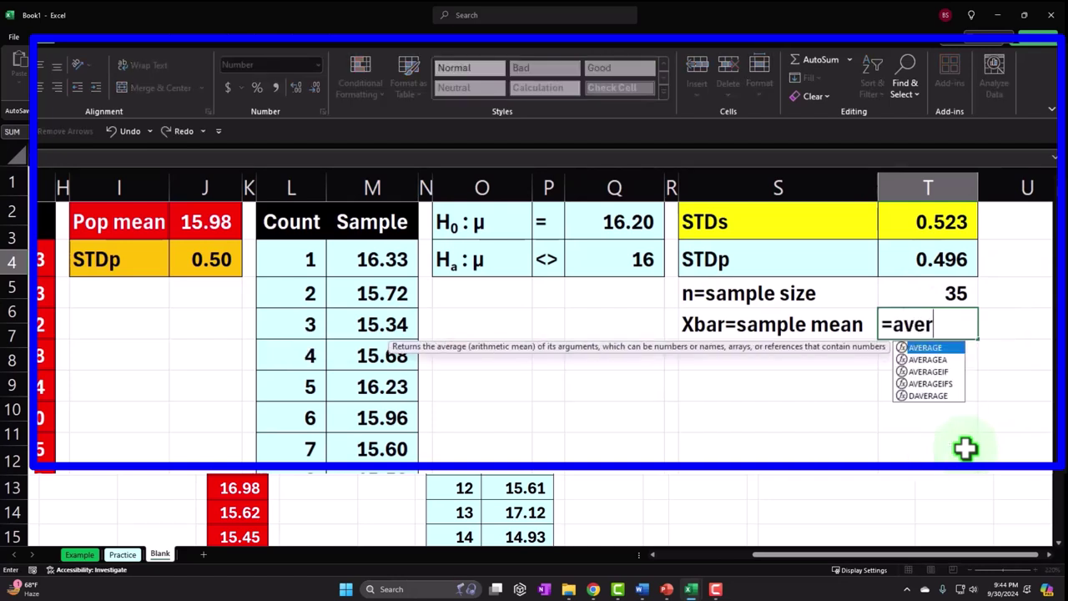
pyautogui.press('Tab')
pyautogui.press('Left')
pyautogui.press('Left')
pyautogui.press('Left')
pyautogui.press('Left')
pyautogui.press('Left')
pyautogui.press('Left')
pyautogui.press('Left')
pyautogui.press('Up')
pyautogui.press('Up')
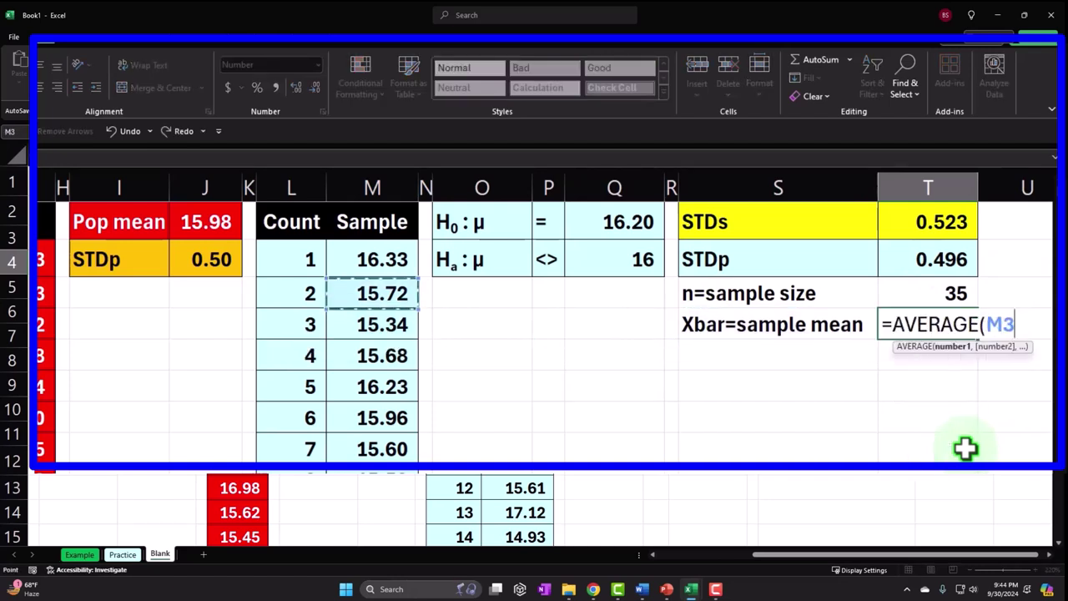
pyautogui.hotkey('ctrl', 'shift', 'Down')
pyautogui.press('Return')
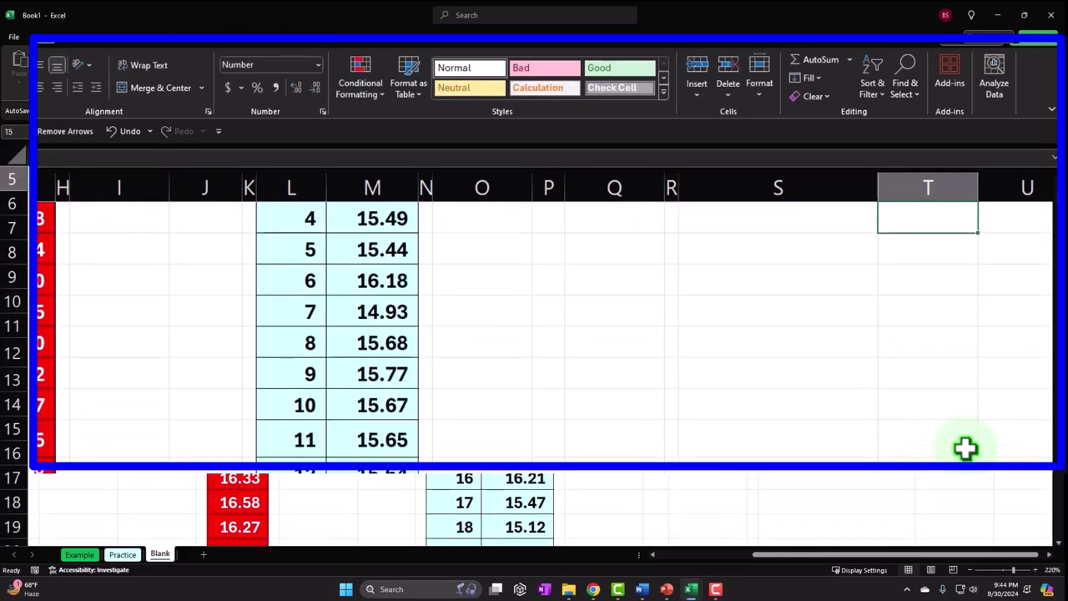
# - Show the sample mean in T4 with two decimal places
pyautogui.click(927, 324)
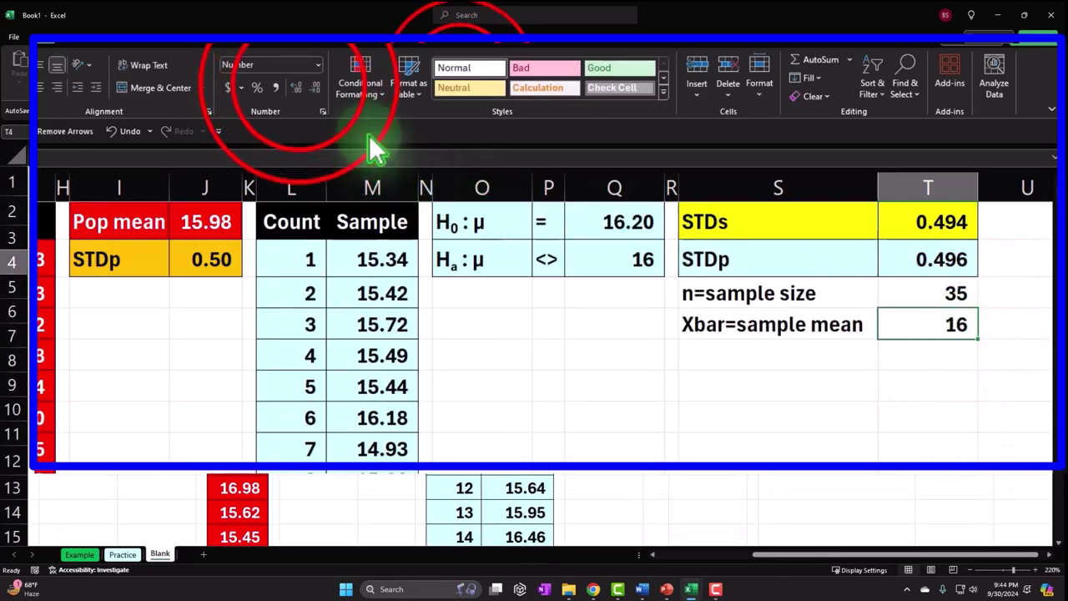
pyautogui.click(299, 84)
pyautogui.click(300, 84)
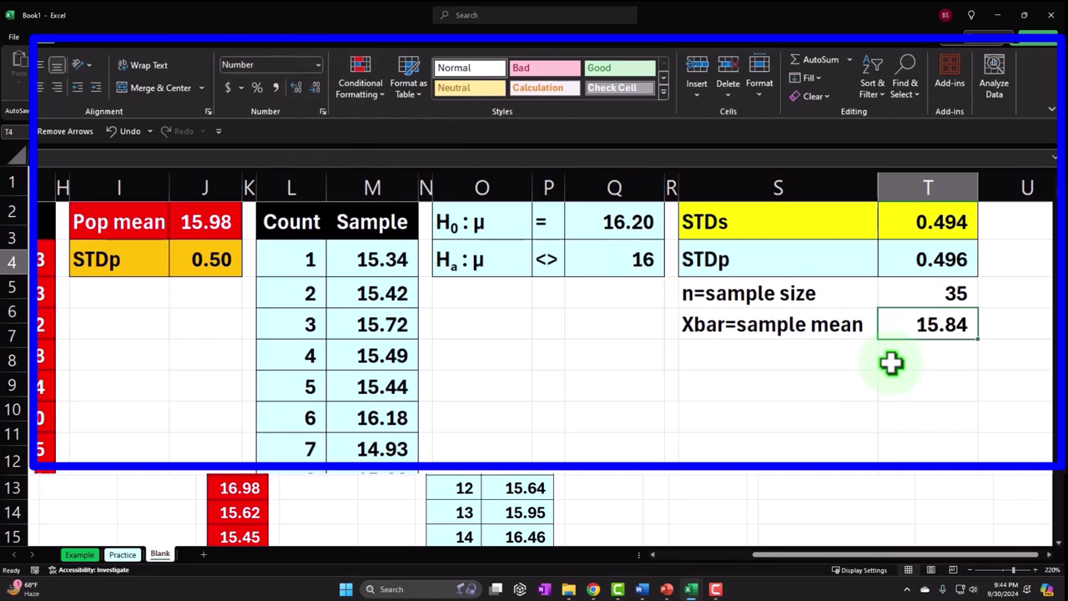
# - Compare the sample mean in T4 with the null hypothesis mean in Q1 and the population mean in J1
pyautogui.click(662, 226)
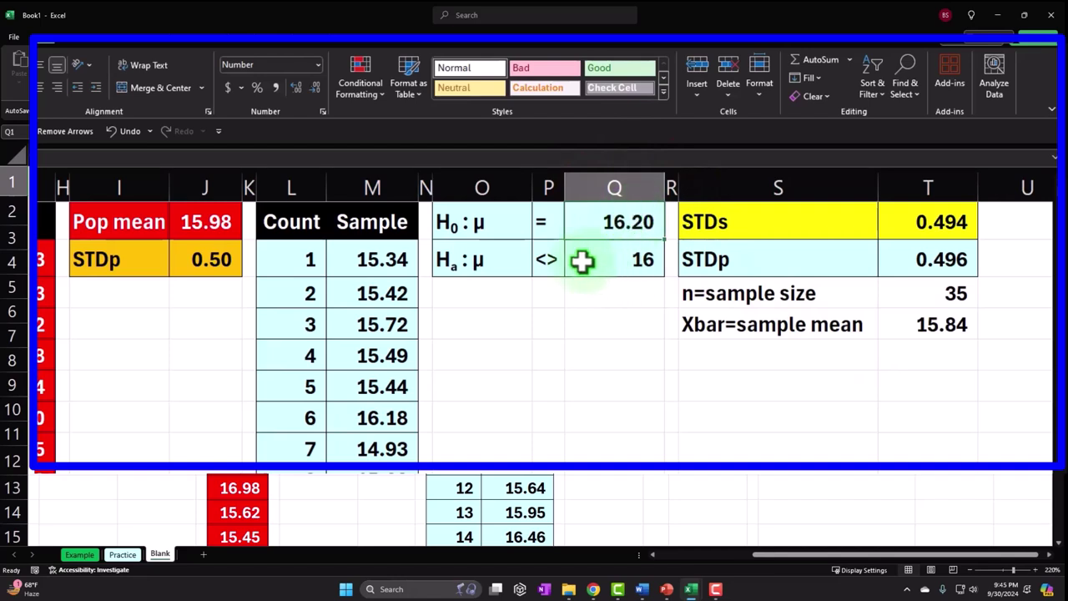
pyautogui.click(224, 217)
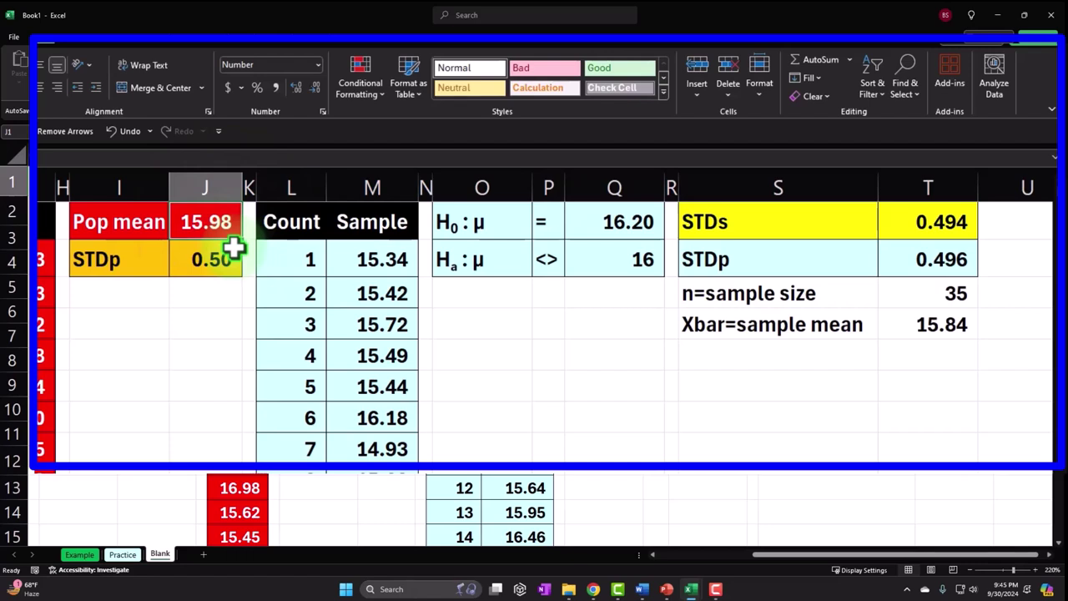
pyautogui.click(949, 325)
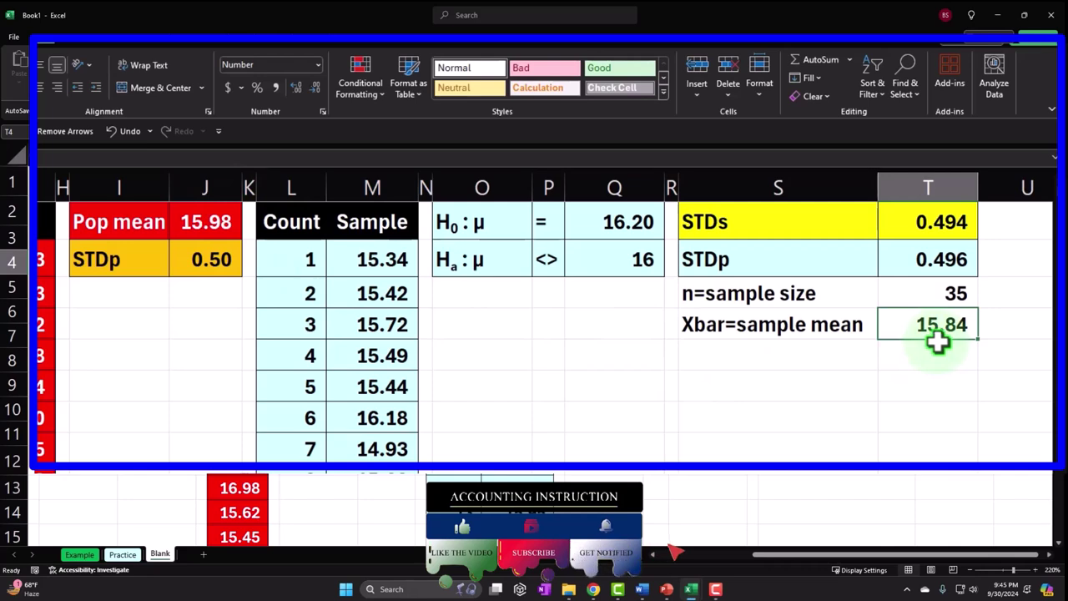
pyautogui.click(631, 221)
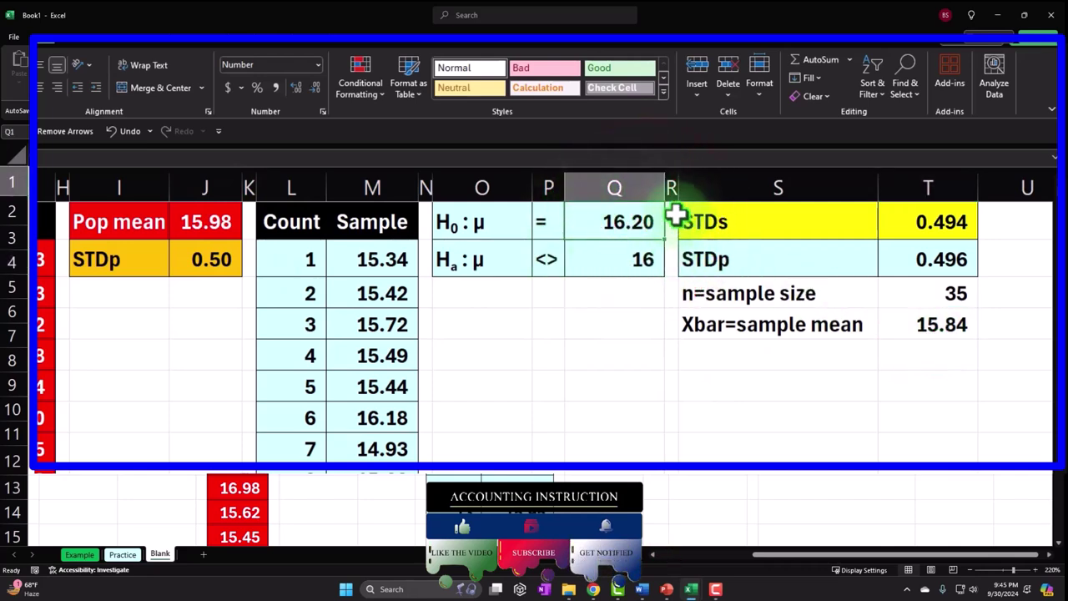
pyautogui.click(918, 321)
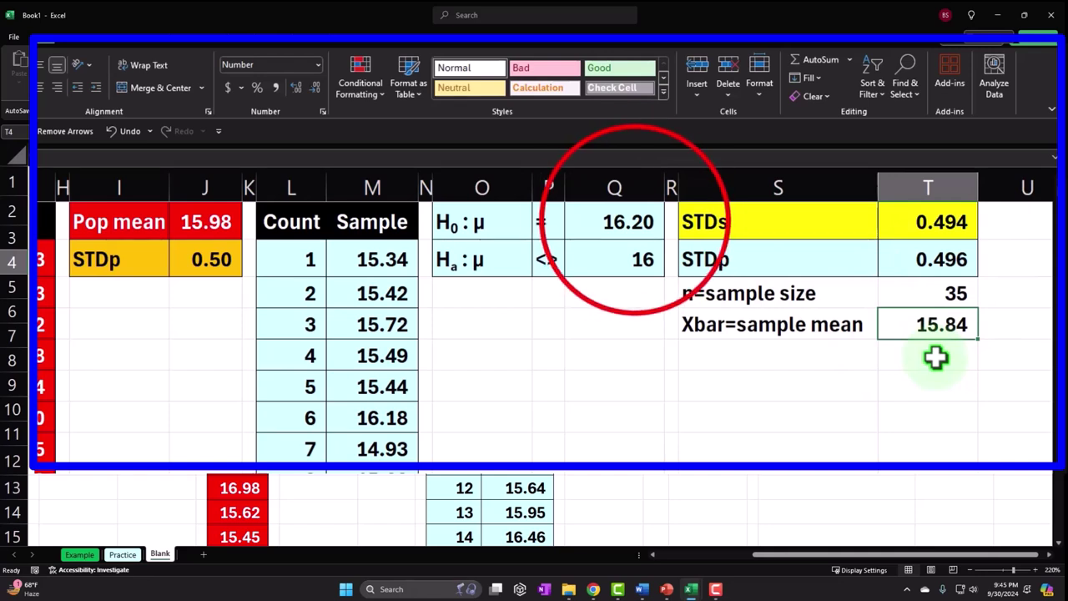
pyautogui.click(633, 221)
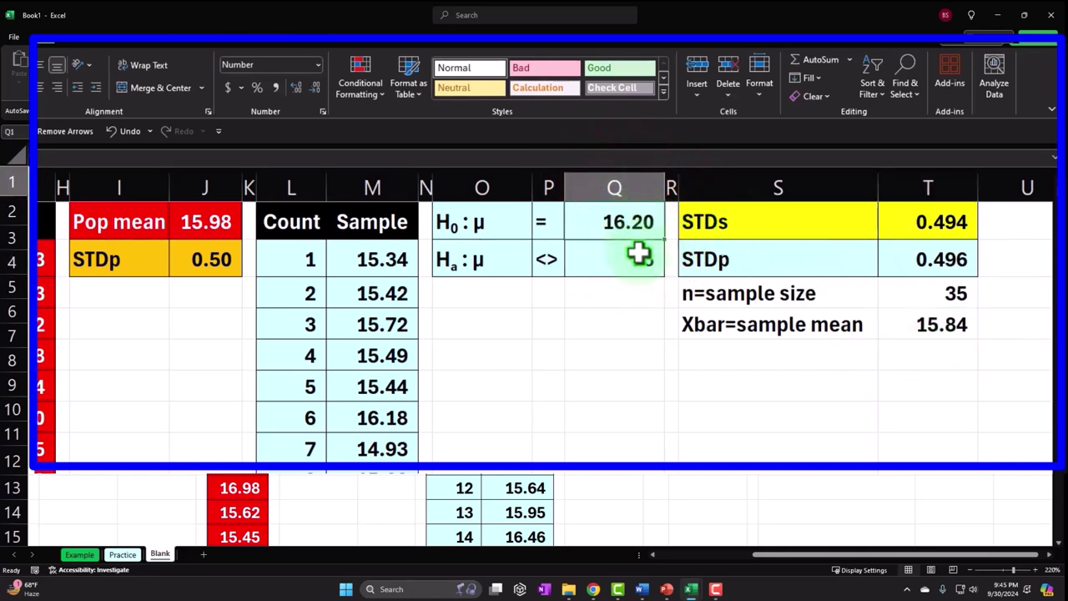
# - Enter the label a=Aplpha in S5 and the significance level 0.05 in T5
pyautogui.click(764, 398)
pyautogui.click(766, 357)
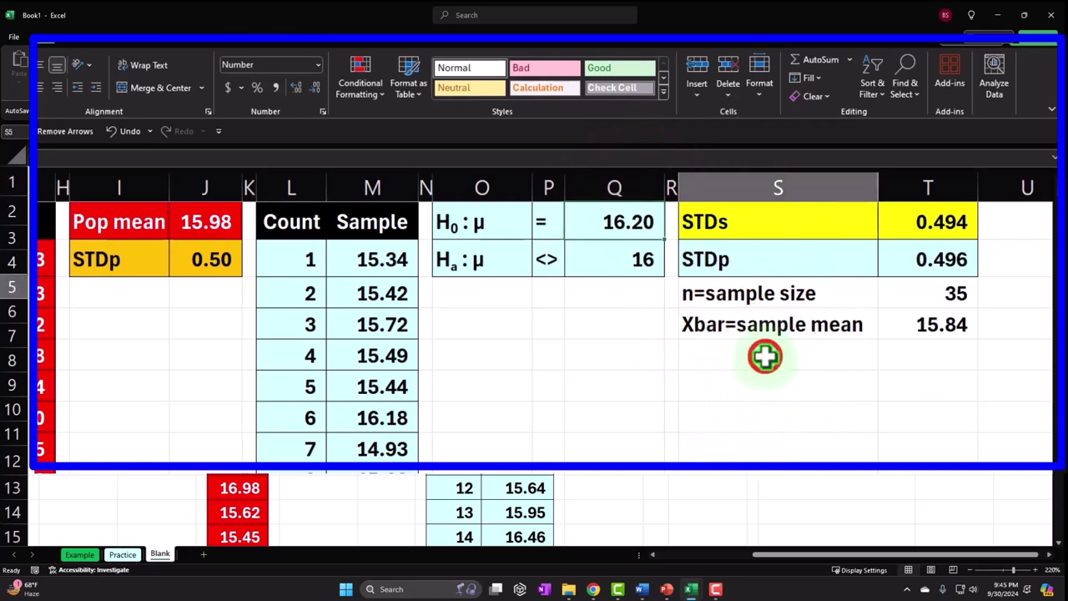
pyautogui.write('a')
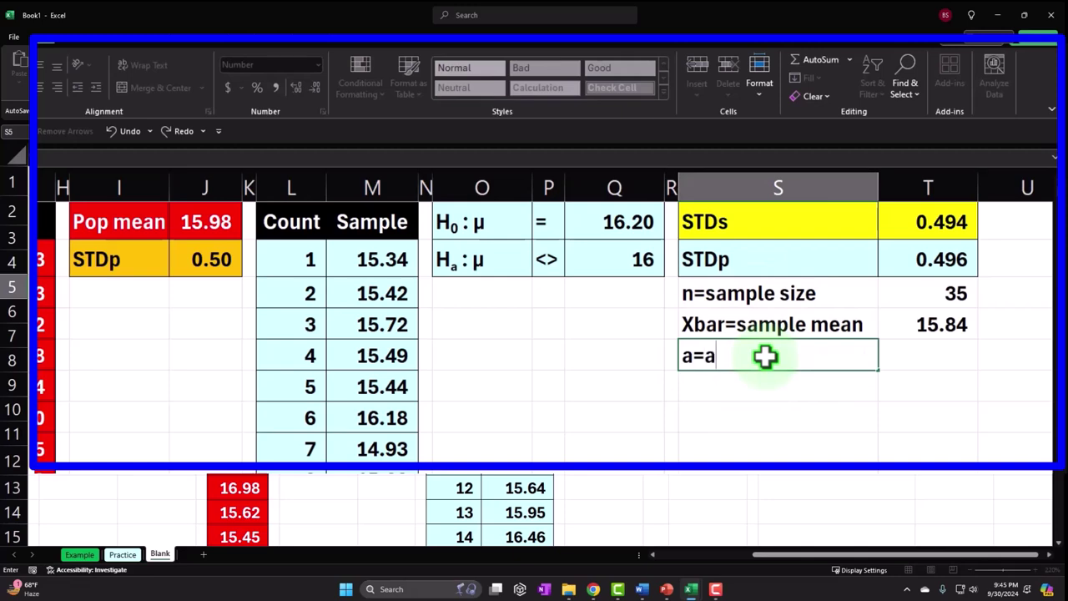
pyautogui.write('=Aplp')
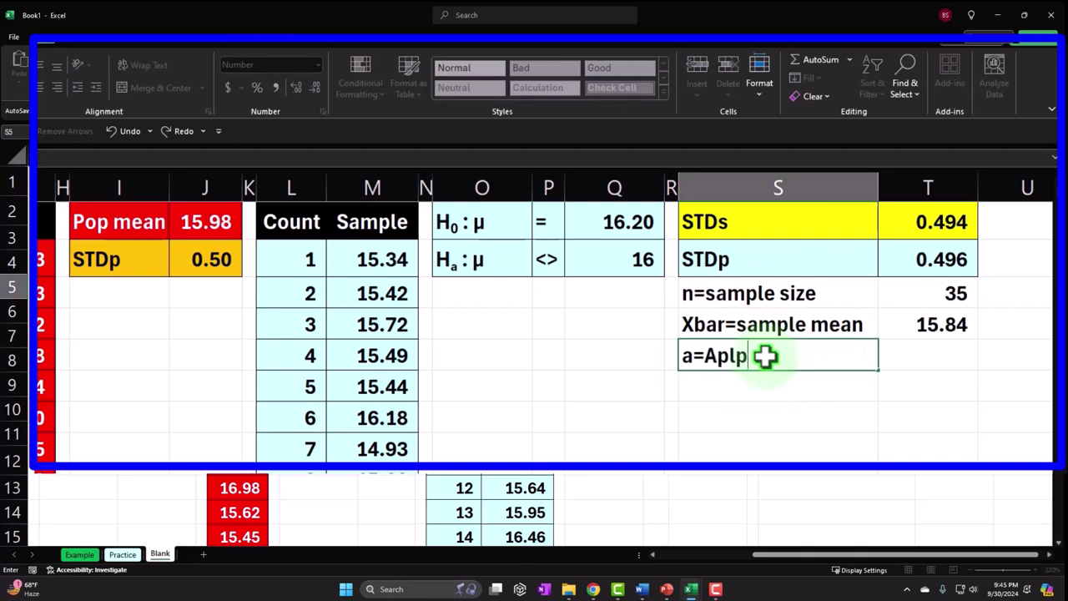
pyautogui.write('l')
pyautogui.press('Tab')
pyautogui.write('.0')
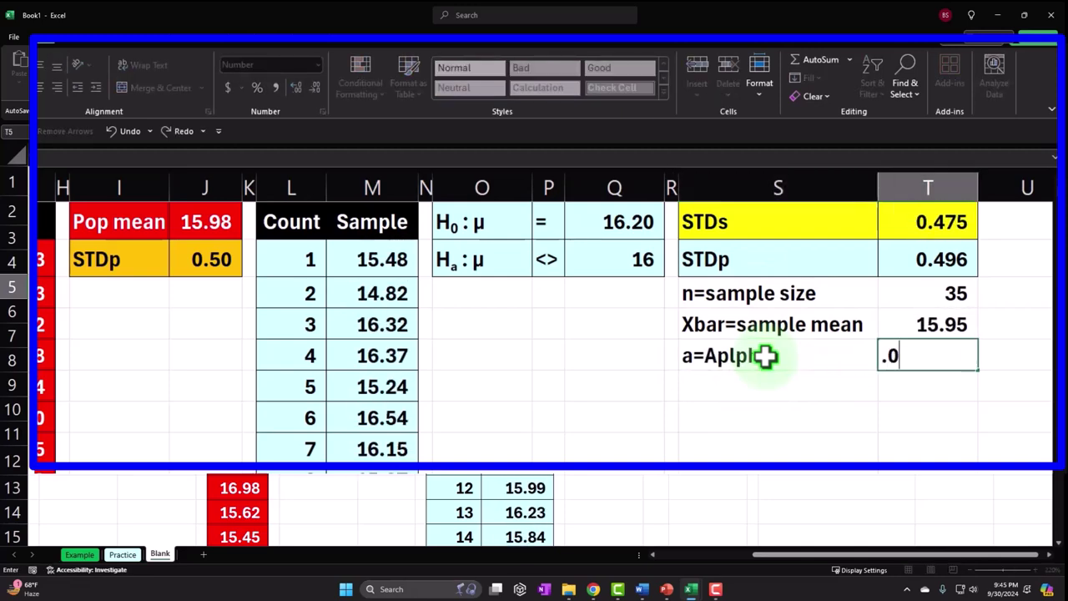
pyautogui.press('Return')
# - Show the alpha value in T5 with two decimal places
pyautogui.press('Up')
pyautogui.press('Right')
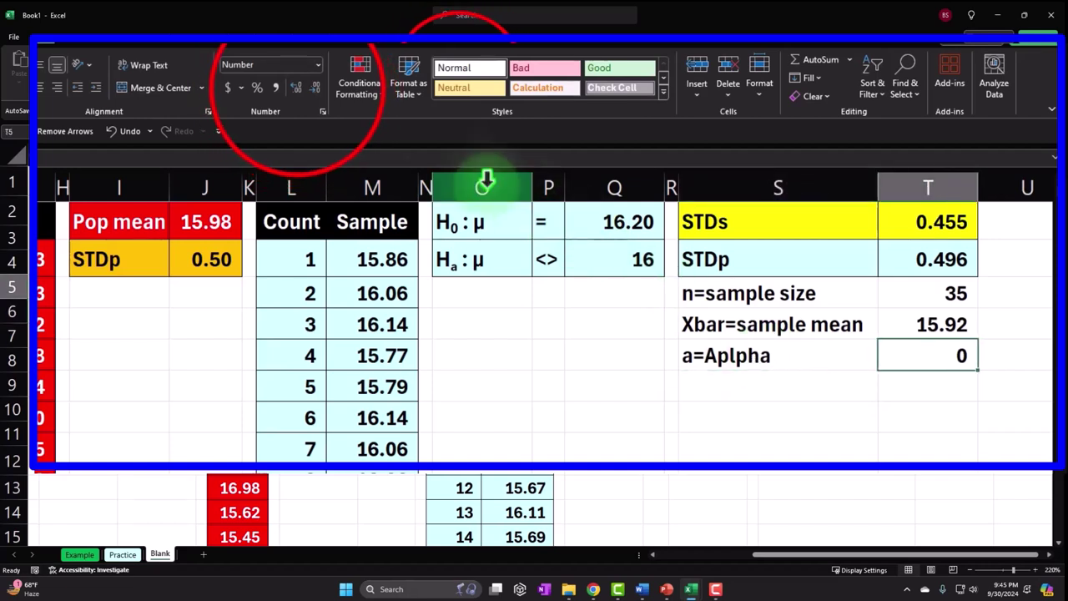
pyautogui.click(297, 88)
pyautogui.click(297, 89)
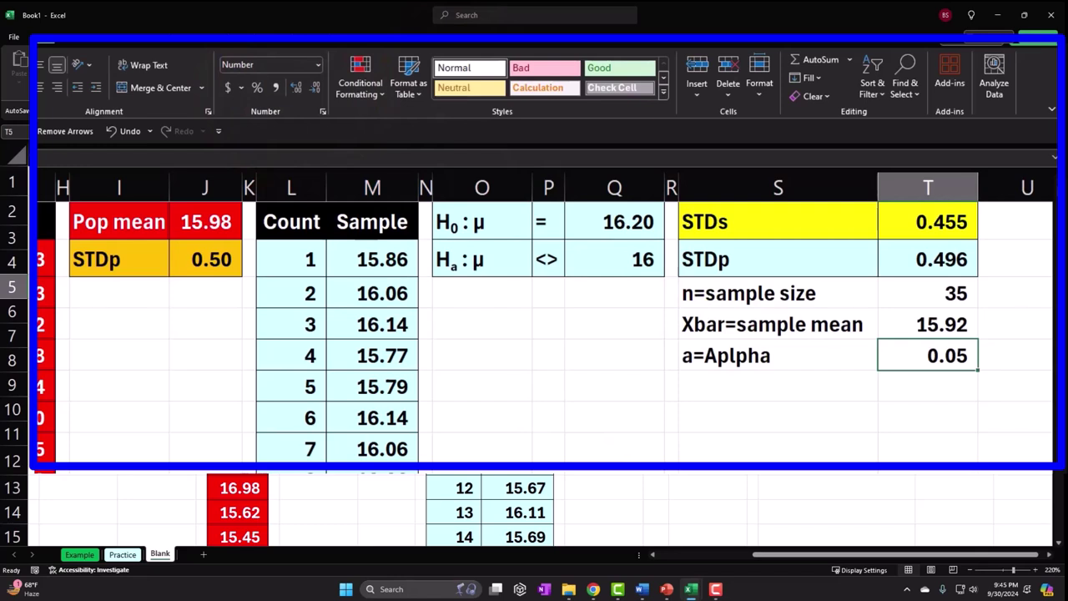
# - Enter the label SE=Standar Error in S6
pyautogui.click(778, 385)
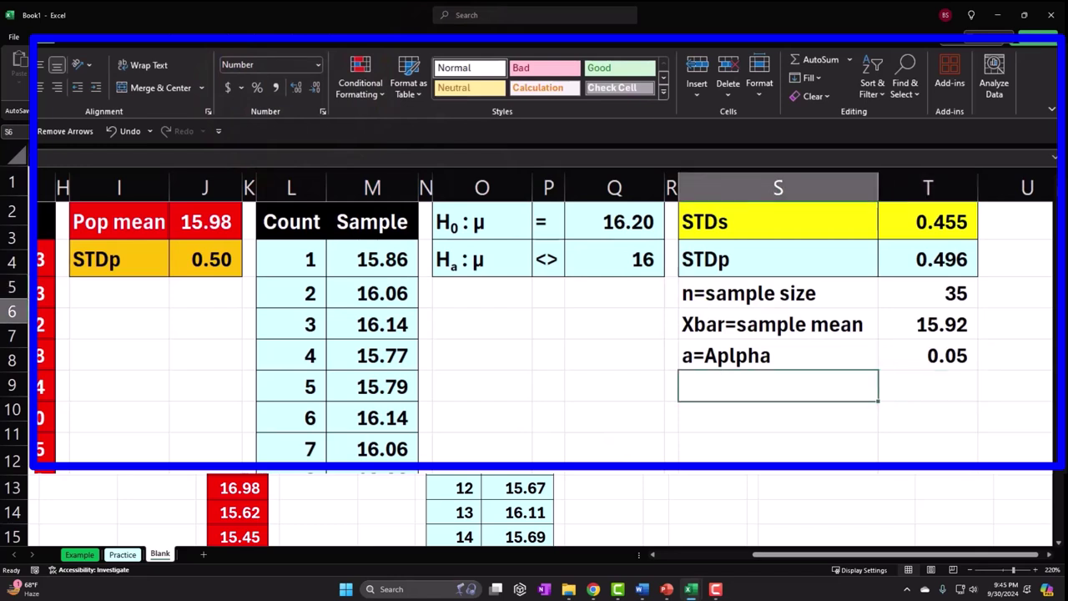
pyautogui.write('SE=Standar')
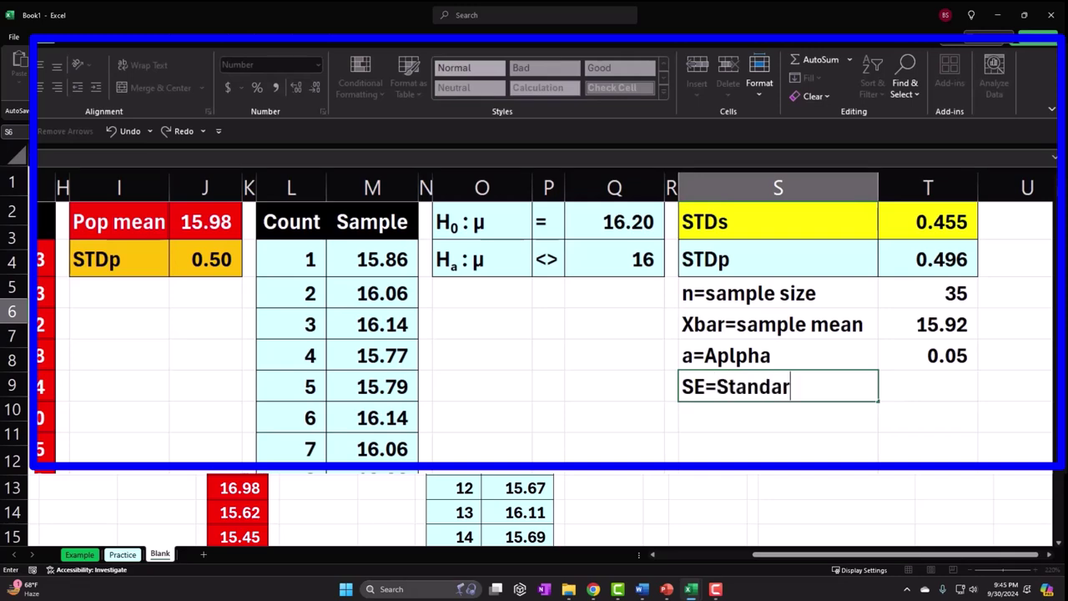
pyautogui.write(' Error')
pyautogui.press('Tab')
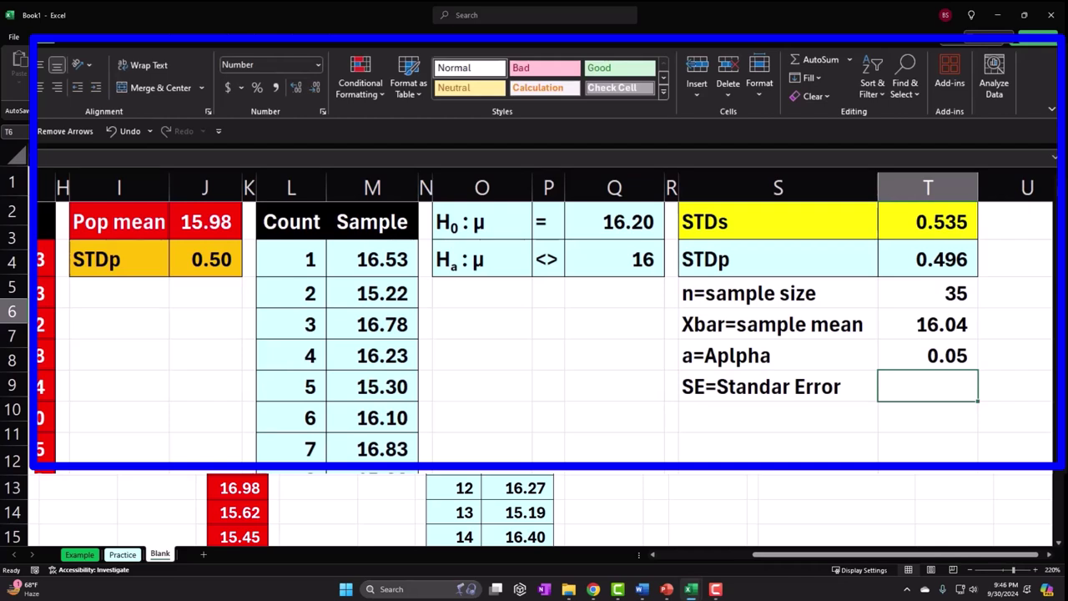
# - Show the population standard deviation in J2 with three decimal places, matching the precision of T2
pyautogui.moveTo(46, 221); pyautogui.dragTo(46, 449)
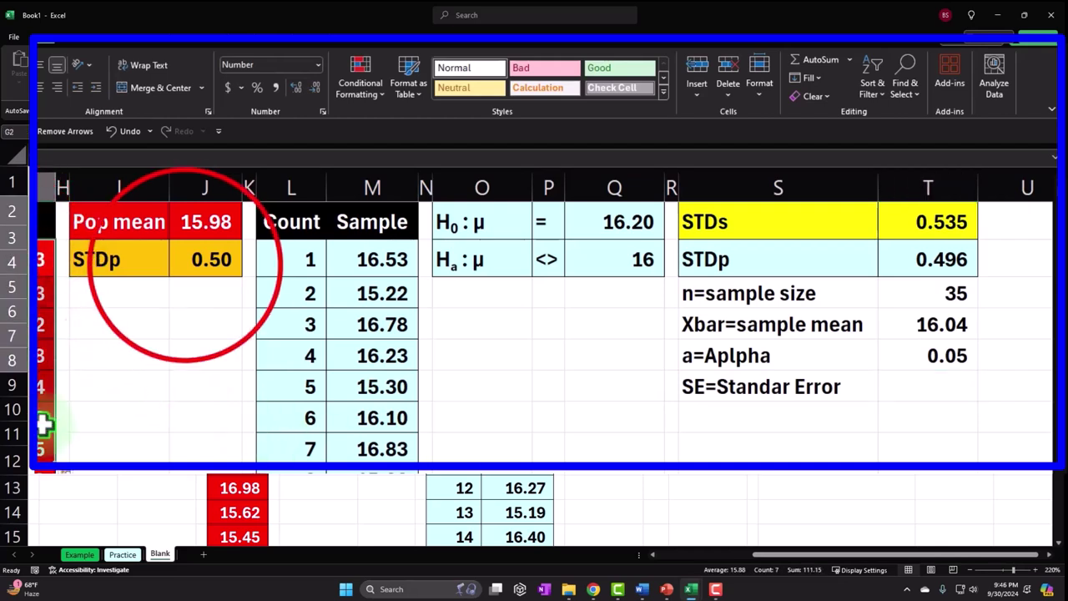
pyautogui.click(185, 263)
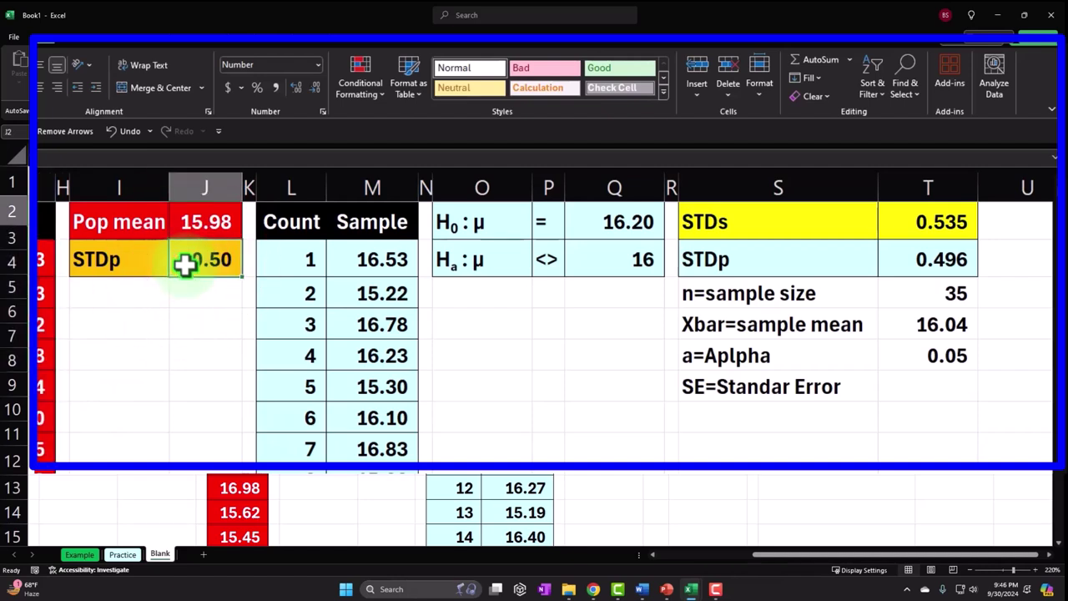
pyautogui.click(929, 263)
pyautogui.click(214, 255)
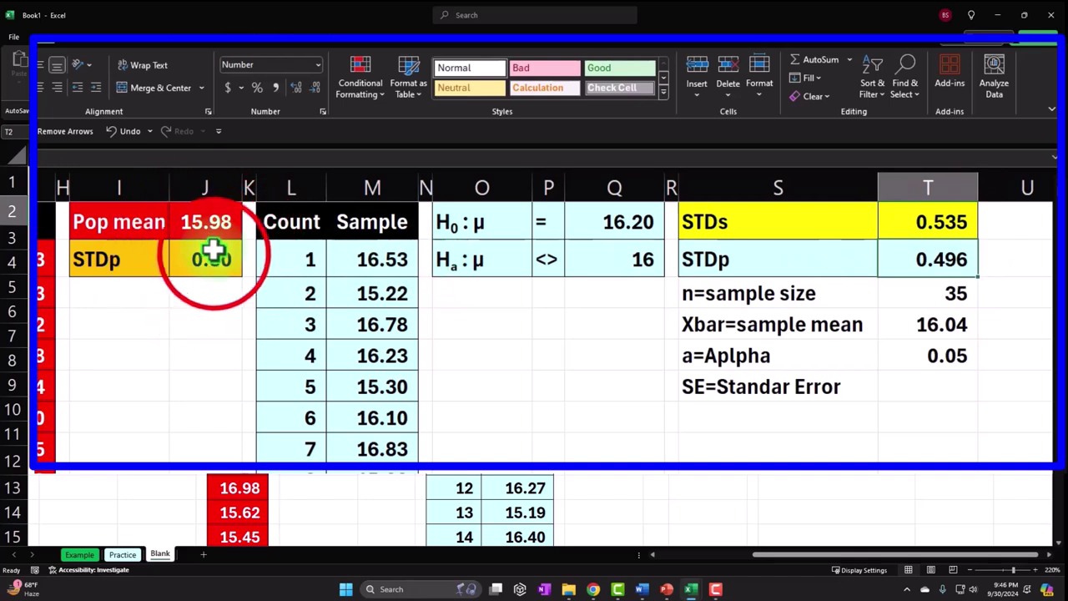
pyautogui.click(296, 88)
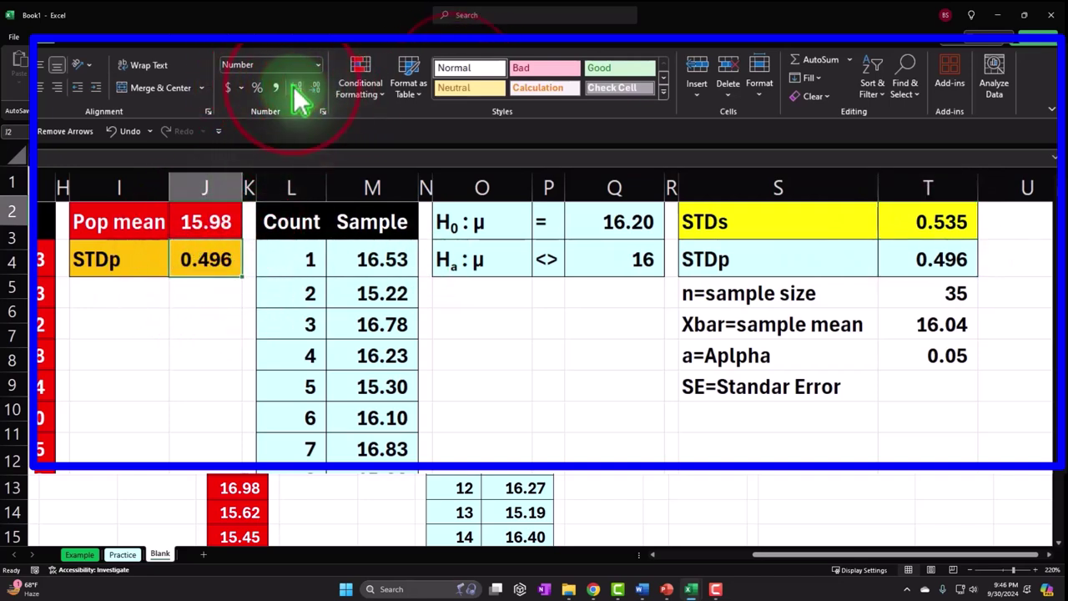
# - Review the Sample values, the sample and population standard deviations in T1 and T2, and the sample size in T3
pyautogui.moveTo(346, 263); pyautogui.dragTo(356, 427)
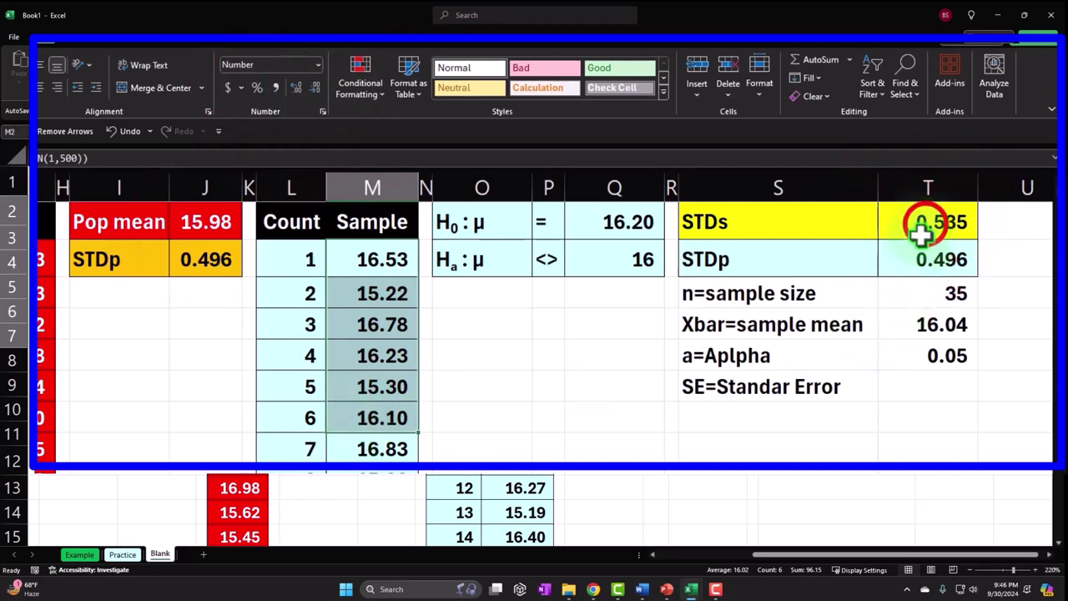
pyautogui.click(925, 222)
pyautogui.click(927, 260)
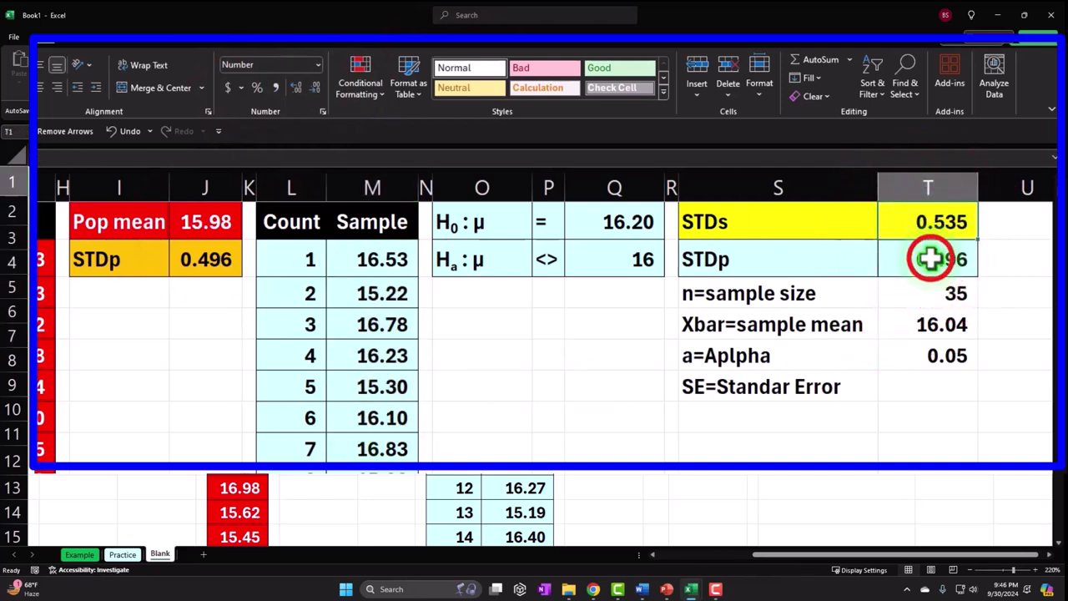
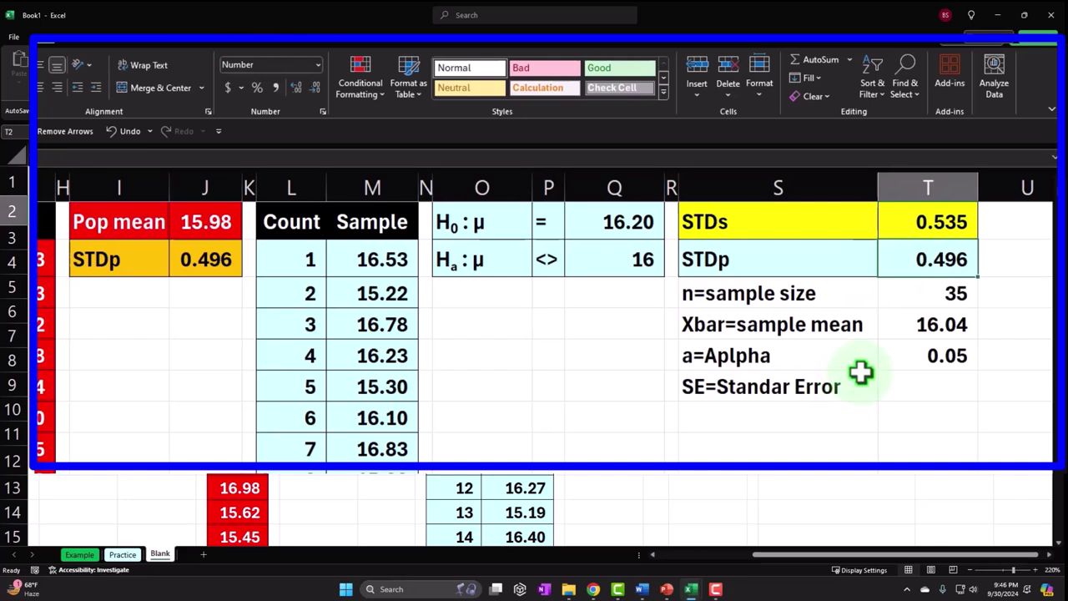
pyautogui.click(896, 293)
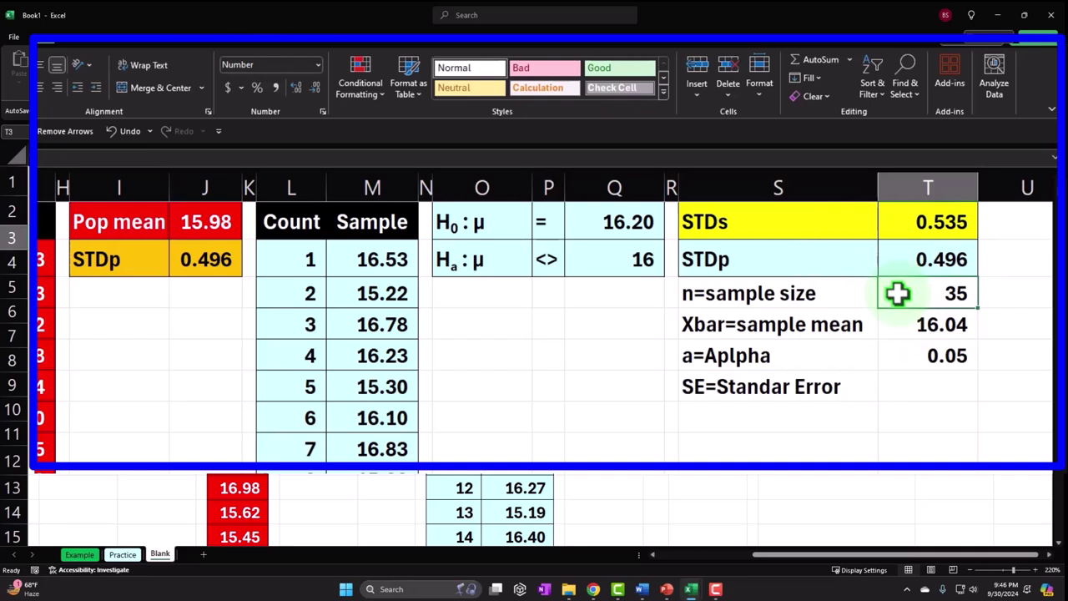
# - Start the standard error formula in T6, dividing the population standard deviation in T2 by a SQRT function
pyautogui.click(933, 386)
pyautogui.moveTo(902, 545); pyautogui.dragTo(822, 544)
pyautogui.write('=')
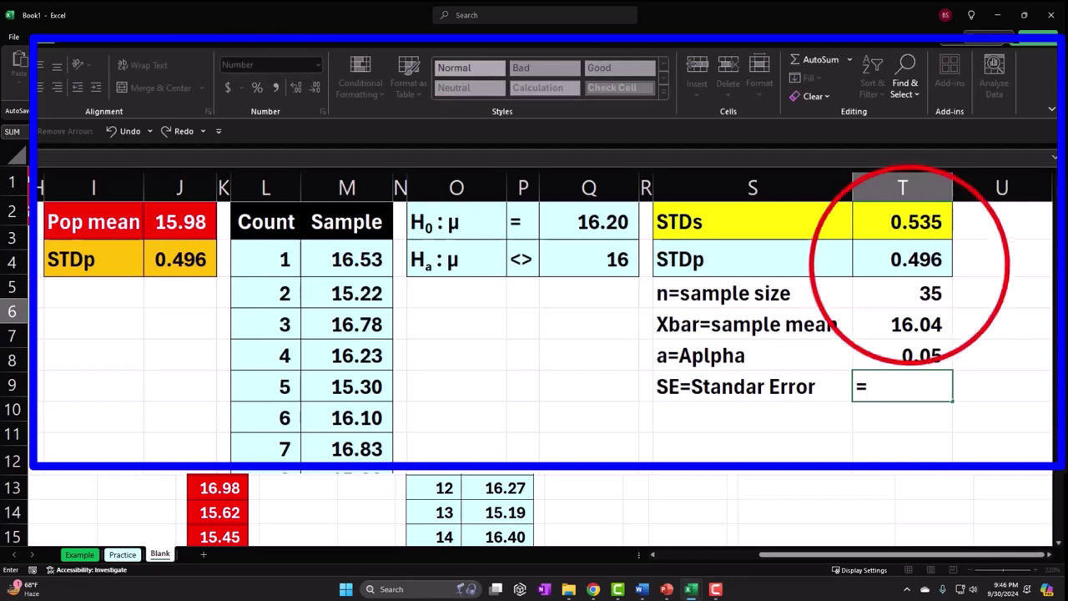
pyautogui.click(908, 262)
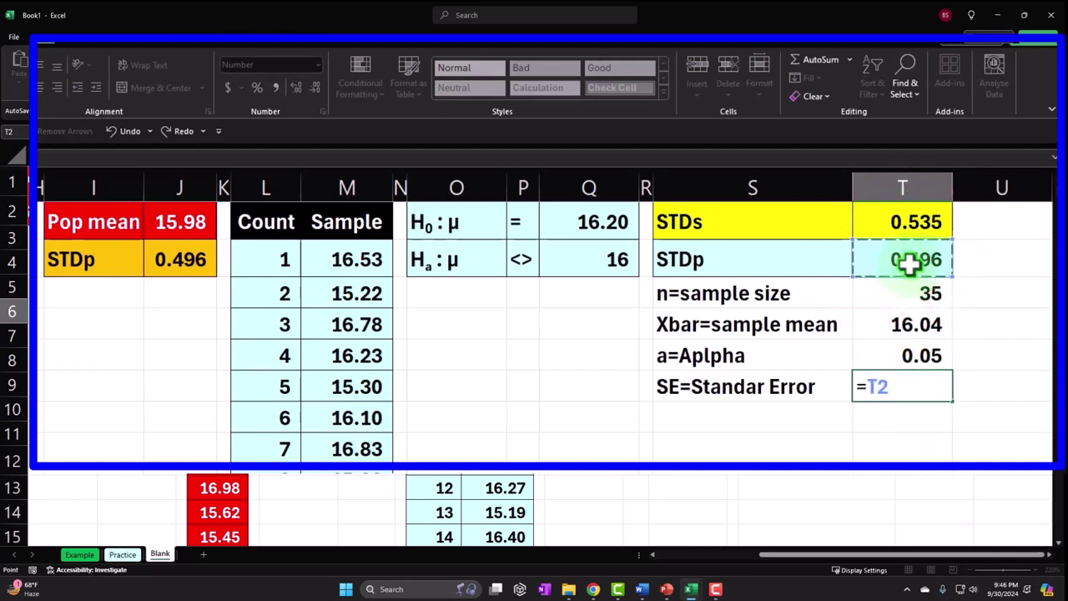
pyautogui.write('/')
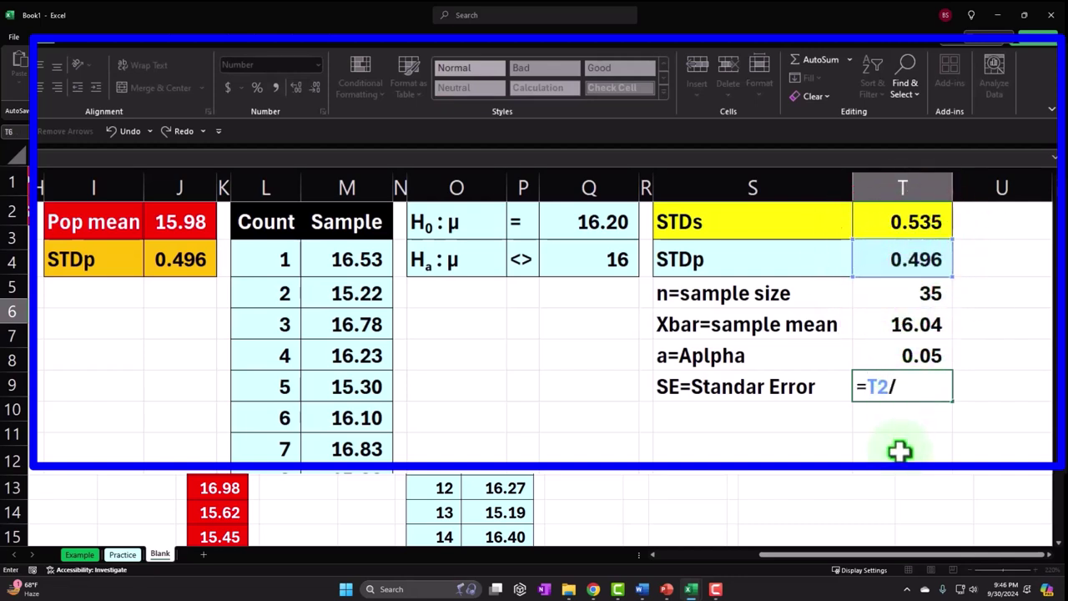
pyautogui.write('sq')
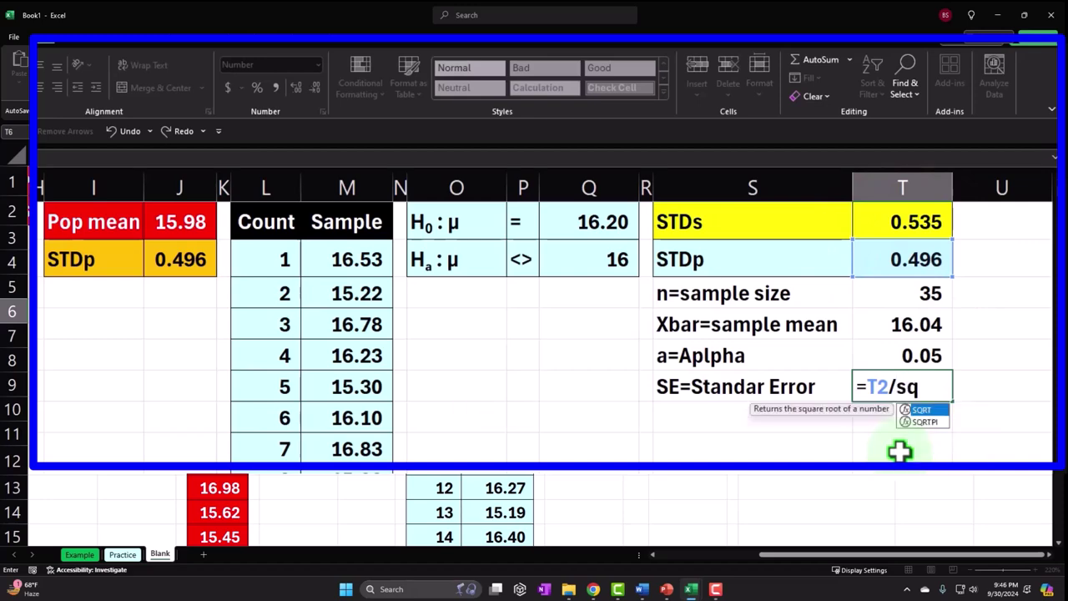
pyautogui.press('Tab')
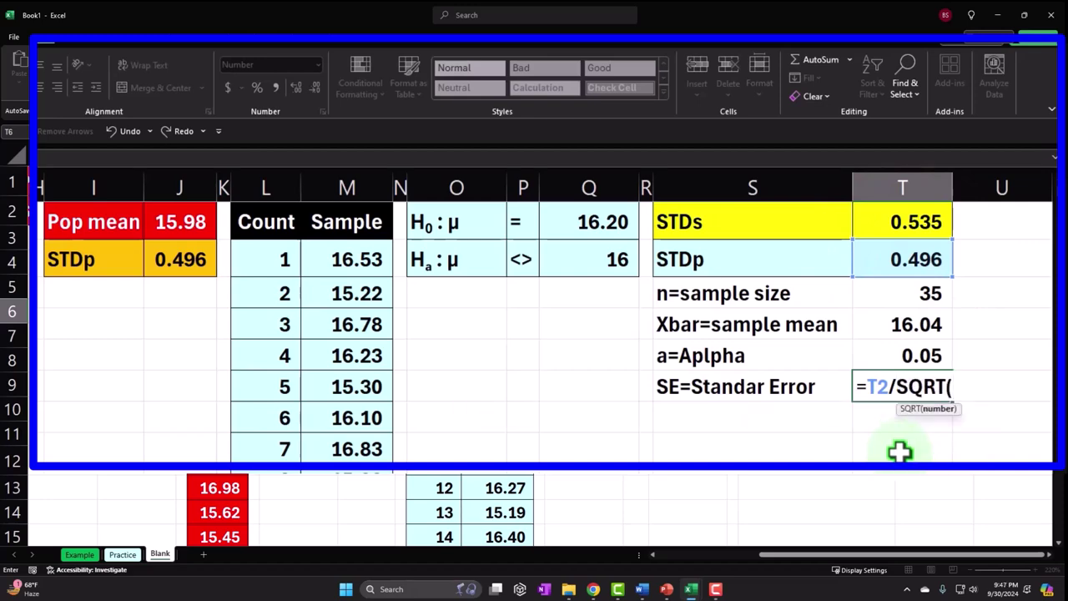
# - Complete the standard error formula in T6 as the population standard deviation over the root of the sample size, =T2/SQRT(T3)
pyautogui.click(922, 297)
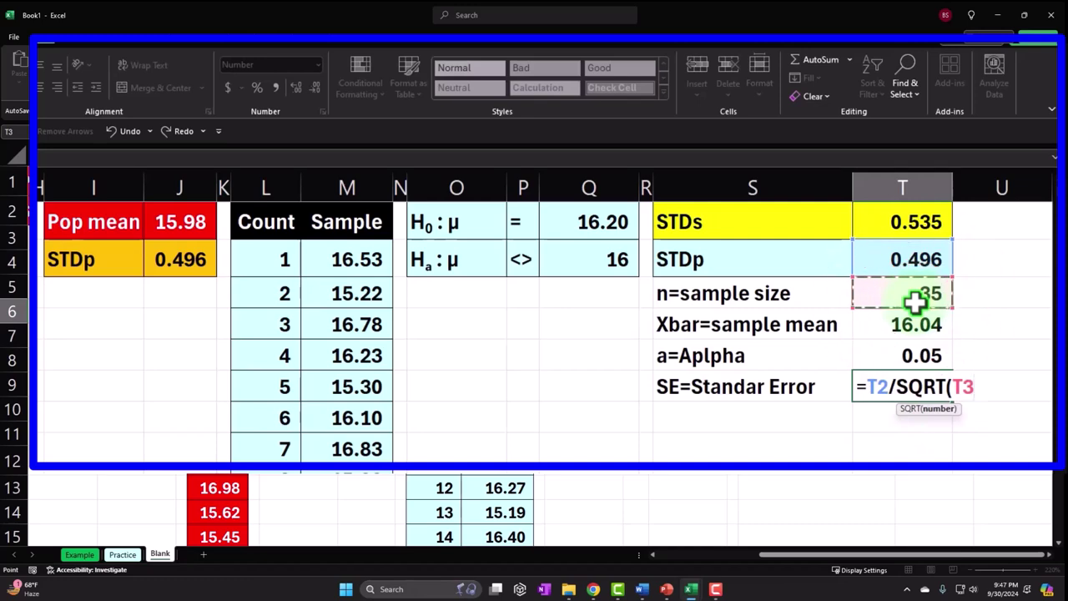
pyautogui.write(')')
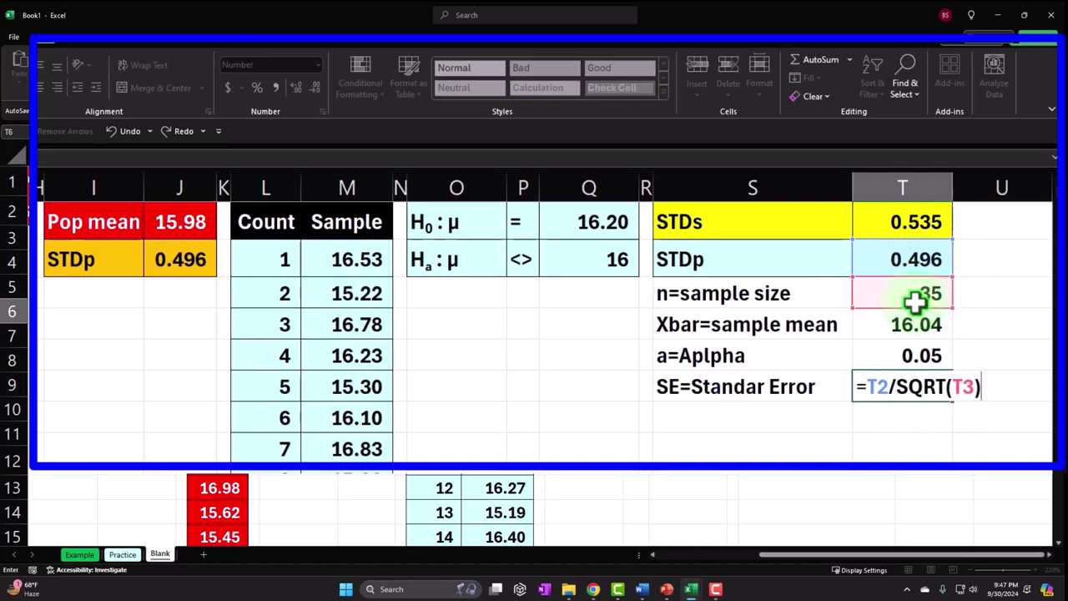
pyautogui.press('Return')
pyautogui.press('Up')
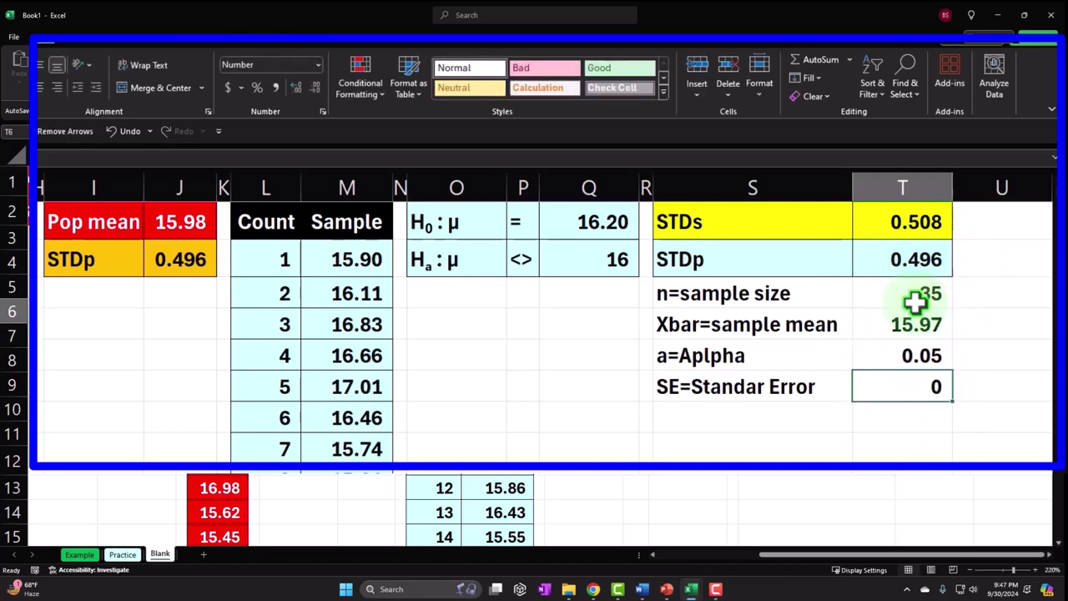
# - Show the standard error in T6 with six decimal places
pyautogui.click(297, 99)
pyautogui.click(297, 96)
pyautogui.click(298, 94)
pyautogui.click(298, 92)
pyautogui.click(298, 94)
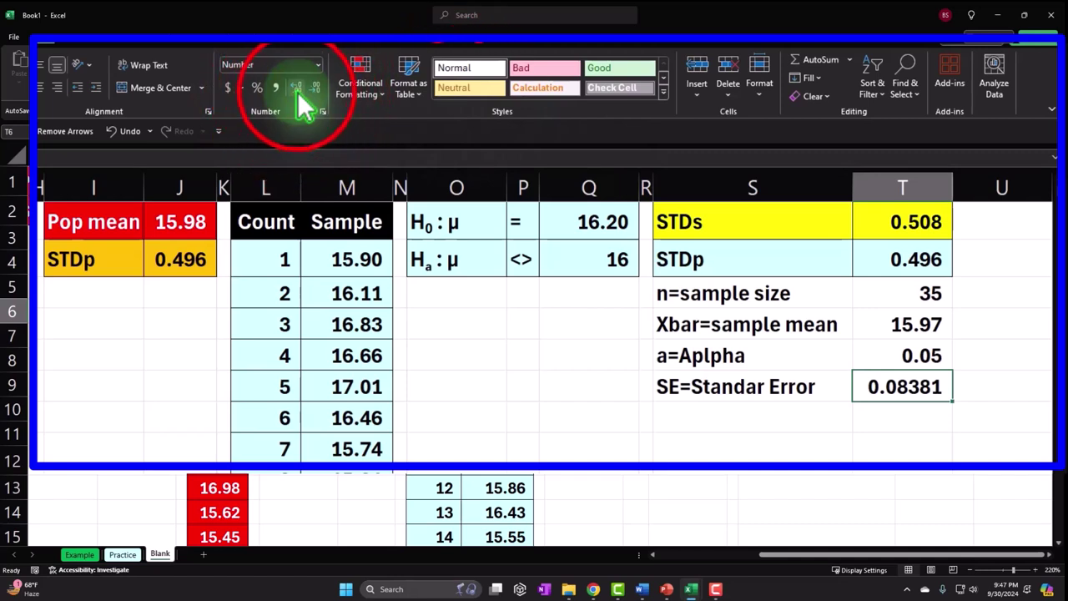
pyautogui.click(298, 93)
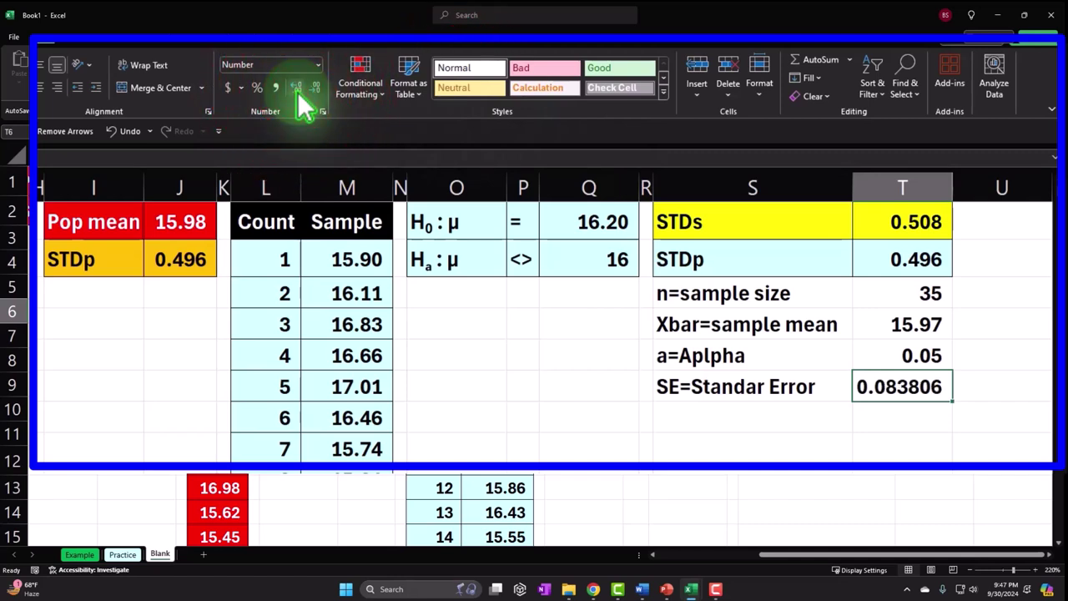
# - Enter the label "z=Test Statistic" in S7, below the standard error label
pyautogui.click(727, 411)
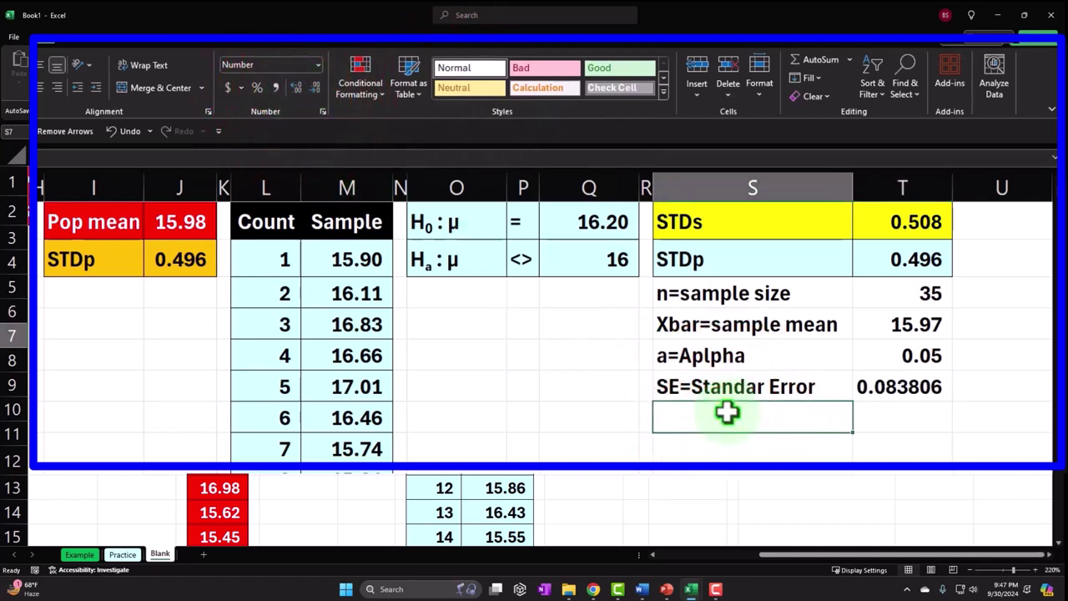
pyautogui.write('z=Test Sta')
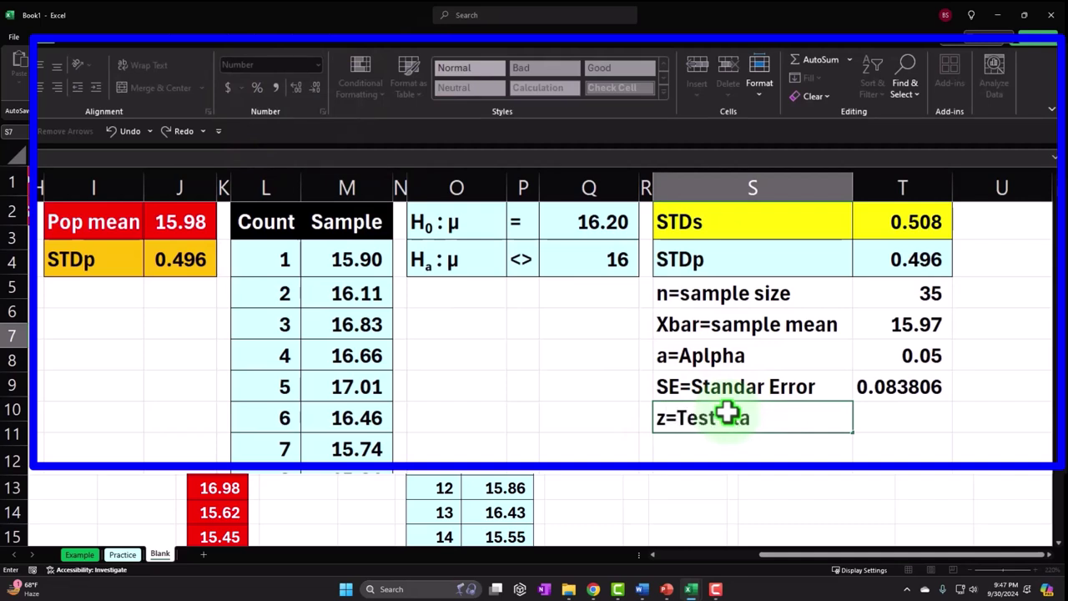
pyautogui.press('Return')
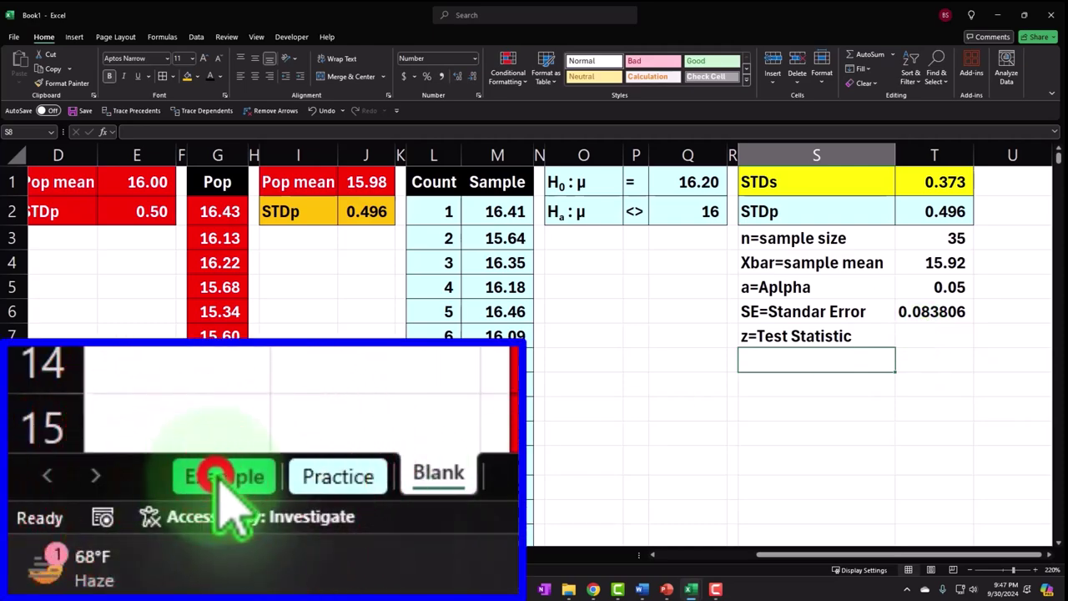
# - Examine the Example sheet's bell curve chart, hypothesis values and test statistic table, including the sample mean in X3
pyautogui.click(79, 555)
pyautogui.moveTo(699, 560); pyautogui.dragTo(801, 556)
pyautogui.click(737, 390)
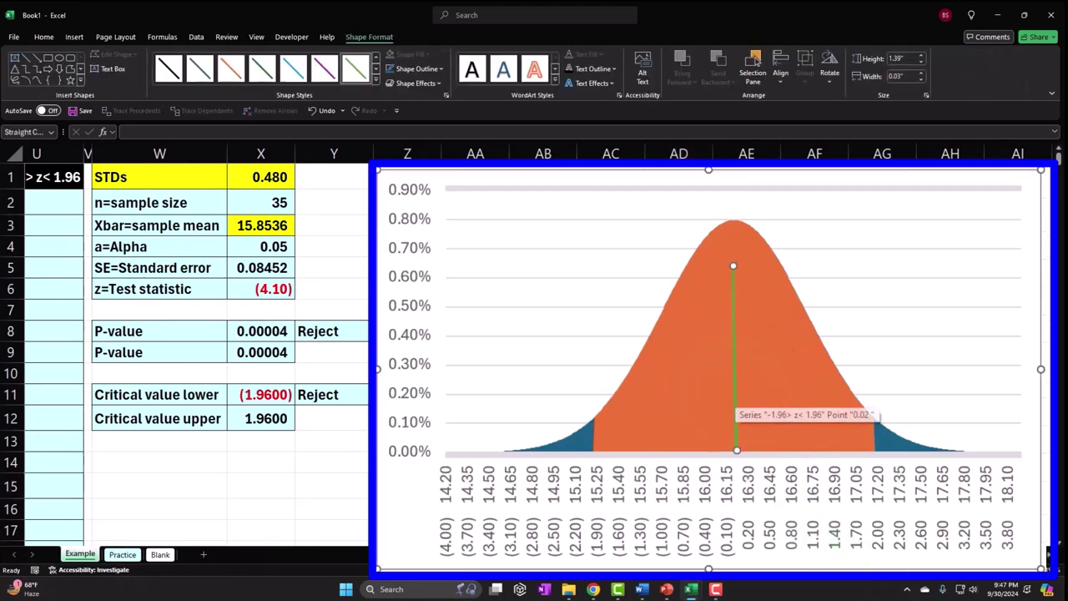
pyautogui.moveTo(886, 553); pyautogui.dragTo(735, 557)
pyautogui.click(705, 91)
pyautogui.moveTo(804, 551); pyautogui.dragTo(958, 576)
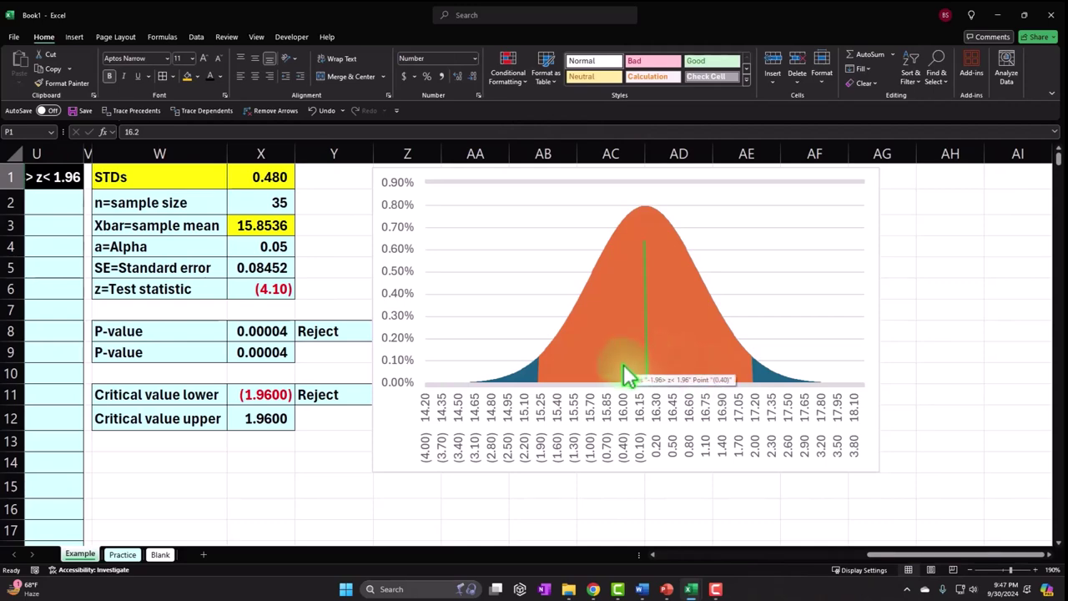
pyautogui.click(888, 554)
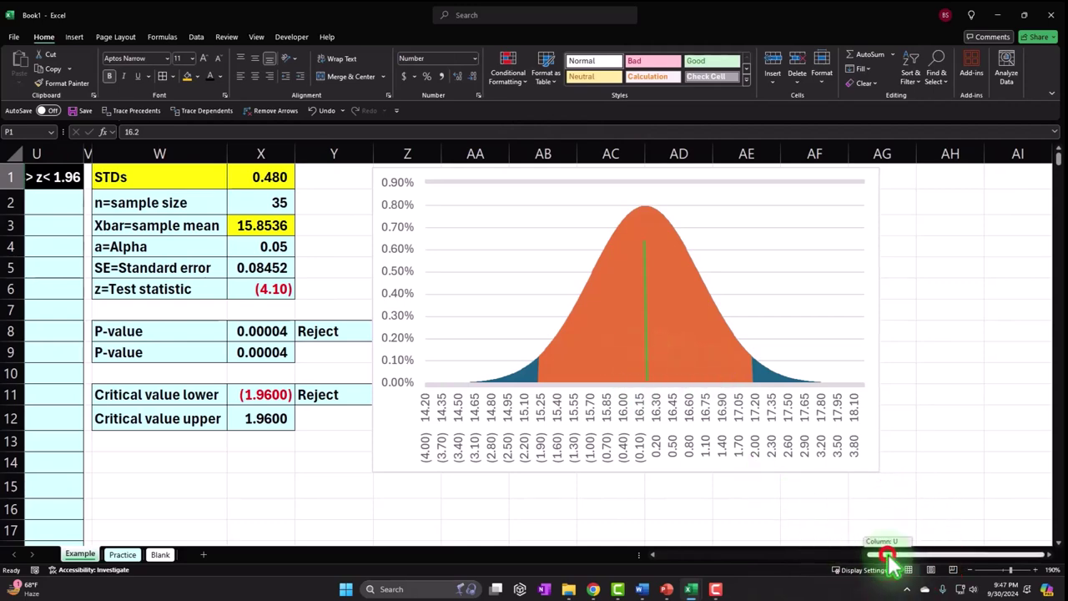
pyautogui.moveTo(890, 563); pyautogui.dragTo(759, 563)
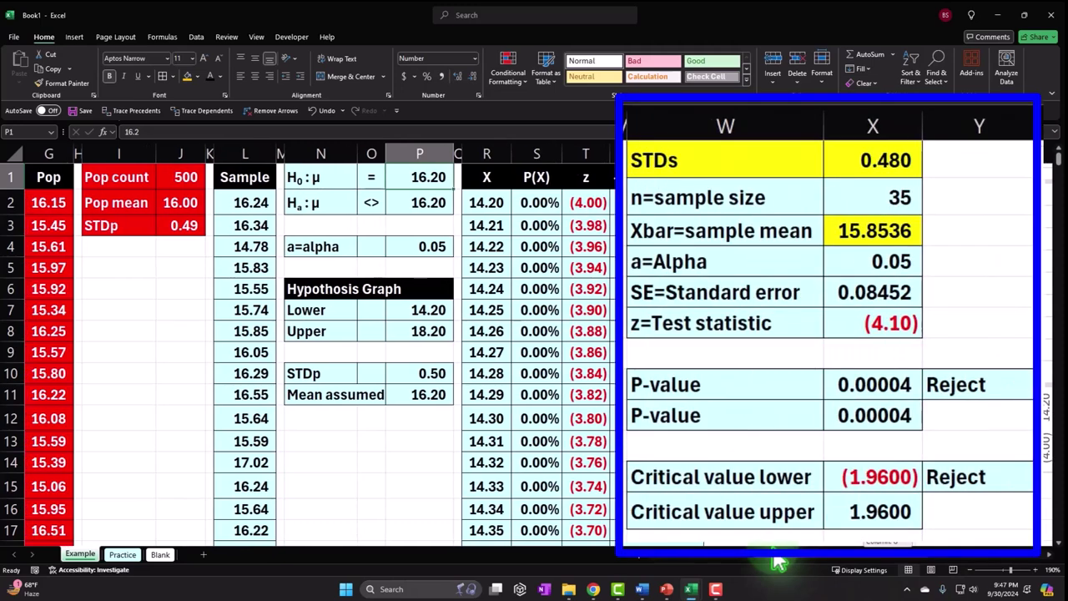
pyautogui.click(859, 235)
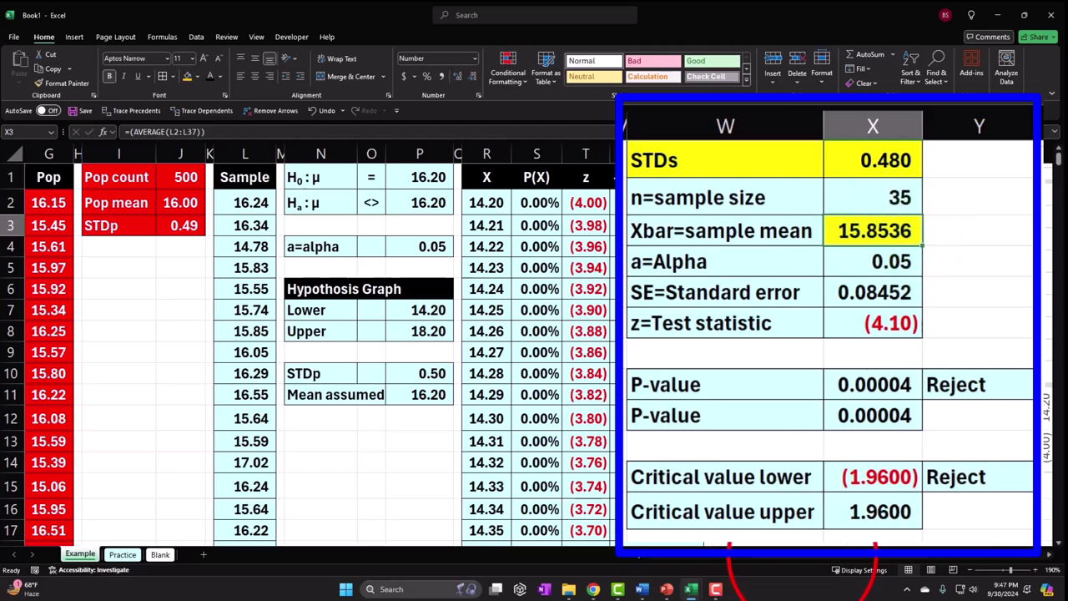
pyautogui.click(811, 554)
pyautogui.moveTo(760, 381)
pyautogui.mouseDown()
pyautogui.moveTo(720, 379)
pyautogui.moveTo(764, 388)
pyautogui.mouseUp()
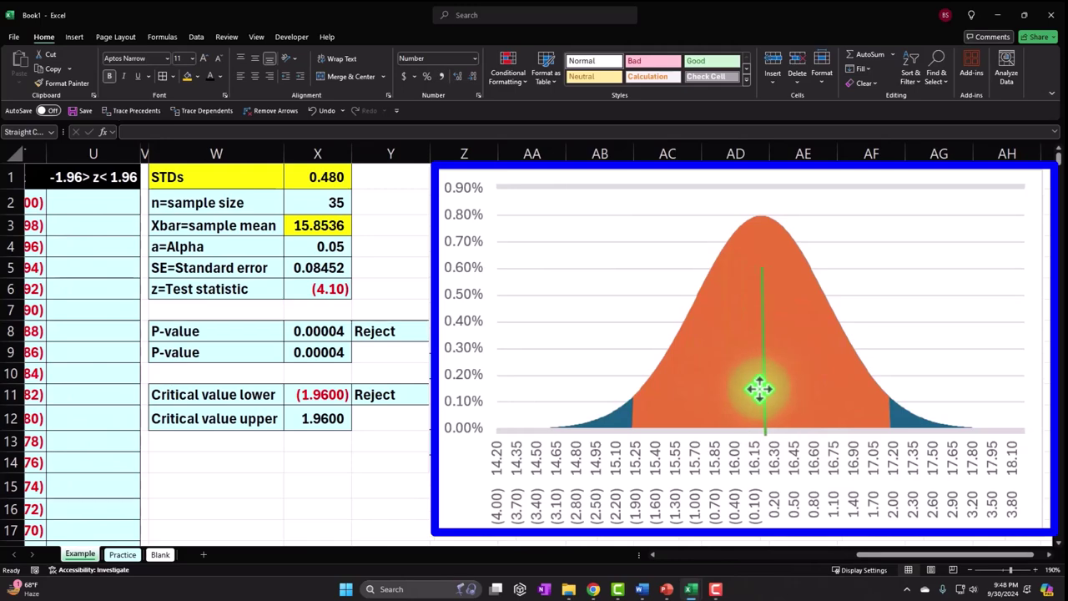
# - Return to the Blank sheet and check the sample mean formula in T4
pyautogui.click(160, 554)
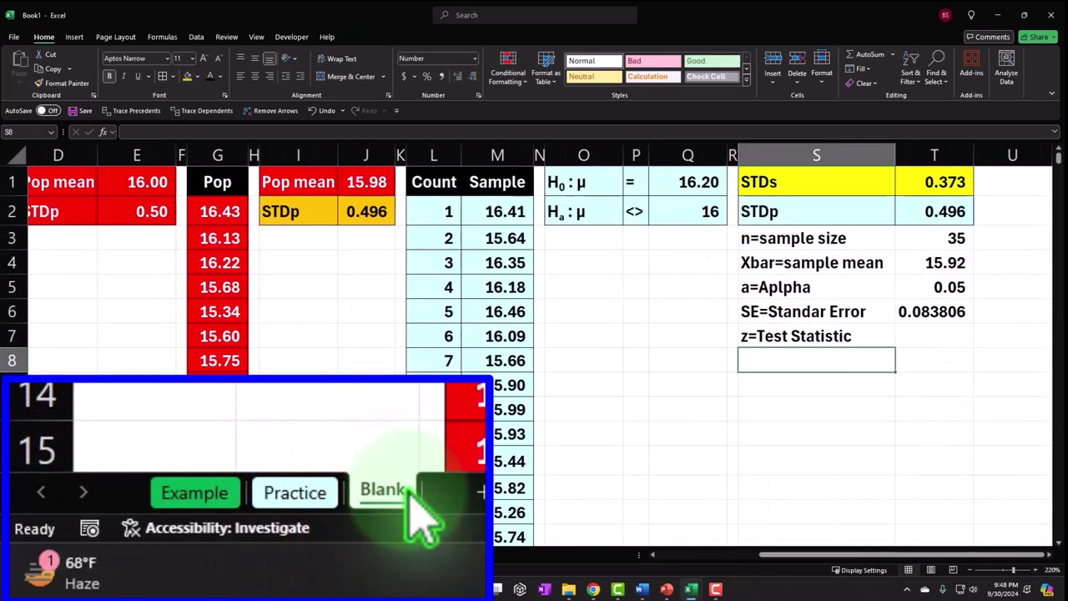
pyautogui.click(937, 337)
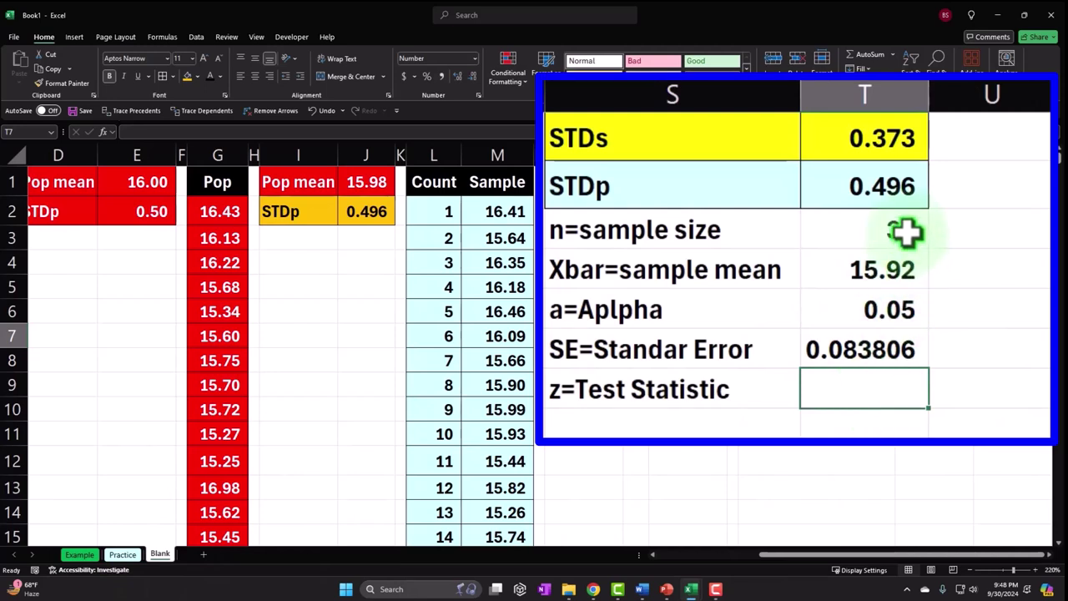
pyautogui.click(897, 266)
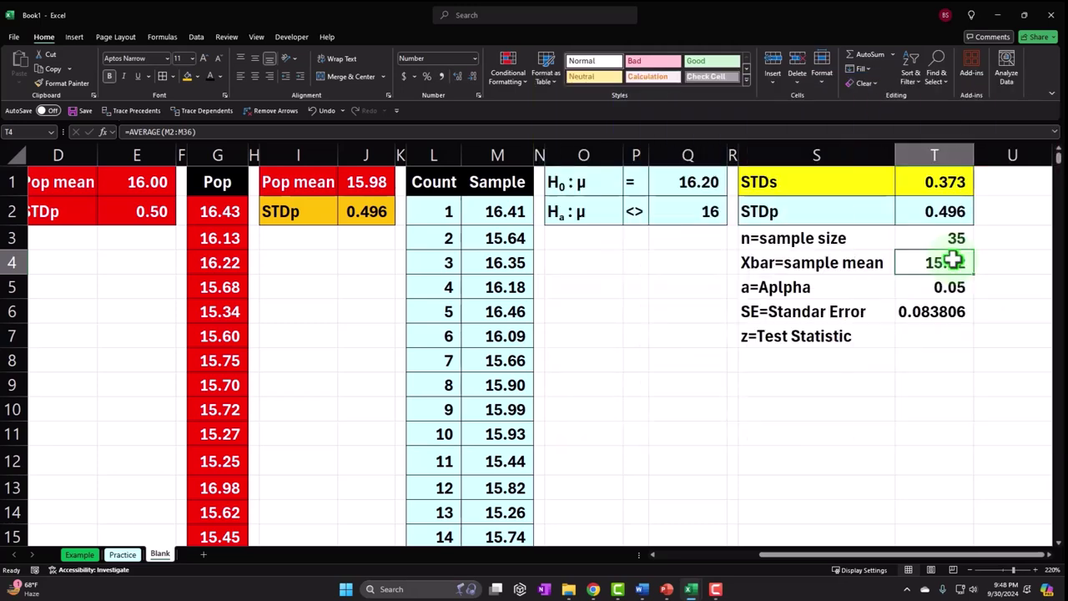
# - On the Example sheet, move the bell curve's green marker line down over the axis labels and back to the curve's baseline
pyautogui.click(79, 555)
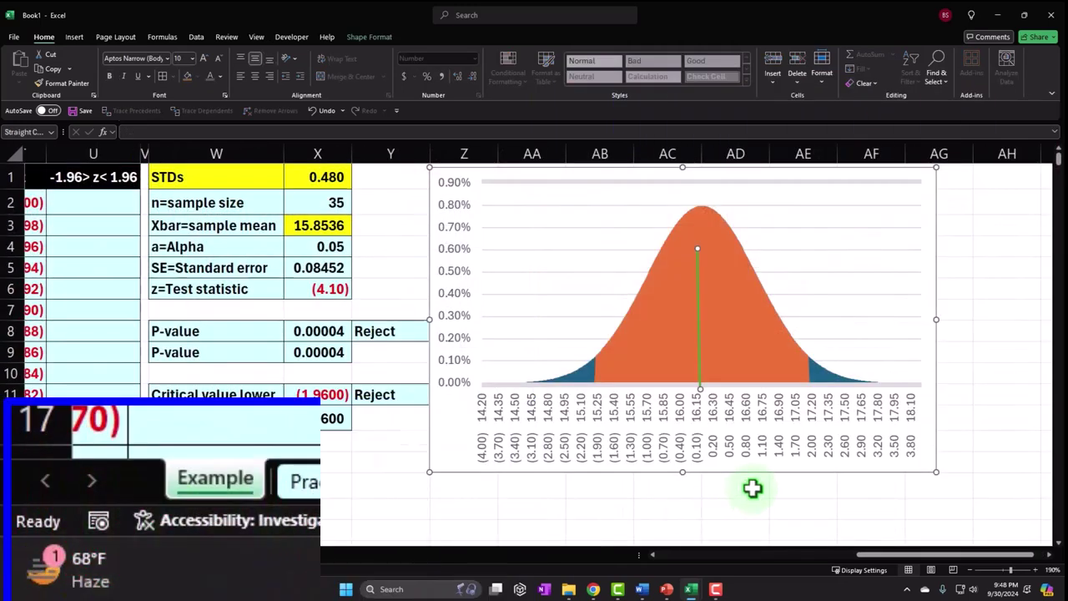
pyautogui.click(699, 340)
pyautogui.moveTo(755, 392); pyautogui.dragTo(759, 426)
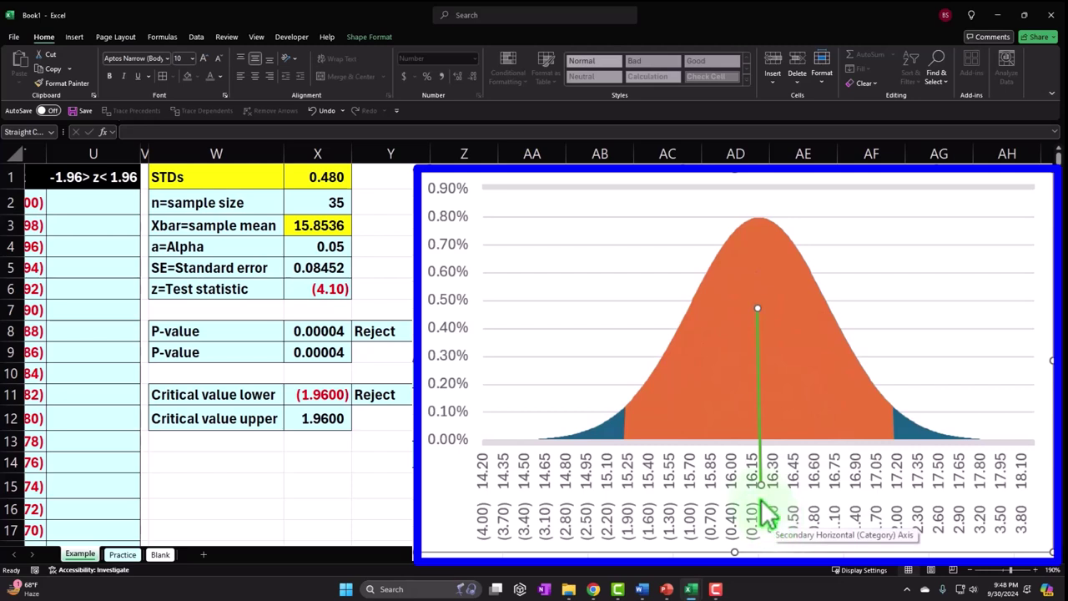
pyautogui.click(763, 472)
pyautogui.moveTo(763, 472); pyautogui.dragTo(762, 427)
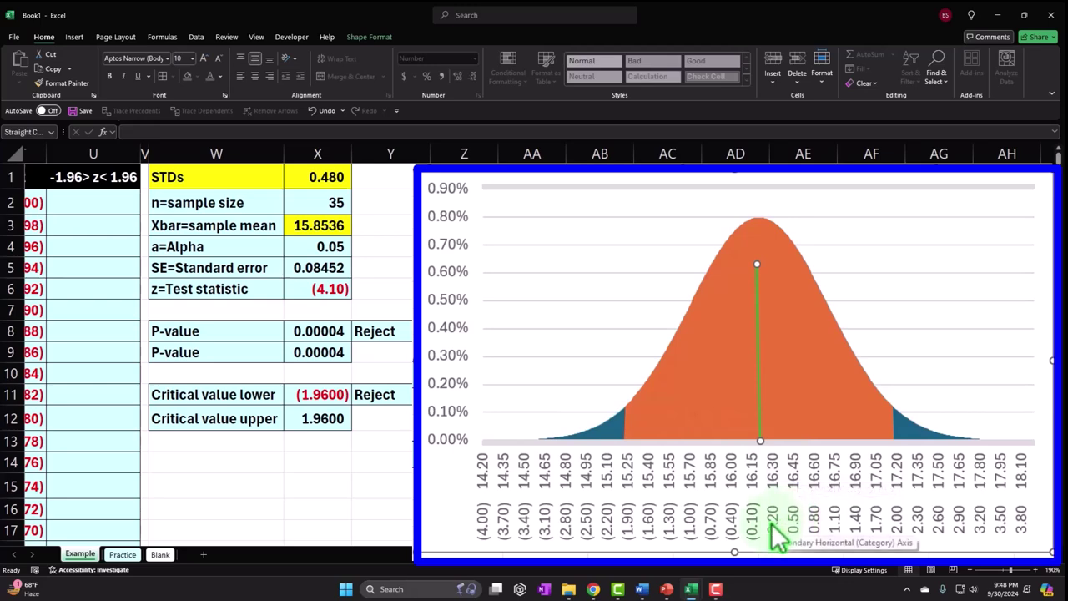
# - On the Blank sheet, begin the test statistic formula in T7 by subtracting the hypothesized mean in Q1 from the sample mean, =(T4-Q1
pyautogui.click(159, 554)
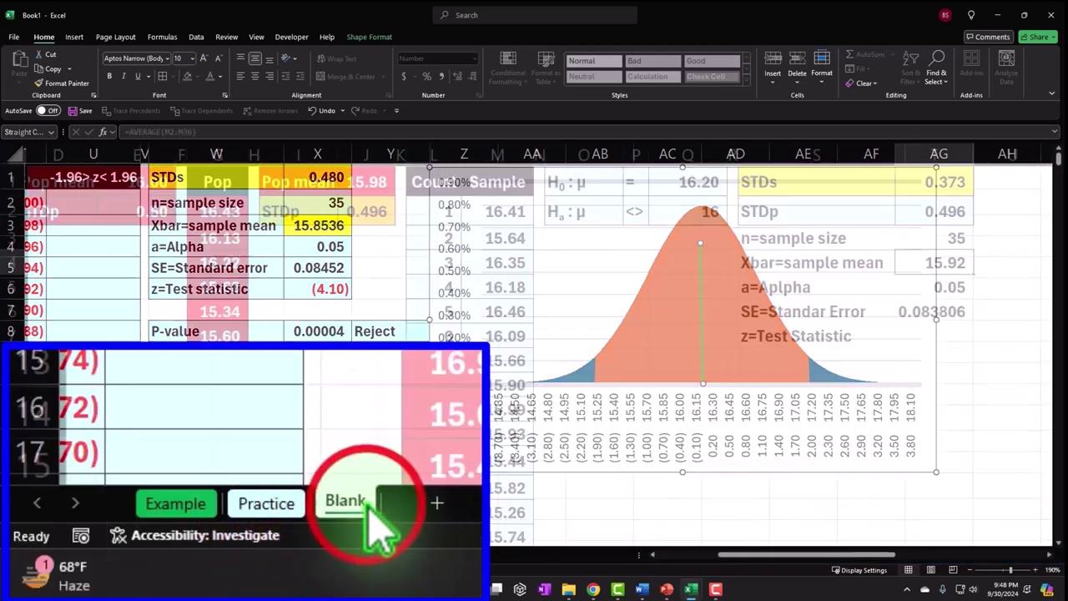
pyautogui.click(910, 336)
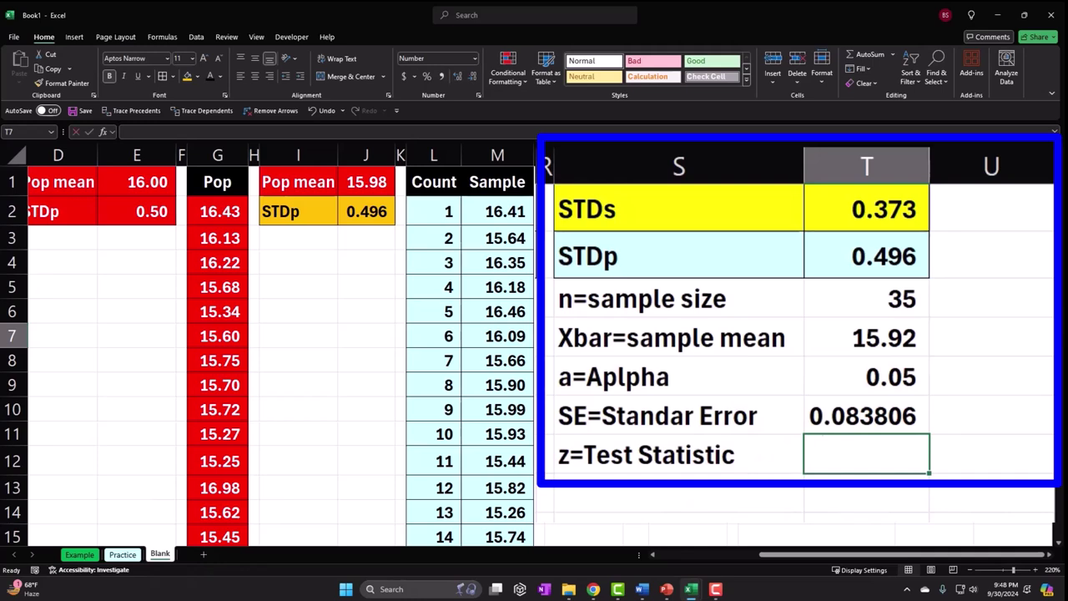
pyautogui.write('=(')
pyautogui.press('Up')
pyautogui.press('Up')
pyautogui.press('Up')
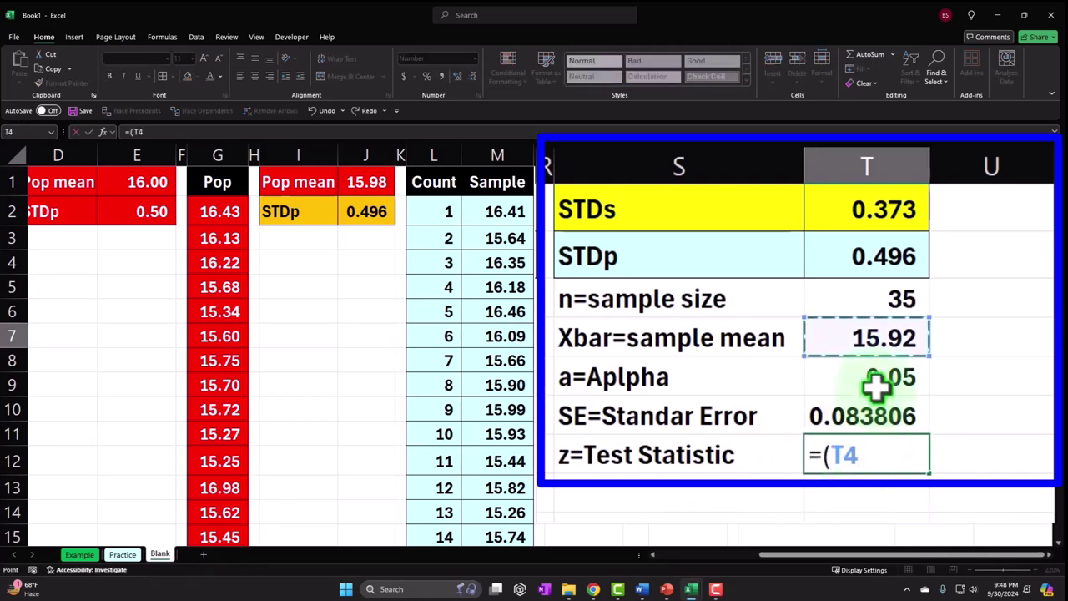
pyautogui.write('-')
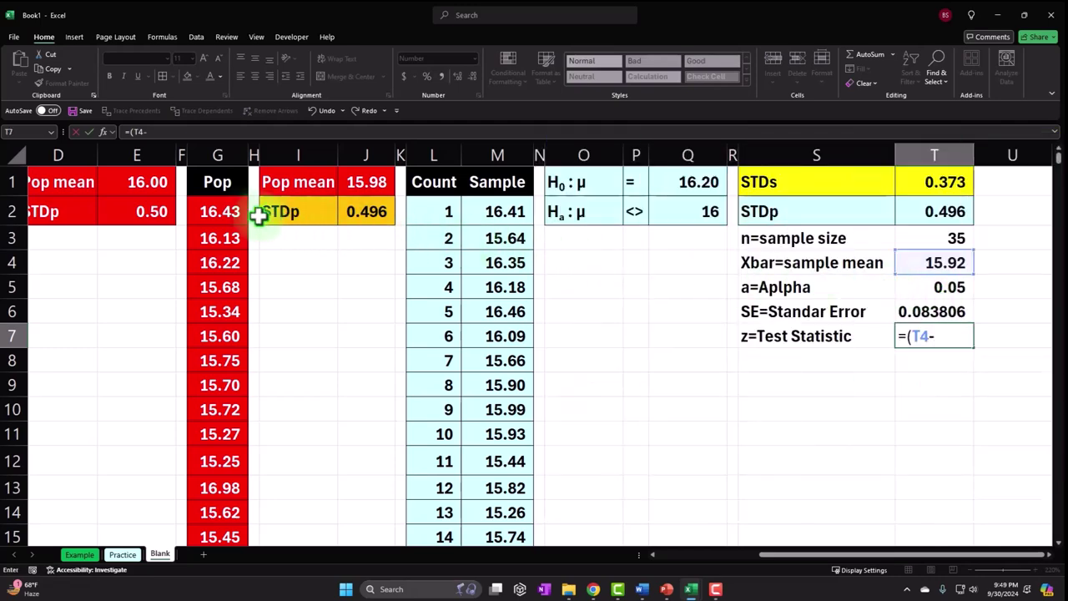
pyautogui.click(157, 277)
pyautogui.press('Right')
pyautogui.press('Right')
pyautogui.press('Right')
pyautogui.press('Right')
pyautogui.press('Right')
pyautogui.press('Right')
pyautogui.press('Right')
pyautogui.press('Right')
pyautogui.press('Right')
pyautogui.press('Right')
pyautogui.press('Up')
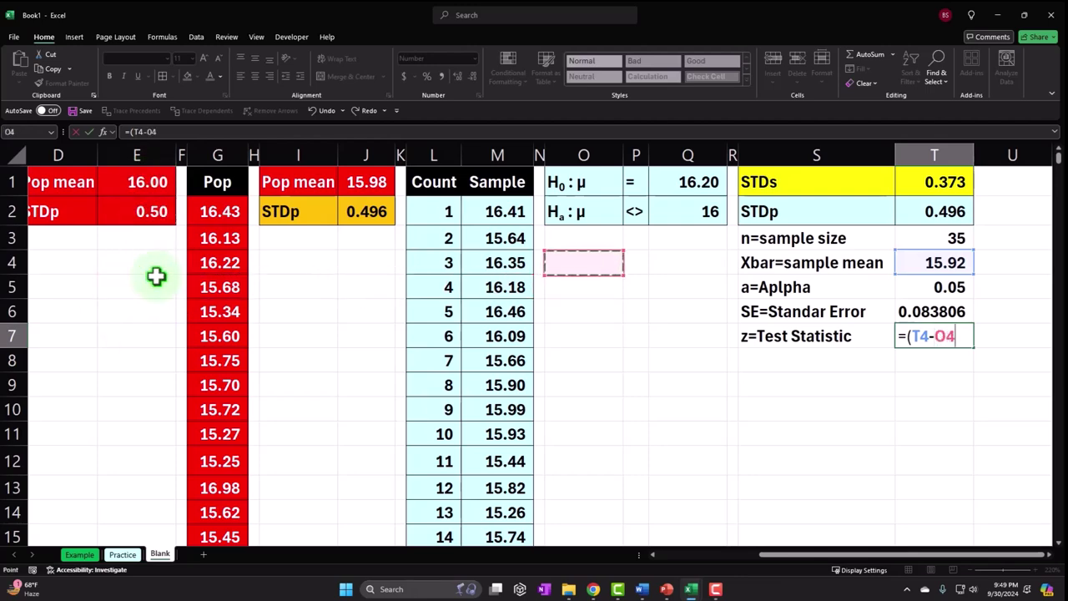
pyautogui.press('Up')
pyautogui.press('Up')
pyautogui.press('Up')
pyautogui.press('Right')
pyautogui.press('Right')
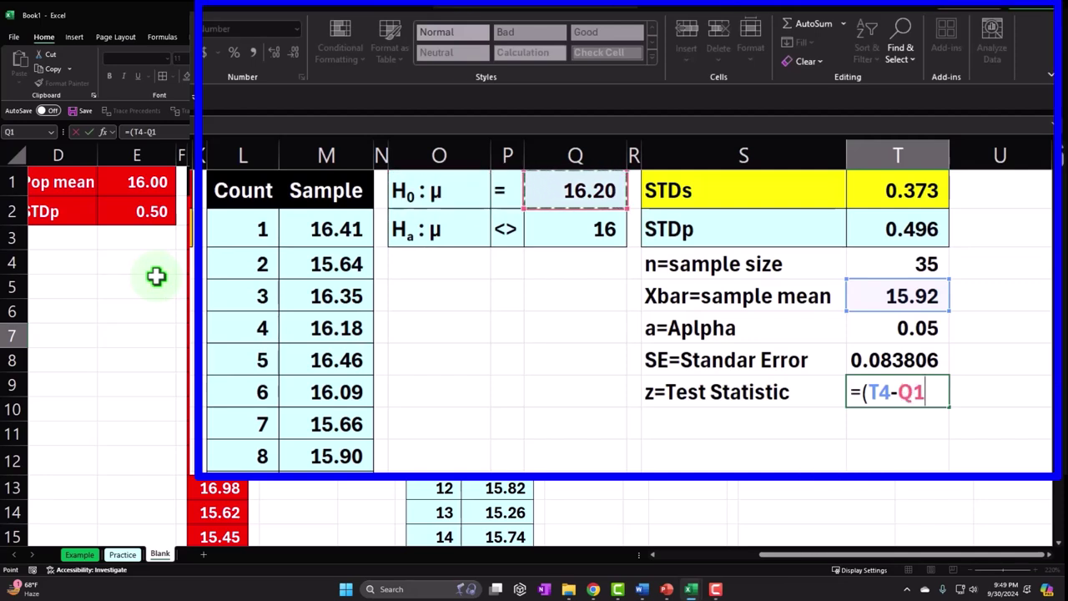
# - Complete the T7 formula by dividing by the standard error, =(T4-Q1)/T6, and show the result with two decimal places
pyautogui.write(')/')
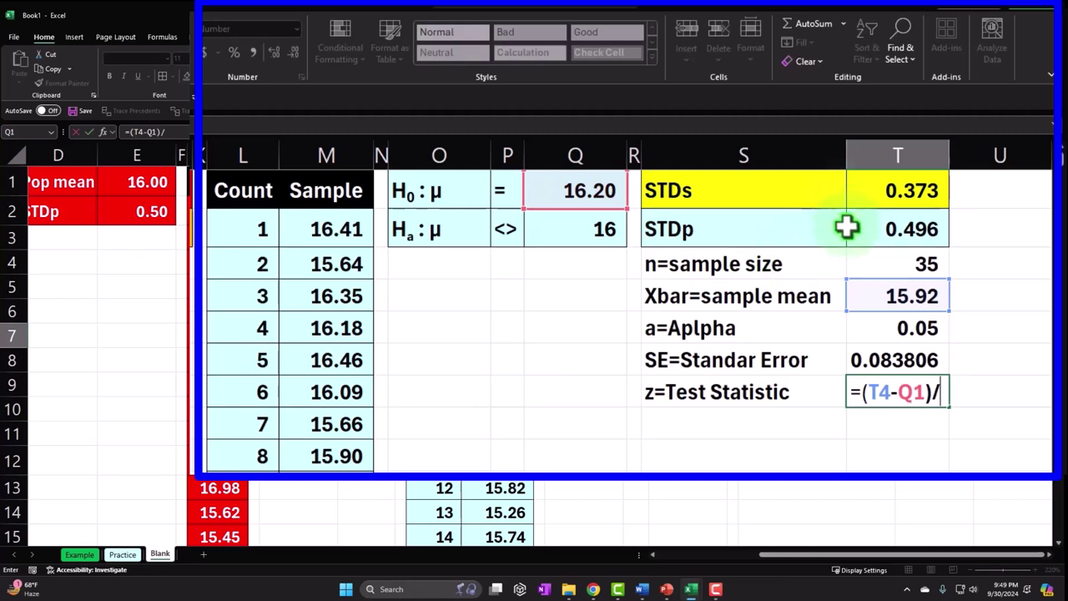
pyautogui.click(860, 354)
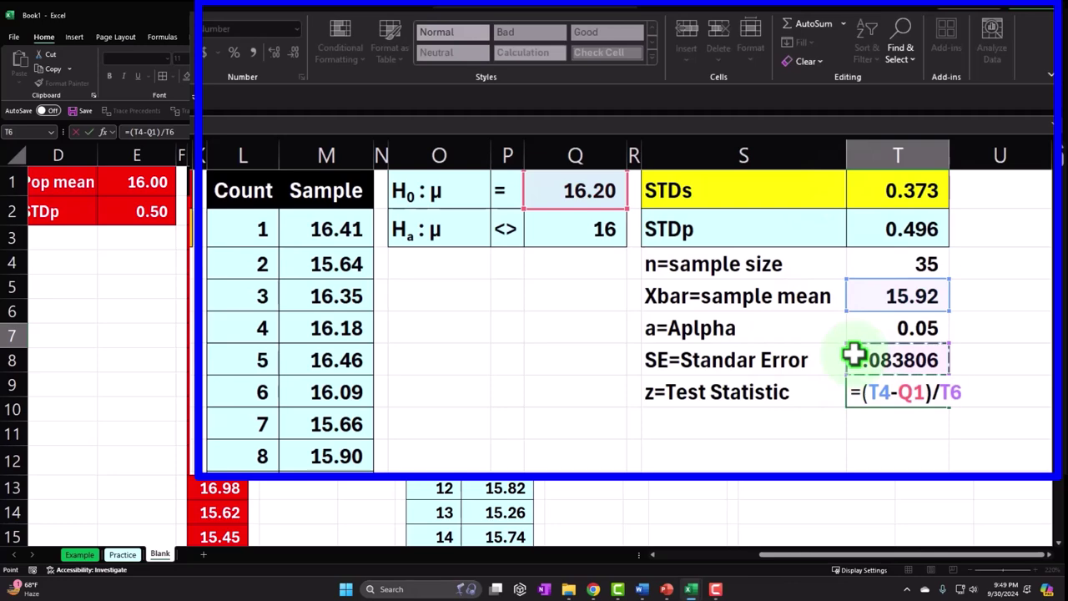
pyautogui.press('Return')
pyautogui.press('Up')
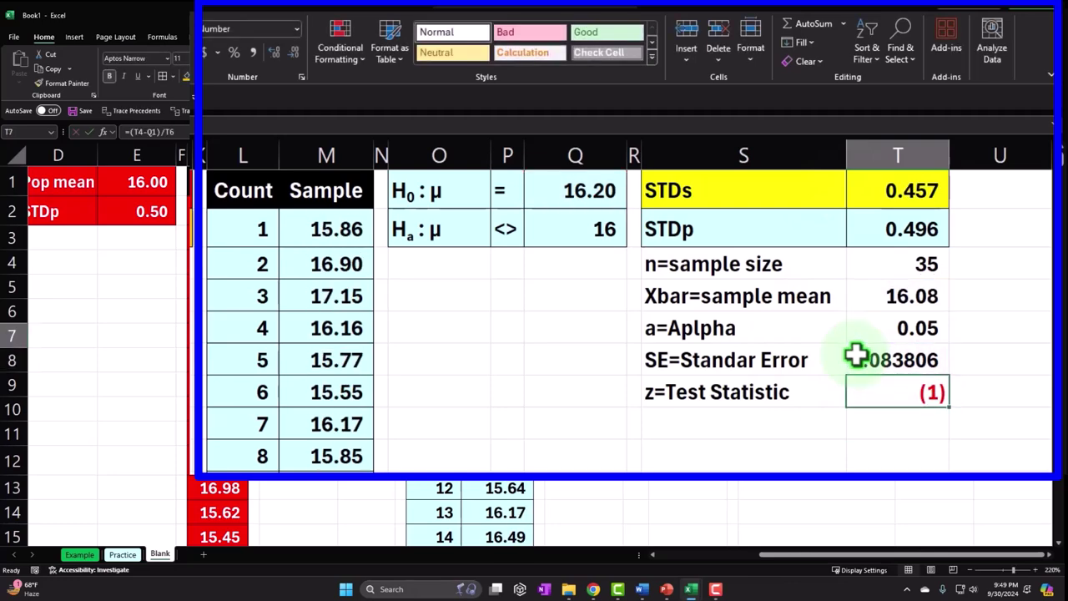
pyautogui.click(274, 55)
pyautogui.click(274, 55)
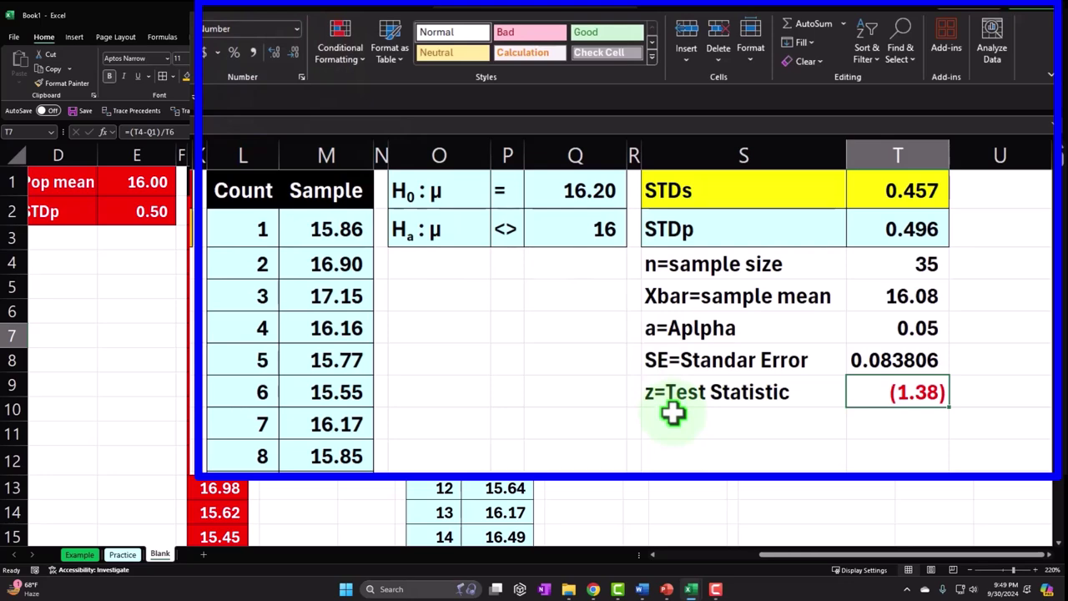
# - Re-enter the unchanged test statistic formula in T7 three times to recalculate the random sample
pyautogui.doubleClick(871, 392)
pyautogui.press('Return')
pyautogui.doubleClick(871, 392)
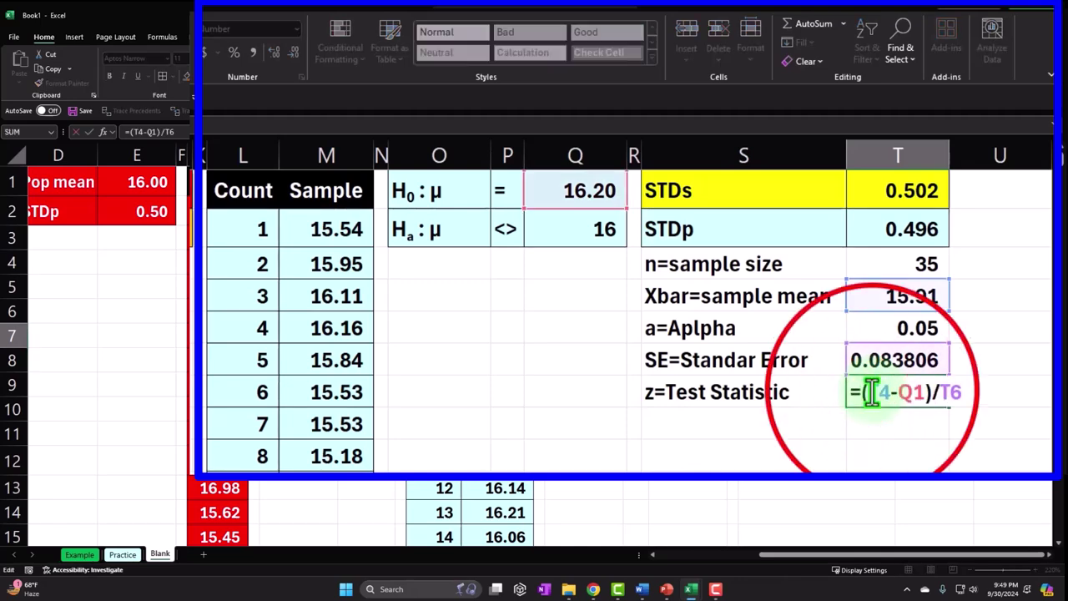
pyautogui.press('Return')
pyautogui.doubleClick(871, 393)
pyautogui.press('Return')
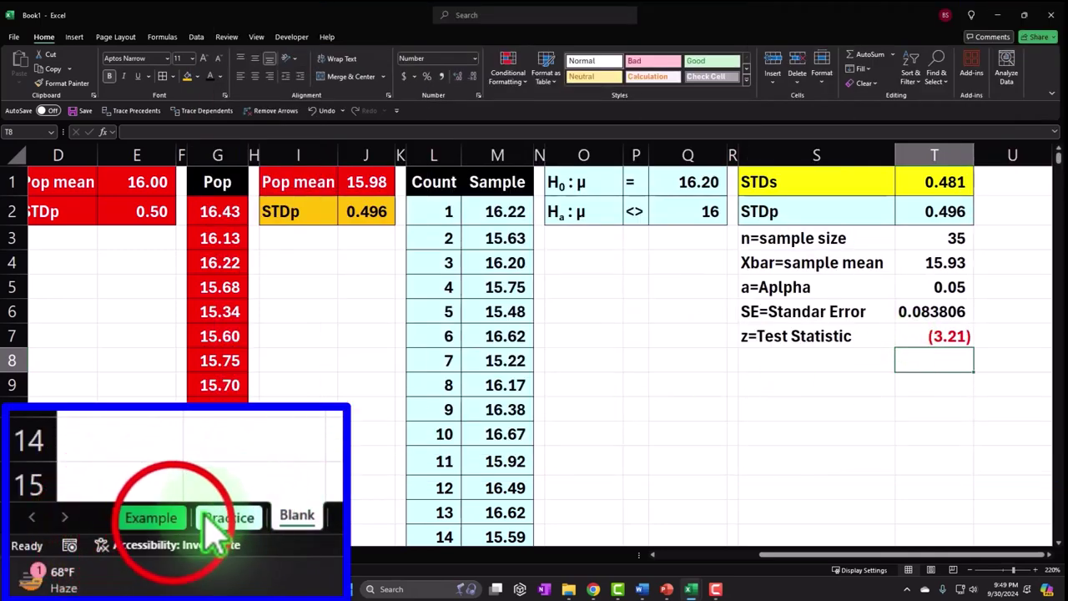
# - Check the z axis of the Example sheet's bell curve, and return to cell S9 on the Blank sheet
pyautogui.click(79, 554)
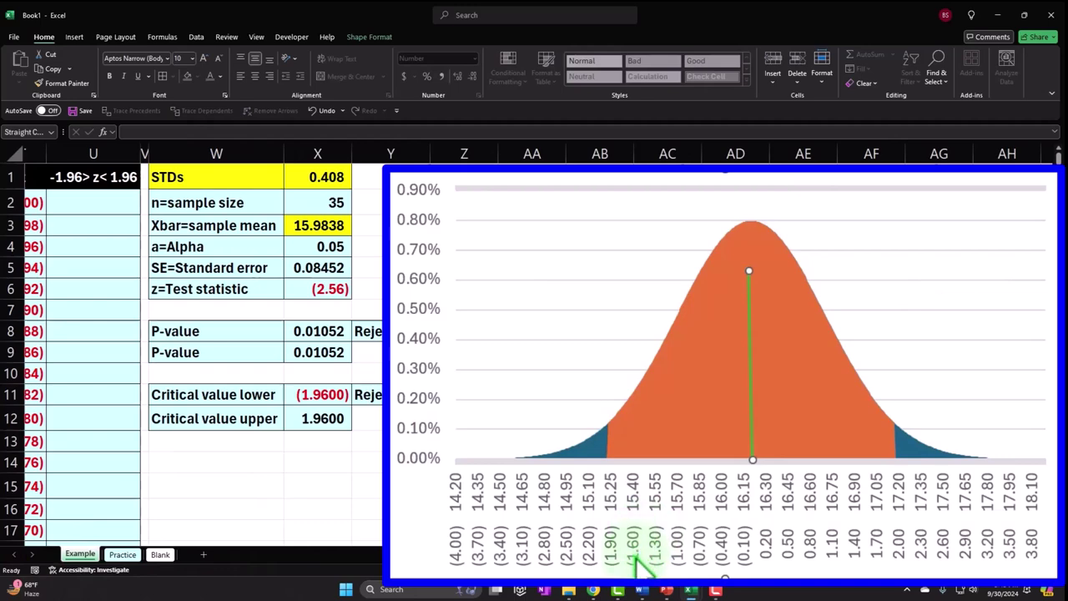
pyautogui.click(159, 555)
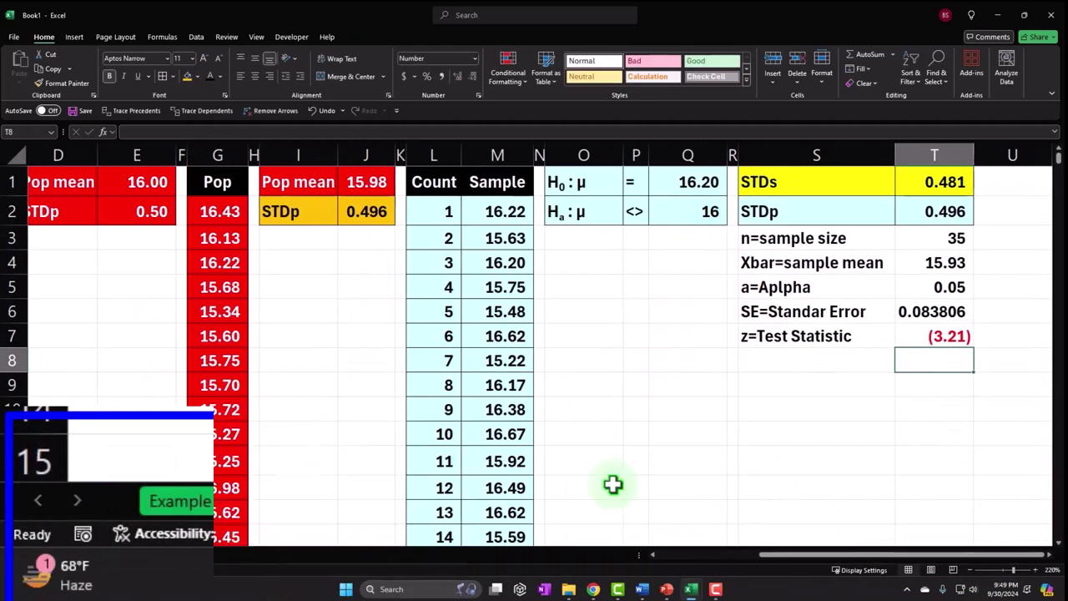
pyautogui.click(813, 388)
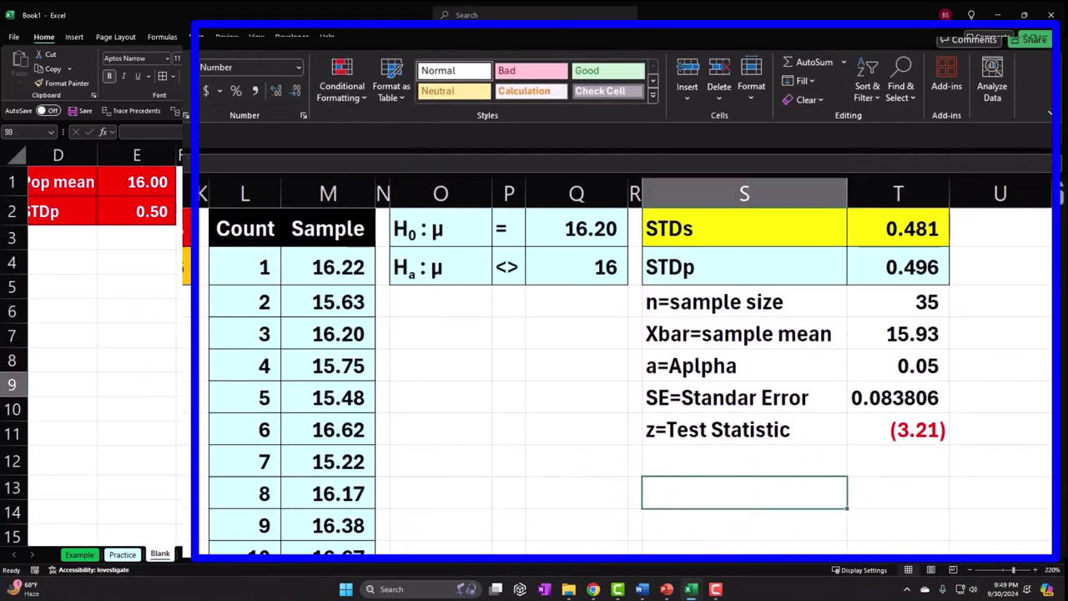
# - Label cell S9 on the Blank sheet as P-value
pyautogui.click(808, 543)
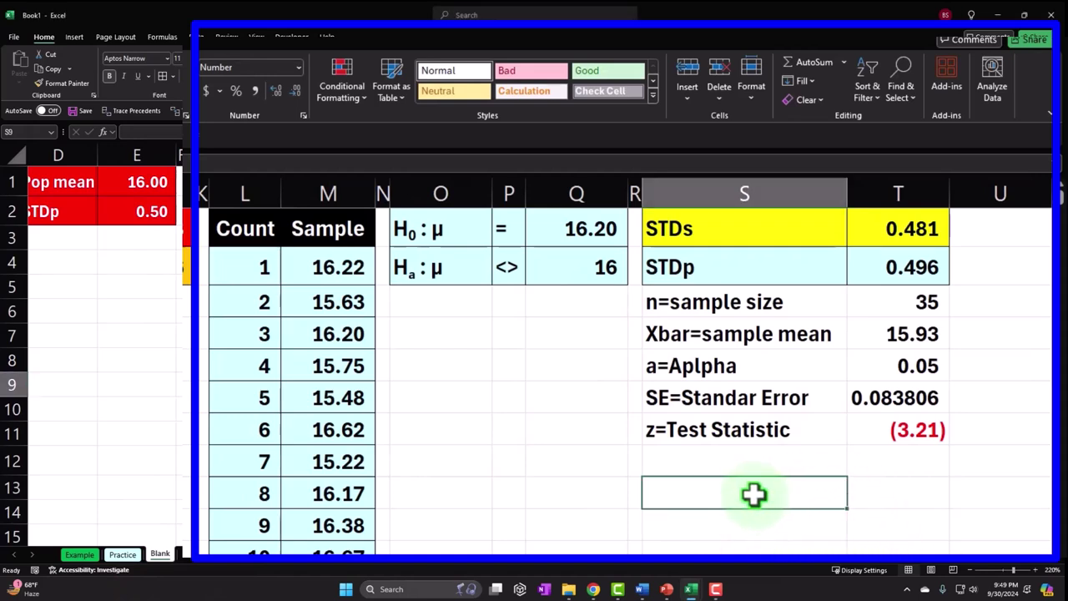
pyautogui.write('P-value')
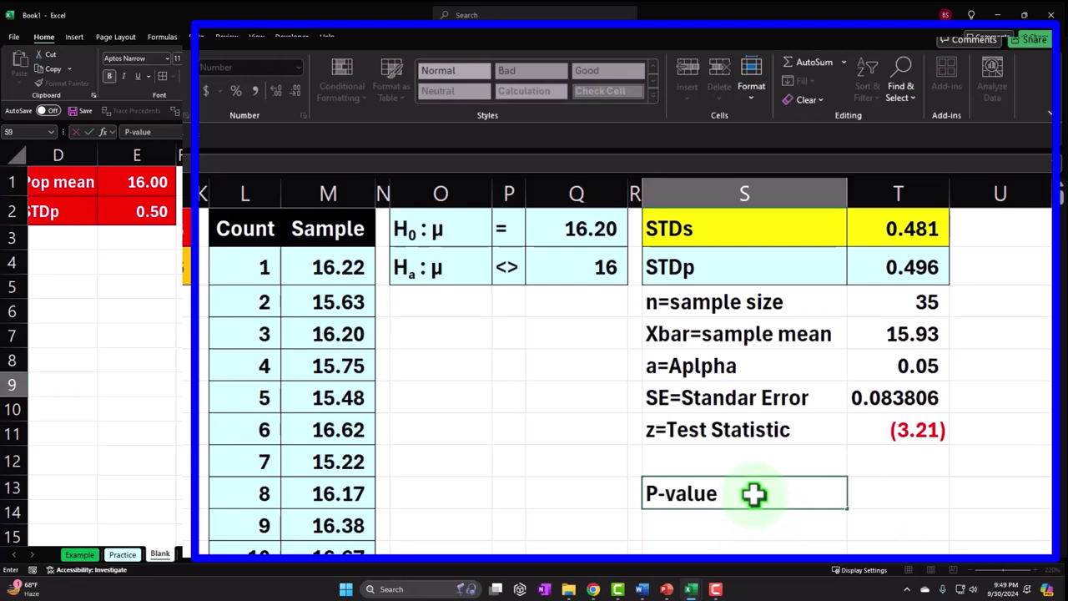
pyautogui.press('Tab')
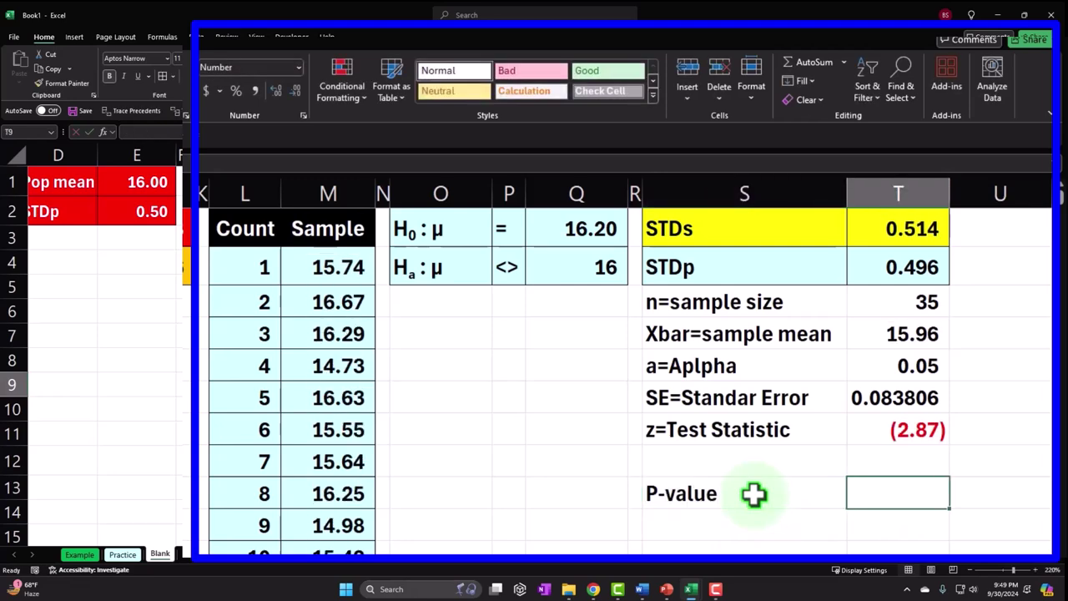
# - Calculate the lower-tail P-value in T9 from the test statistic with the cumulative option, =NORM.S.DIST(T7,1)
pyautogui.click(883, 493)
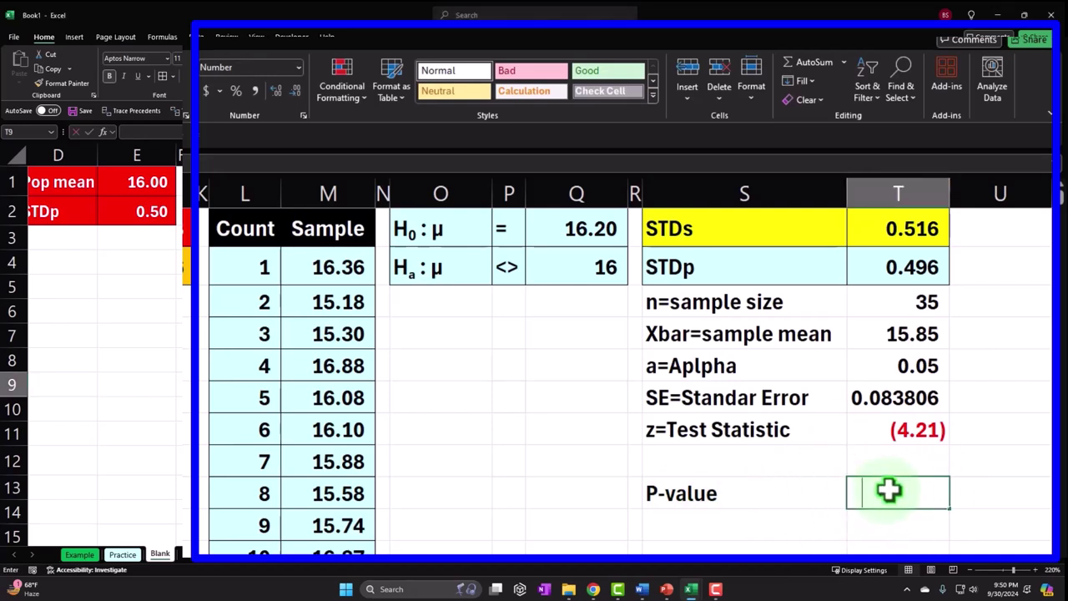
pyautogui.write('=norm.s.di')
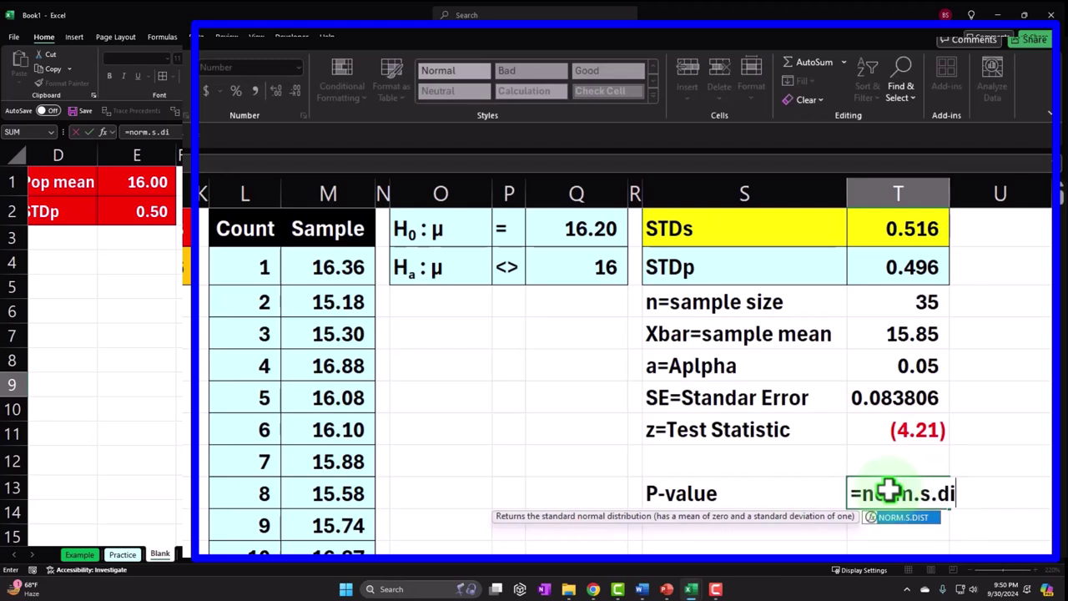
pyautogui.press('Tab')
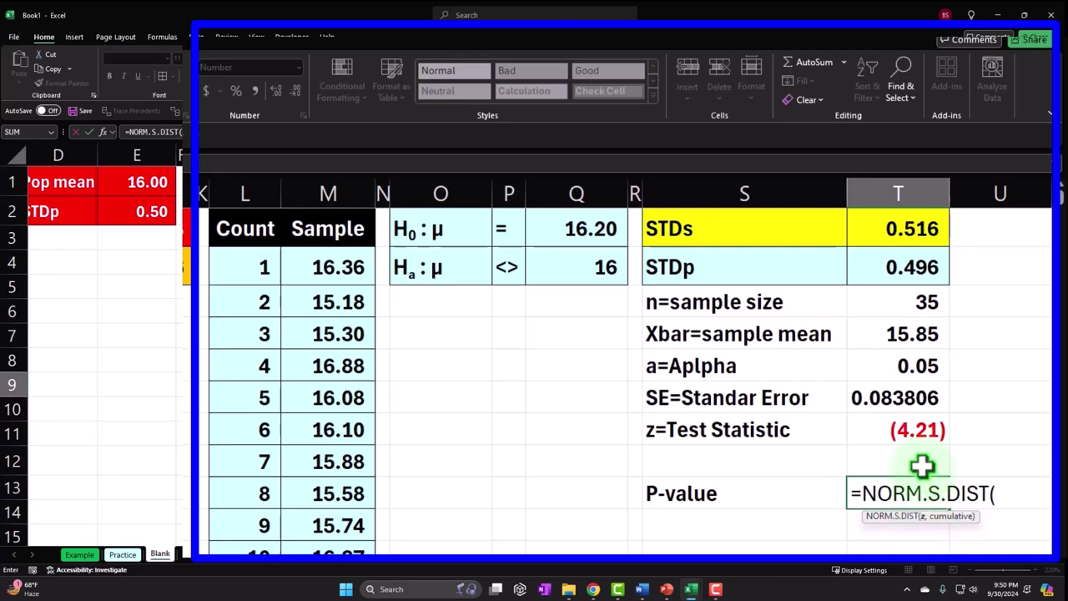
pyautogui.click(912, 431)
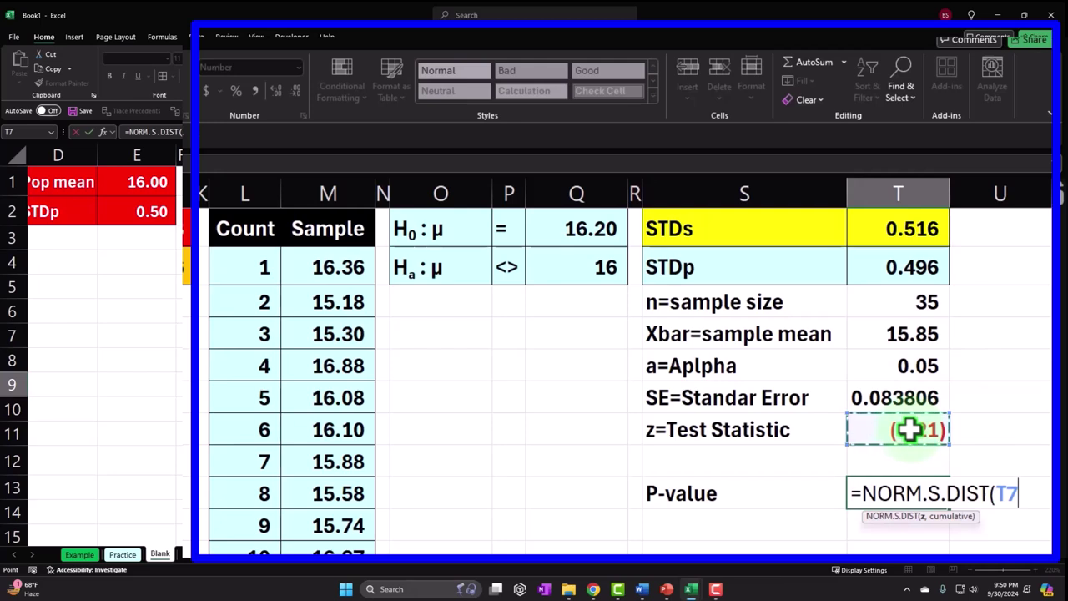
pyautogui.write(',')
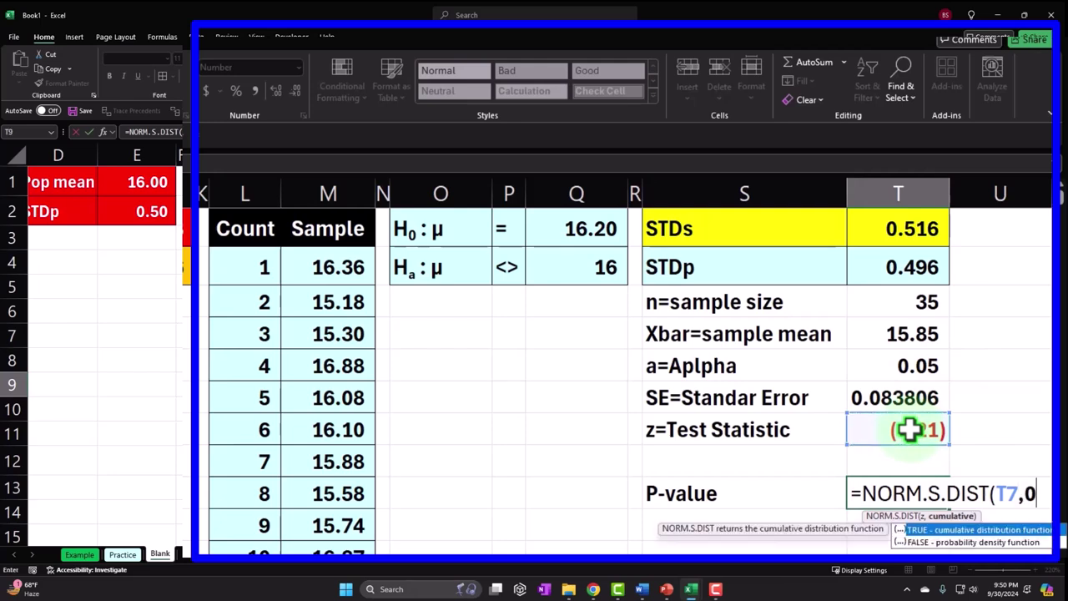
pyautogui.write('0')
pyautogui.press('BackSpace')
pyautogui.write('1)')
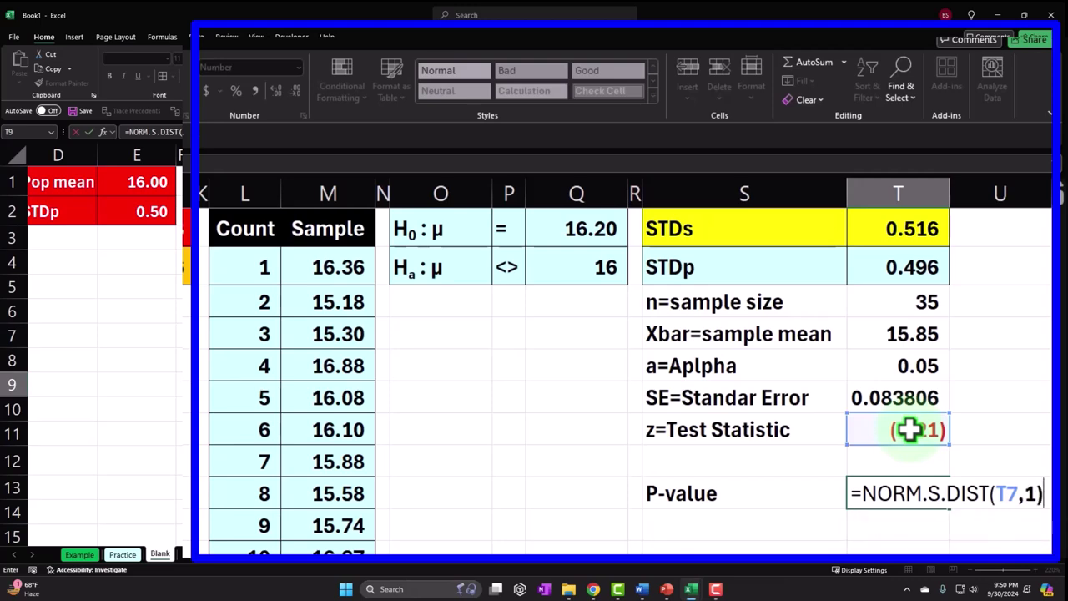
pyautogui.press('Return')
# - Show the P-value in T9 with five decimal places
pyautogui.click(914, 494)
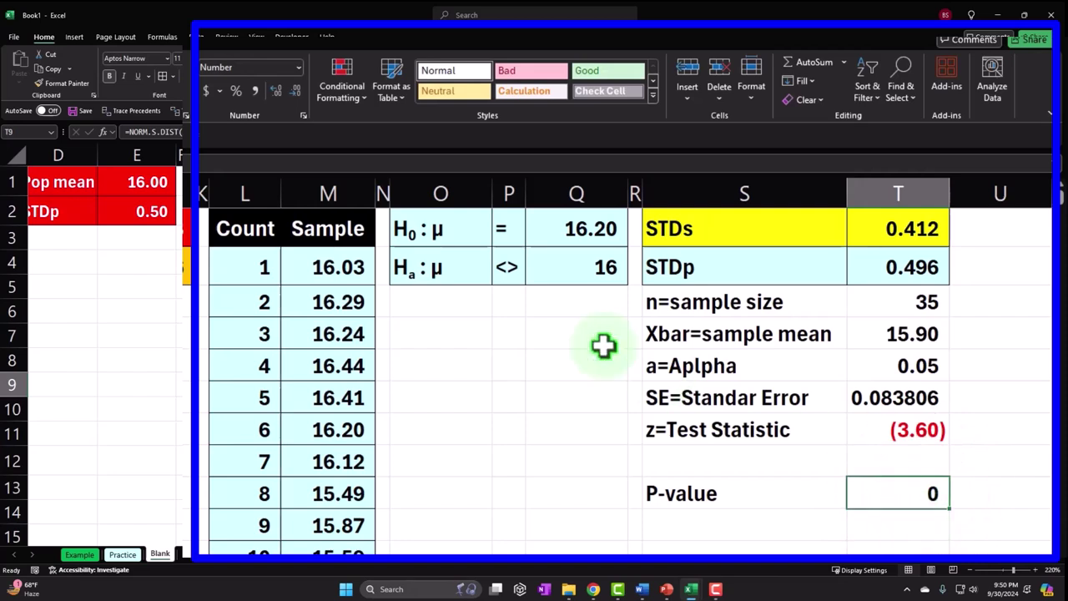
pyautogui.click(276, 90)
pyautogui.click(276, 90)
pyautogui.click(276, 91)
pyautogui.click(276, 90)
pyautogui.click(277, 90)
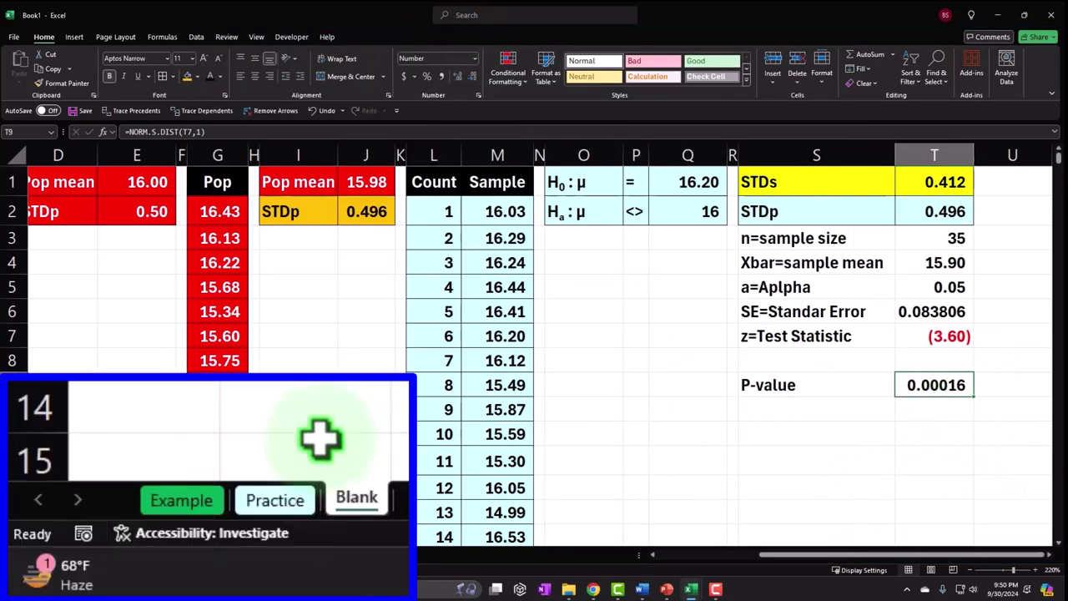
# - Check both tails of the Example sheet's bell curve and double the Blank sheet's P-value formula in T9 to =NORM.S.DIST(T7,1)*2
pyautogui.click(219, 499)
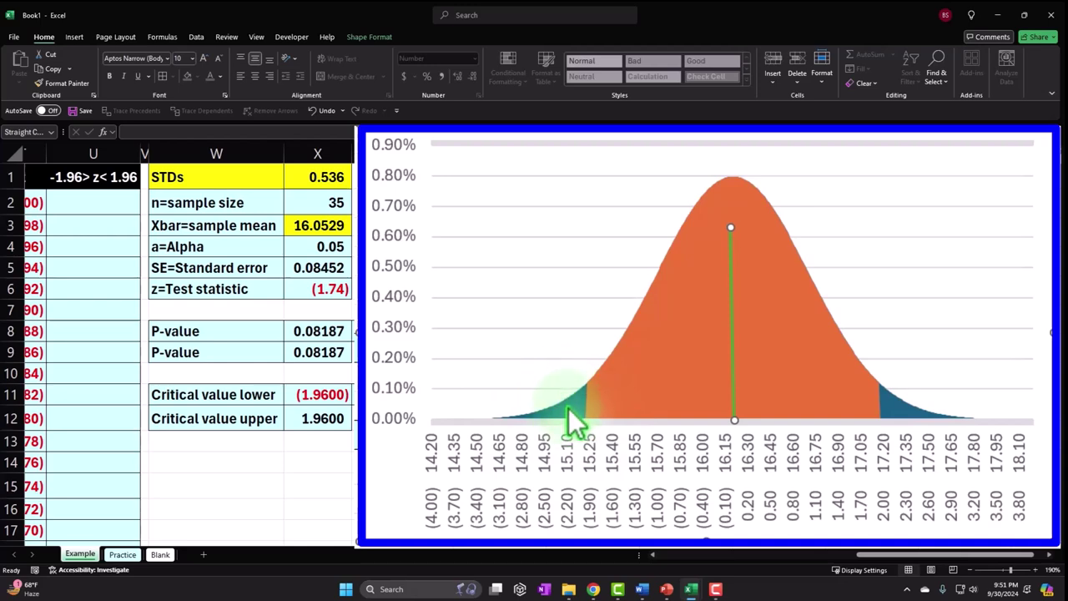
pyautogui.moveTo(569, 407)
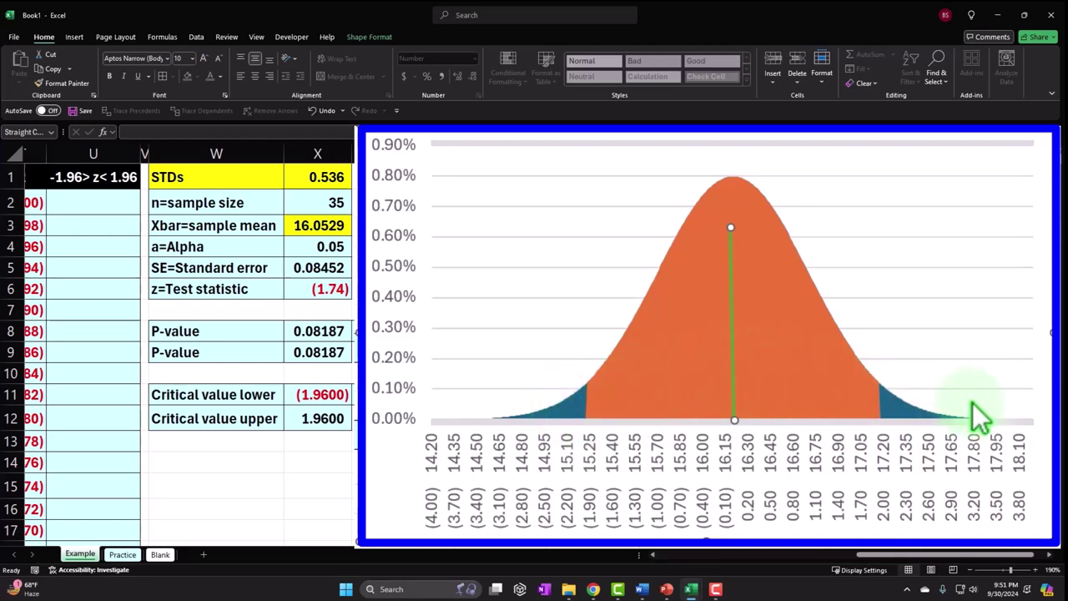
pyautogui.click(160, 554)
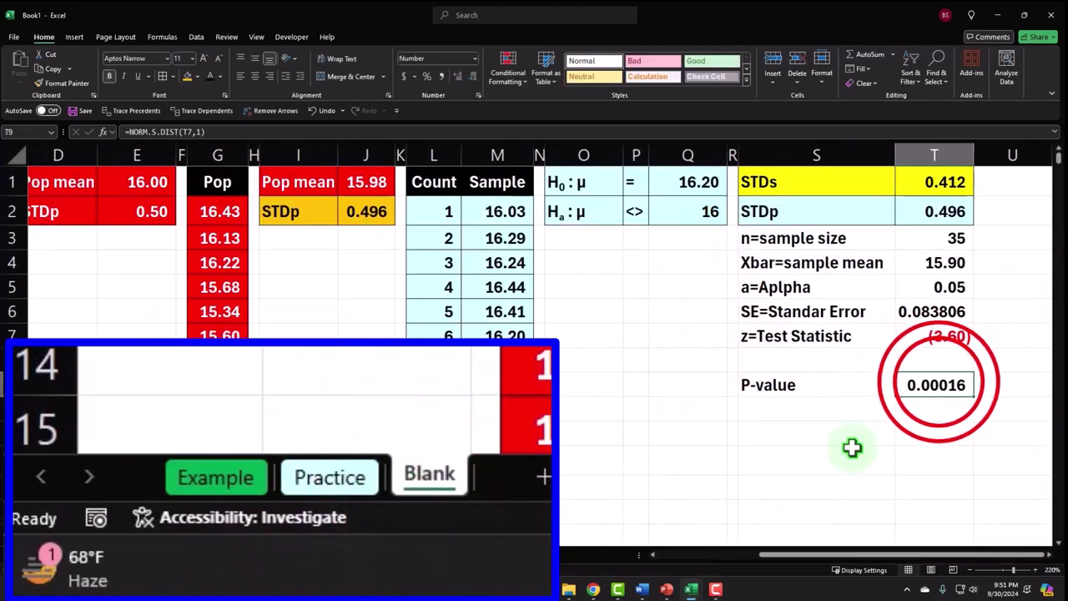
pyautogui.doubleClick(931, 385)
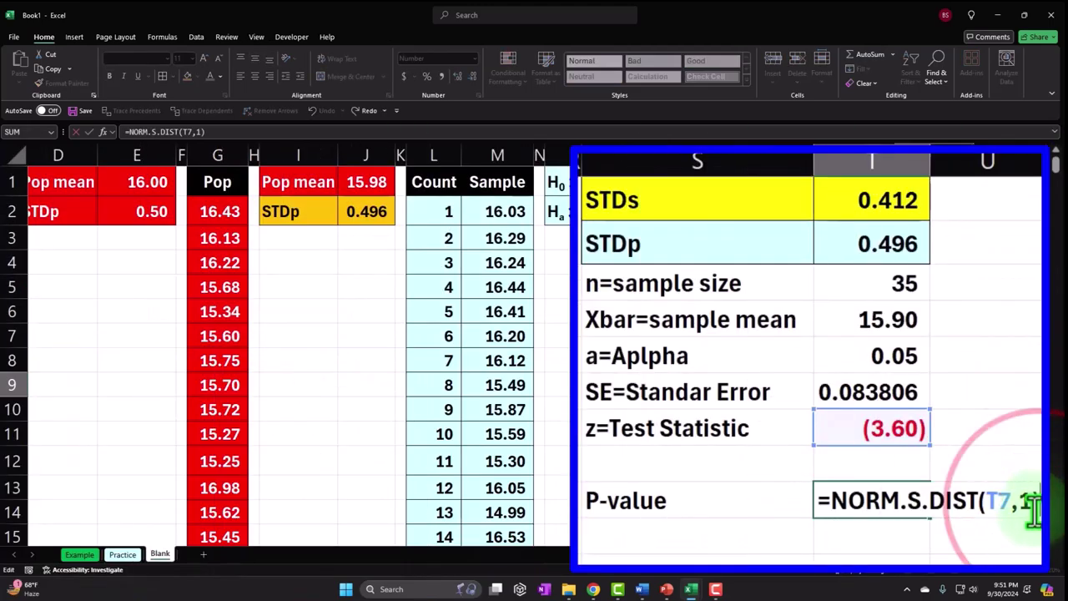
pyautogui.press('Return')
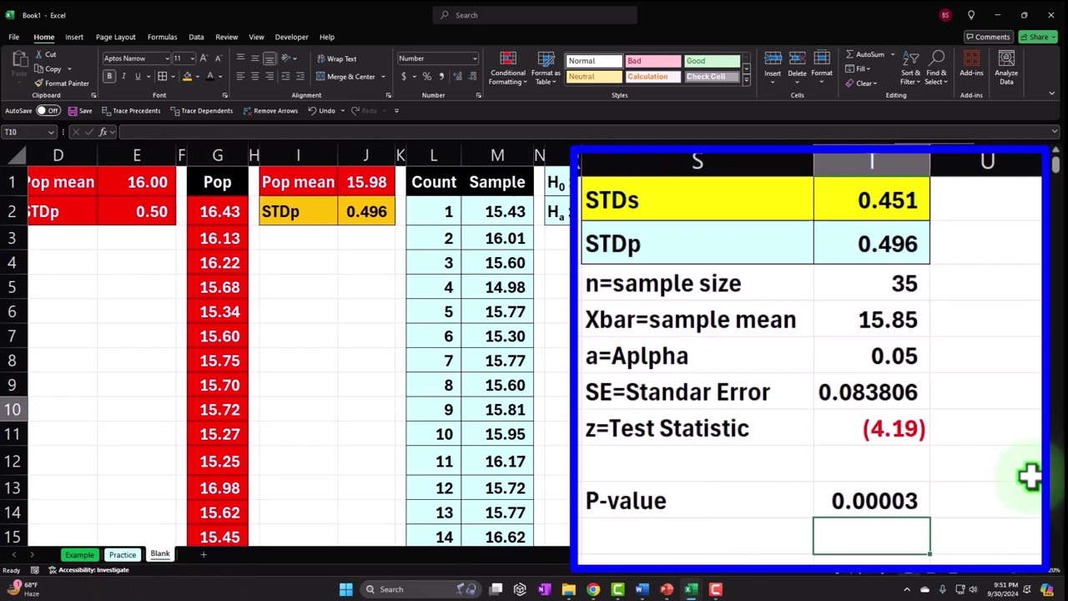
pyautogui.press('Up')
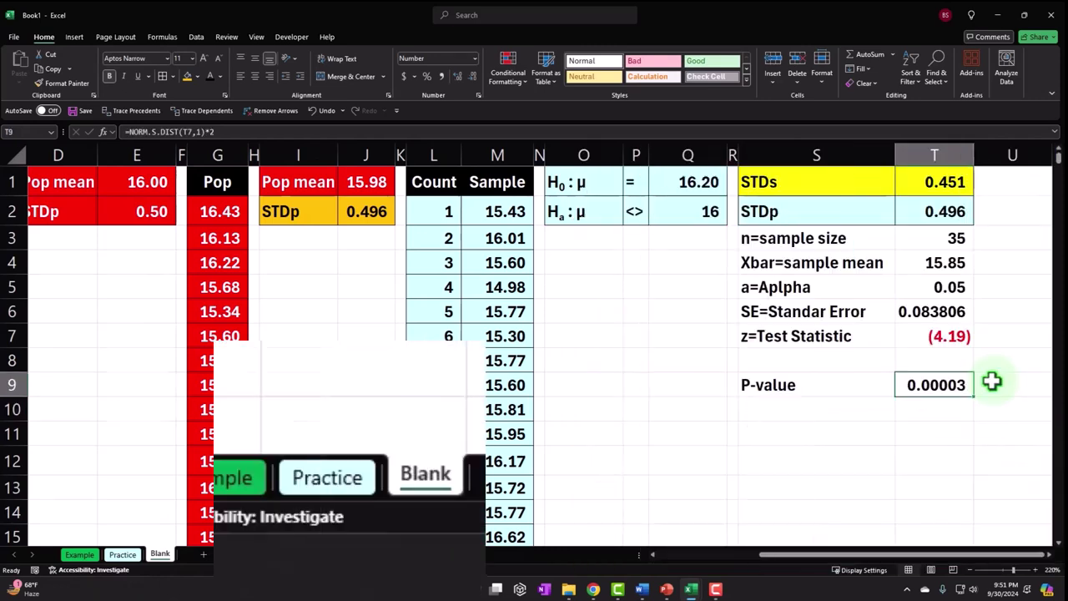
# - On the Example sheet, move the green vertical line into the bell curve's lower tail, at a z of about -2.2
pyautogui.click(81, 555)
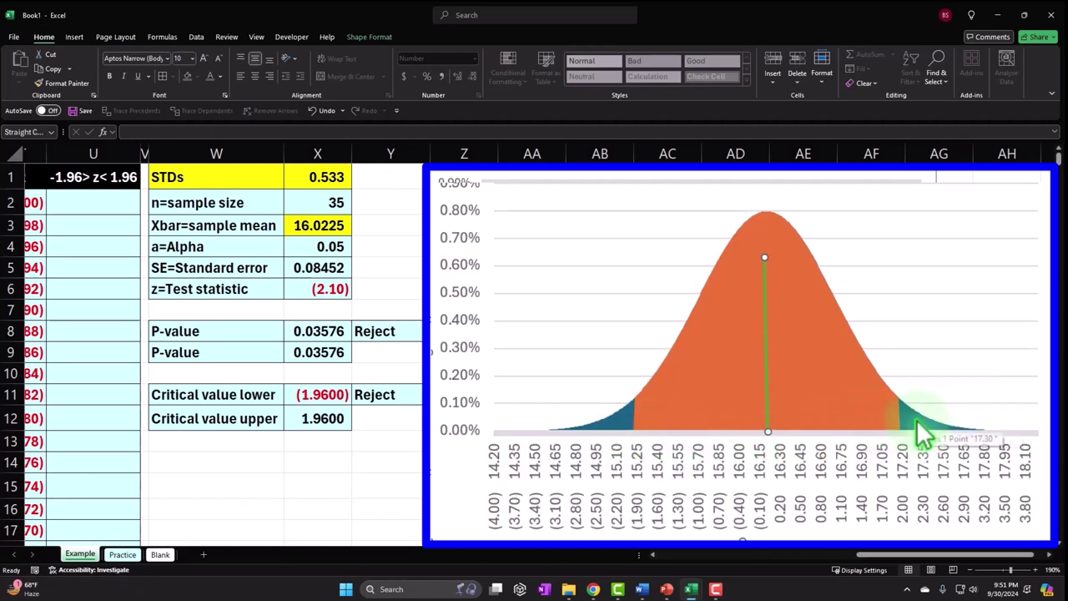
pyautogui.moveTo(765, 406); pyautogui.dragTo(613, 386)
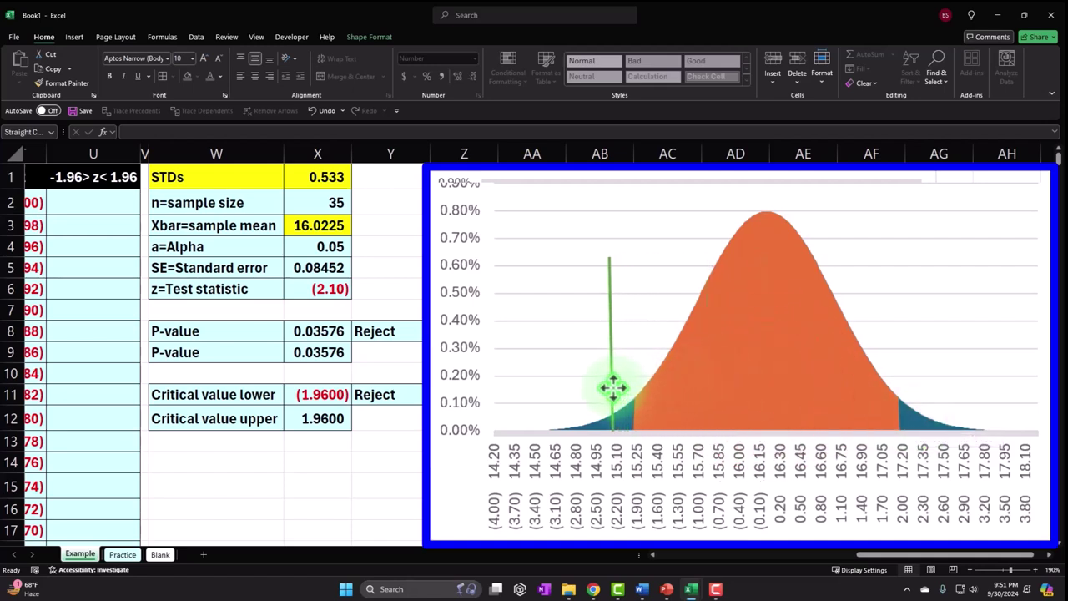
pyautogui.moveTo(613, 386); pyautogui.dragTo(612, 387)
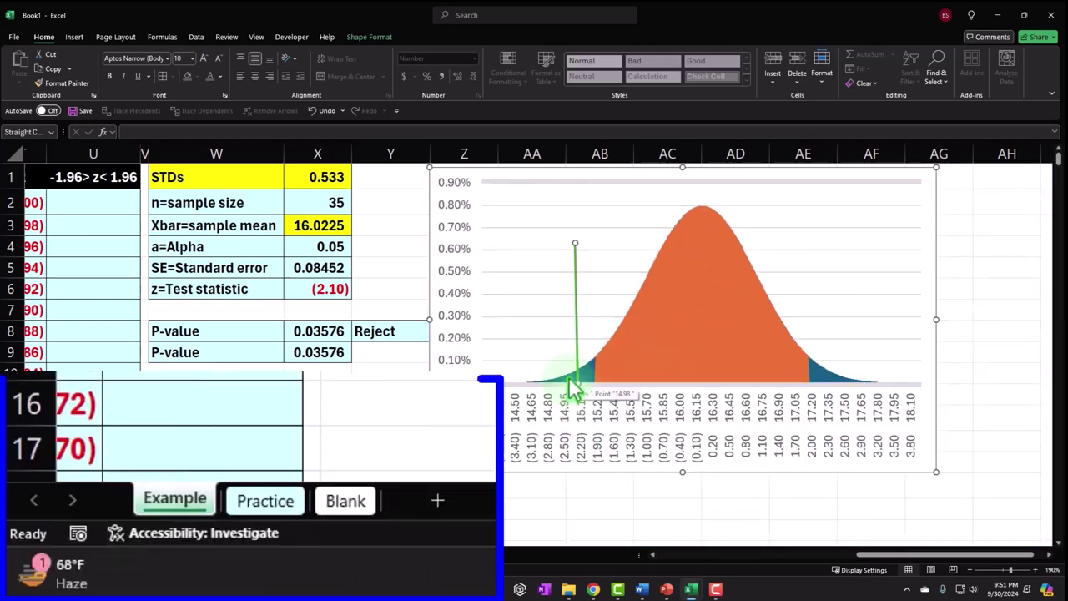
# - On the Blank sheet, compare the alpha in T5 with the P-value in T9
pyautogui.click(162, 555)
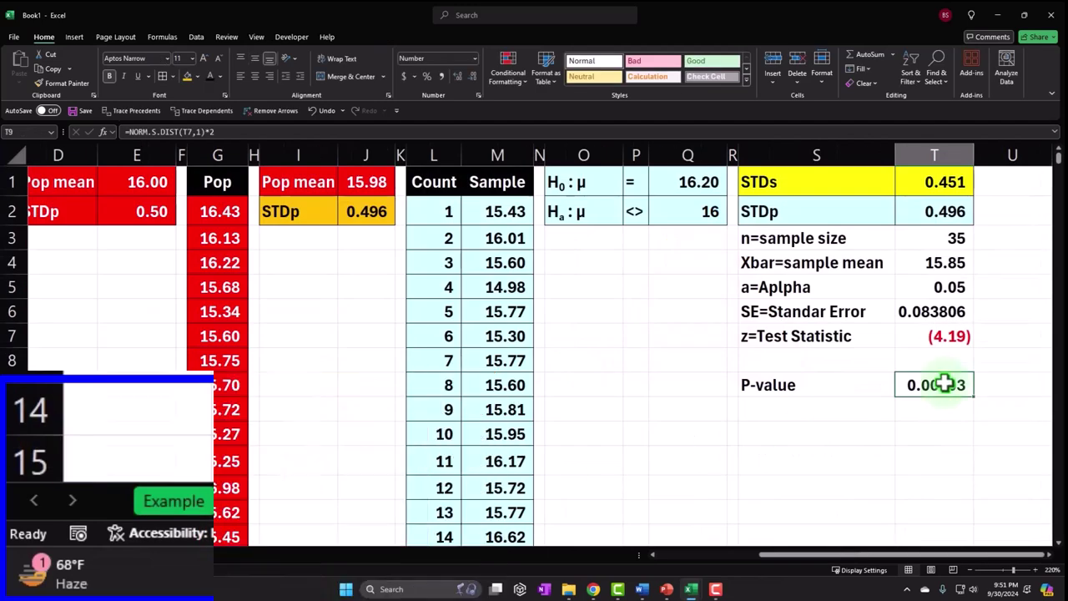
pyautogui.click(910, 227)
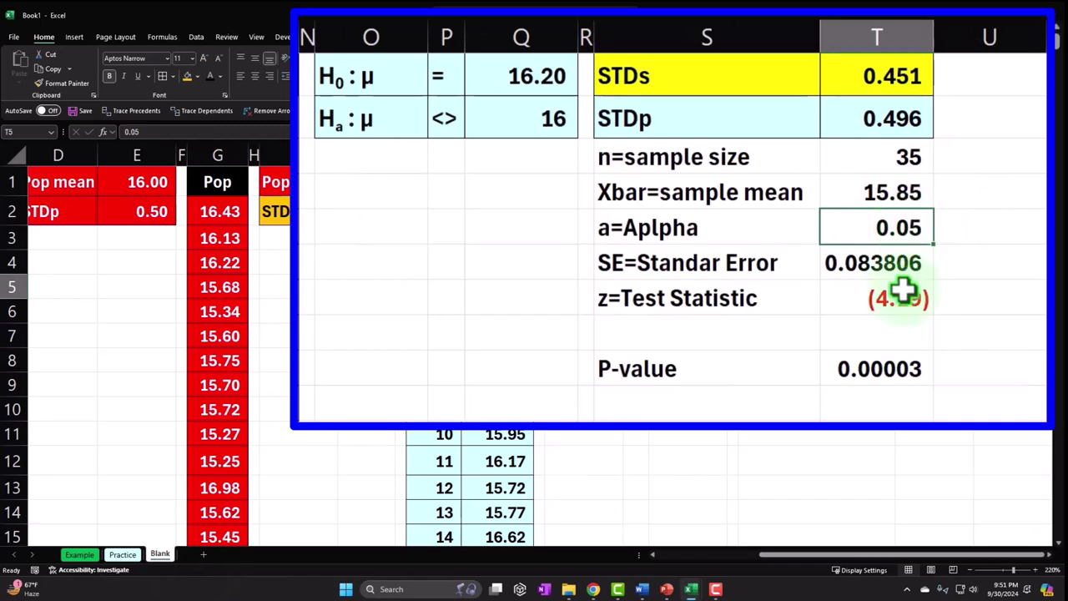
pyautogui.click(897, 372)
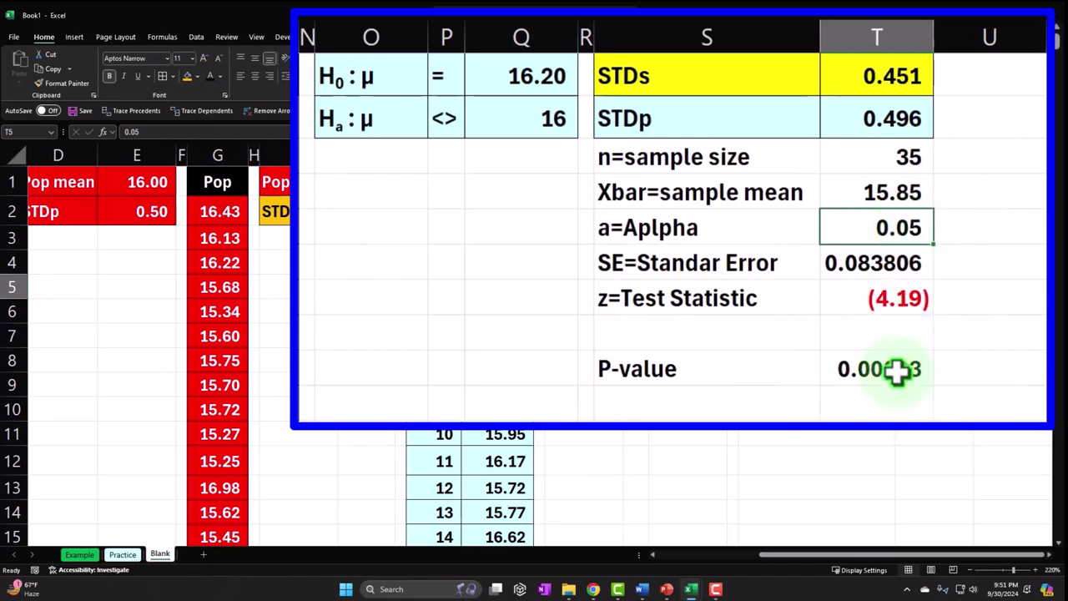
# - Move the Example sheet's green line just inside the curve's central area, at a z of about -1.6, and return to the Blank sheet
pyautogui.click(80, 554)
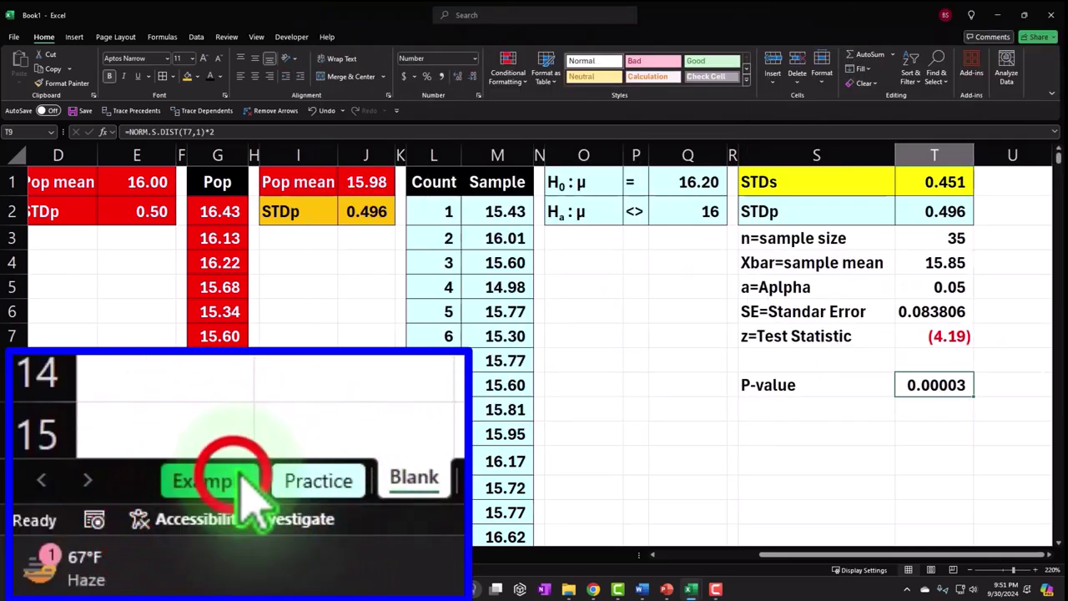
pyautogui.moveTo(592, 386); pyautogui.dragTo(652, 366)
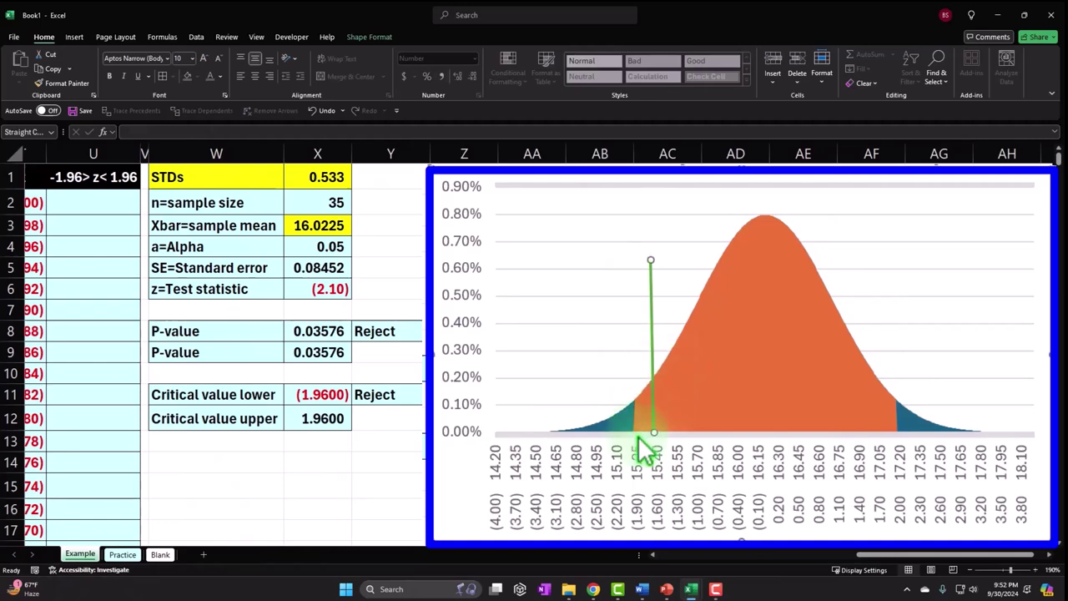
pyautogui.click(159, 554)
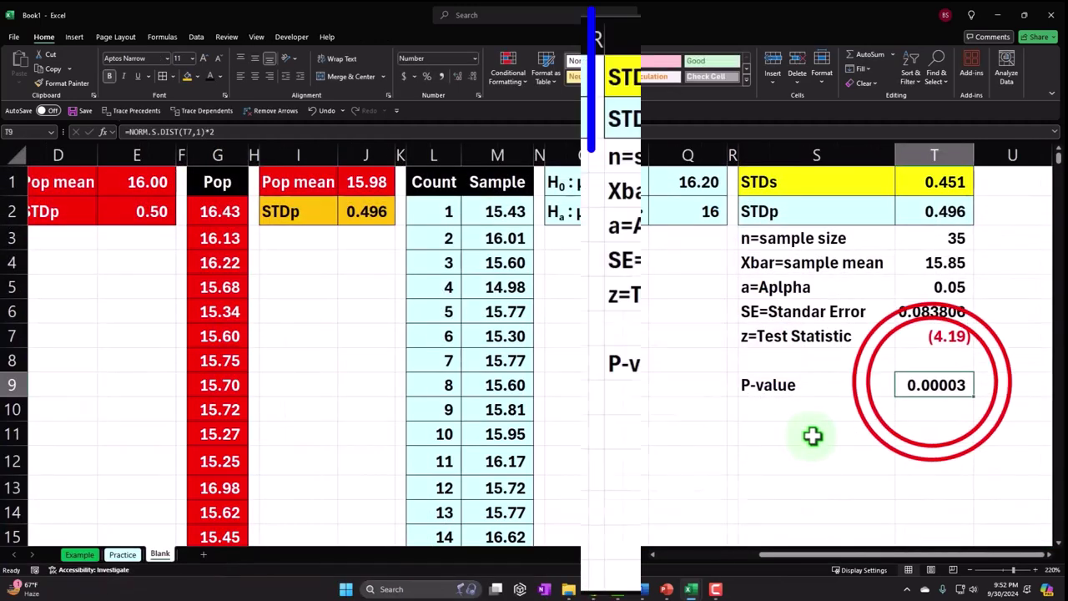
# - Re-enter the unchanged P-value formula in T9 six times to recalculate the random sample
pyautogui.doubleClick(932, 385)
pyautogui.press('Return')
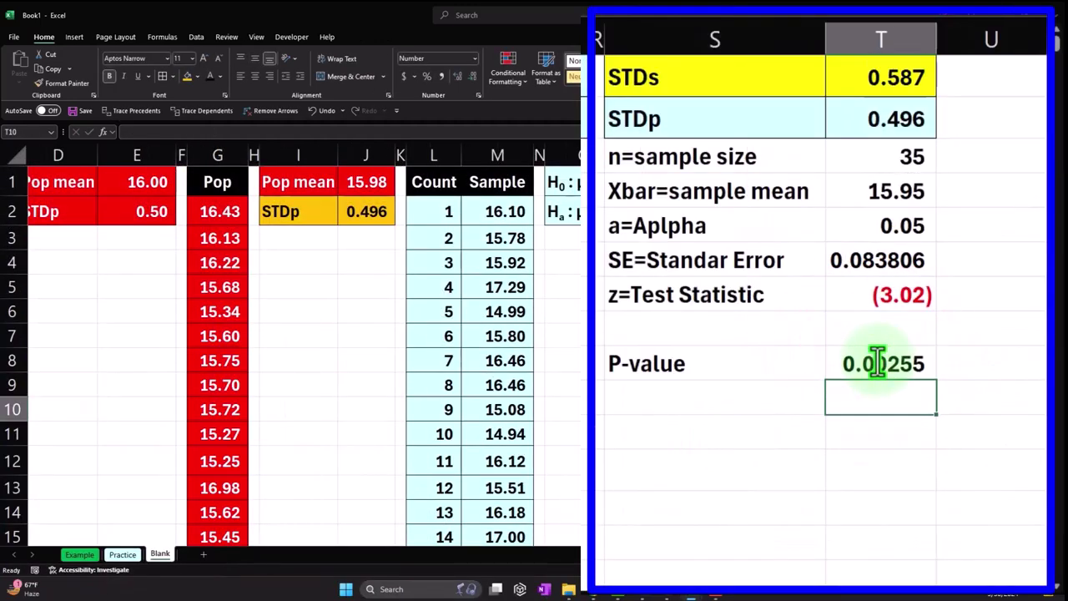
pyautogui.click(878, 363)
pyautogui.doubleClick(878, 365)
pyautogui.press('Return')
pyautogui.click(883, 363)
pyautogui.doubleClick(883, 365)
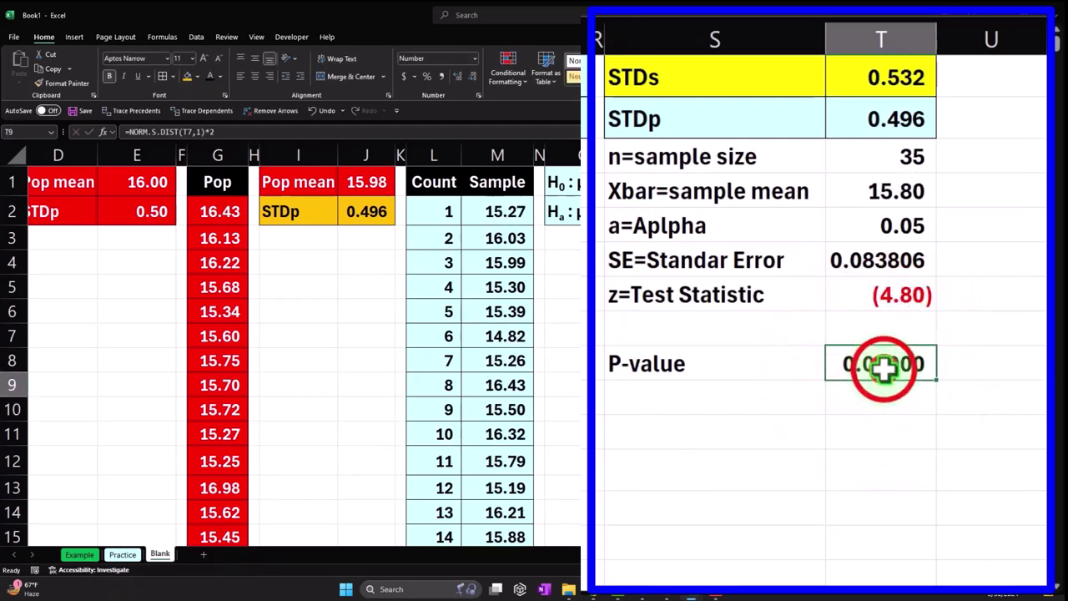
pyautogui.press('Return')
pyautogui.click(885, 364)
pyautogui.doubleClick(885, 365)
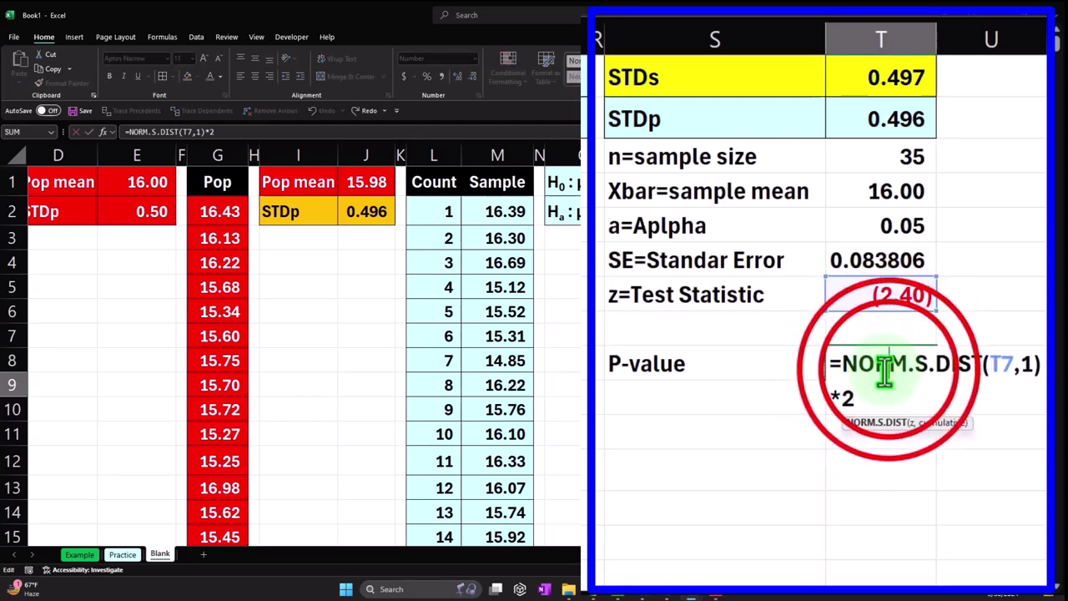
pyautogui.press('Return')
pyautogui.doubleClick(889, 372)
pyautogui.press('Return')
pyautogui.doubleClick(889, 371)
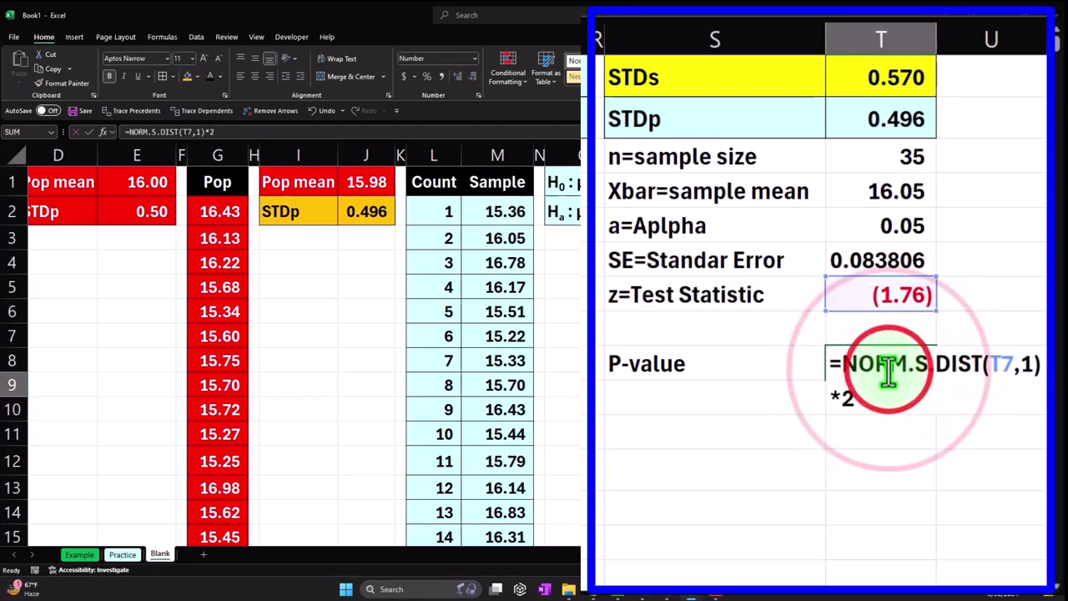
pyautogui.press('Return')
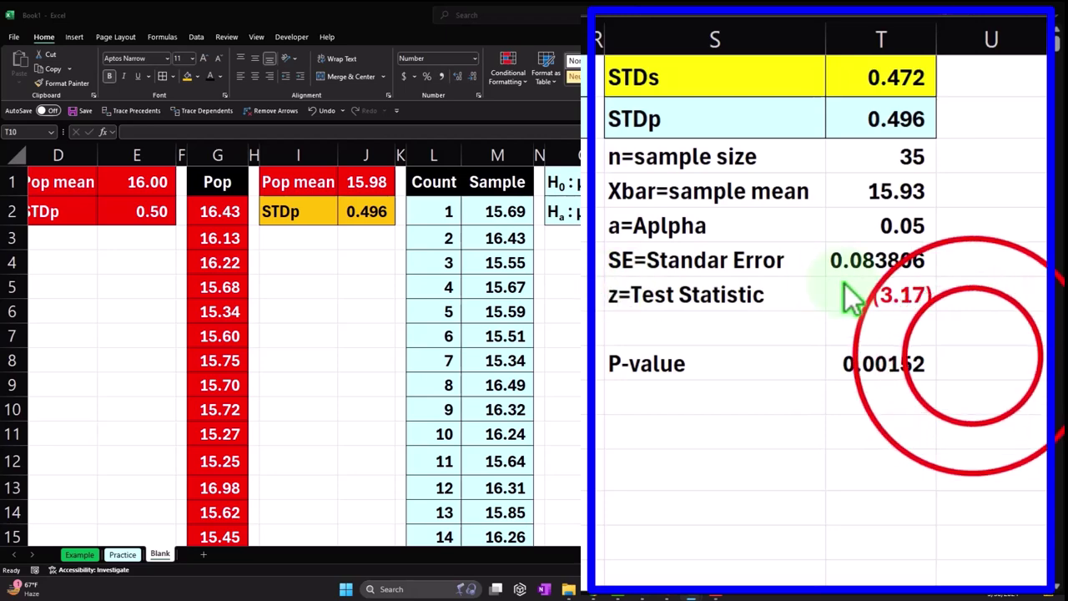
# - Begin a formula in U9, beside the P-value on the Blank sheet
pyautogui.click(973, 359)
pyautogui.click(973, 363)
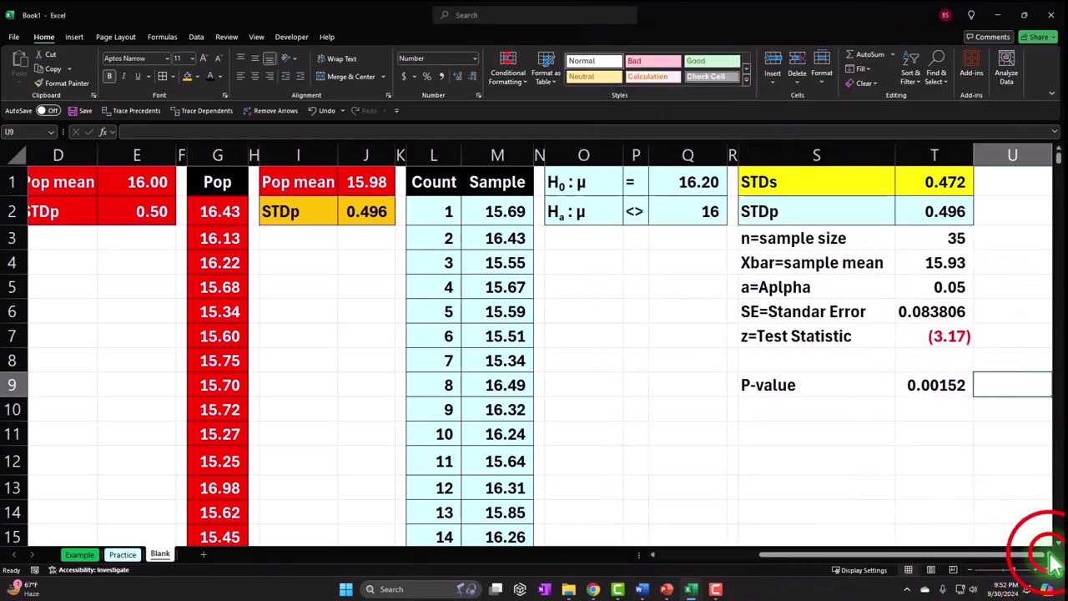
pyautogui.click(1049, 555)
pyautogui.click(1050, 555)
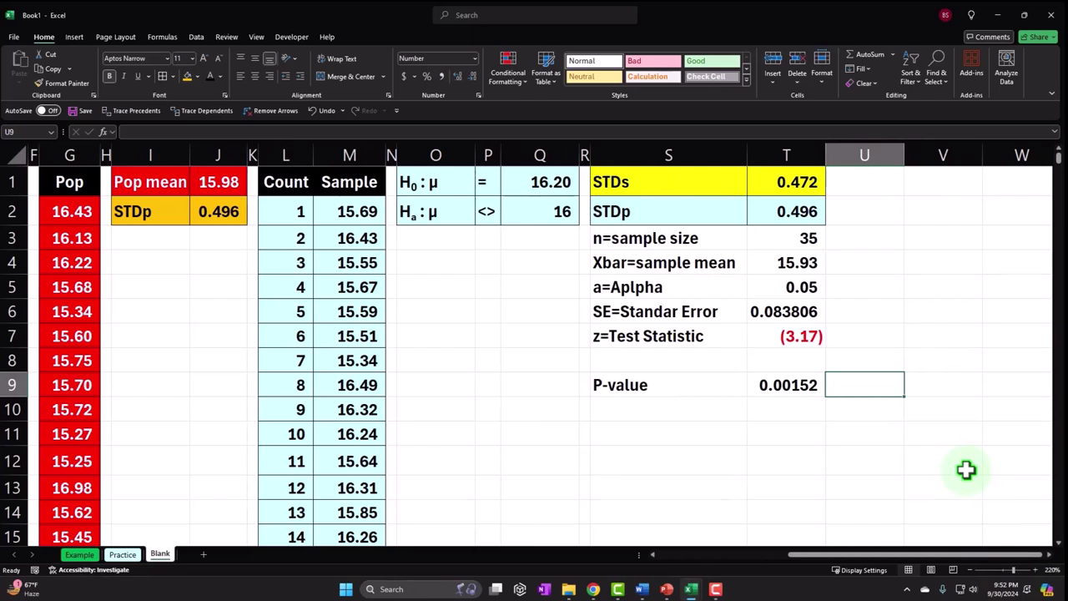
pyautogui.write('=')
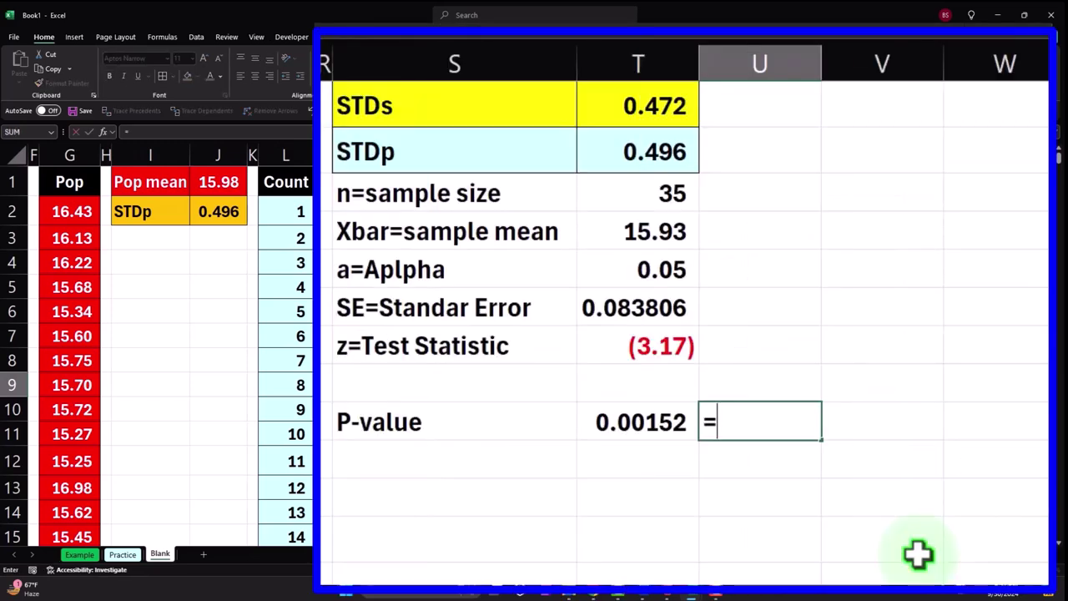
pyautogui.press('Left')
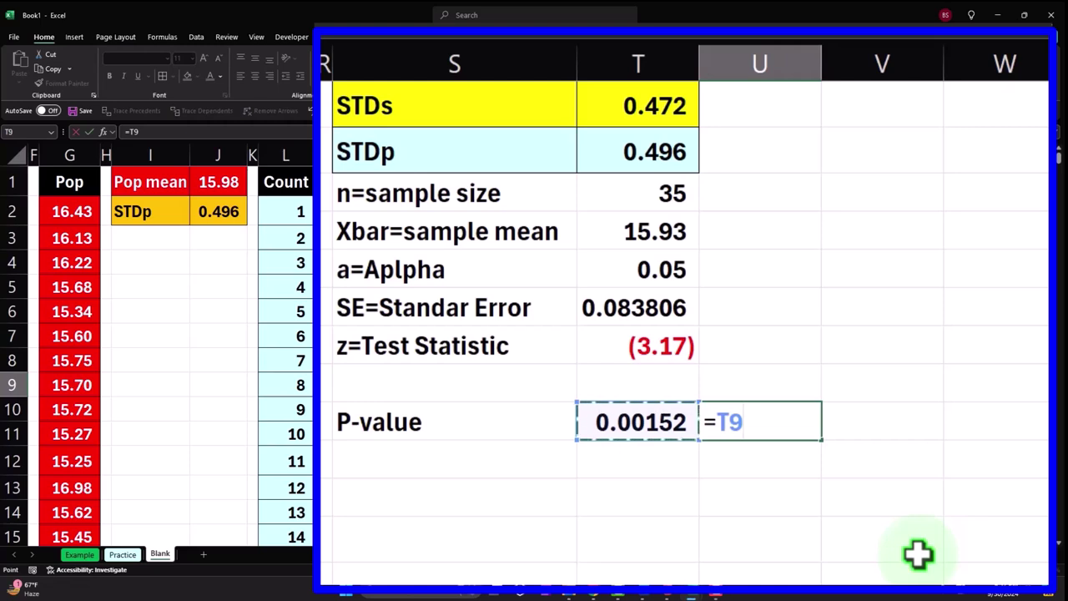
pyautogui.write('<')
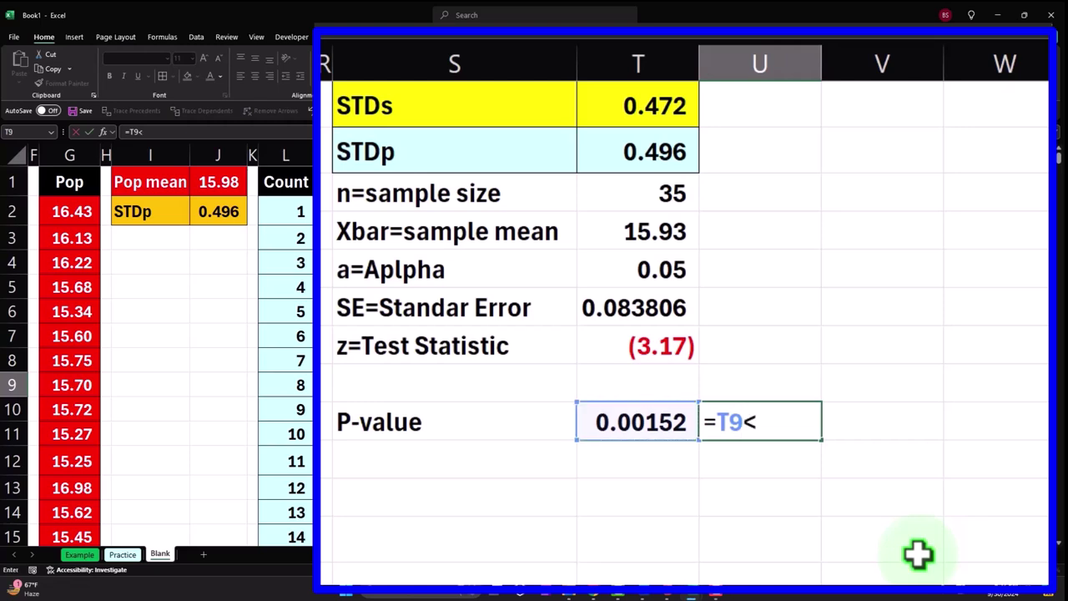
pyautogui.click(674, 265)
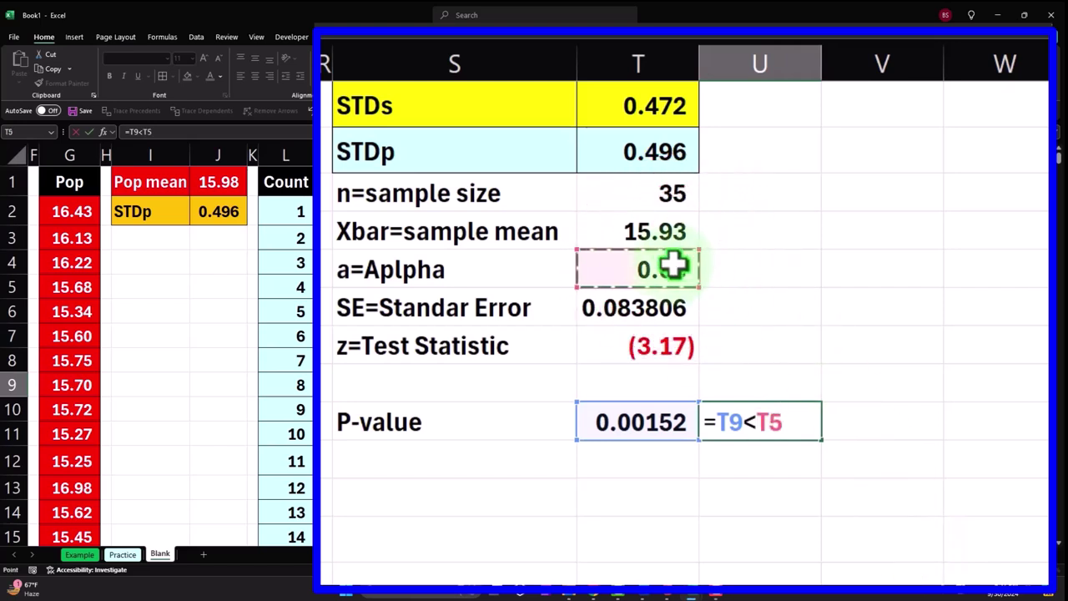
pyautogui.press('BackSpace')
pyautogui.press('BackSpace')
pyautogui.press('BackSpace')
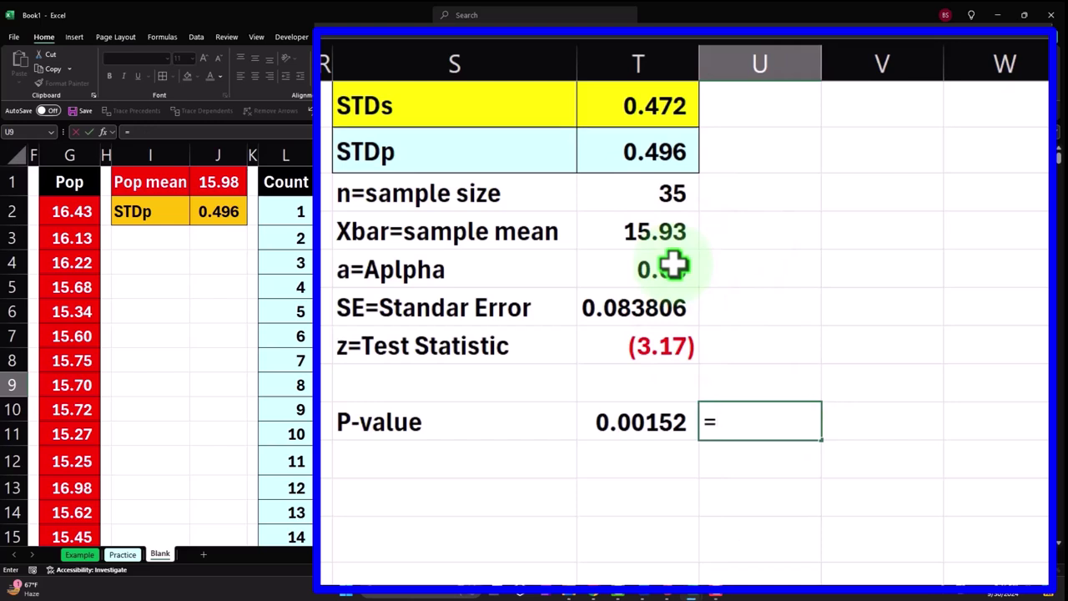
# - Complete the U9 formula as =IF(T9<T5,"Reject","No Reject") to test the P-value against alpha
pyautogui.write('if')
pyautogui.press('Tab')
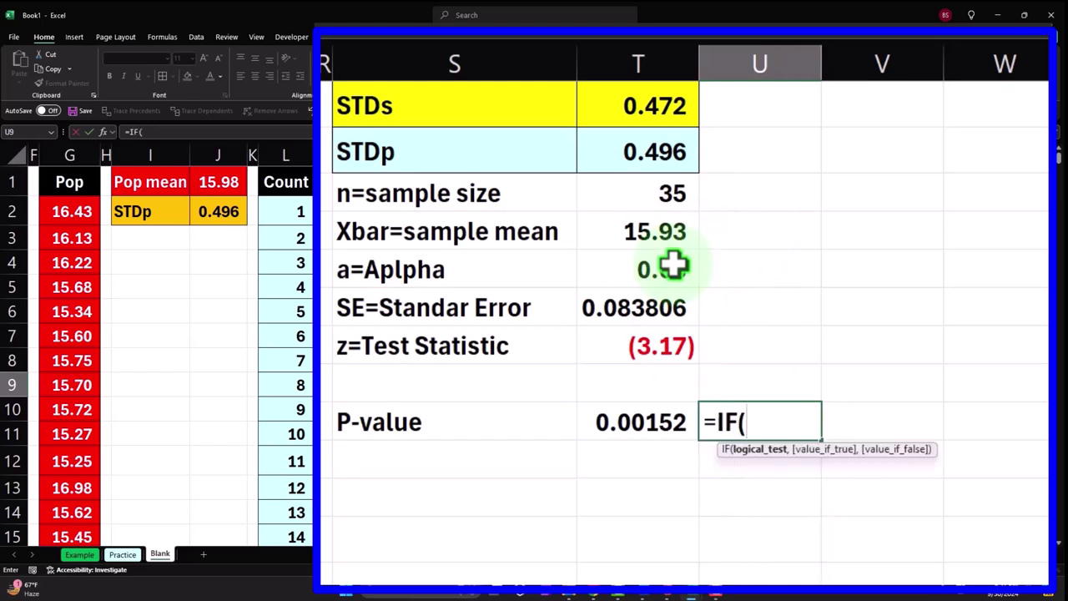
pyautogui.click(650, 424)
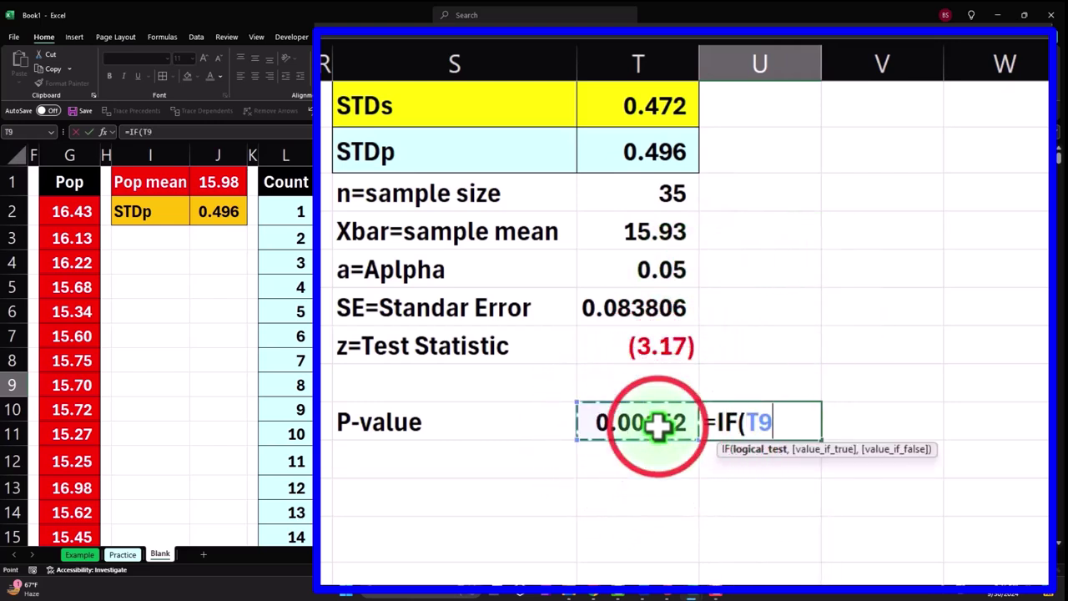
pyautogui.write('<')
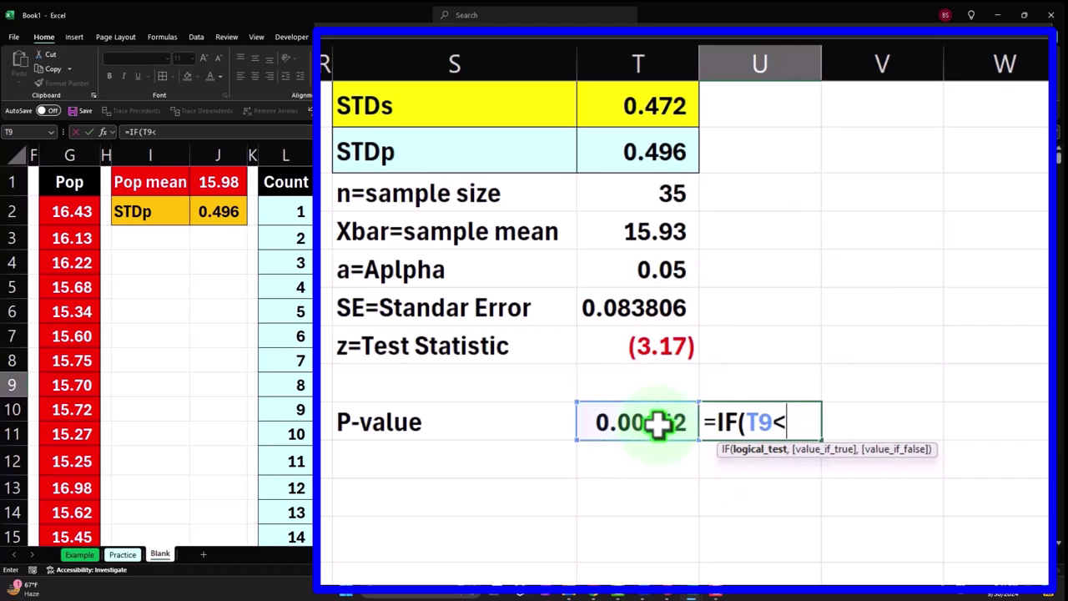
pyautogui.click(645, 269)
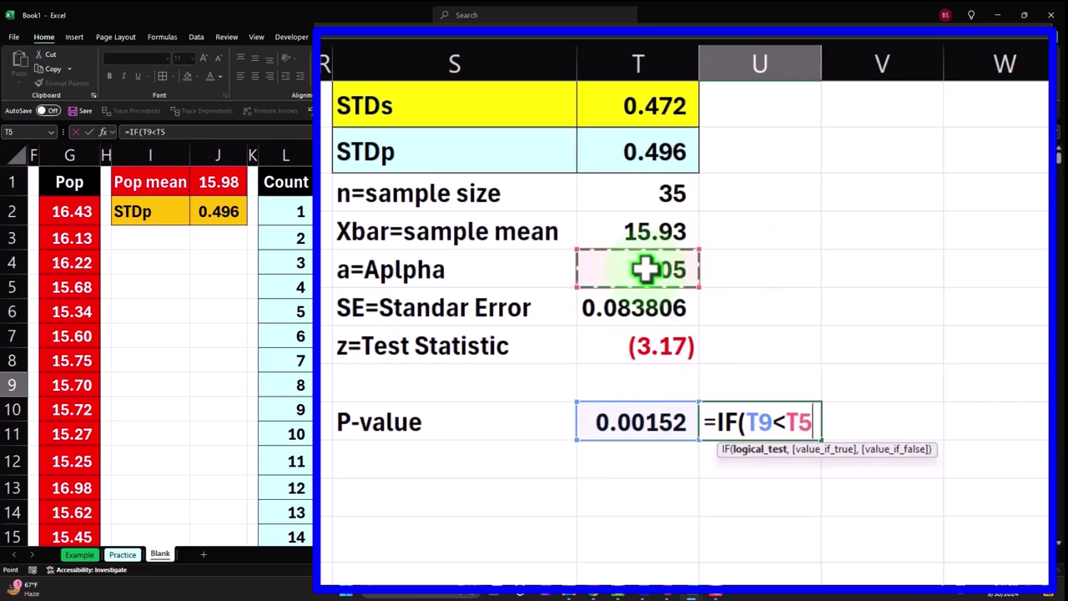
pyautogui.write(',')
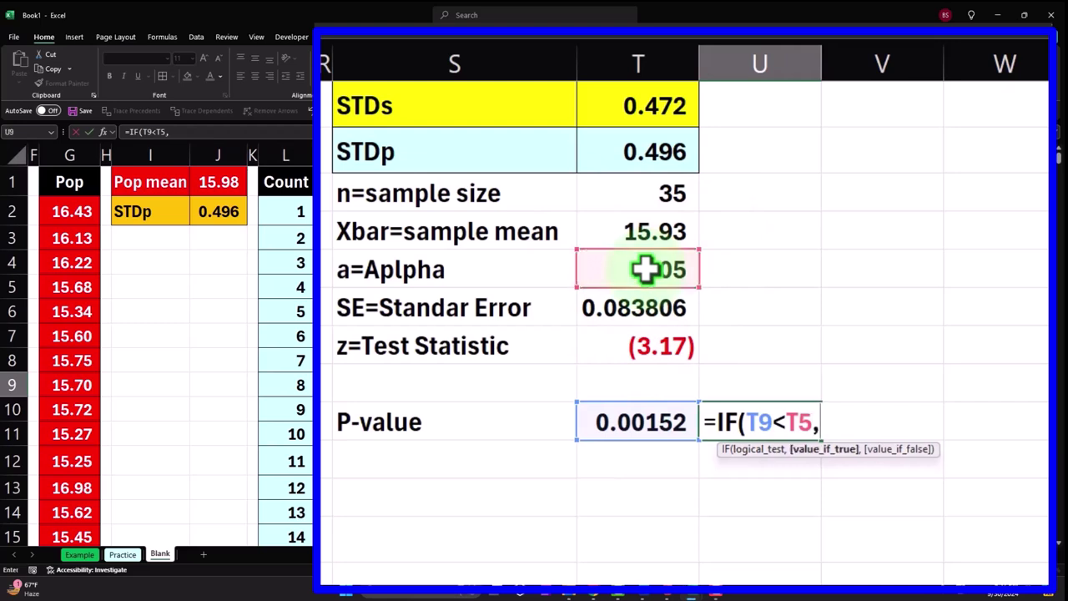
pyautogui.write('"Re')
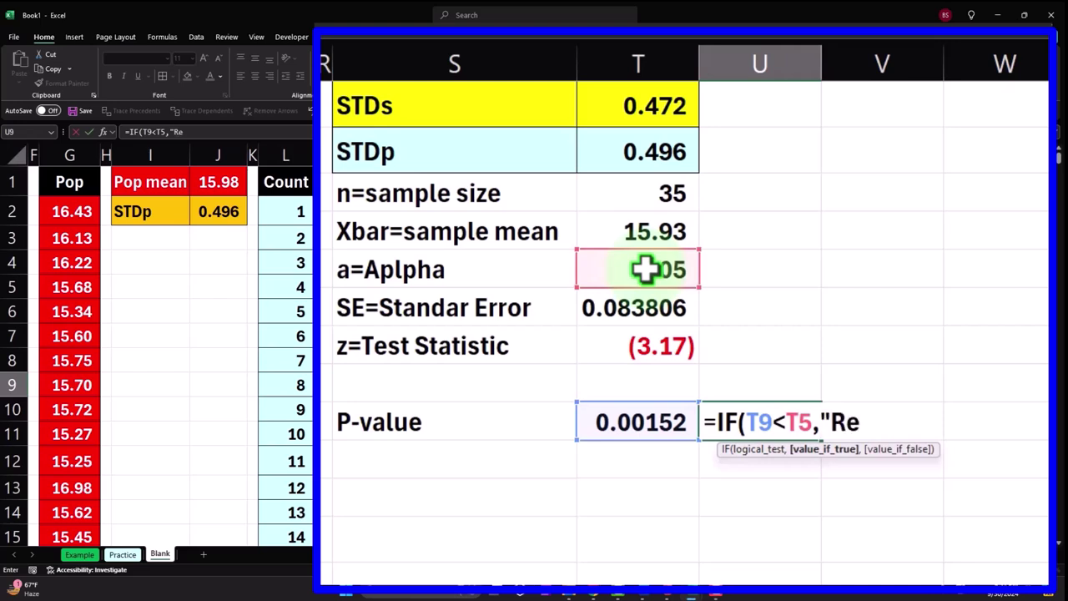
pyautogui.write('ject')
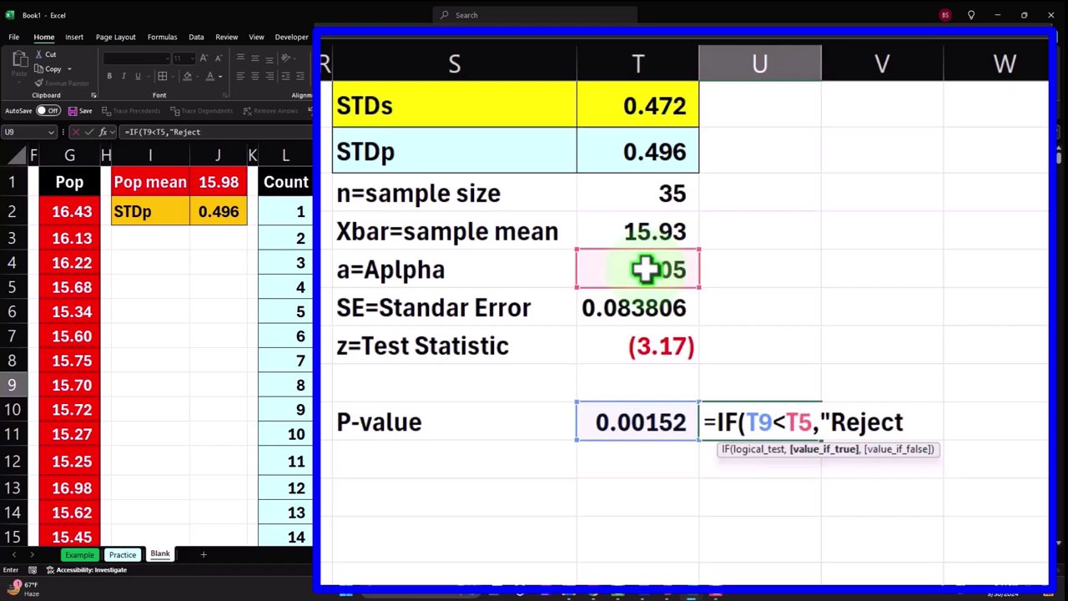
pyautogui.write('",')
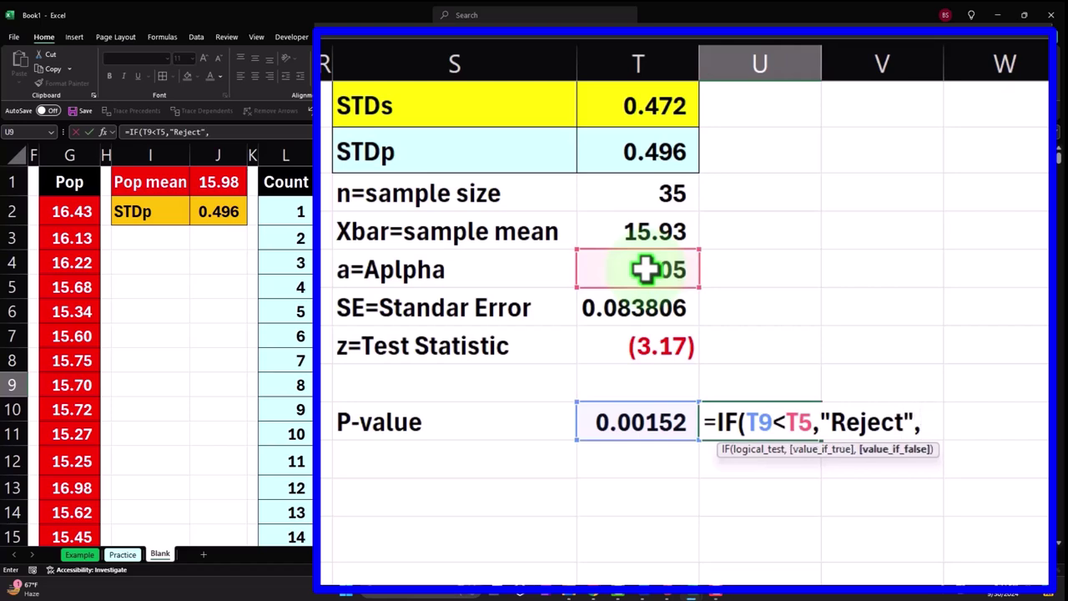
pyautogui.write('"No R')
pyautogui.write('eject')
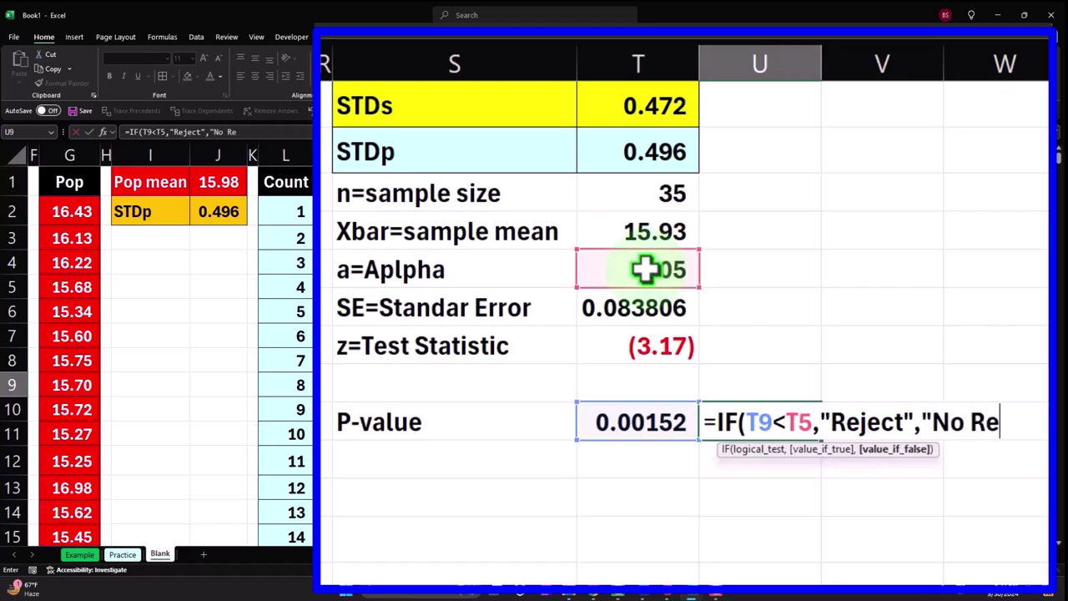
pyautogui.write('"')
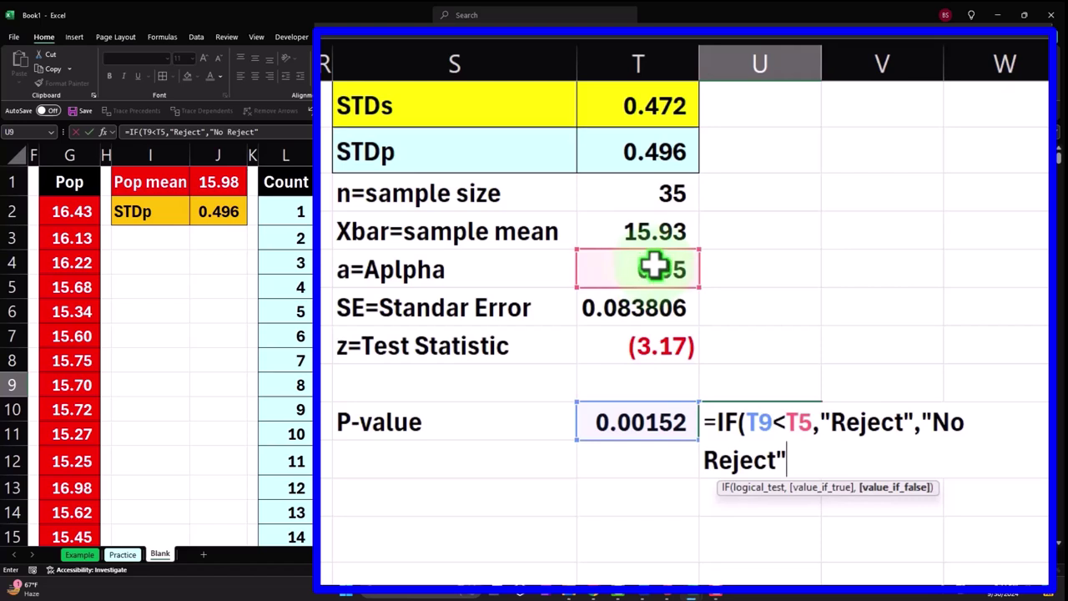
pyautogui.press('Return')
pyautogui.press('Up')
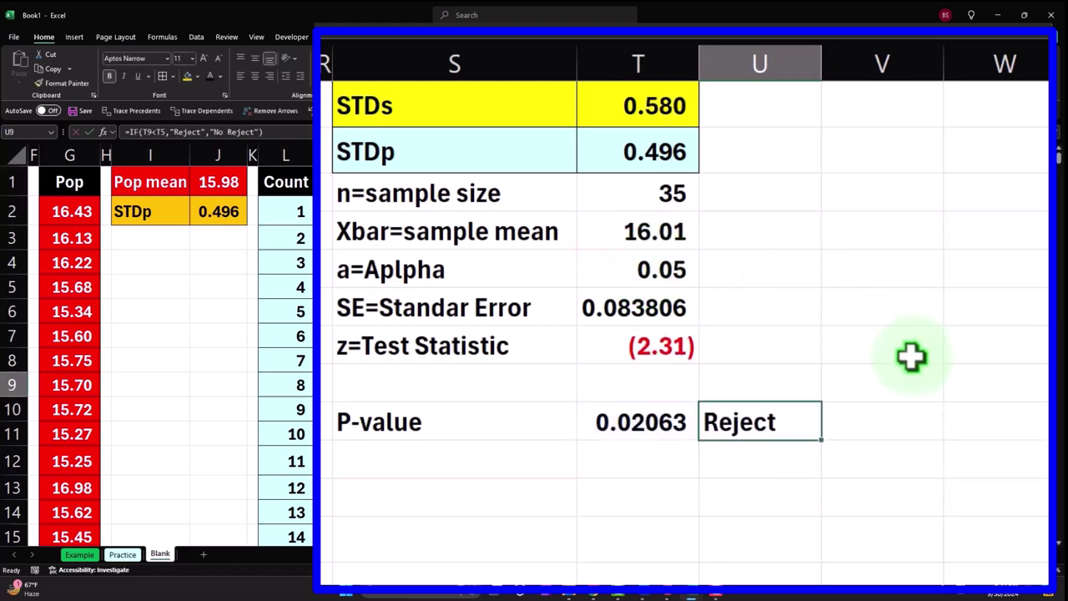
# - Re-enter the unchanged decision formula in U9 to recalculate the random sample
pyautogui.doubleClick(779, 428)
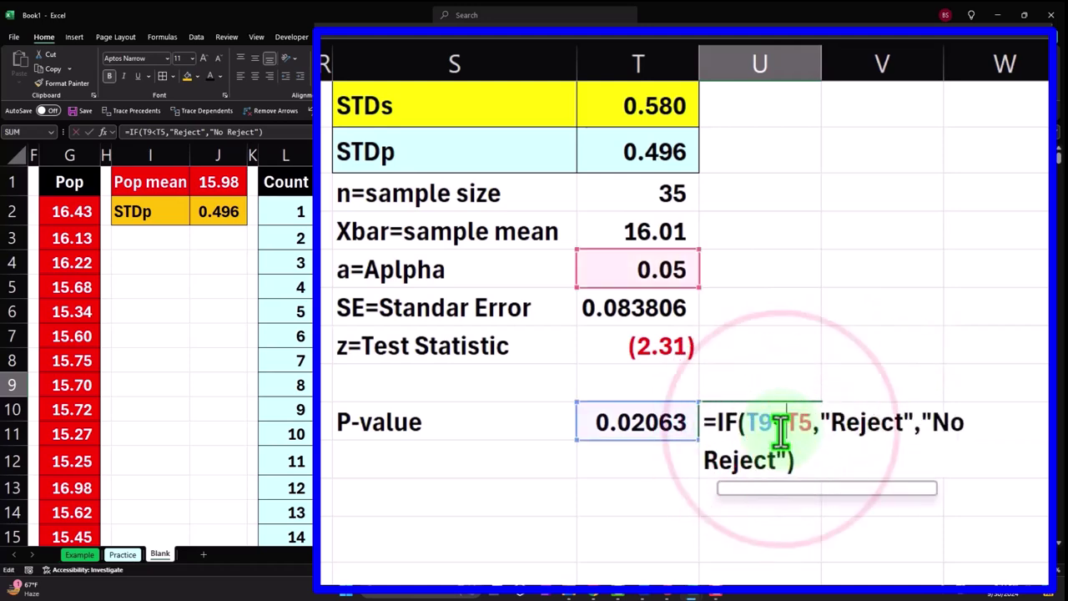
pyautogui.press('Return')
pyautogui.press('Up')
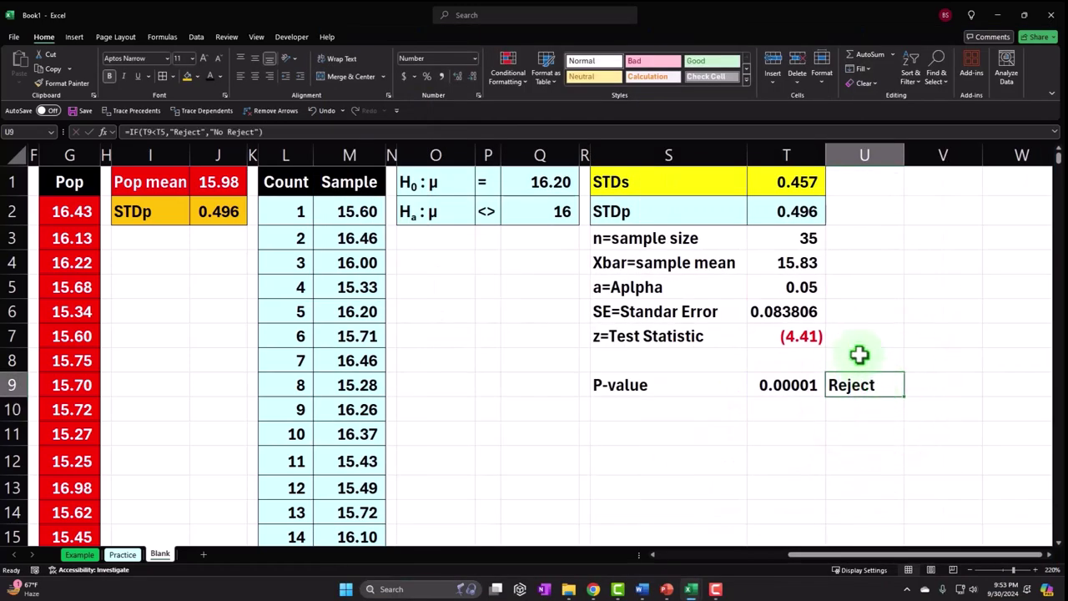
# - Add an Equal To conditional formatting rule to U9 for the text Reject, using Light Red Fill with Dark Red Text
pyautogui.click(446, 102)
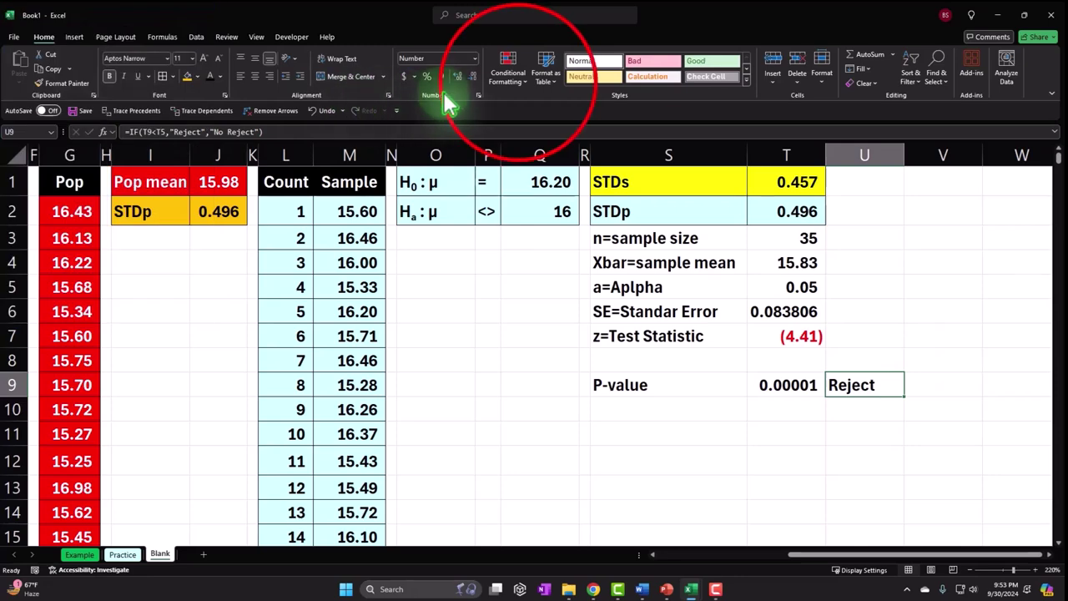
pyautogui.click(508, 71)
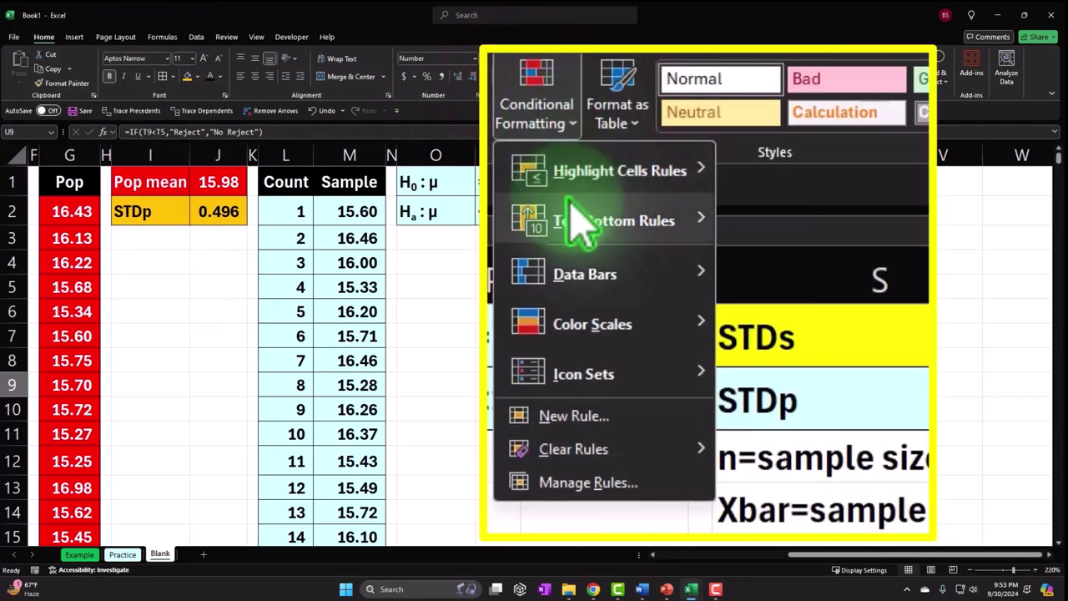
pyautogui.moveTo(574, 219)
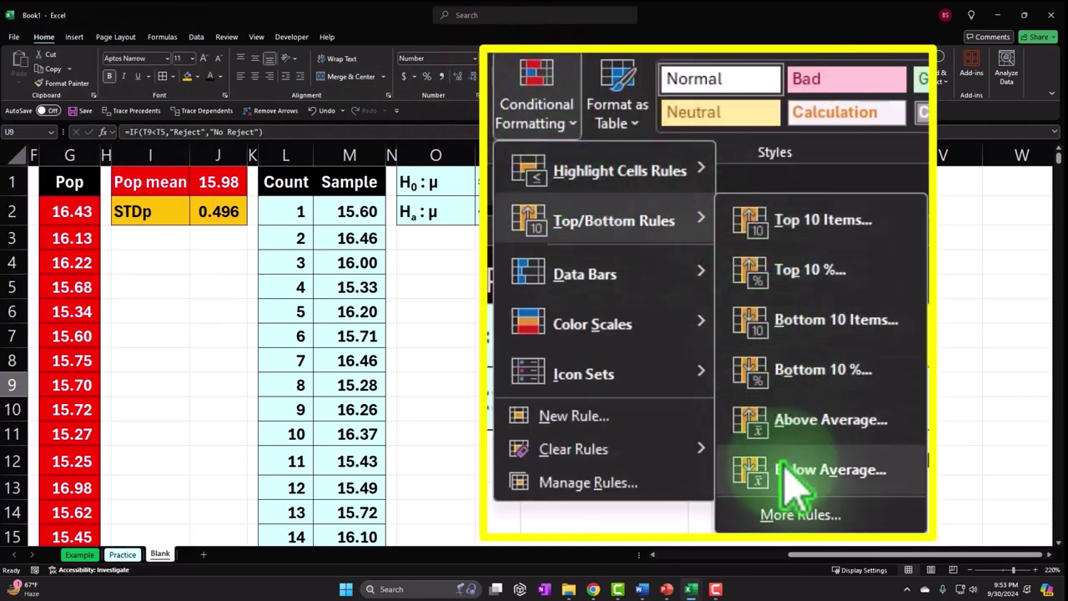
pyautogui.moveTo(590, 107)
pyautogui.click(642, 190)
pyautogui.click(465, 286)
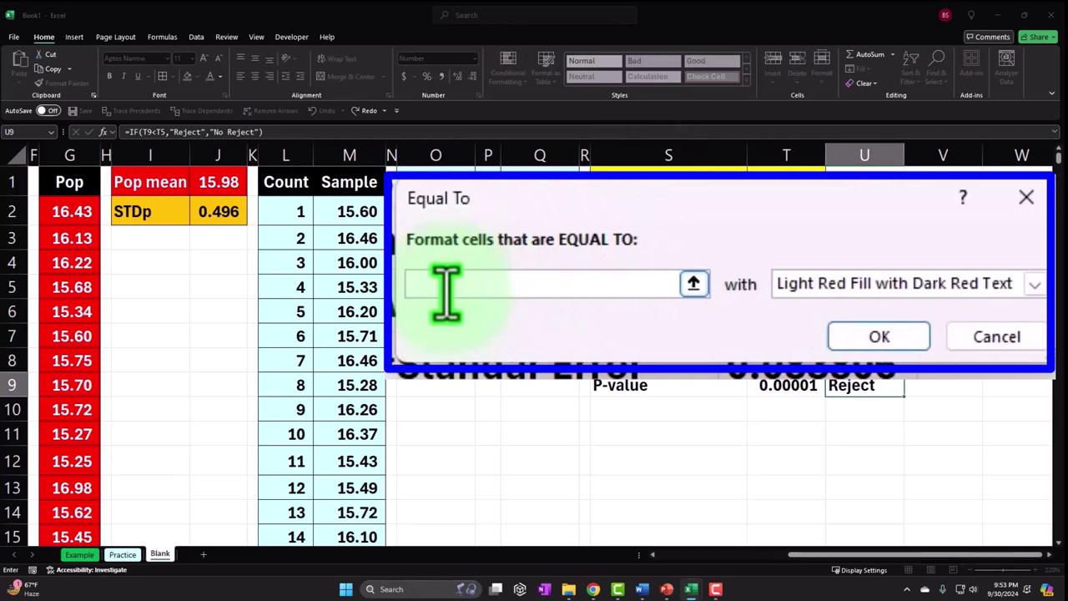
pyautogui.write('Reje')
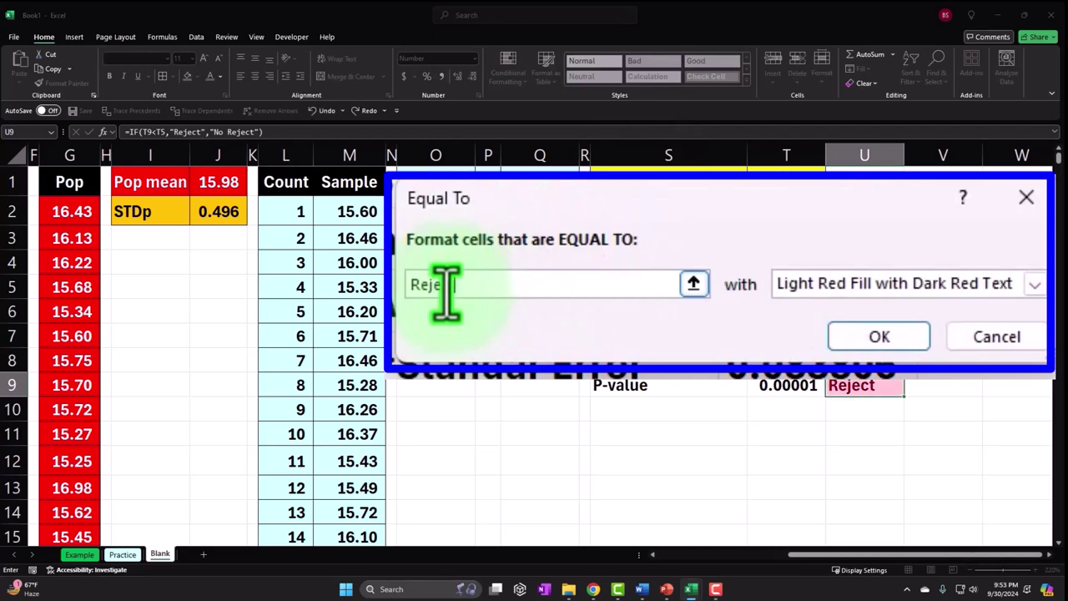
pyautogui.write('ct')
pyautogui.click(883, 336)
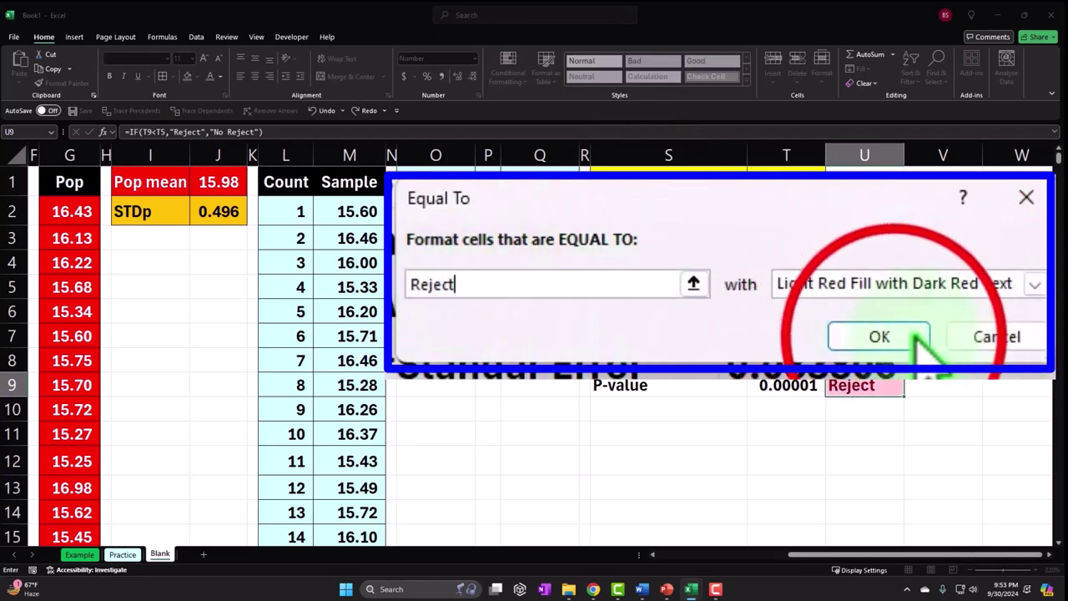
# - Enter the label "Critical value lower" in S11, below the P-value row
pyautogui.click(721, 441)
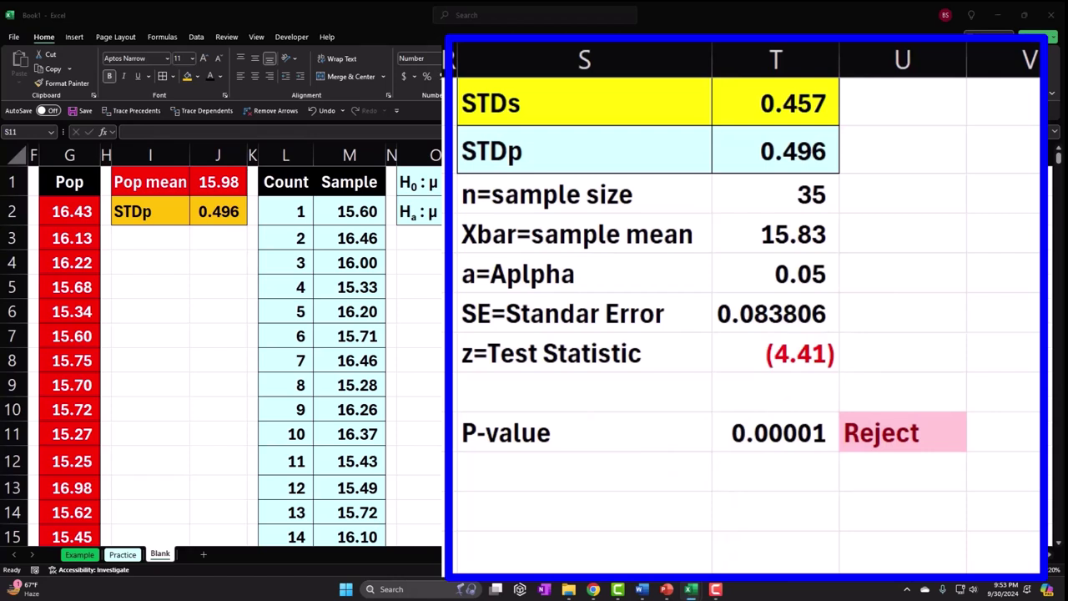
pyautogui.click(517, 512)
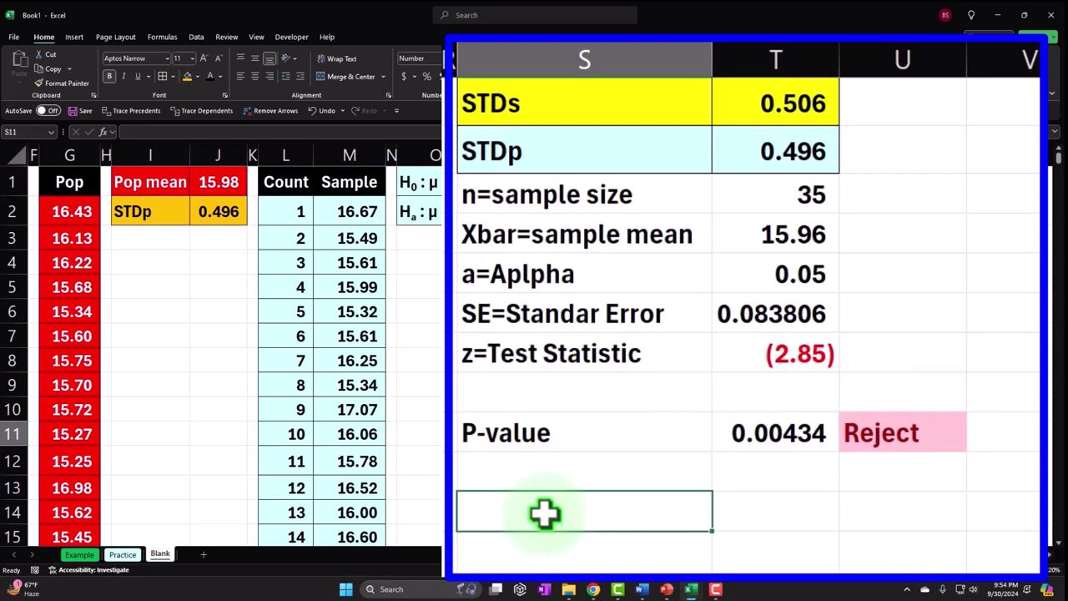
pyautogui.write('Critical value Lower')
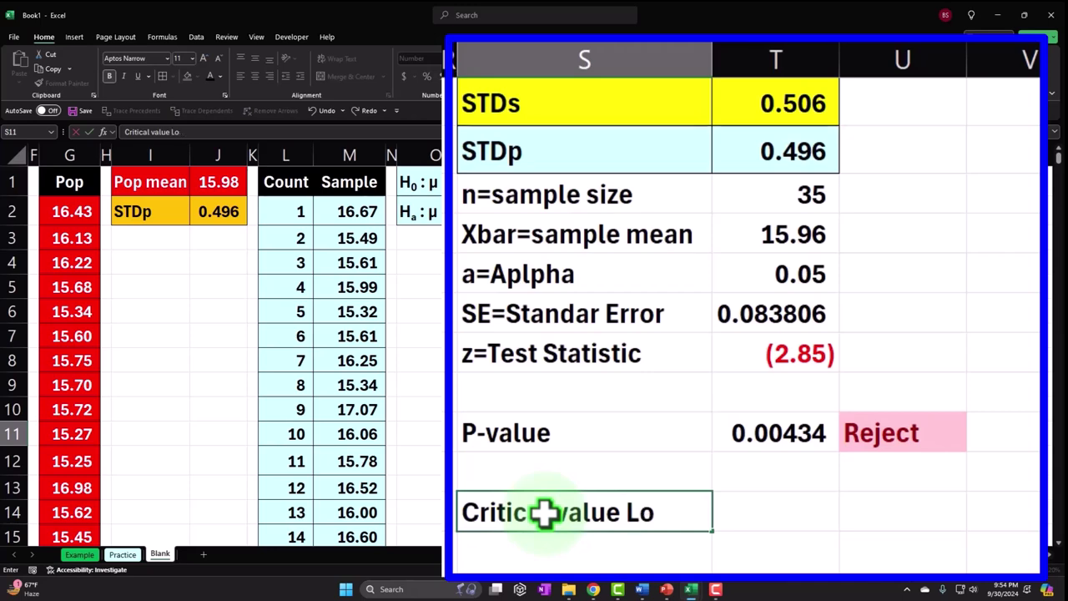
pyautogui.press('BackSpace')
pyautogui.press('BackSpace')
pyautogui.press('BackSpace')
pyautogui.press('BackSpace')
pyautogui.press('BackSpace')
pyautogui.write('lower')
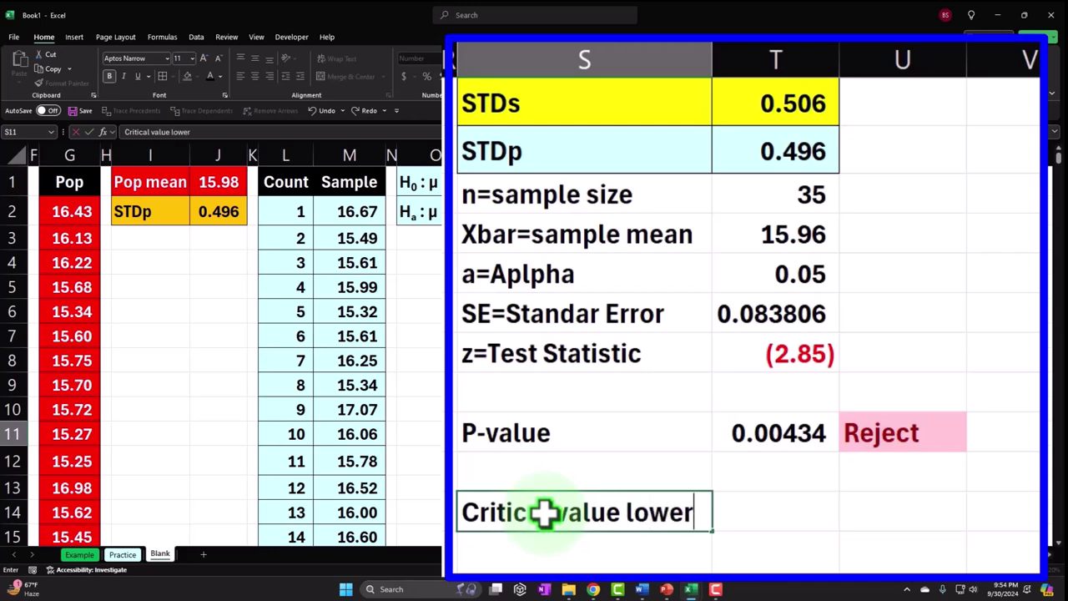
pyautogui.press('Return')
# - Enter the label "Critical value upper" in S12 and select T11 for the lower critical value
pyautogui.write('Crit')
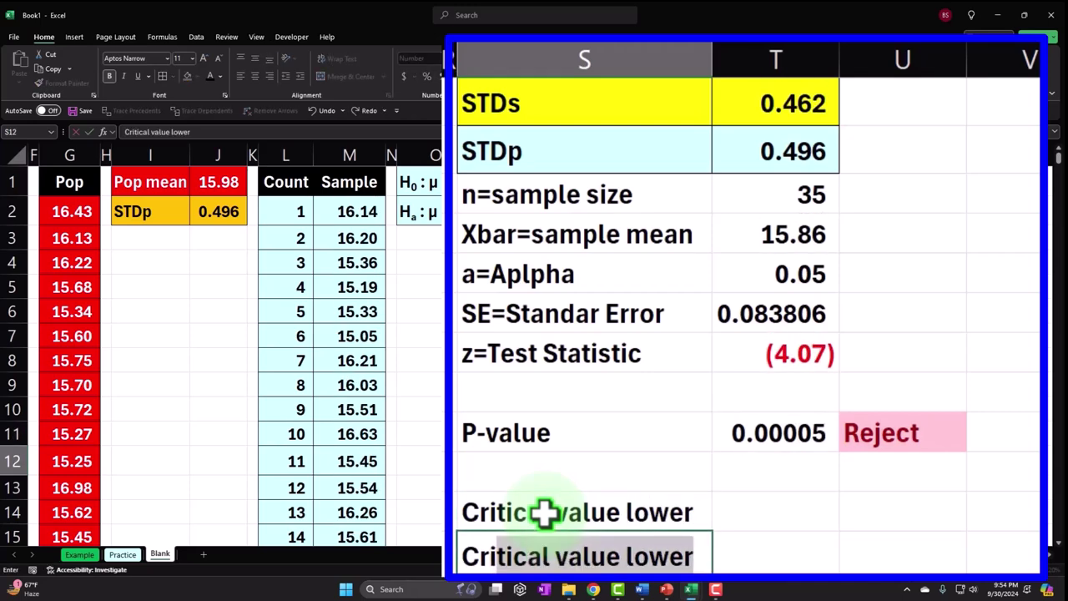
pyautogui.write('ical value ')
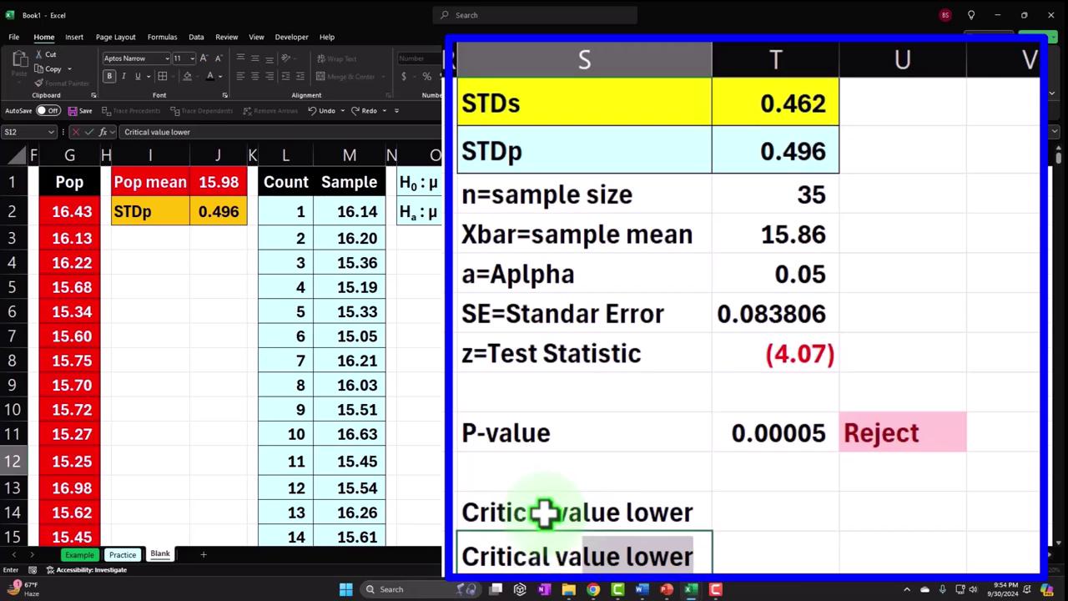
pyautogui.write('upper')
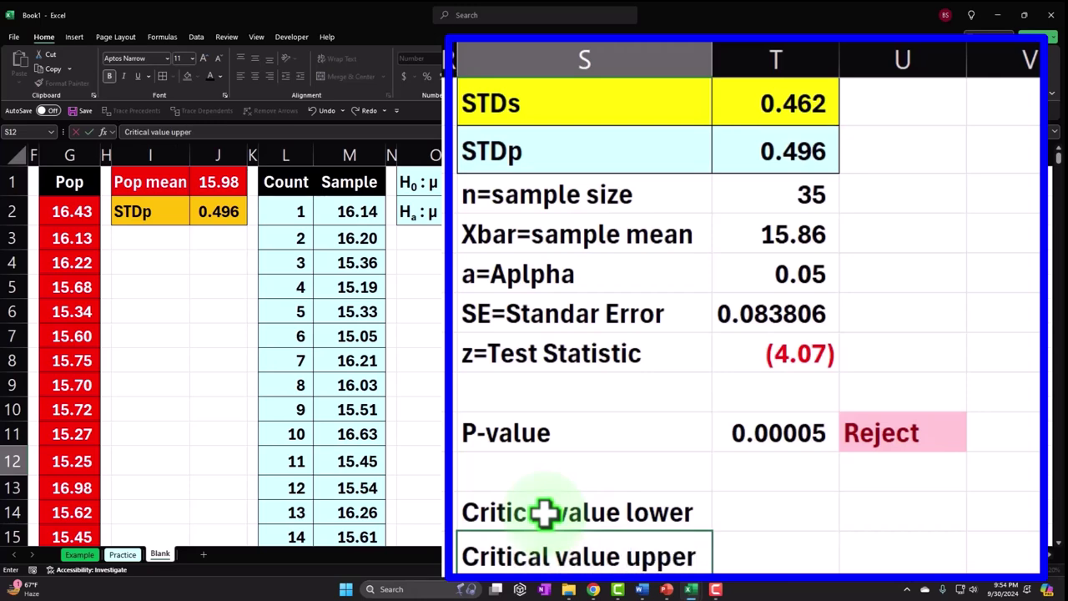
pyautogui.press('Up')
pyautogui.press('Right')
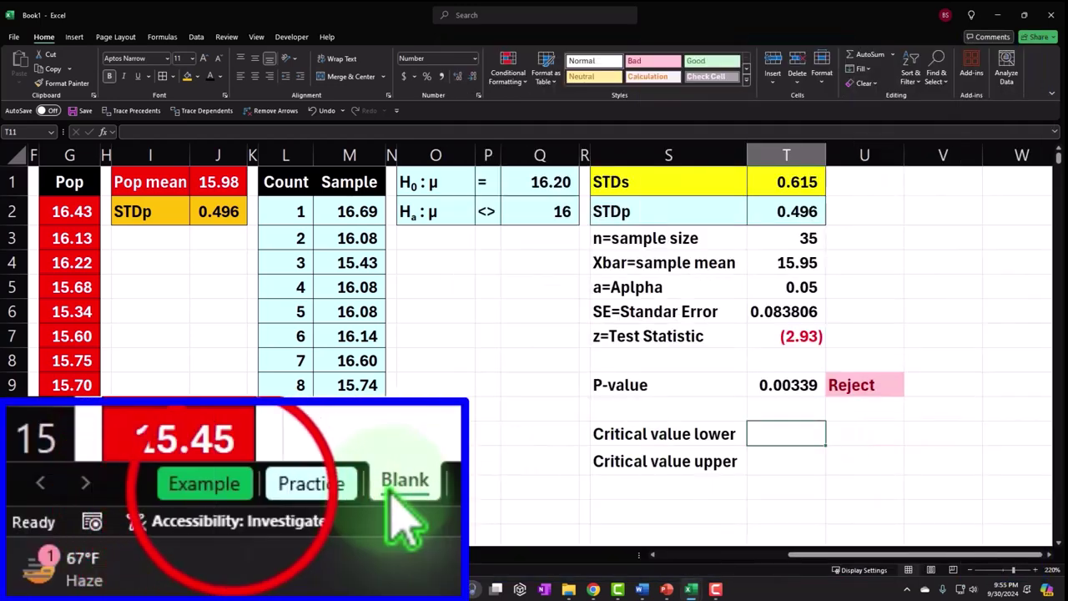
# - On the Example sheet, move the chart's green vertical line into the lower tail, at a z of about -2.3
pyautogui.click(79, 554)
pyautogui.click(634, 386)
pyautogui.moveTo(641, 386); pyautogui.dragTo(588, 394)
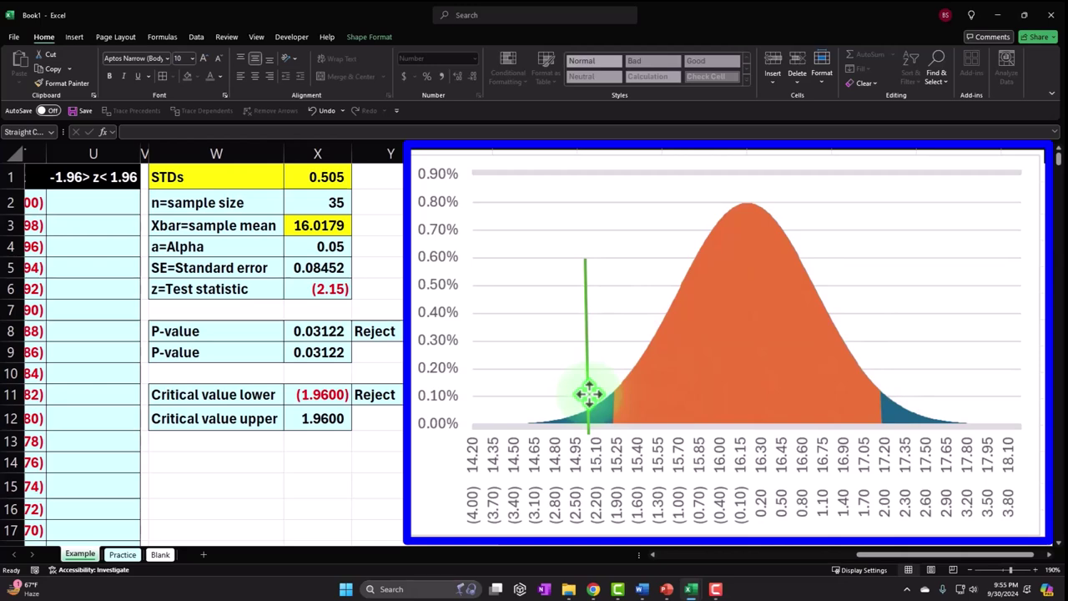
pyautogui.moveTo(589, 394); pyautogui.dragTo(587, 394)
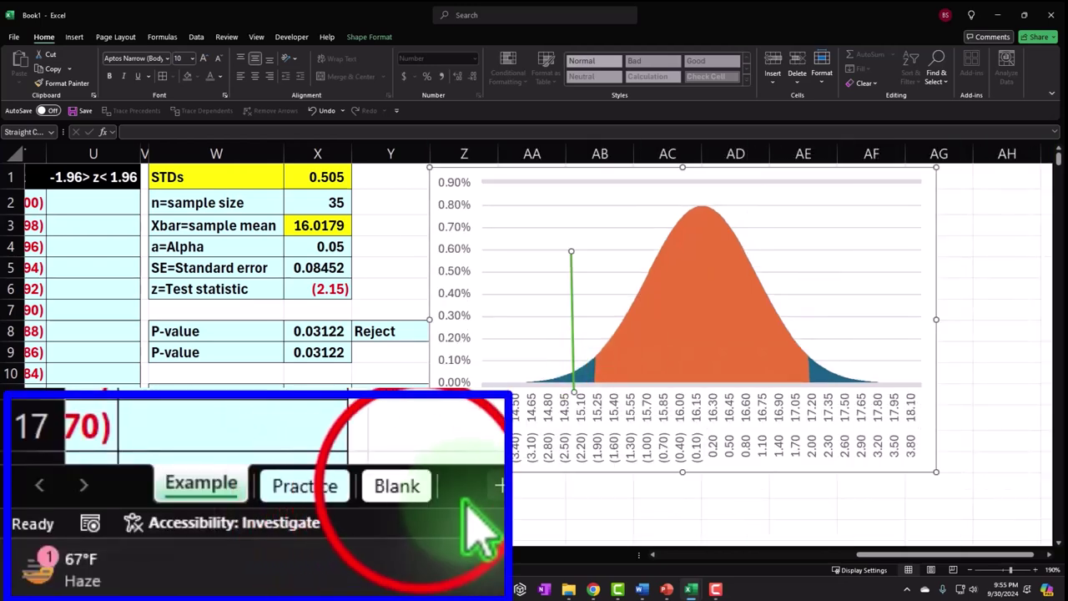
# - On the Blank sheet, calculate the lower critical value in T11 with =NORM.S.INV(T5/2)
pyautogui.click(159, 554)
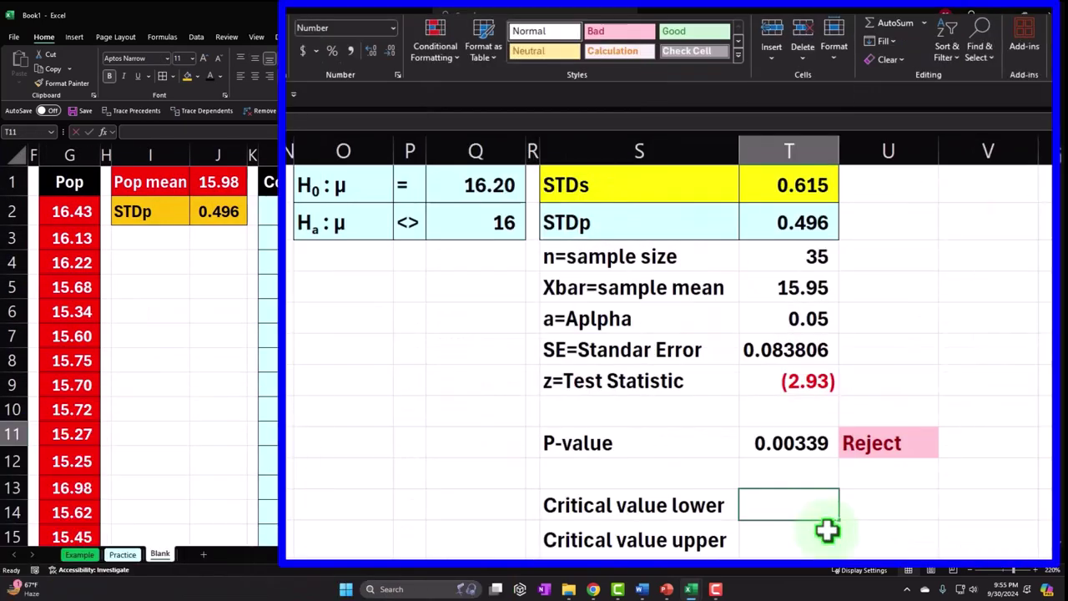
pyautogui.write('=norm.s.')
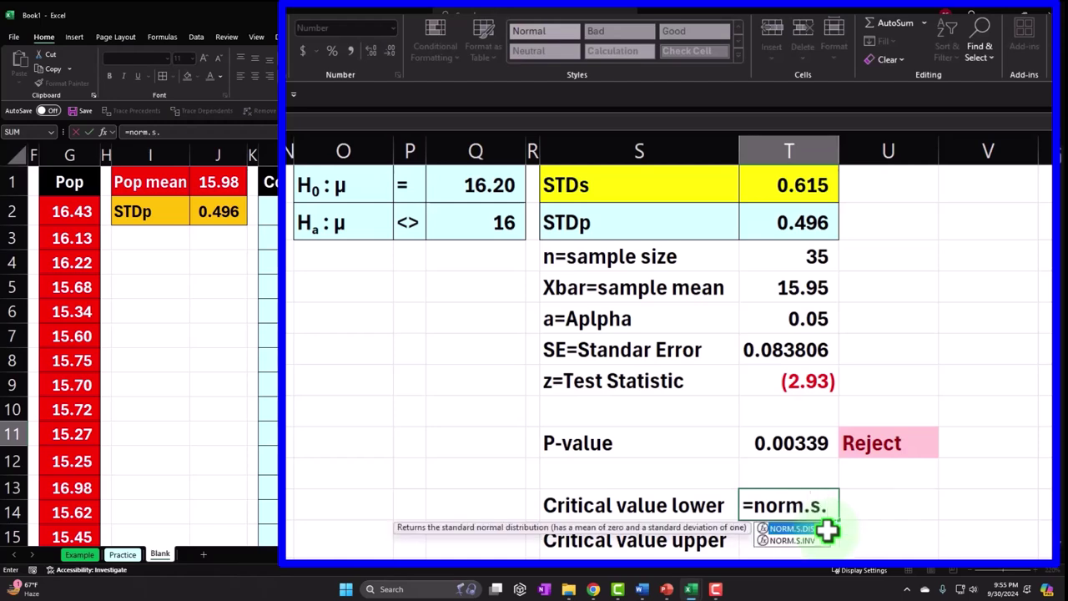
pyautogui.write('inv')
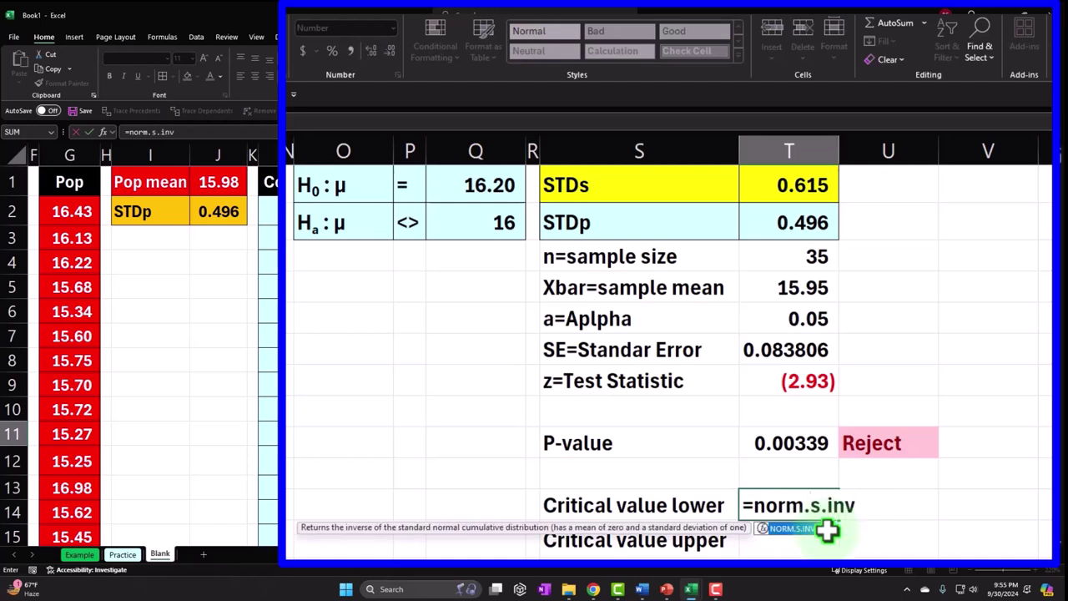
pyautogui.press('Tab')
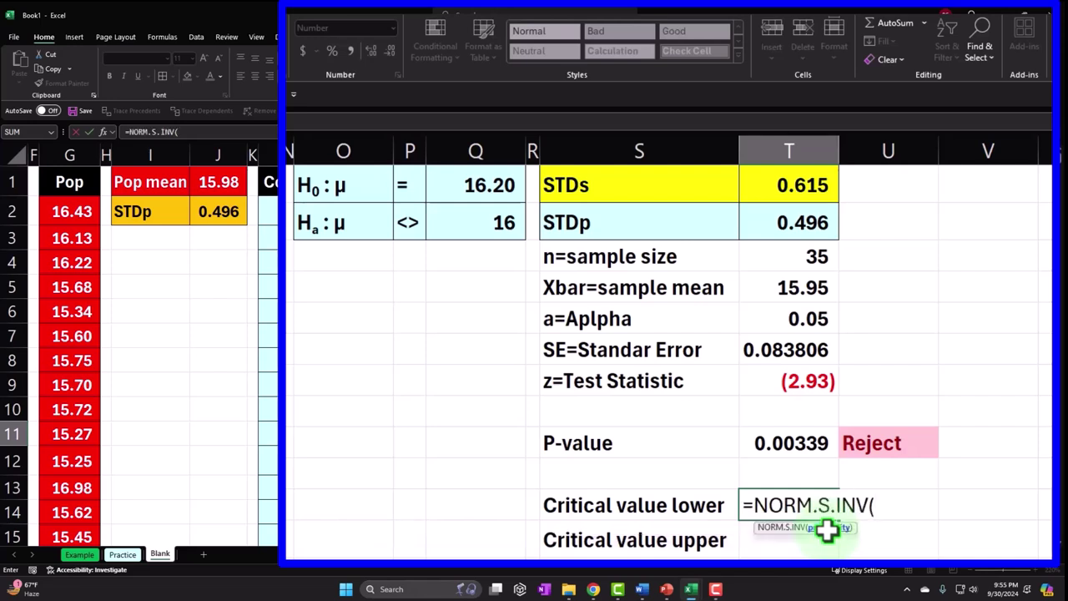
pyautogui.click(820, 318)
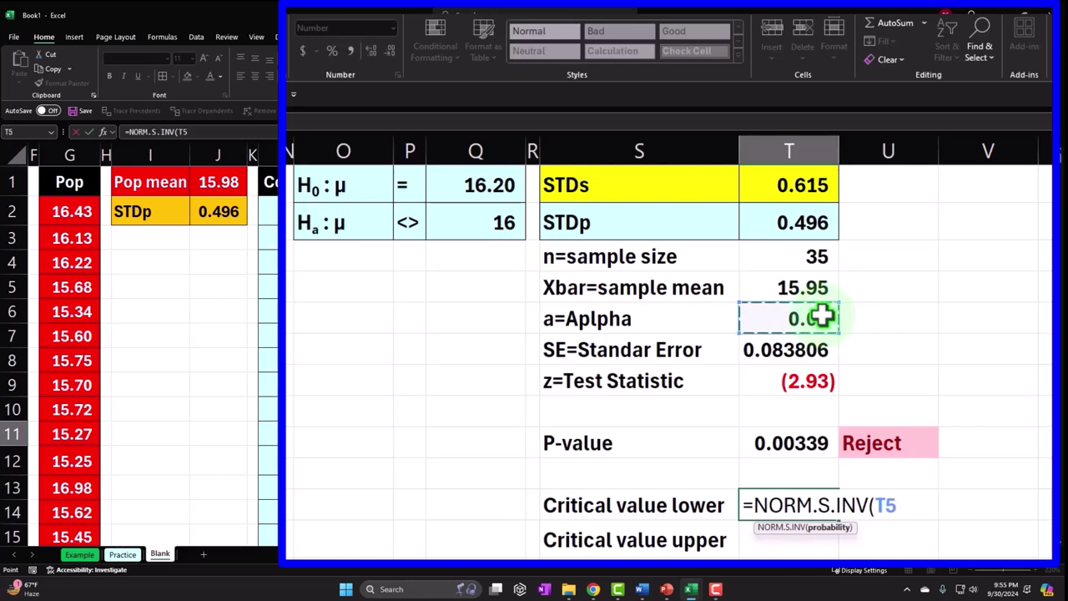
pyautogui.write('/')
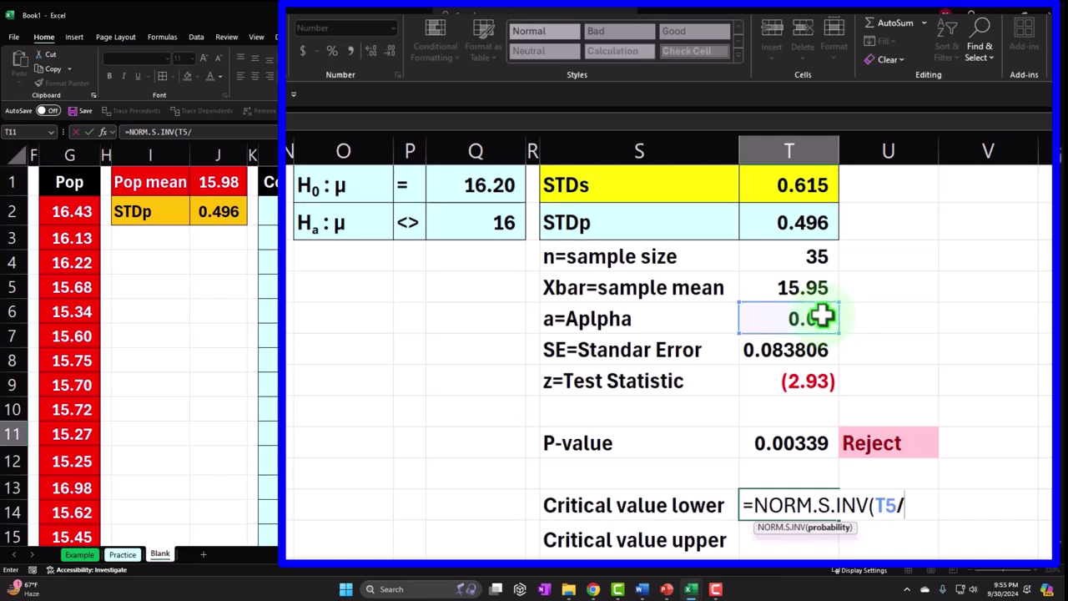
pyautogui.write('2)')
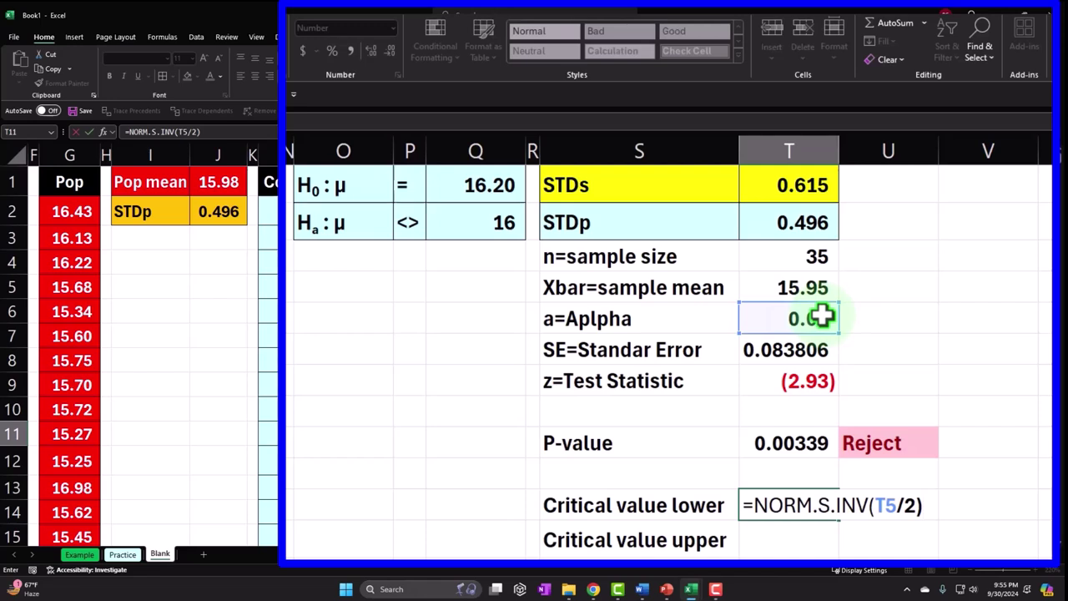
pyautogui.press('Return')
pyautogui.press('Up')
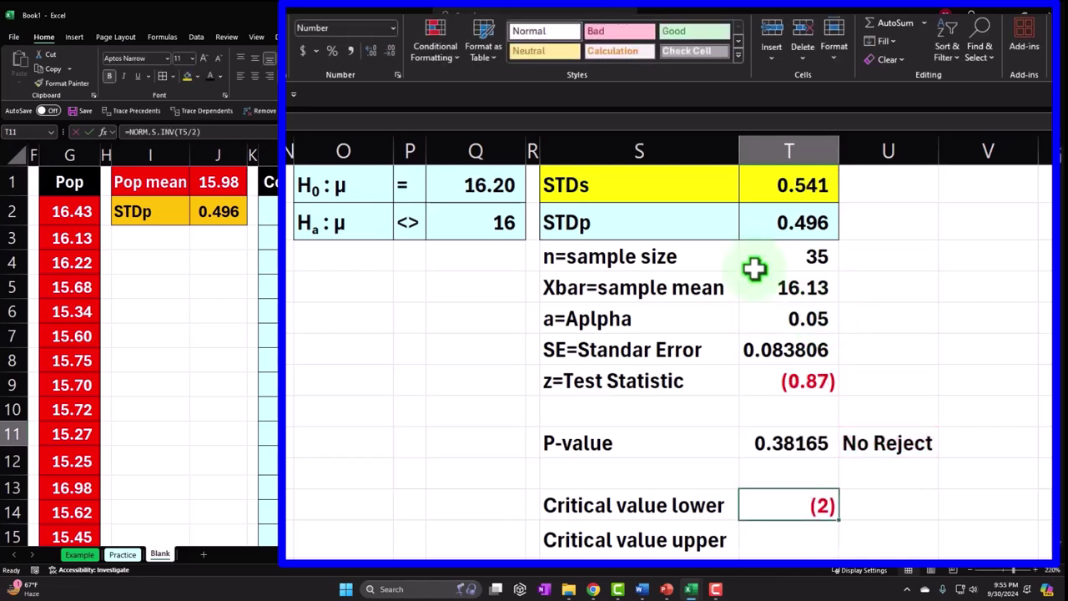
# - Format the lower critical value in T11 to show two decimal places
pyautogui.moveTo(422, 21); pyautogui.dragTo(421, 84)
pyautogui.click(372, 52)
pyautogui.click(372, 52)
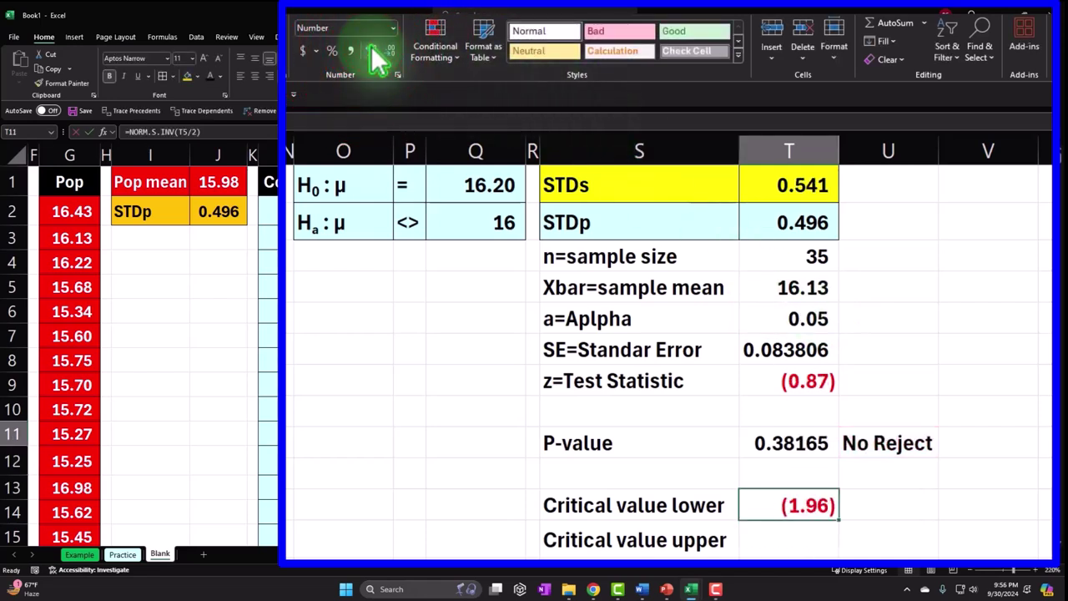
# - Calculate the upper critical value in T12 as =-T11 and show it with two decimal places
pyautogui.click(820, 538)
pyautogui.write('-')
pyautogui.press('Up')
pyautogui.press('Return')
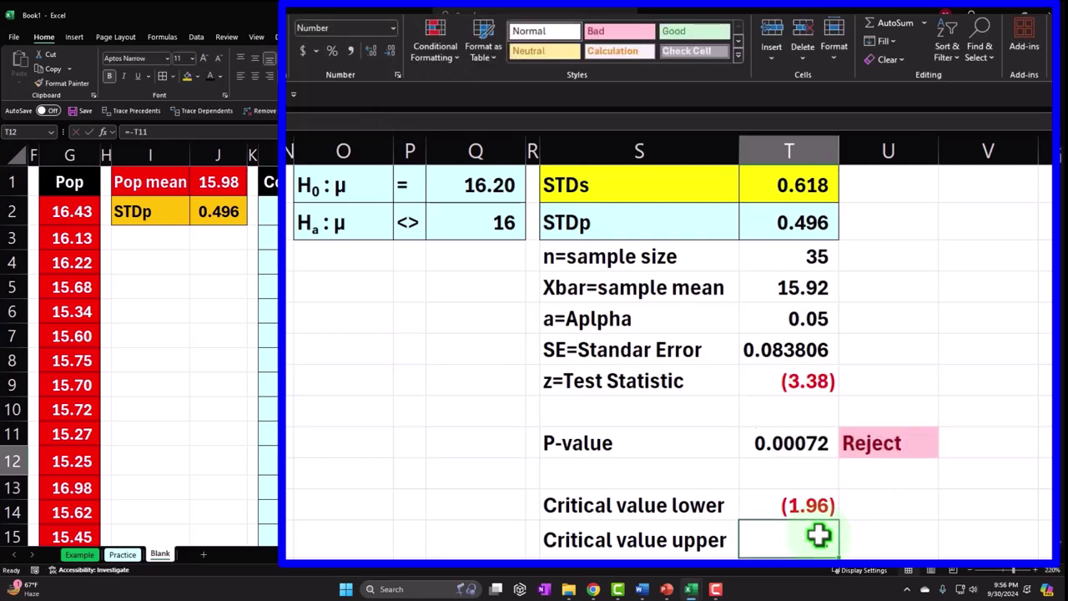
pyautogui.click(370, 50)
pyautogui.click(371, 50)
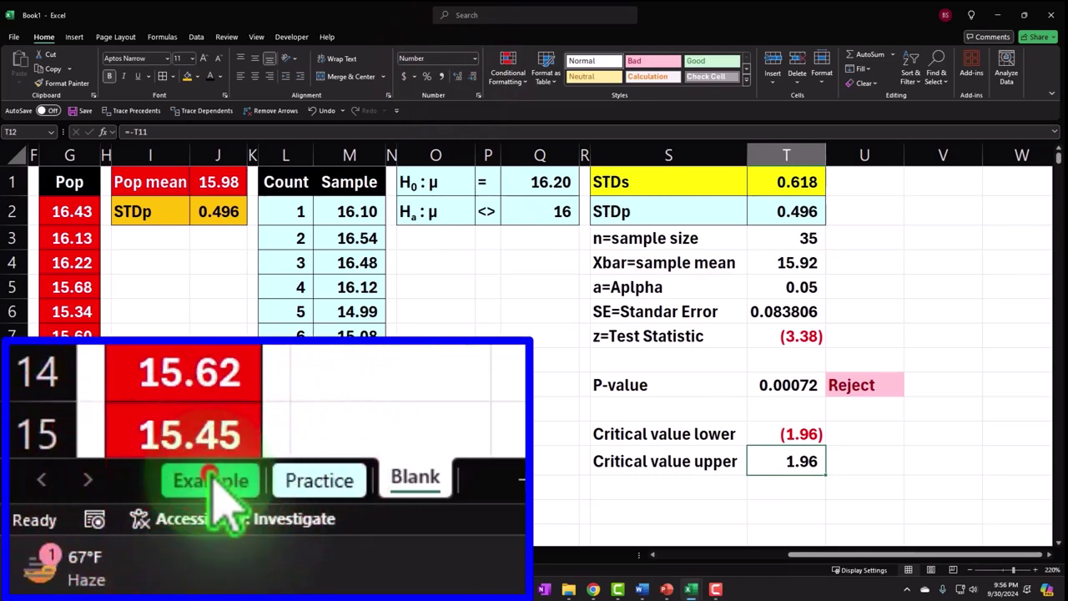
# - Examine the rejection tails on the Example sheet's chart, and return to the Blank sheet to review the z test statistic in T7
pyautogui.click(80, 554)
pyautogui.click(695, 269)
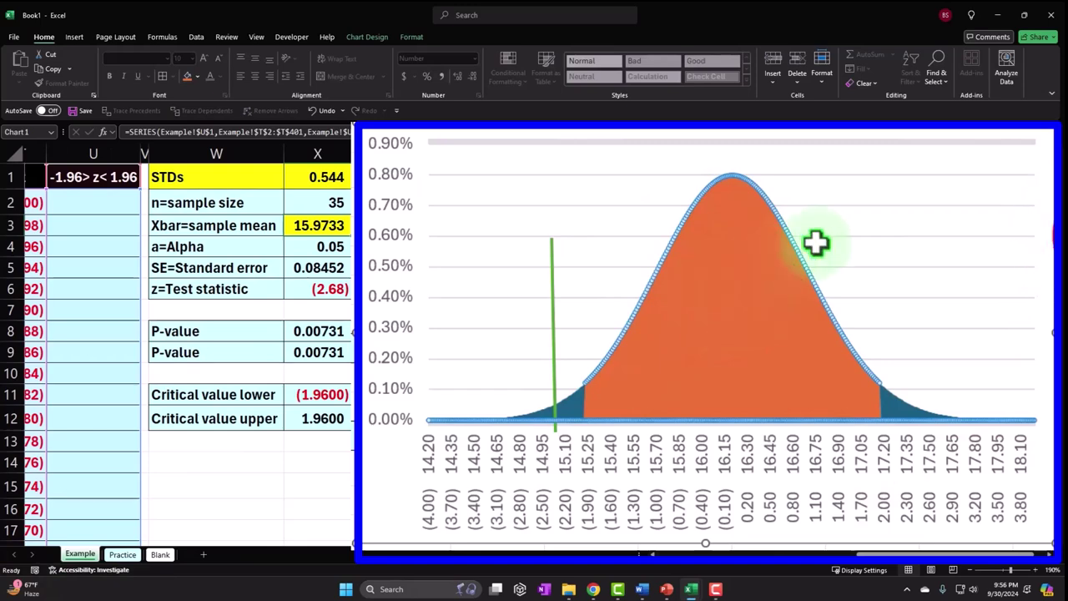
pyautogui.click(1019, 246)
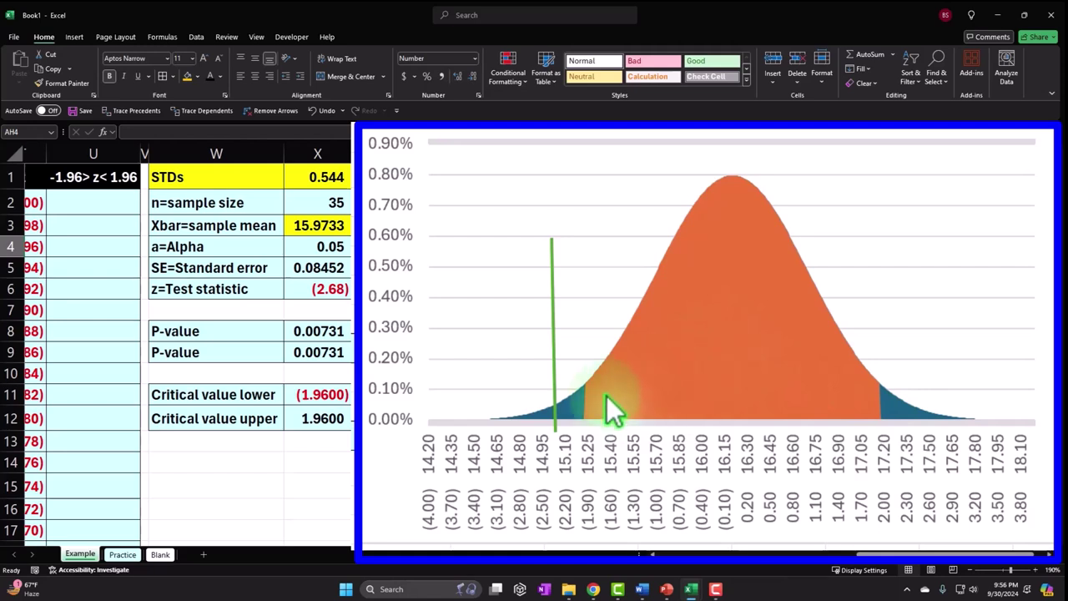
pyautogui.moveTo(895, 415)
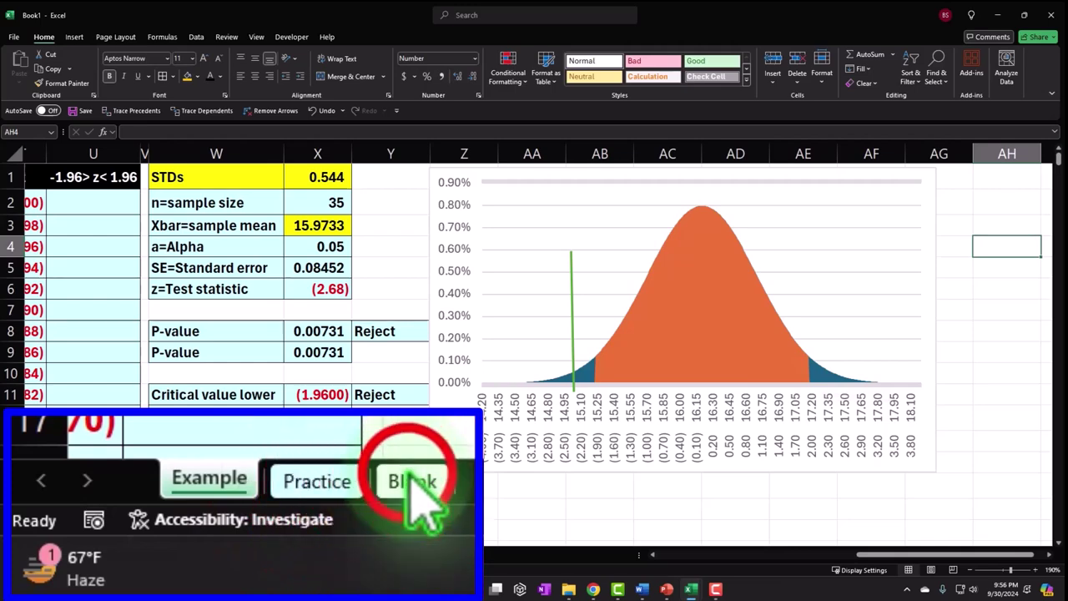
pyautogui.click(160, 555)
pyautogui.click(865, 434)
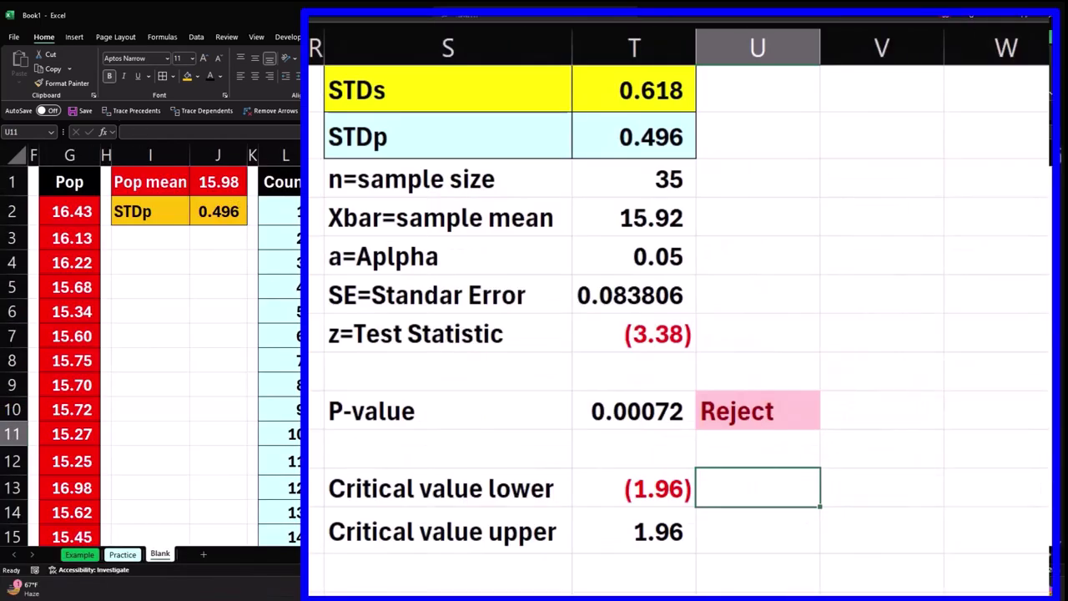
pyautogui.click(636, 334)
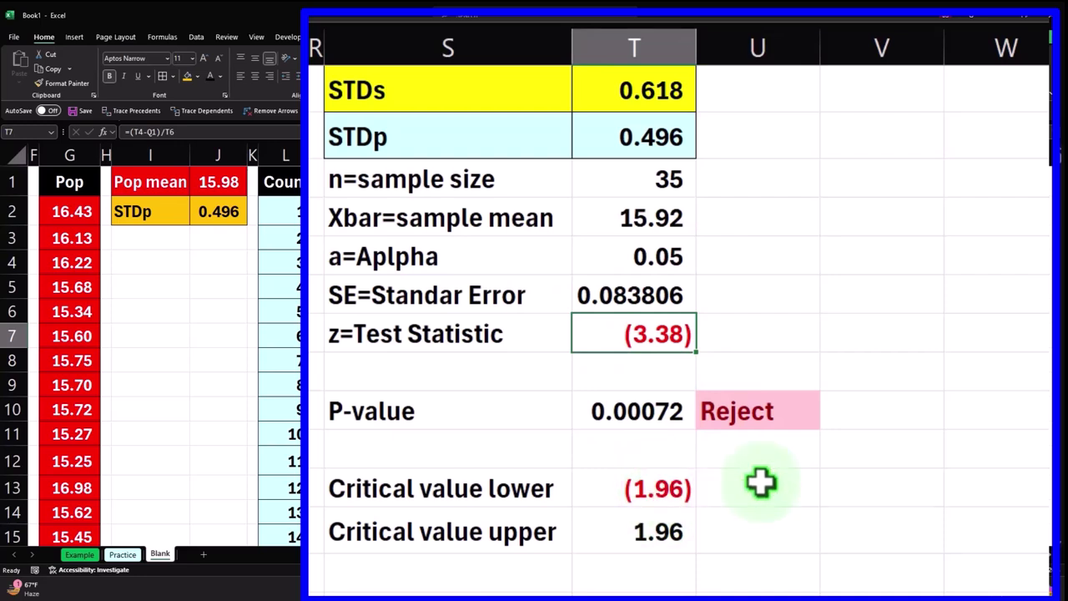
pyautogui.click(716, 493)
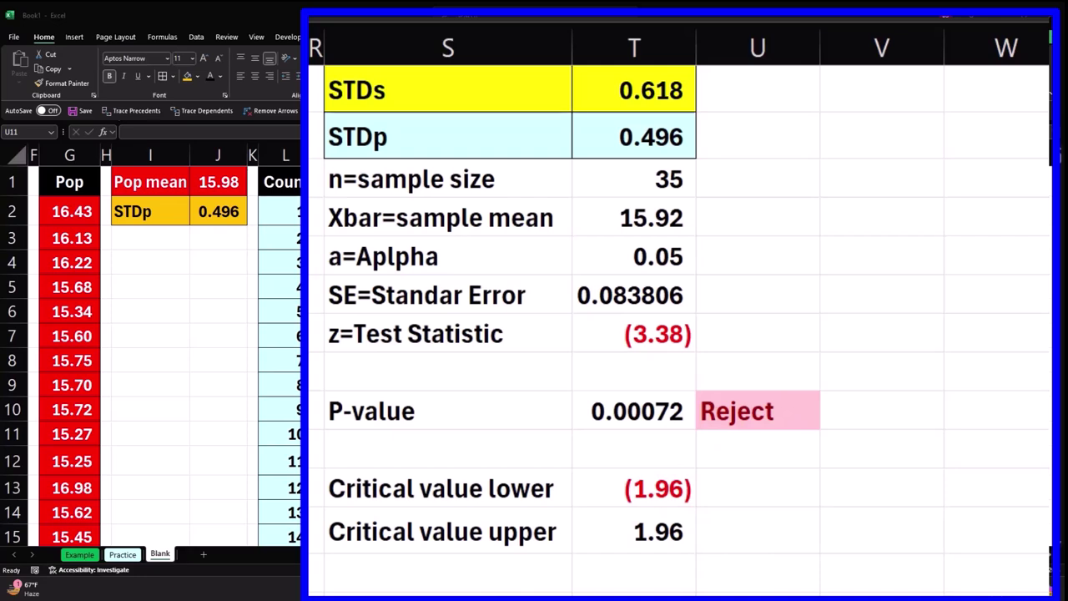
# - In U11, begin an IF formula with the logical test AND(T7<T11,T7>T12)
pyautogui.click(759, 488)
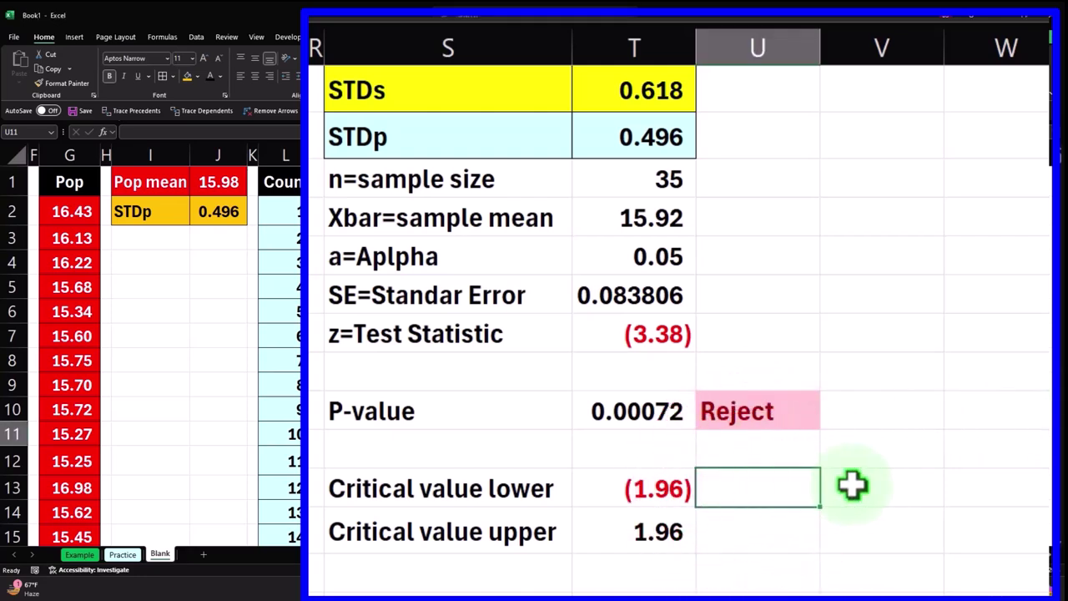
pyautogui.write('=')
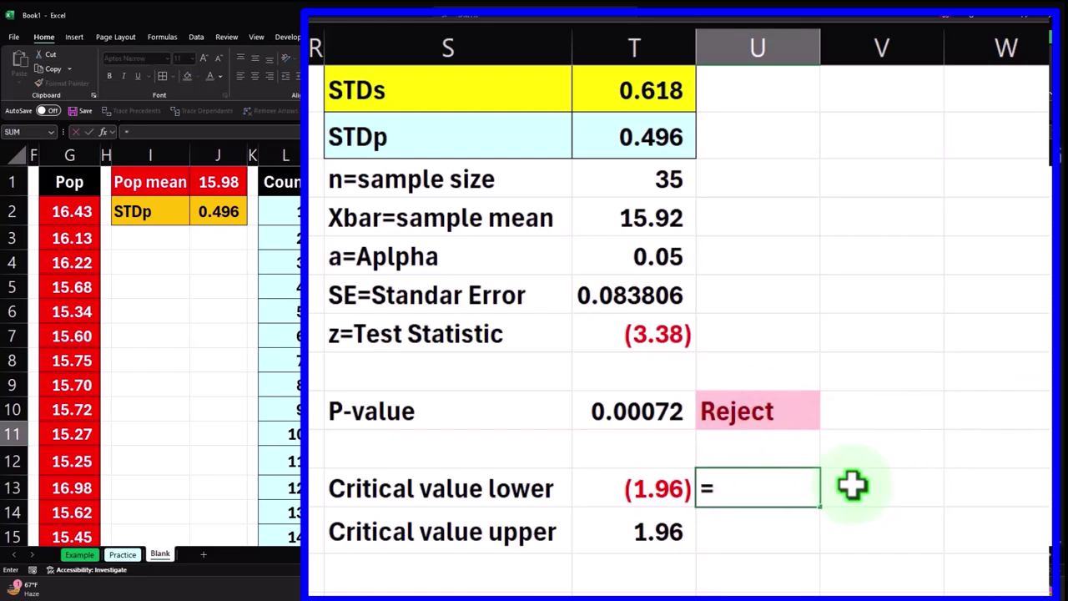
pyautogui.write('if')
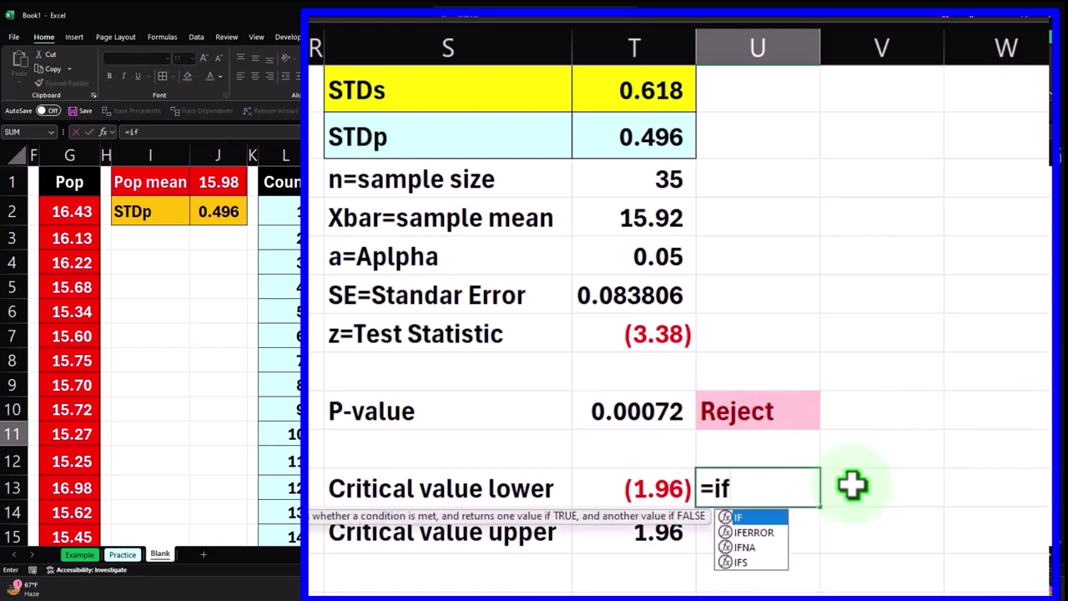
pyautogui.write('(and')
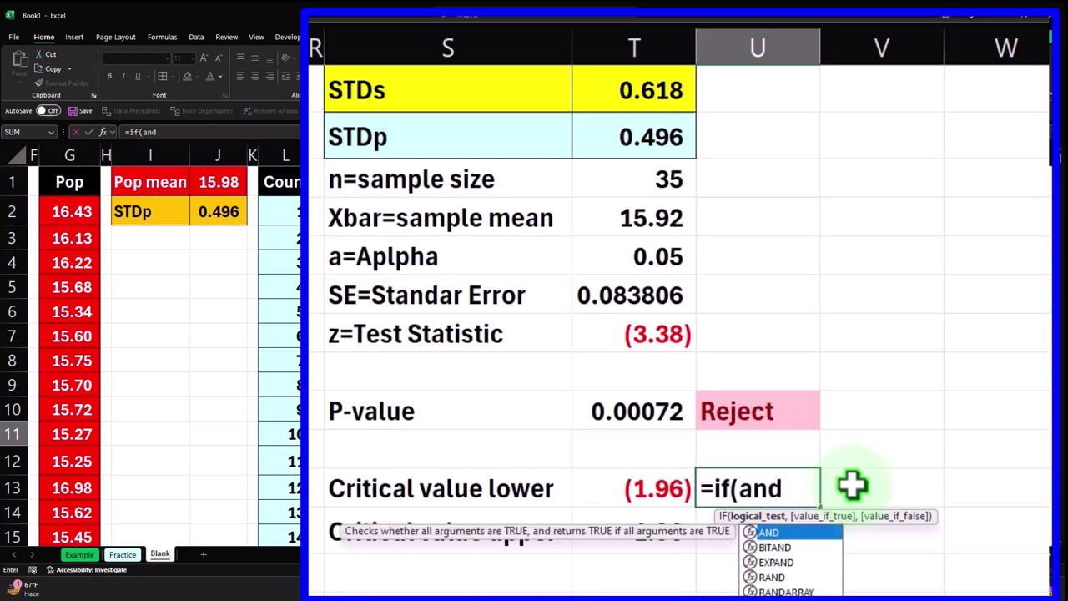
pyautogui.press('Tab')
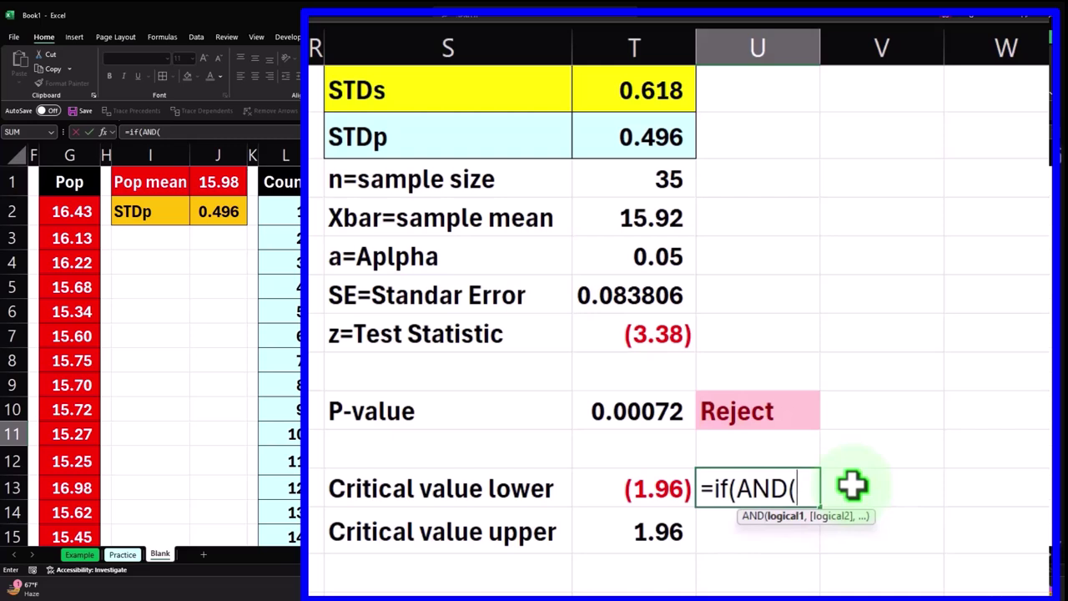
pyautogui.click(645, 334)
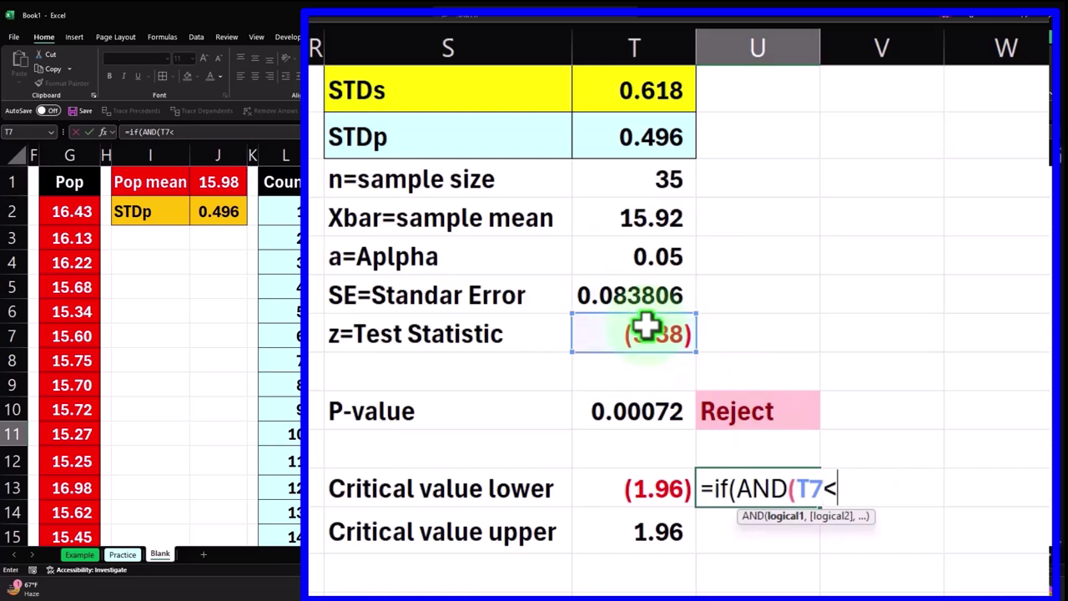
pyautogui.click(673, 477)
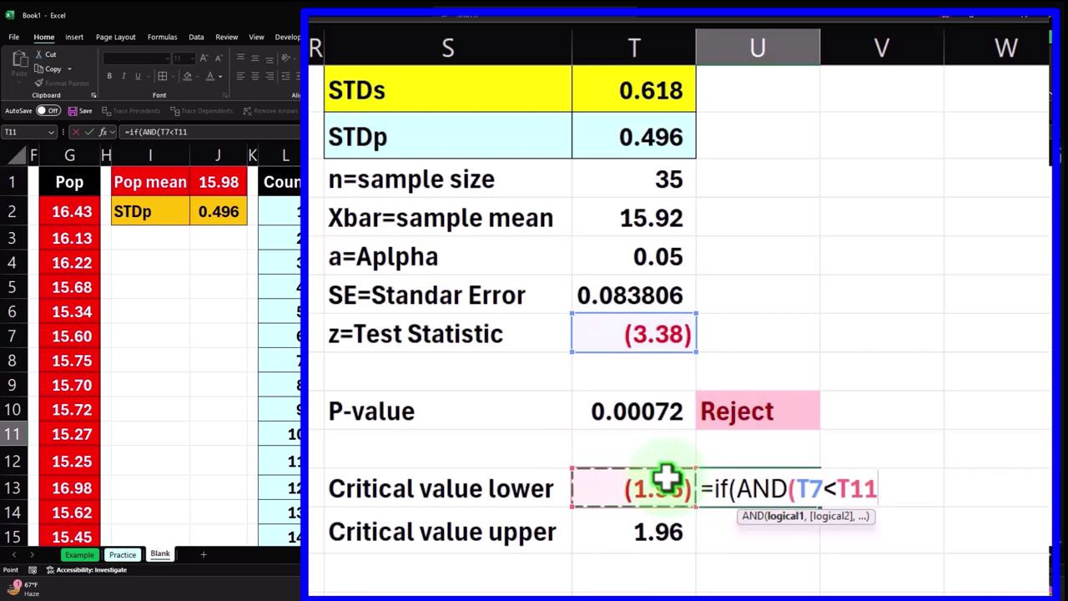
pyautogui.write(',')
pyautogui.click(635, 337)
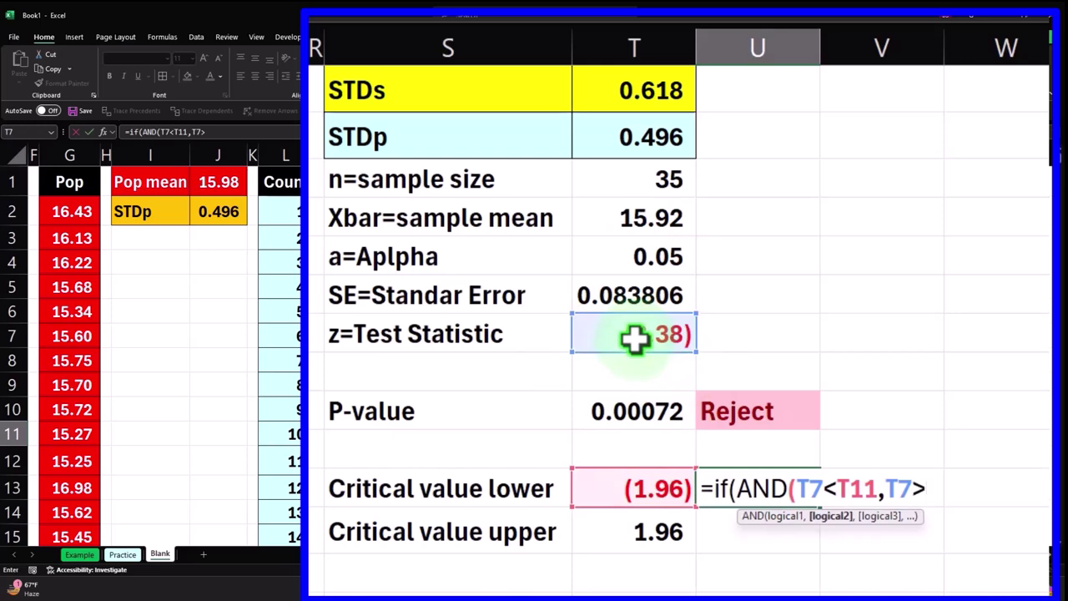
pyautogui.click(640, 530)
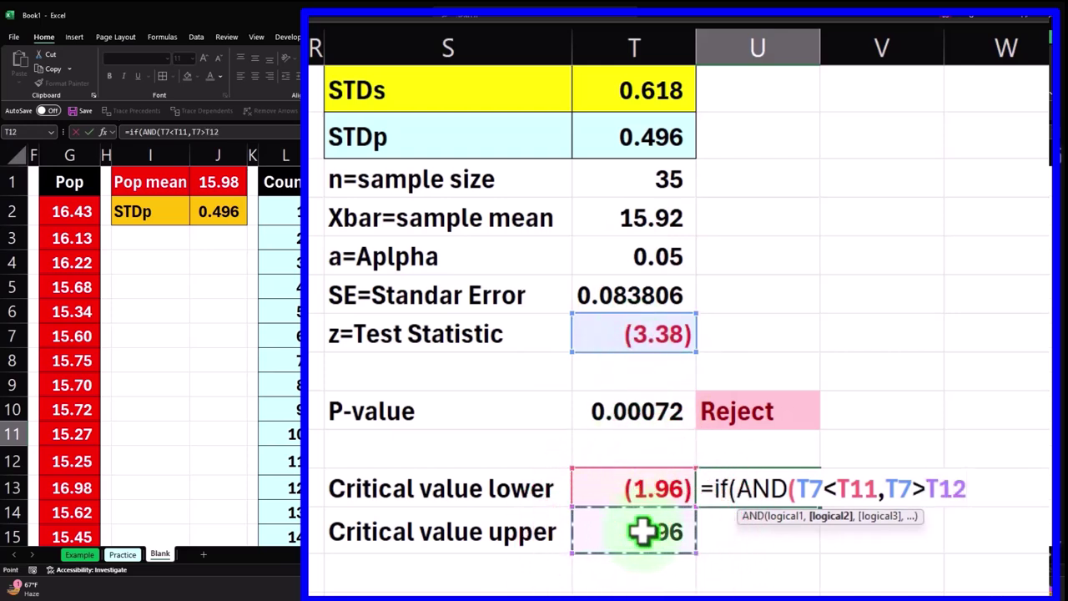
pyautogui.write('),')
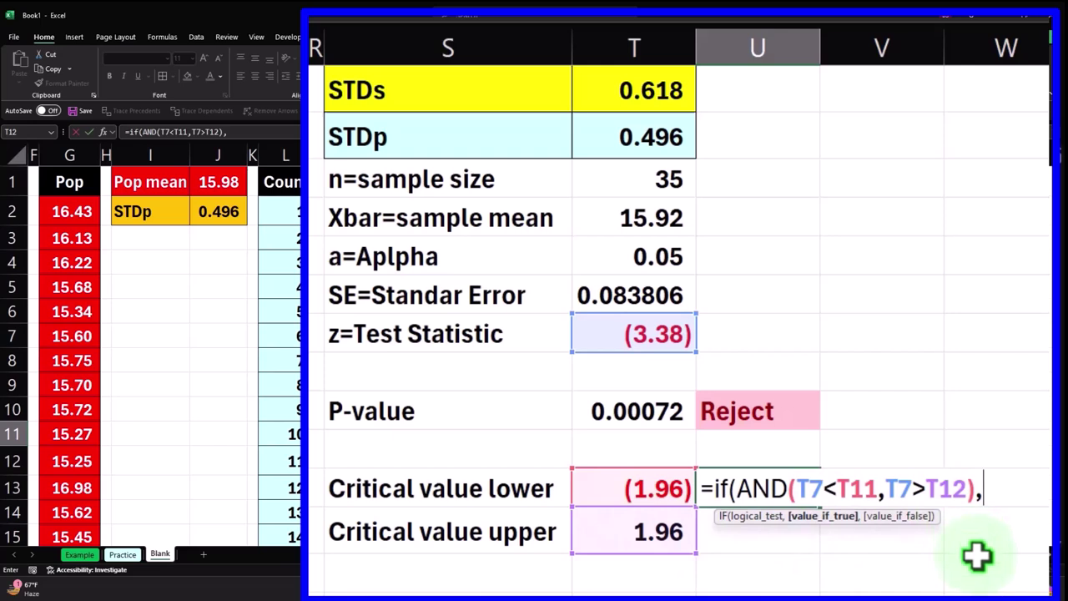
# - Complete the U11 IF formula with "Reject" if true and "No Reject" if false, accepting the suggested closing parenthesis
pyautogui.write('Reject')
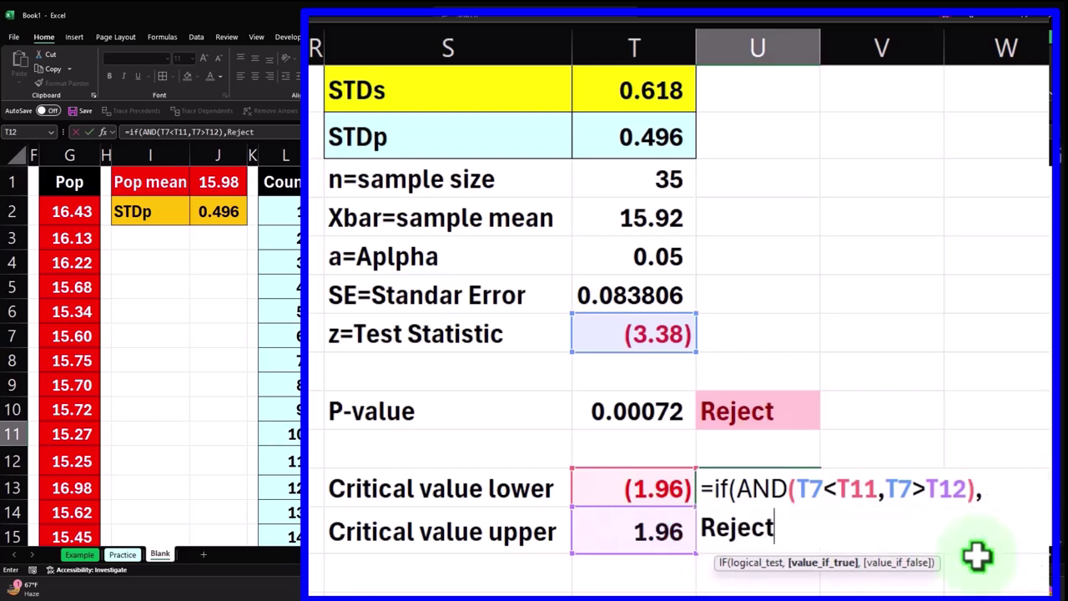
pyautogui.click(706, 528)
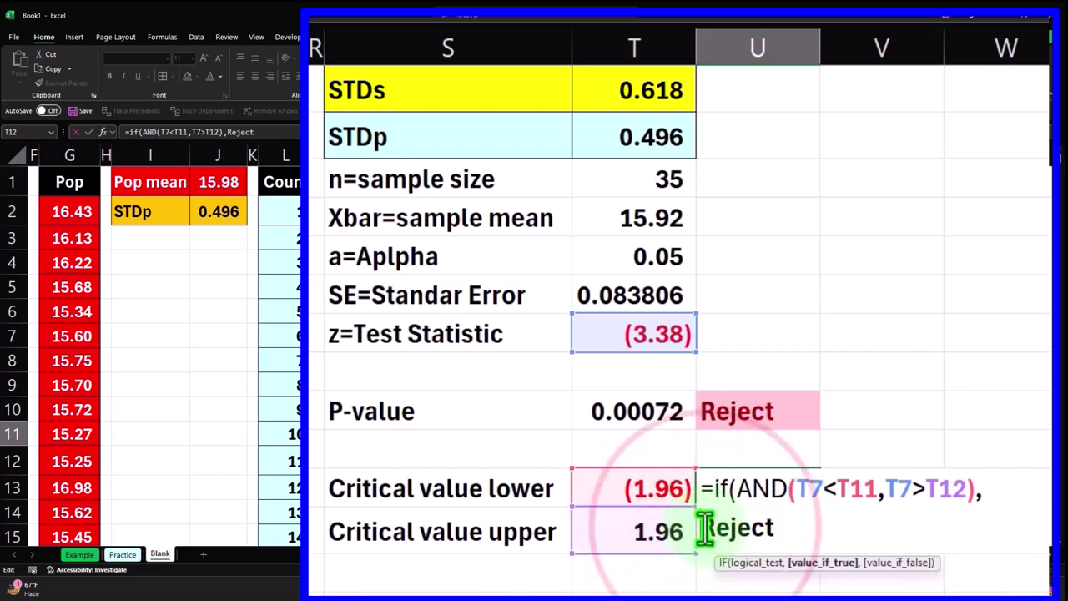
pyautogui.write('"')
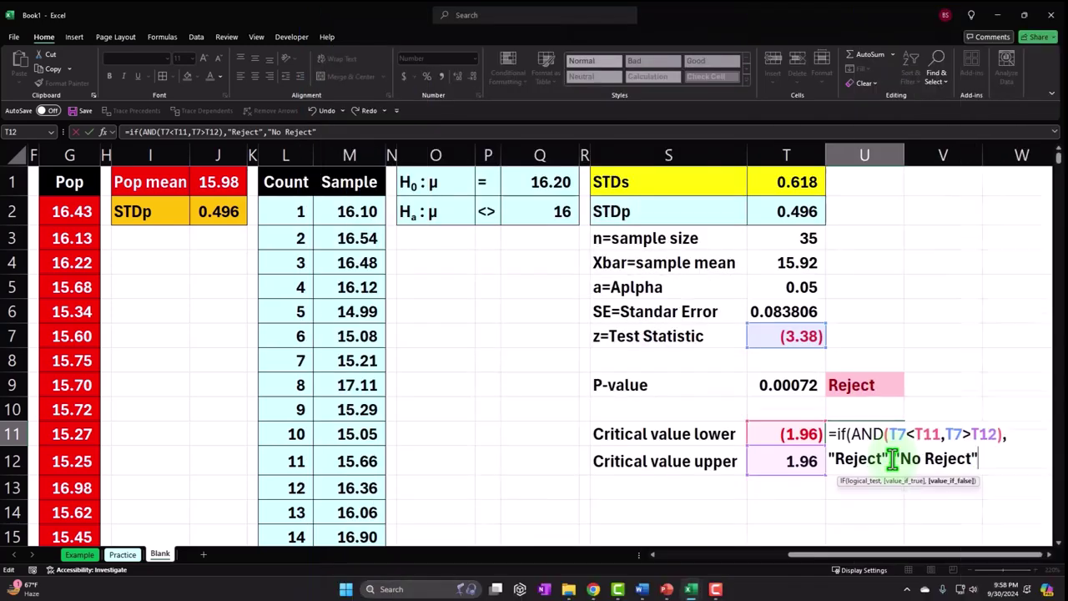
pyautogui.press('Return')
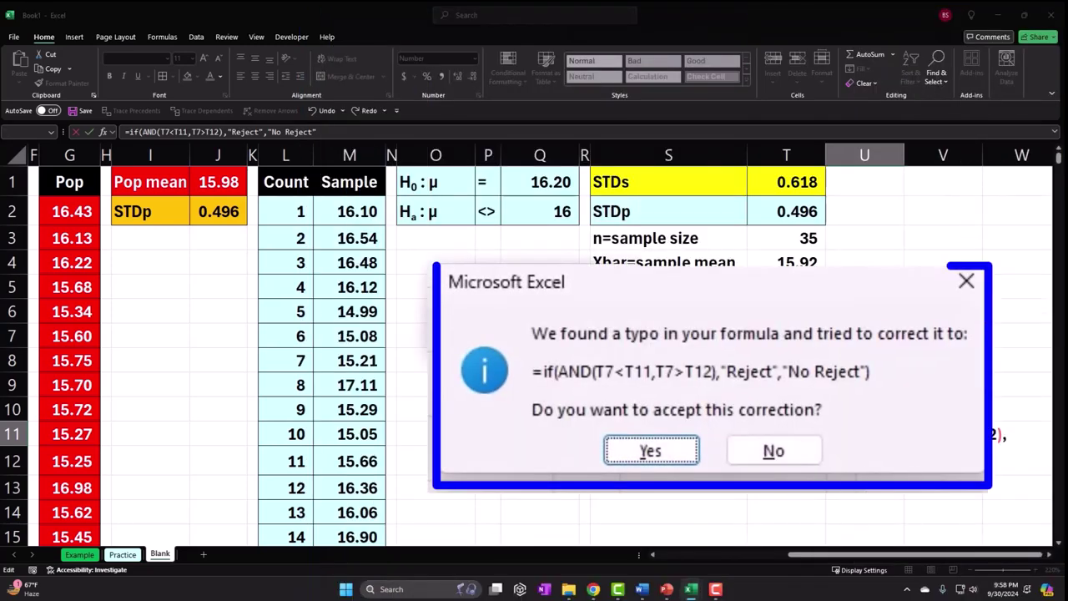
pyautogui.press('Return')
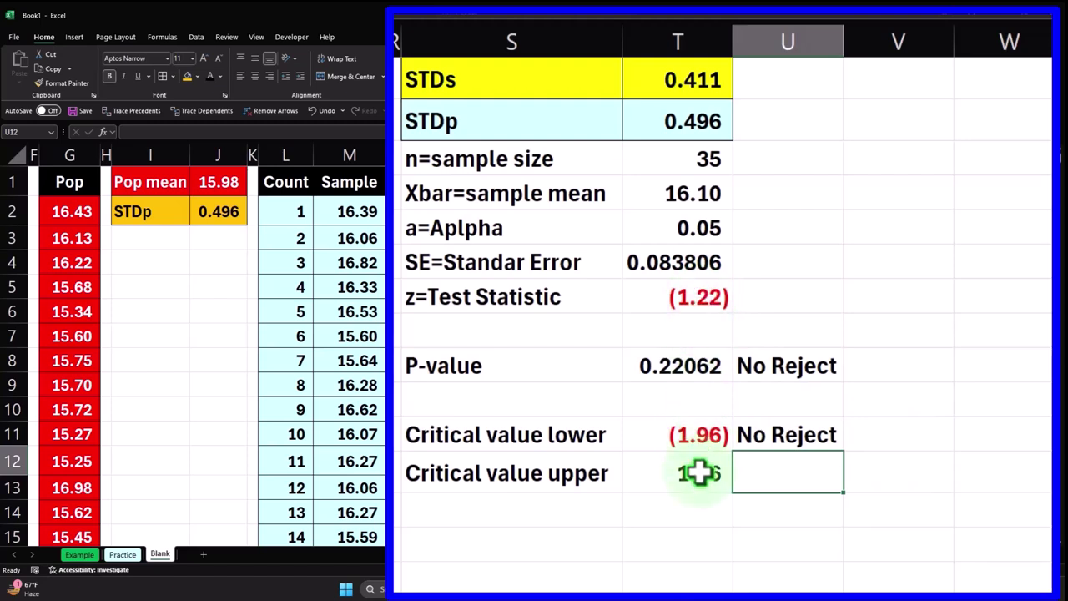
# - Recalculate the random sample, and replace AND with OR in the logical test of the U11 IF formula
pyautogui.doubleClick(708, 298)
pyautogui.press('Return')
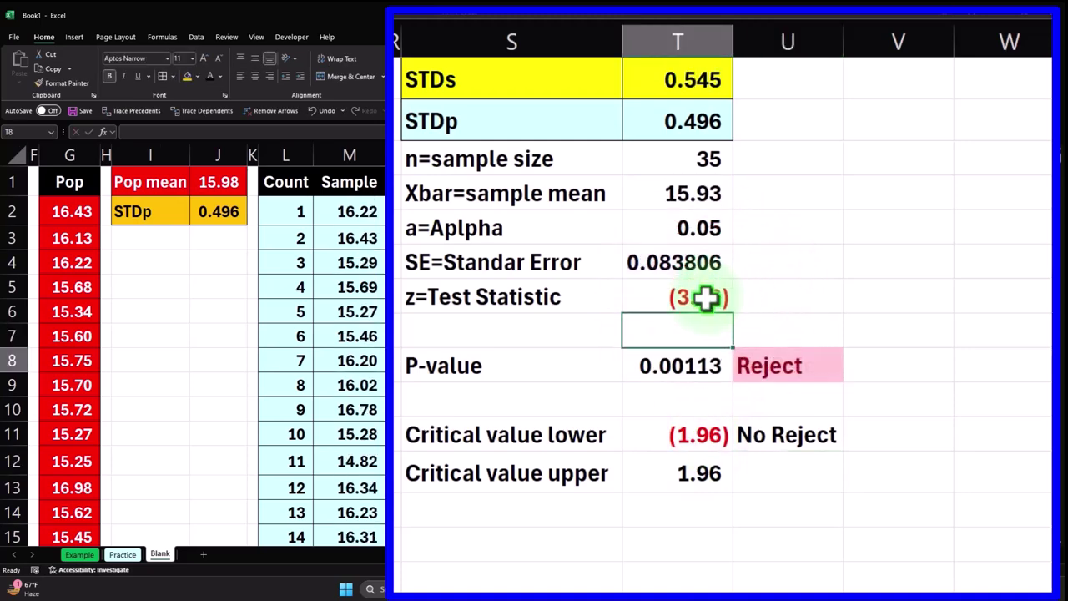
pyautogui.doubleClick(784, 436)
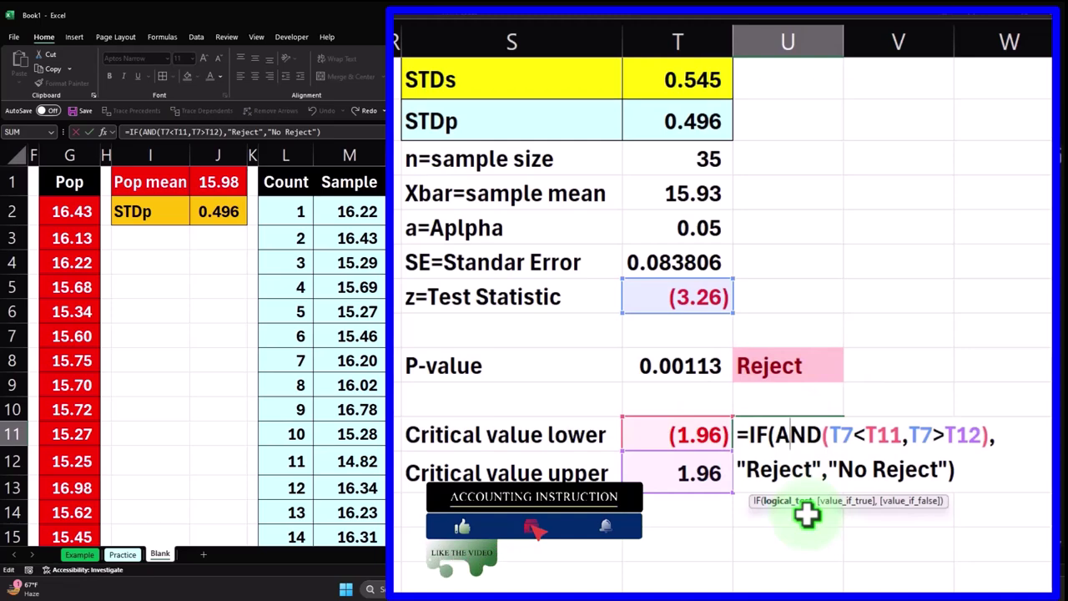
pyautogui.click(823, 435)
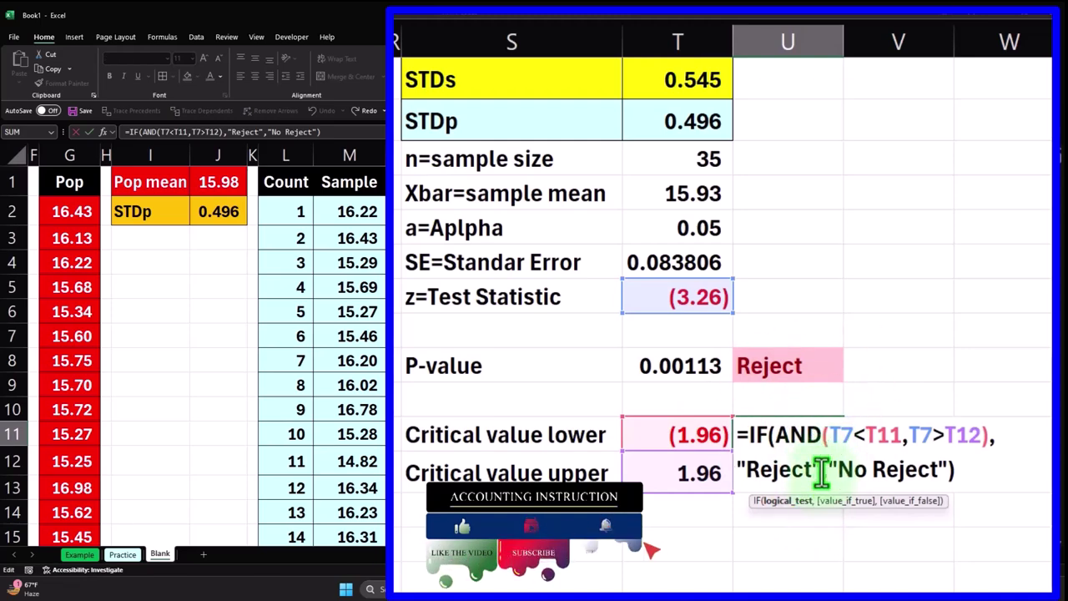
pyautogui.press('BackSpace')
pyautogui.press('BackSpace')
pyautogui.press('BackSpace')
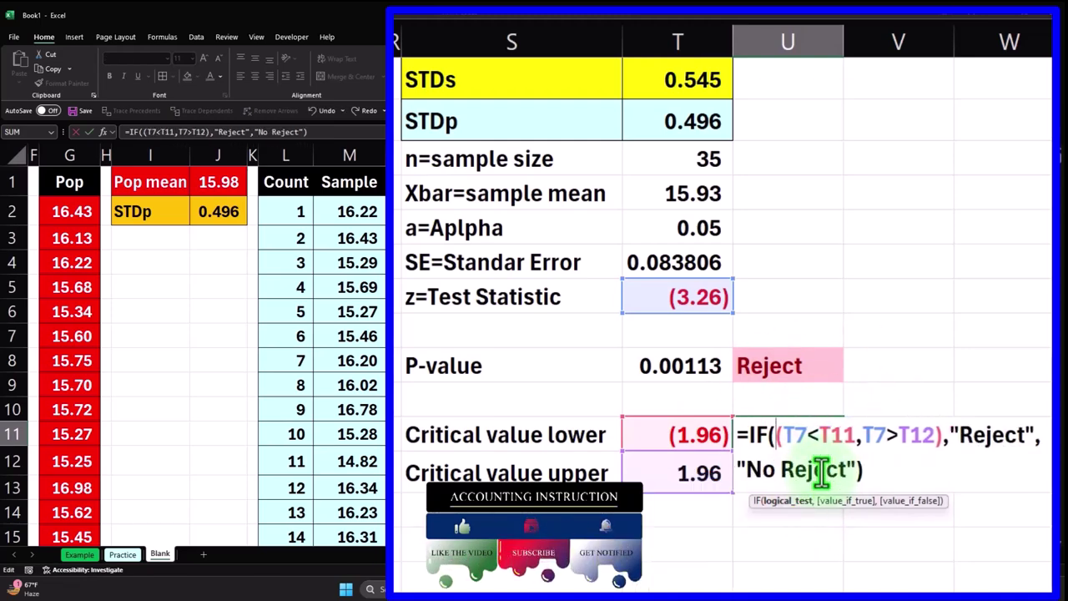
pyautogui.write('or')
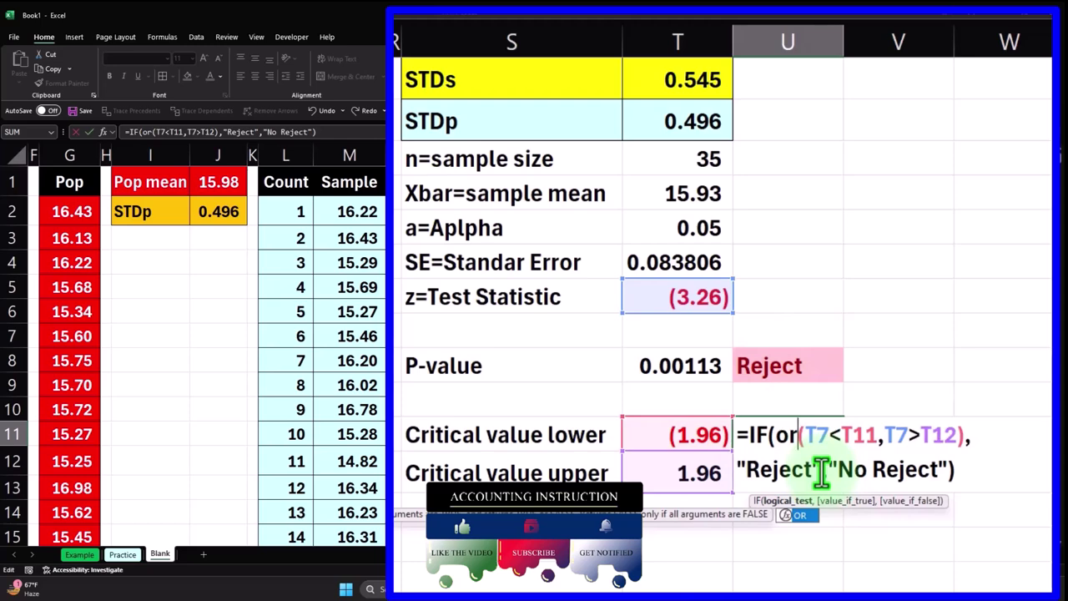
pyautogui.click(823, 473)
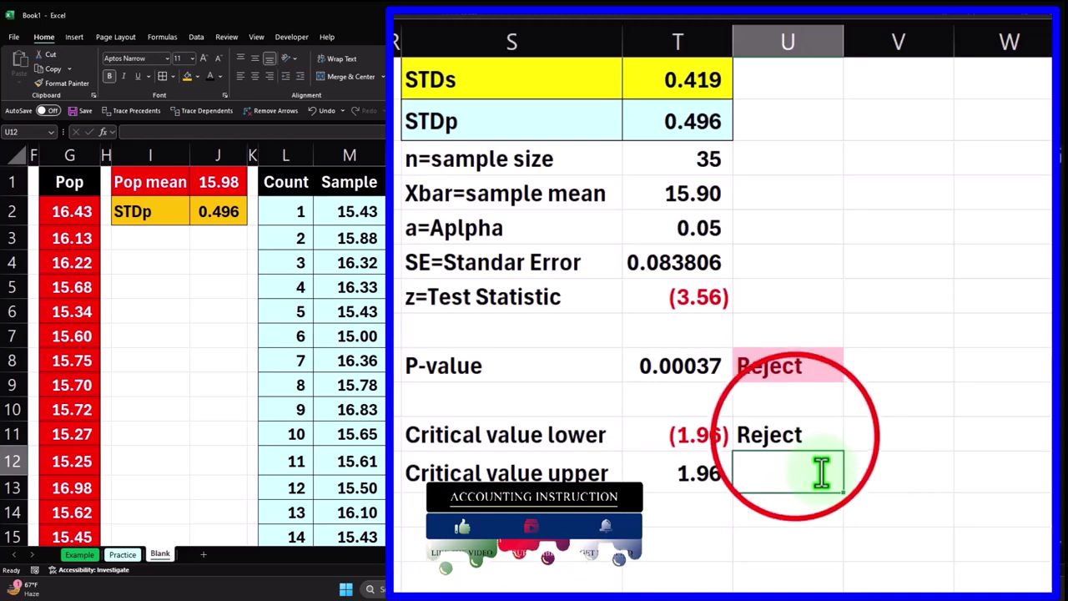
# - Copy the pink Reject formatting from the P-value decision in U9 to the critical value decision in U11
pyautogui.click(793, 435)
pyautogui.click(865, 385)
pyautogui.click(63, 83)
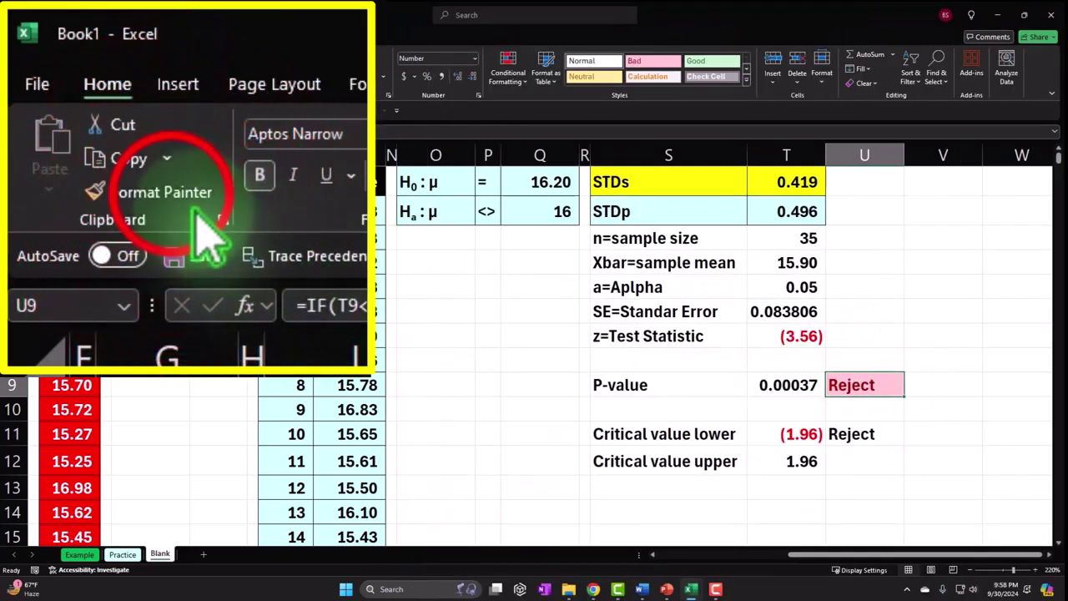
pyautogui.click(865, 434)
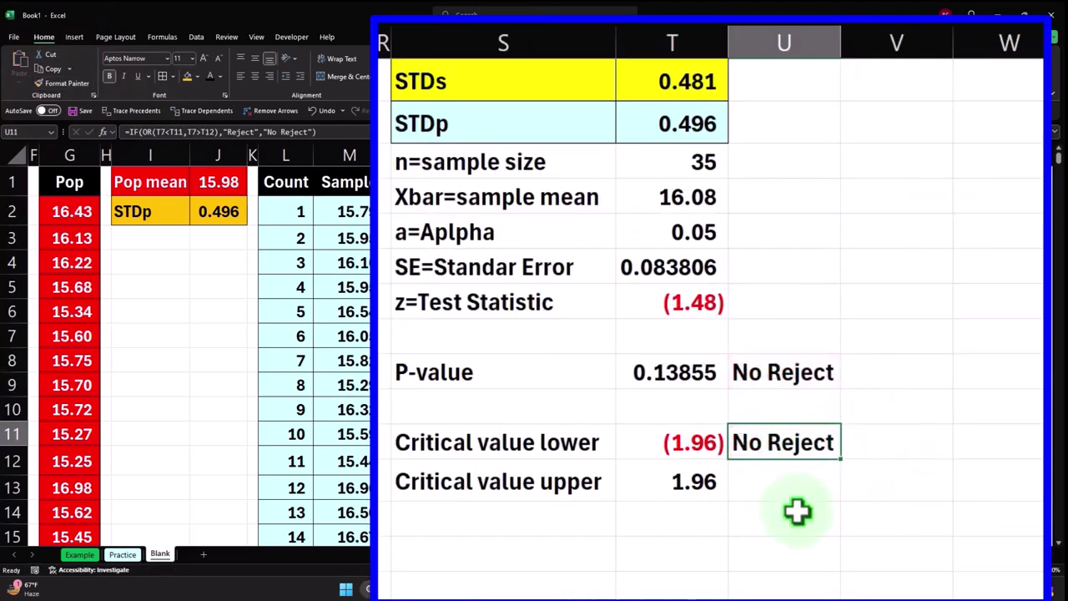
# - Recalculate the random sample several times by re-entering the U9 formula, and compare the decisions in U9 and U11
pyautogui.click(764, 373)
pyautogui.doubleClick(764, 373)
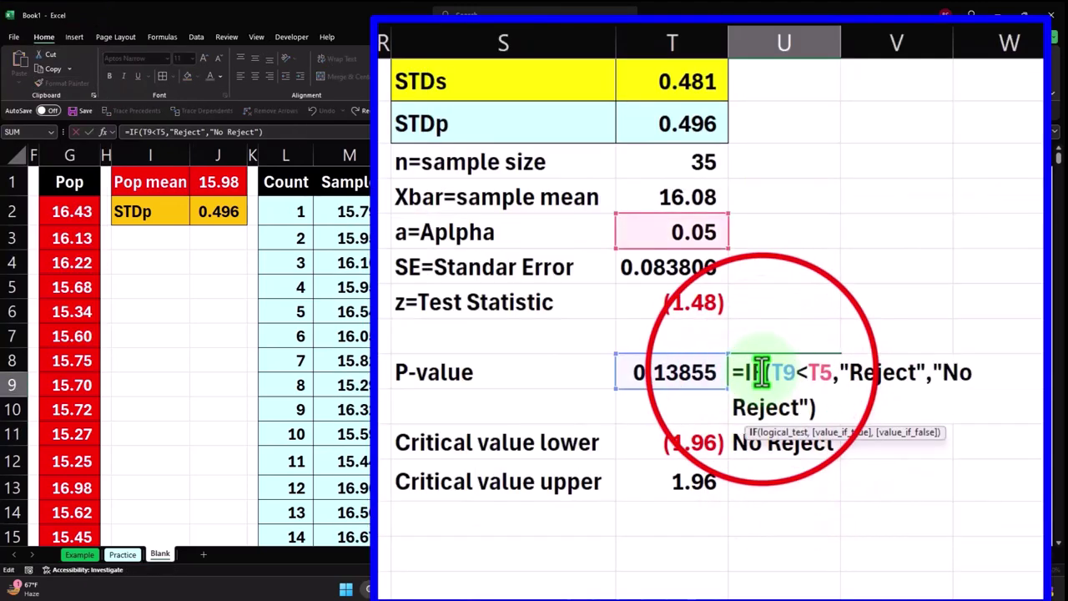
pyautogui.press('Return')
pyautogui.doubleClick(761, 373)
pyautogui.press('Return')
pyautogui.doubleClick(761, 373)
pyautogui.press('Return')
pyautogui.click(762, 371)
pyautogui.press('Return')
# - Add all borders and a light blue fill to the test inputs and statistics in S3:T7
pyautogui.moveTo(506, 159); pyautogui.dragTo(618, 287)
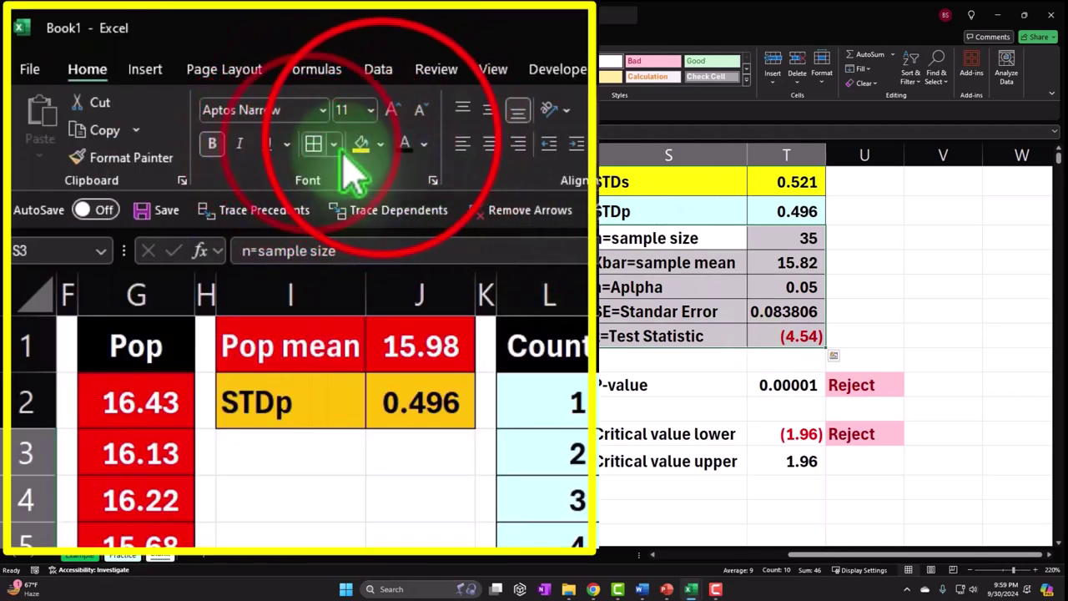
pyautogui.click(379, 143)
pyautogui.click(359, 453)
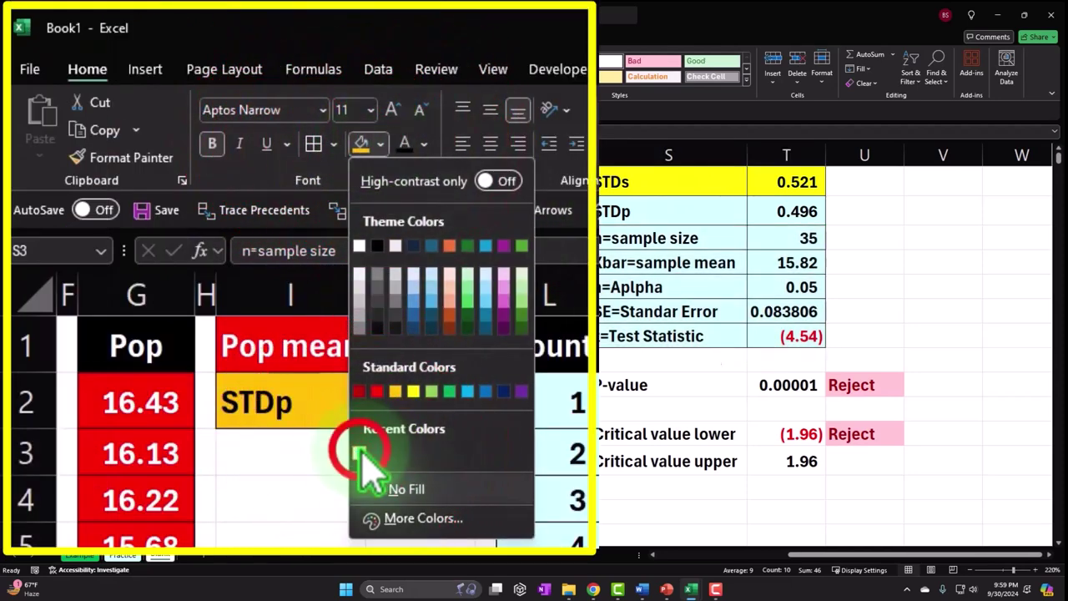
# - Add borders to S9:U9, S11:T12 and U11, and fill the P-value and critical value cells in columns S and T light blue
pyautogui.moveTo(639, 384); pyautogui.dragTo(832, 386)
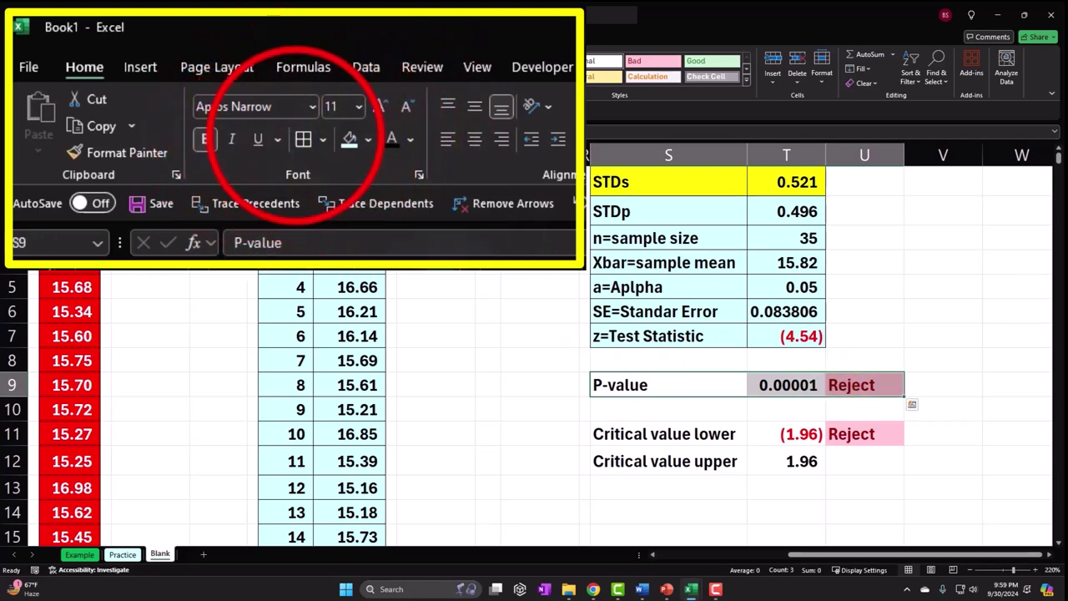
pyautogui.click(729, 381)
pyautogui.moveTo(729, 381); pyautogui.dragTo(761, 383)
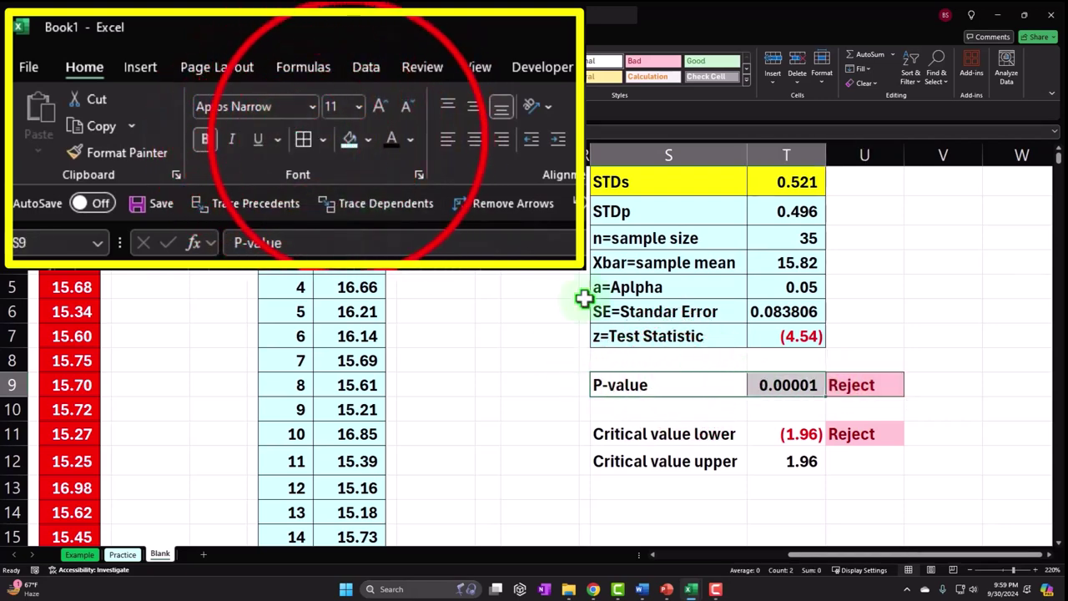
pyautogui.moveTo(691, 446); pyautogui.dragTo(759, 463)
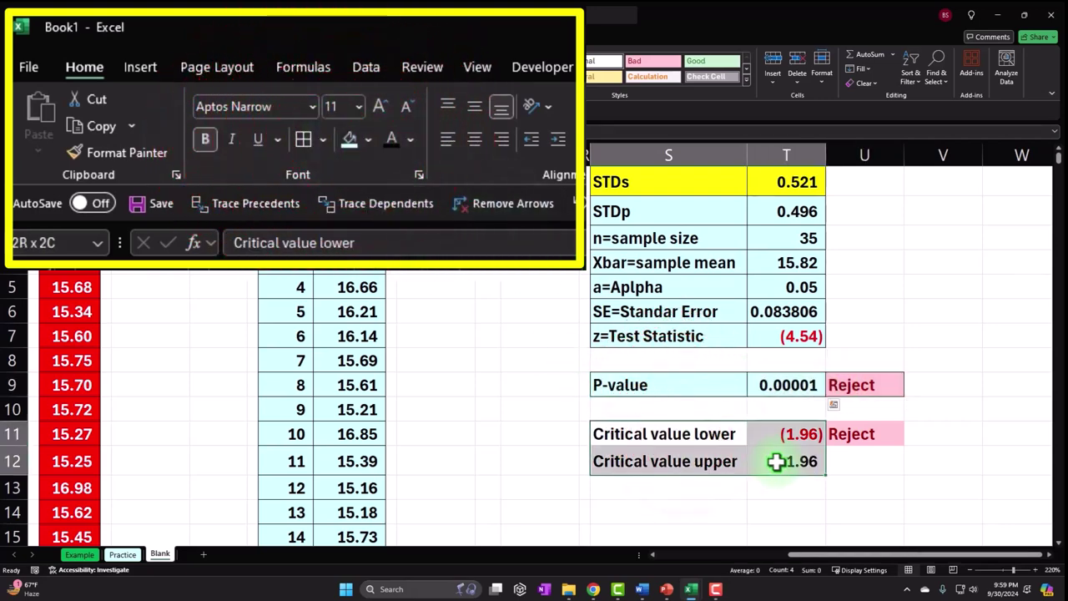
pyautogui.click(305, 139)
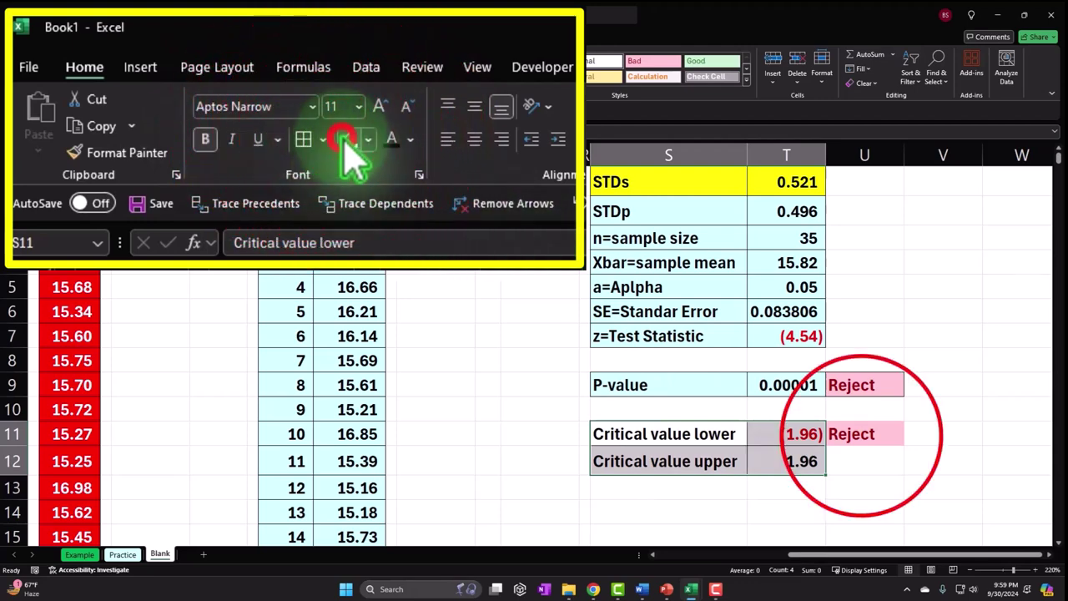
pyautogui.click(859, 434)
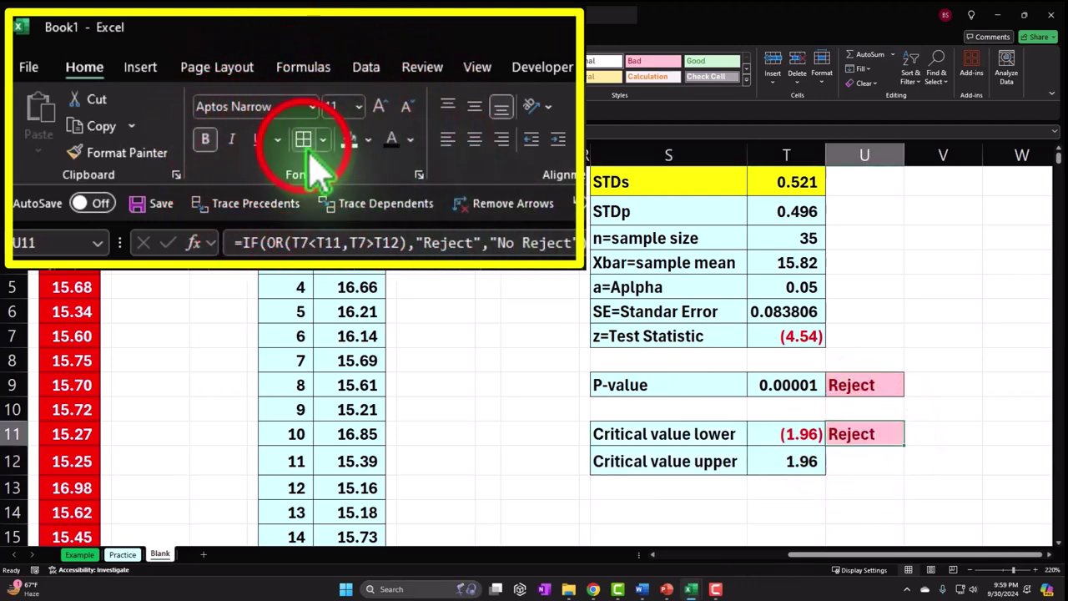
pyautogui.click(878, 274)
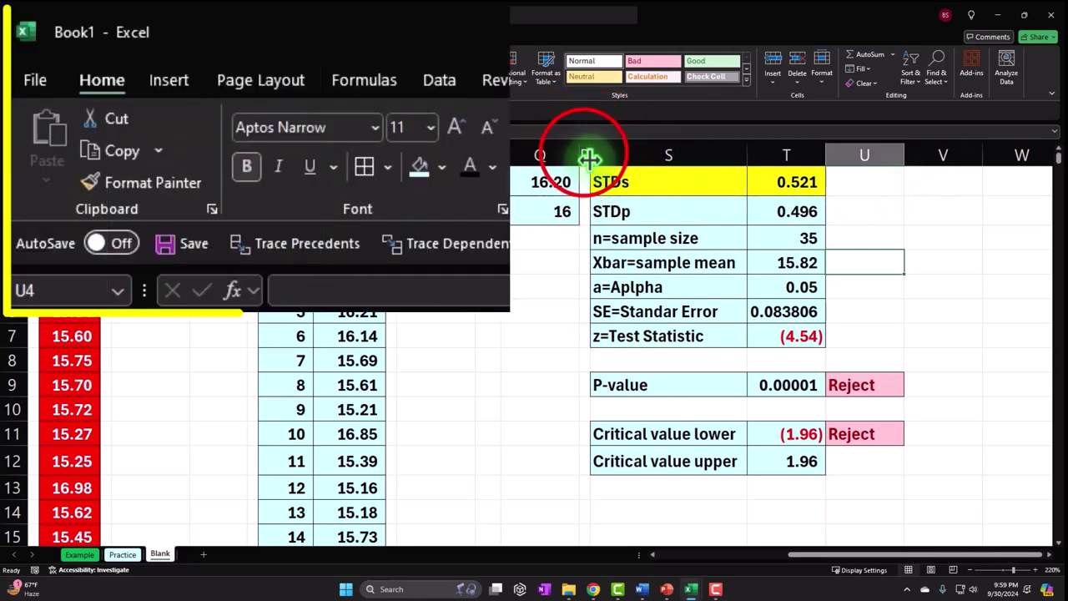
# - Copy the narrow width and formatting of spacer column R to column V
pyautogui.click(584, 155)
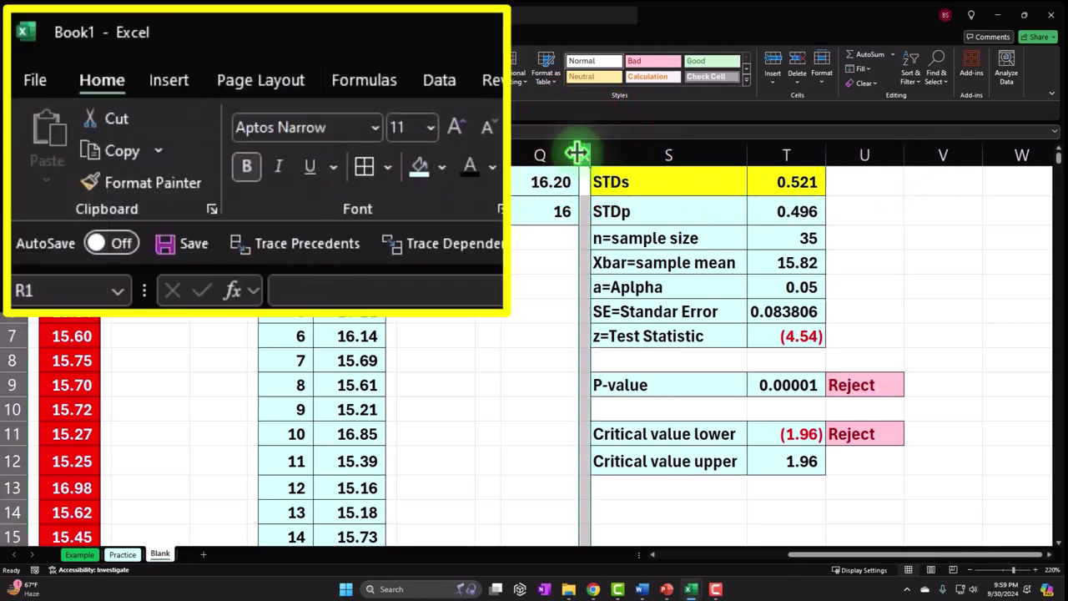
pyautogui.click(179, 177)
pyautogui.click(942, 154)
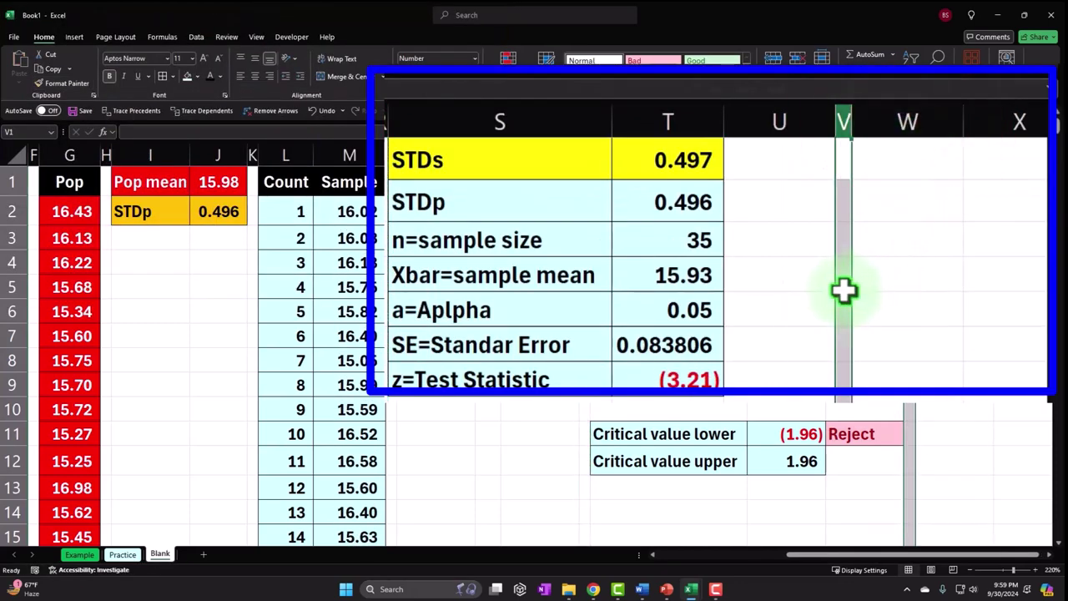
# - Enter the header z in W1 and move to W2 for the first z value
pyautogui.press('Right')
pyautogui.press('Right')
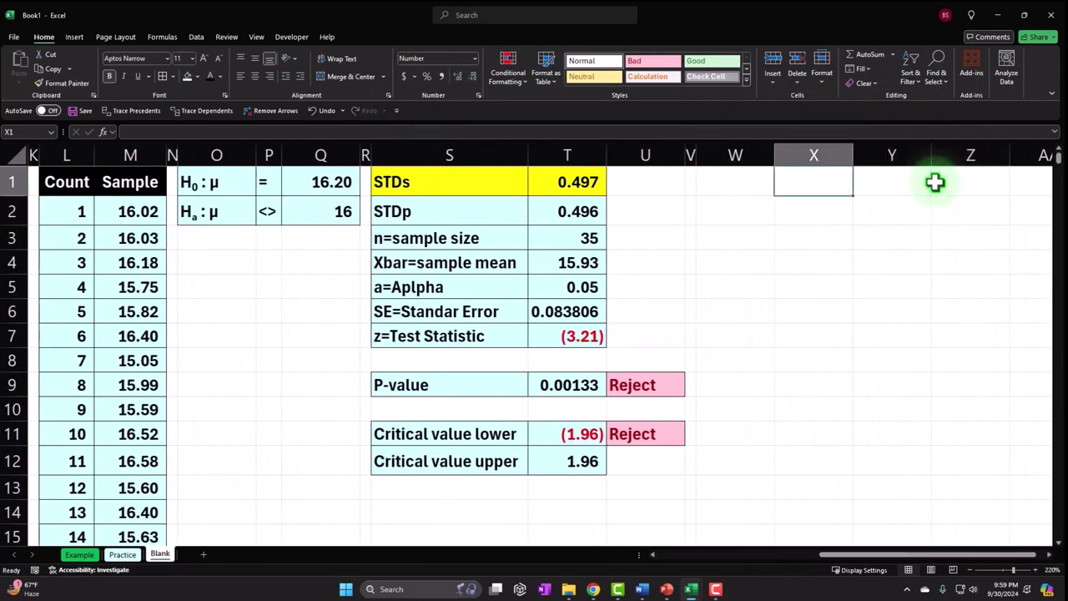
pyautogui.press('Left')
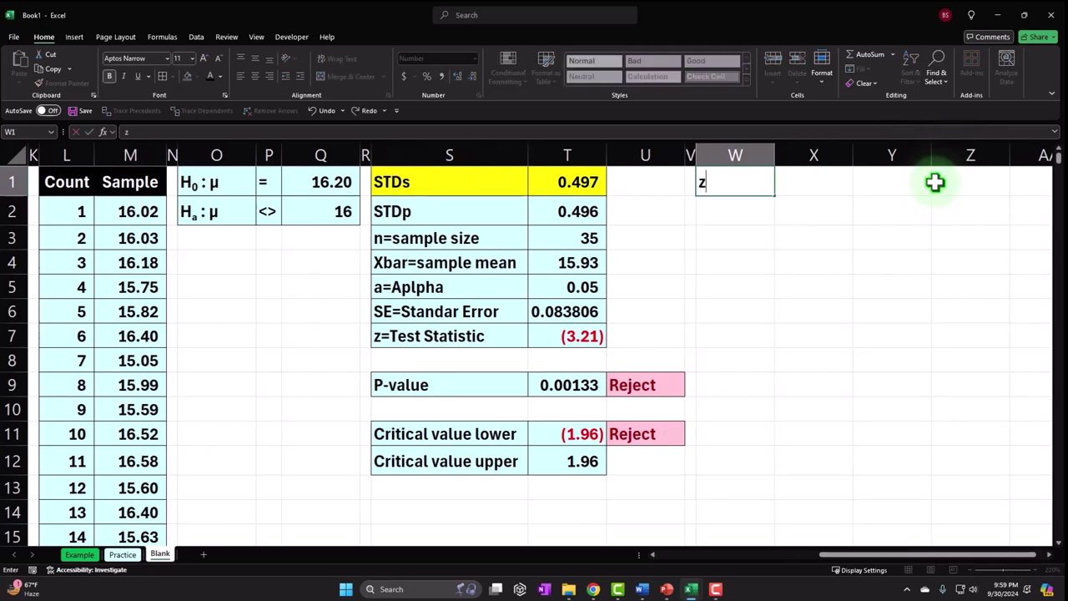
pyautogui.press('Right')
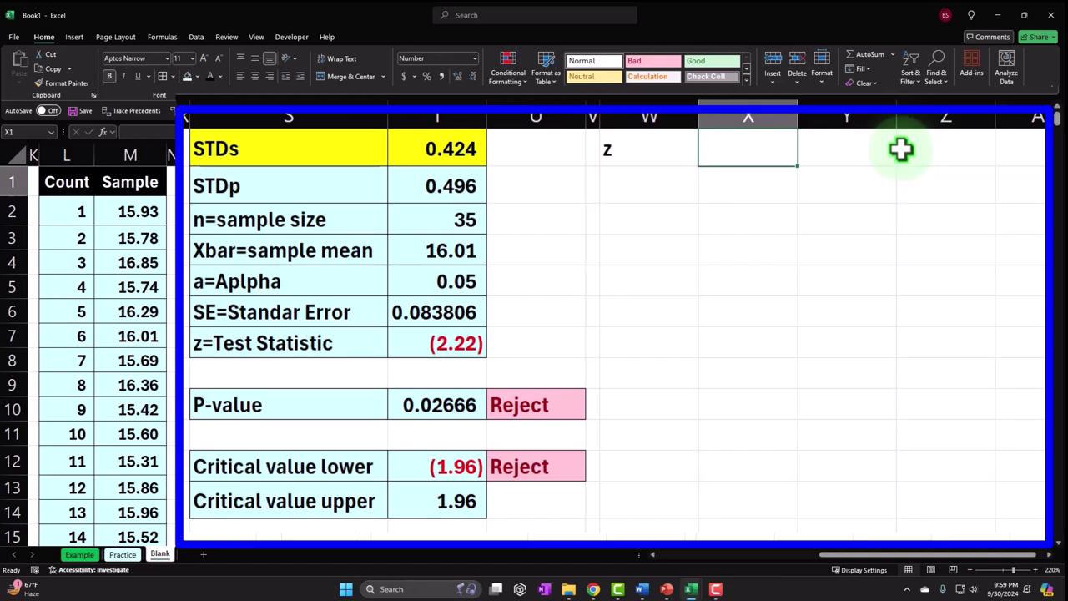
pyautogui.press('Down')
pyautogui.press('Left')
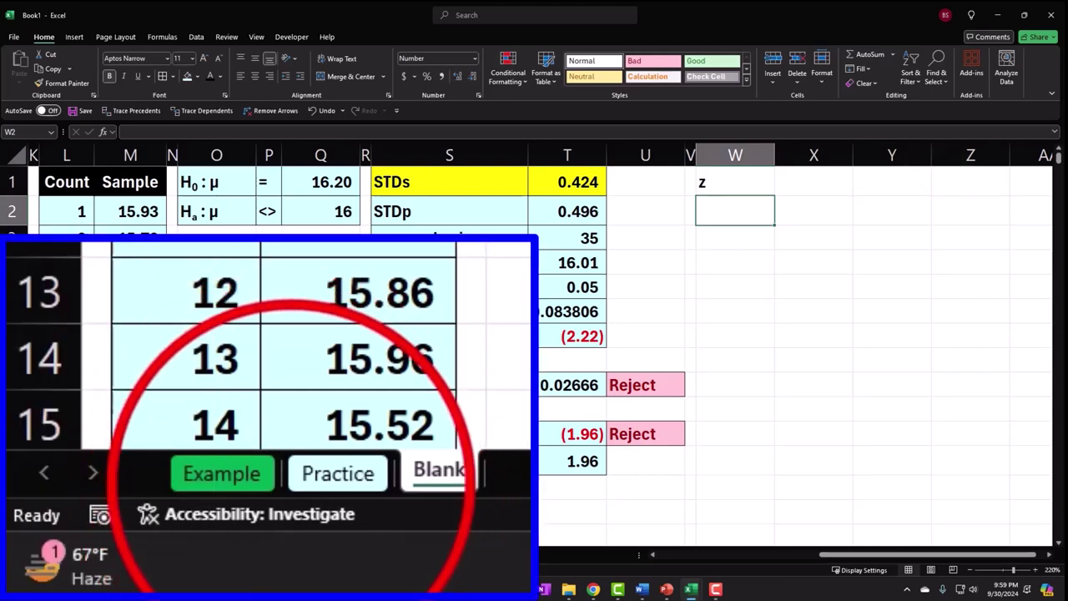
# - Review the Example sheet's chart, and start the z series on the Blank sheet with -4 in W2 and -3.99 in W3
pyautogui.click(339, 473)
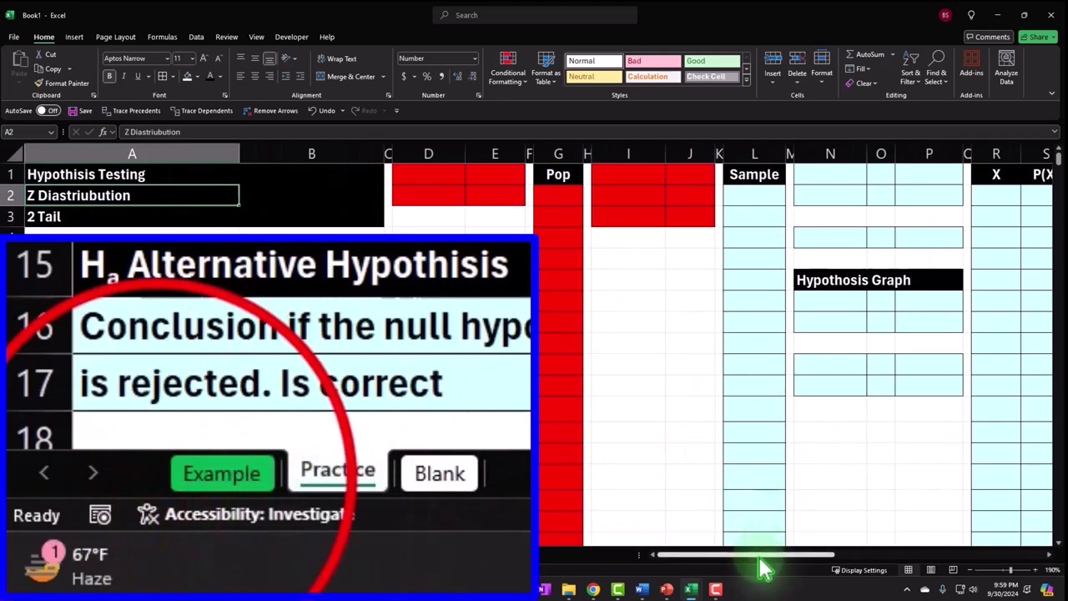
pyautogui.click(222, 473)
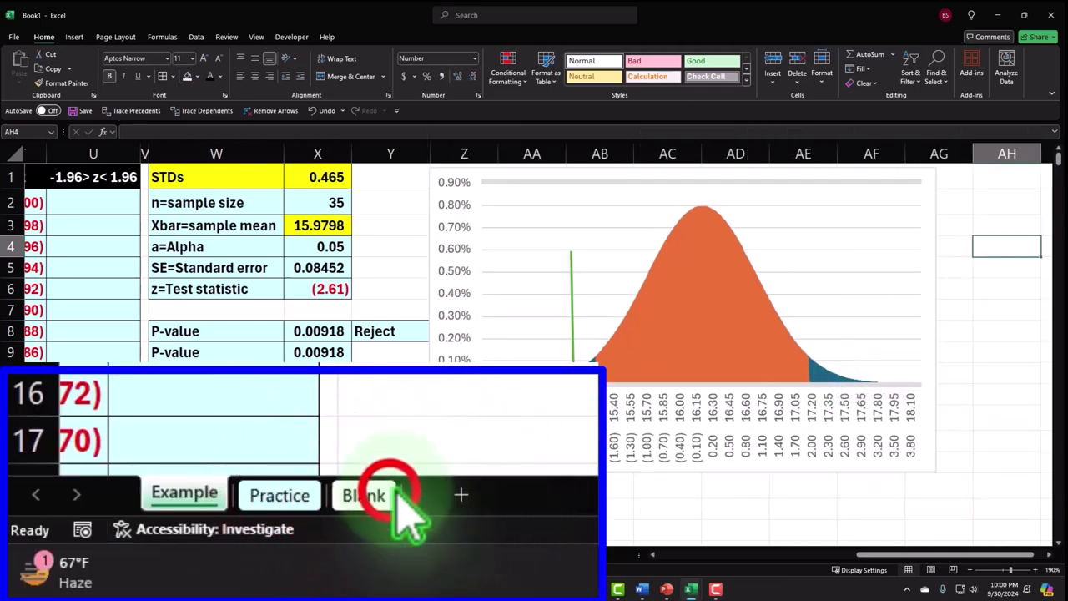
pyautogui.click(367, 495)
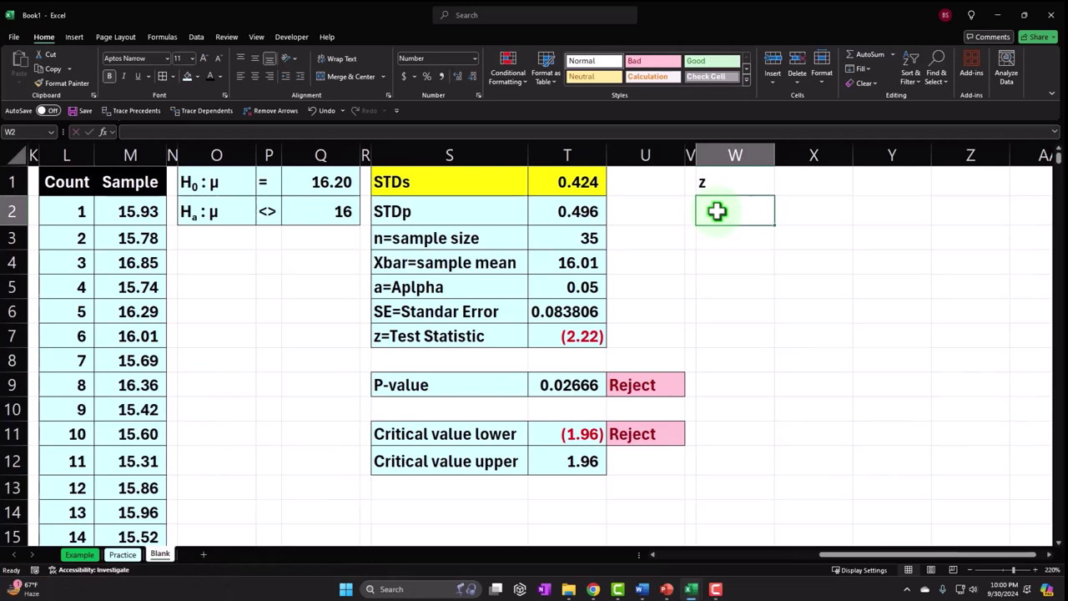
pyautogui.write('-4')
pyautogui.press('Return')
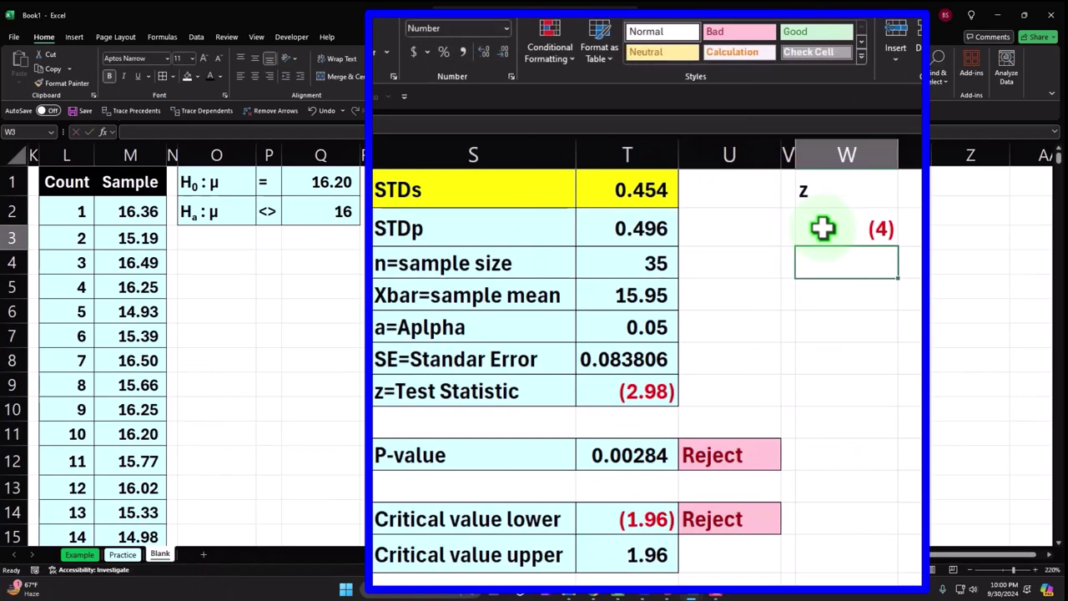
pyautogui.write('-3.99')
pyautogui.press('Return')
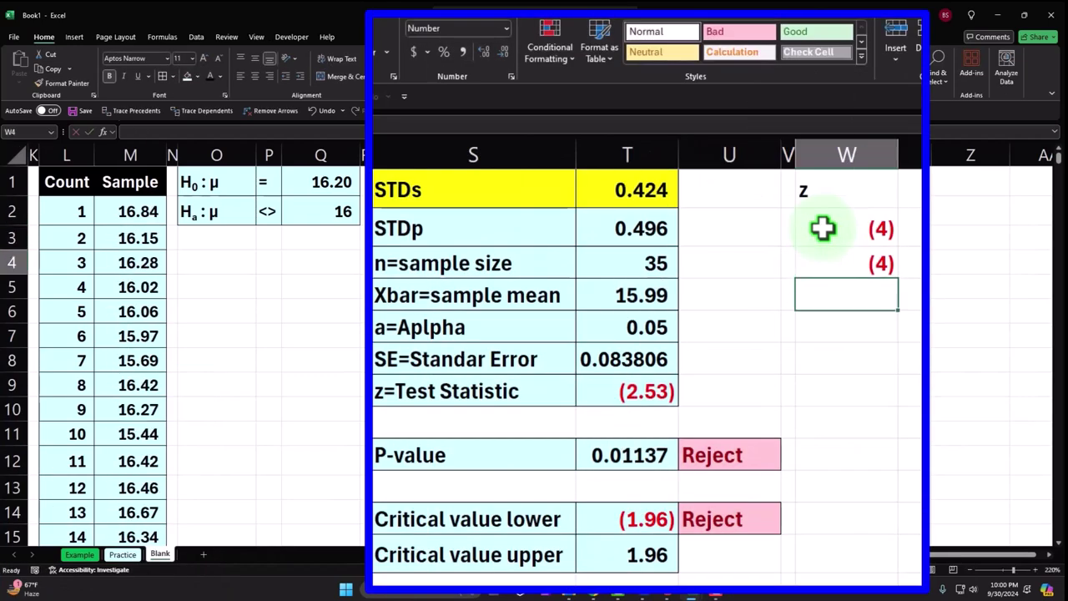
# - Show the z values in W2:W3 with two decimal places and fill the series down column W in 0.01 increments
pyautogui.moveTo(823, 263); pyautogui.dragTo(823, 228)
pyautogui.click(485, 53)
pyautogui.click(485, 53)
pyautogui.moveTo(776, 251); pyautogui.dragTo(776, 538)
pyautogui.moveTo(775, 468); pyautogui.dragTo(776, 464)
pyautogui.moveTo(752, 576); pyautogui.dragTo(743, 162)
pyautogui.moveTo(1058, 531); pyautogui.dragTo(1043, 165)
# - Enter the header x in X1, next to the z header
pyautogui.click(843, 81)
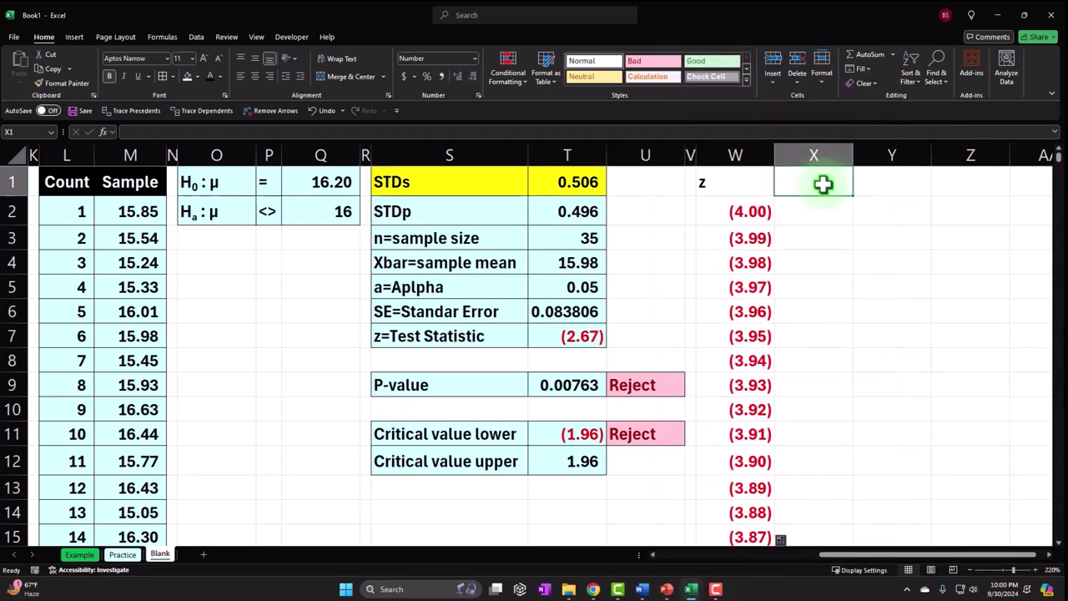
pyautogui.write('x')
pyautogui.press('Return')
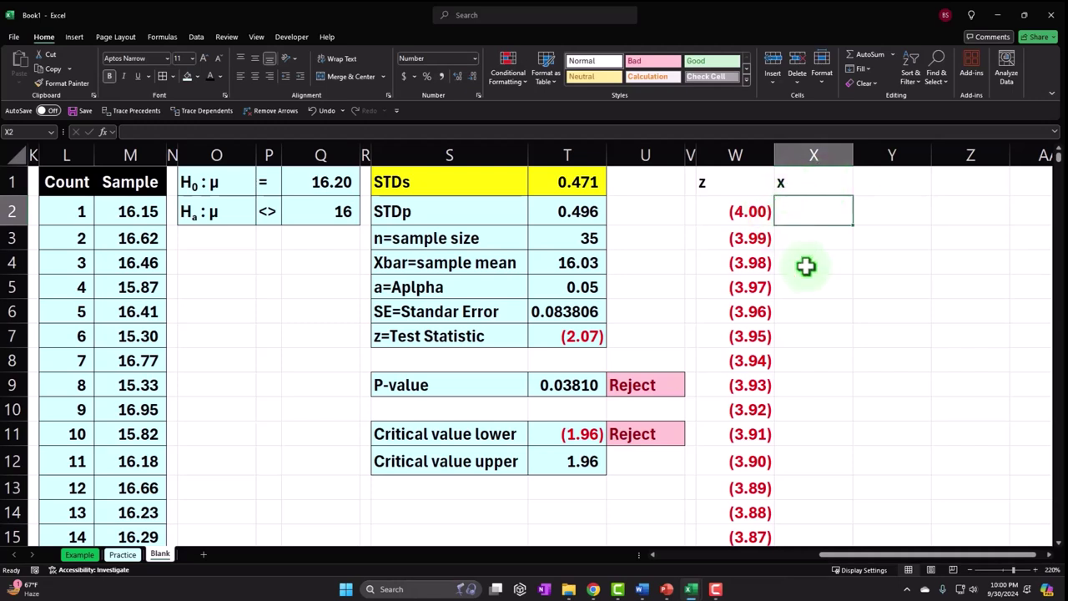
# - Calculate the first x value in X2 from the standard error, z value and null hypothesis mean as =T6*W2+Q1
pyautogui.write('=')
pyautogui.press('Left')
pyautogui.press('Left')
pyautogui.press('Left')
pyautogui.press('Down')
pyautogui.press('Down')
pyautogui.press('Down')
pyautogui.press('Down')
pyautogui.press('Left')
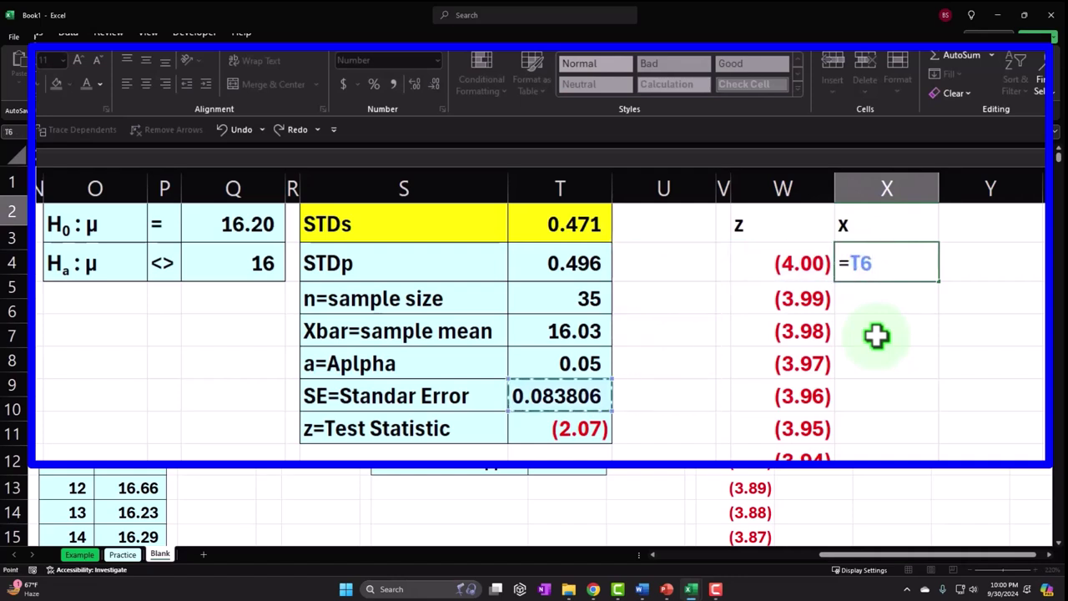
pyautogui.write('*')
pyautogui.click(806, 263)
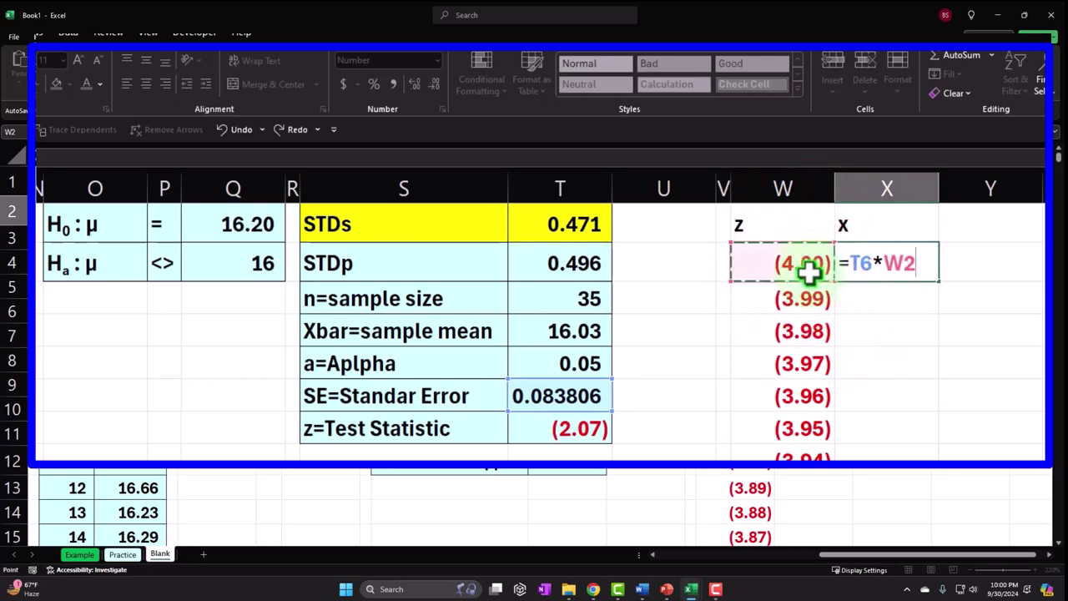
pyautogui.write('+')
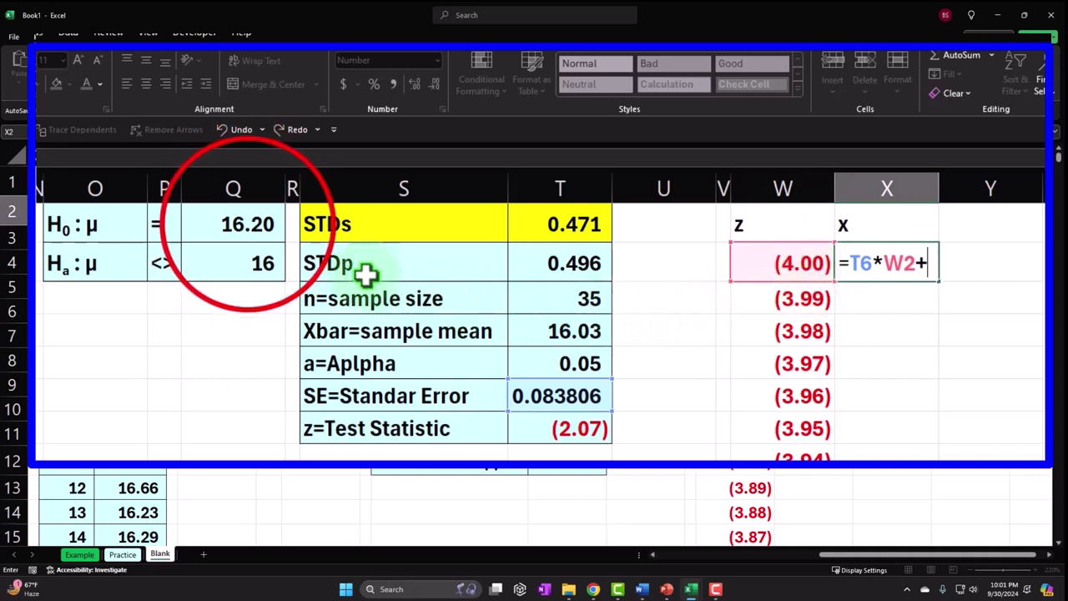
pyautogui.click(245, 224)
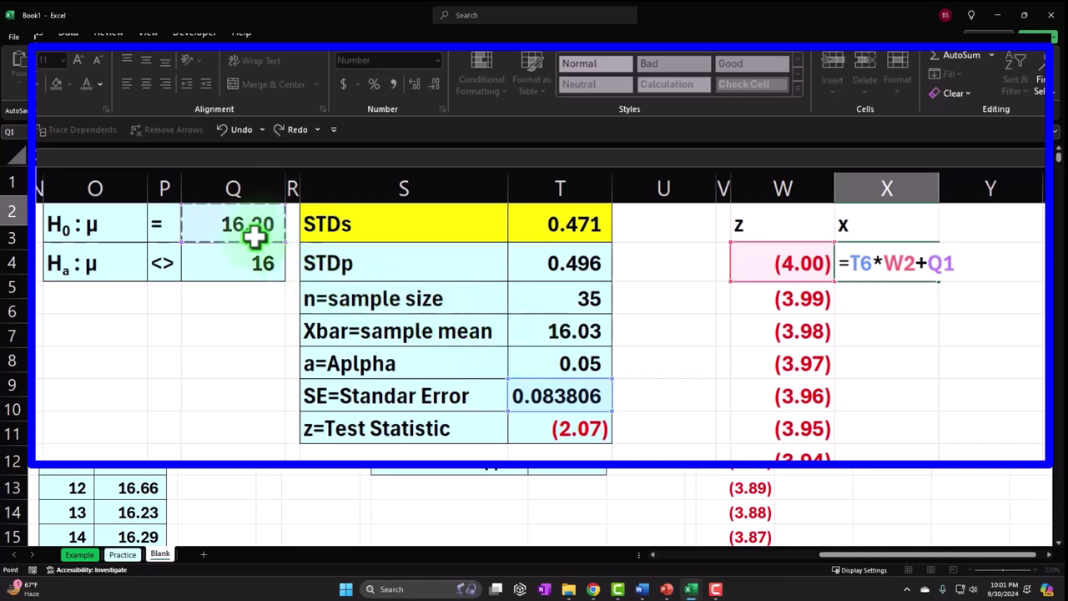
pyautogui.press('Return')
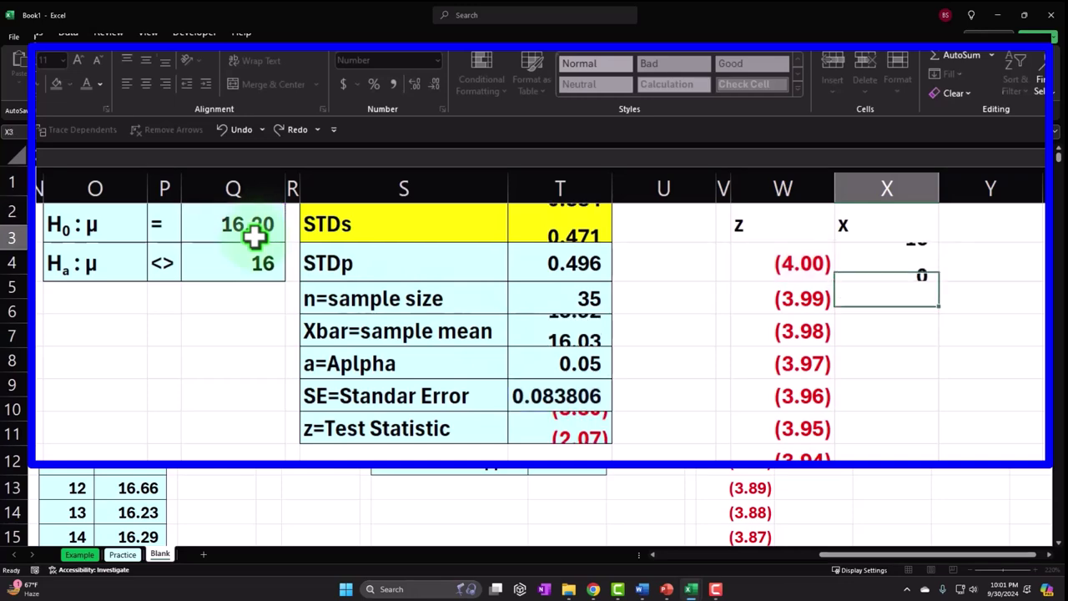
# - Show the first x value in X2 with two decimal places
pyautogui.press('Up')
pyautogui.click(414, 84)
pyautogui.click(414, 83)
# - Make the T6 and Q1 references absolute in X2's formula, giving =$T$6*W2+$Q$1, and fill it down column X alongside the z values
pyautogui.doubleClick(888, 258)
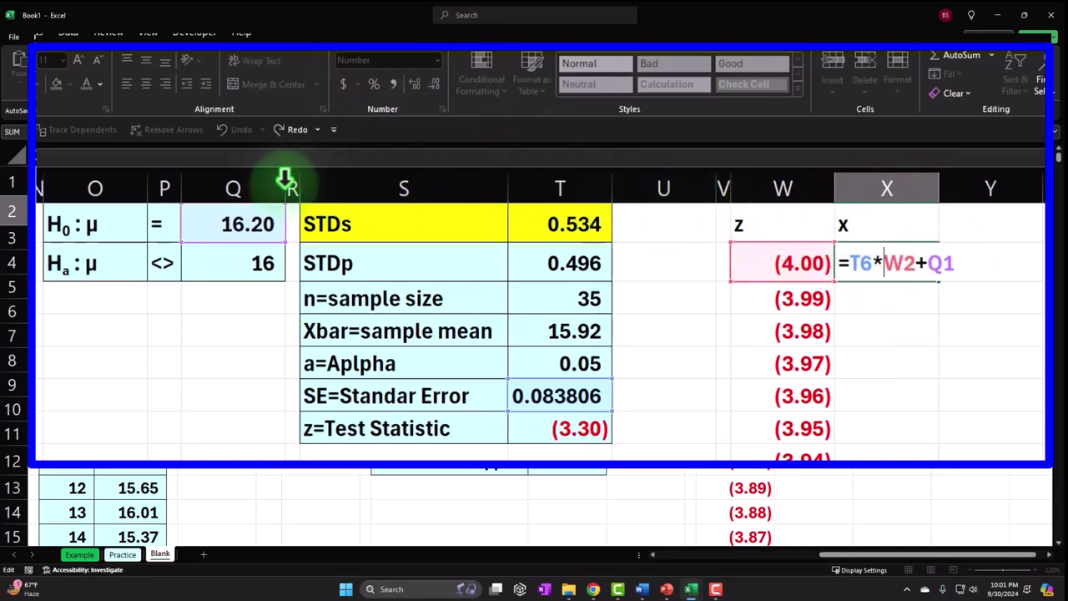
pyautogui.click(883, 260)
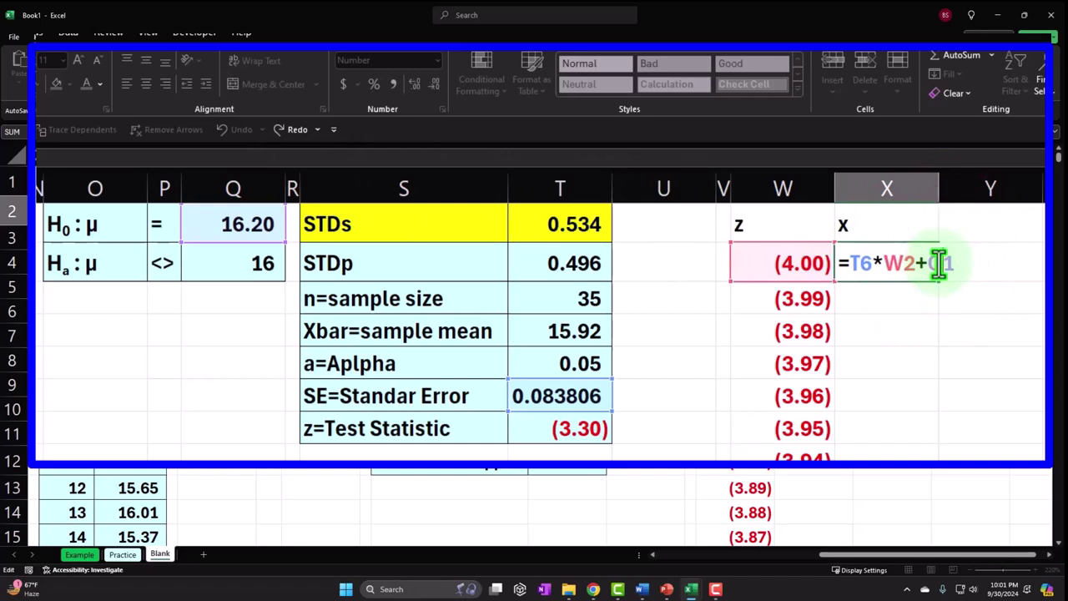
pyautogui.press('F4')
pyautogui.click(886, 268)
pyautogui.press('F4')
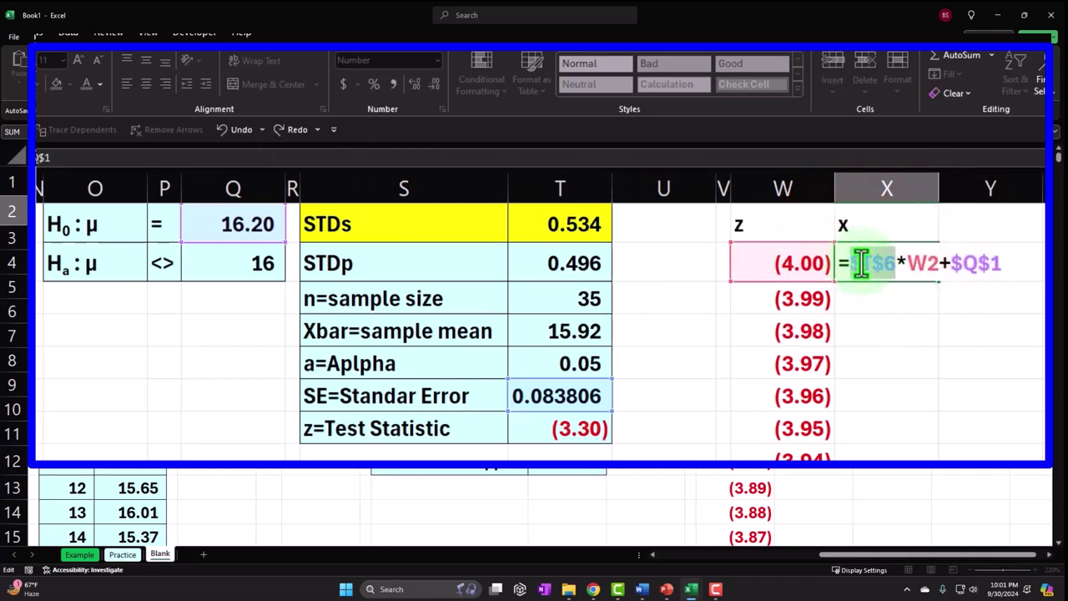
pyautogui.press('Return')
pyautogui.click(918, 263)
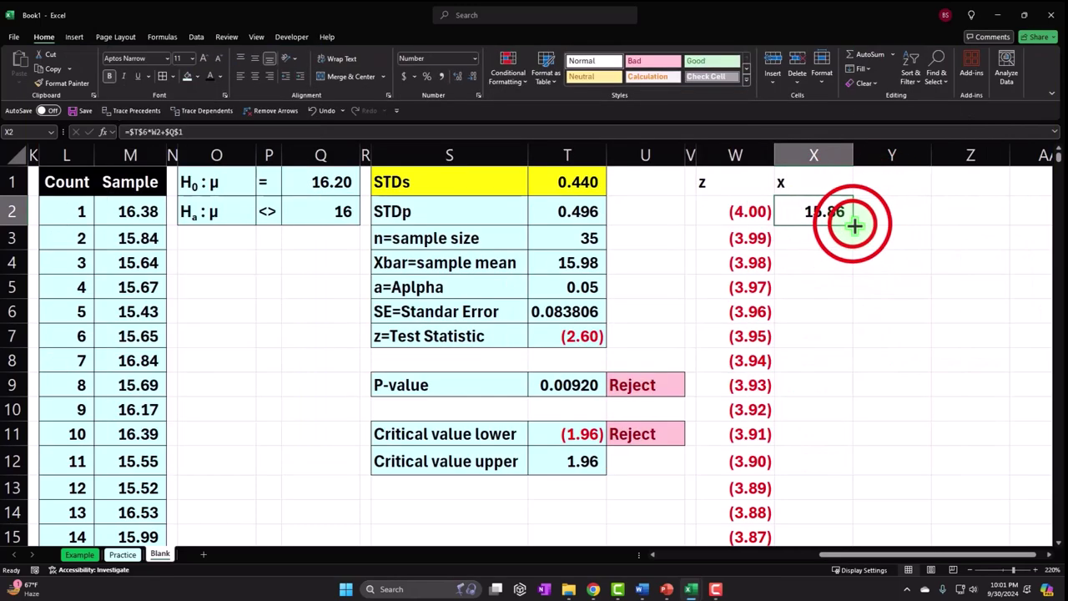
pyautogui.doubleClick(939, 280)
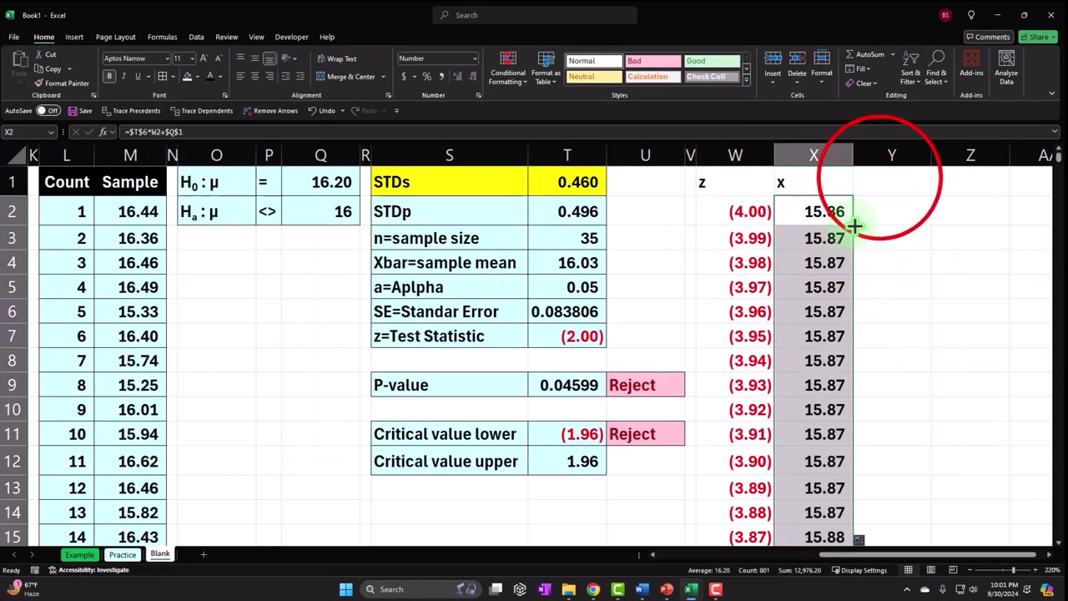
# - Enter the header P(x) in Y1, next to the x header
pyautogui.click(881, 178)
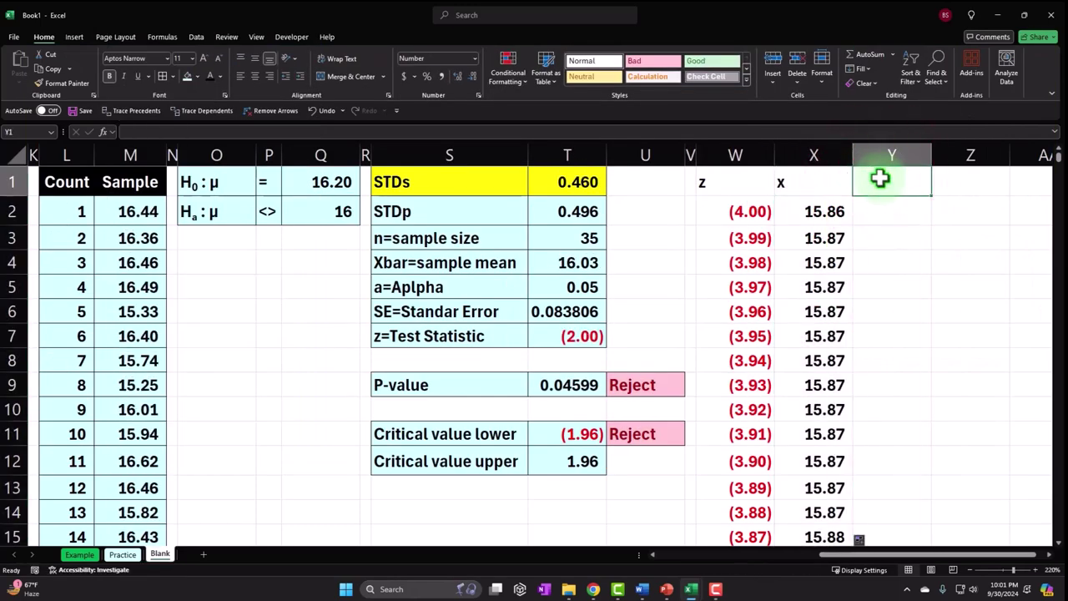
pyautogui.write('P(x')
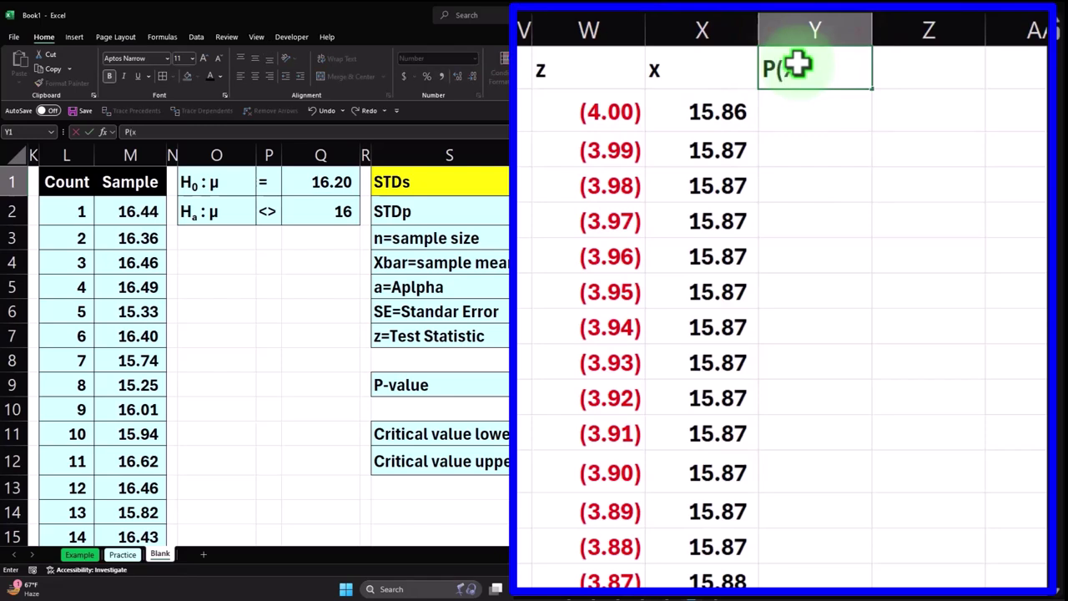
pyautogui.write(')')
pyautogui.press('Return')
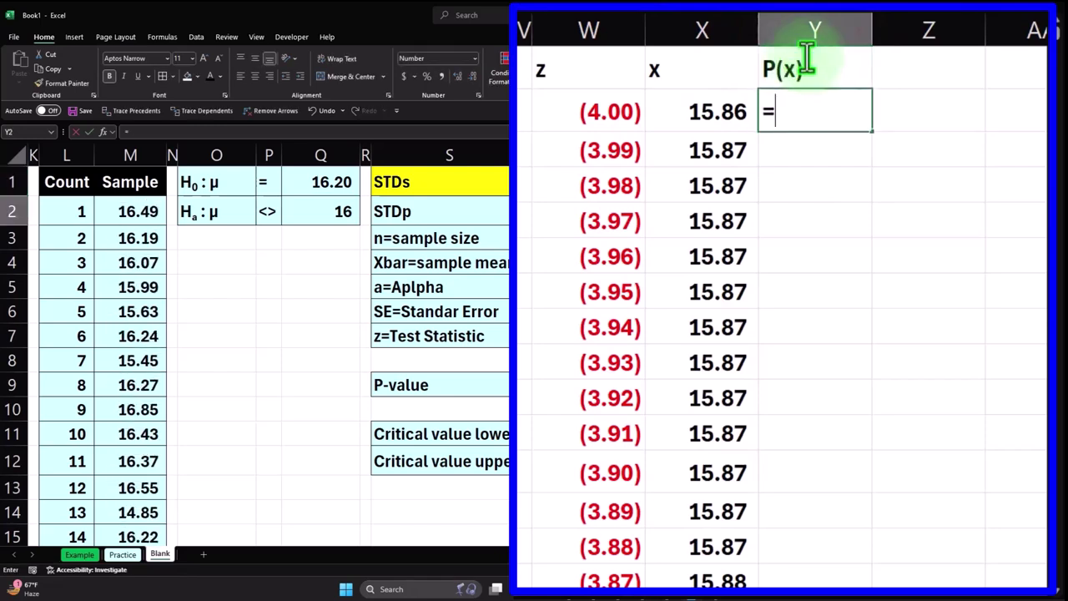
# - Calculate the normal density of the first x value in Y2 as =NORMDIST(X2,$Q$1,$T$6,0)
pyautogui.write('=normd')
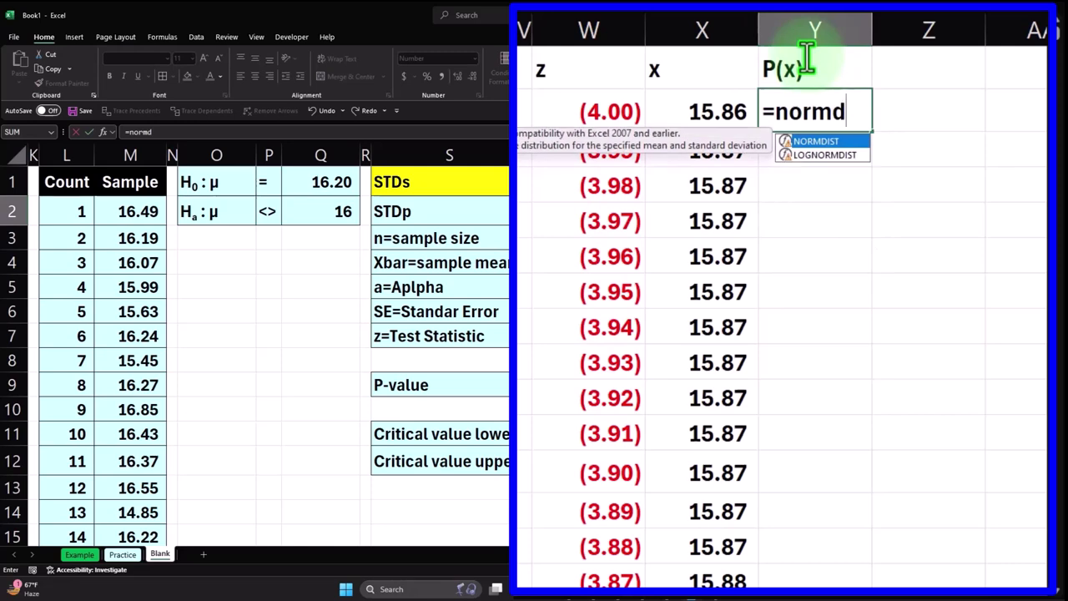
pyautogui.press('Tab')
pyautogui.press('Left')
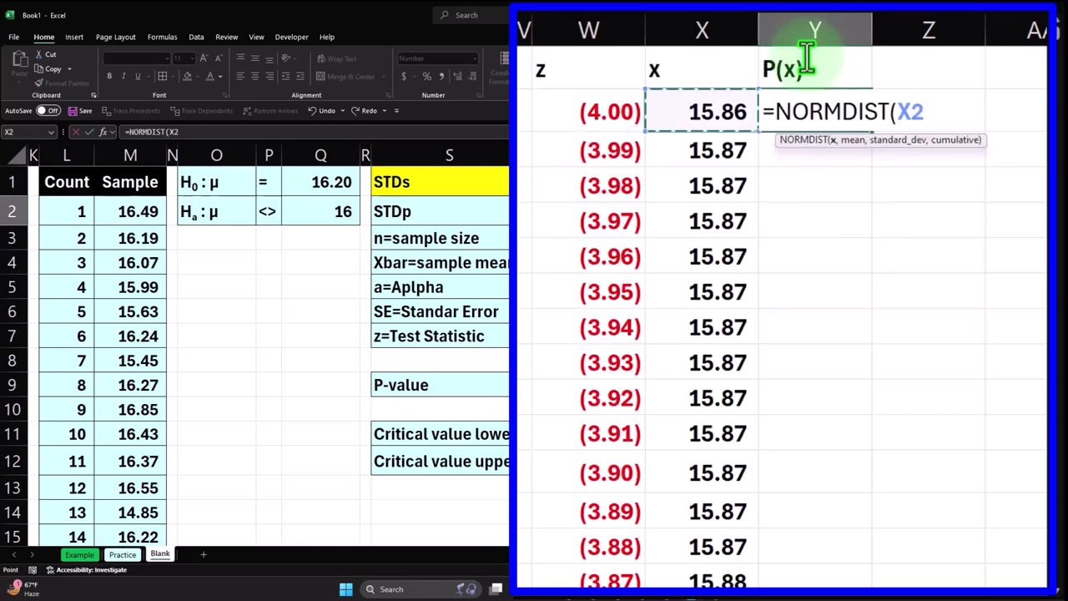
pyautogui.write(',')
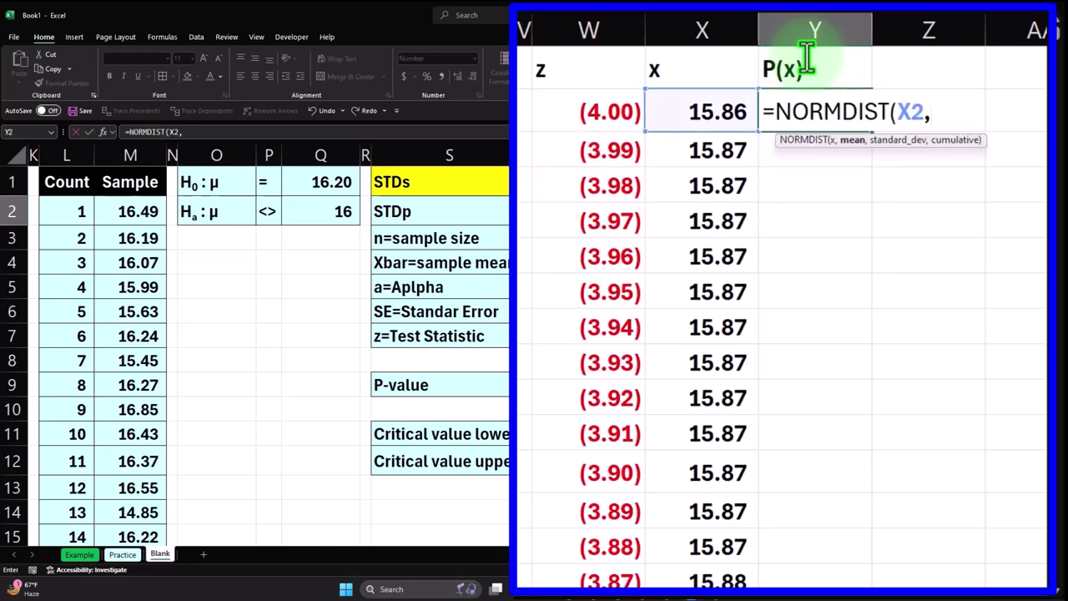
pyautogui.press('Left')
pyautogui.press('Left')
pyautogui.press('Left')
pyautogui.press('Left')
pyautogui.press('Left')
pyautogui.press('Left')
pyautogui.press('Left')
pyautogui.press('Left')
pyautogui.press('Up')
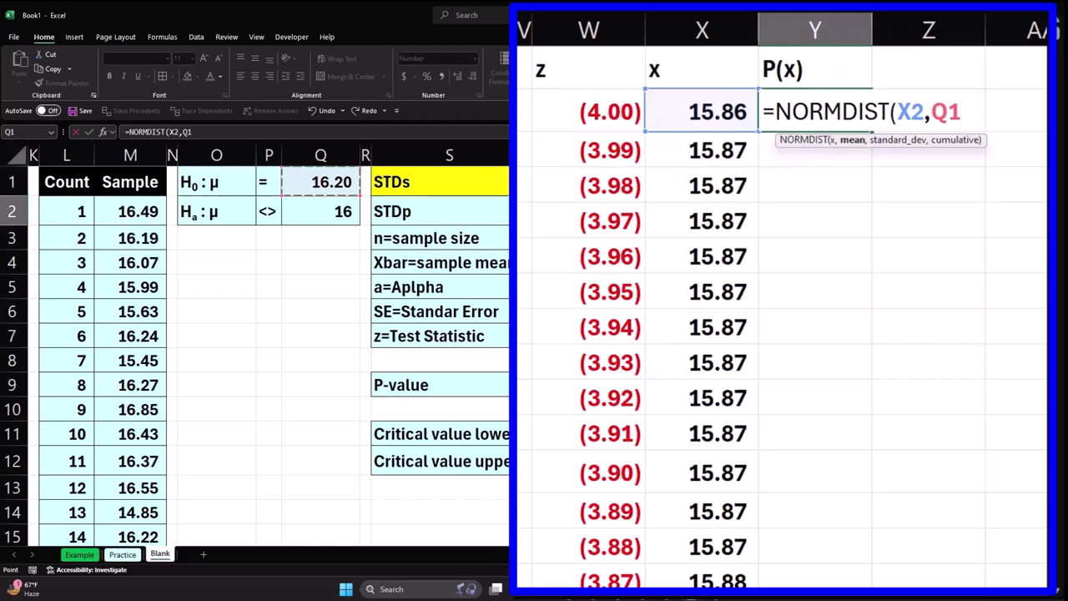
pyautogui.press('F4')
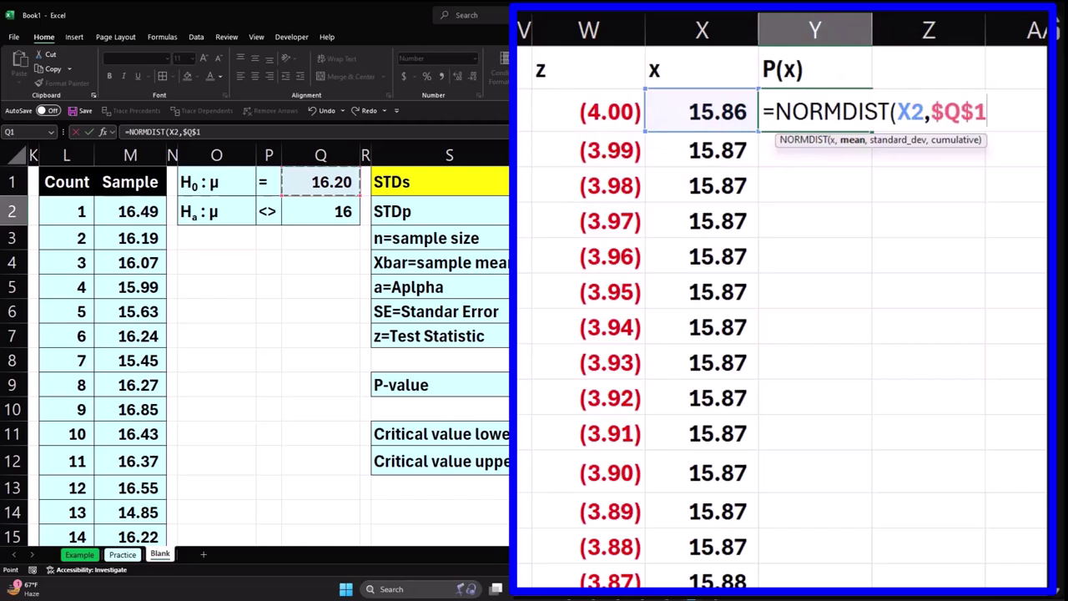
pyautogui.write(',')
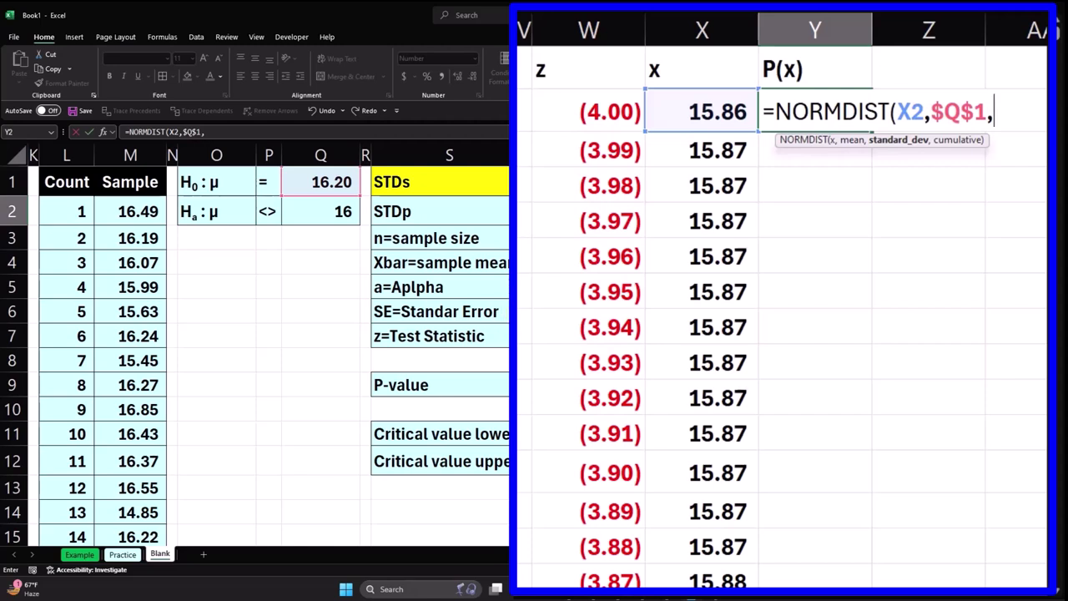
pyautogui.click(539, 311)
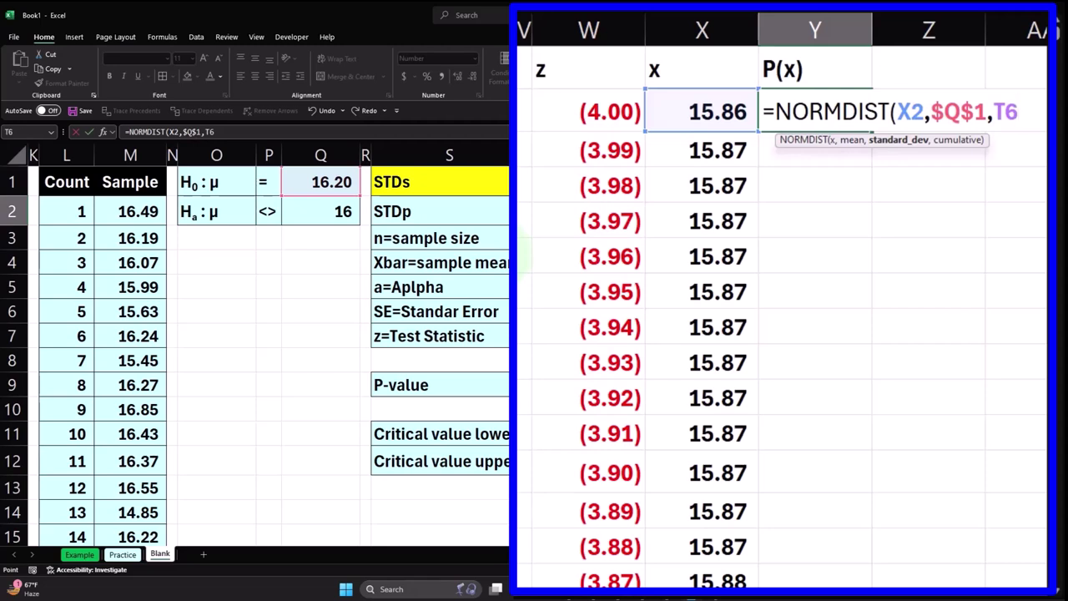
pyautogui.press('F4')
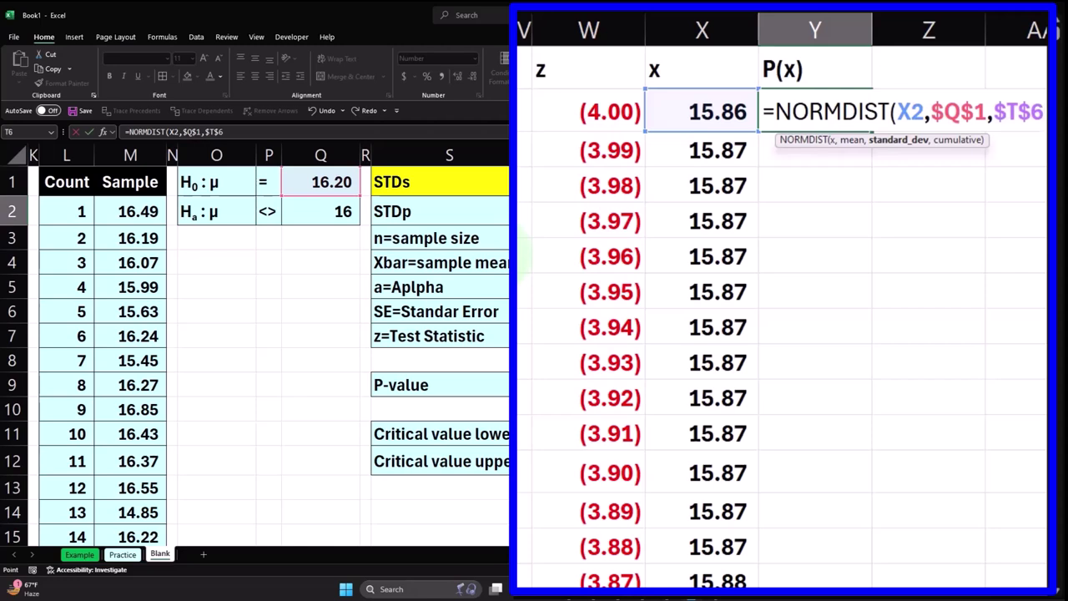
pyautogui.write(',')
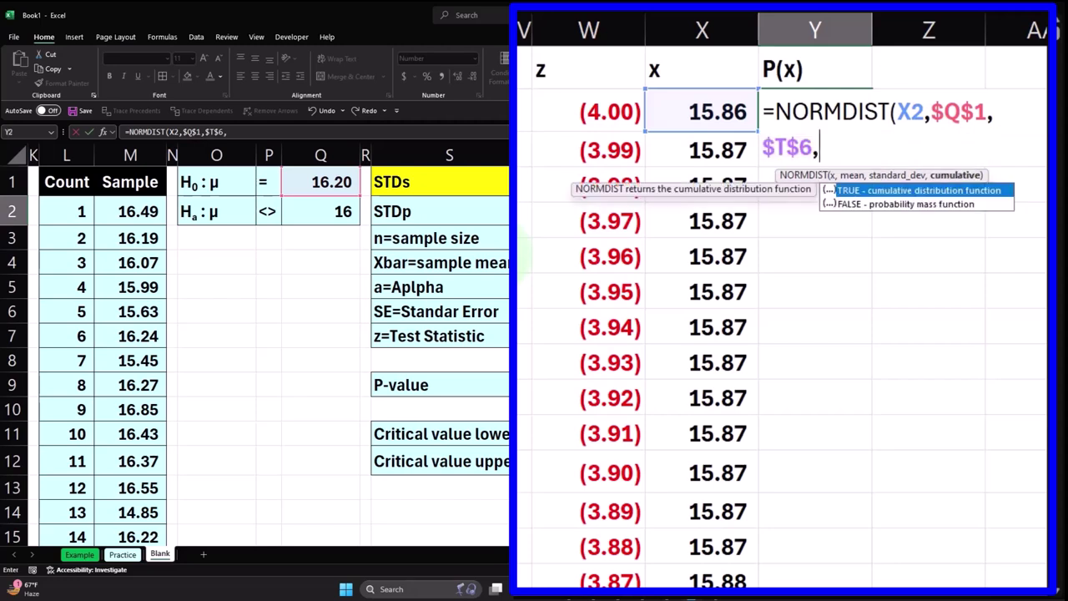
pyautogui.write('0')
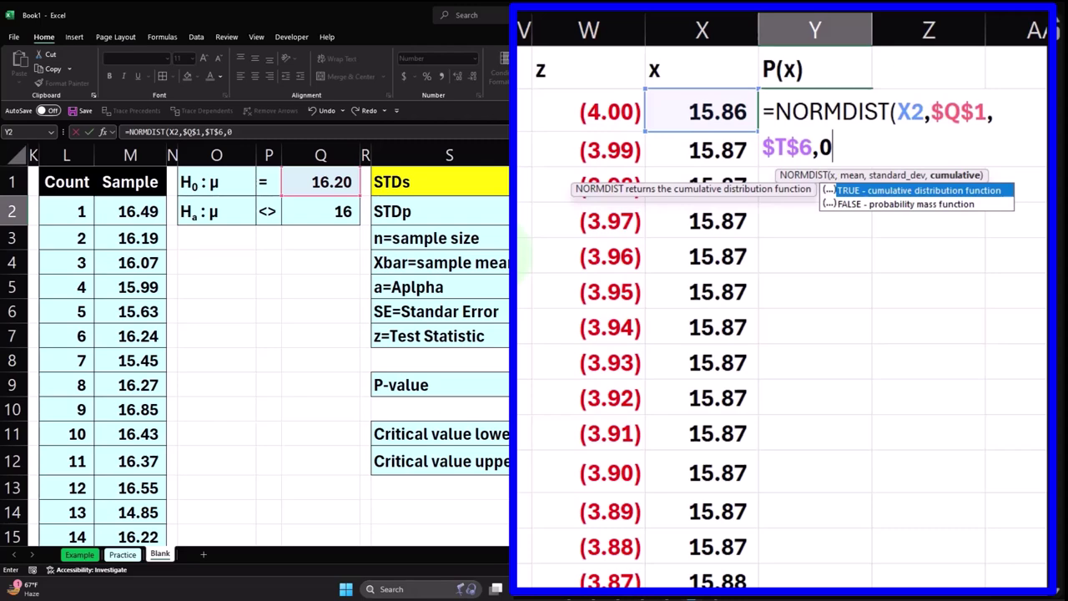
pyautogui.write(')')
pyautogui.press('Return')
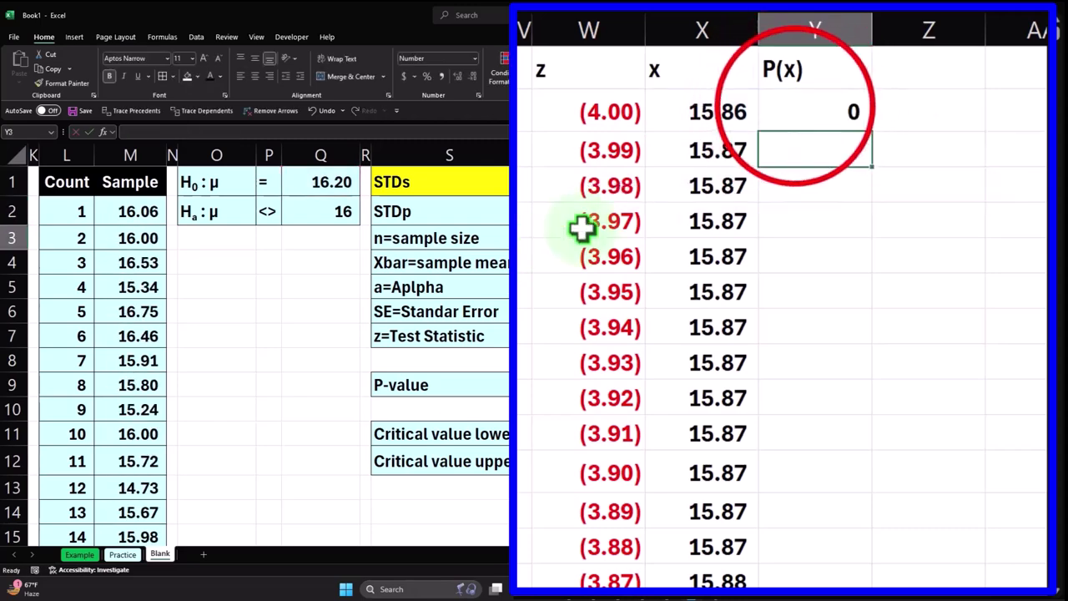
# - Format Y2 as a percentage with two decimal places and fill its formula down column Y alongside the x values
pyautogui.click(262, 71)
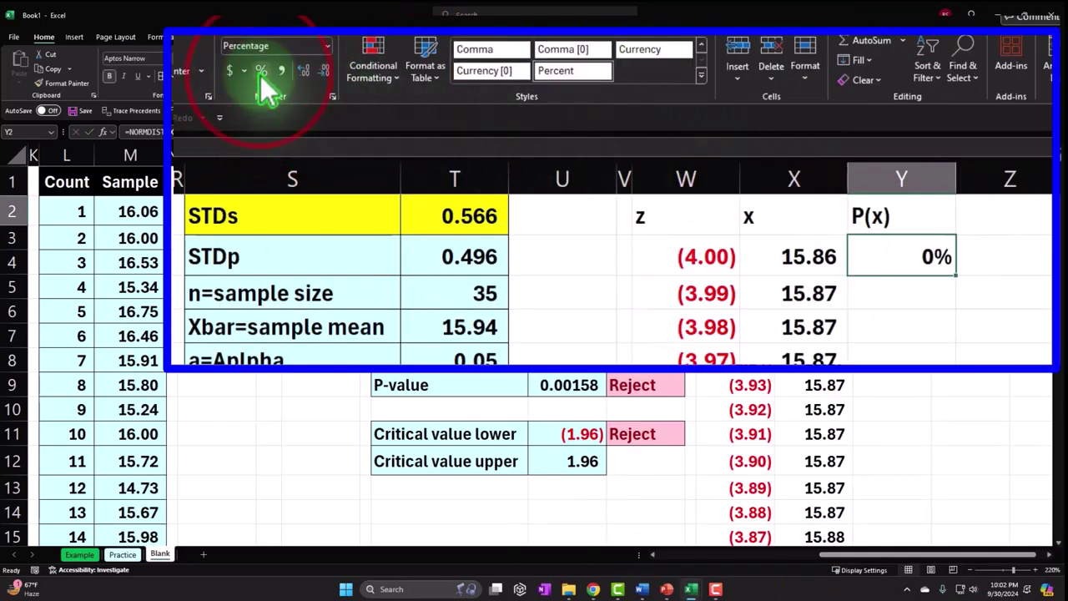
pyautogui.click(303, 76)
pyautogui.click(307, 75)
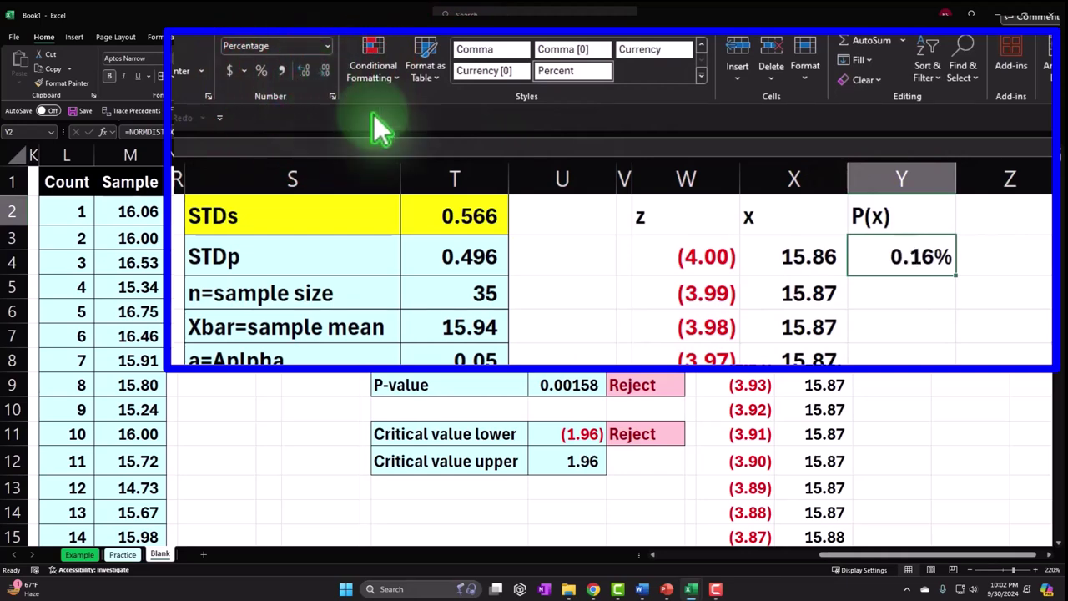
pyautogui.doubleClick(957, 276)
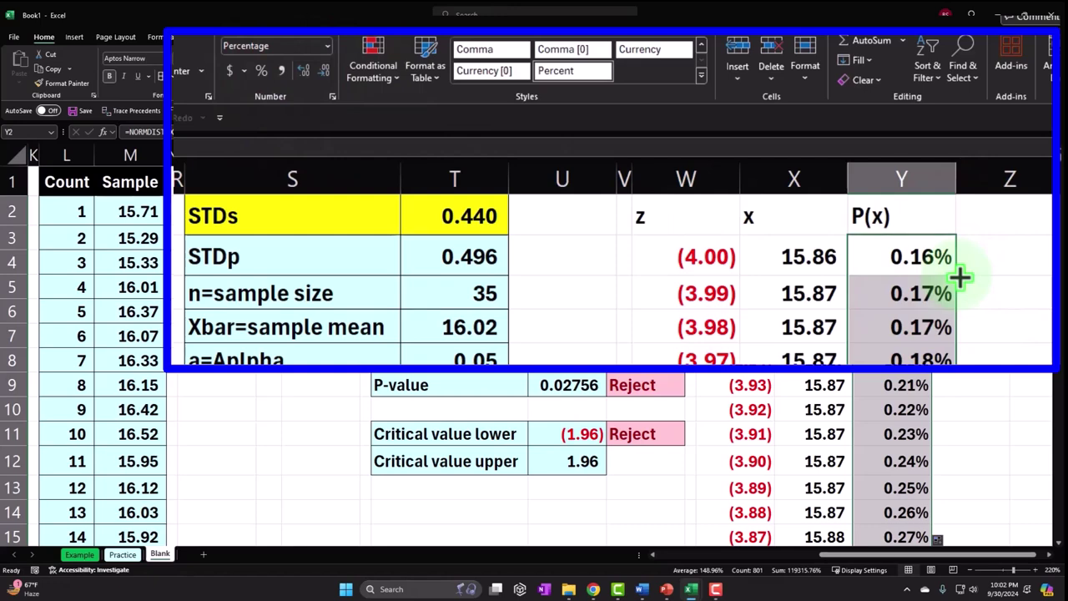
# - Format the headers z, x and P(x) in W1:Y1 with black fill and white, centered text
pyautogui.moveTo(747, 177); pyautogui.dragTo(859, 175)
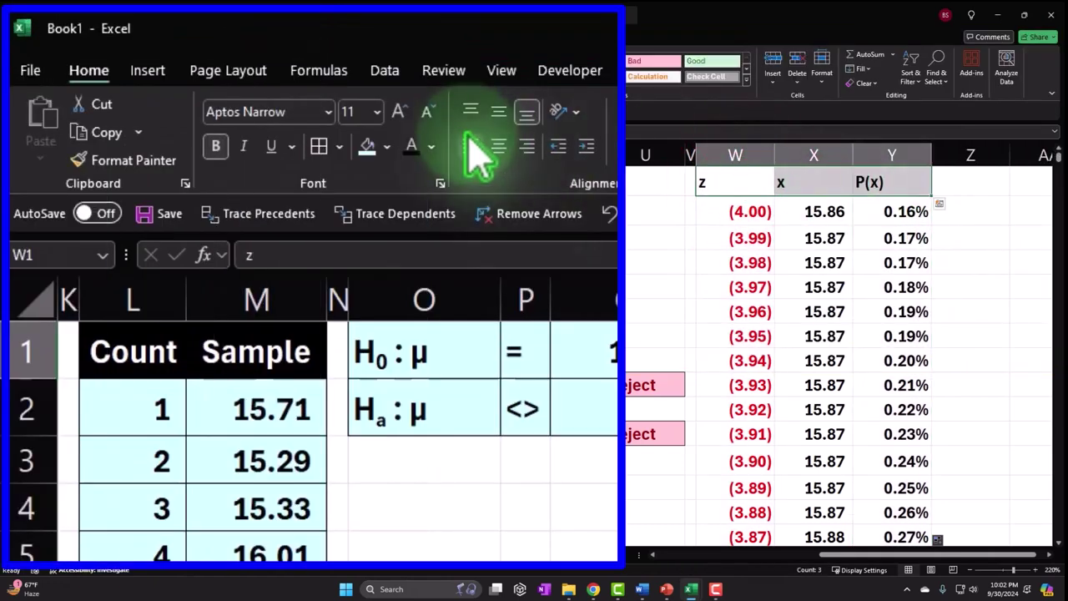
pyautogui.click(386, 147)
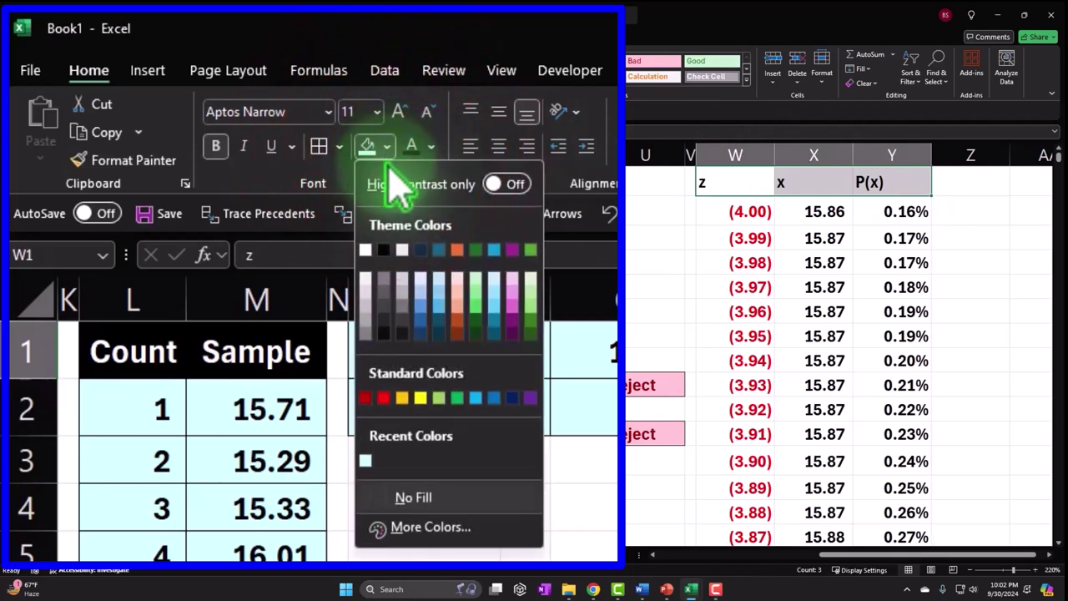
pyautogui.click(384, 250)
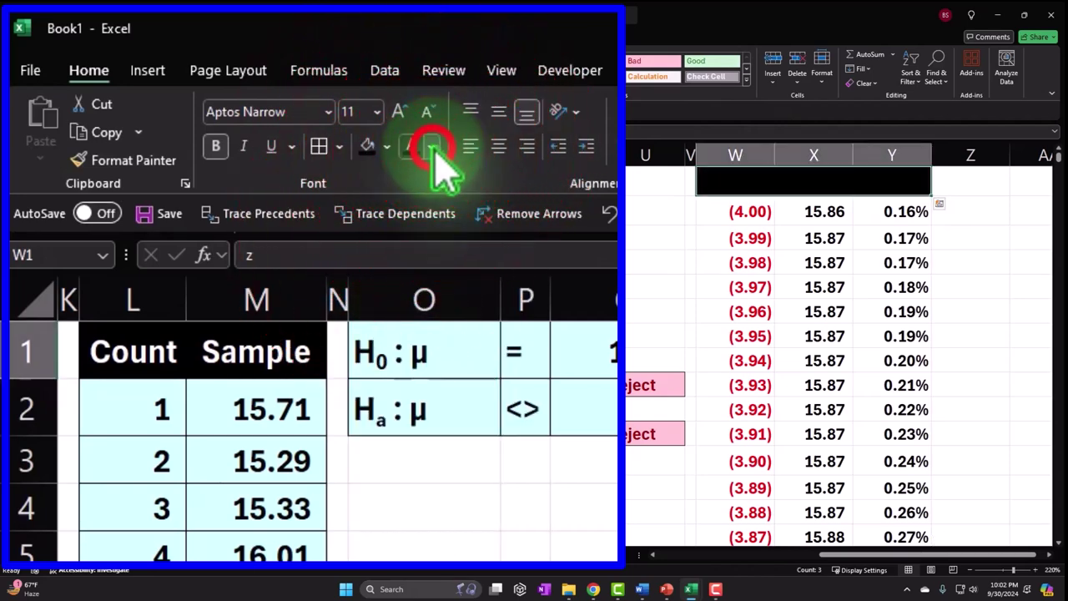
pyautogui.click(433, 147)
pyautogui.click(410, 281)
pyautogui.click(499, 146)
pyautogui.click(803, 206)
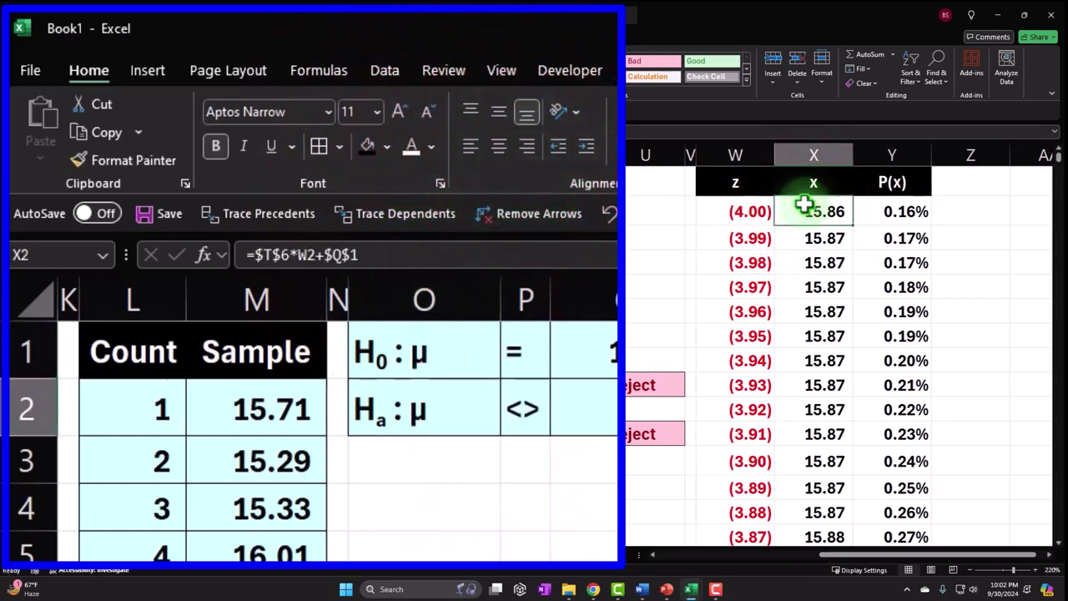
# - Insert a basic area chart of all the P(x) values in column Y from Y2 down
pyautogui.press('Right')
pyautogui.press('Right')
pyautogui.press('Right')
pyautogui.press('Right')
pyautogui.hscroll(4, 804, 205)
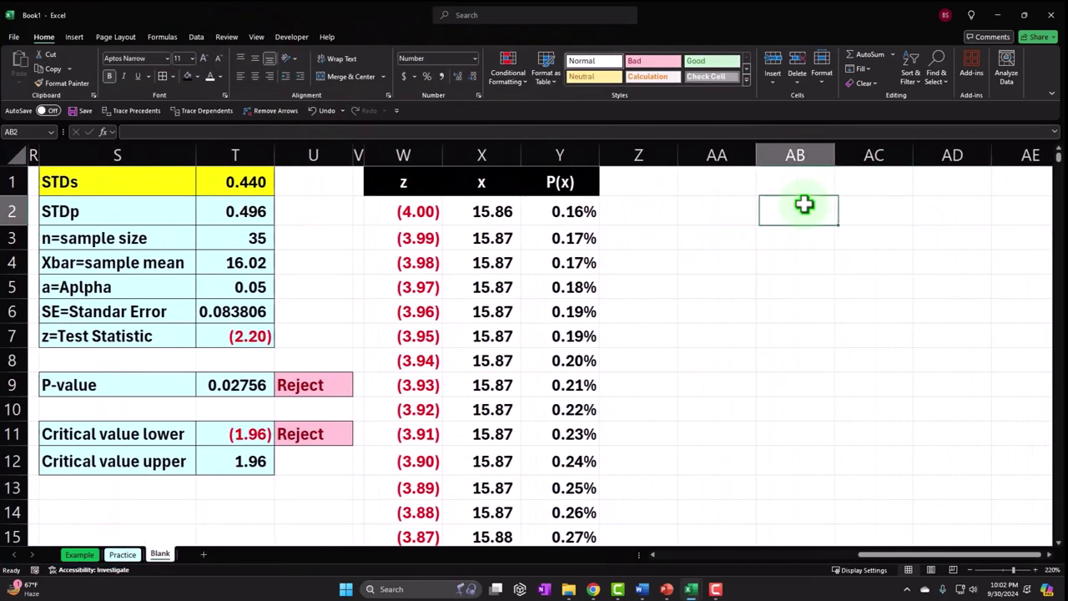
pyautogui.press('Left')
pyautogui.press('Left')
pyautogui.press('Left')
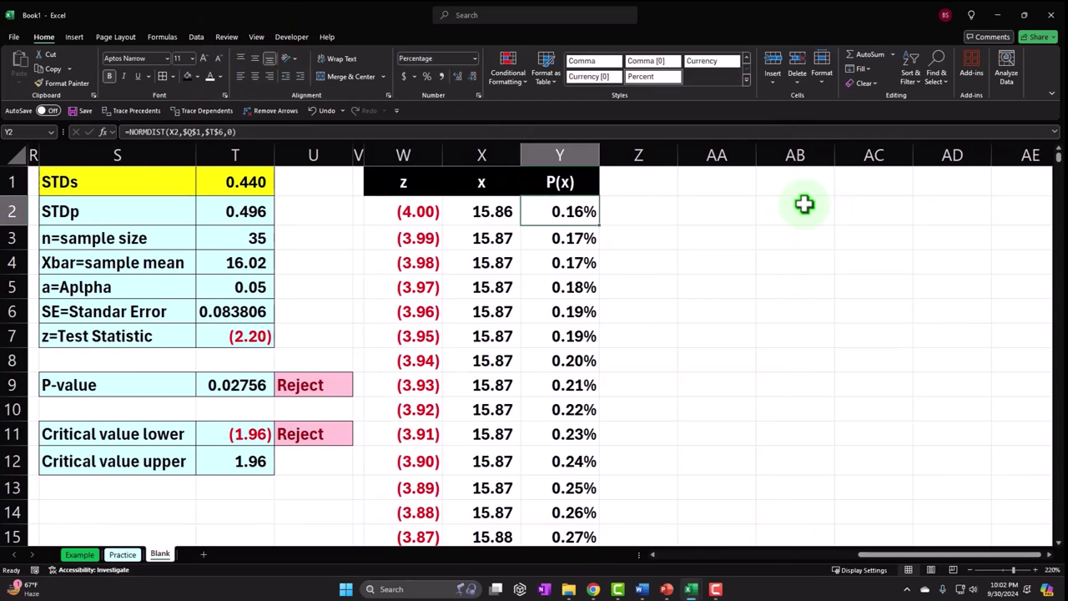
pyautogui.hotkey('ctrl', 'shift', 'Down')
pyautogui.hotkey('ctrl', 'BackSpace')
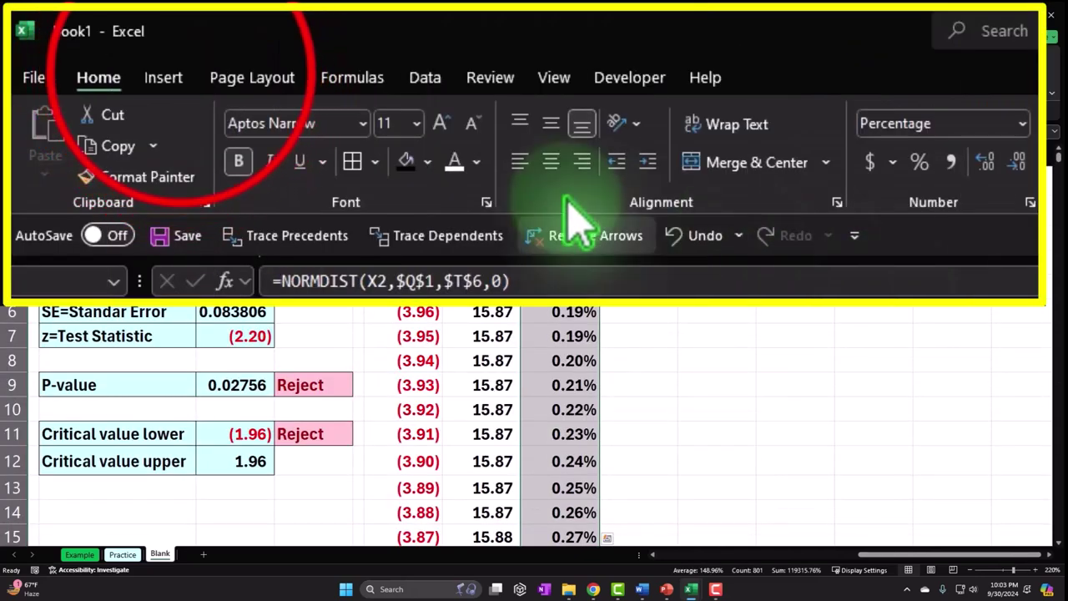
pyautogui.click(167, 79)
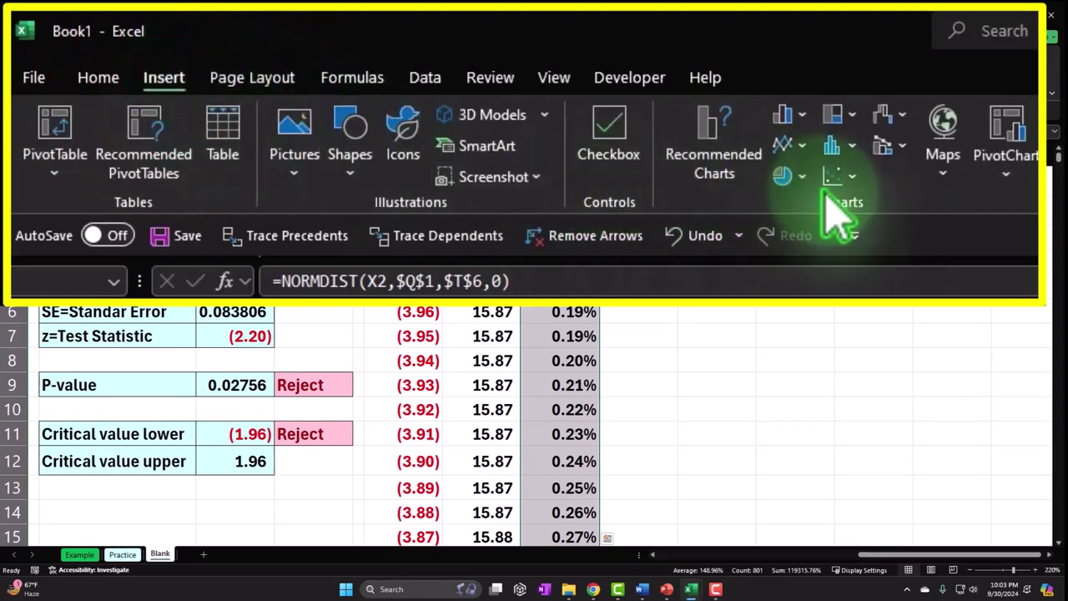
pyautogui.click(484, 95)
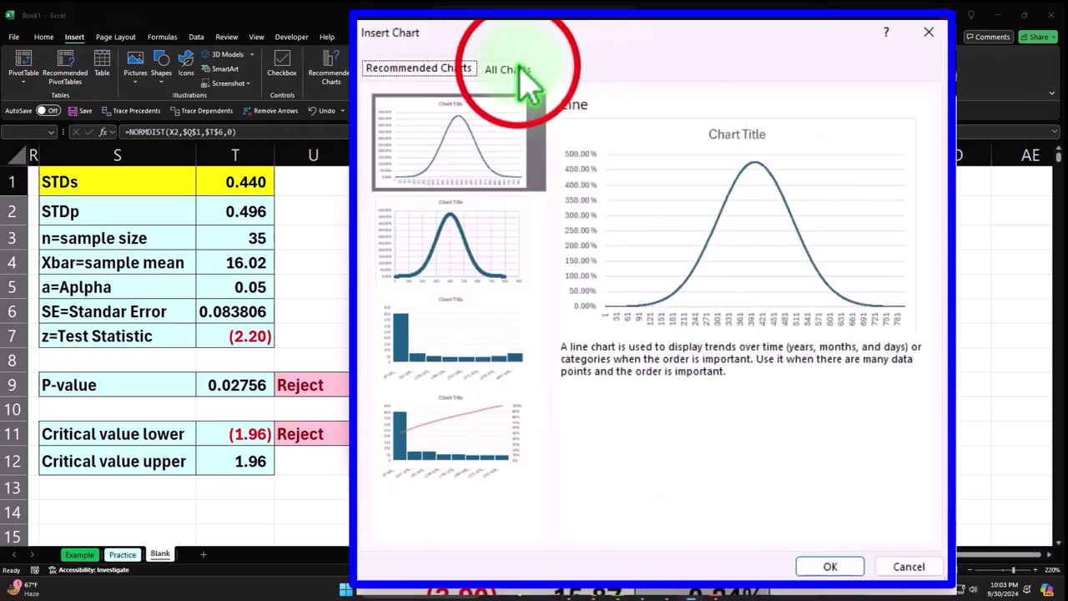
pyautogui.click(446, 152)
pyautogui.click(411, 242)
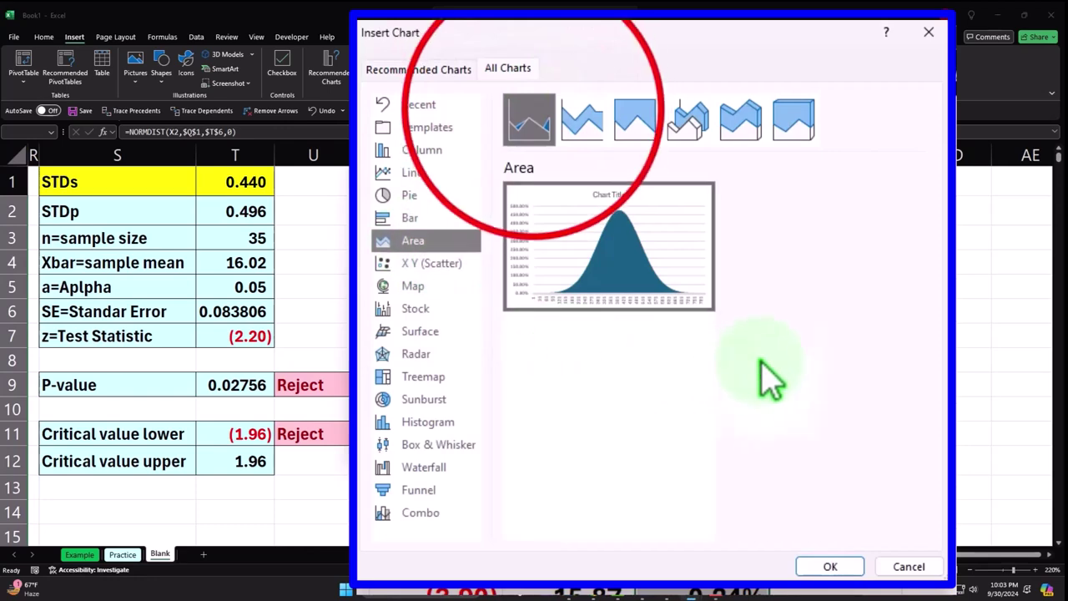
pyautogui.click(460, 178)
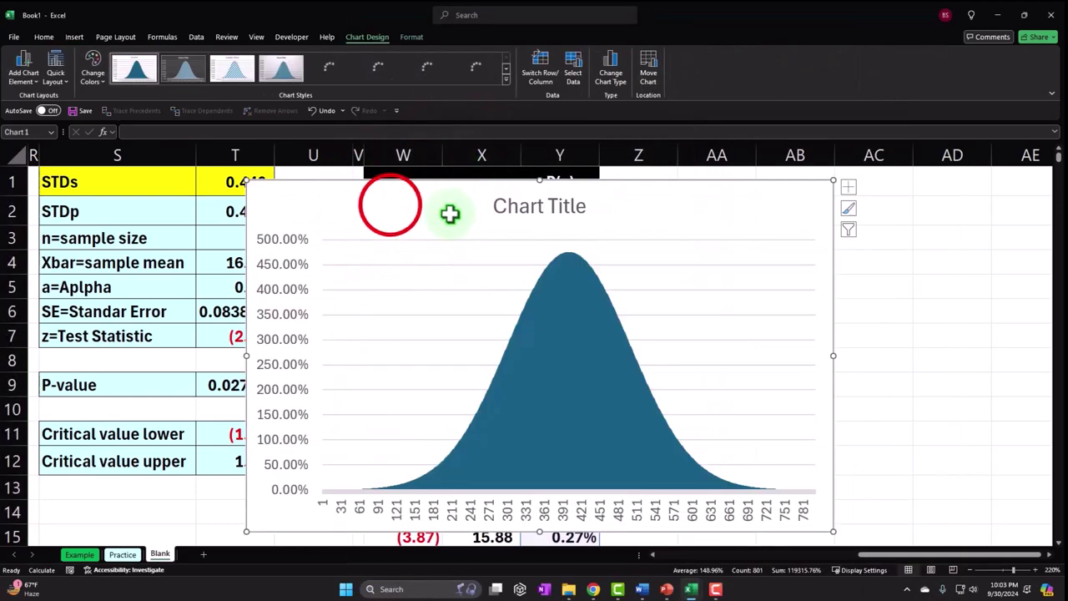
# - Move the area chart beside the P(x) column so it starts in column Z and no longer covers the tables
pyautogui.moveTo(465, 206); pyautogui.dragTo(773, 212)
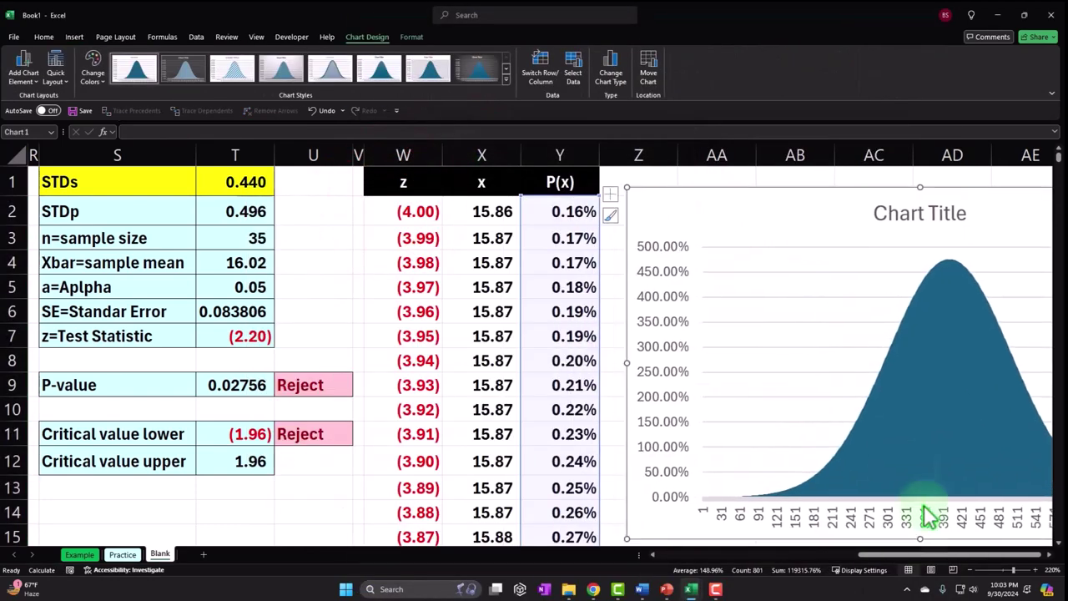
pyautogui.click(1050, 560)
pyautogui.click(1050, 560)
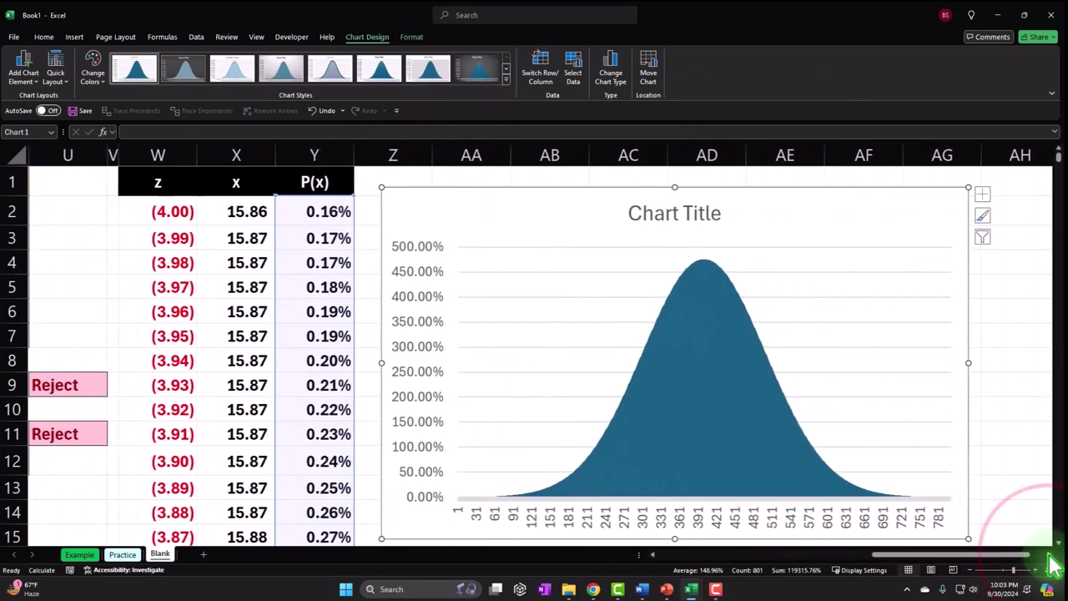
# - Delete the chart title and set the area chart's horizontal axis labels to the x values in X2:X802
pyautogui.click(709, 223)
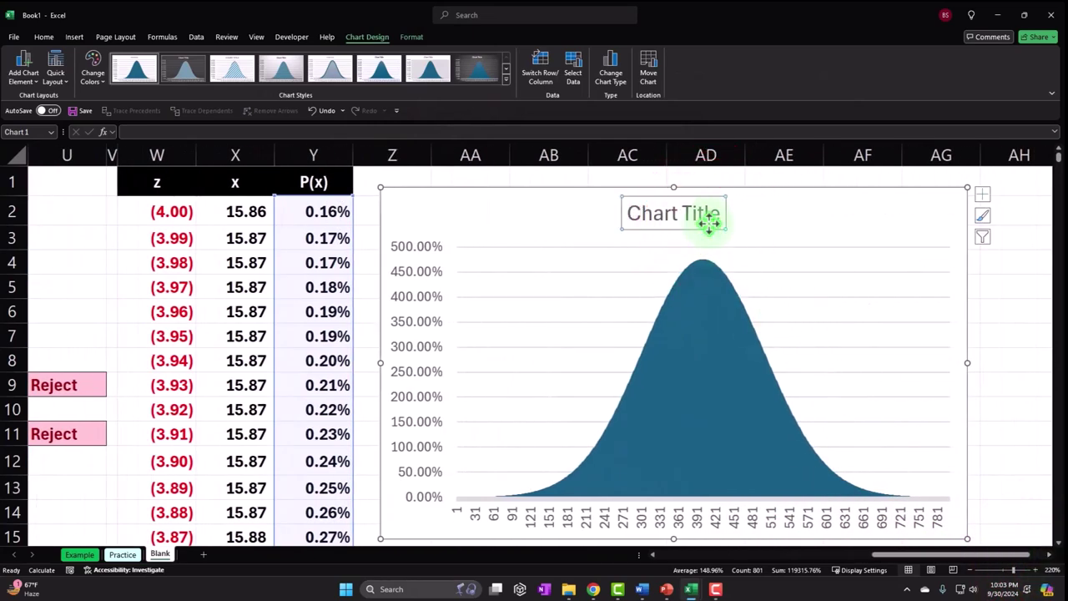
pyautogui.press('Delete')
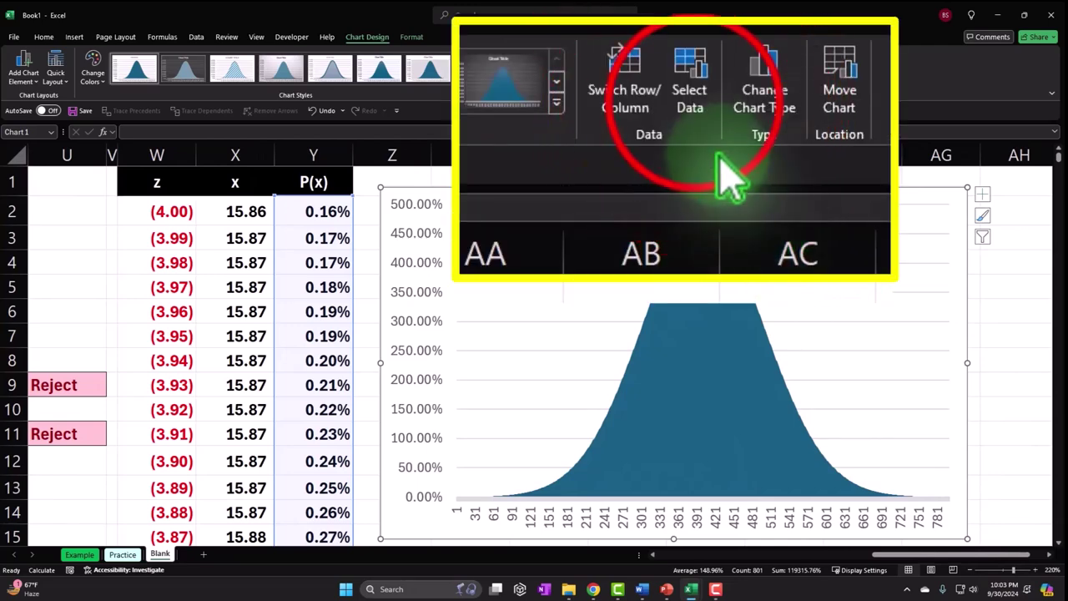
pyautogui.click(575, 74)
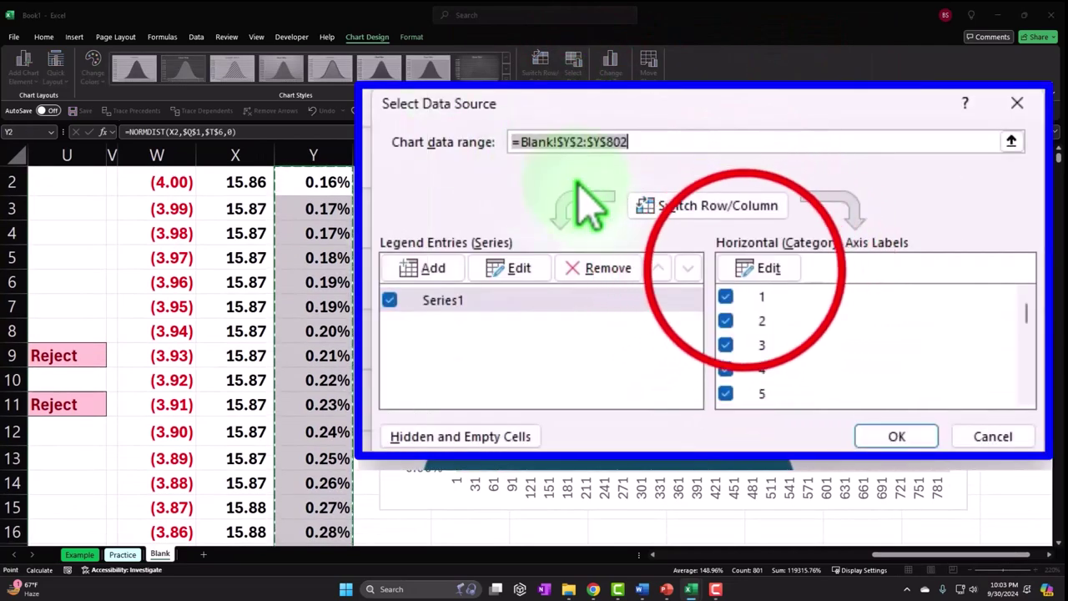
pyautogui.click(765, 269)
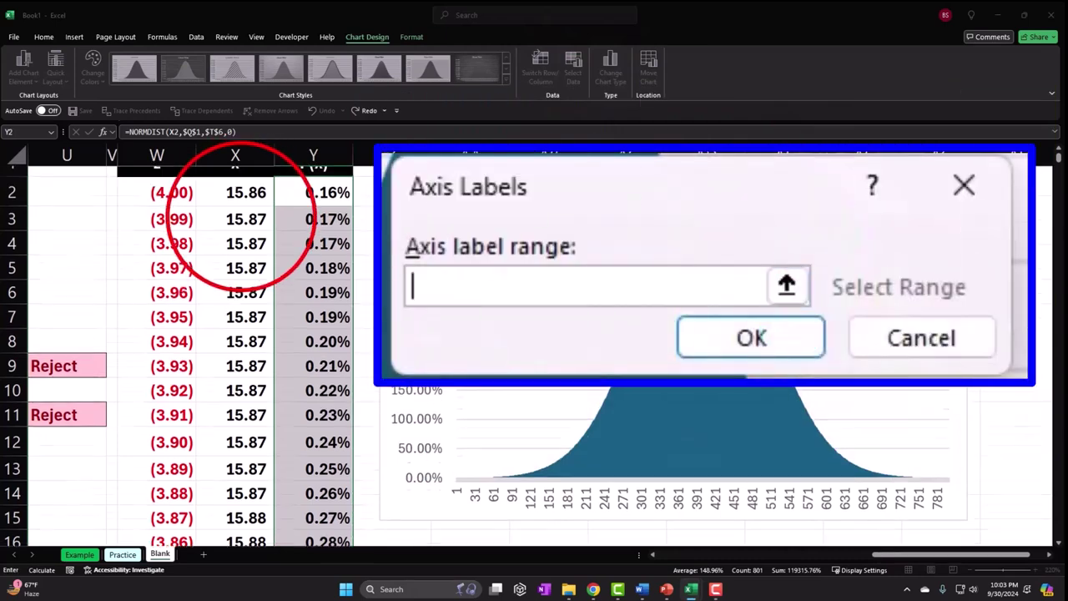
pyautogui.click(240, 210)
pyautogui.hotkey('ctrl', 'shift', 'Down')
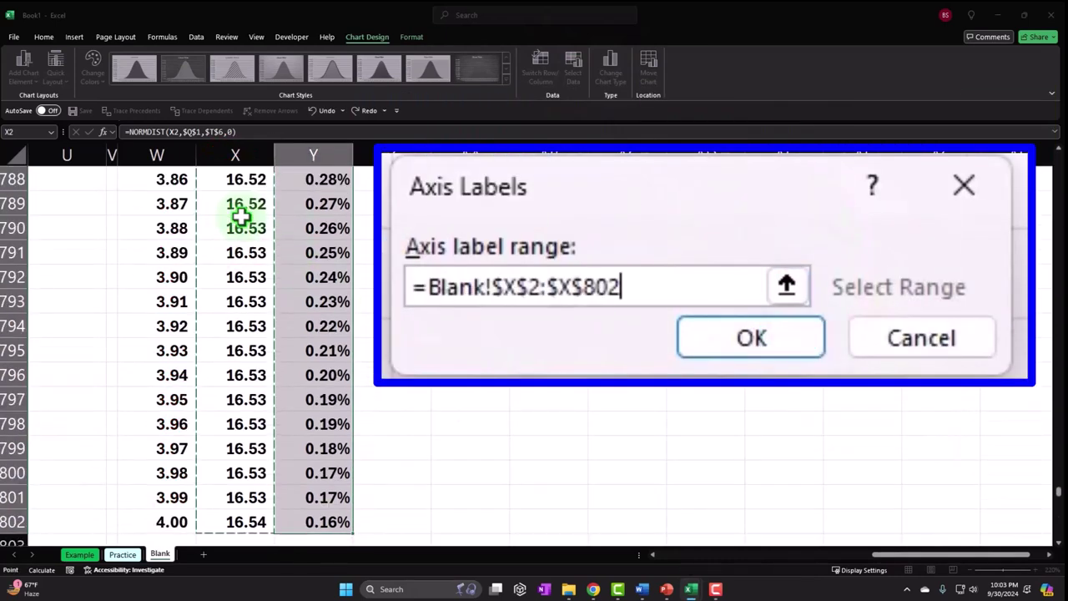
pyautogui.scroll(20, 241, 217)
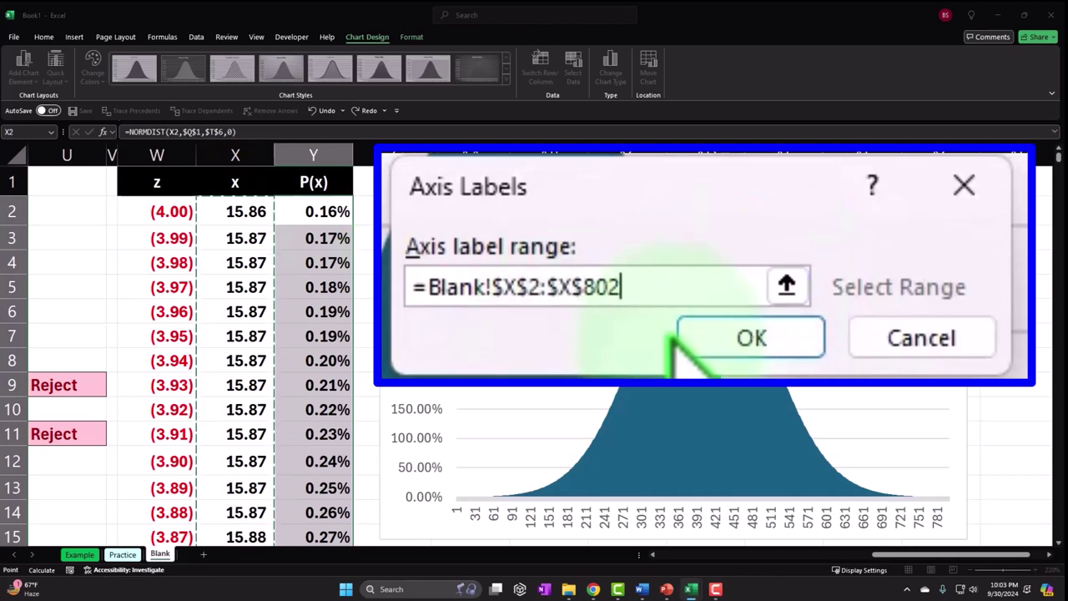
pyautogui.click(786, 286)
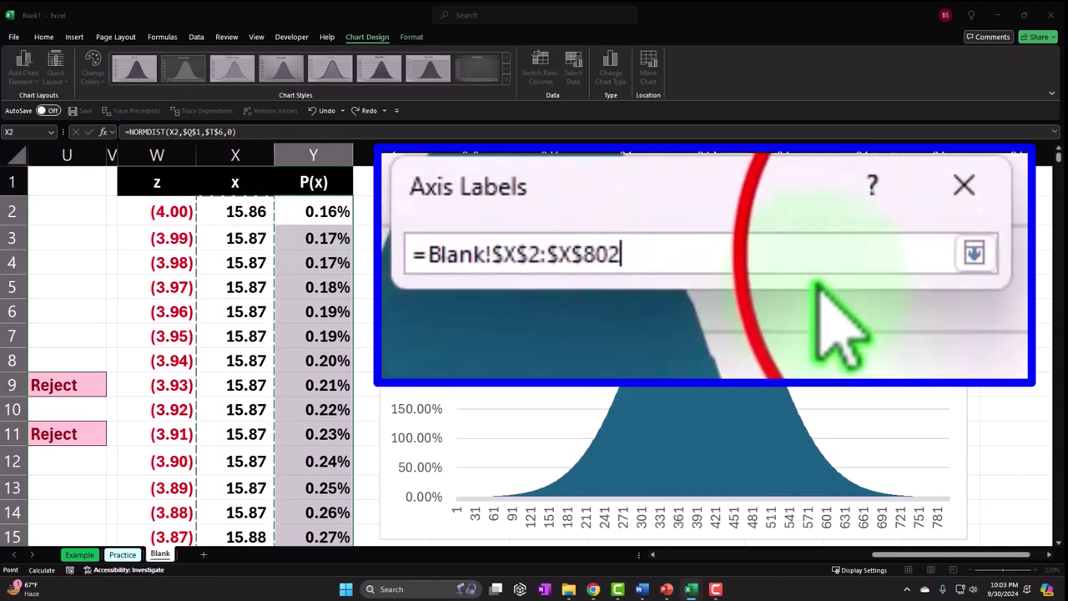
pyautogui.click(975, 255)
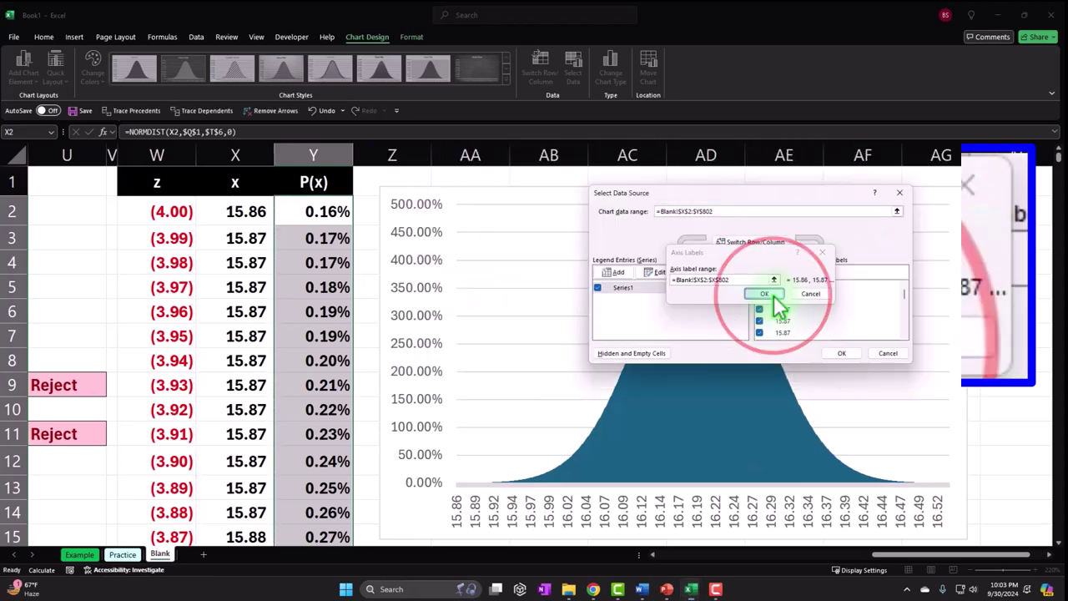
pyautogui.click(756, 338)
pyautogui.click(905, 405)
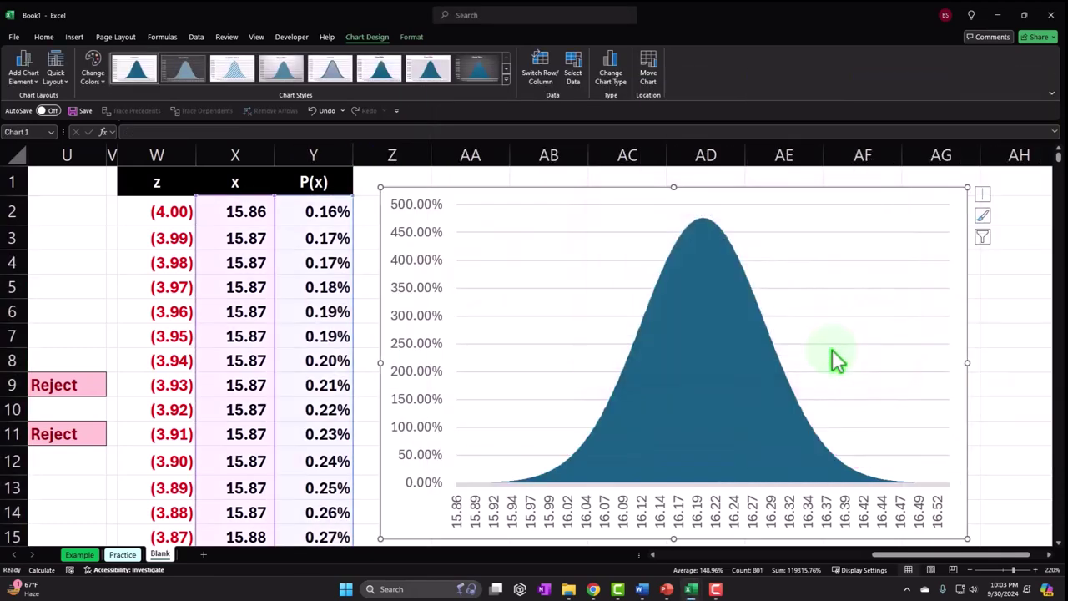
# - Examine the area chart's x axis labels and the lower and upper critical values in T11:T12
pyautogui.moveTo(501, 203); pyautogui.dragTo(576, 238)
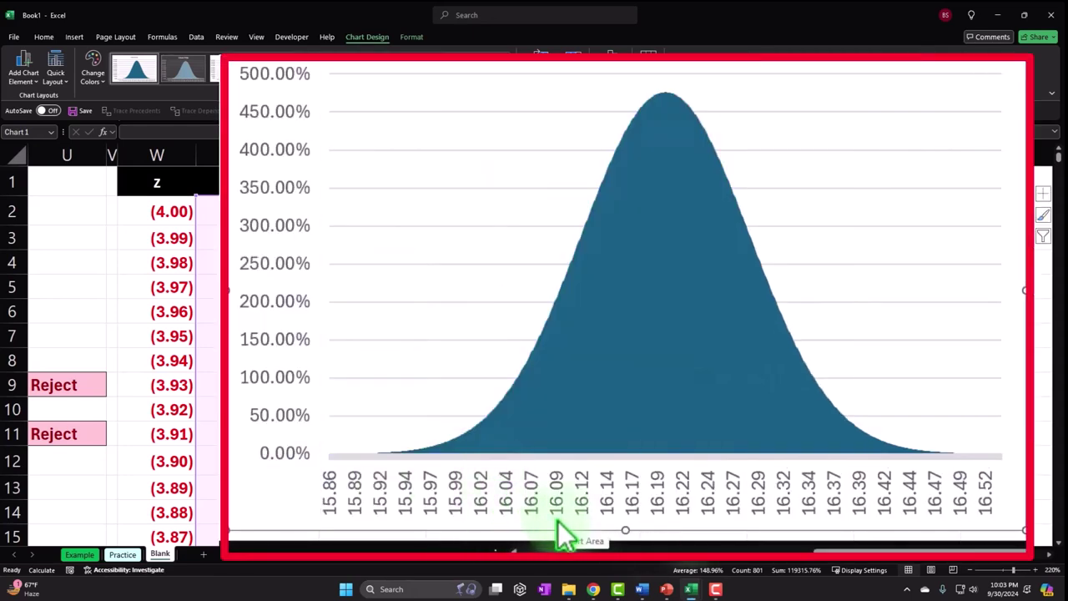
pyautogui.press('Escape')
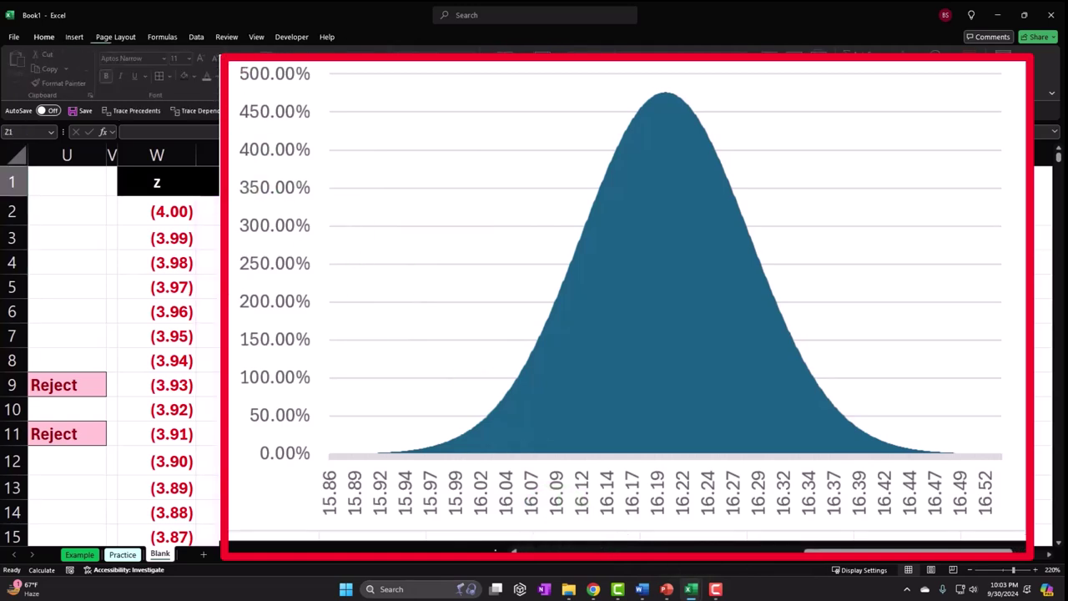
pyautogui.press('Left')
pyautogui.press('Left')
pyautogui.press('Left')
pyautogui.press('Left')
pyautogui.press('Left')
pyautogui.press('Left')
pyautogui.press('Left')
pyautogui.press('Left')
pyautogui.press('Left')
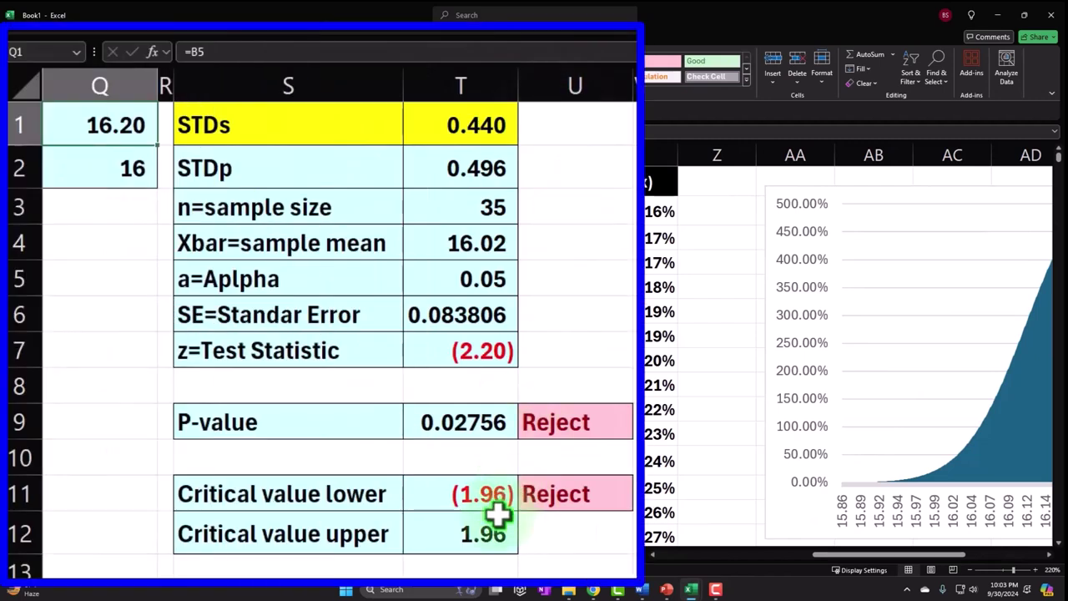
pyautogui.click(495, 501)
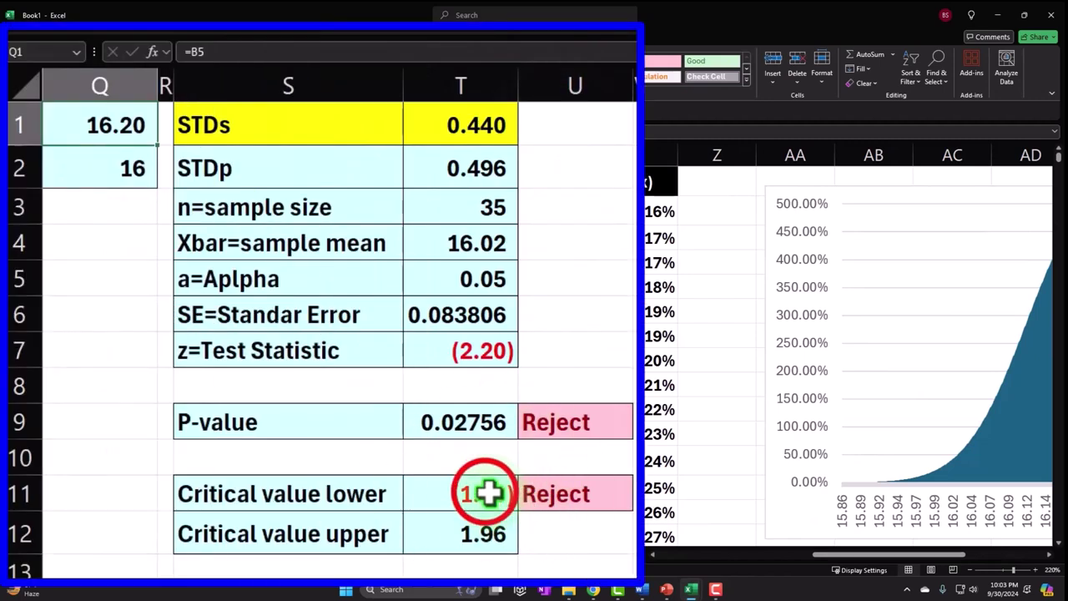
pyautogui.moveTo(485, 513); pyautogui.dragTo(485, 531)
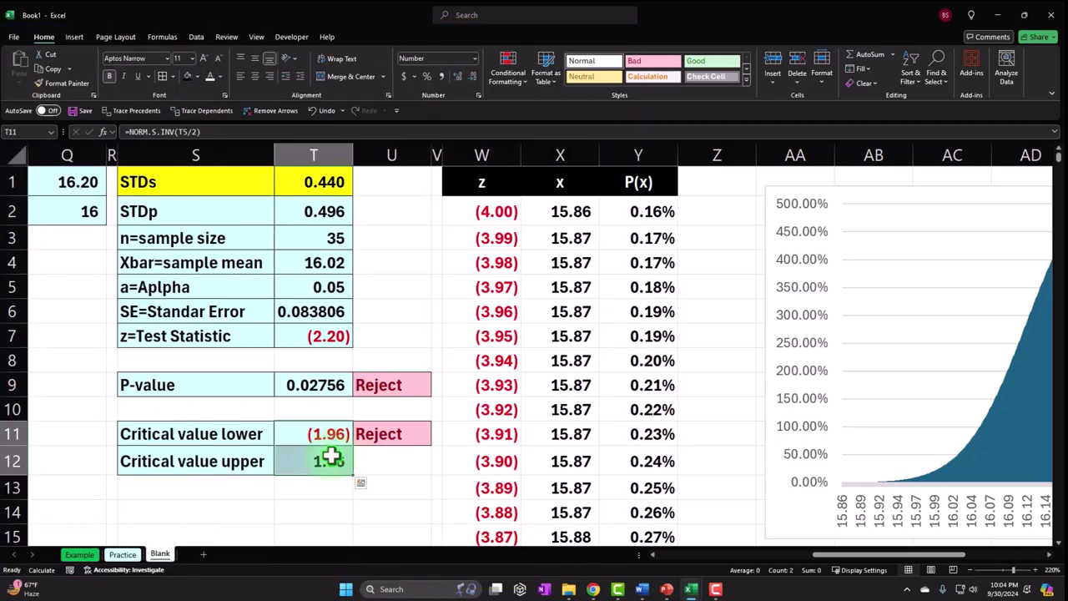
# - Enter the formula =T11>z<T12 in Z1 as a header built from the lower and upper critical values
pyautogui.click(718, 179)
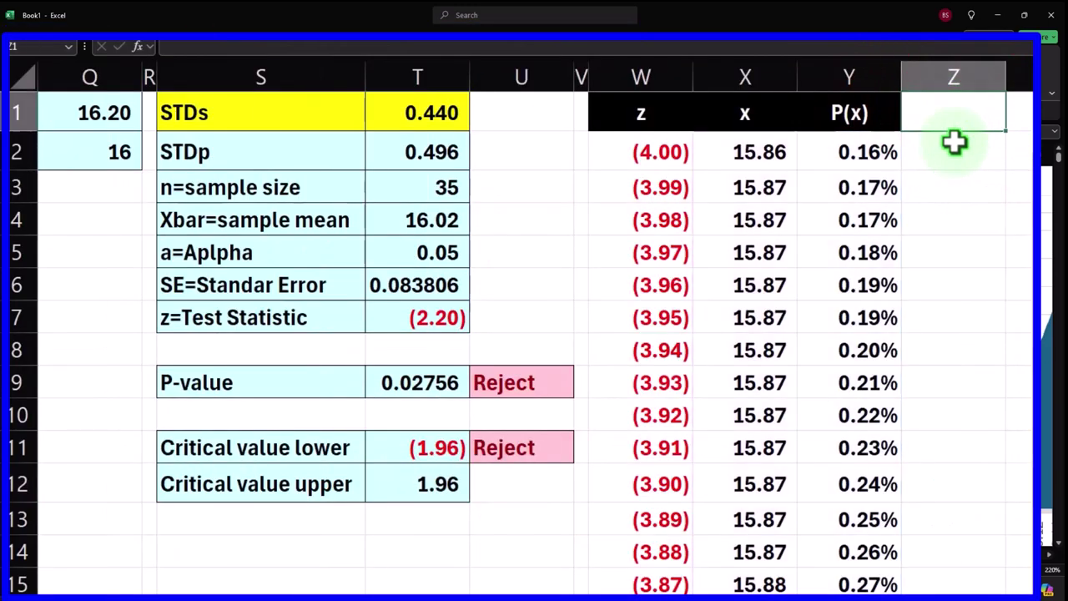
pyautogui.write('=')
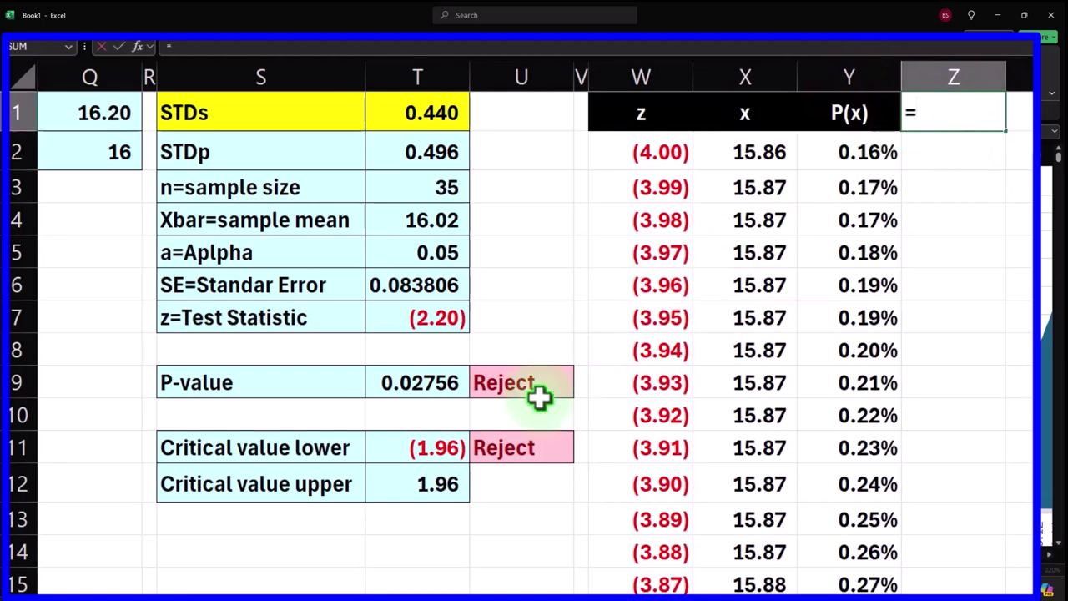
pyautogui.click(442, 448)
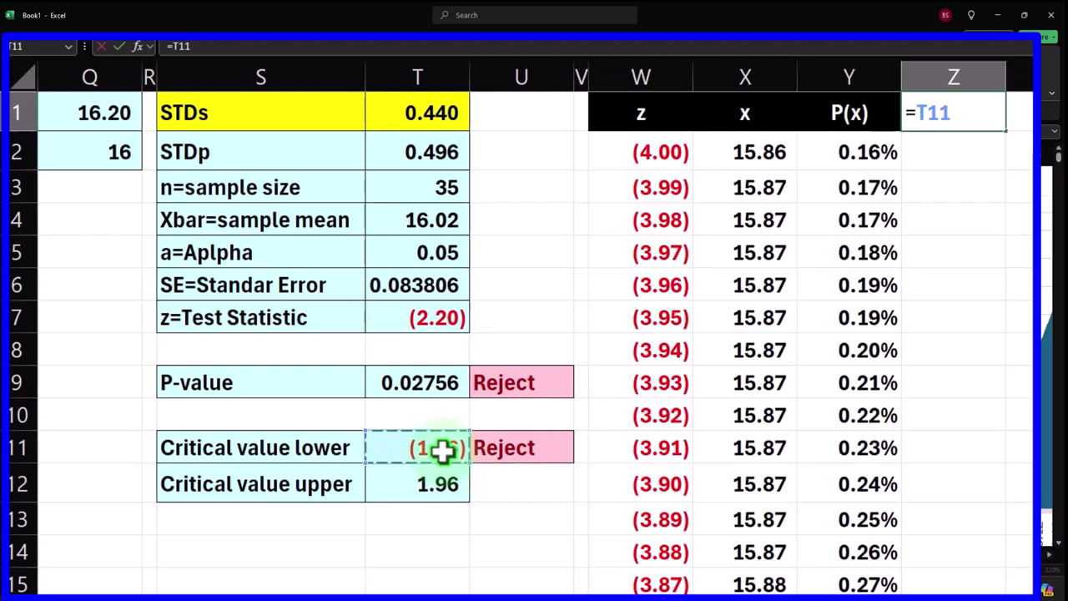
pyautogui.write('?')
pyautogui.press('BackSpace')
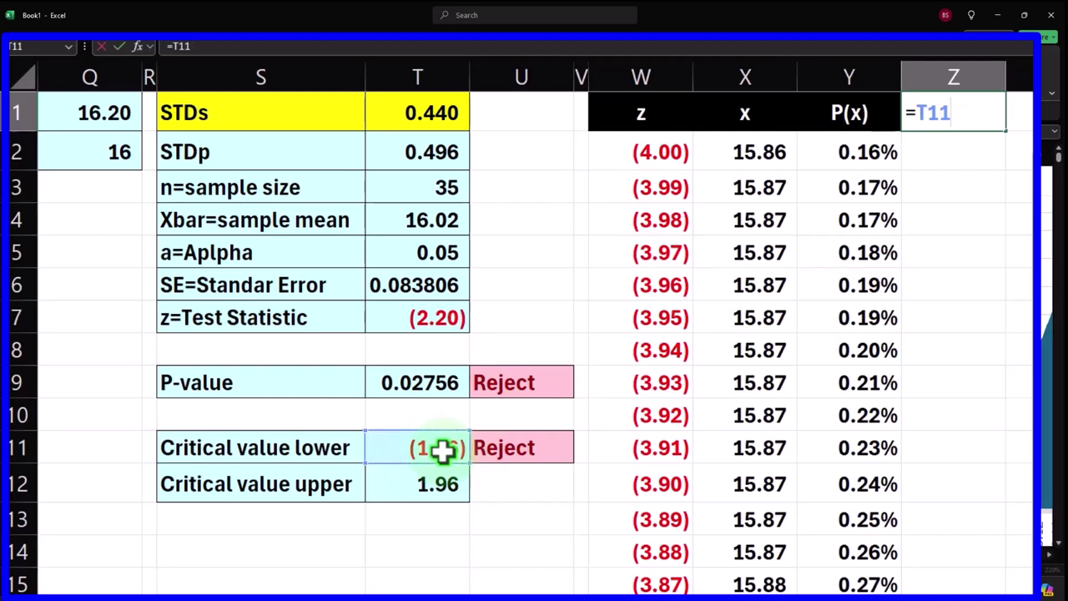
pyautogui.write('>')
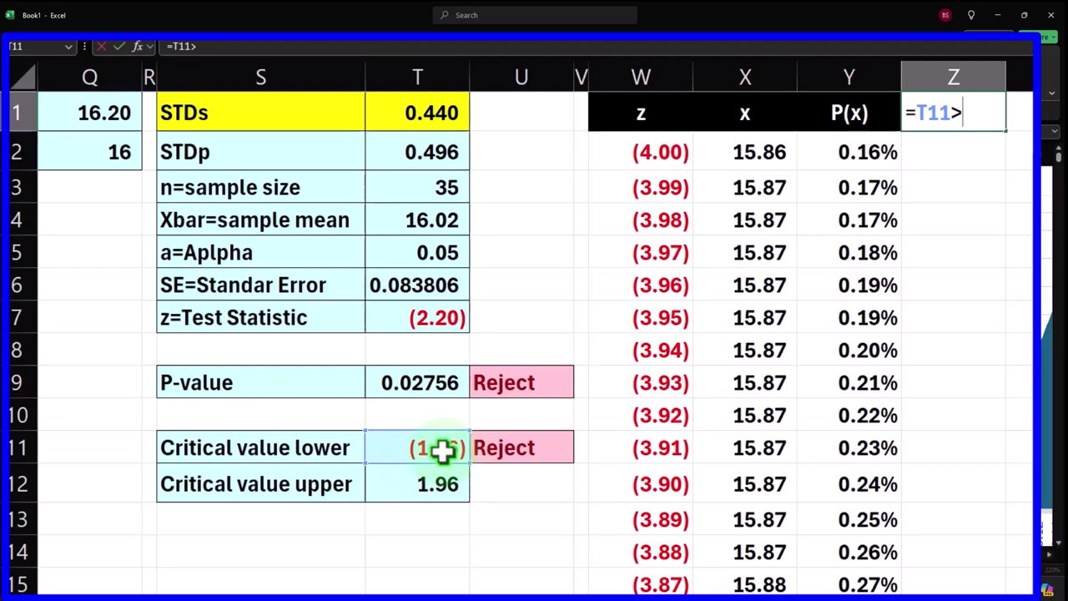
pyautogui.write('z')
pyautogui.press('Escape')
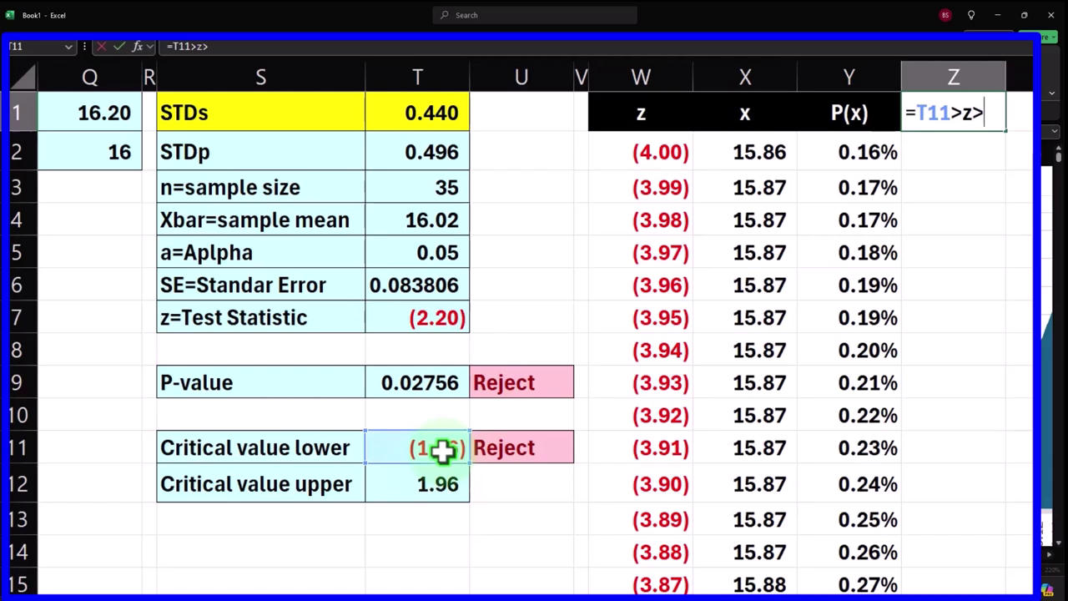
pyautogui.press('BackSpace')
pyautogui.press('BackSpace')
pyautogui.press('BackSpace')
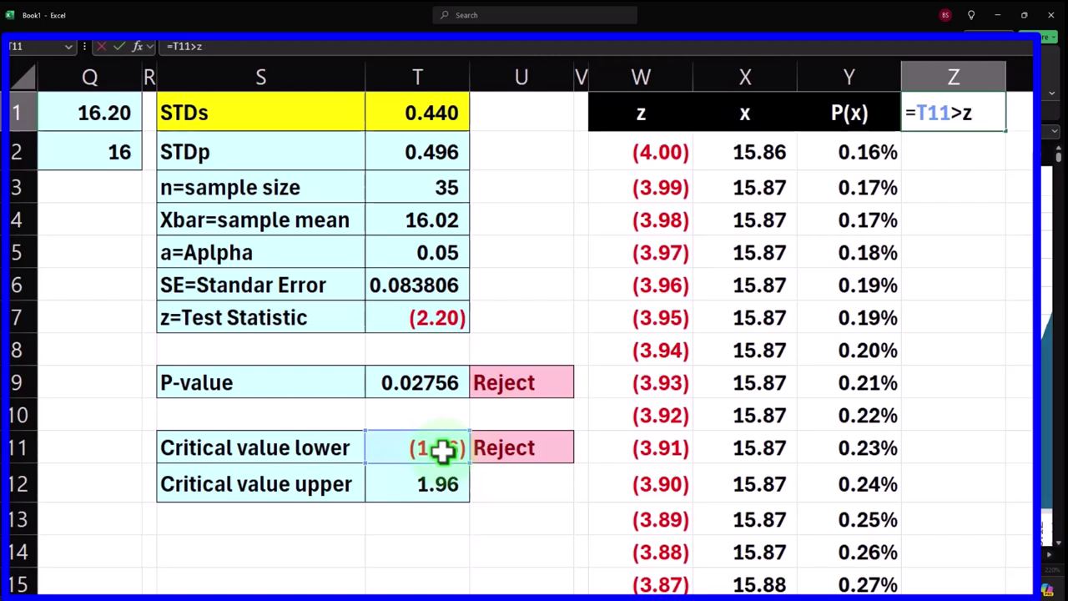
pyautogui.write('>z<')
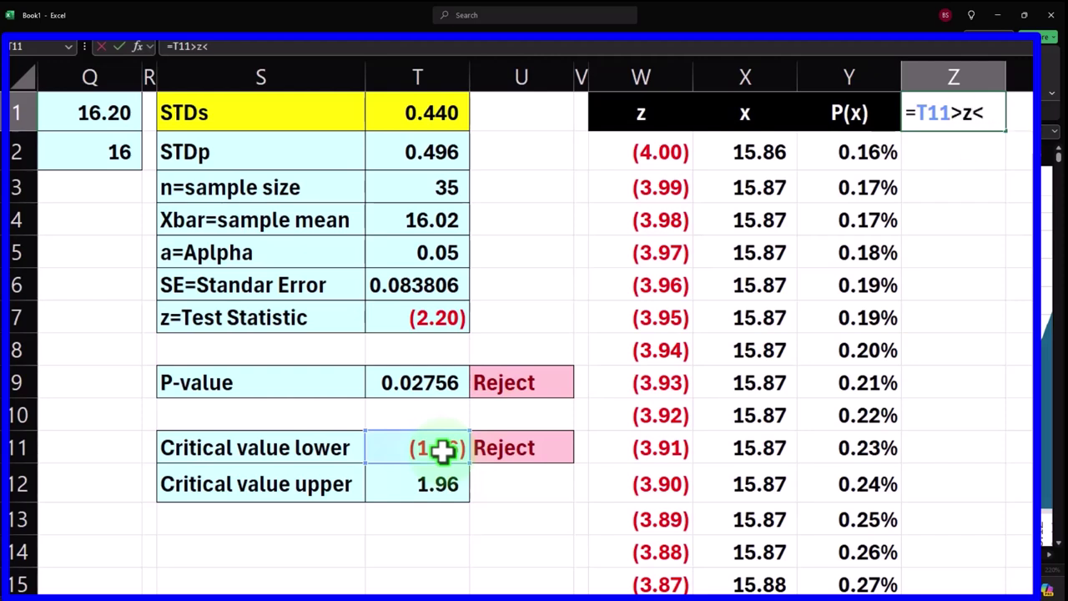
pyautogui.click(436, 497)
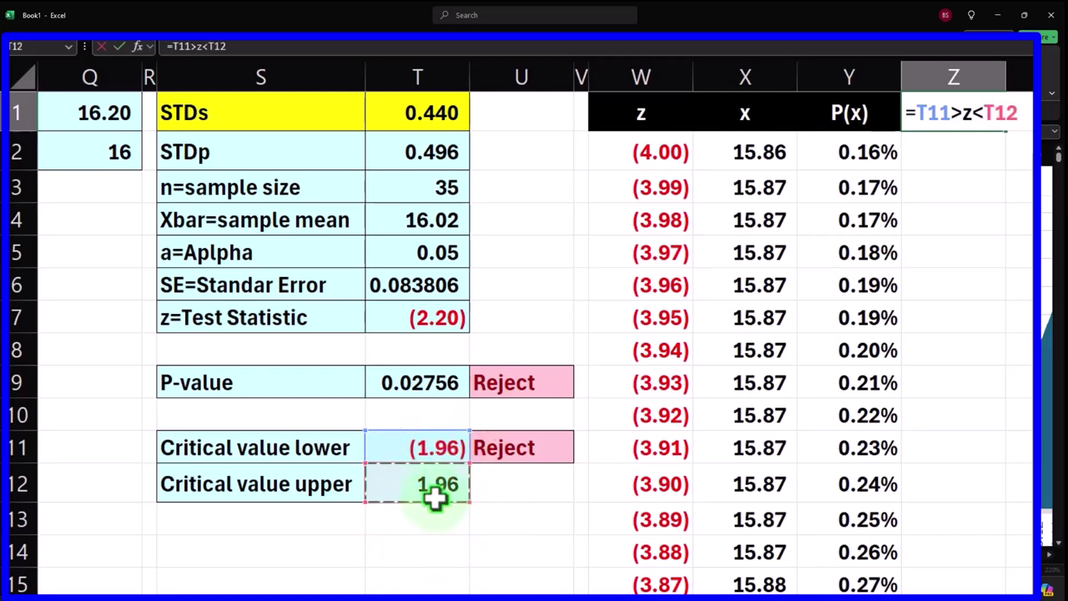
pyautogui.press('Return')
pyautogui.press('Up')
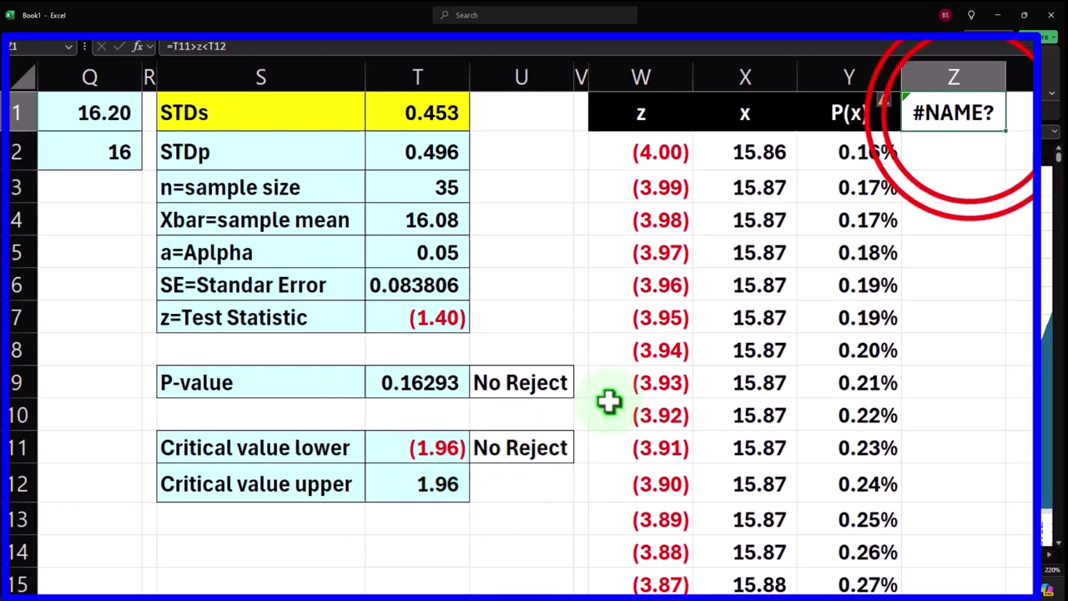
# - Enclose the >z< part of the Z1 formula in quotation marks and try to commit it
pyautogui.doubleClick(968, 117)
pyautogui.click(954, 104)
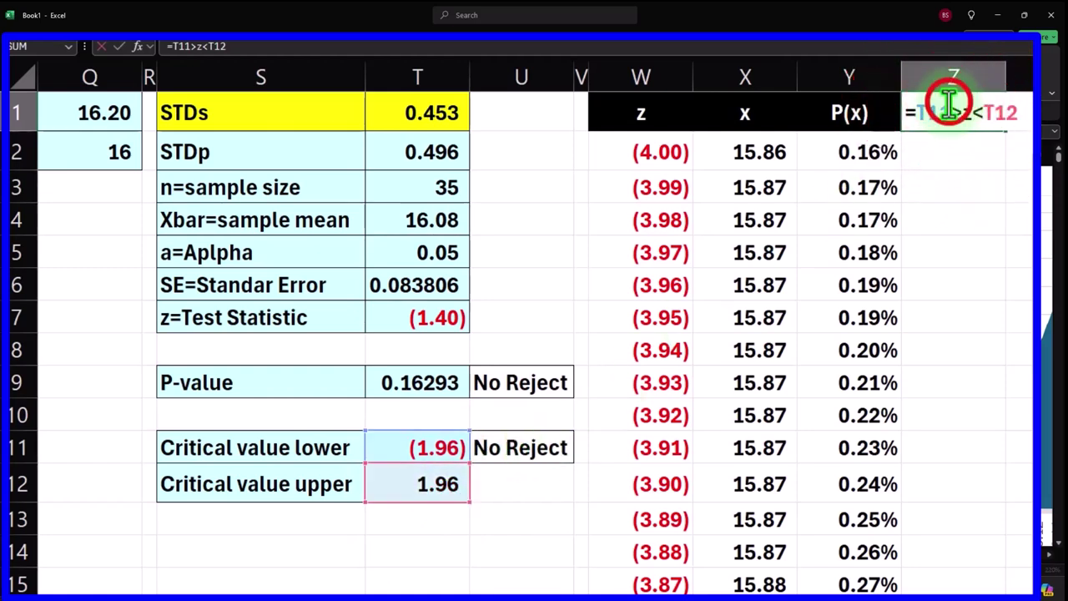
pyautogui.write('"')
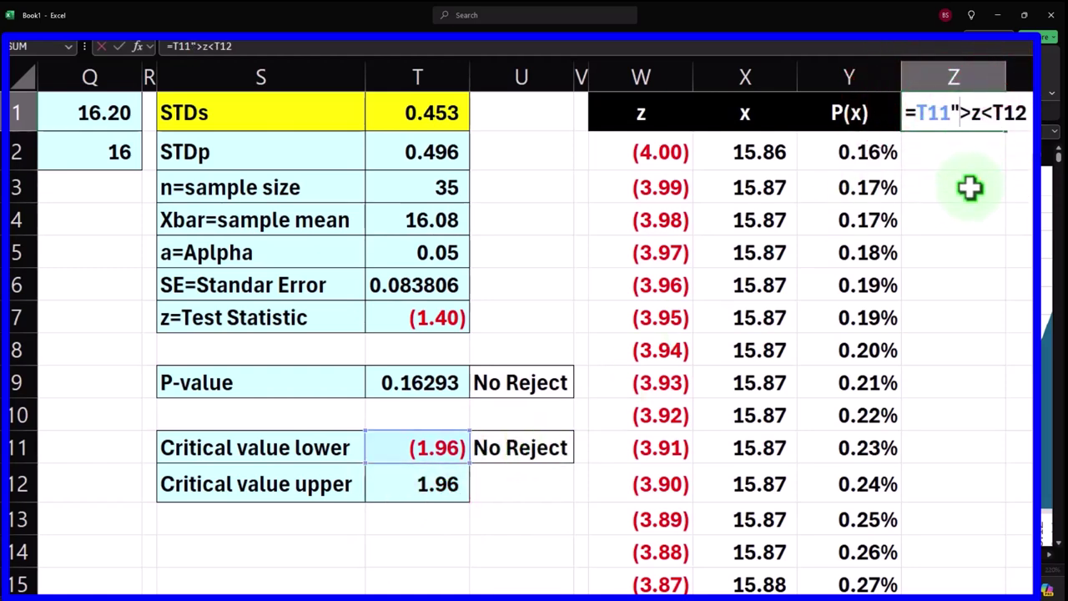
pyautogui.press('Right')
pyautogui.press('Right')
pyautogui.press('Right')
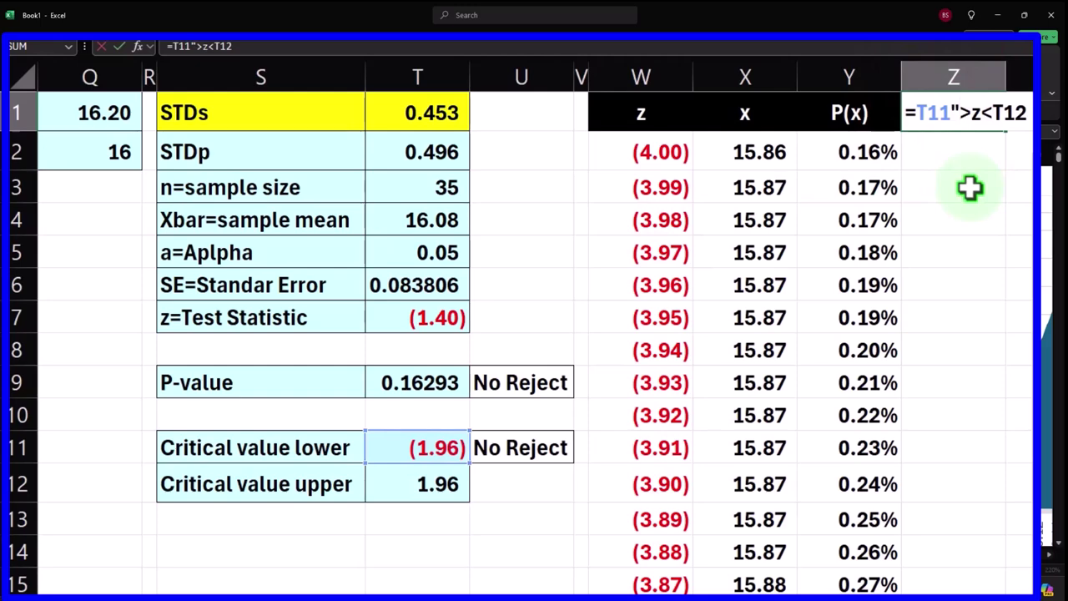
pyautogui.write('"')
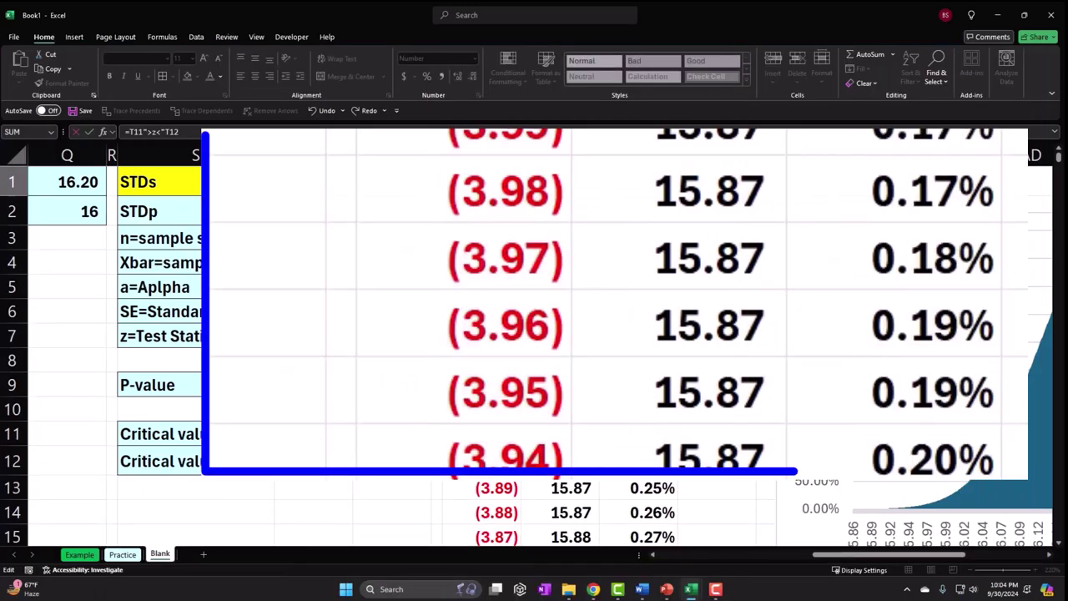
pyautogui.press('Return')
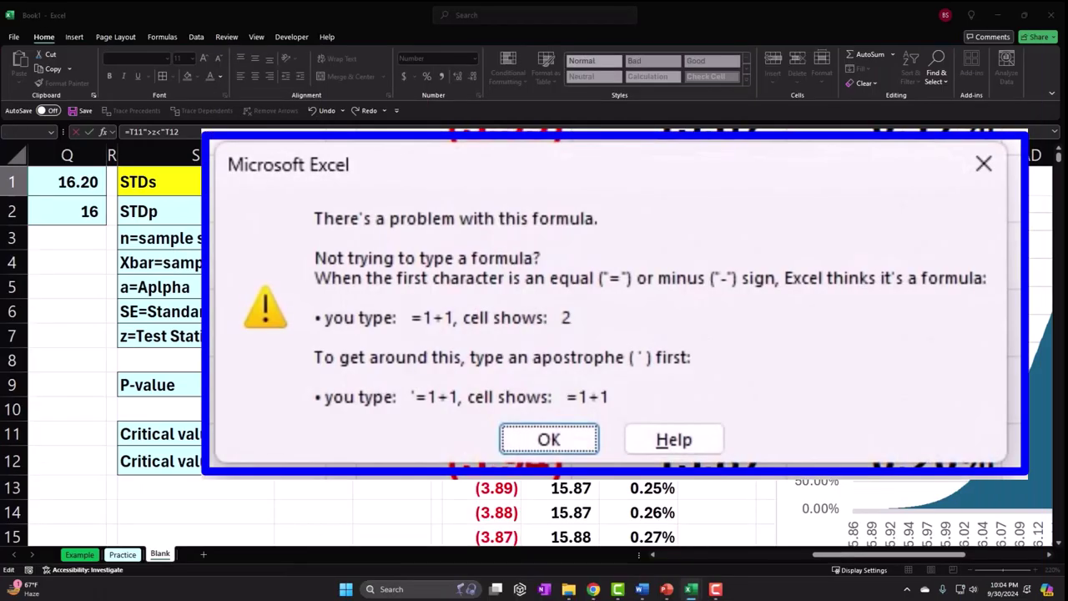
pyautogui.click(984, 163)
# - Join the cell references and the quoted text with ampersands so Z1 contains =T11&">z<"&T12
pyautogui.click(705, 187)
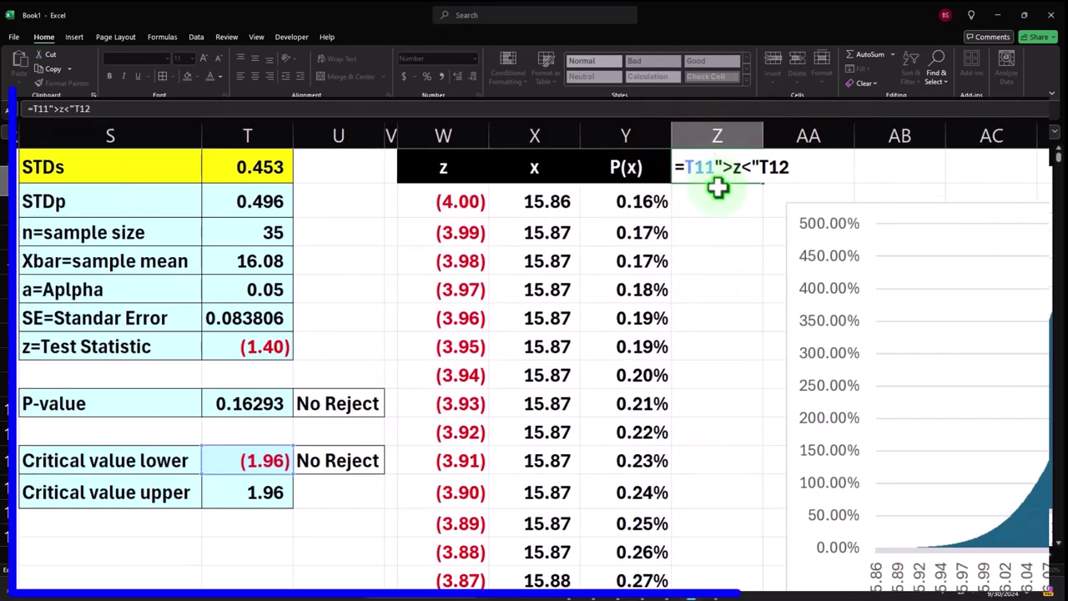
pyautogui.write('&')
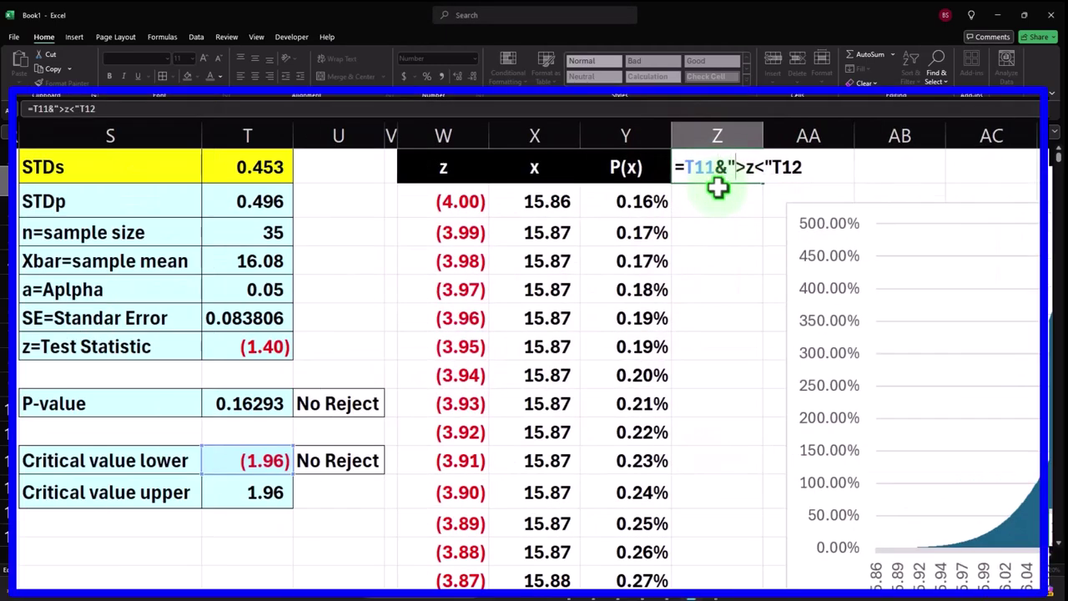
pyautogui.write('&')
pyautogui.hotkey('ctrl', 'Return')
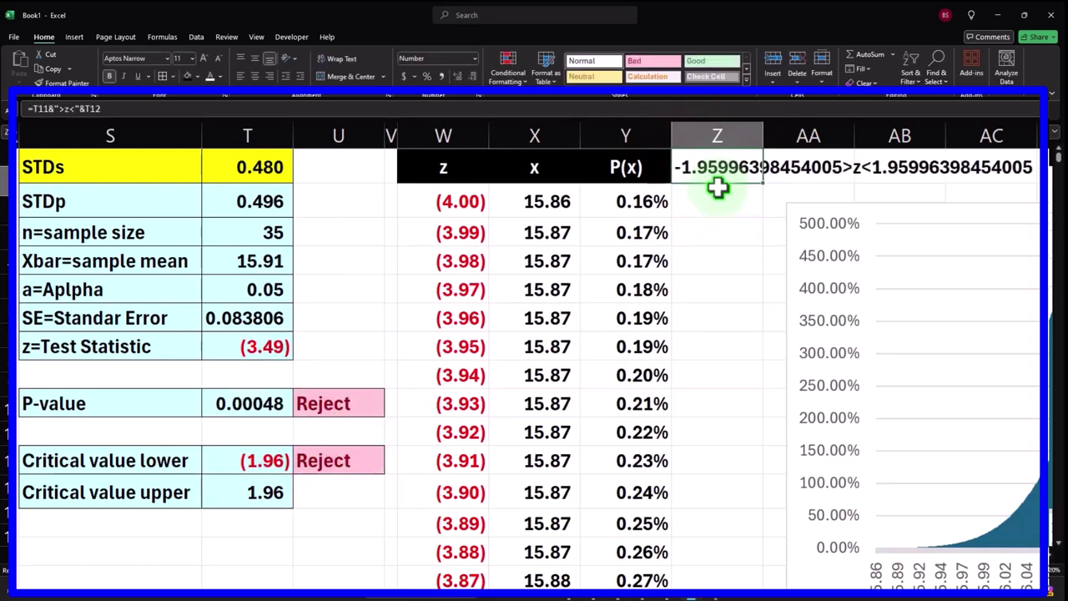
# - Wrap the T11 reference in the Z1 header formula in ROUND with 2 digits
pyautogui.click(735, 159)
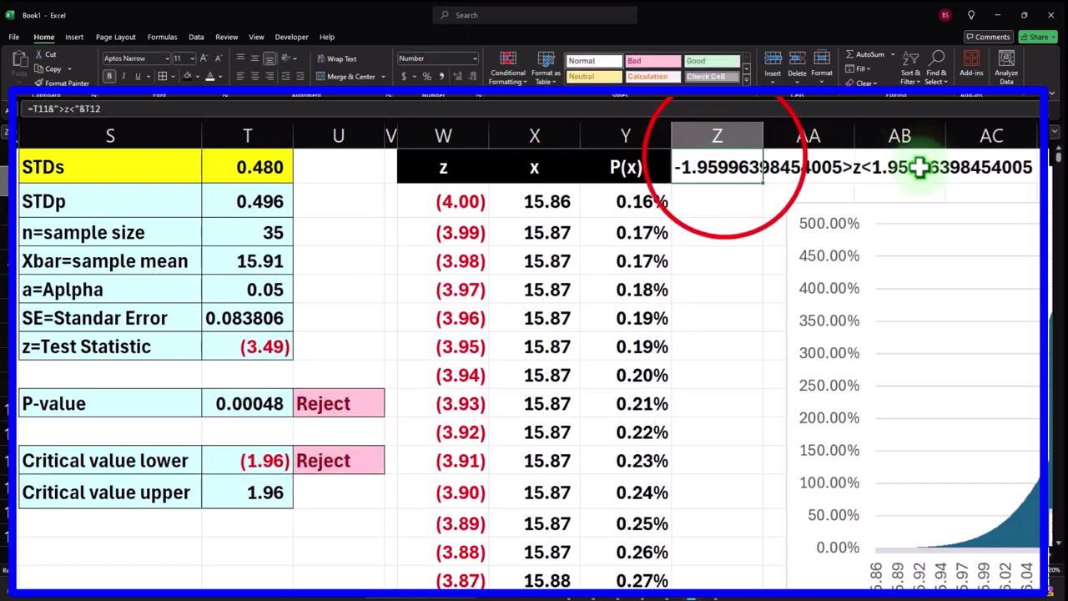
pyautogui.doubleClick(718, 167)
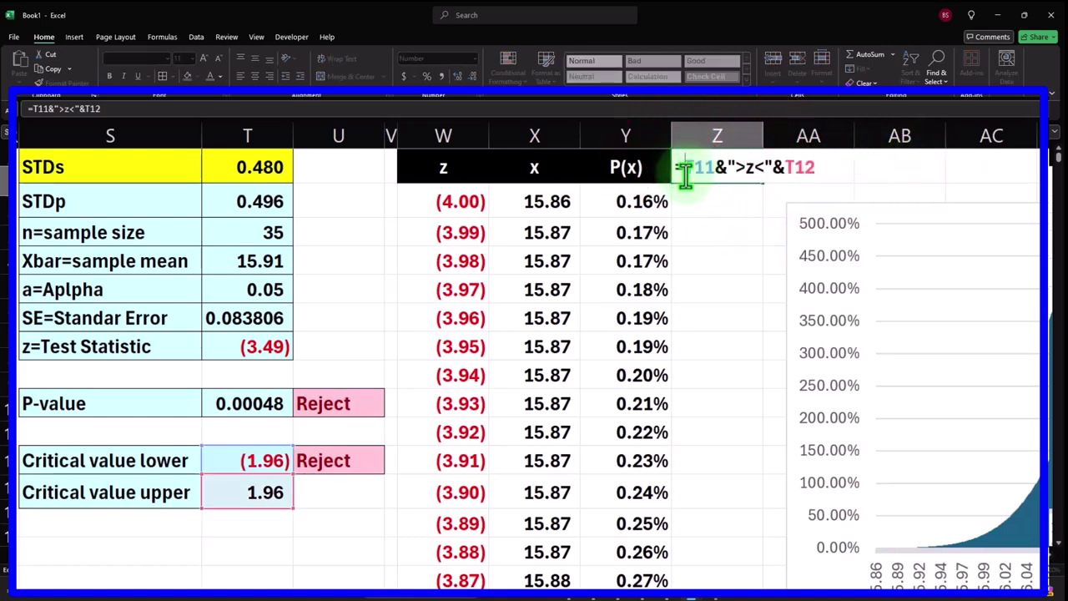
pyautogui.write('rou')
pyautogui.press('Tab')
pyautogui.write(',')
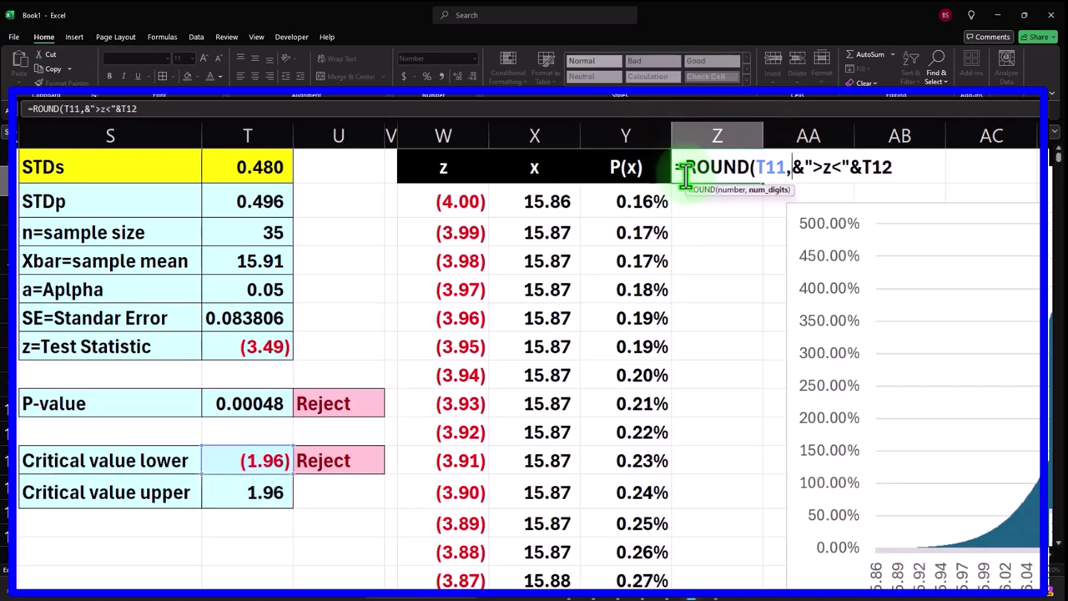
pyautogui.write('2')
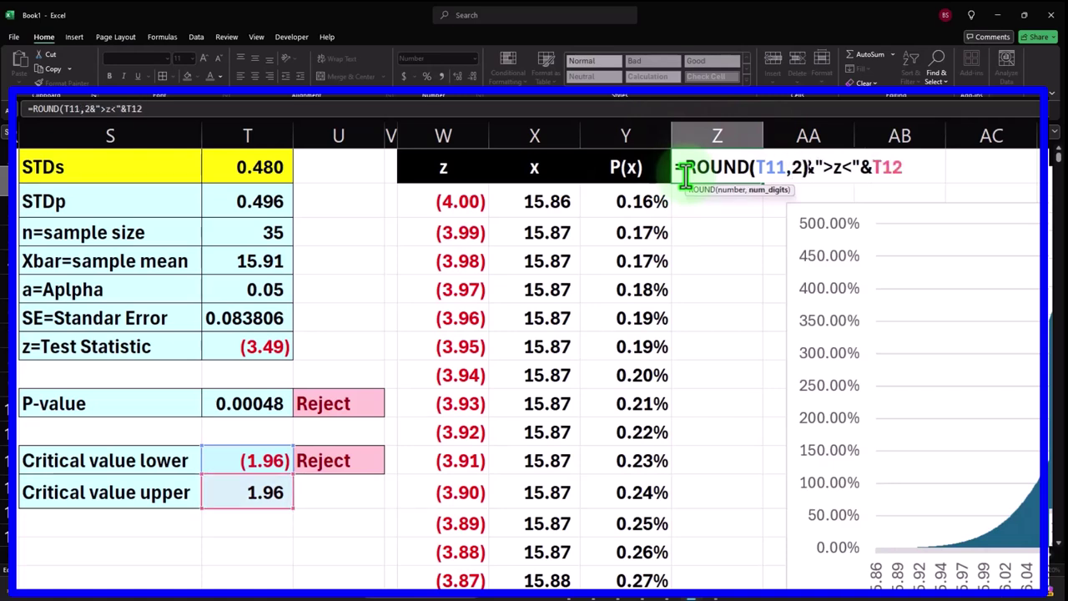
pyautogui.write(')')
# - Round T12 to 2 digits as well, so Z1 contains =ROUND(T11,2)&">z<"&ROUND(T12,2)
pyautogui.click(851, 169)
pyautogui.click(881, 167)
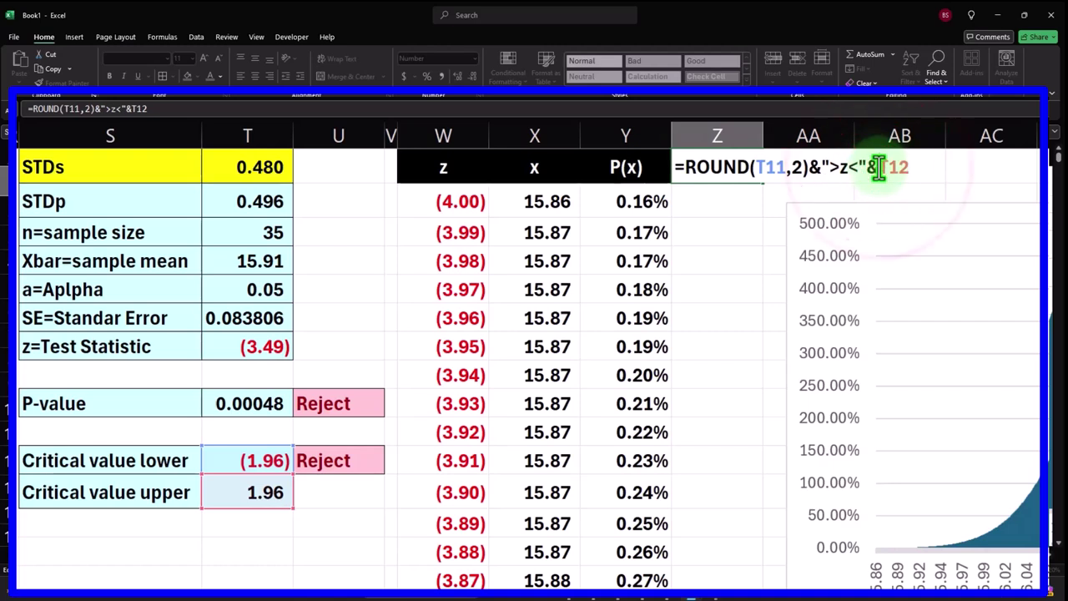
pyautogui.write('rou')
pyautogui.press('Tab')
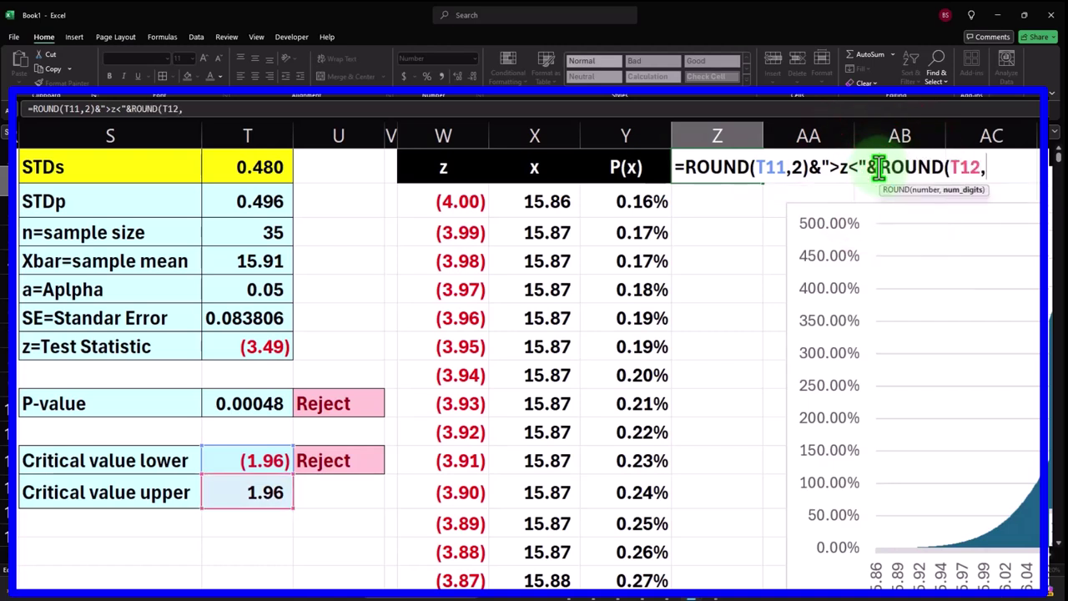
pyautogui.write(')')
pyautogui.press('Return')
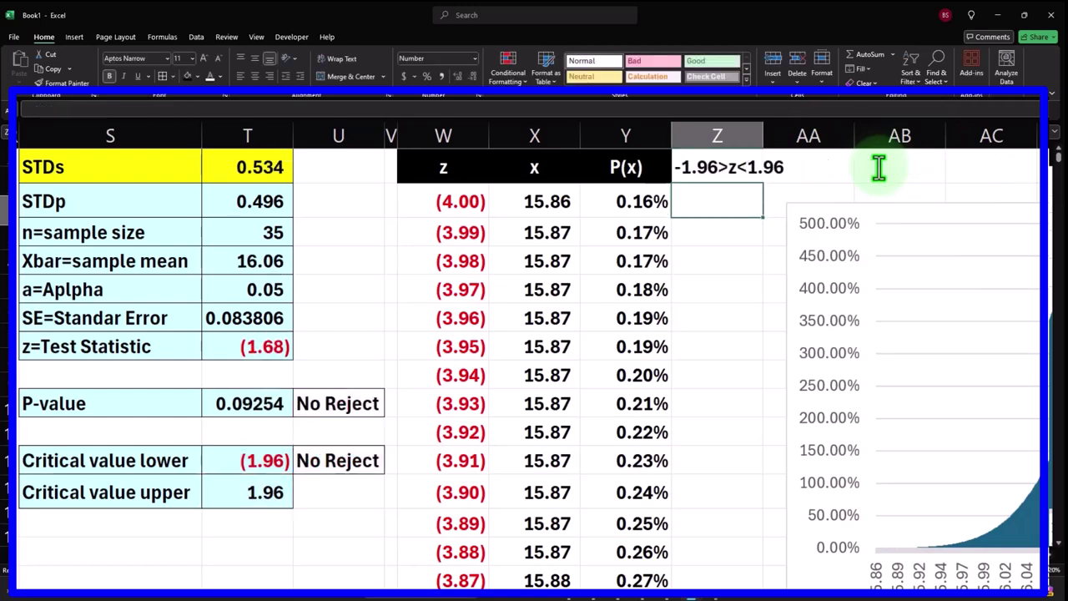
# - Widen column Z to fit its header and format Z1 with black fill, white text and centered alignment
pyautogui.click(768, 159)
pyautogui.moveTo(763, 138); pyautogui.dragTo(788, 148)
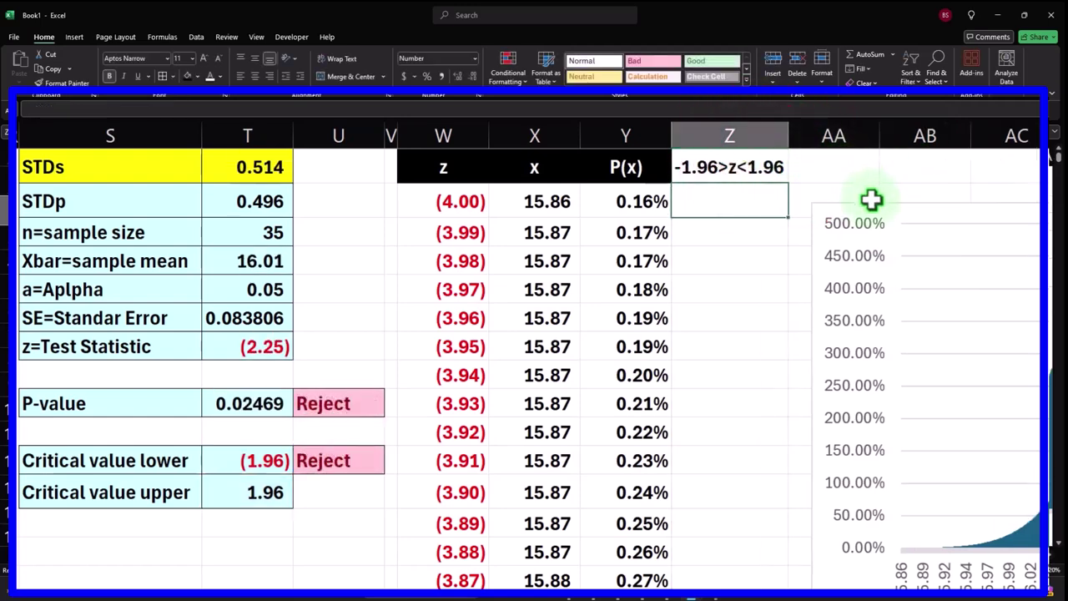
pyautogui.click(718, 182)
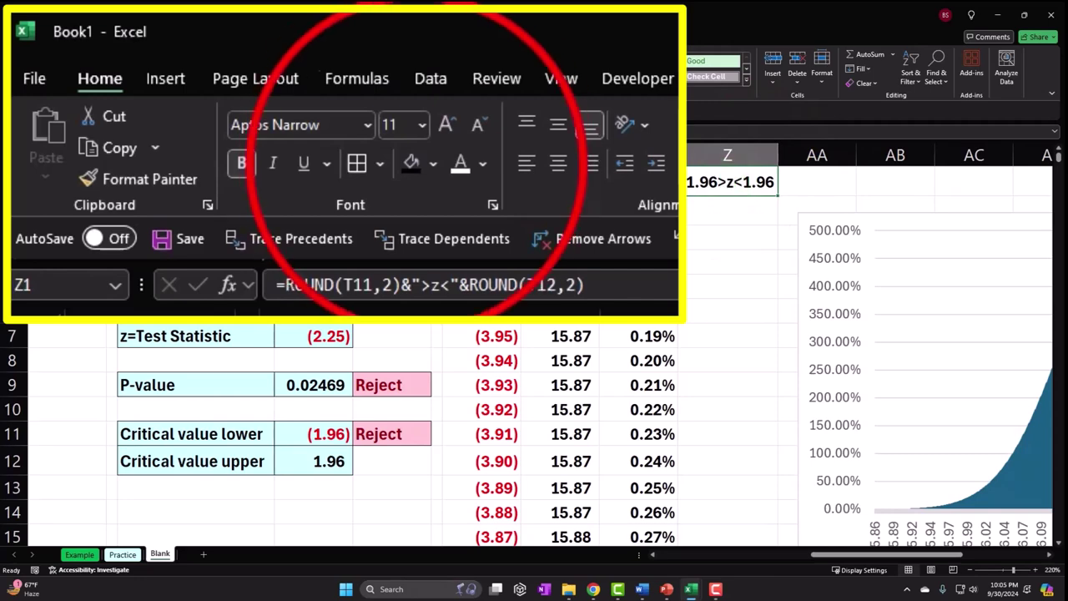
pyautogui.click(412, 163)
pyautogui.click(460, 163)
pyautogui.click(558, 163)
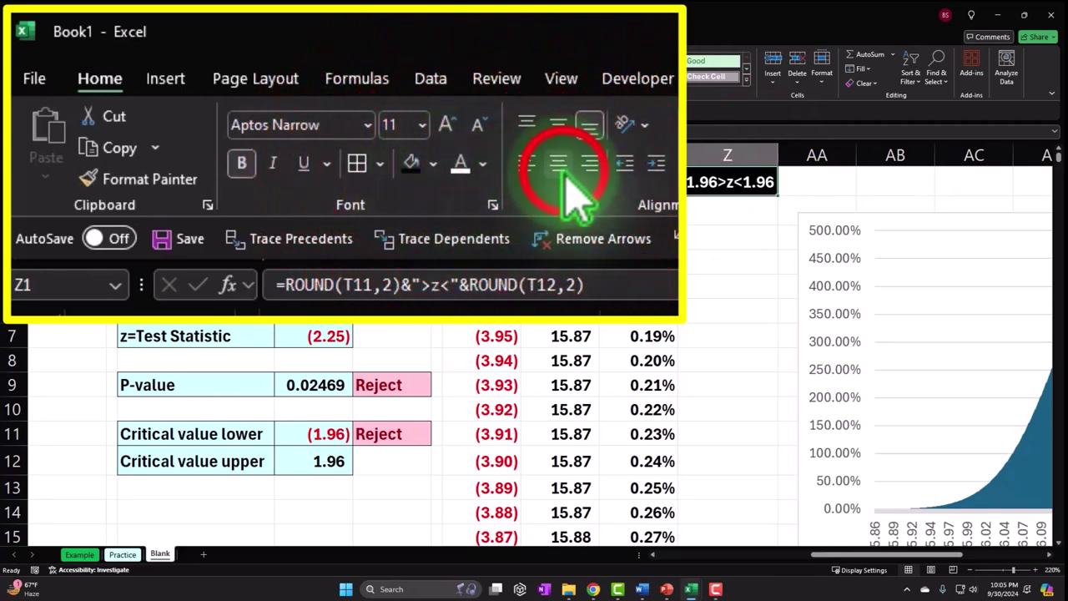
# - Move the area chart down about two rows to free the cells beside Z2
pyautogui.click(735, 208)
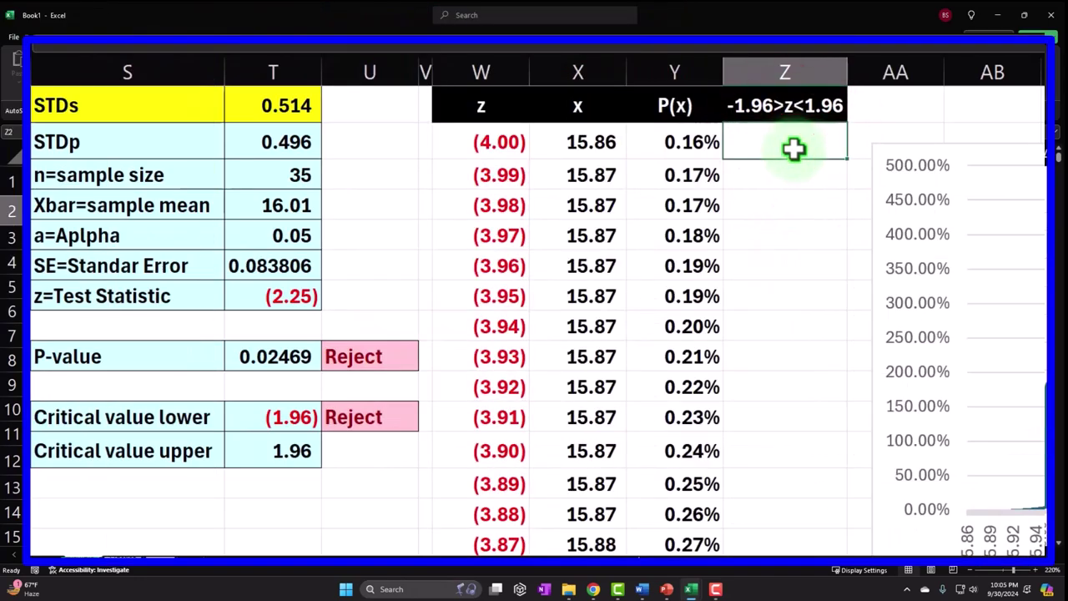
pyautogui.moveTo(966, 159); pyautogui.dragTo(960, 210)
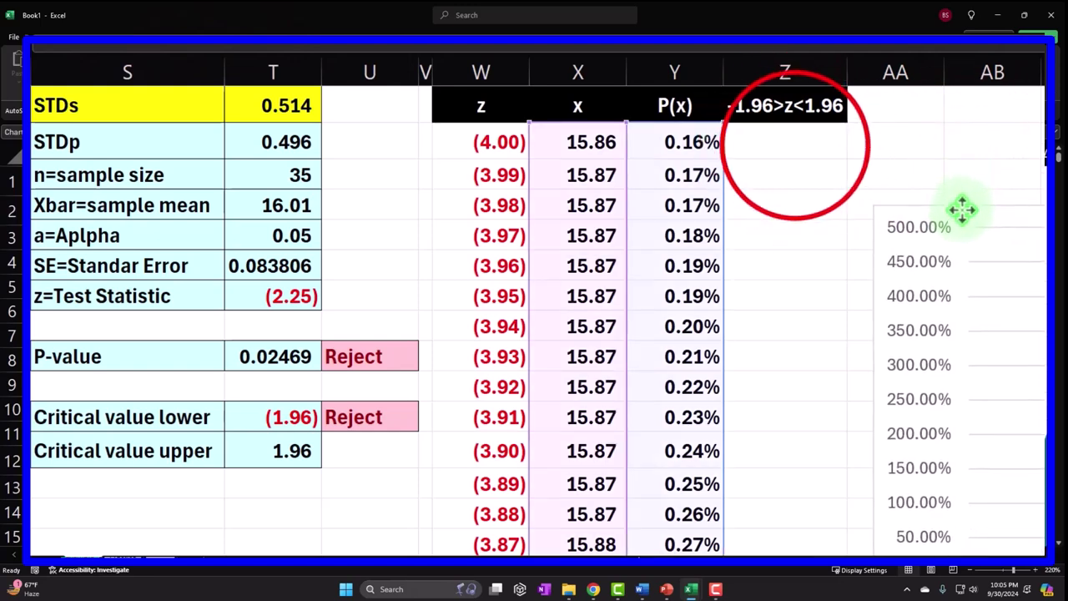
pyautogui.click(795, 146)
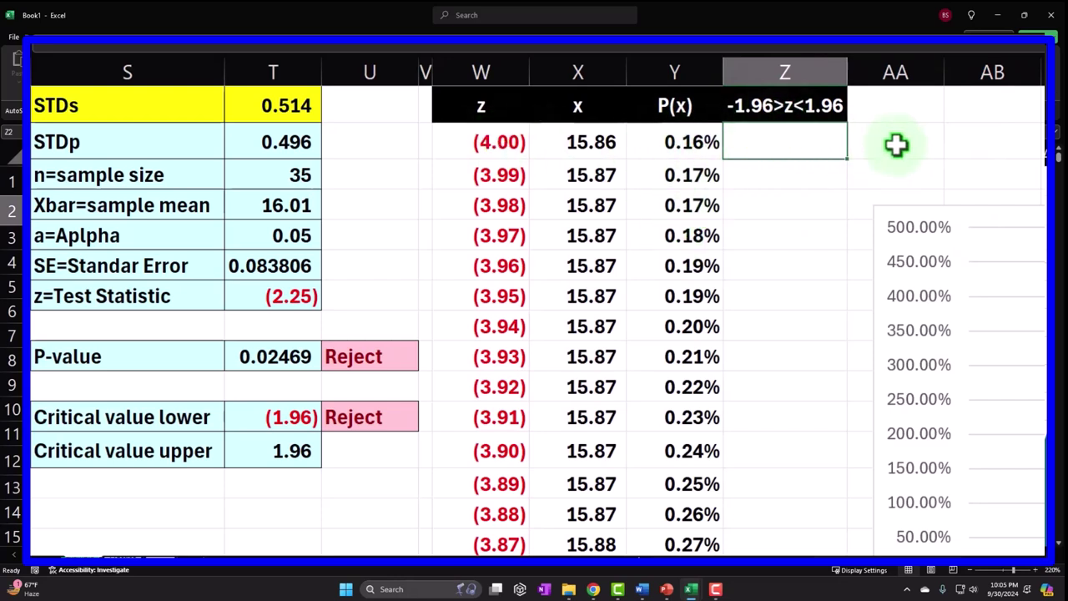
# - Start an IF formula in Z2 with a nested AND whose first condition is W2>T11
pyautogui.write('=if')
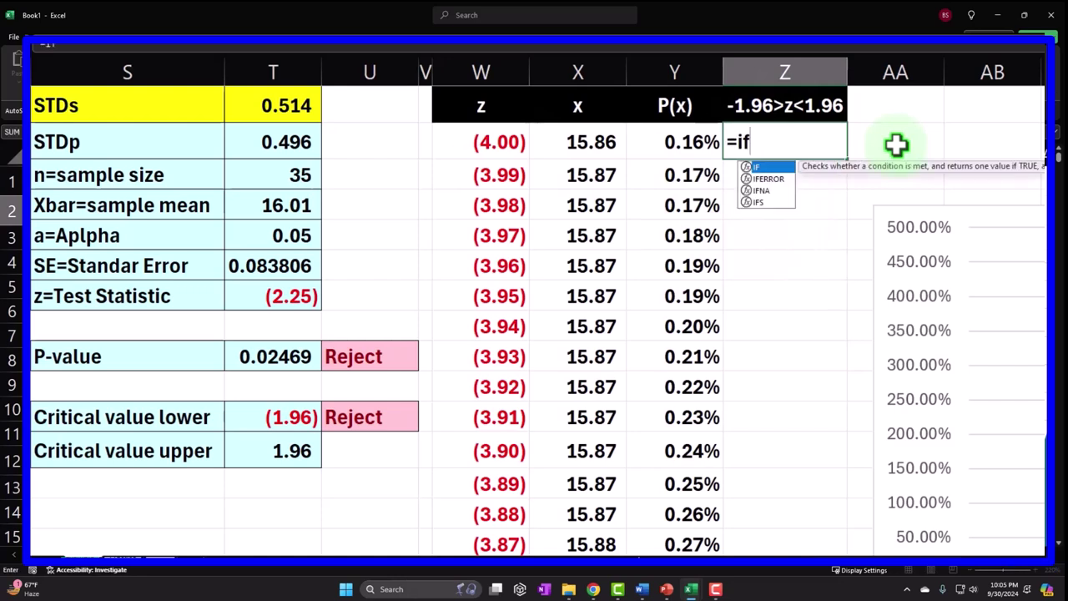
pyautogui.press('Tab')
pyautogui.write('and')
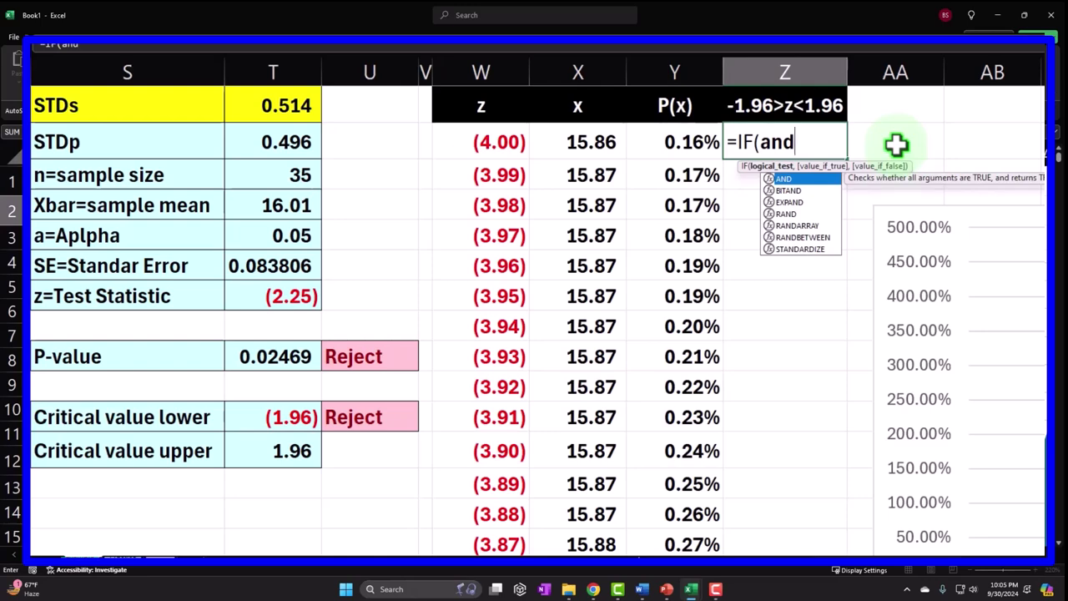
pyautogui.press('Tab')
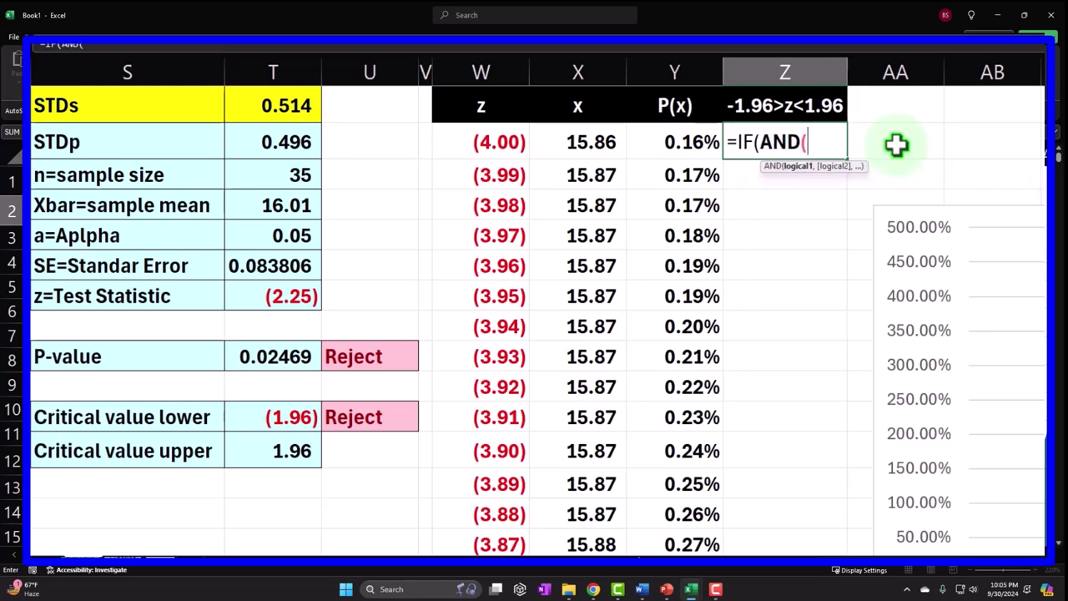
pyautogui.click(490, 144)
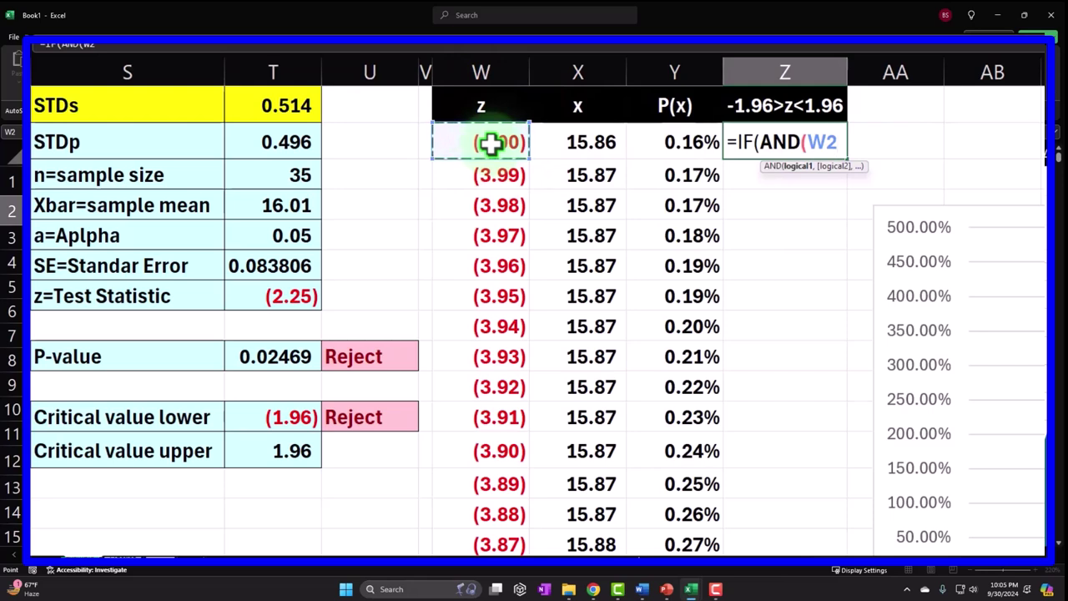
pyautogui.write('>')
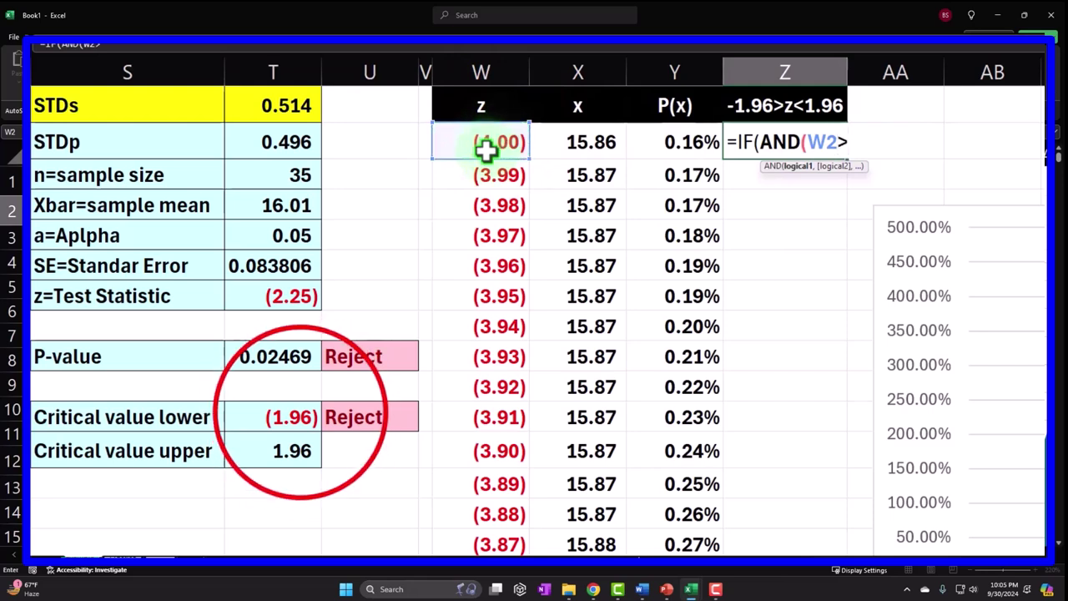
pyautogui.click(300, 412)
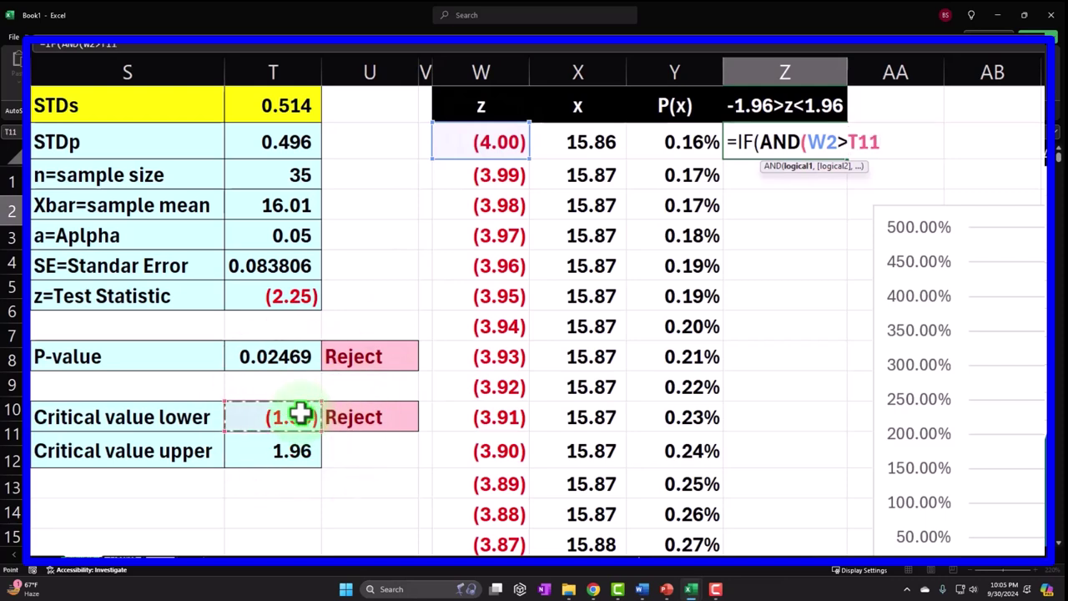
# - Add the condition W2<T12 to the Z2 formula, returning Y2 if true and " " if false
pyautogui.write(',')
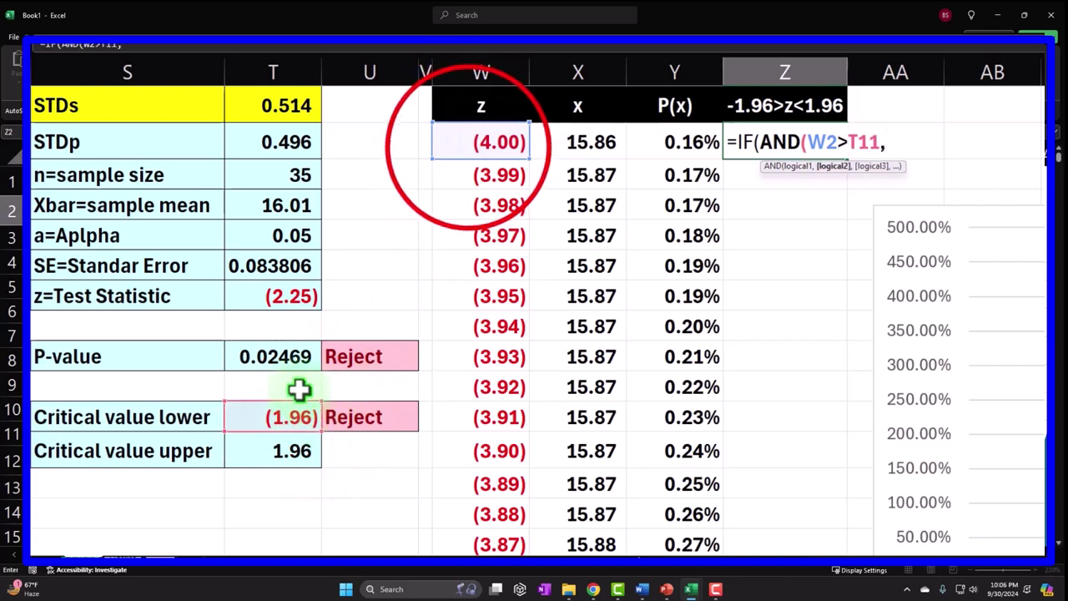
pyautogui.click(467, 147)
pyautogui.write('<')
pyautogui.click(294, 446)
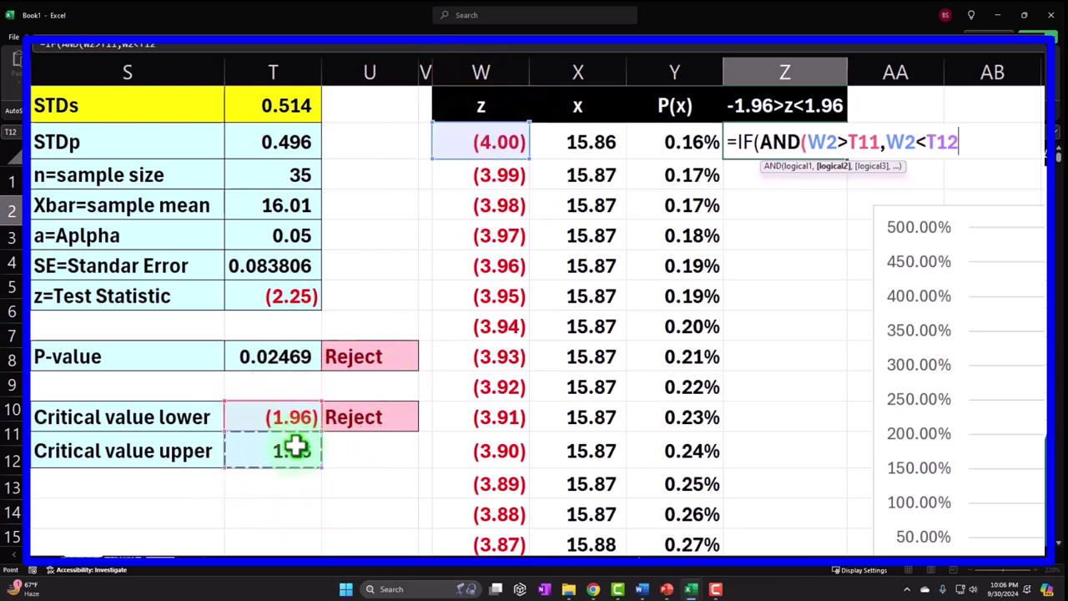
pyautogui.write('),')
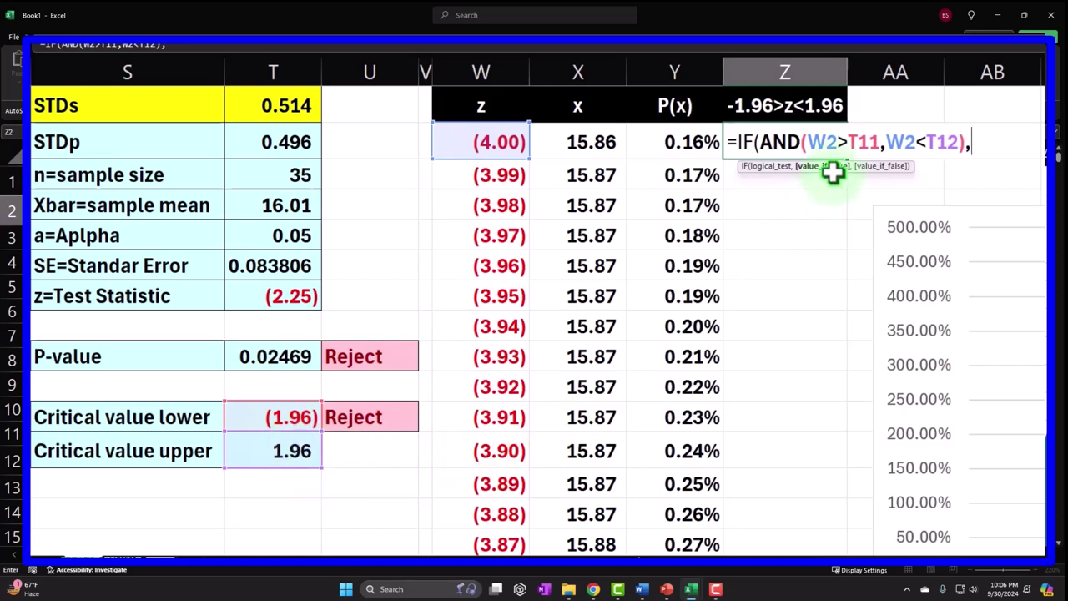
pyautogui.click(685, 142)
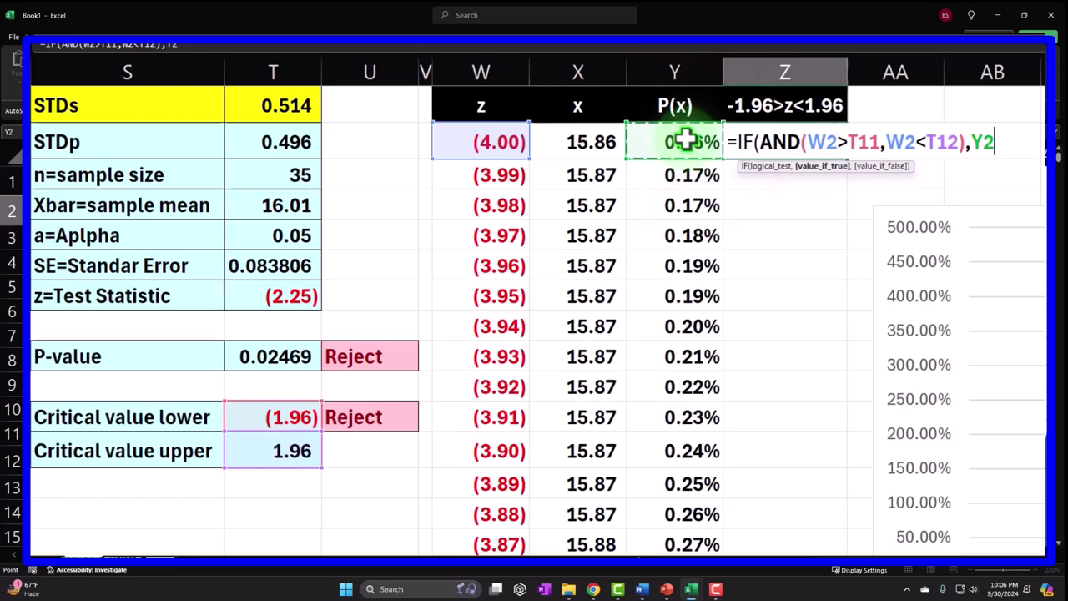
pyautogui.write(',')
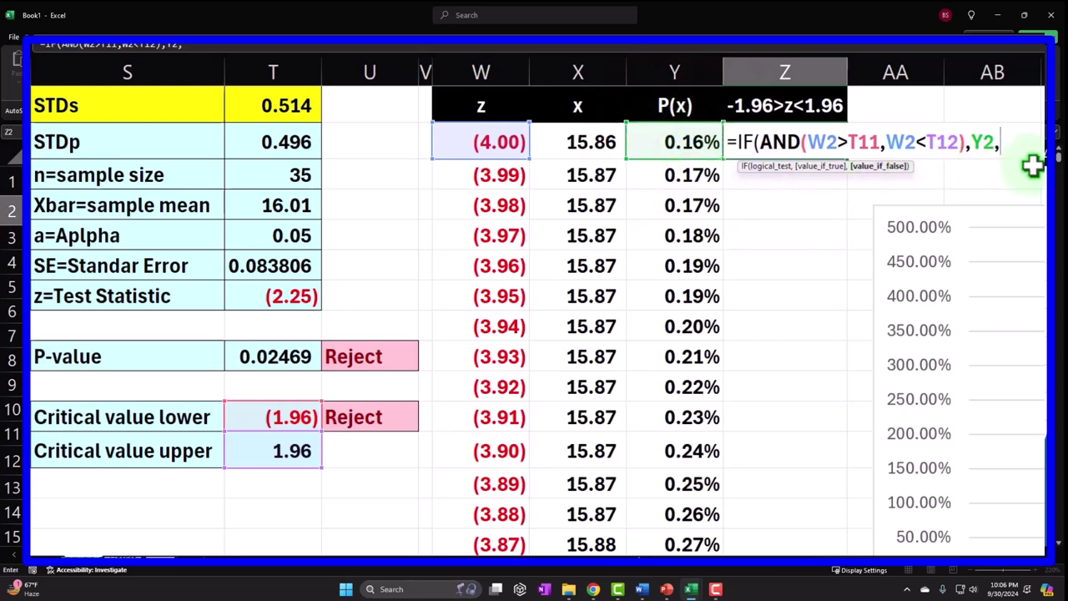
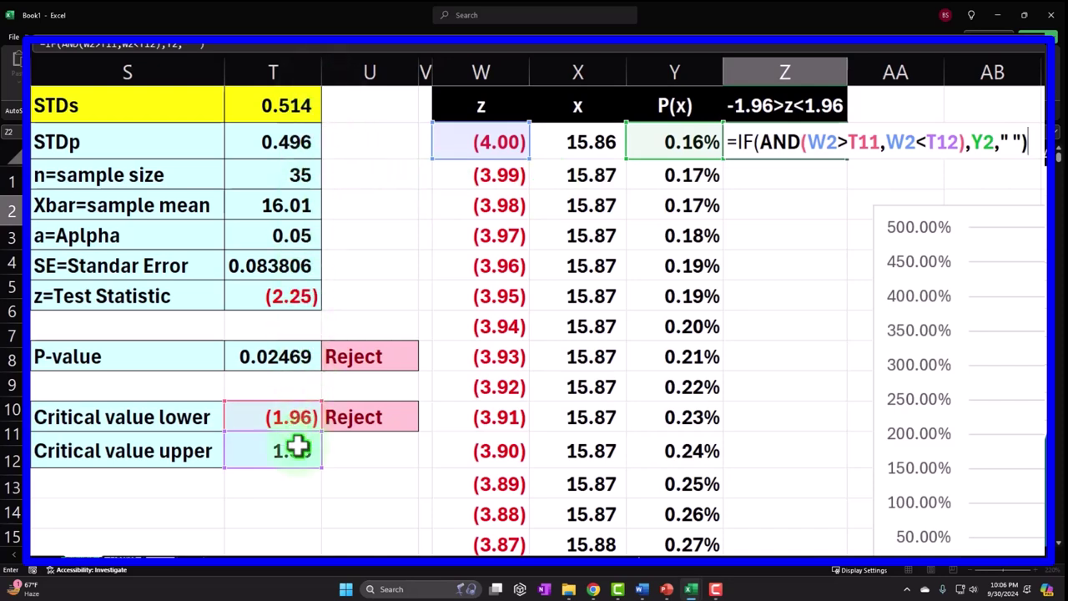
# - Make the T11 and T12 references absolute in the Z2 formula and commit it
pyautogui.click(862, 142)
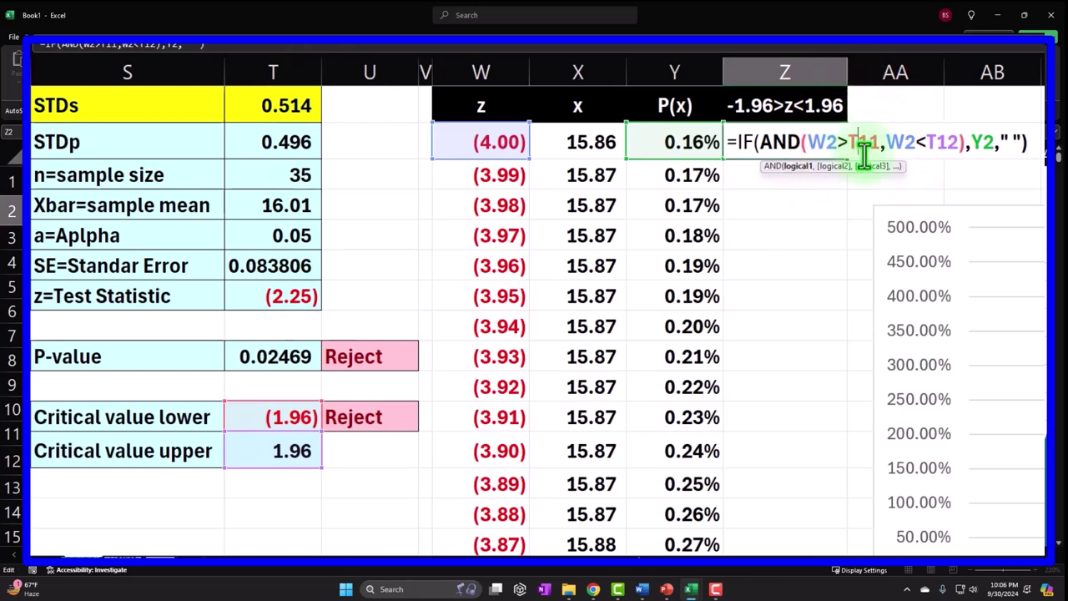
pyautogui.press('F4')
pyautogui.click(966, 143)
pyautogui.press('F4')
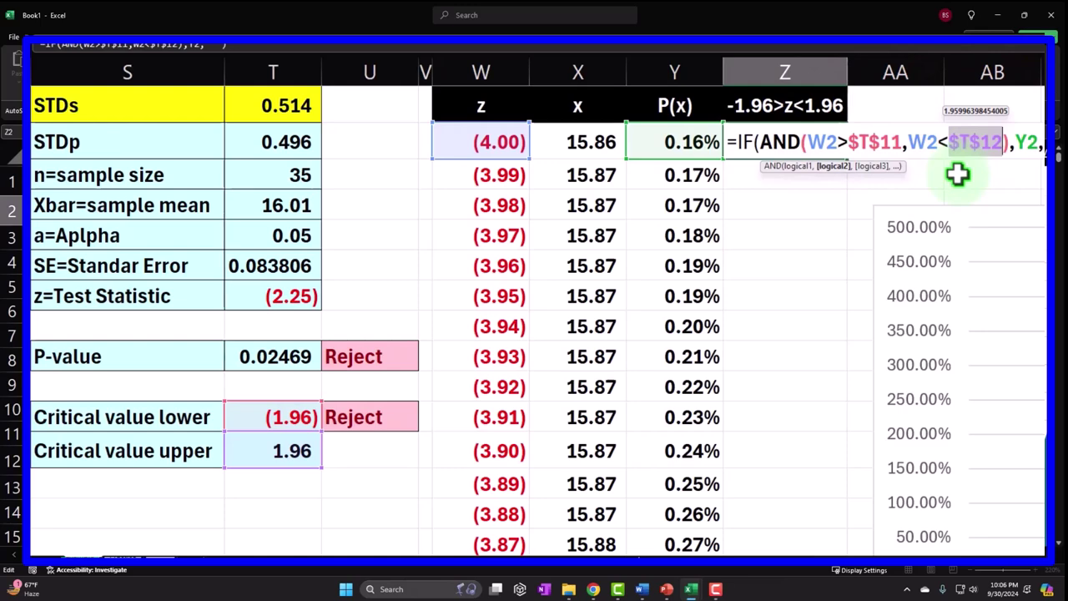
pyautogui.press('Return')
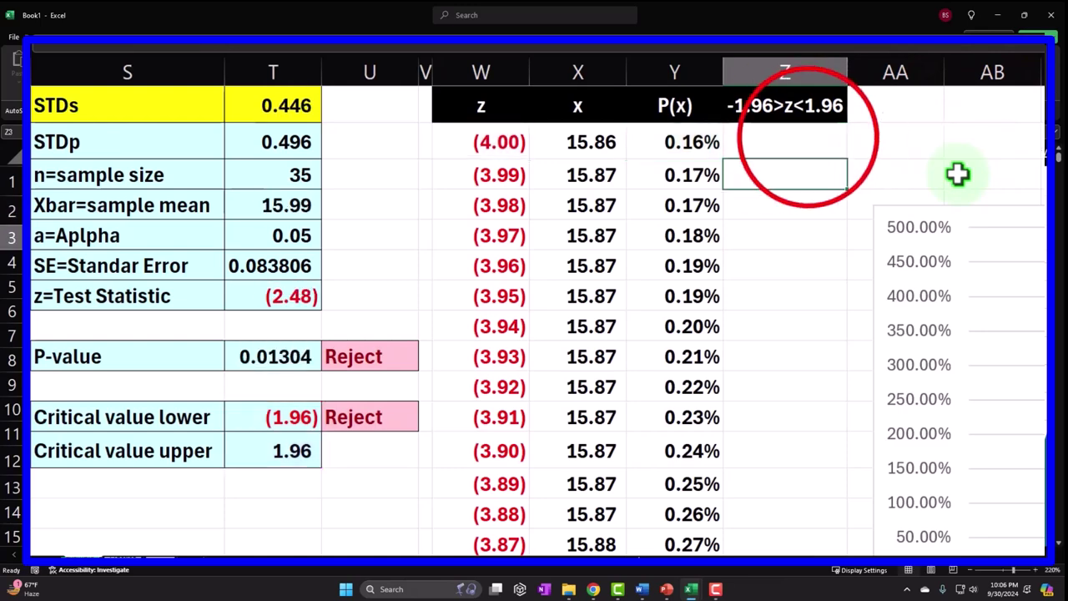
# - Format Z2 as a percentage with two decimals and fill its formula down the column alongside the table
pyautogui.click(818, 138)
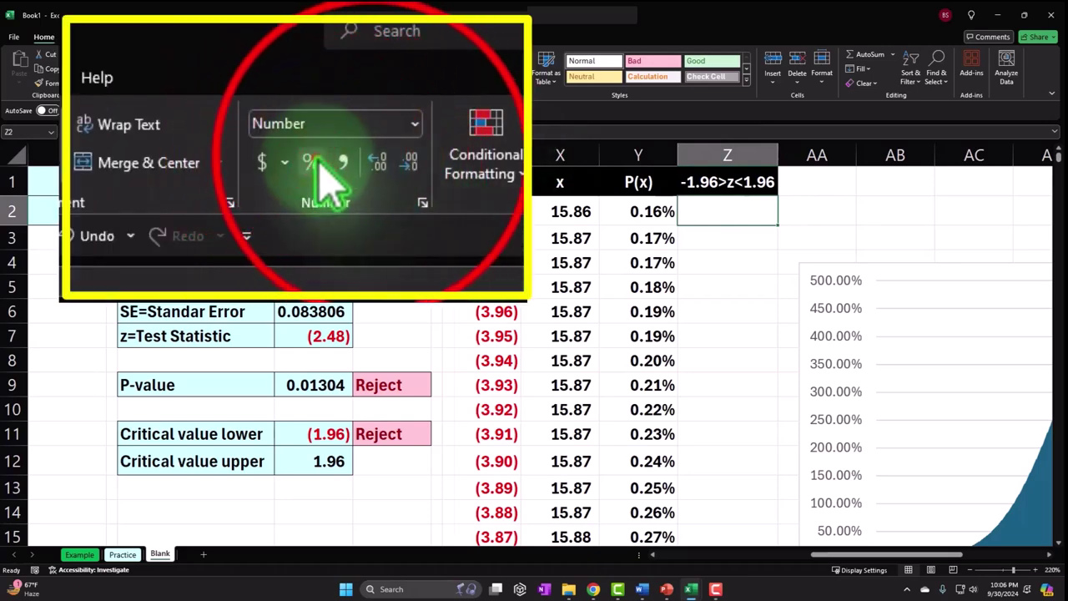
pyautogui.click(421, 77)
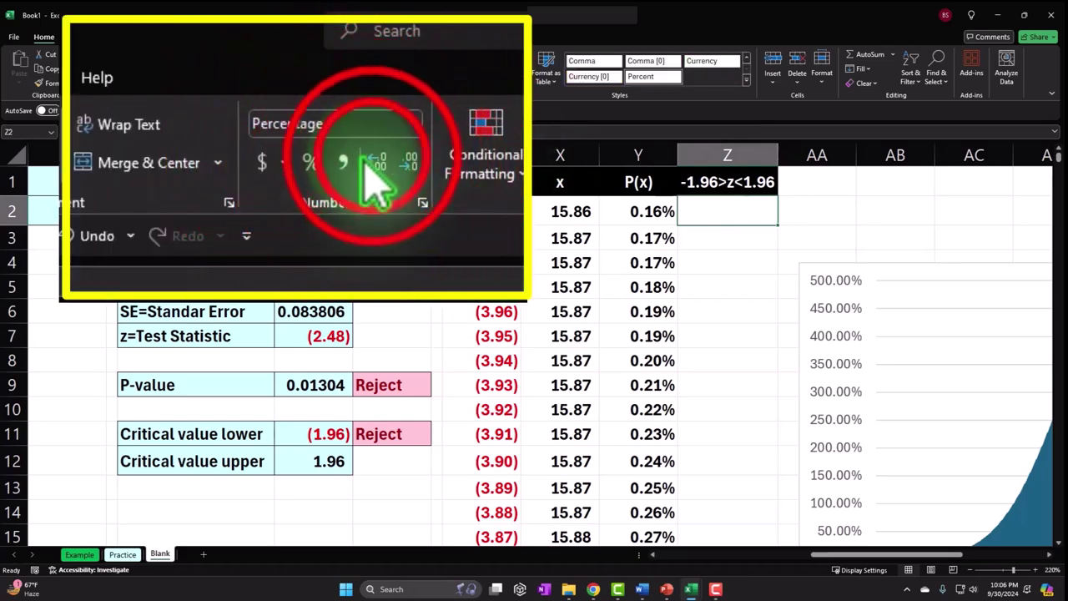
pyautogui.click(763, 222)
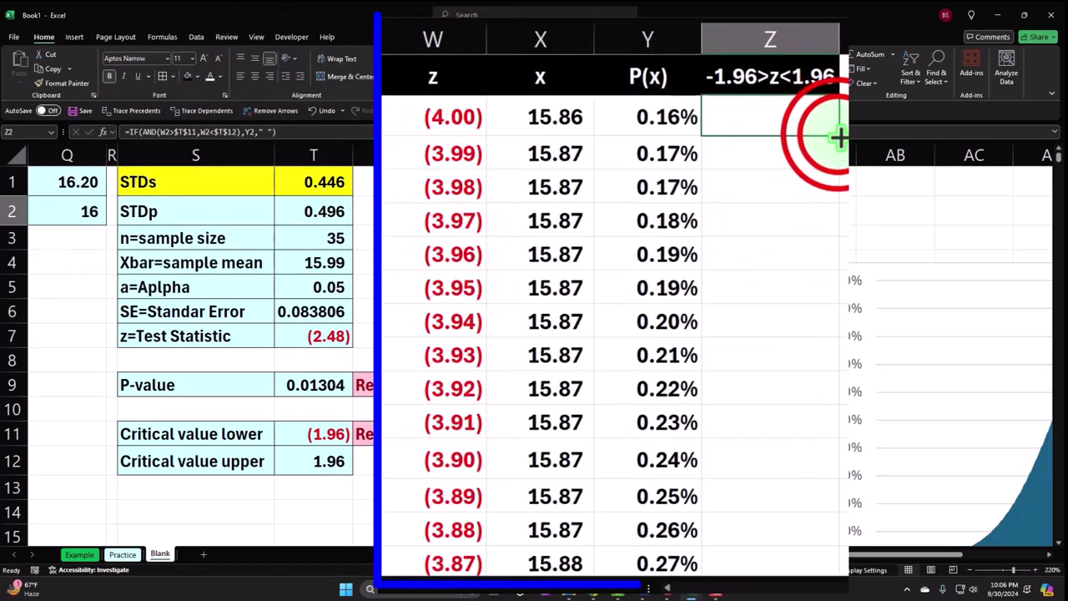
pyautogui.doubleClick(837, 133)
# - Examine the filled formula results in column Z against the z and P(x) values down to row 438
pyautogui.click(803, 190)
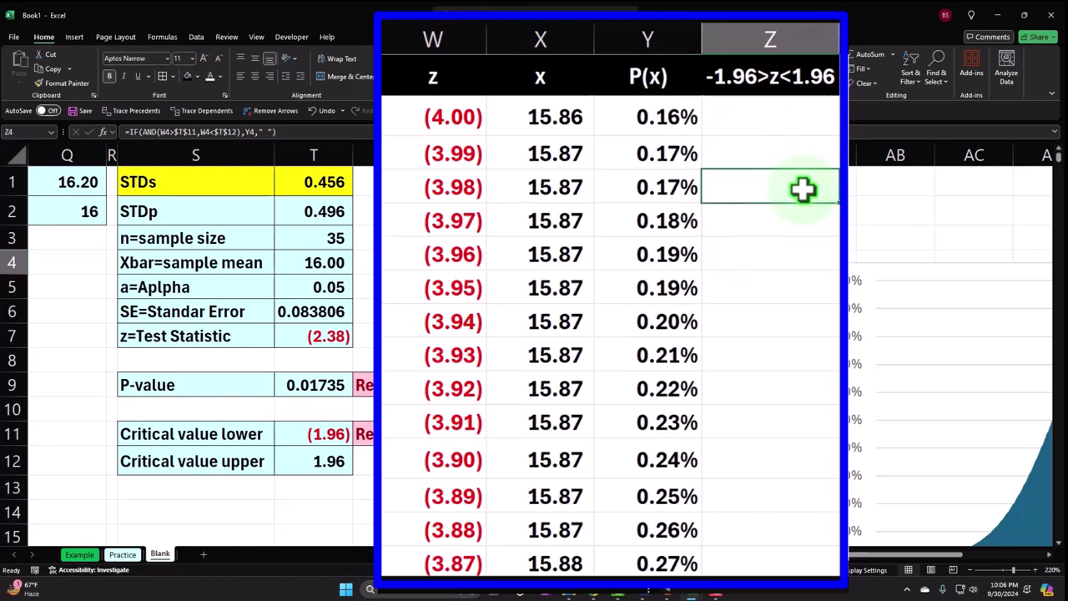
pyautogui.press('Down')
pyautogui.press('Down')
pyautogui.press('Down')
pyautogui.press('Down')
pyautogui.press('Down')
pyautogui.press('Down')
pyautogui.press('Down')
pyautogui.press('Down')
pyautogui.press('Down')
pyautogui.press('Down')
pyautogui.press('Down')
pyautogui.press('Down')
pyautogui.press('Down')
pyautogui.press('Down')
pyautogui.press('Down')
pyautogui.press('Down')
pyautogui.press('Down')
pyautogui.press('Down')
pyautogui.press('Down')
pyautogui.press('Down')
pyautogui.press('Down')
pyautogui.press('Down')
pyautogui.press('Down')
pyautogui.press('Down')
pyautogui.press('Down')
pyautogui.press('Down')
pyautogui.press('Down')
pyautogui.press('Down')
pyautogui.press('Down')
pyautogui.press('Down')
pyautogui.press('Down')
pyautogui.press('Down')
pyautogui.press('Down')
pyautogui.press('Down')
pyautogui.press('Down')
pyautogui.press('Down')
pyautogui.press('Down')
pyautogui.press('Down')
pyautogui.press('Down')
pyautogui.press('Down')
pyautogui.press('Down')
pyautogui.press('Down')
pyautogui.press('Down')
pyautogui.press('Down')
pyautogui.press('Down')
pyautogui.press('Down')
pyautogui.press('Down')
pyautogui.press('Down')
pyautogui.press('Down')
pyautogui.press('Down')
pyautogui.press('Down')
pyautogui.press('Down')
pyautogui.press('Down')
pyautogui.press('Down')
pyautogui.press('Down')
pyautogui.press('Down')
pyautogui.press('Down')
pyautogui.press('Down')
pyautogui.press('Down')
pyautogui.press('Down')
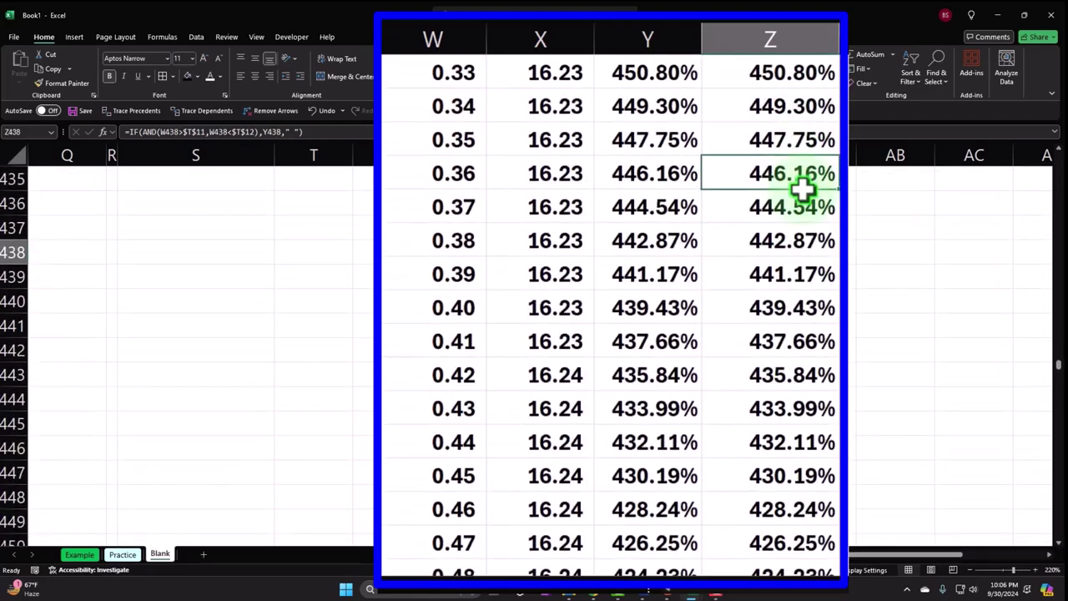
# - Add a new data series to the bell-curve area chart, taking its name from cell Z1
pyautogui.click(1057, 365)
pyautogui.moveTo(1058, 365); pyautogui.dragTo(1057, 159)
pyautogui.moveTo(970, 552); pyautogui.dragTo(1016, 553)
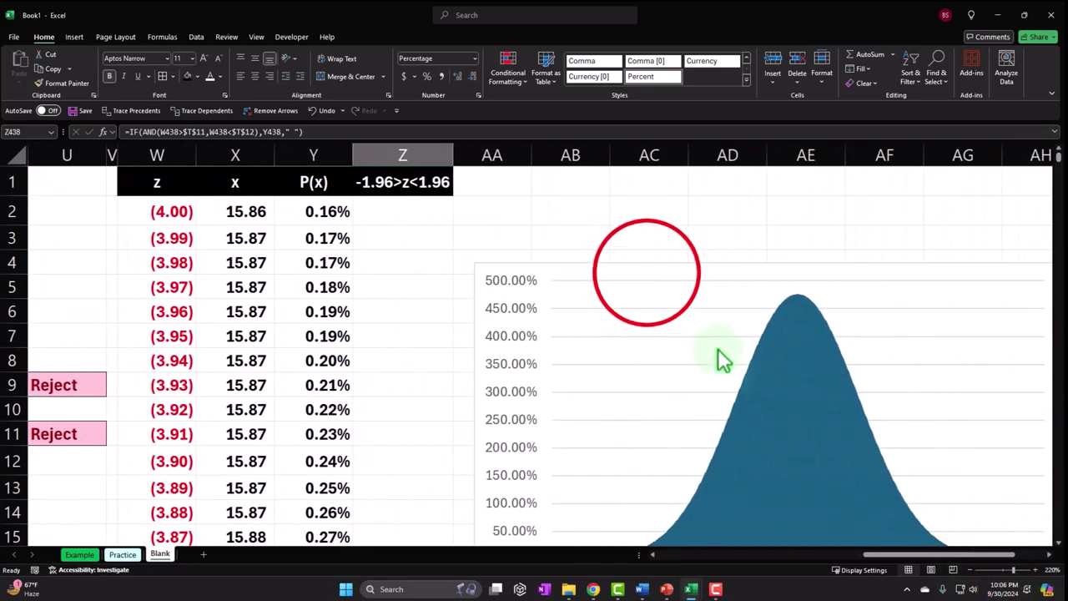
pyautogui.click(647, 274)
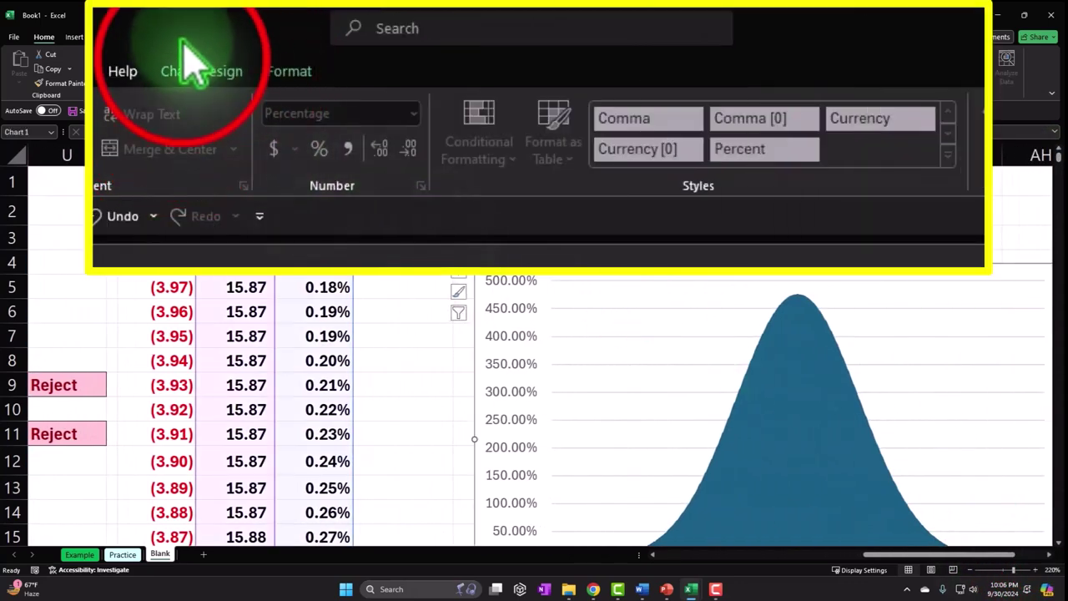
pyautogui.click(364, 37)
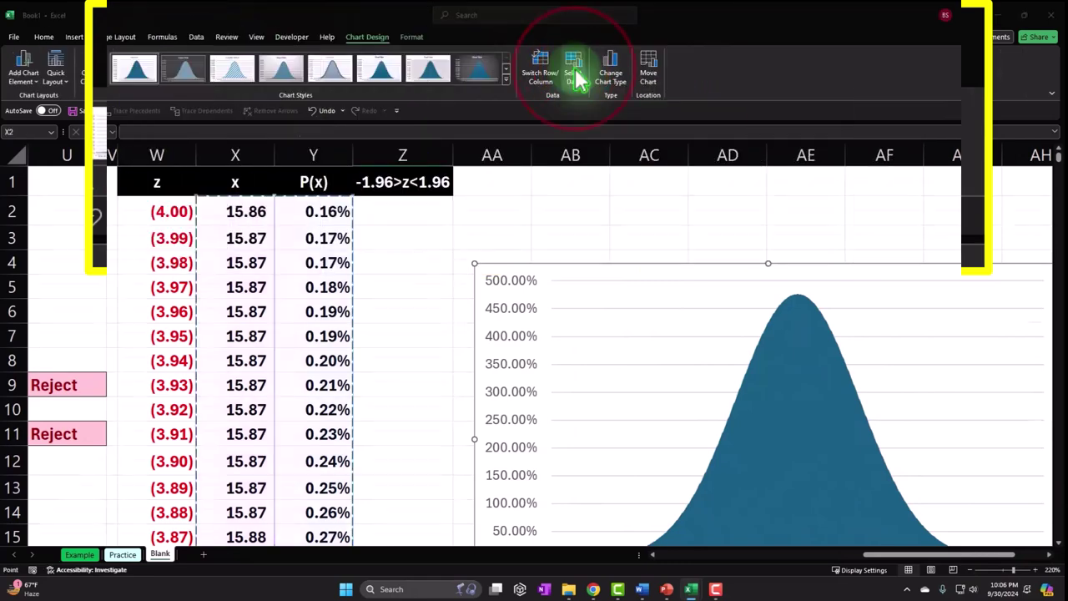
pyautogui.click(574, 74)
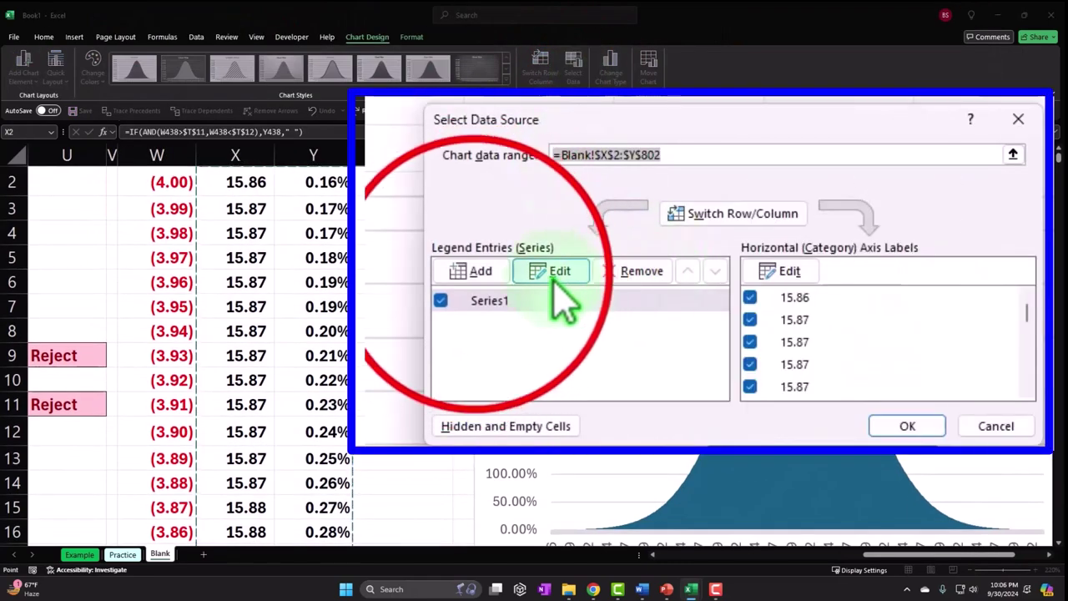
pyautogui.click(474, 273)
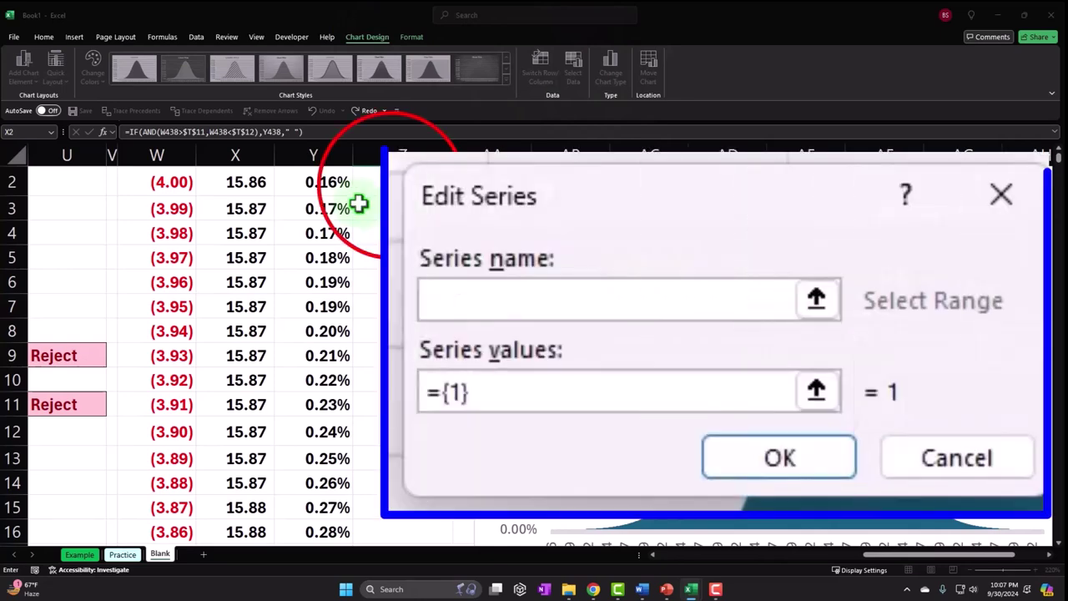
pyautogui.click(361, 203)
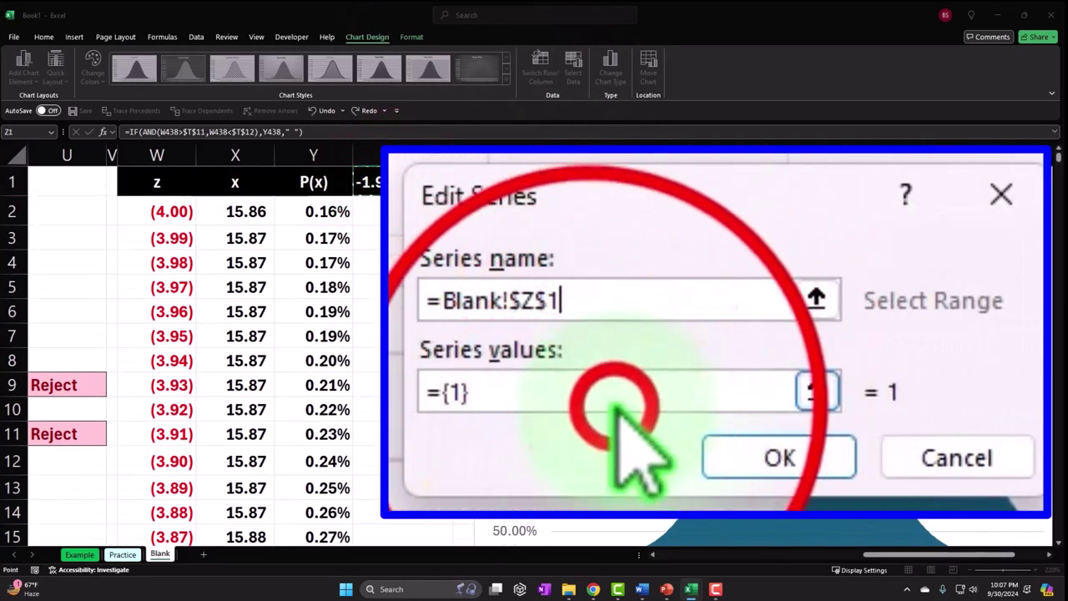
# - Set the new series' values to Z2:Z802 on the Blank sheet and apply the changed chart data source
pyautogui.press('Tab')
pyautogui.press('BackSpace')
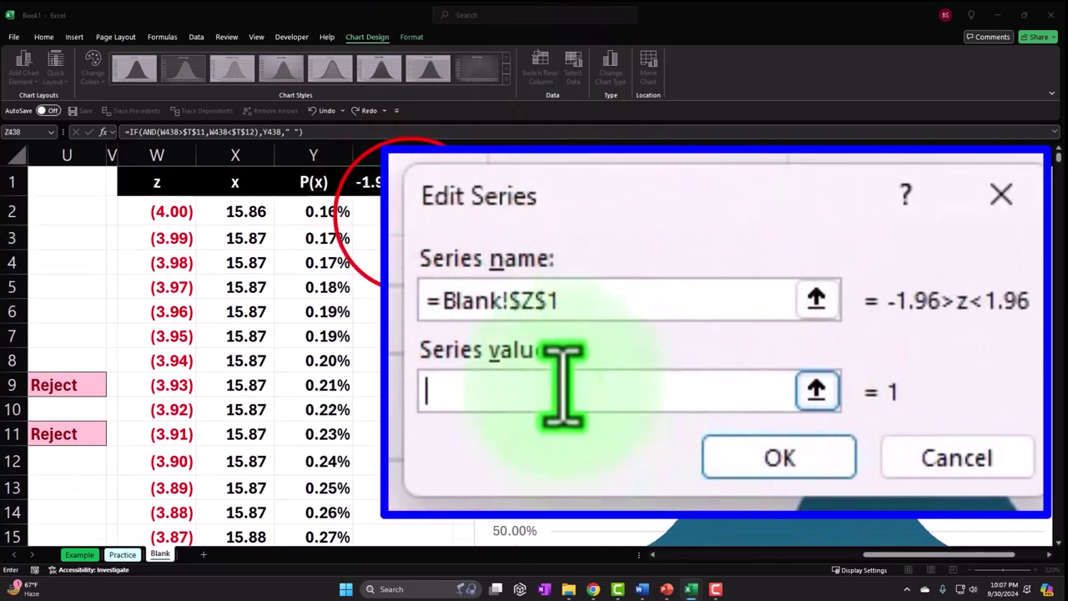
pyautogui.click(368, 211)
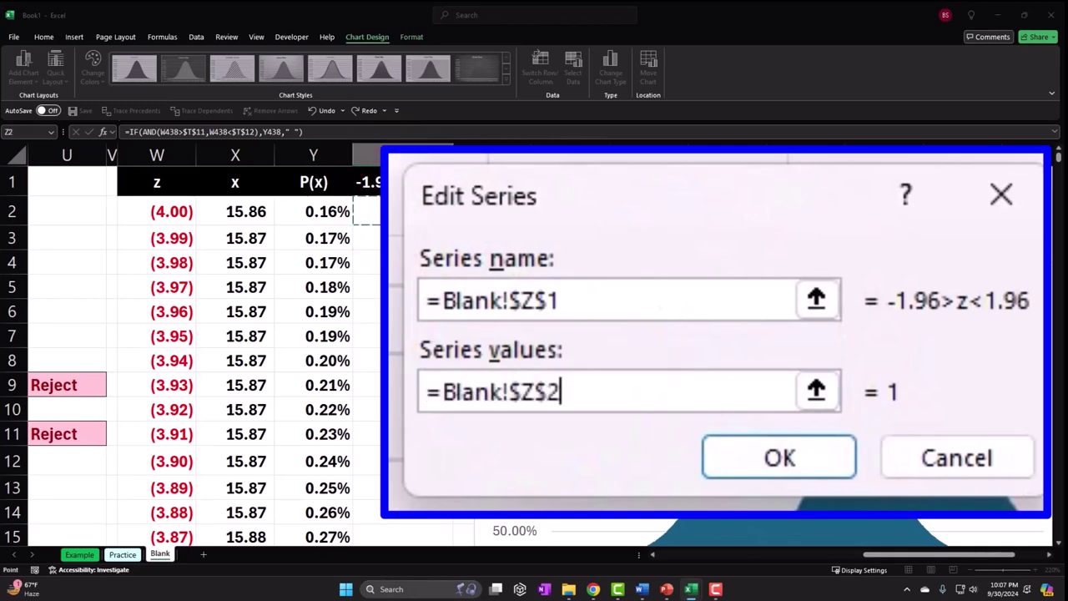
pyautogui.hotkey('ctrl', 'shift', 'Down')
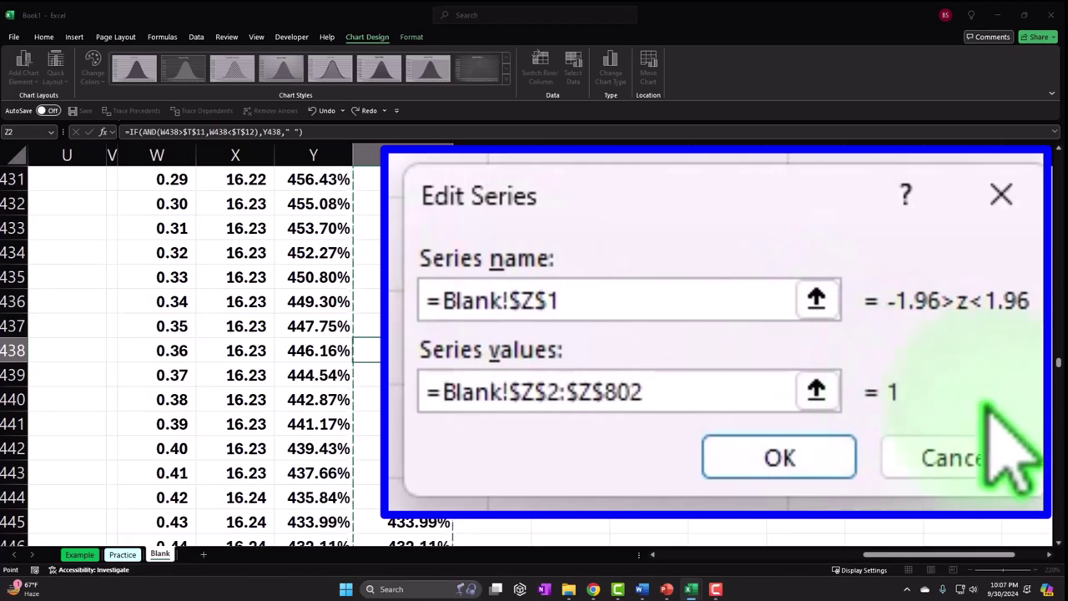
pyautogui.click(818, 390)
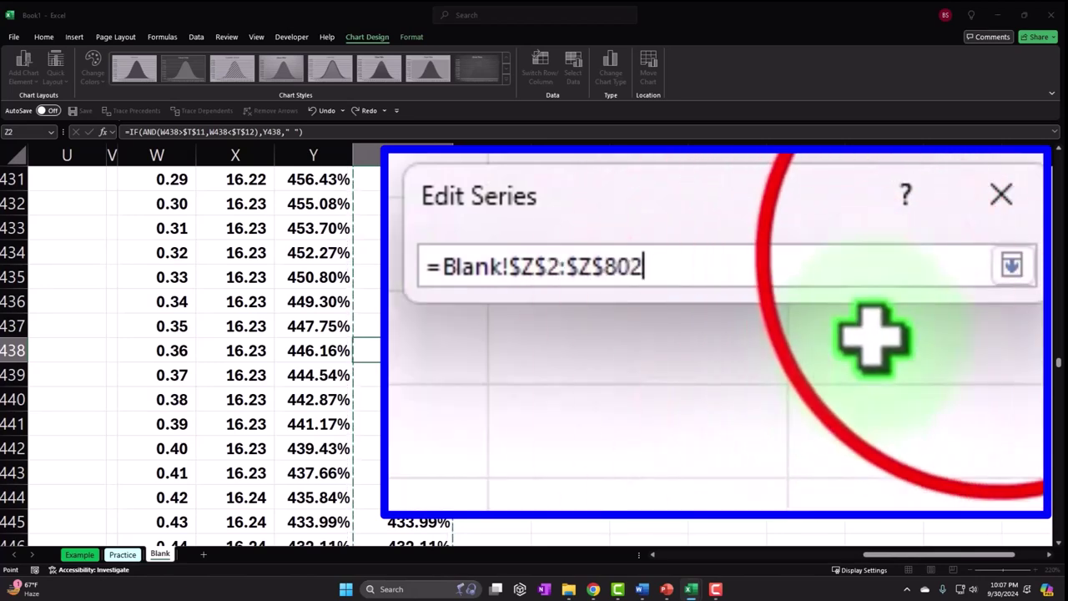
pyautogui.click(1011, 263)
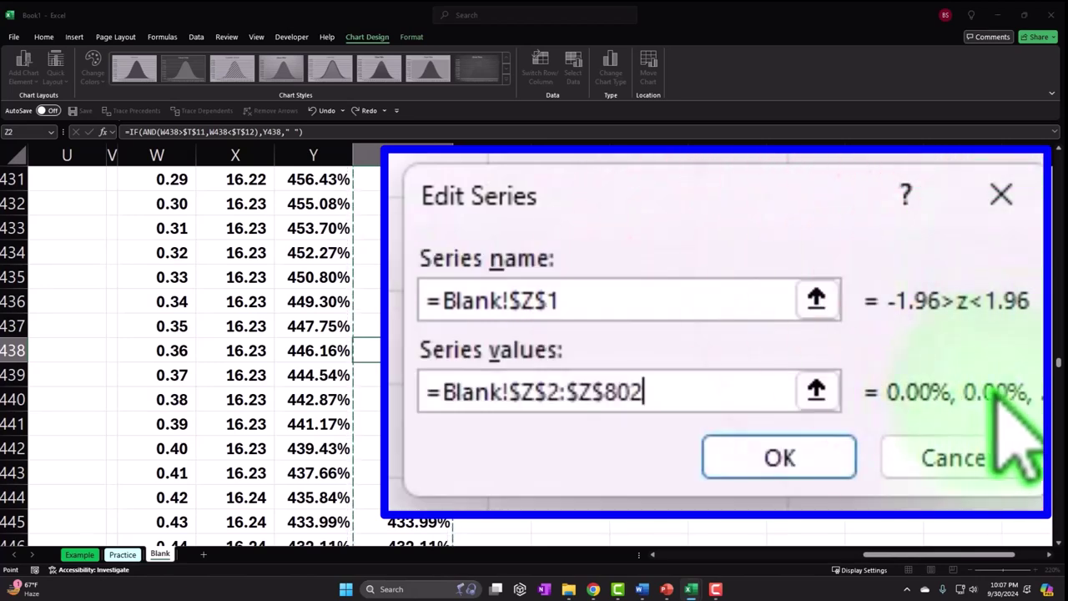
pyautogui.click(779, 457)
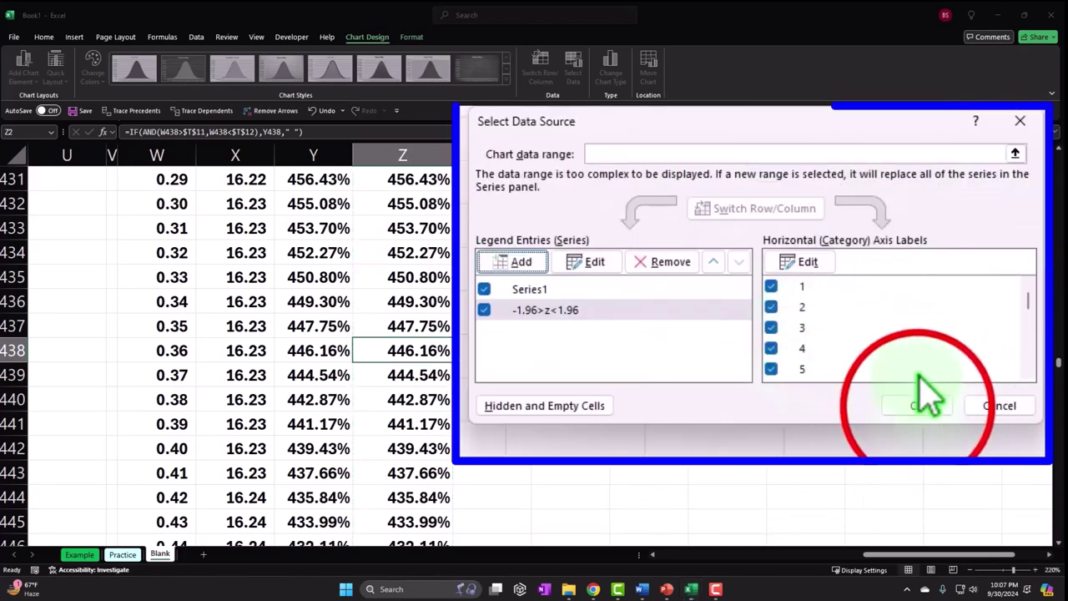
pyautogui.click(842, 353)
# - Plot the orange -1.96>z<1.96 series on the secondary axis and delete the chart's secondary vertical axis
pyautogui.moveTo(1056, 358); pyautogui.dragTo(1056, 163)
pyautogui.scroll(-1, 873, 287)
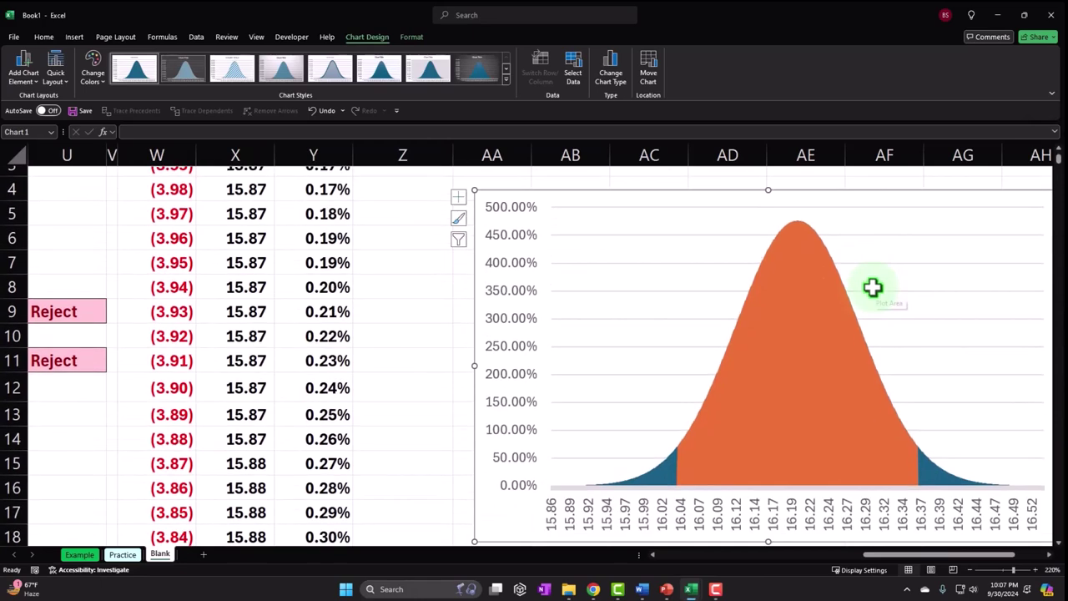
pyautogui.click(1048, 554)
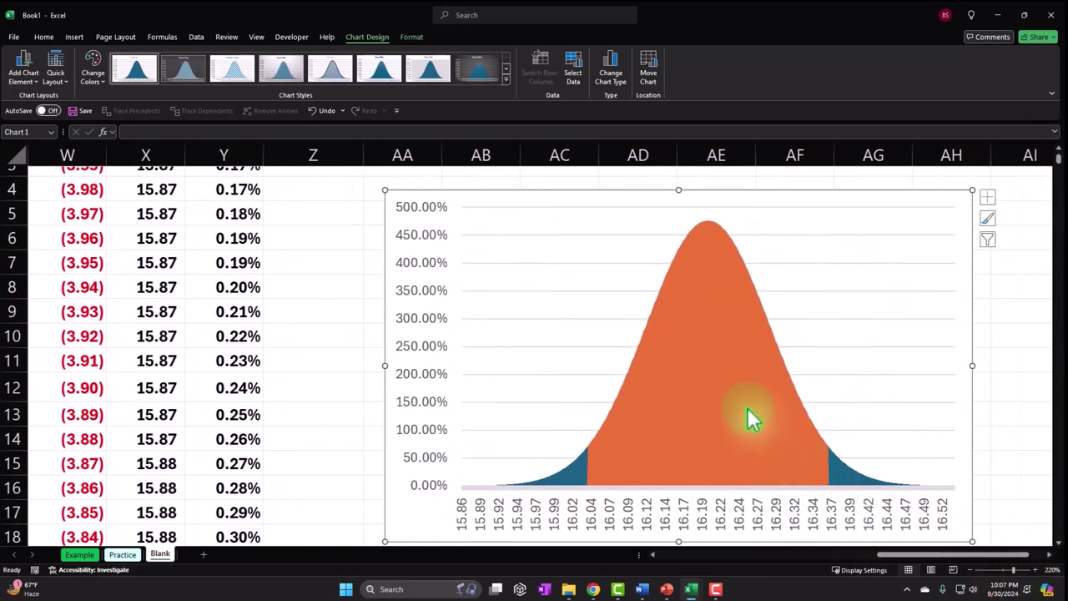
pyautogui.scroll(-1, 590, 508)
pyautogui.scroll(1, 727, 369)
pyautogui.doubleClick(729, 373)
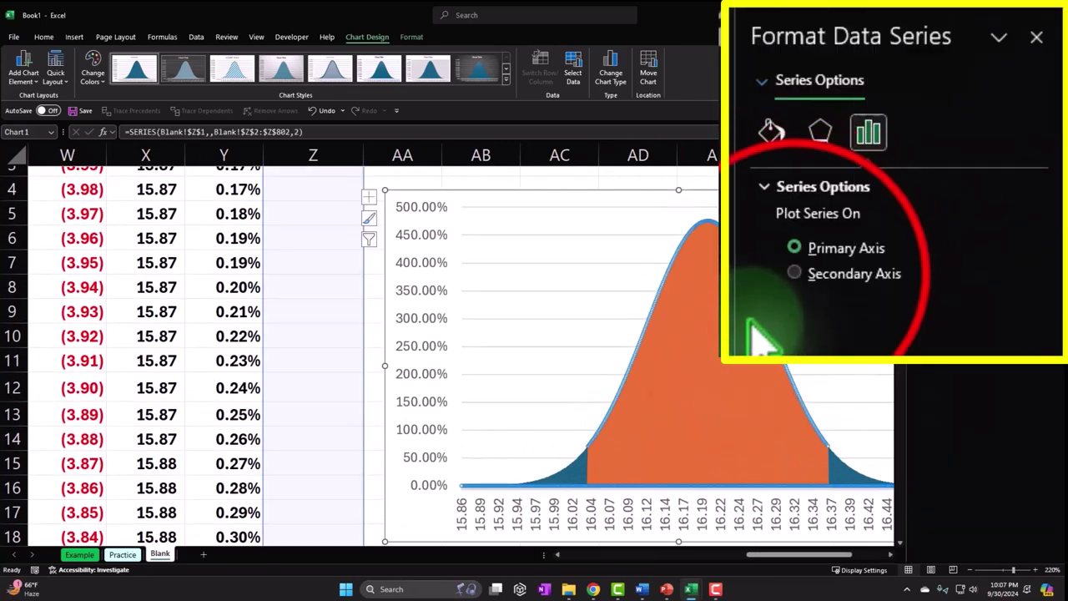
pyautogui.click(794, 274)
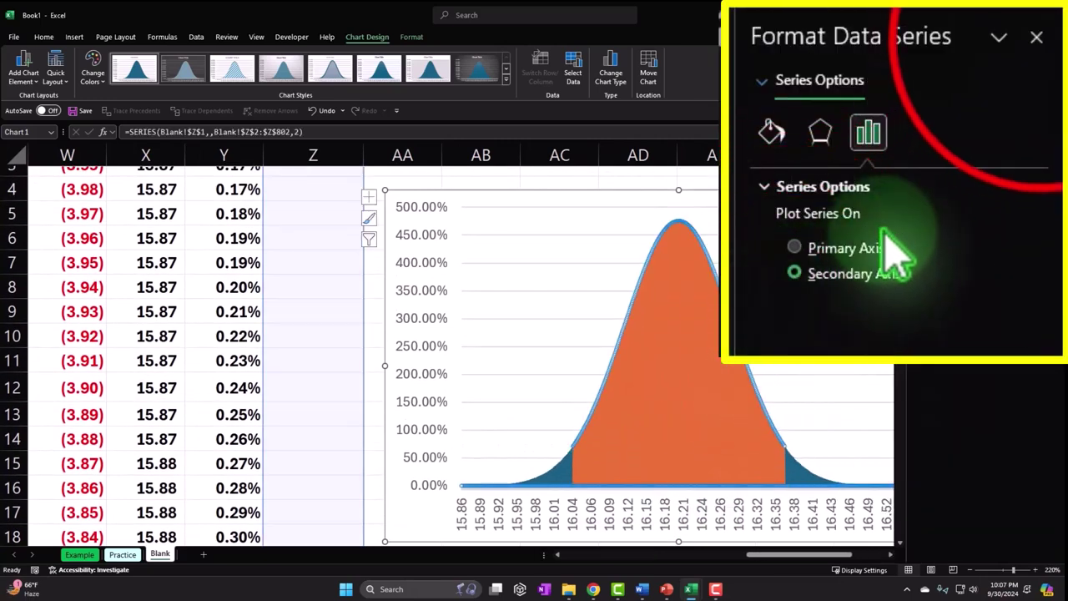
pyautogui.click(1037, 37)
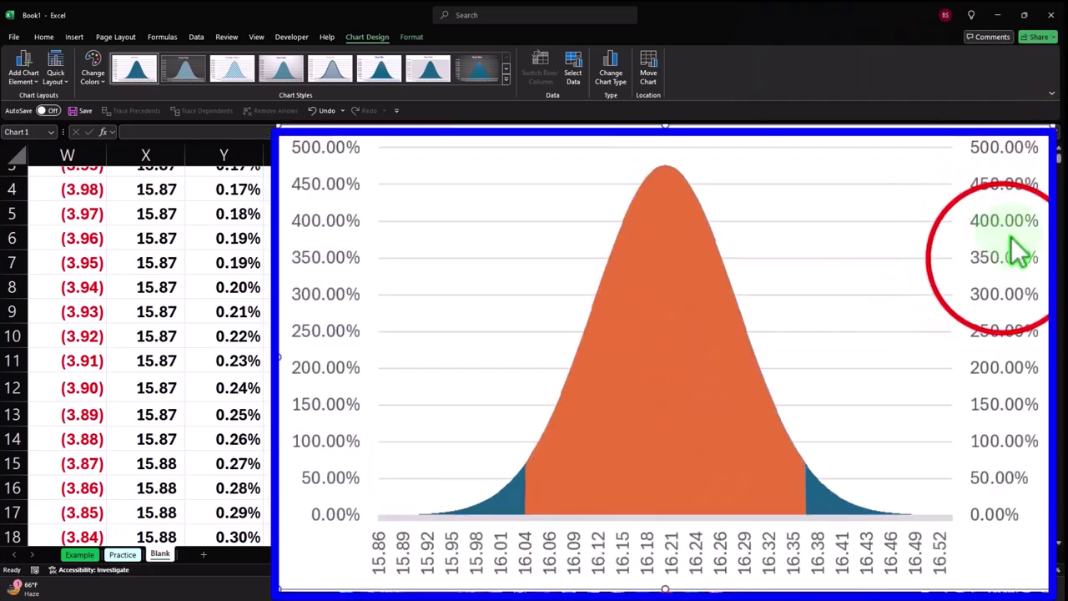
pyautogui.click(1009, 267)
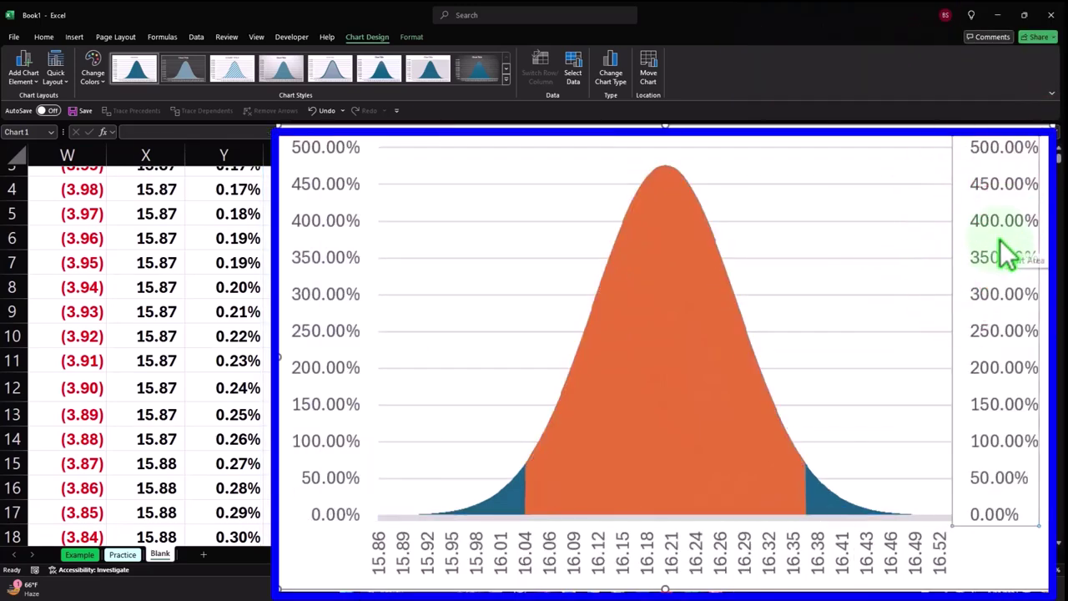
pyautogui.press('Delete')
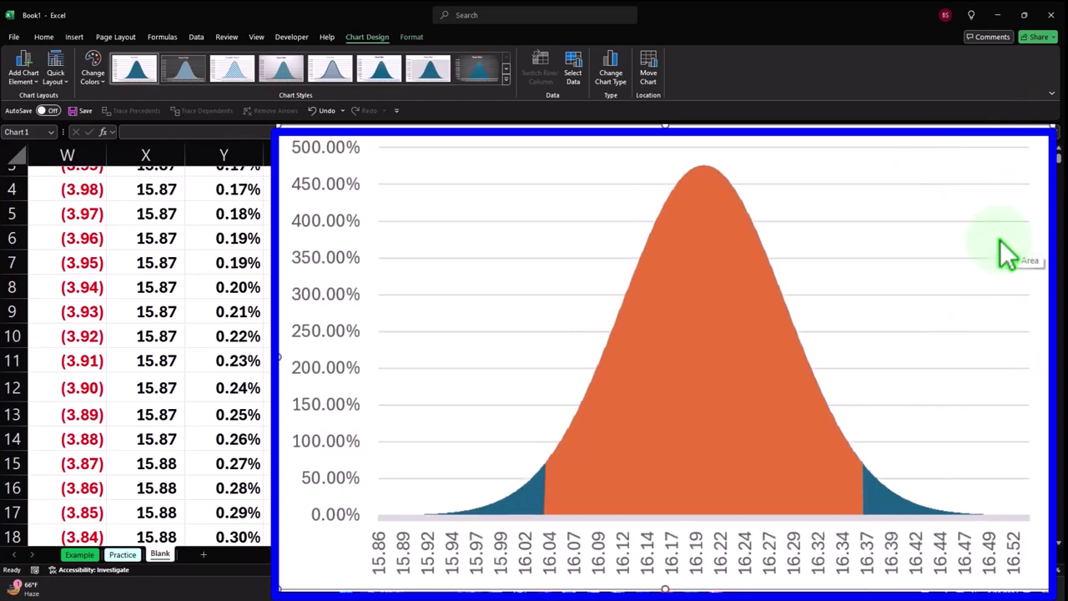
# - Set the horizontal axis labels of the -1.96>z<1.96 series to the z values in W2:W802 and apply the data source
pyautogui.moveTo(902, 560); pyautogui.dragTo(889, 570)
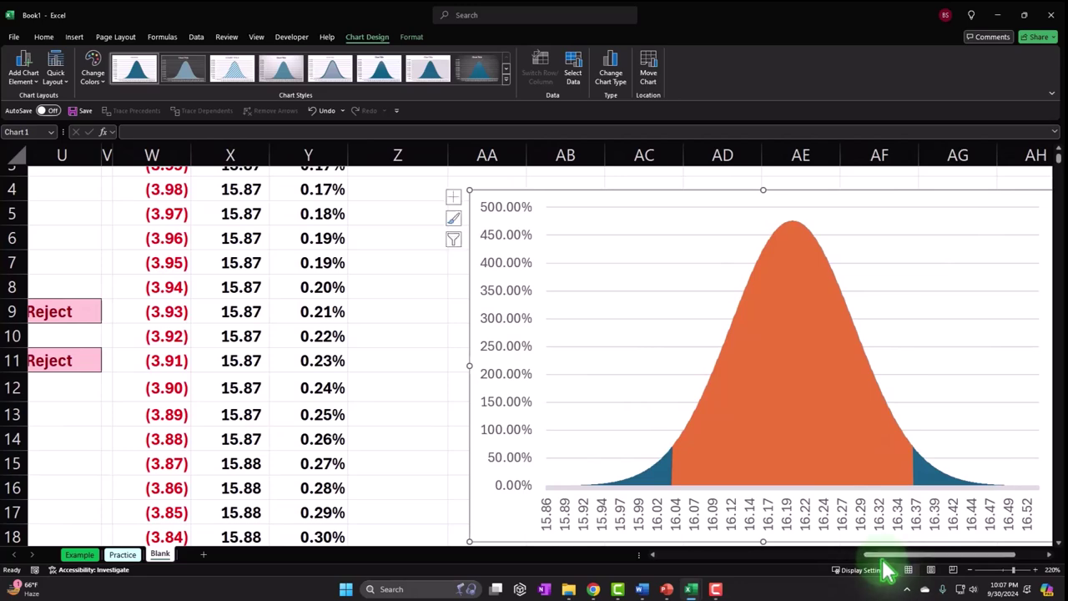
pyautogui.scroll(2, 375, 429)
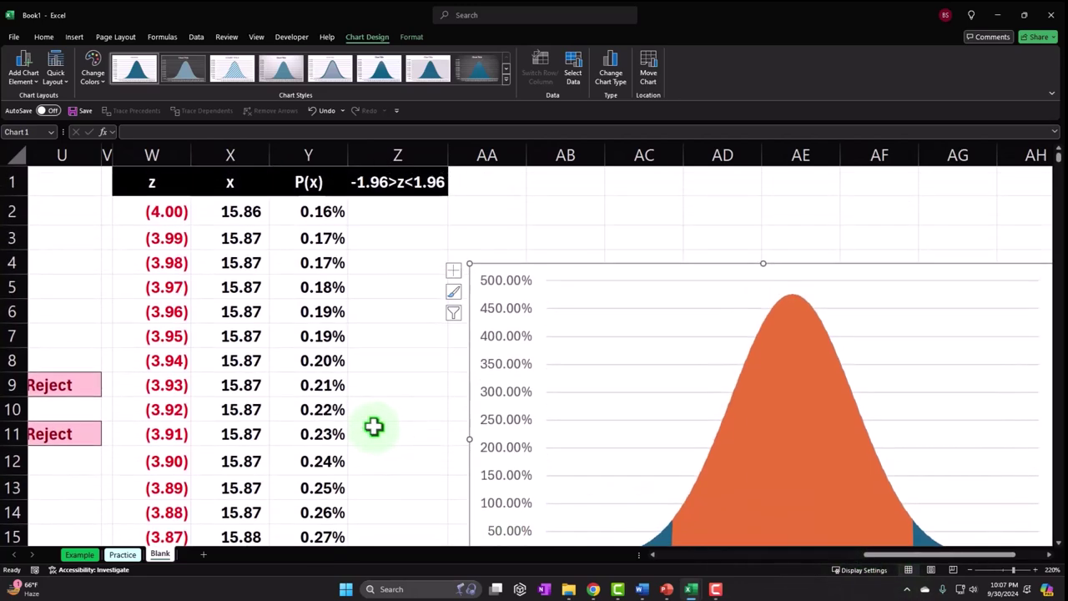
pyautogui.scroll(-1, 376, 426)
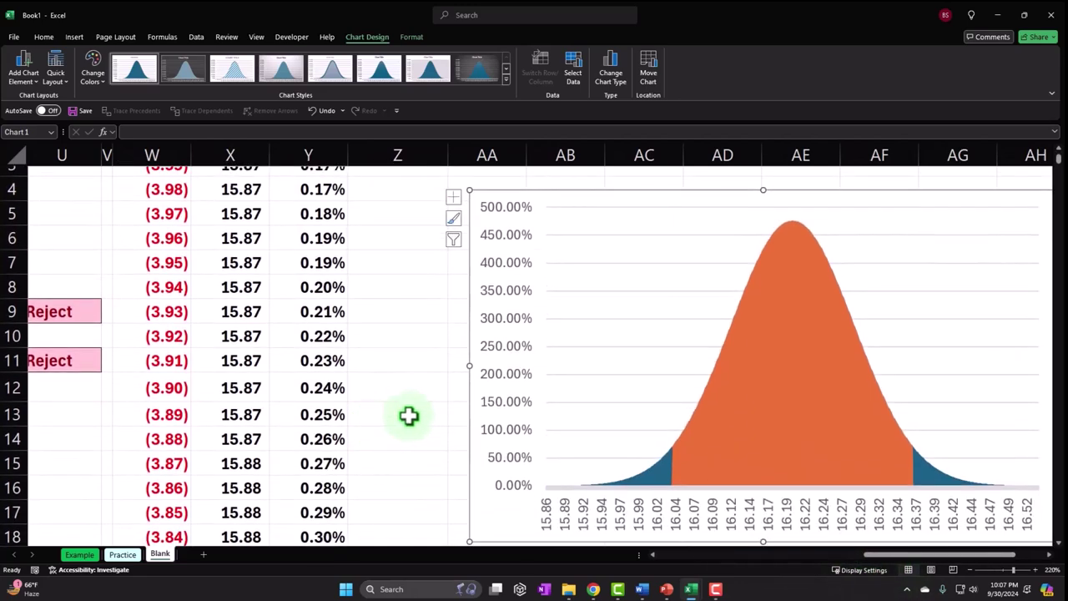
pyautogui.scroll(1, 419, 389)
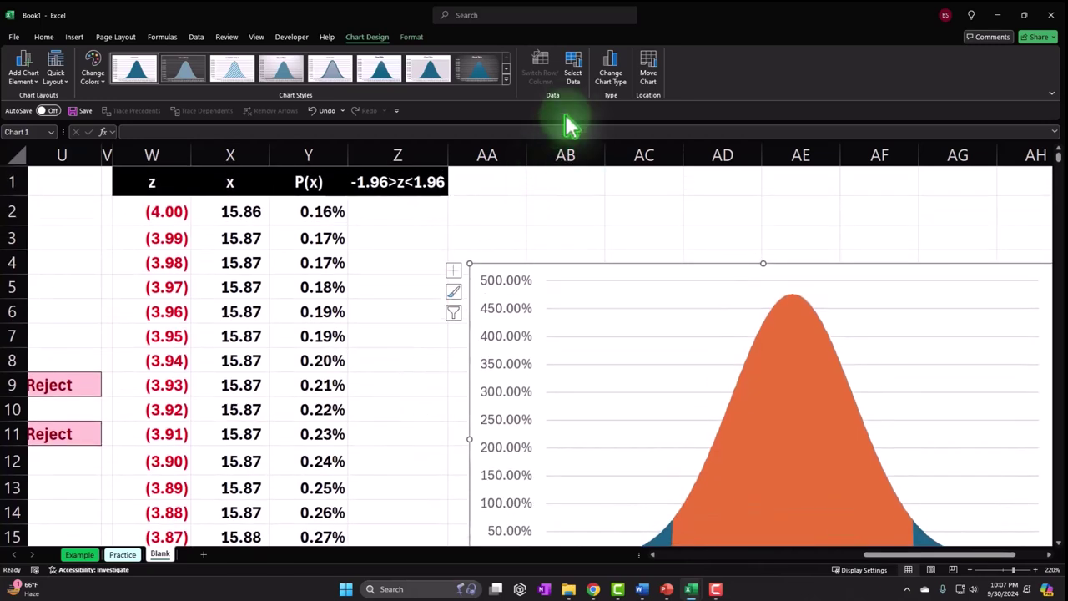
pyautogui.click(574, 77)
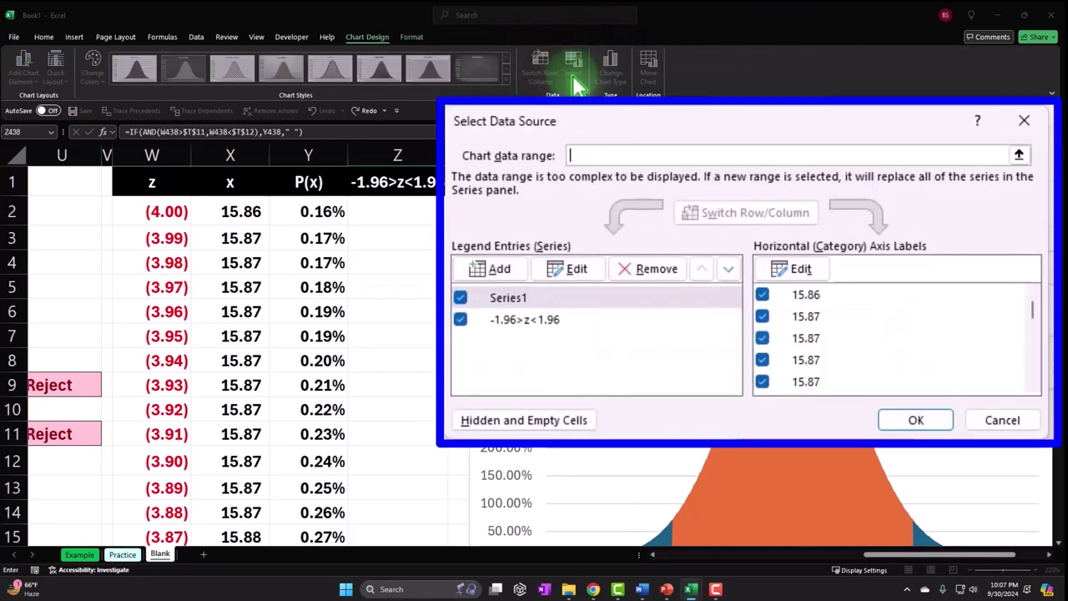
pyautogui.click(496, 322)
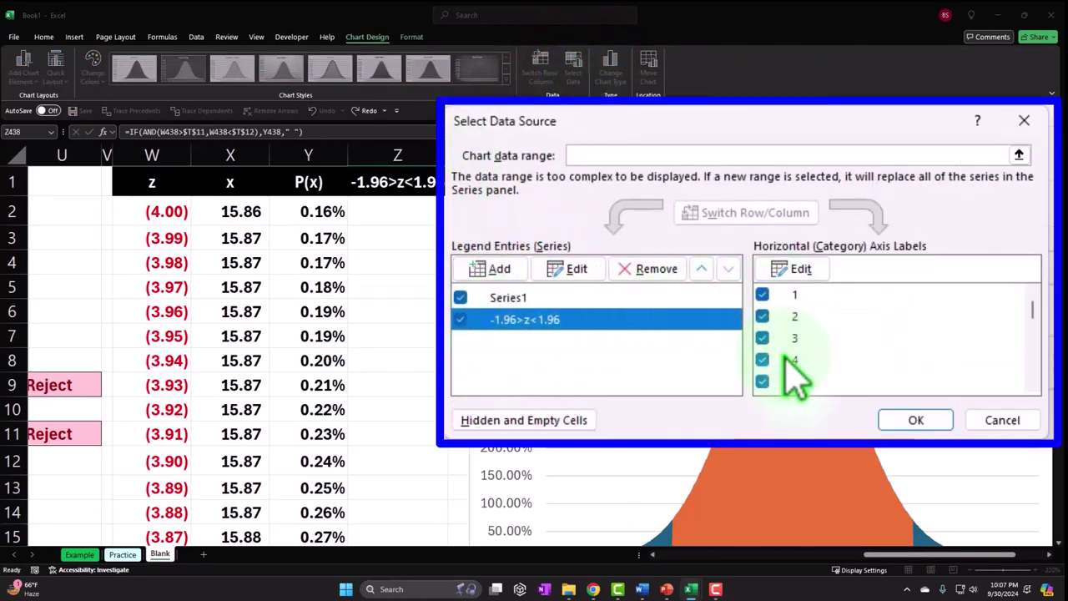
pyautogui.click(795, 279)
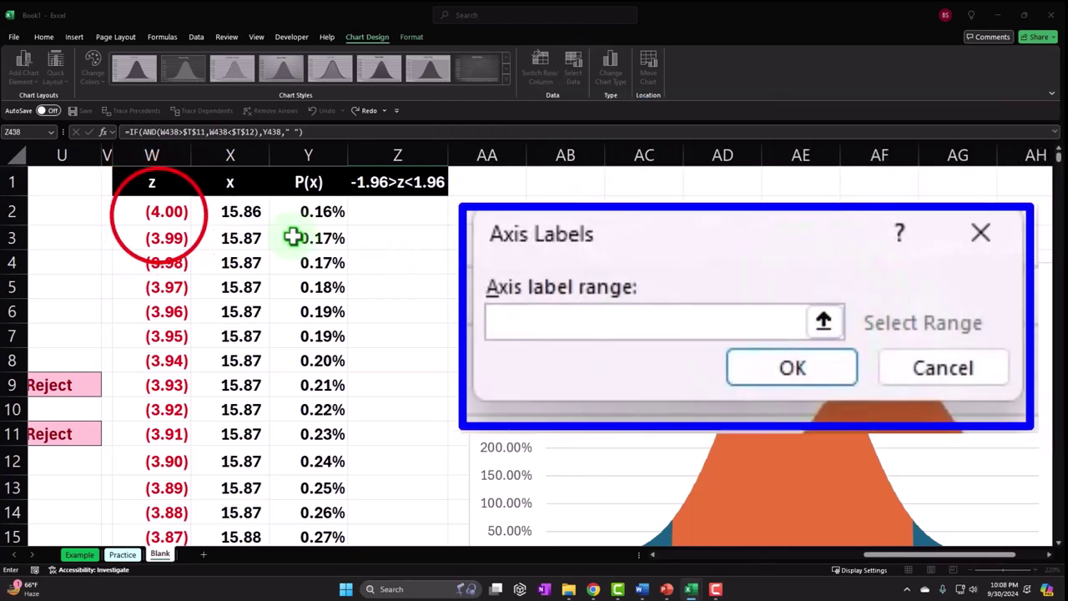
pyautogui.click(152, 207)
pyautogui.hotkey('ctrl', 'shift', 'Down')
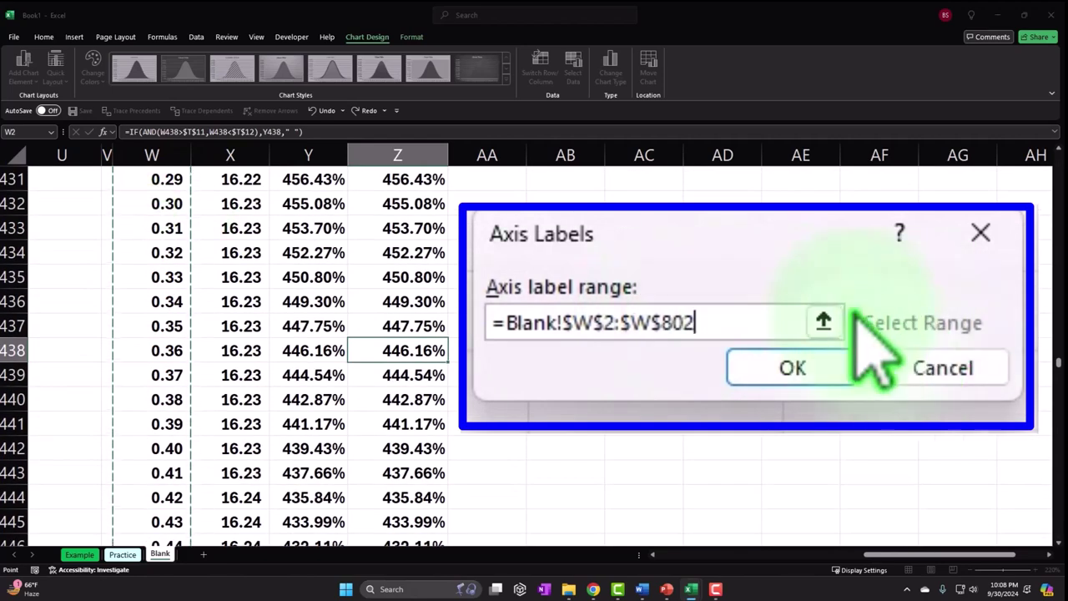
pyautogui.click(984, 288)
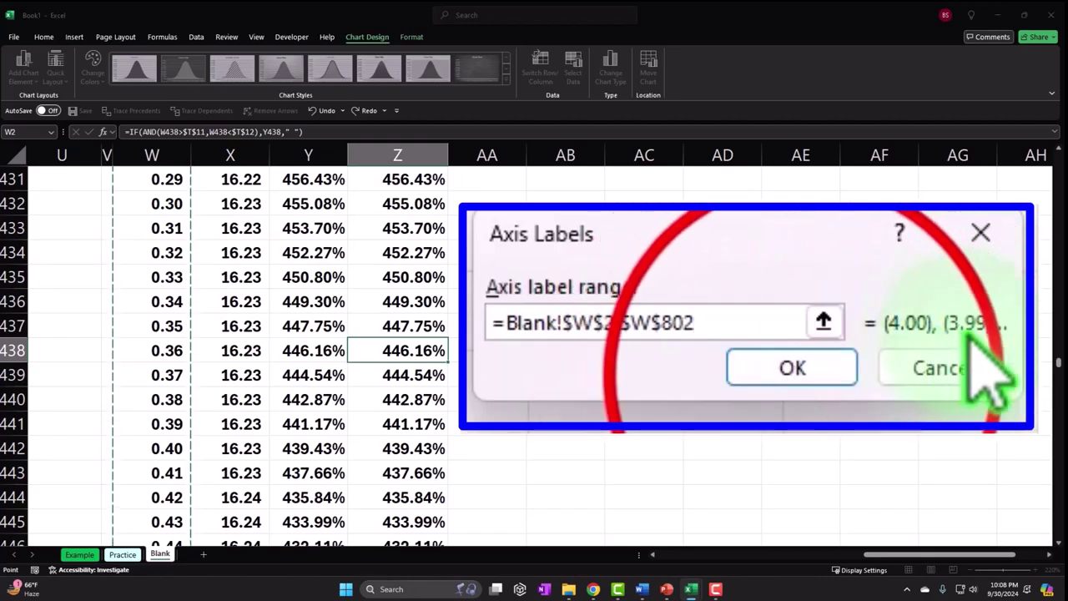
pyautogui.click(792, 368)
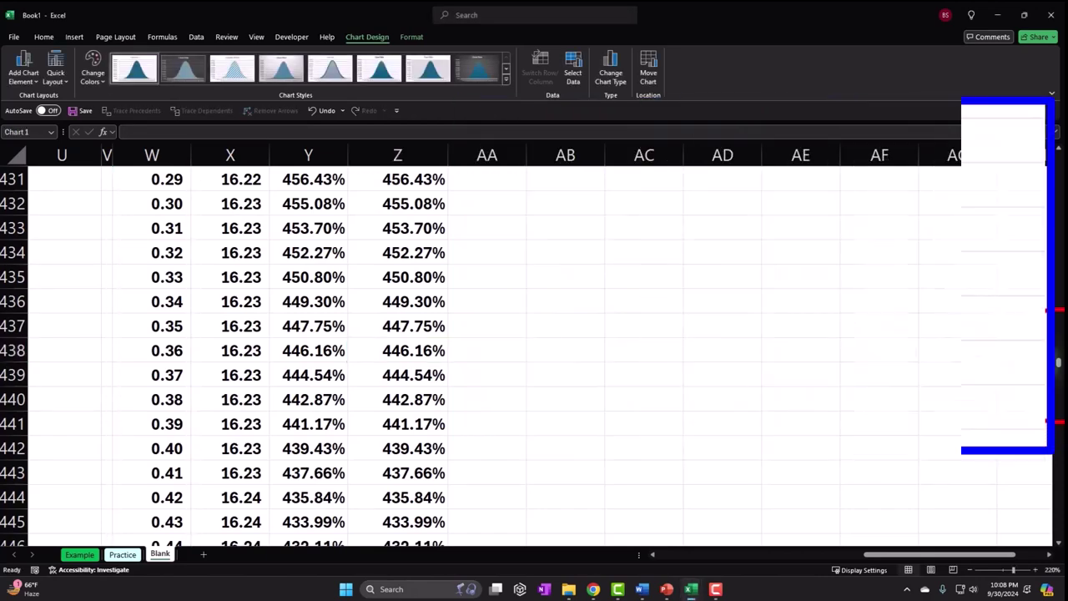
# - Add the secondary horizontal axis to the area chart
pyautogui.moveTo(1057, 363); pyautogui.dragTo(1059, 163)
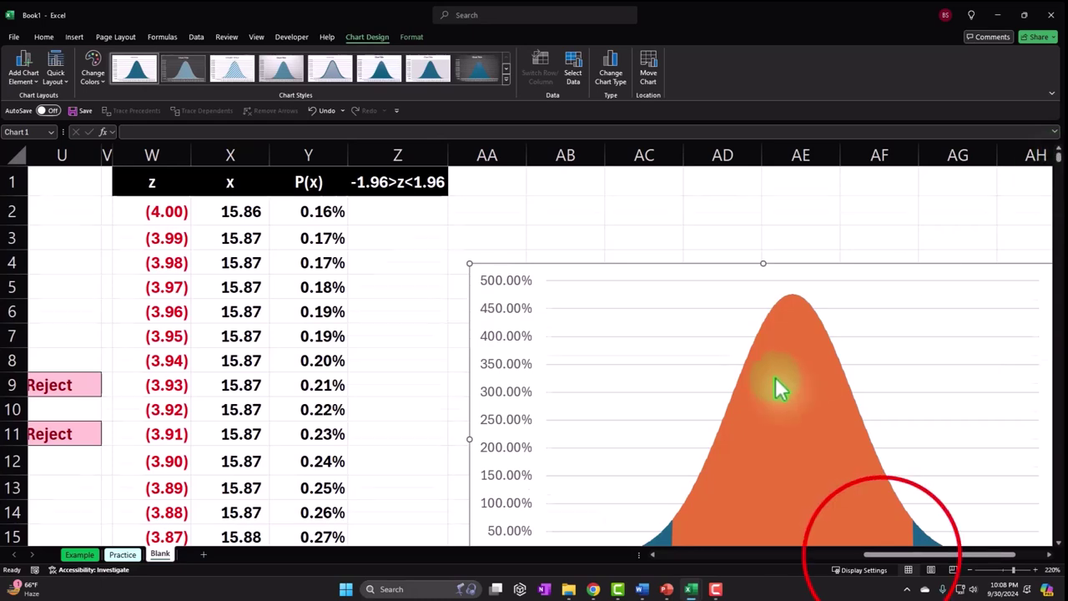
pyautogui.scroll(-1, 775, 387)
pyautogui.moveTo(870, 556); pyautogui.dragTo(942, 556)
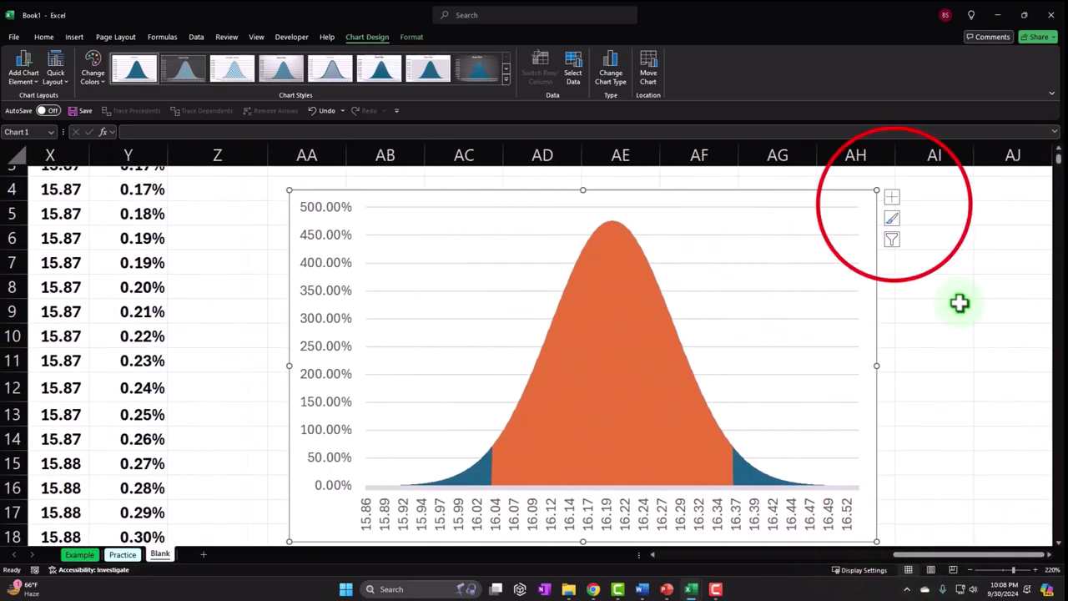
pyautogui.click(892, 197)
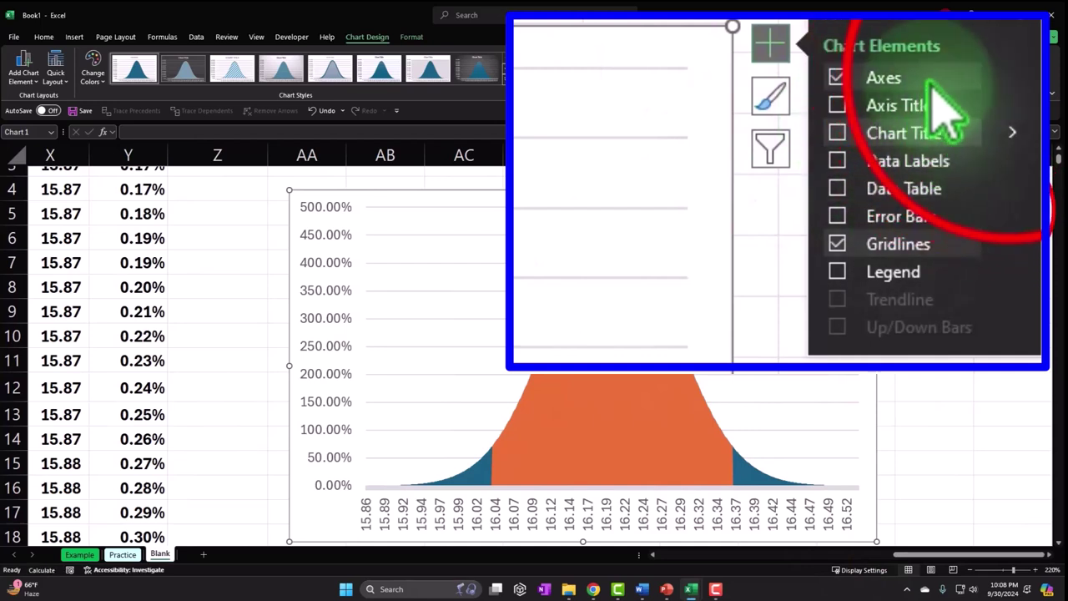
pyautogui.click(1013, 76)
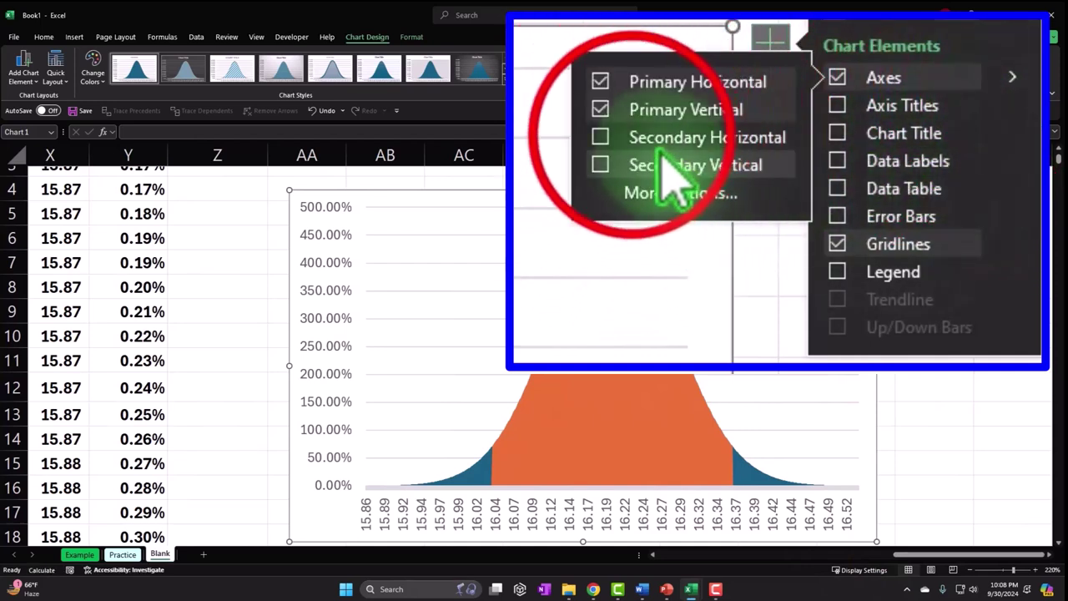
pyautogui.click(622, 137)
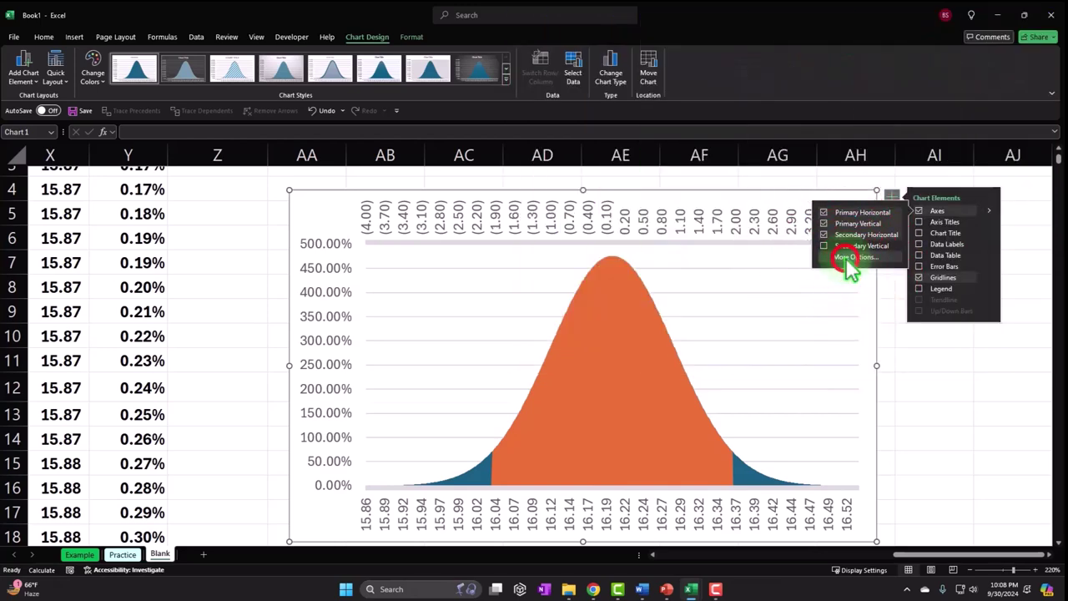
# - Set the label position of the chart's secondary horizontal axis to Low, placing the z labels beneath the x labels
pyautogui.click(846, 258)
pyautogui.click(723, 223)
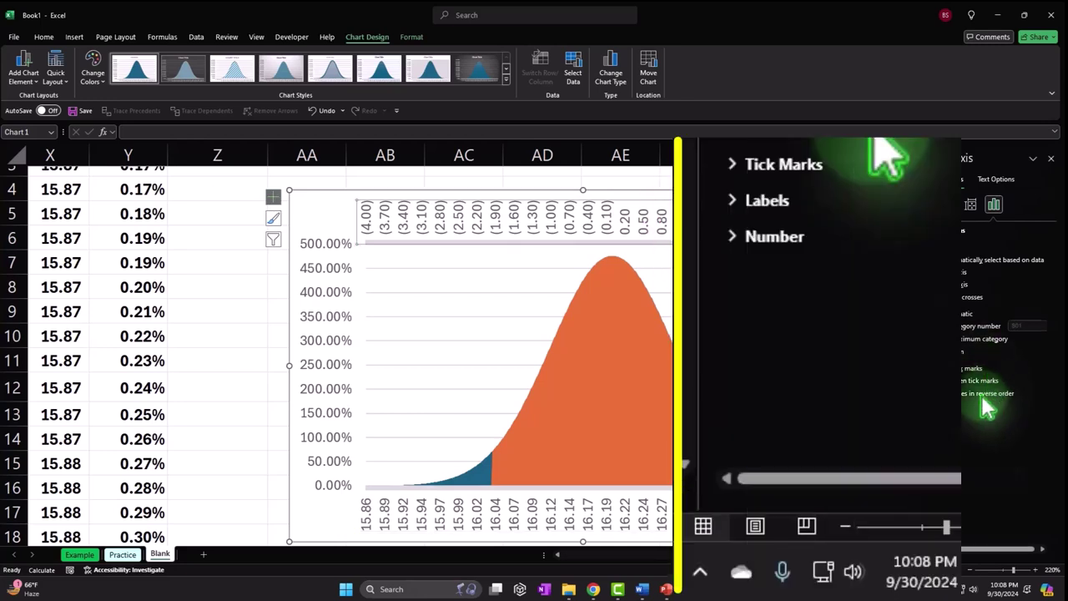
pyautogui.click(926, 431)
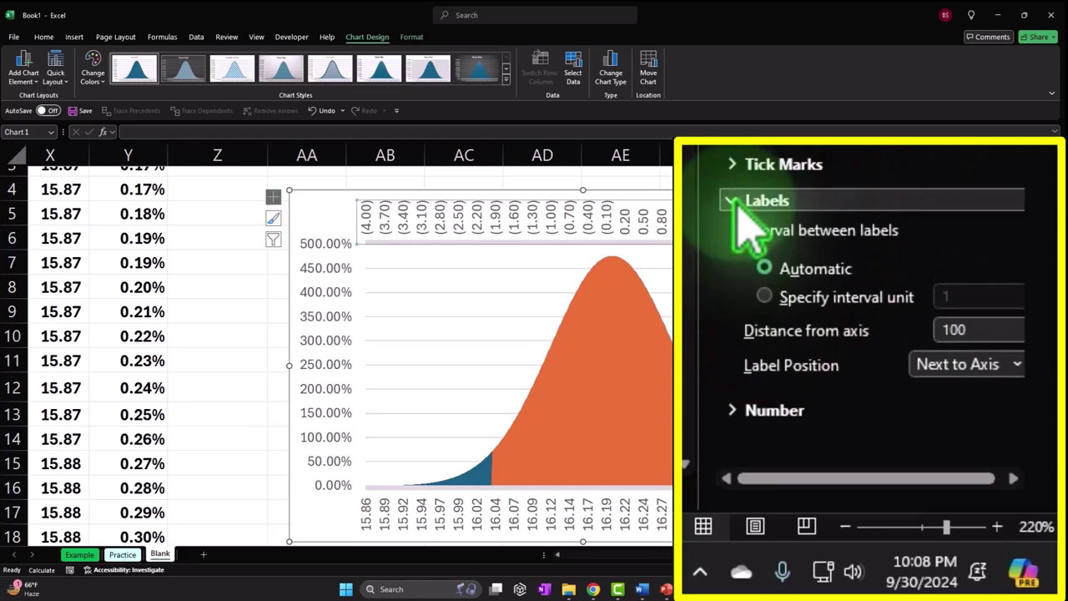
pyautogui.click(1006, 365)
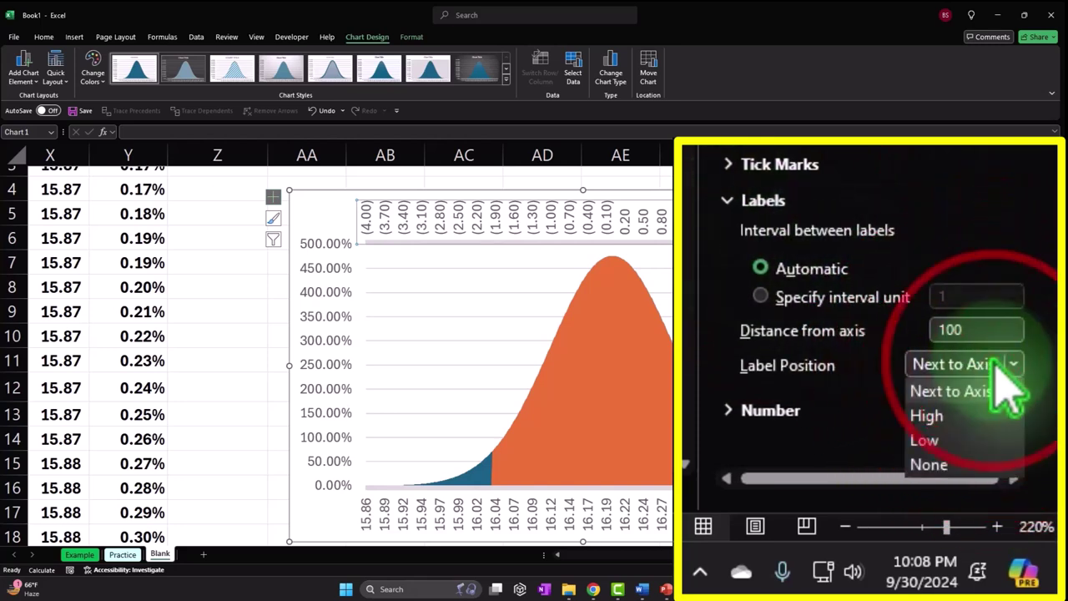
pyautogui.click(960, 440)
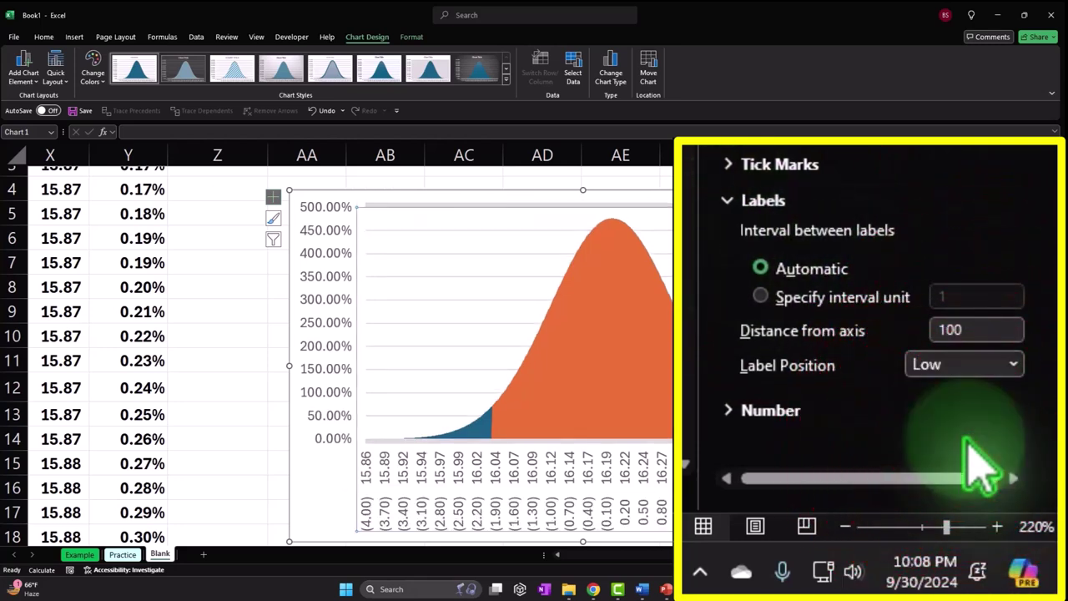
pyautogui.click(1057, 152)
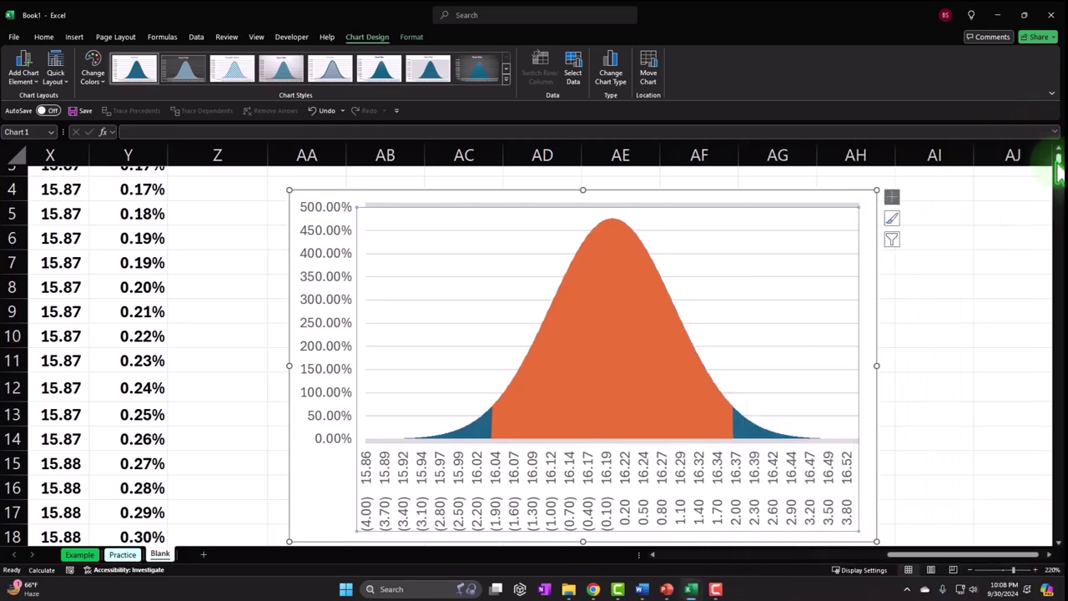
# - Widen the area chart so that it extends to about the far edge of column AI
pyautogui.scroll(-1, 975, 322)
pyautogui.scroll(1, 964, 367)
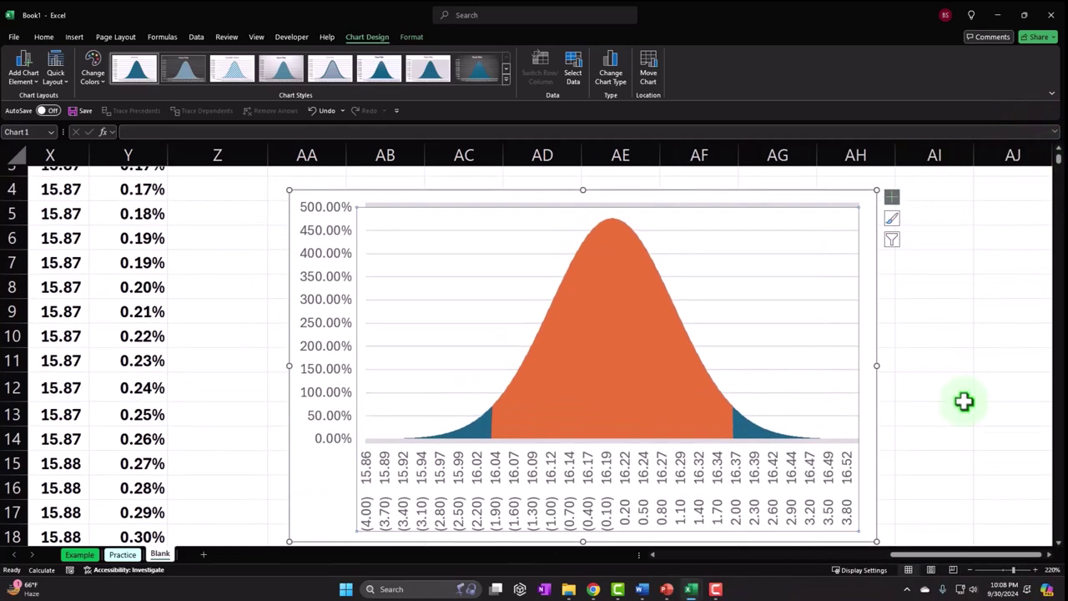
pyautogui.scroll(-1, 918, 501)
pyautogui.moveTo(877, 467); pyautogui.dragTo(966, 489)
pyautogui.scroll(2, 861, 468)
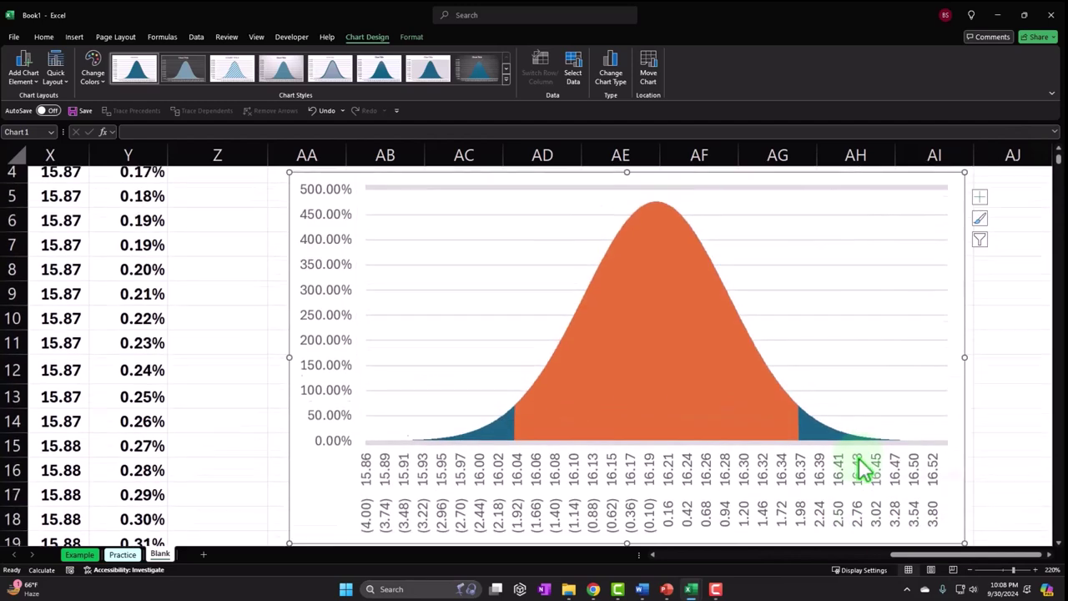
# - Draw a vertical straight line about 1.83" high on the chart, style it green and place it at about x 16.21
pyautogui.click(75, 37)
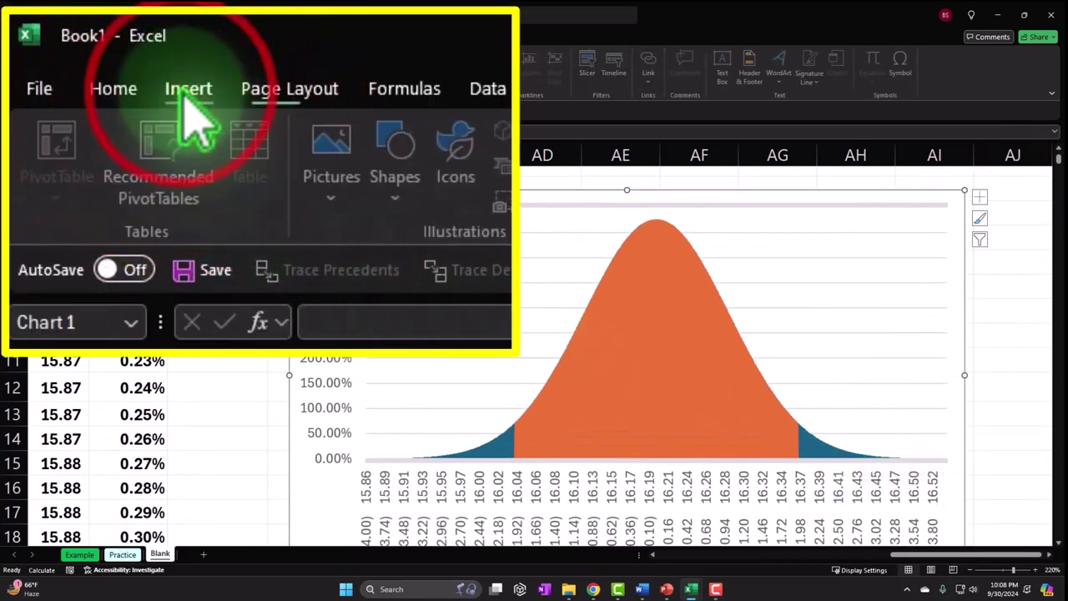
pyautogui.click(162, 76)
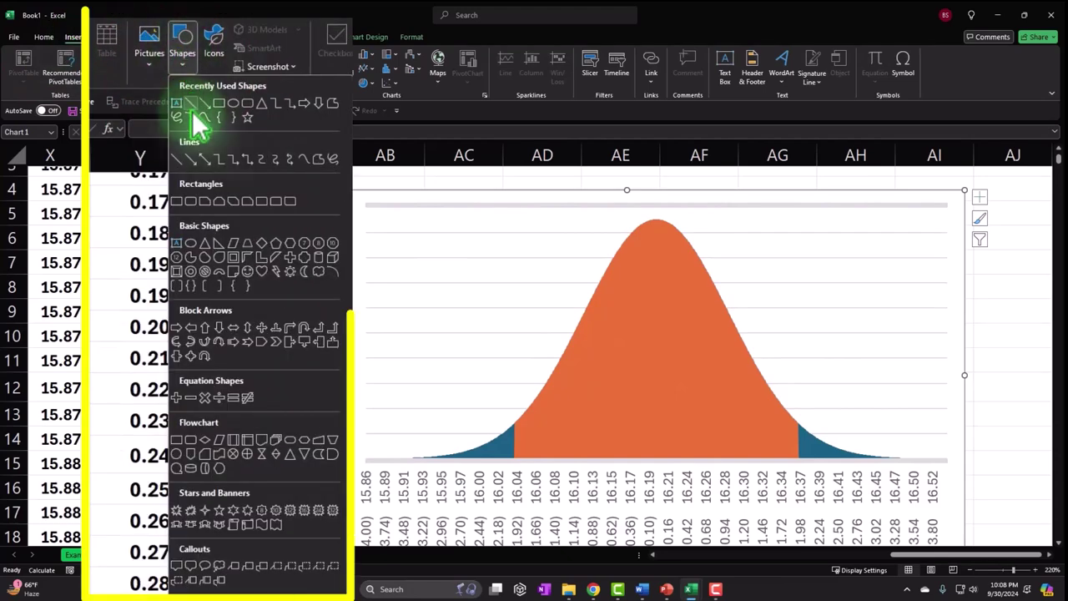
pyautogui.click(147, 117)
pyautogui.moveTo(495, 239)
pyautogui.mouseDown()
pyautogui.moveTo(501, 442)
pyautogui.moveTo(495, 453)
pyautogui.moveTo(434, 446)
pyautogui.mouseUp()
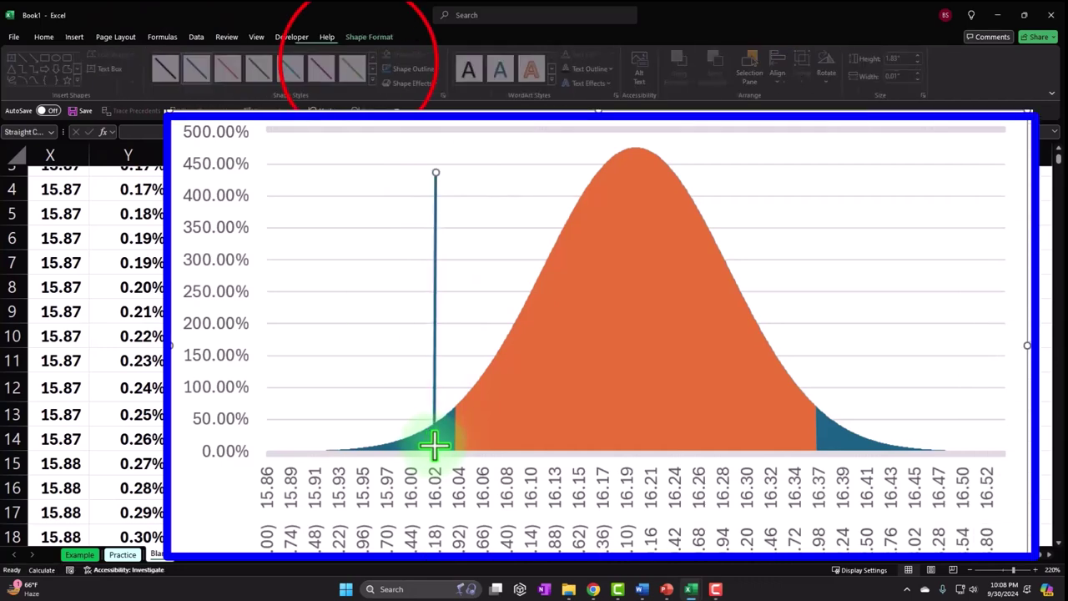
pyautogui.click(355, 68)
pyautogui.moveTo(434, 350); pyautogui.dragTo(642, 351)
pyautogui.scroll(-2, 678, 484)
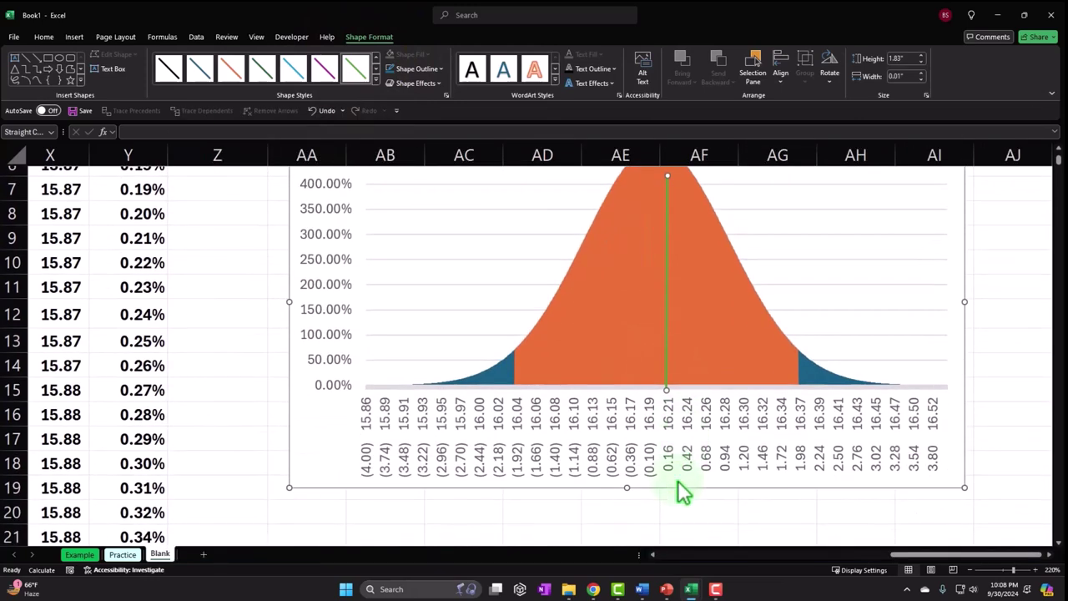
# - Format the alternative hypothesis mean in Q2 to show two decimal places
pyautogui.click(898, 556)
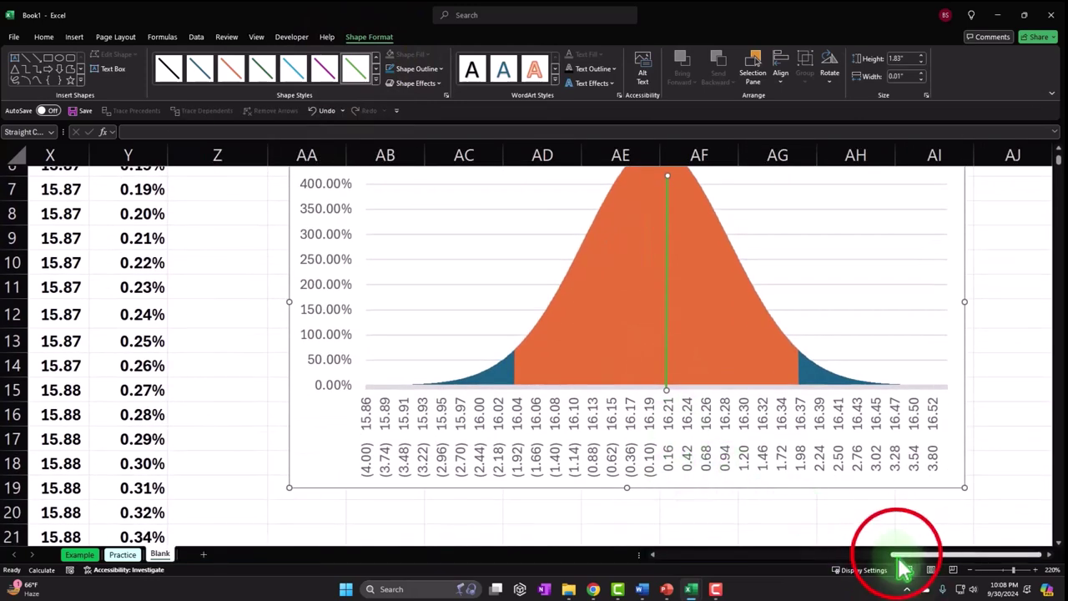
pyautogui.moveTo(898, 556); pyautogui.dragTo(740, 556)
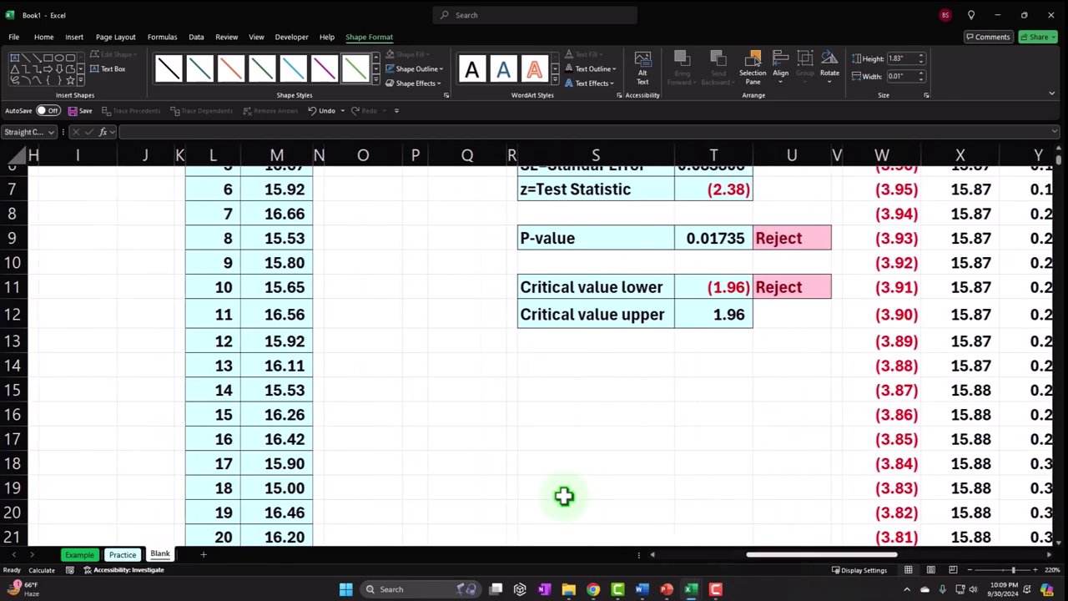
pyautogui.click(494, 200)
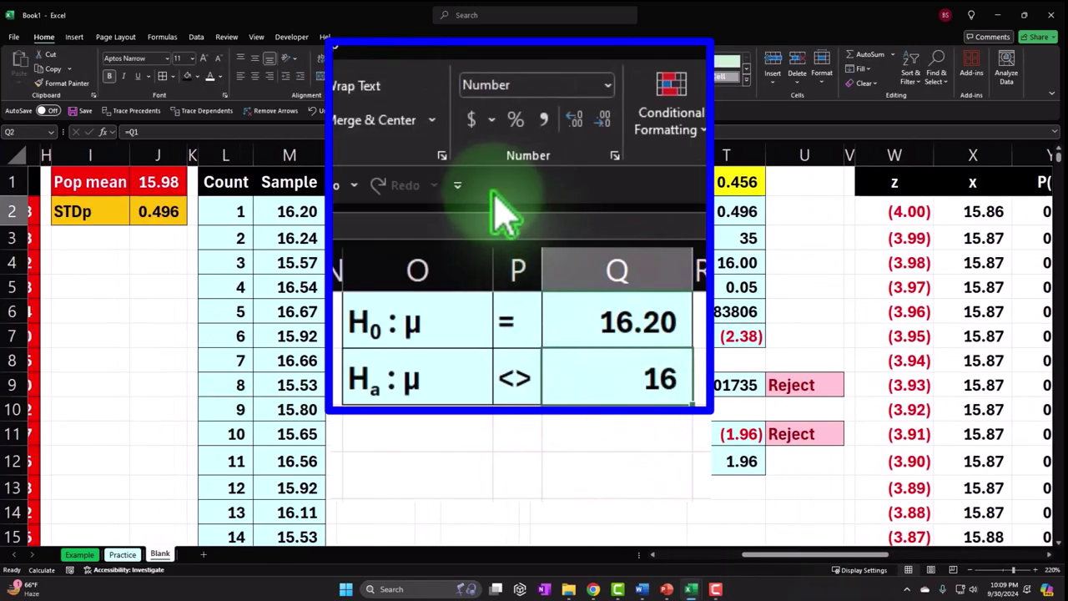
pyautogui.click(454, 76)
pyautogui.click(458, 76)
# - Move the green line to the upper critical boundary at x 16.37, then over to the lower one at x 16.04
pyautogui.moveTo(776, 555); pyautogui.dragTo(912, 560)
pyautogui.scroll(-2, 863, 465)
pyautogui.click(768, 362)
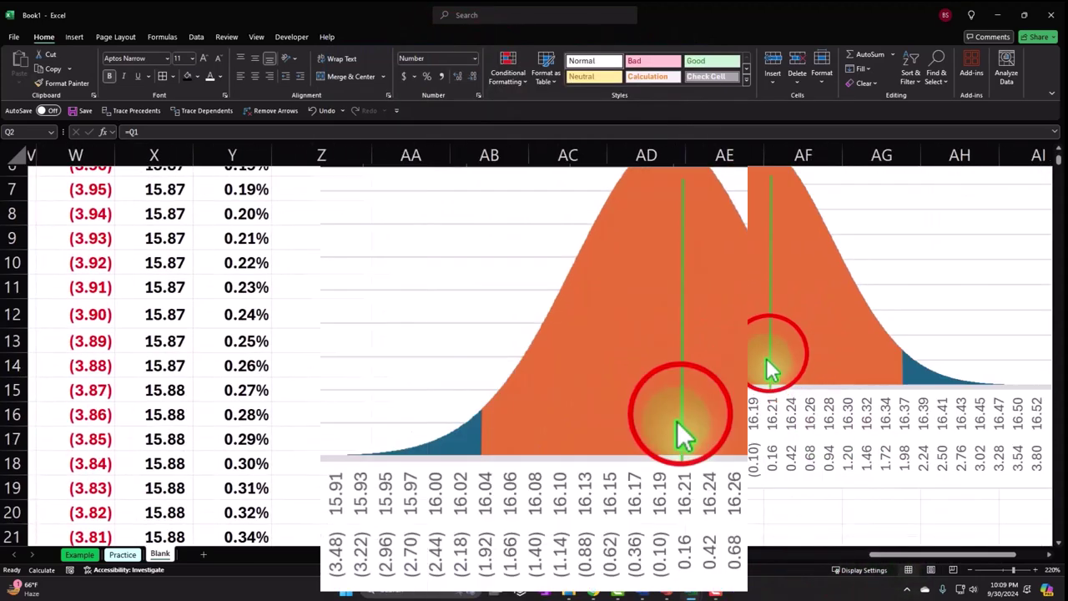
pyautogui.moveTo(682, 414); pyautogui.dragTo(863, 434)
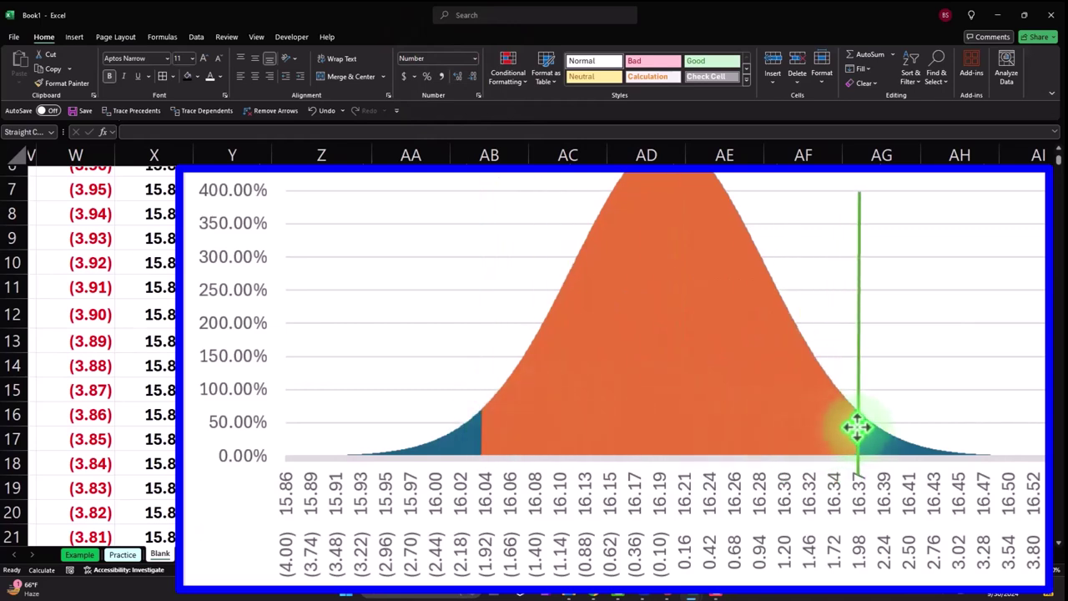
pyautogui.moveTo(857, 428); pyautogui.dragTo(487, 421)
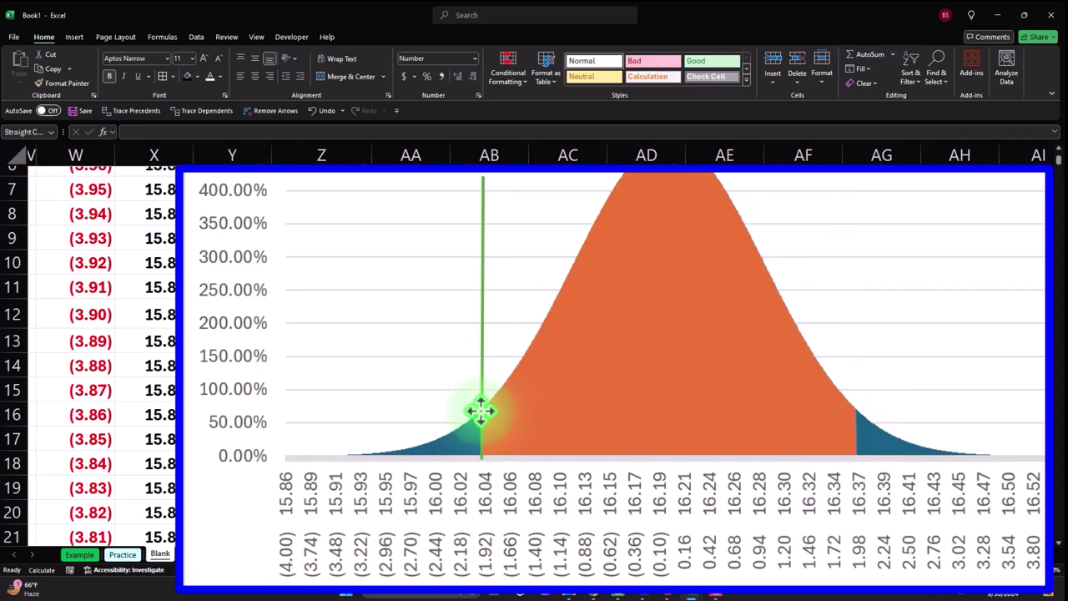
pyautogui.click(617, 352)
# - Check the critical values in the test table and move the green line to the upper critical boundary at x 16.37
pyautogui.moveTo(890, 557); pyautogui.dragTo(802, 563)
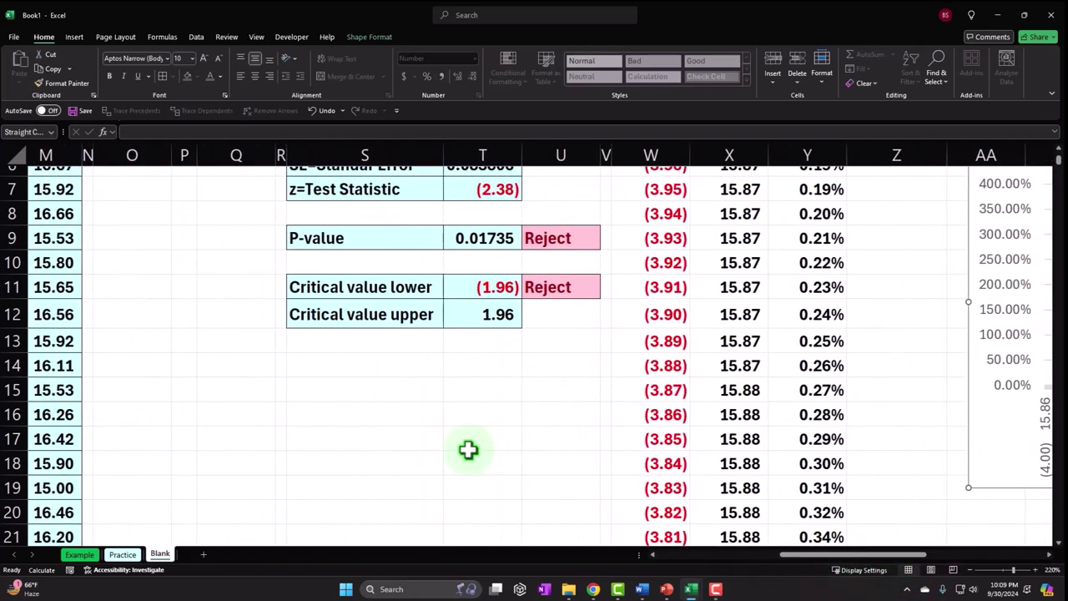
pyautogui.scroll(2, 470, 460)
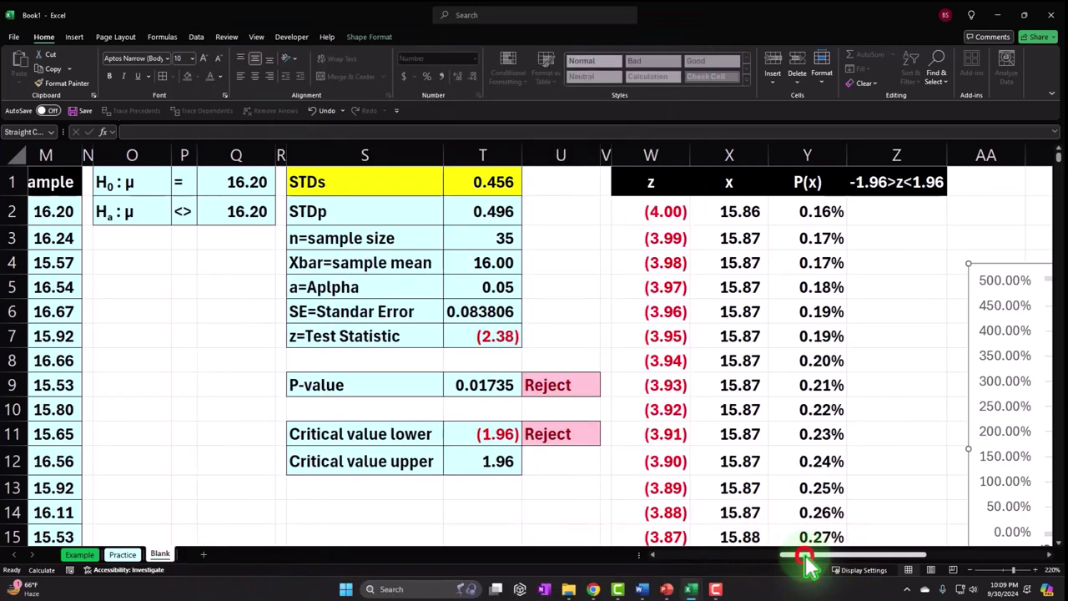
pyautogui.moveTo(788, 556); pyautogui.dragTo(914, 560)
pyautogui.scroll(-2, 716, 506)
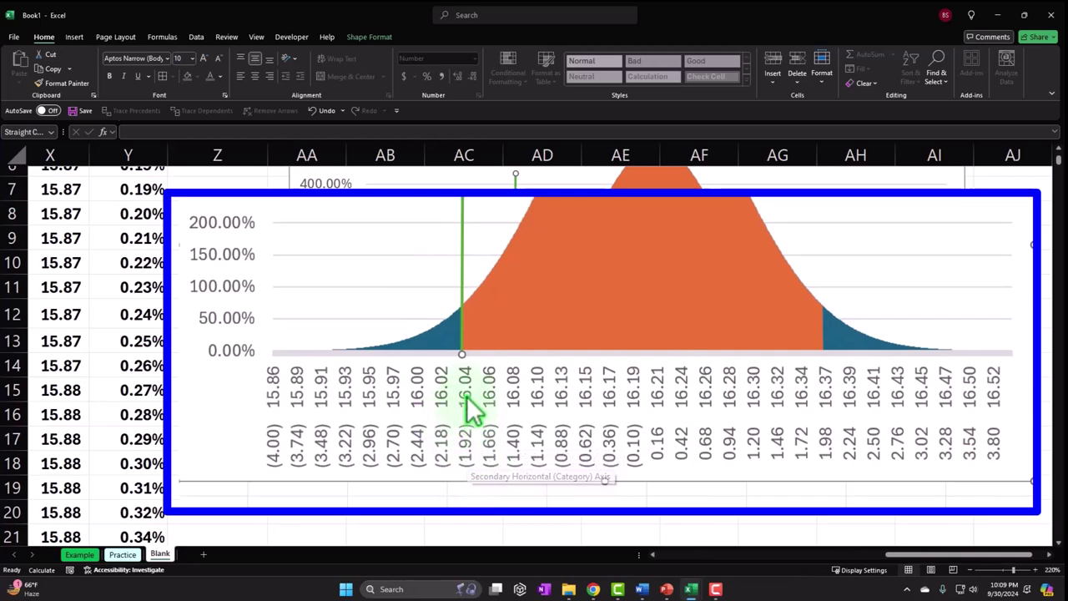
pyautogui.moveTo(461, 300); pyautogui.dragTo(823, 312)
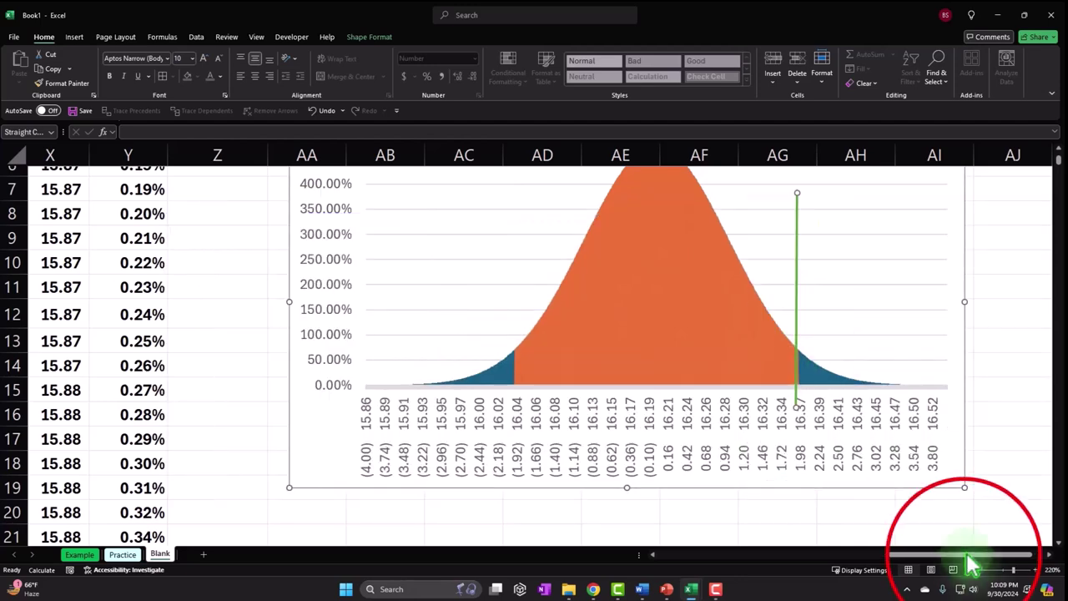
# - Examine the z and x values in columns W to Z around z -1.96, where the middle-region values start
pyautogui.moveTo(956, 558); pyautogui.dragTo(900, 556)
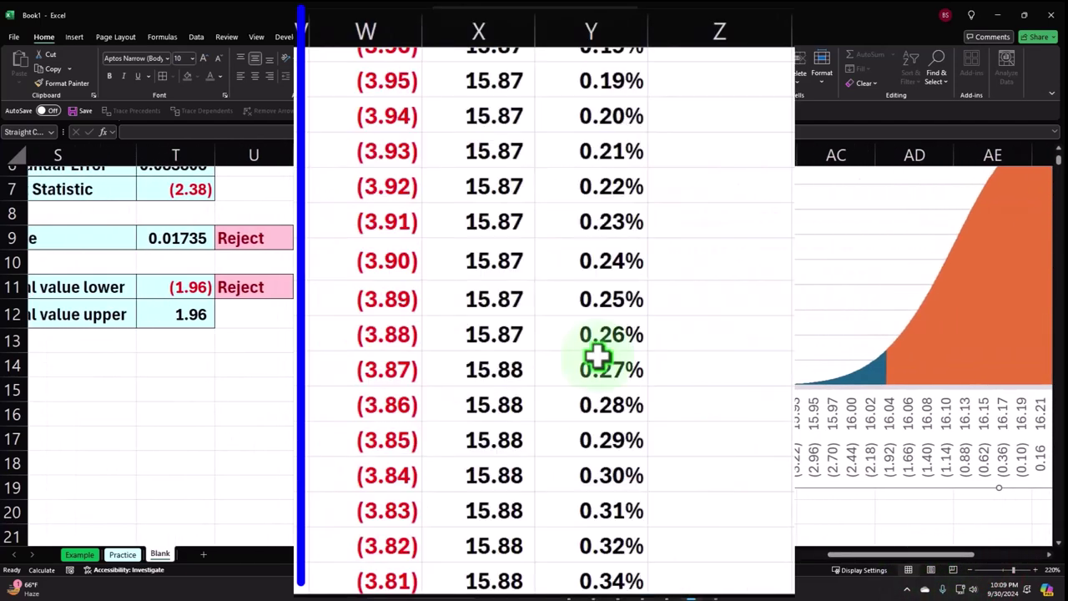
pyautogui.scroll(-5, 434, 280)
pyautogui.scroll(-10, 392, 300)
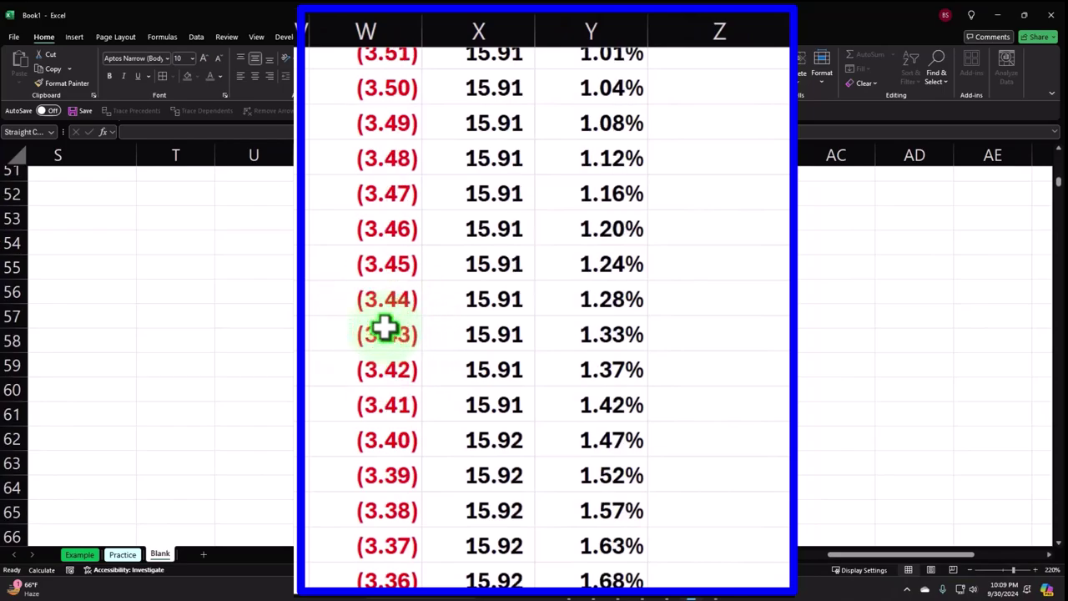
pyautogui.click(386, 330)
pyautogui.press('Down')
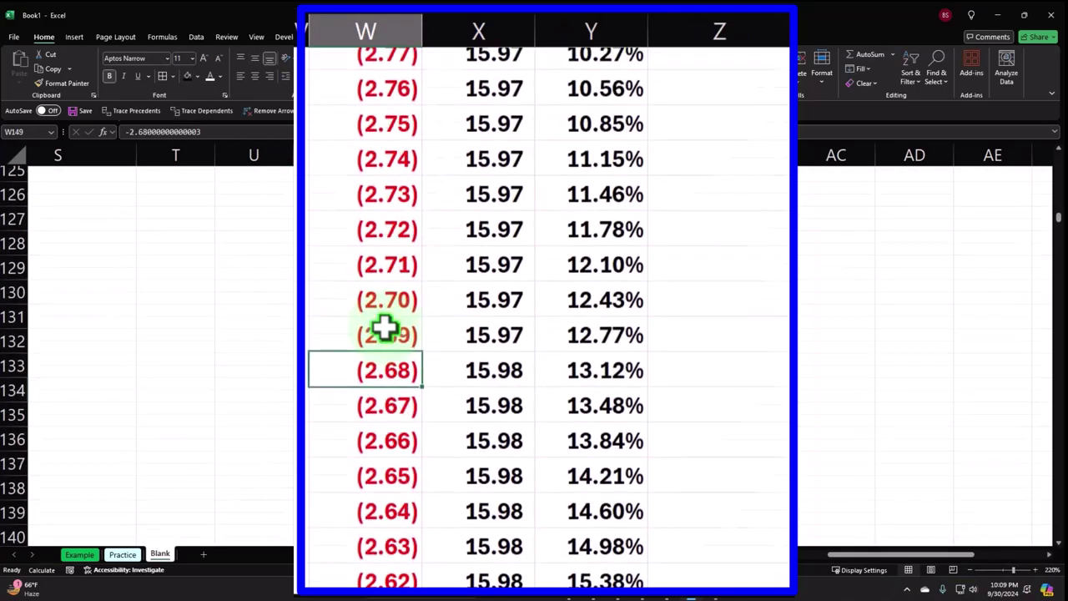
pyautogui.press('Down')
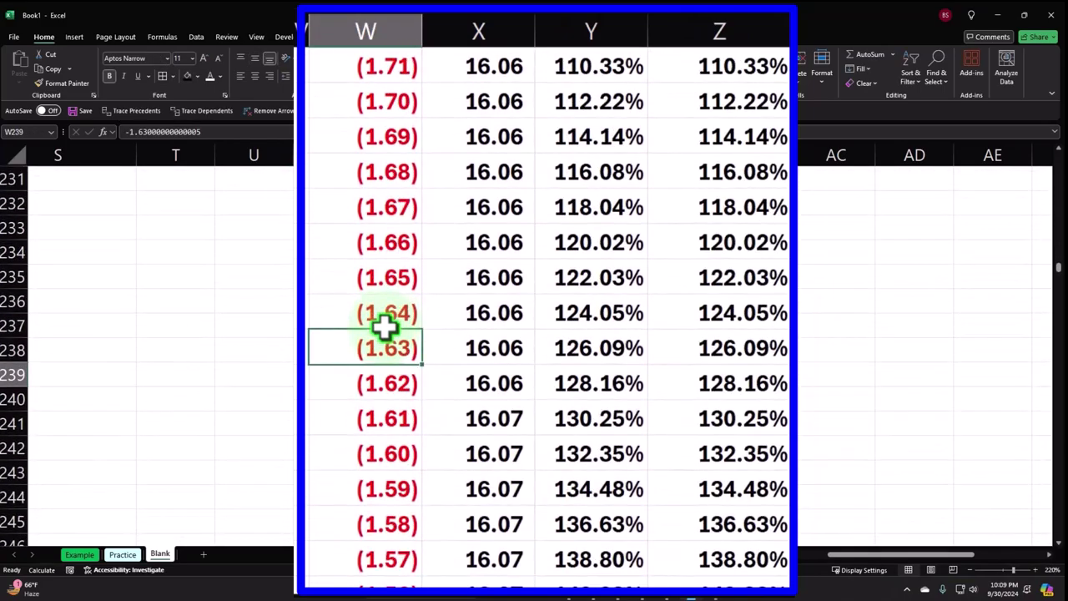
pyautogui.scroll(2, 385, 327)
pyautogui.scroll(-7, 388, 334)
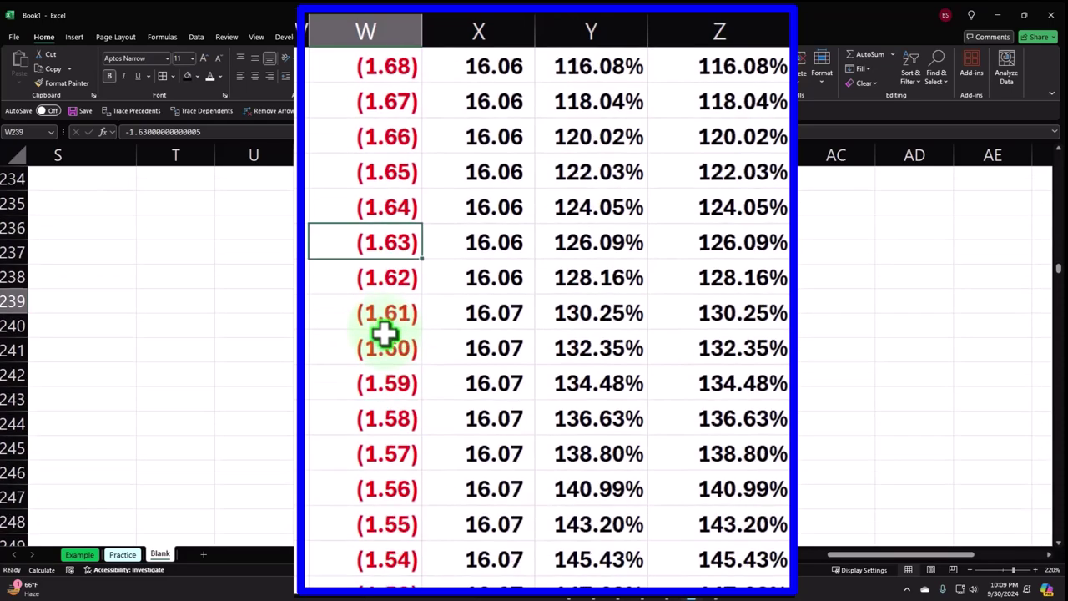
pyautogui.scroll(14, 385, 345)
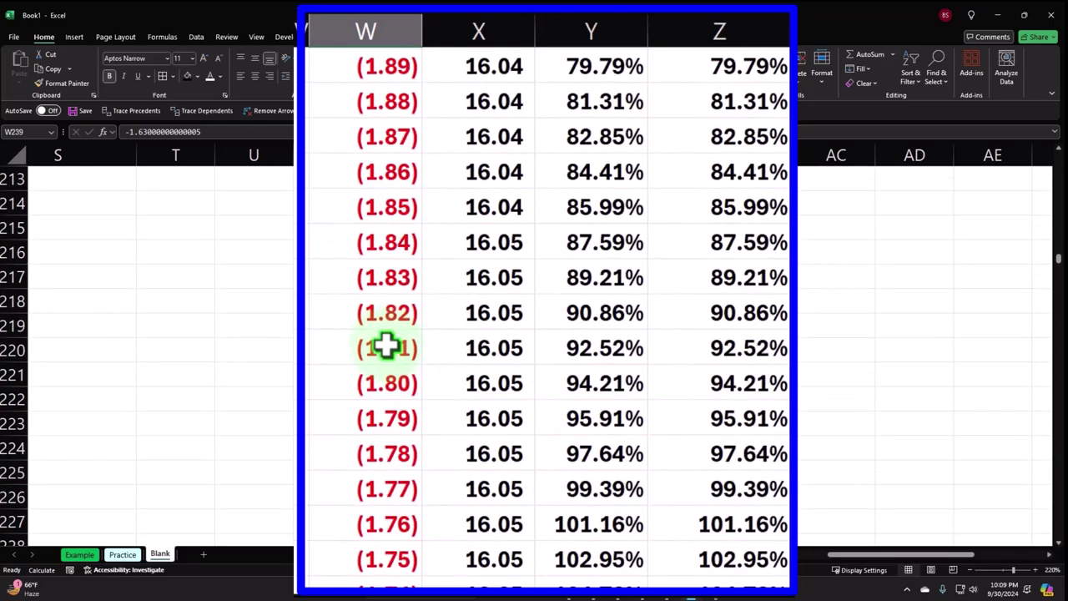
pyautogui.scroll(1, 412, 195)
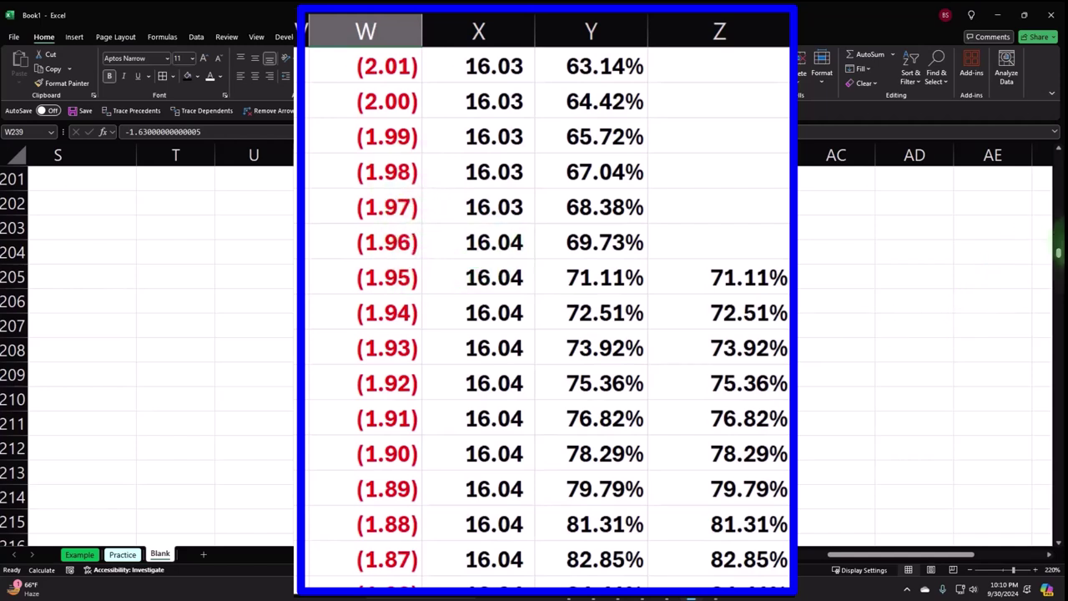
# - Move the green line to the lower critical boundary at x 16.04, then shift it to about x 16.06
pyautogui.moveTo(1057, 258); pyautogui.dragTo(1056, 159)
pyautogui.moveTo(966, 560); pyautogui.dragTo(960, 563)
pyautogui.scroll(-2, 723, 434)
pyautogui.click(1039, 251)
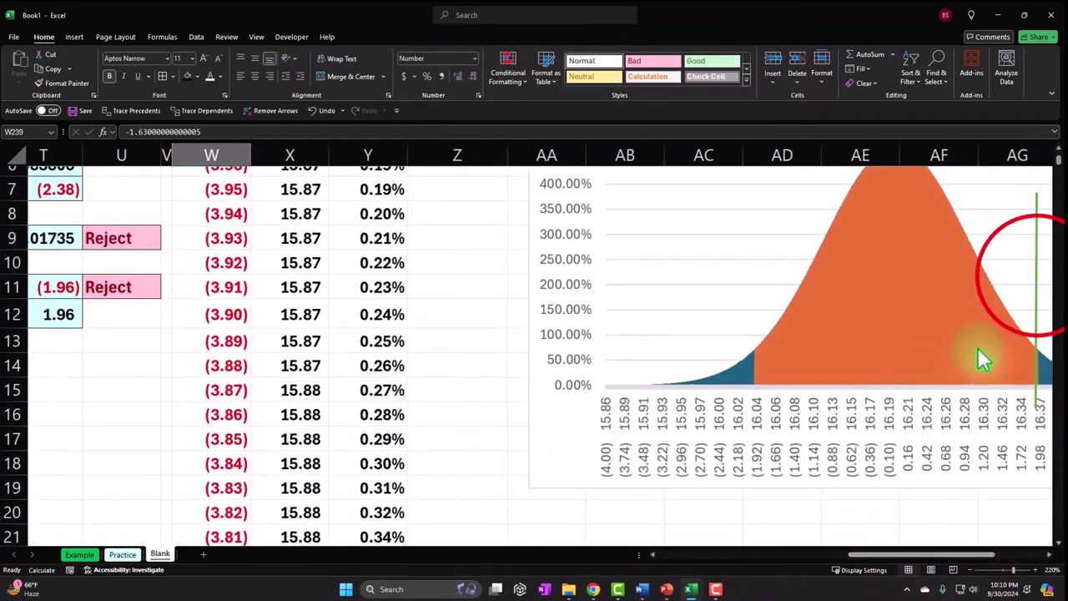
pyautogui.moveTo(748, 281); pyautogui.dragTo(655, 246)
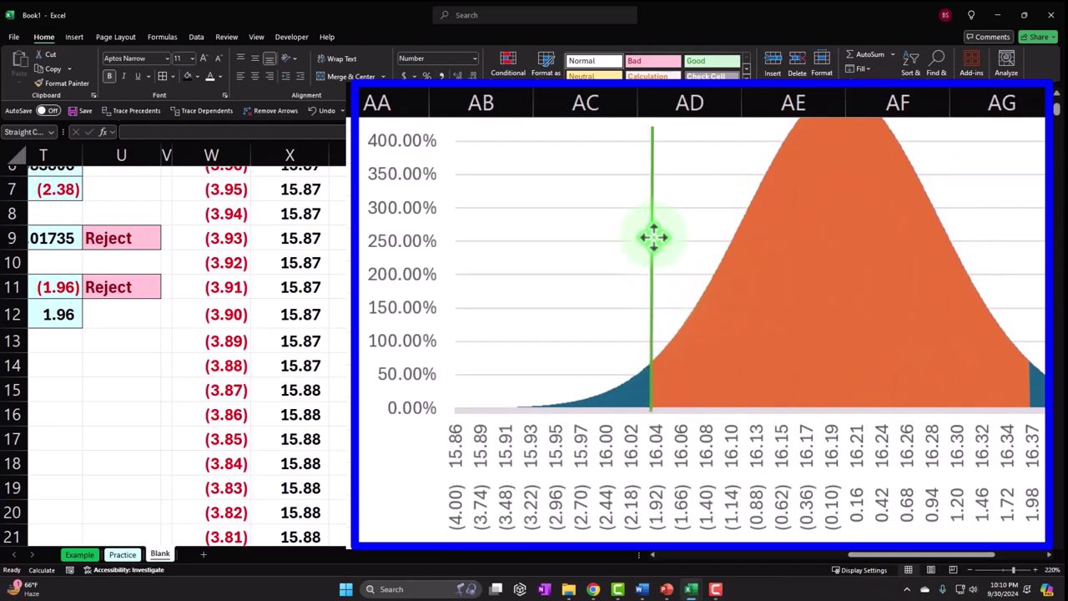
pyautogui.moveTo(654, 238); pyautogui.dragTo(687, 238)
# - Check the sample mean and test statistic in the table, and move the green line to the sample mean, x 16.00
pyautogui.moveTo(882, 554); pyautogui.dragTo(802, 557)
pyautogui.scroll(2, 567, 432)
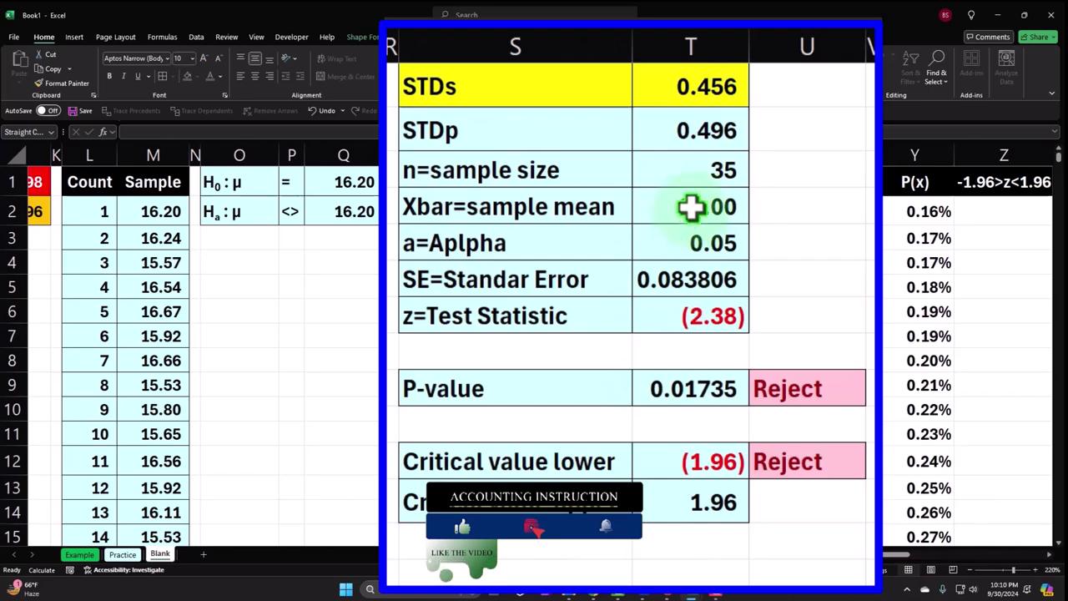
pyautogui.moveTo(785, 561); pyautogui.dragTo(921, 584)
pyautogui.scroll(-2, 837, 491)
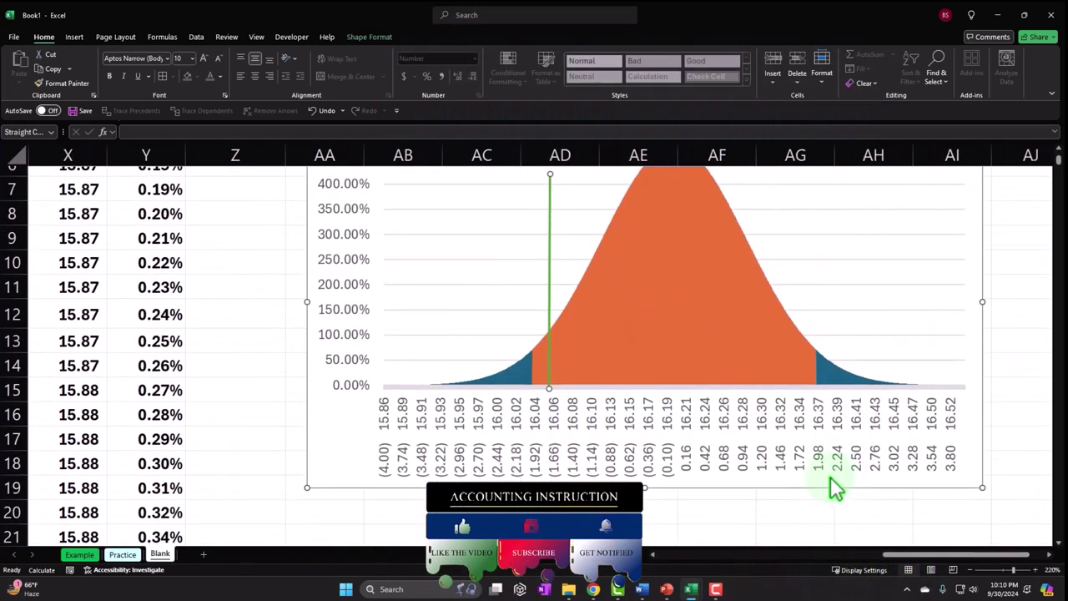
pyautogui.click(544, 334)
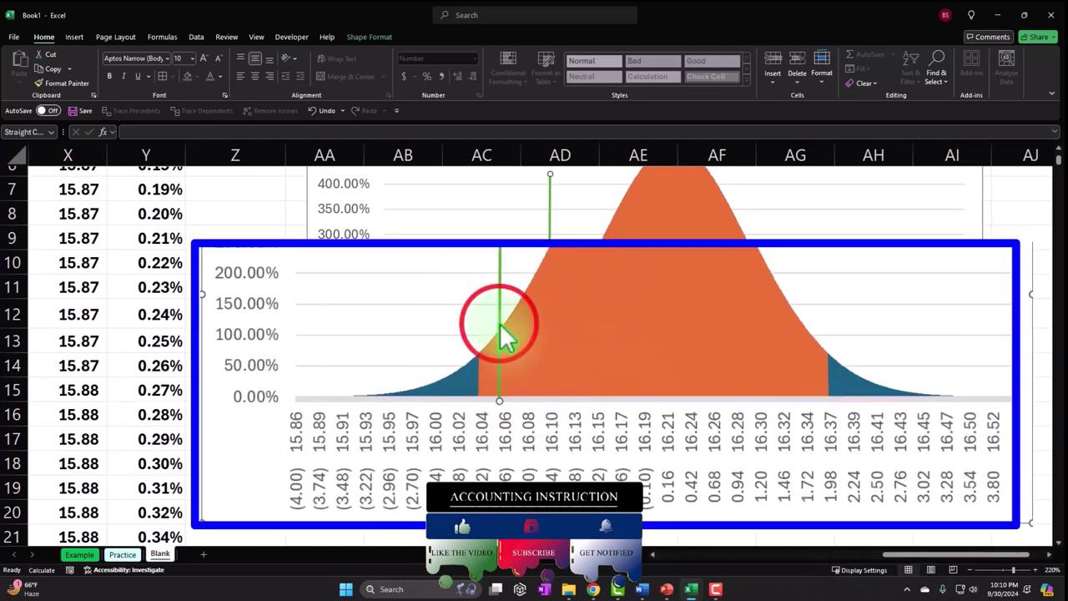
pyautogui.moveTo(481, 321); pyautogui.dragTo(454, 325)
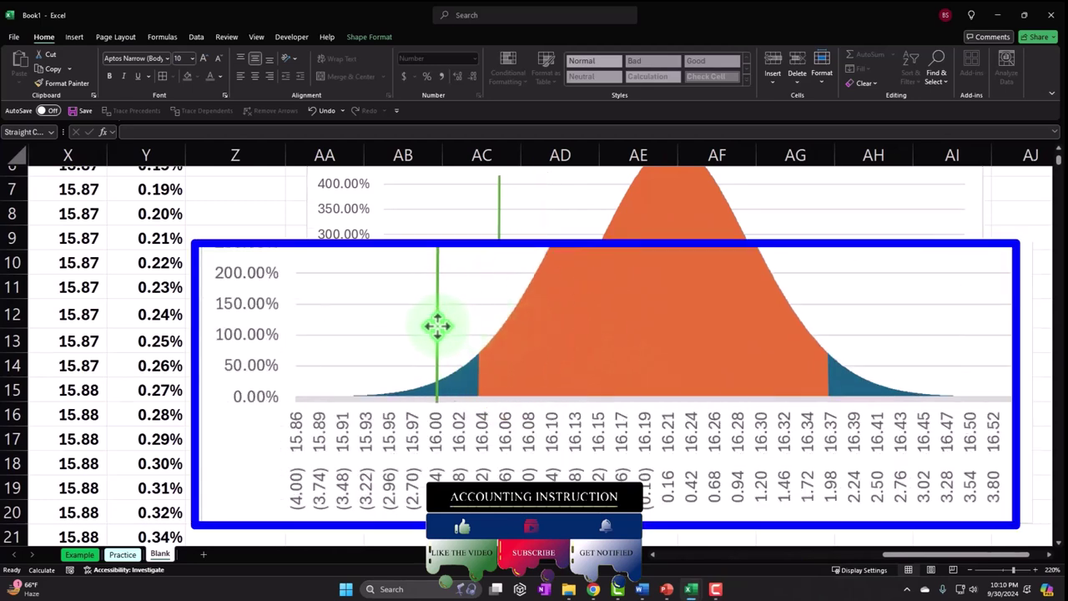
pyautogui.click(479, 384)
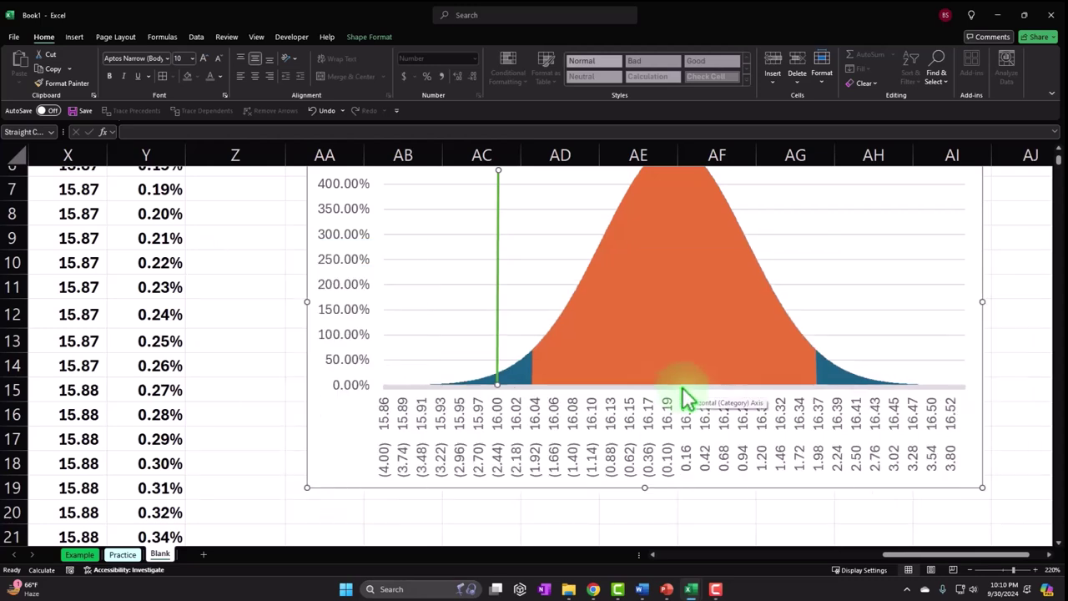
# - Apply cell borders and the recently used light blue fill to the table data in columns W to Z, from row 2 to the last row
pyautogui.scroll(2, 684, 399)
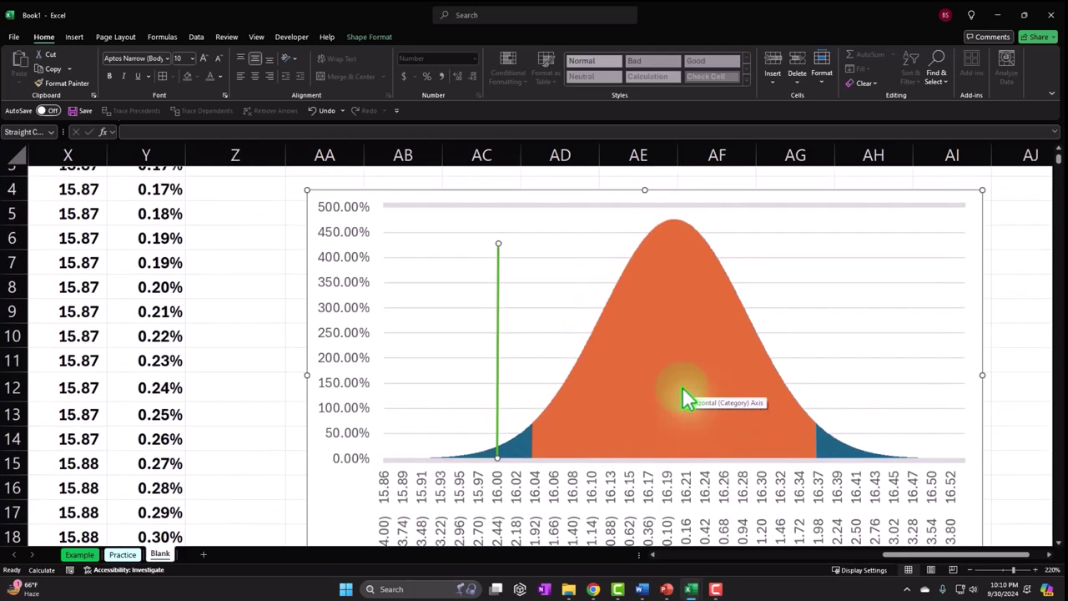
pyautogui.scroll(1, 906, 569)
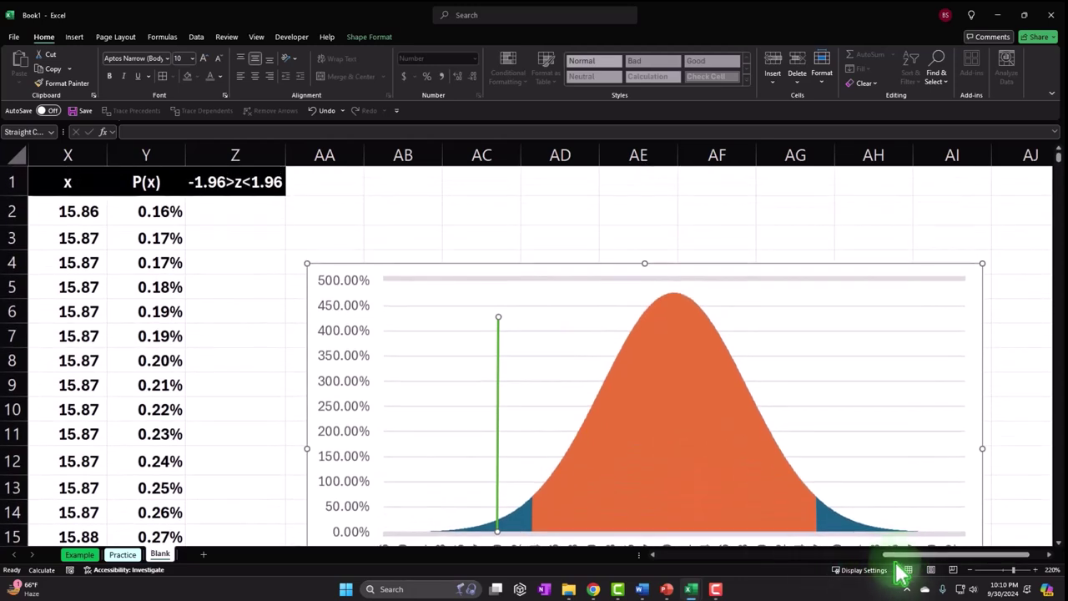
pyautogui.moveTo(897, 559); pyautogui.dragTo(835, 565)
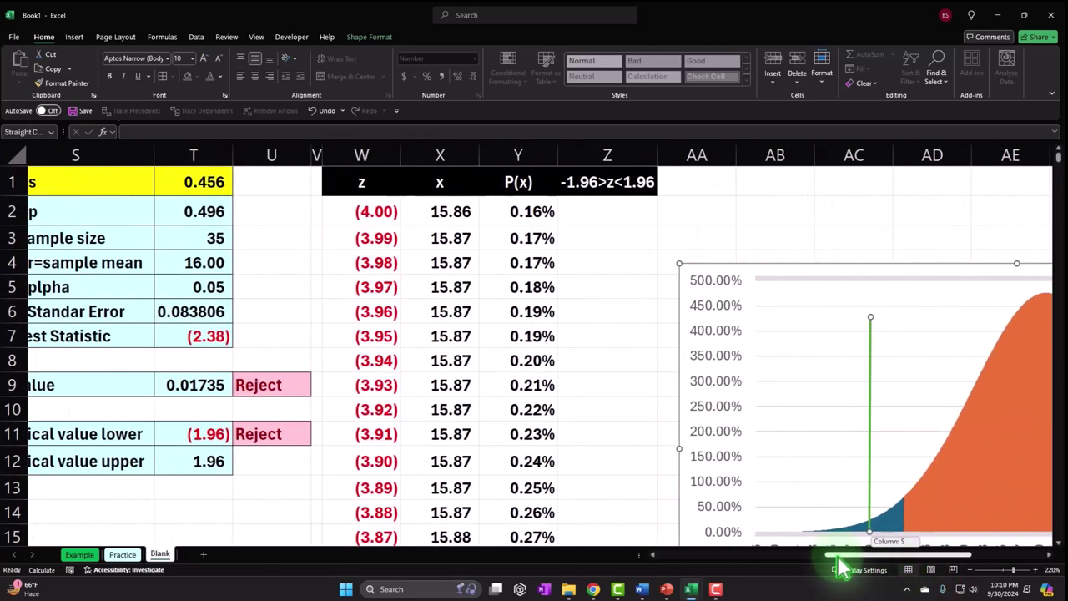
pyautogui.moveTo(400, 112); pyautogui.dragTo(695, 106)
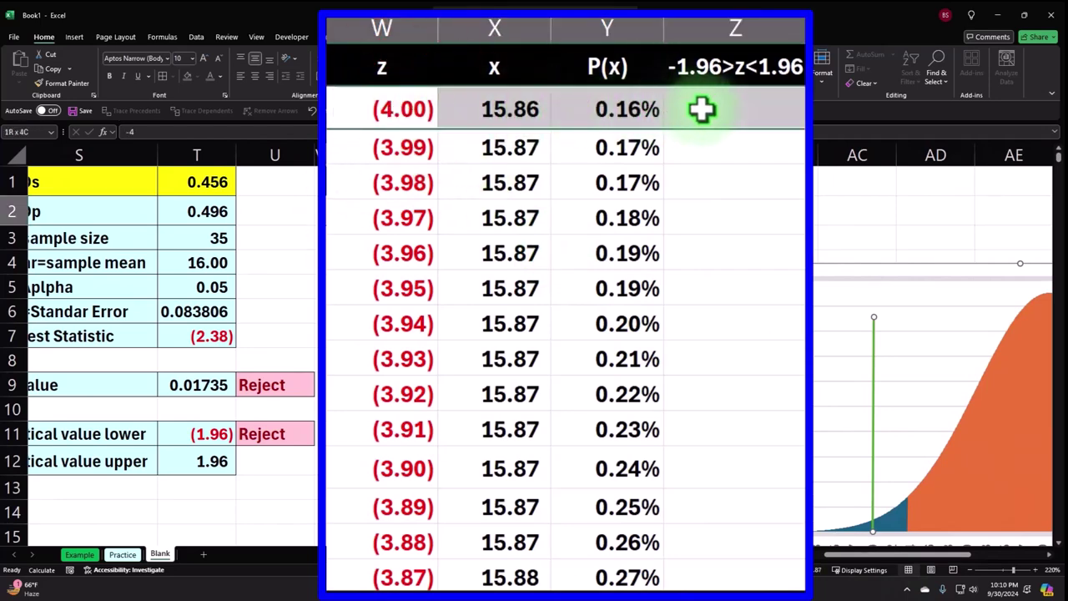
pyautogui.hotkey('ctrl', 'shift', 'Down')
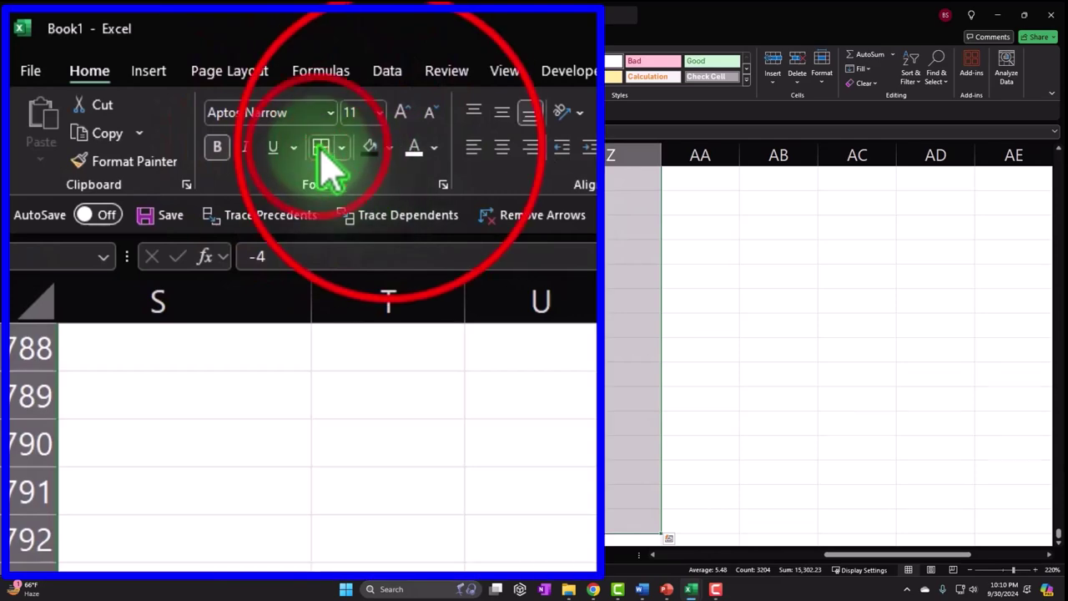
pyautogui.hotkey('ctrl', 'BackSpace')
pyautogui.click(388, 148)
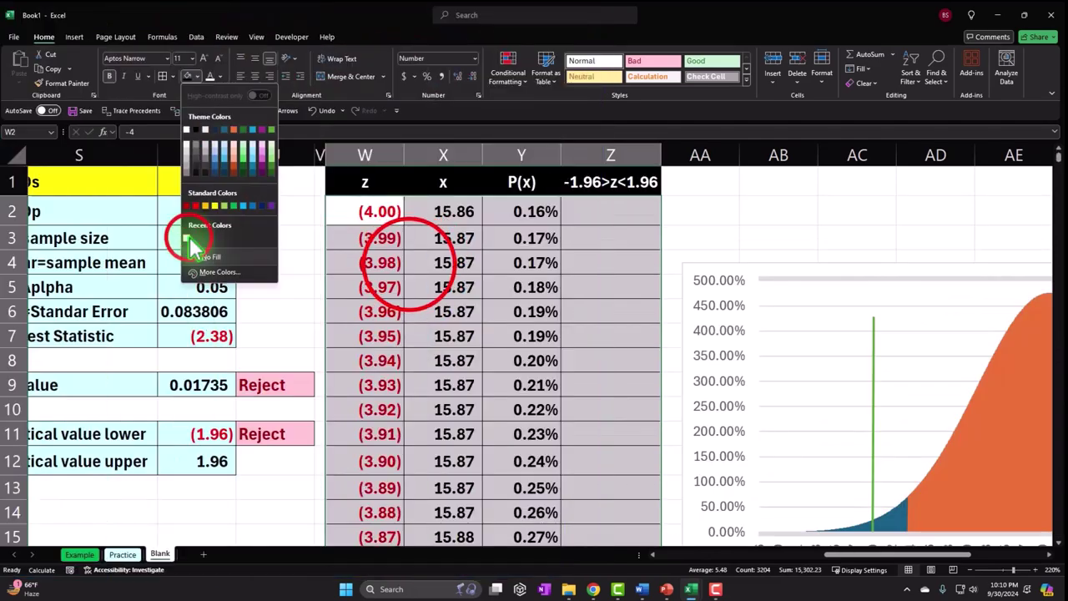
pyautogui.click(187, 239)
pyautogui.click(410, 264)
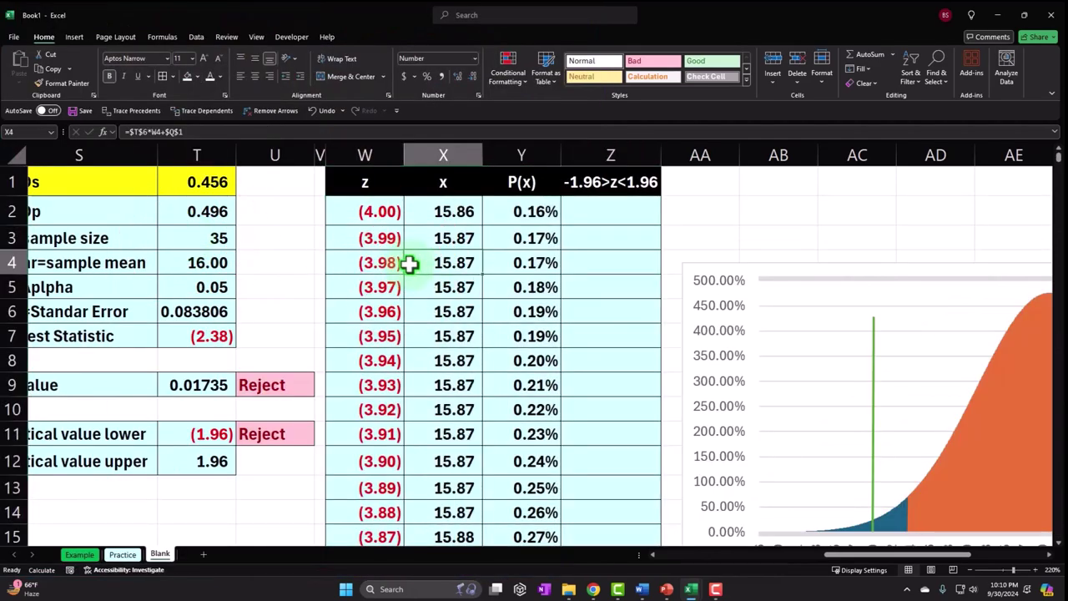
pyautogui.press('Home')
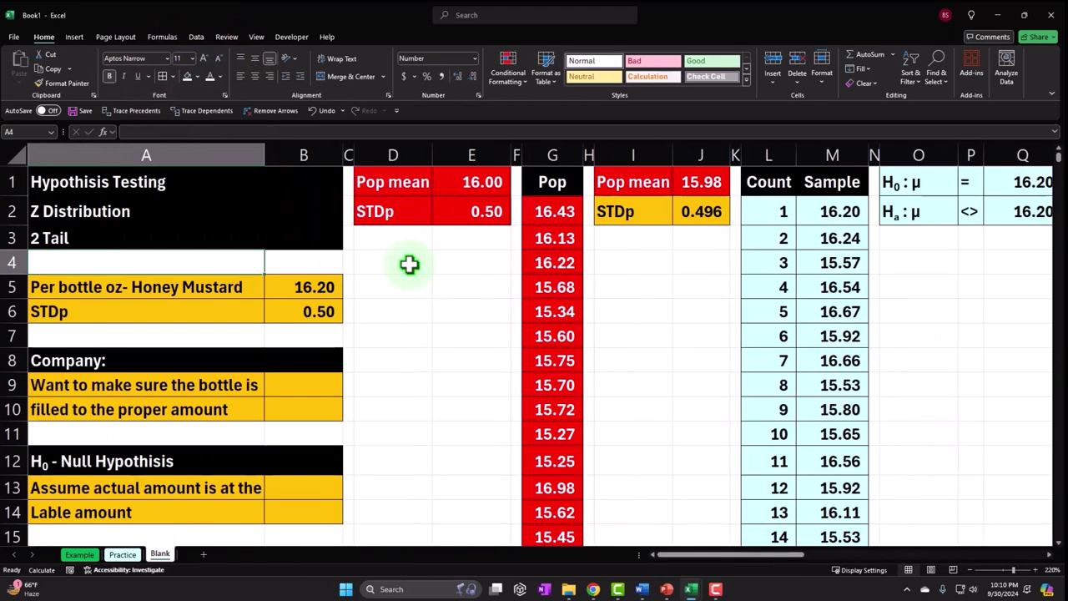